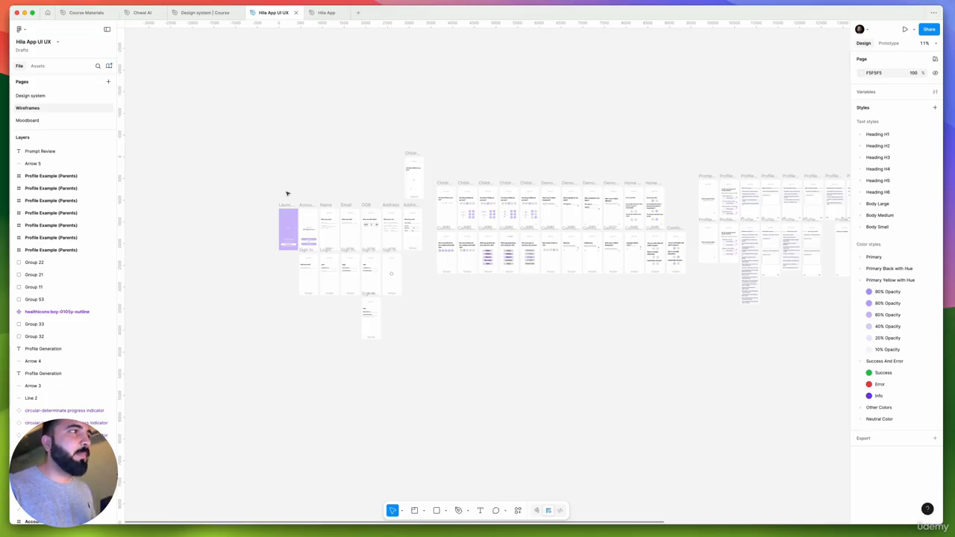
Examine the onboarding and sign-in wireframes and check the size of the Launch Screen frame
{"action": "scroll", "coordinate": [275, 200], "scroll_direction": "up", "scroll_amount": 5}
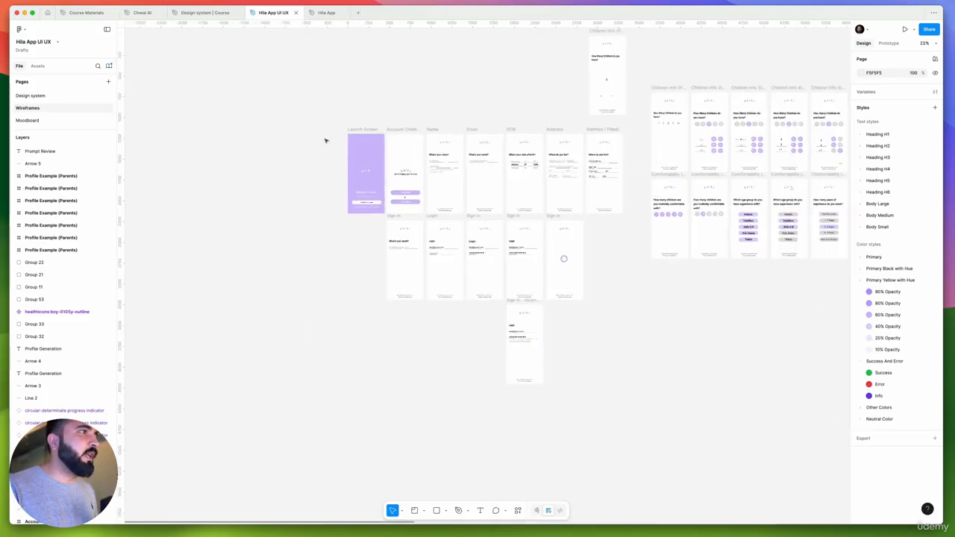
{"action": "scroll", "coordinate": [350, 116], "scroll_direction": "up", "scroll_amount": 2}
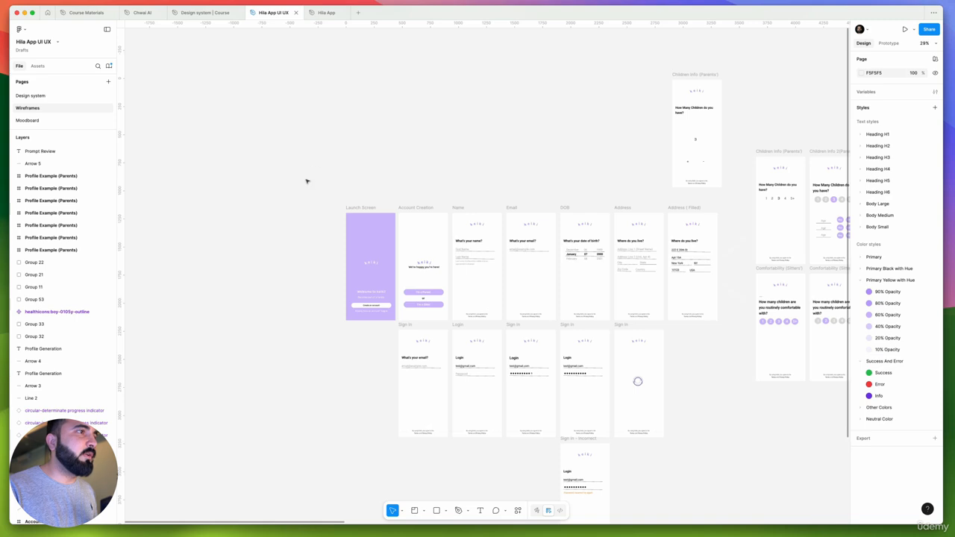
{"action": "left_click_drag", "start_coordinate": [305, 187], "coordinate": [715, 514]}
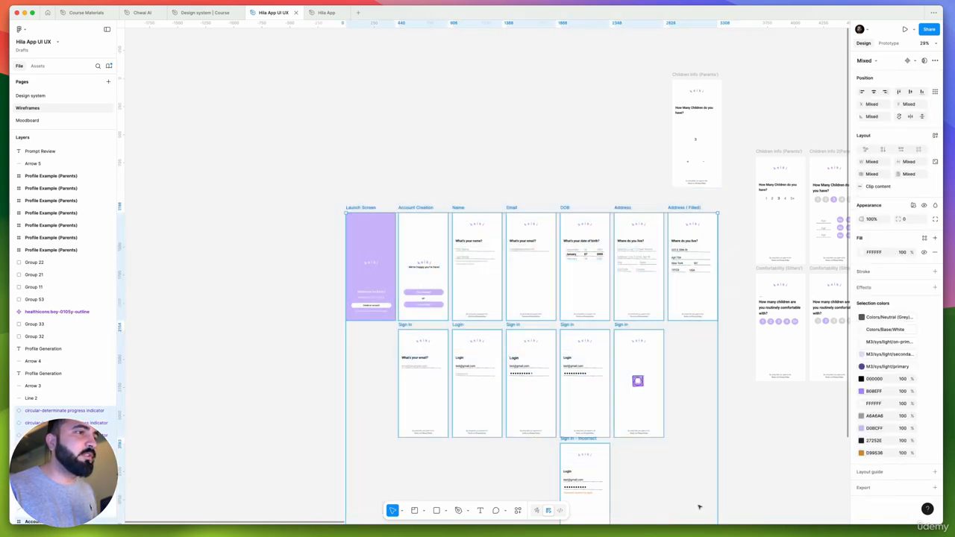
{"action": "left_click_drag", "start_coordinate": [618, 459], "coordinate": [675, 402]}
{"action": "left_click", "coordinate": [337, 140]}
{"action": "left_click", "coordinate": [441, 160]}
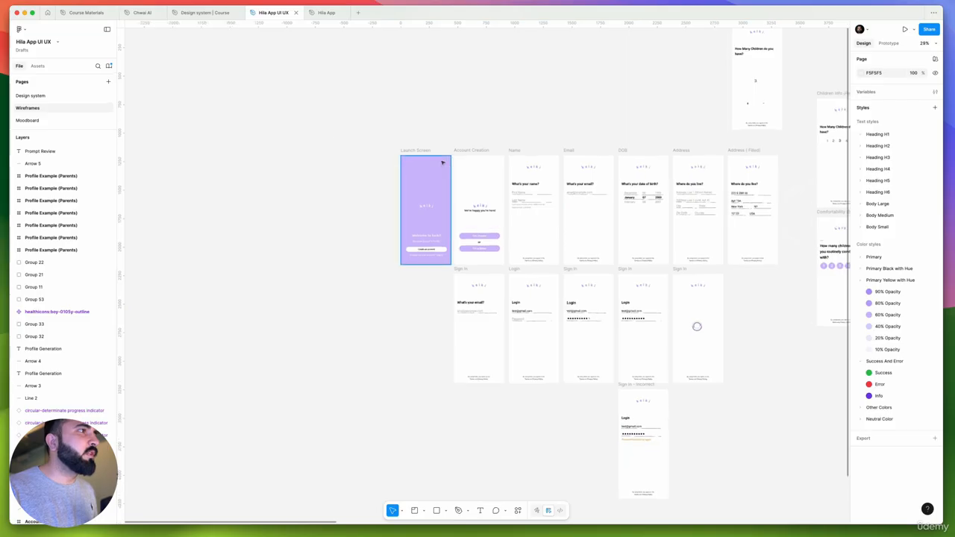
{"action": "scroll", "coordinate": [440, 163], "scroll_direction": "up", "scroll_amount": 3}
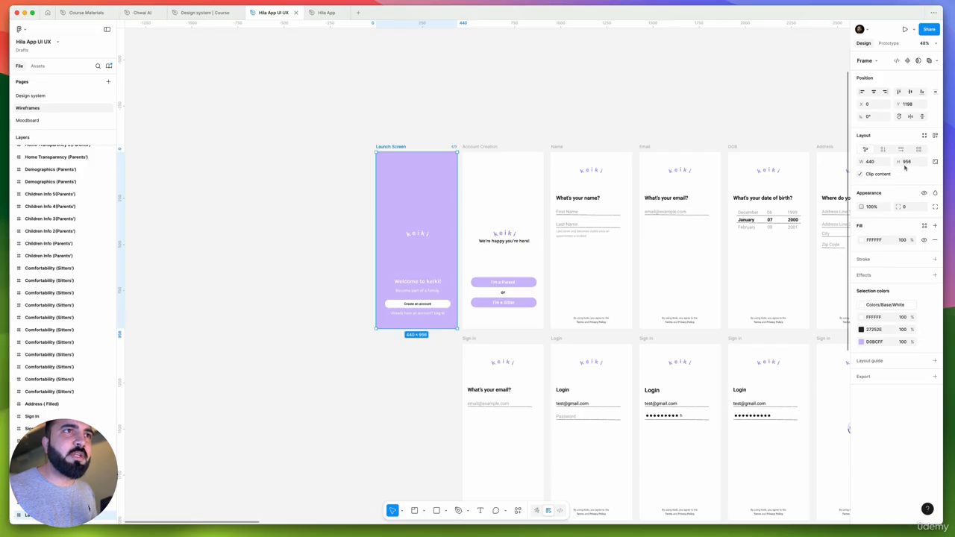
{"action": "left_click", "coordinate": [429, 110]}
Add an iPhone 13 mini frame, 375 × 812, beside the Launch Screen and level with its top edge
{"action": "scroll", "coordinate": [477, 135], "scroll_direction": "left", "scroll_amount": 5}
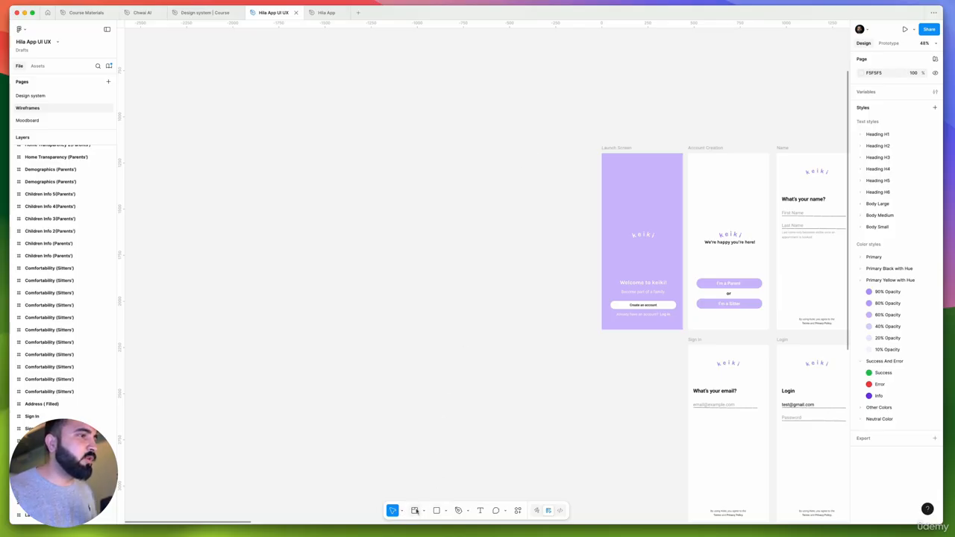
{"action": "left_click", "coordinate": [423, 512]}
{"action": "left_click", "coordinate": [431, 472]}
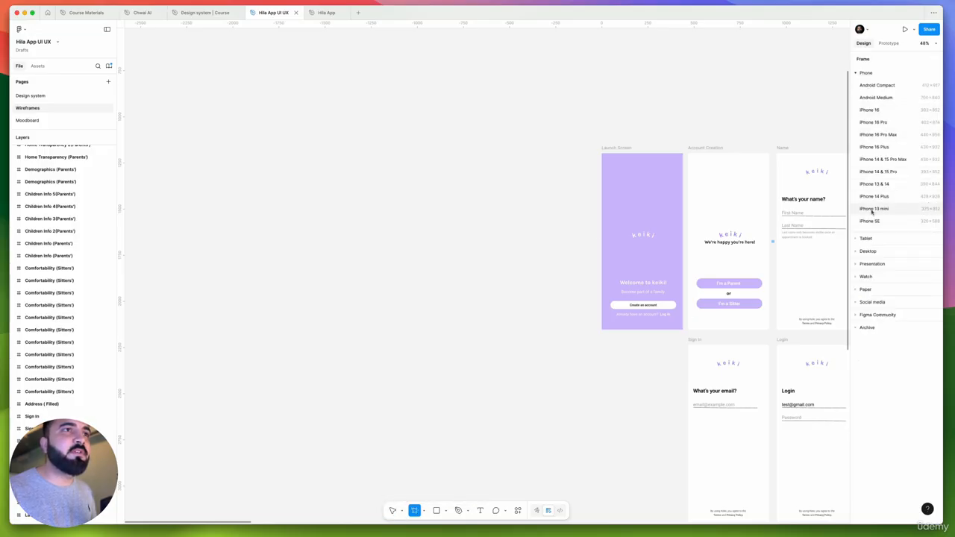
{"action": "left_click", "coordinate": [874, 209]}
{"action": "left_click_drag", "start_coordinate": [478, 193], "coordinate": [535, 153]}
{"action": "scroll", "coordinate": [538, 160], "scroll_direction": "up", "scroll_amount": 5}
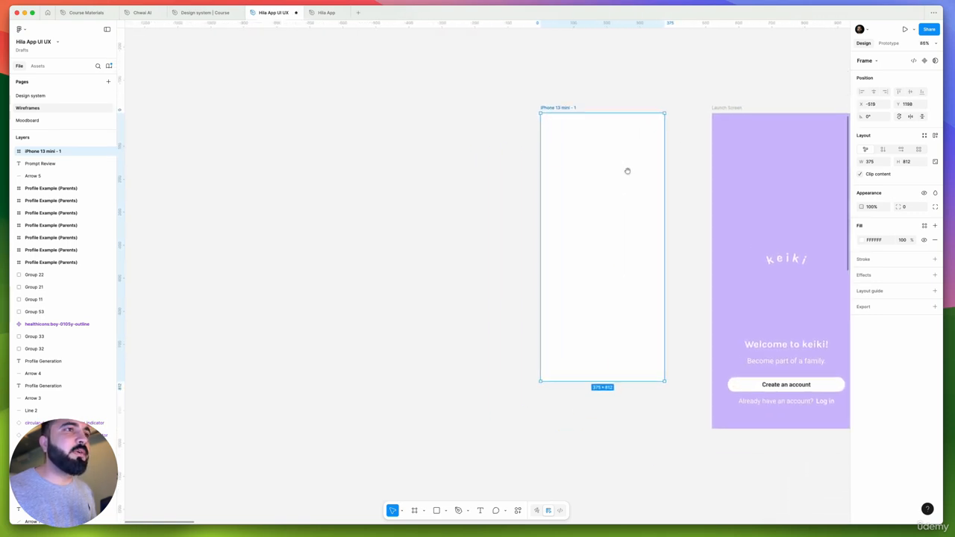
Fill the iPhone 13 mini frame with the Primary/Primary Lavender color style
{"action": "left_click_drag", "start_coordinate": [602, 202], "coordinate": [537, 221]}
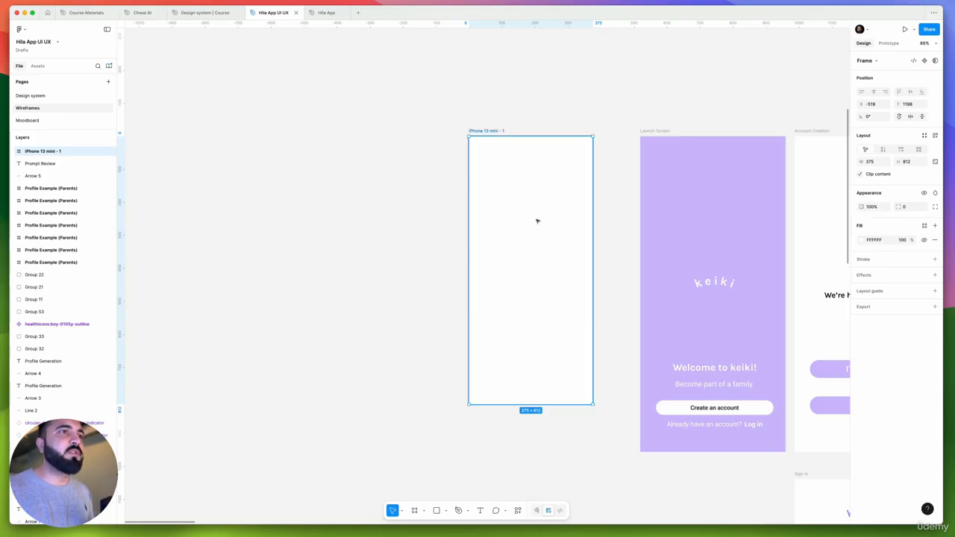
{"action": "left_click_drag", "start_coordinate": [631, 262], "coordinate": [650, 210]}
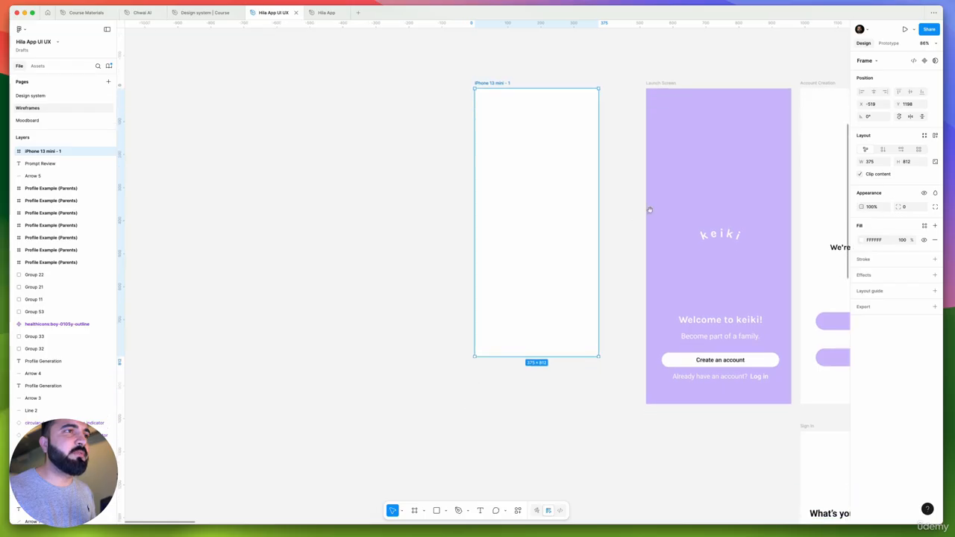
{"action": "left_click", "coordinate": [648, 190]}
{"action": "left_click", "coordinate": [556, 188]}
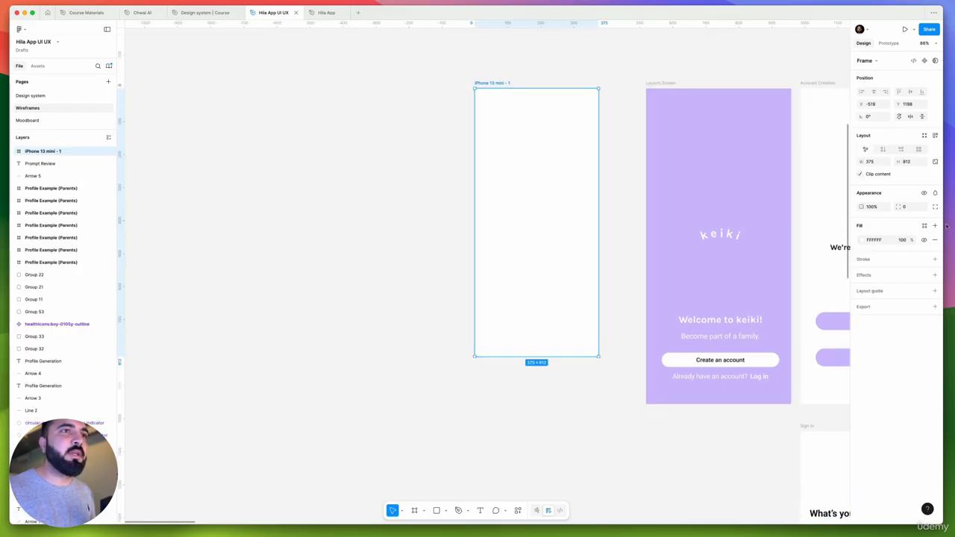
{"action": "left_click", "coordinate": [925, 225]}
{"action": "left_click", "coordinate": [810, 288]}
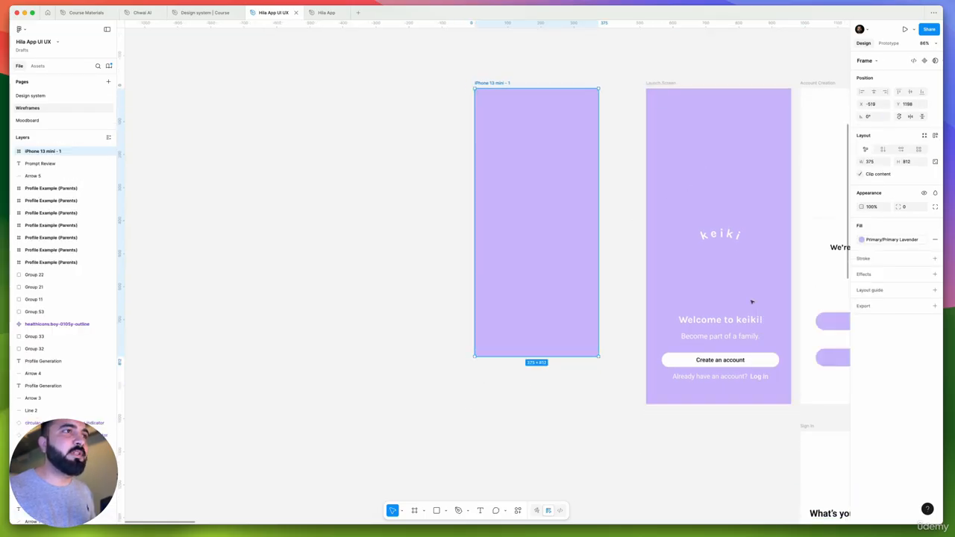
Move the keiki logo and the welcome content block from the Launch Screen into the iPhone 13 mini frame, centered horizontally
{"action": "left_click", "coordinate": [453, 278]}
{"action": "left_click_drag", "start_coordinate": [580, 256], "coordinate": [608, 296]}
{"action": "left_click_drag", "start_coordinate": [749, 273], "coordinate": [574, 240]}
{"action": "left_click_drag", "start_coordinate": [727, 399], "coordinate": [553, 247]}
{"action": "left_click", "coordinate": [748, 296]}
{"action": "scroll", "coordinate": [736, 301], "scroll_direction": "up", "scroll_amount": 4}
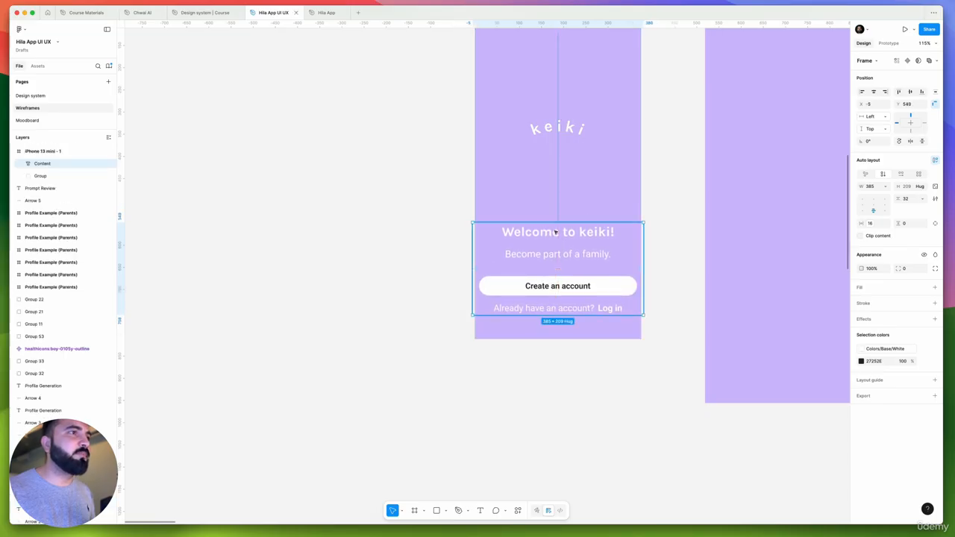
Copy the small primary Button variant from the Components section of the Design system page
{"action": "scroll", "coordinate": [556, 232], "scroll_direction": "left", "scroll_amount": 3}
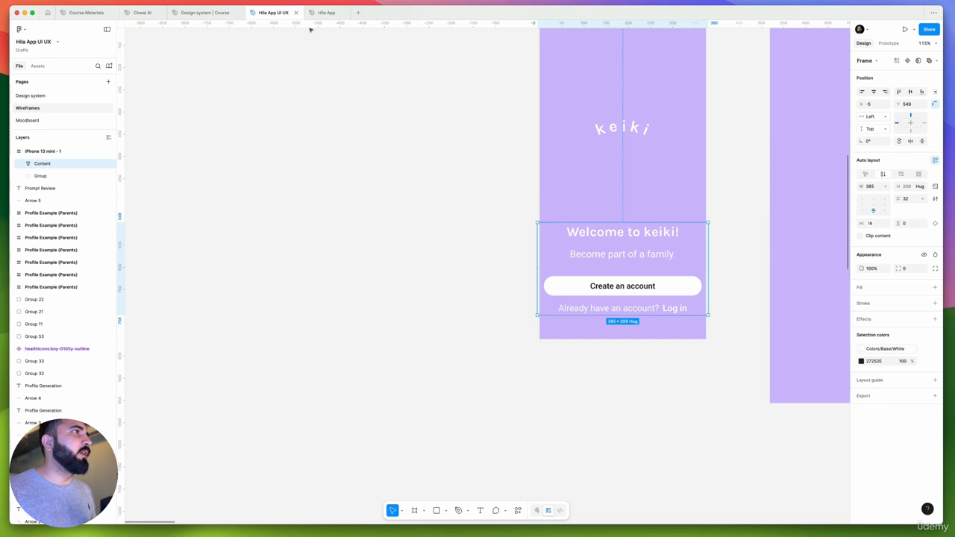
{"action": "left_click", "coordinate": [31, 96]}
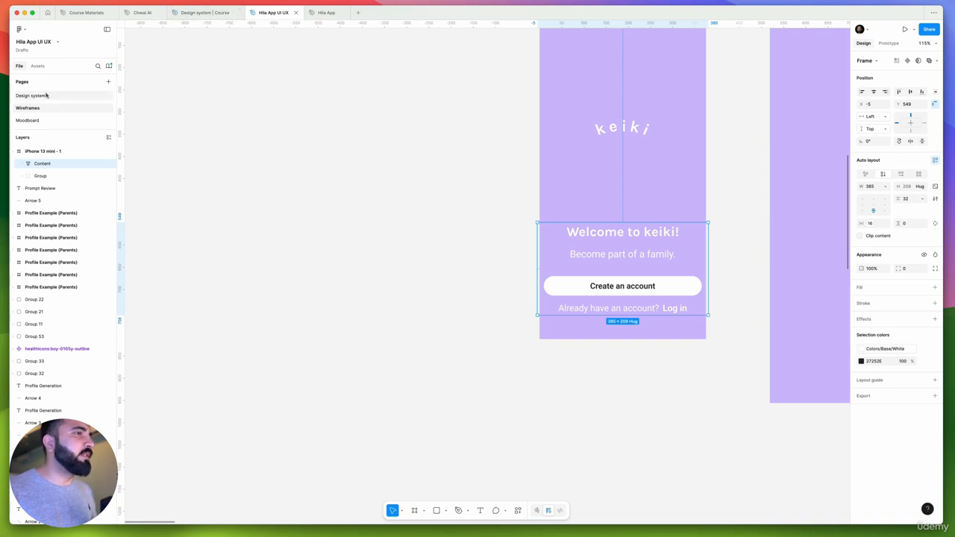
{"action": "scroll", "coordinate": [385, 127], "scroll_direction": "up", "scroll_amount": 5}
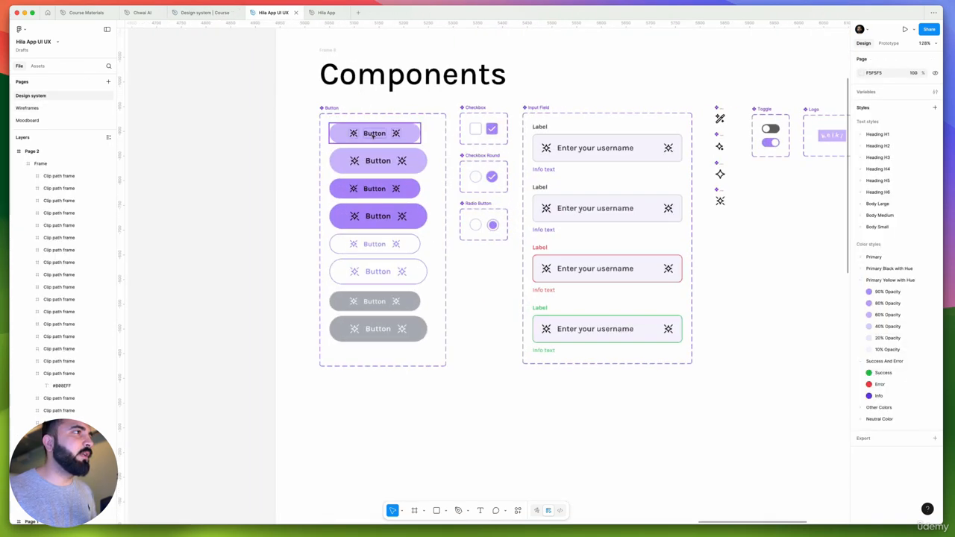
{"action": "double_click", "coordinate": [377, 135]}
{"action": "key", "text": "Escape"}
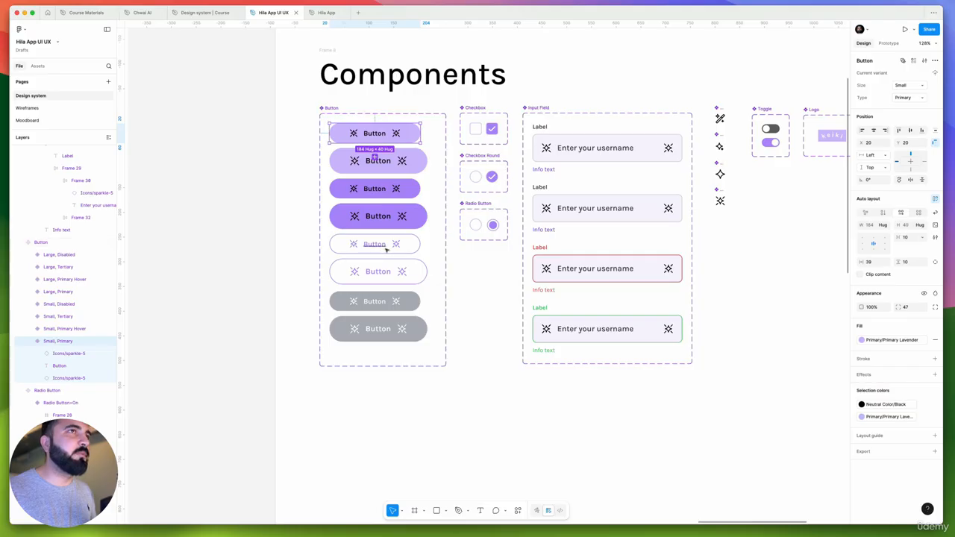
Paste the Button into the welcome content block on the Wireframes page, directly above the Create an account button
{"action": "left_click", "coordinate": [79, 111]}
{"action": "scroll", "coordinate": [475, 324], "scroll_direction": "up", "scroll_amount": 2}
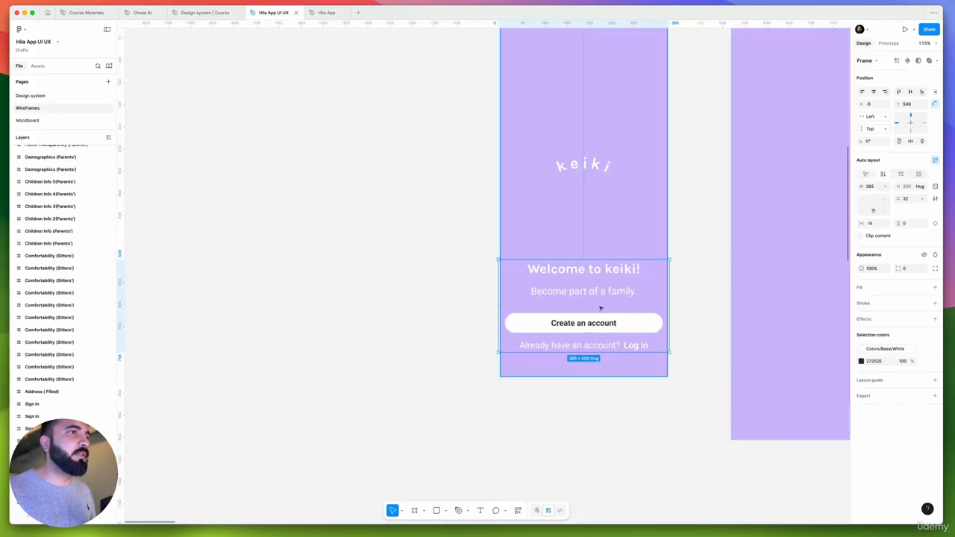
{"action": "key", "text": "super+v"}
{"action": "scroll", "coordinate": [600, 307], "scroll_direction": "up", "scroll_amount": 5}
{"action": "key", "text": "Up"}
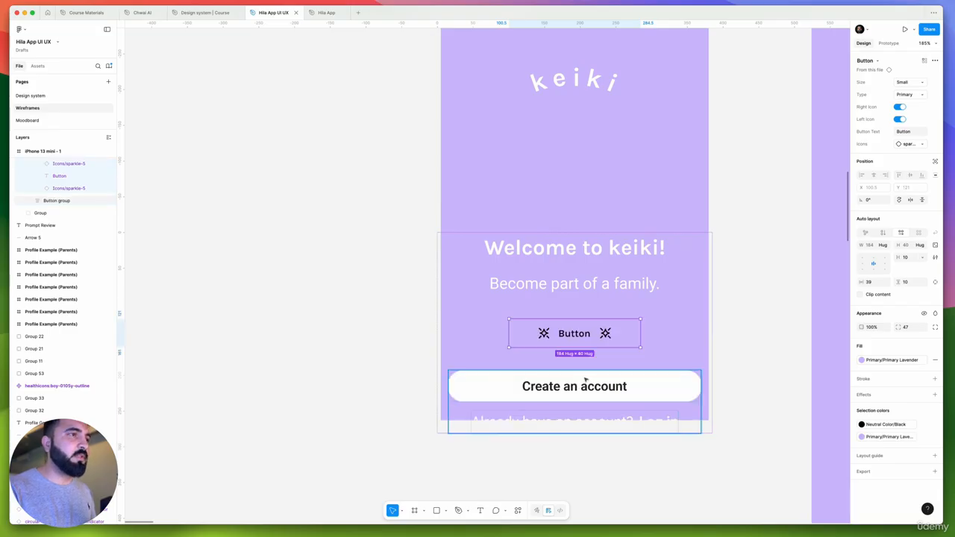
Delete the old white Create an account button from the iPhone 13 mini frame
{"action": "left_click", "coordinate": [585, 379]}
{"action": "left_click", "coordinate": [585, 380]}
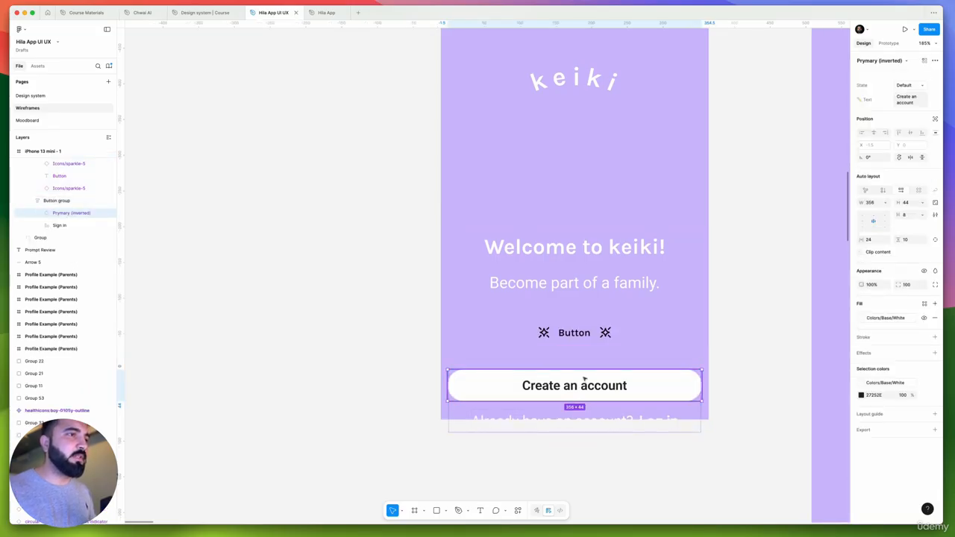
{"action": "key", "text": "Delete"}
{"action": "scroll", "coordinate": [587, 379], "scroll_direction": "down", "scroll_amount": 3}
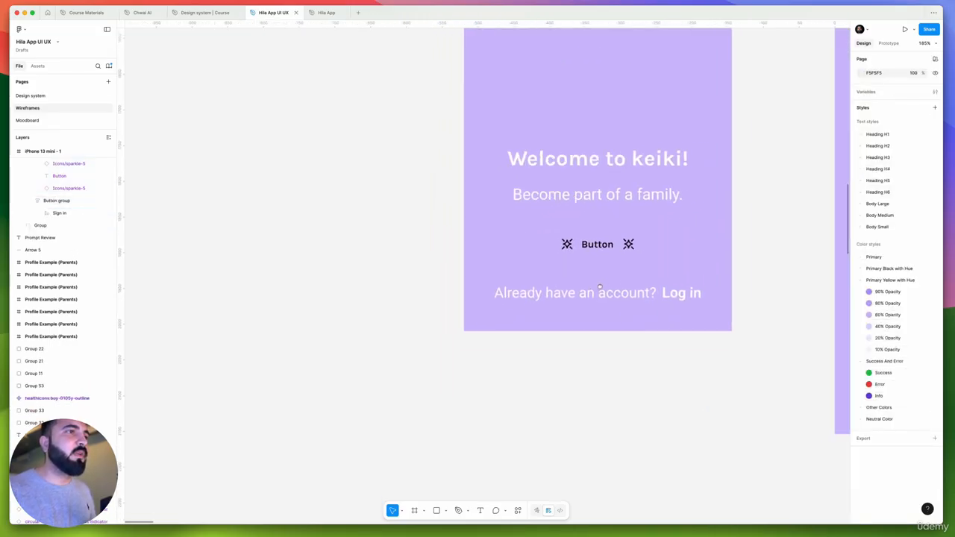
{"action": "scroll", "coordinate": [599, 286], "scroll_direction": "right", "scroll_amount": 2}
Set the Type of the pasted Button instance to Primary Hover
{"action": "left_click", "coordinate": [567, 255]}
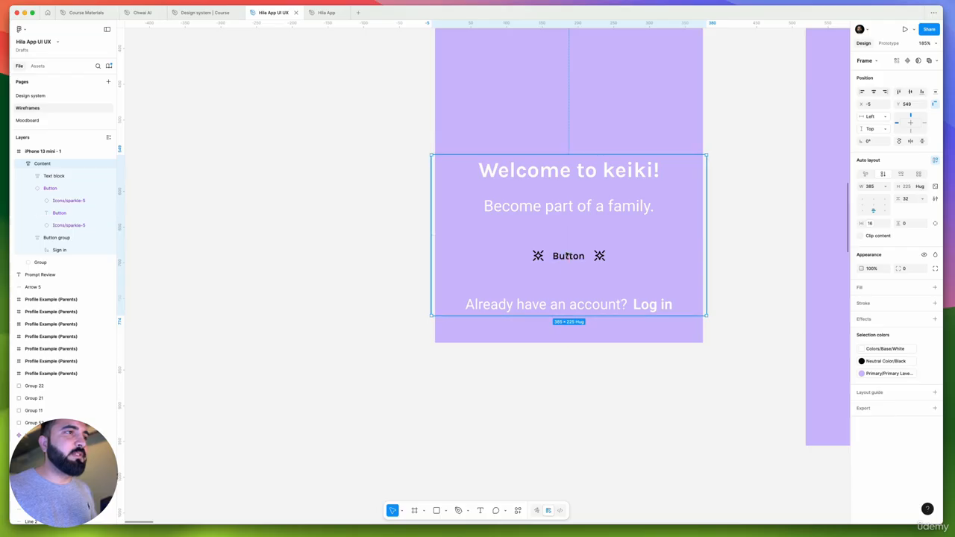
{"action": "left_click", "coordinate": [595, 259]}
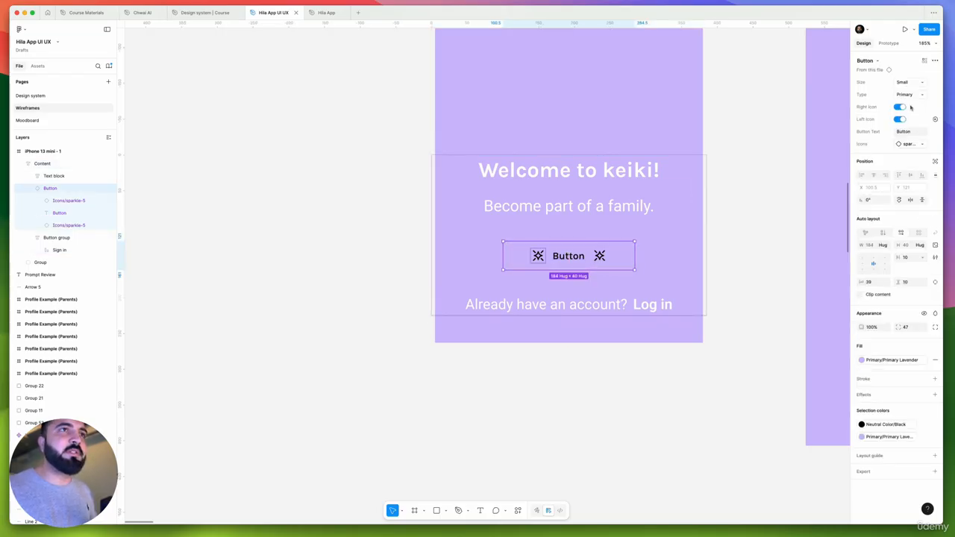
{"action": "left_click", "coordinate": [915, 94]}
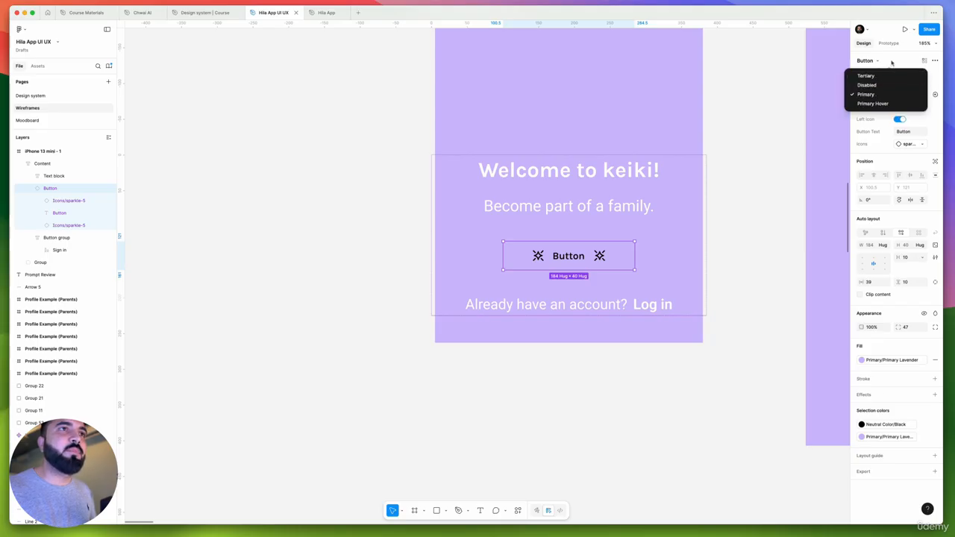
{"action": "left_click", "coordinate": [892, 62]}
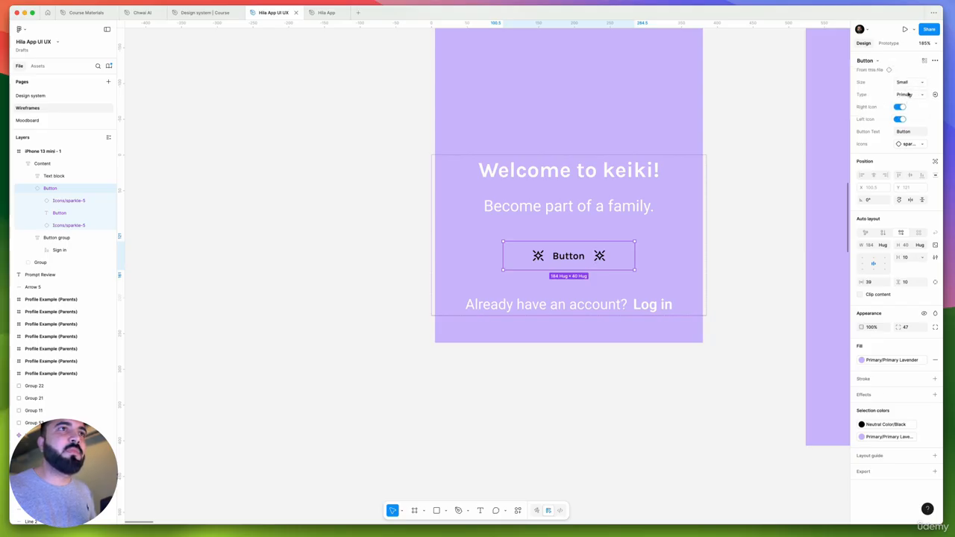
{"action": "left_click", "coordinate": [909, 94]}
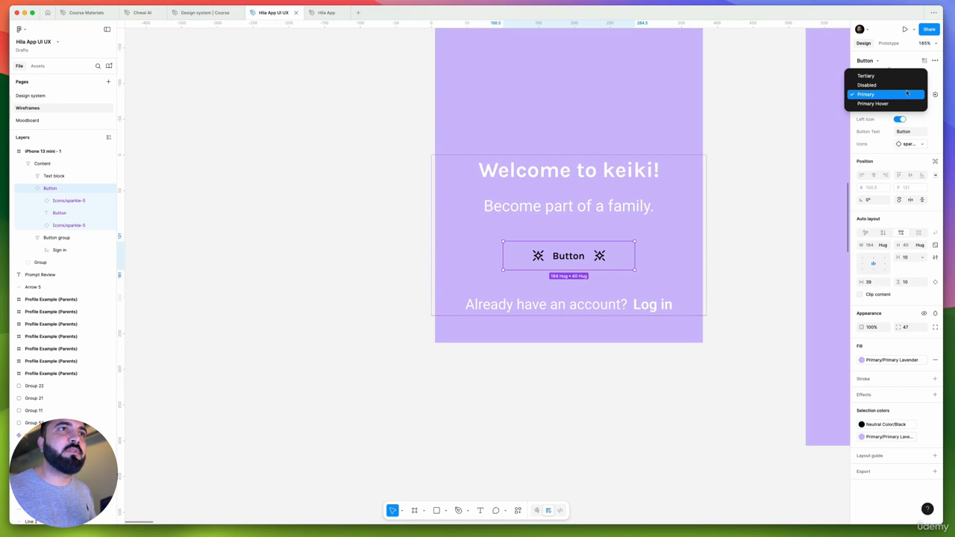
{"action": "left_click", "coordinate": [896, 103]}
{"action": "left_click", "coordinate": [607, 407]}
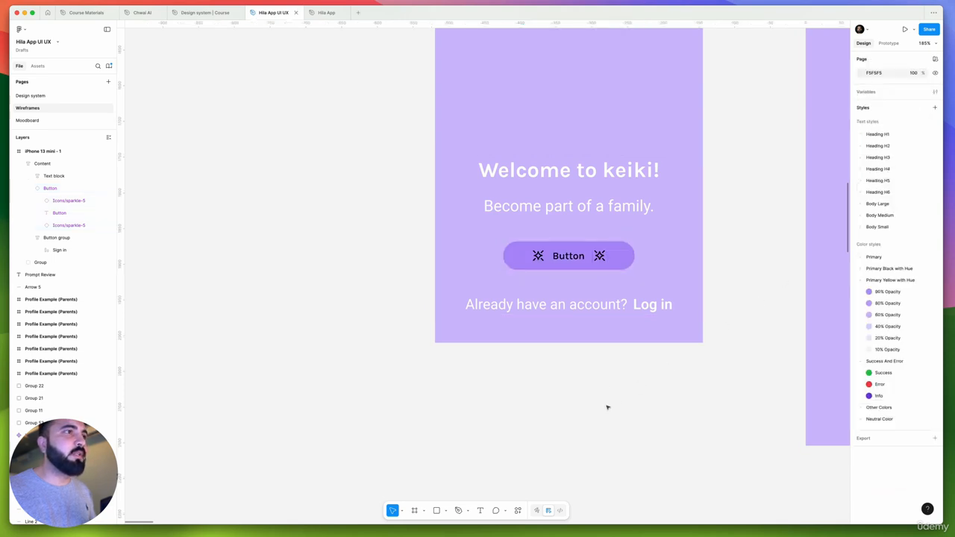
Apply the Heading H4/Bold text style to the "Welcome to keiki!" heading
{"action": "scroll", "coordinate": [509, 386], "scroll_direction": "right", "scroll_amount": 3}
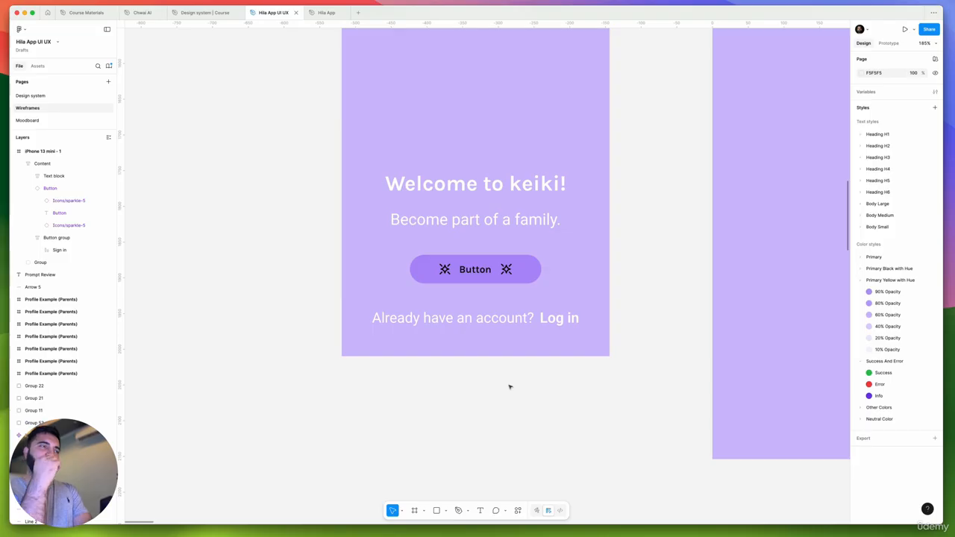
{"action": "left_click", "coordinate": [484, 181]}
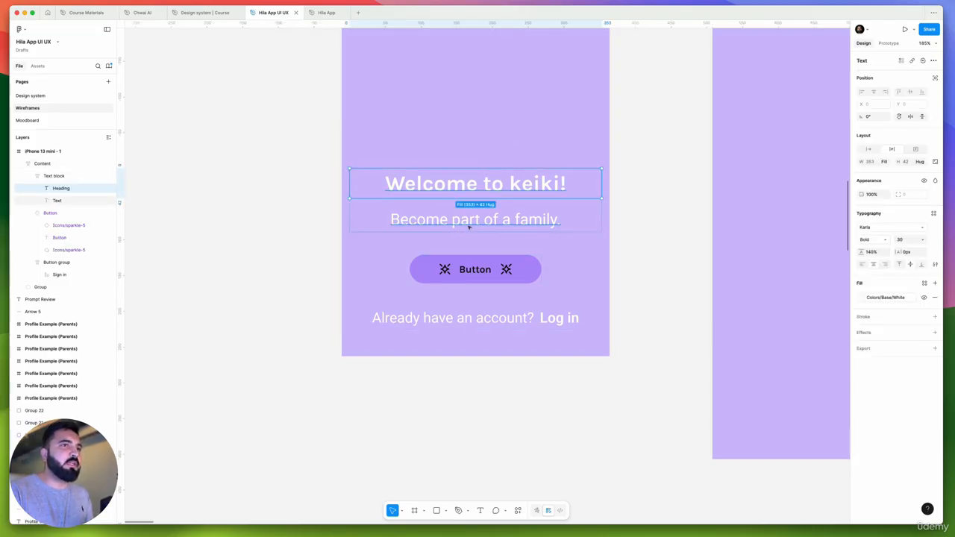
{"action": "scroll", "coordinate": [472, 217], "scroll_direction": "up", "scroll_amount": 3}
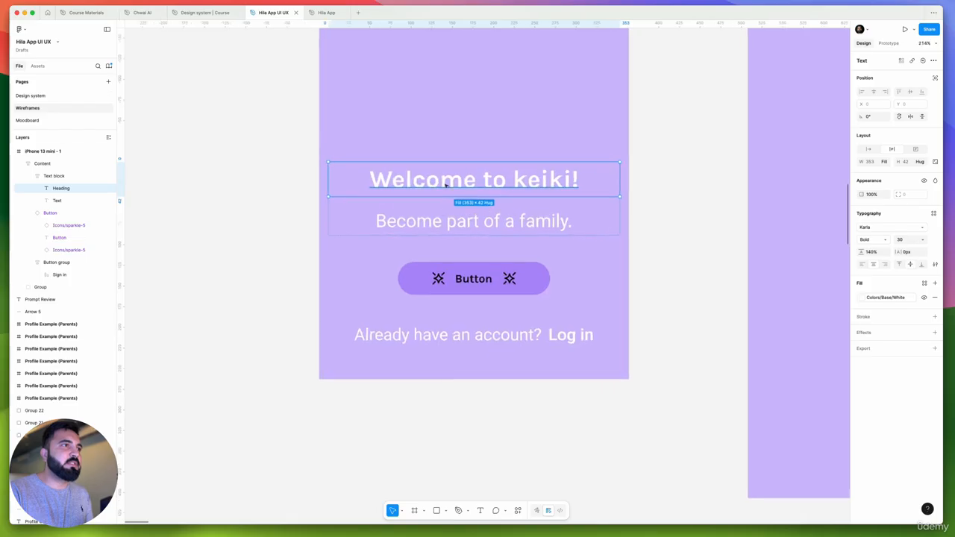
{"action": "scroll", "coordinate": [510, 221], "scroll_direction": "up", "scroll_amount": 2}
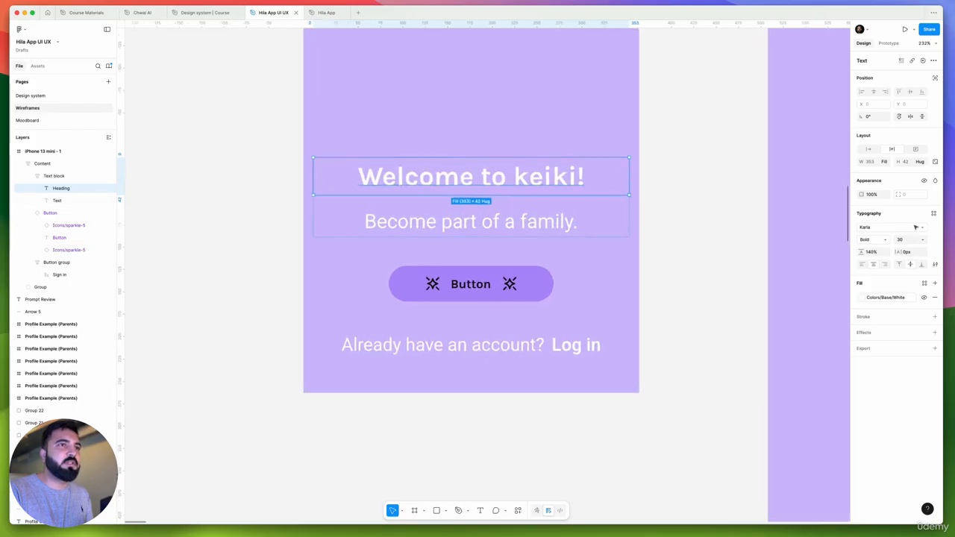
{"action": "left_click", "coordinate": [933, 214]}
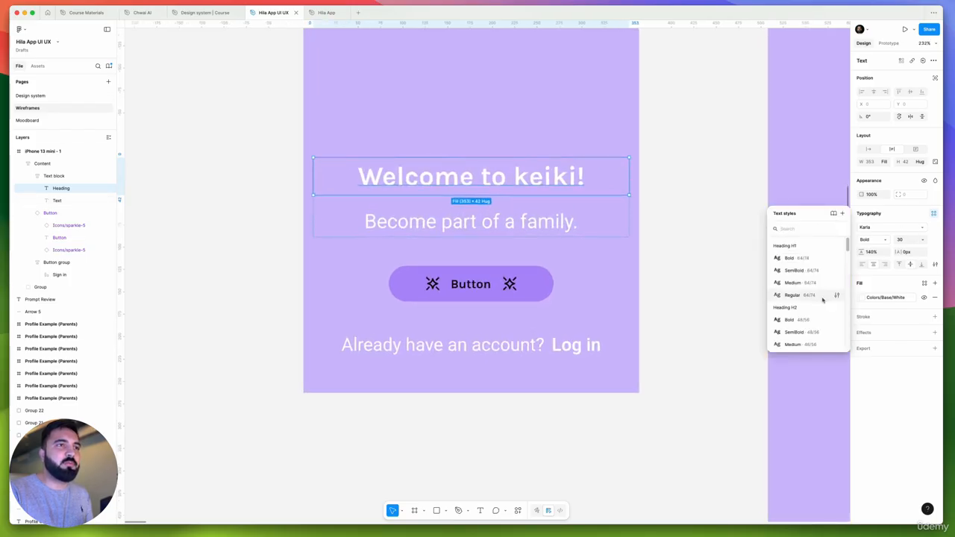
{"action": "scroll", "coordinate": [824, 299], "scroll_direction": "down", "scroll_amount": 2}
{"action": "scroll", "coordinate": [823, 299], "scroll_direction": "down", "scroll_amount": 3}
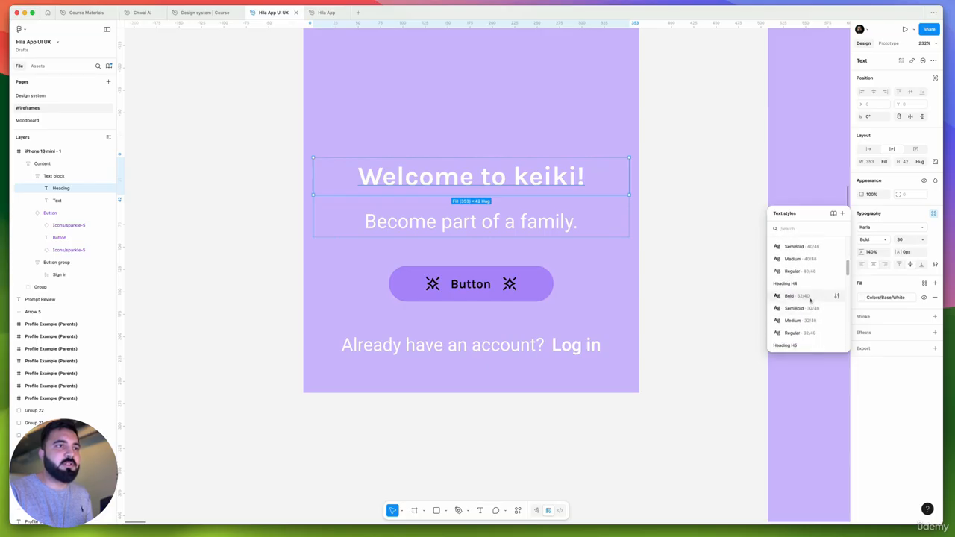
{"action": "left_click", "coordinate": [808, 300]}
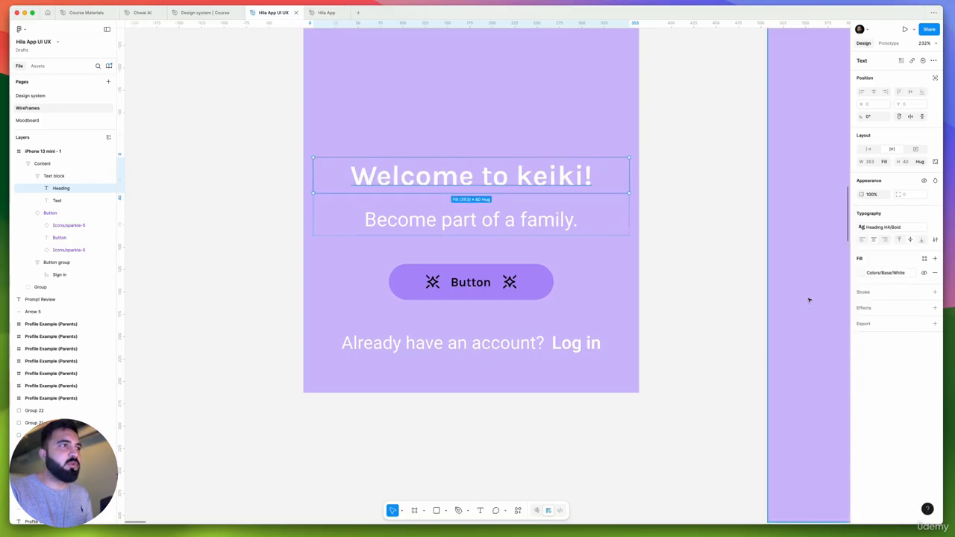
{"action": "left_click", "coordinate": [897, 232]}
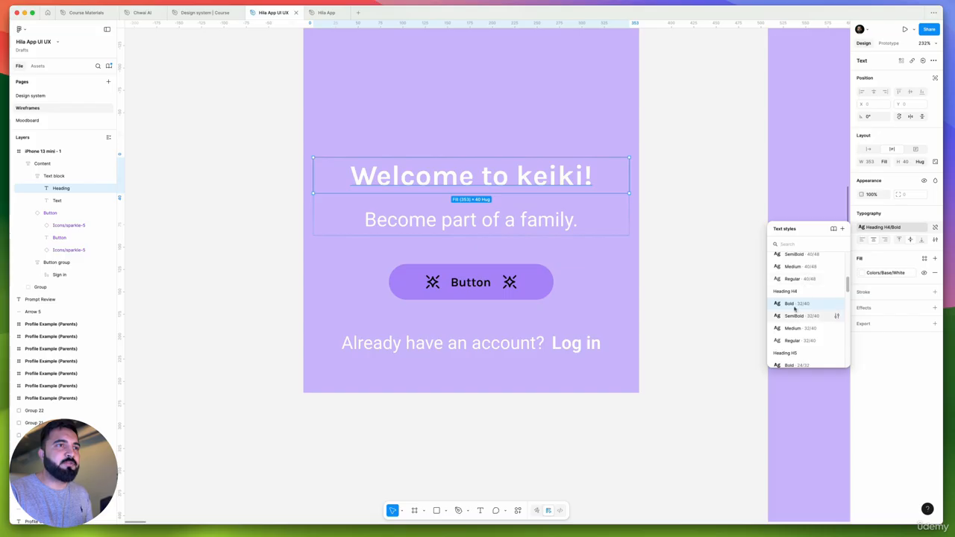
Apply the Heading H6/Medium text style to the "Become part of a family." line
{"action": "left_click", "coordinate": [528, 231]}
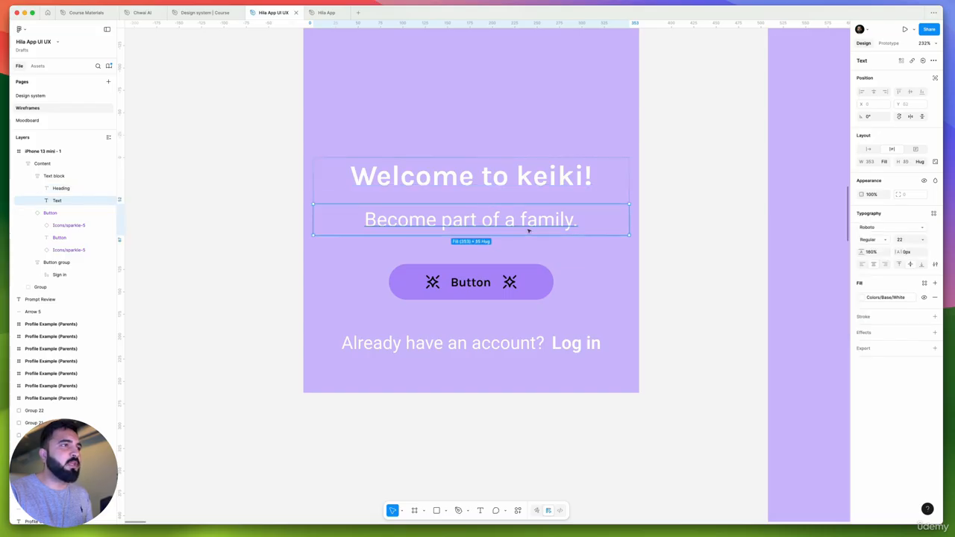
{"action": "left_click", "coordinate": [934, 214]}
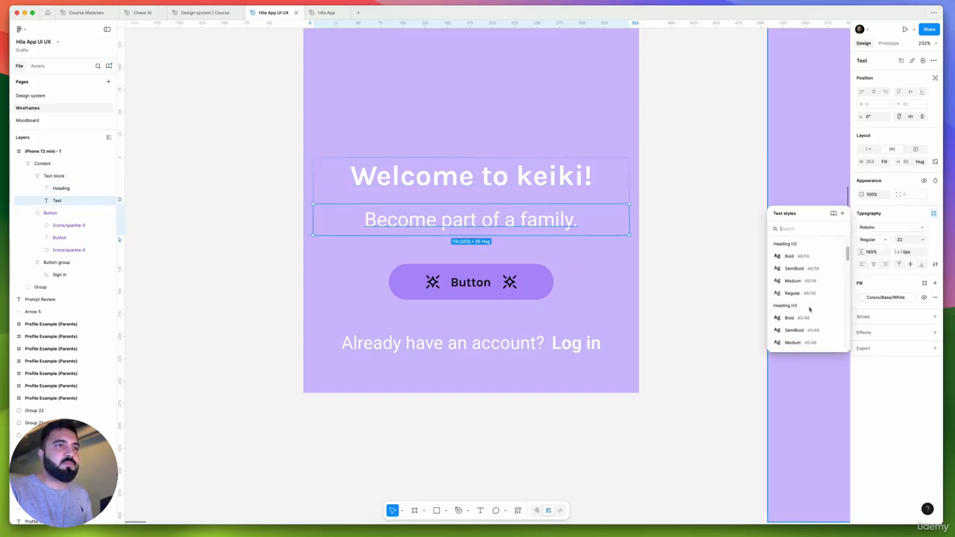
{"action": "scroll", "coordinate": [810, 309], "scroll_direction": "down", "scroll_amount": 3}
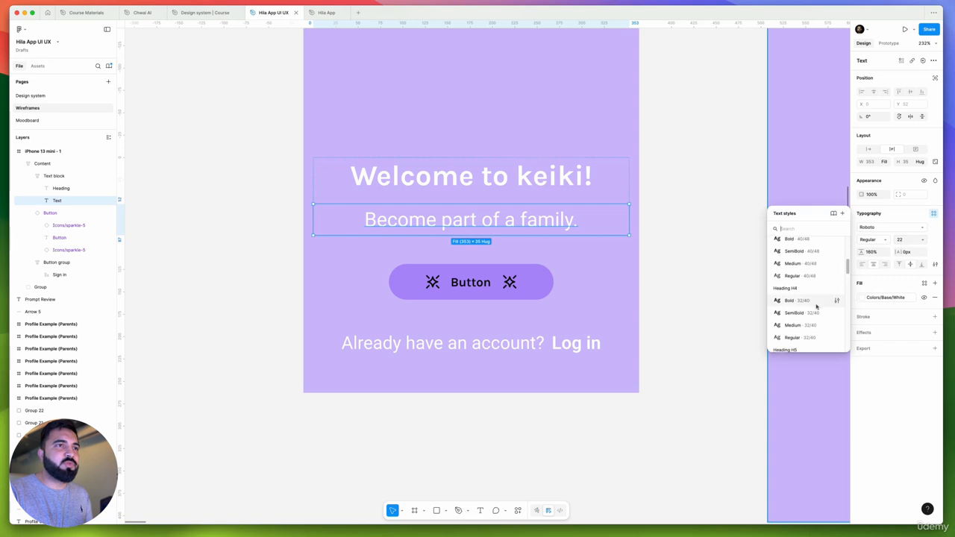
{"action": "scroll", "coordinate": [816, 303], "scroll_direction": "down", "scroll_amount": 5}
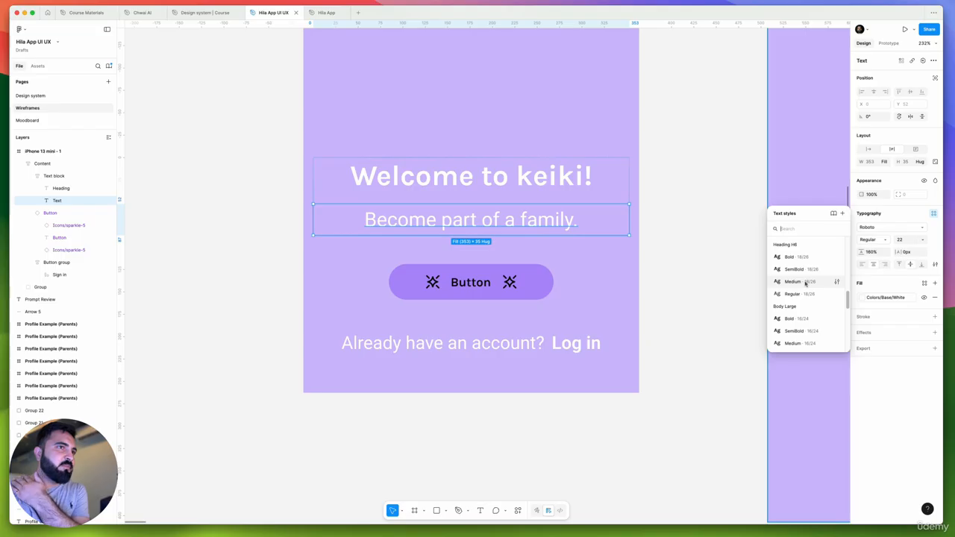
{"action": "left_click", "coordinate": [806, 282]}
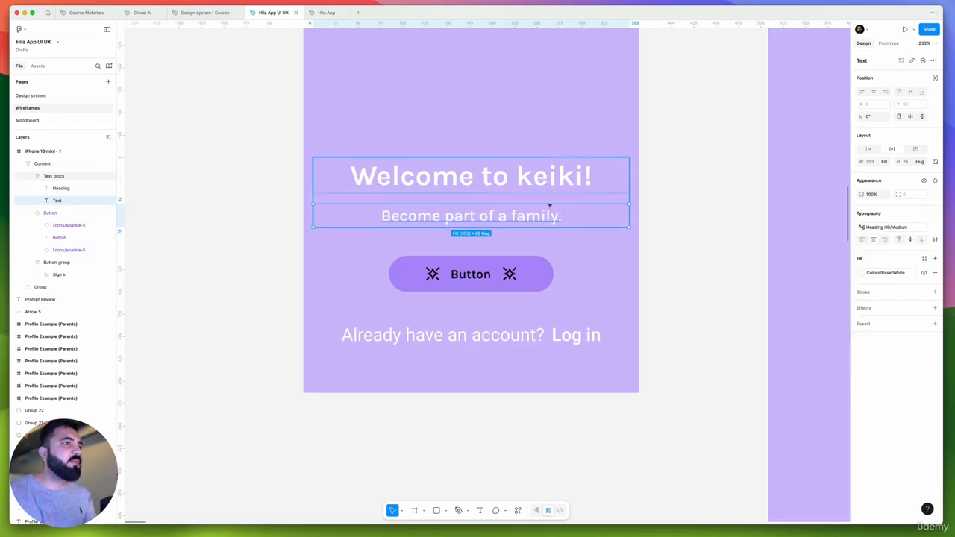
Set the vertical gap of the Text block holding the heading and tagline to 8
{"action": "key", "text": "Escape"}
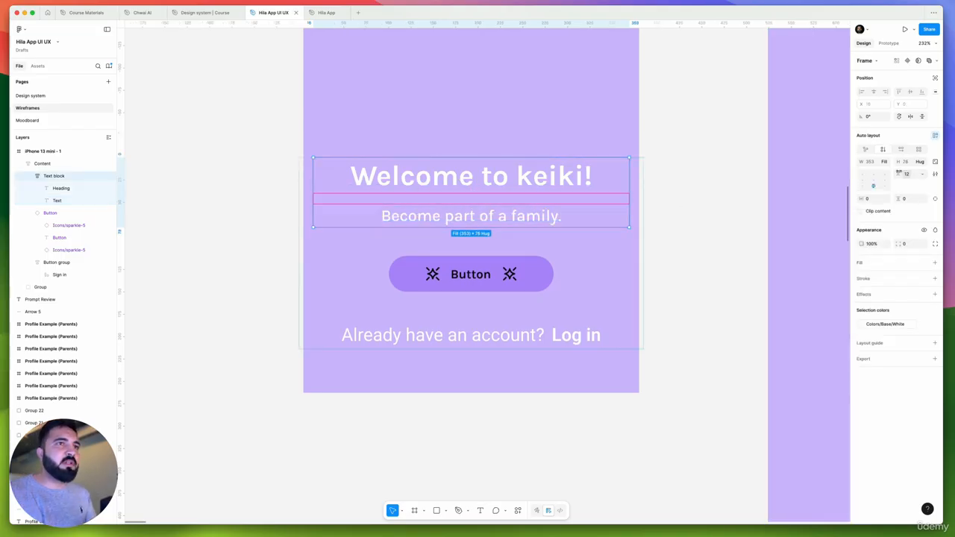
{"action": "left_click", "coordinate": [909, 176]}
{"action": "key", "text": "BackSpace"}
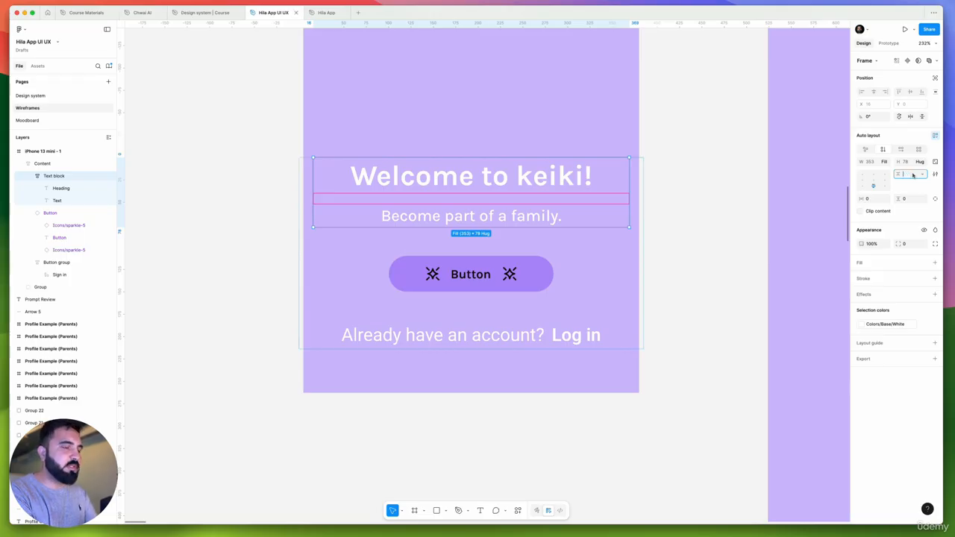
{"action": "type", "text": "8"}
{"action": "key", "text": "Return"}
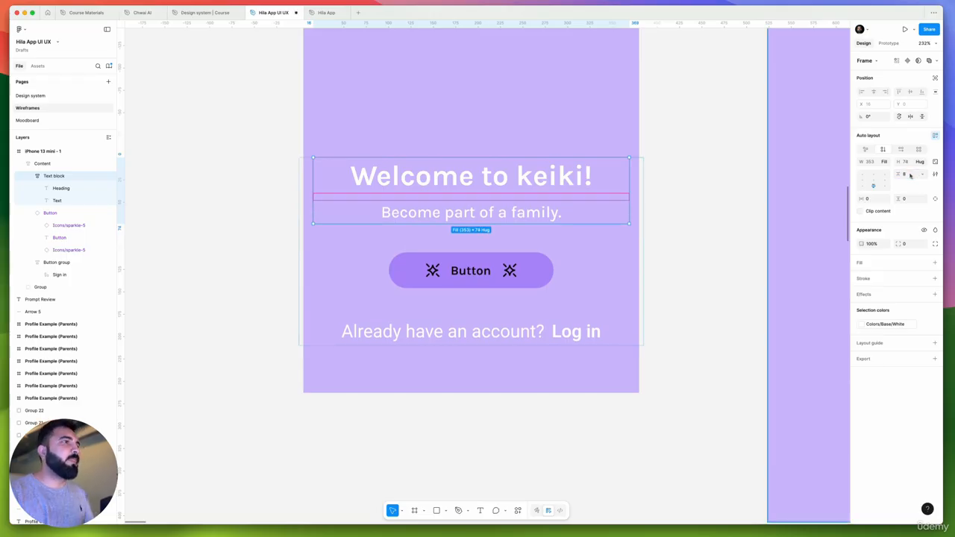
Apply the Body Large/Regular text style to the "Already have an account?" text
{"action": "scroll", "coordinate": [214, 189], "scroll_direction": "down", "scroll_amount": 2}
{"action": "left_click_drag", "start_coordinate": [292, 242], "coordinate": [323, 315]}
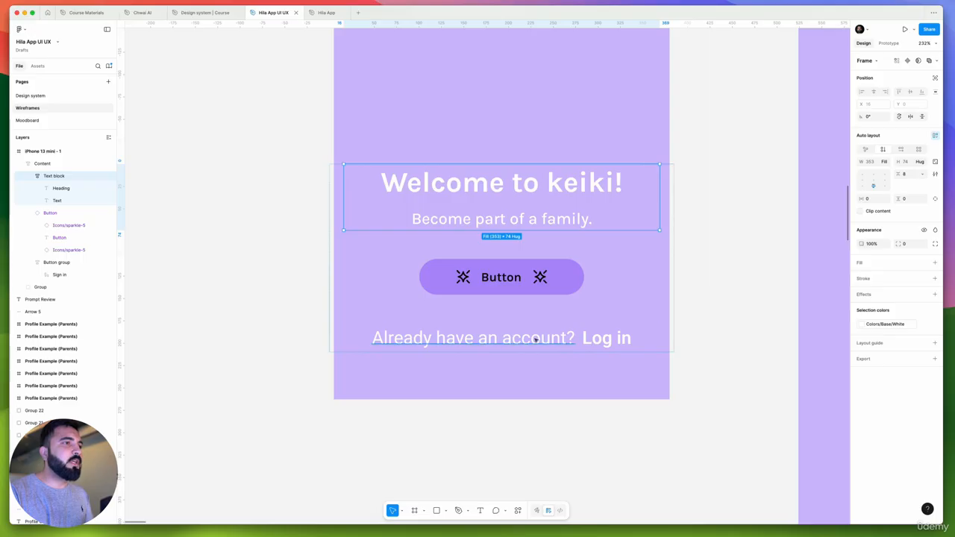
{"action": "left_click", "coordinate": [535, 341], "text": "super"}
{"action": "left_click", "coordinate": [933, 215]}
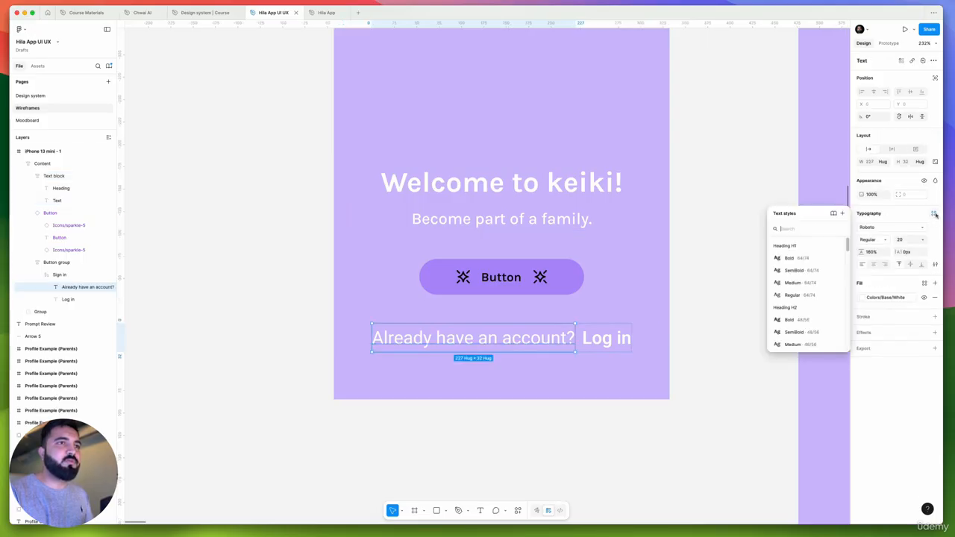
{"action": "scroll", "coordinate": [817, 321], "scroll_direction": "down", "scroll_amount": 3}
{"action": "scroll", "coordinate": [817, 321], "scroll_direction": "down", "scroll_amount": 3}
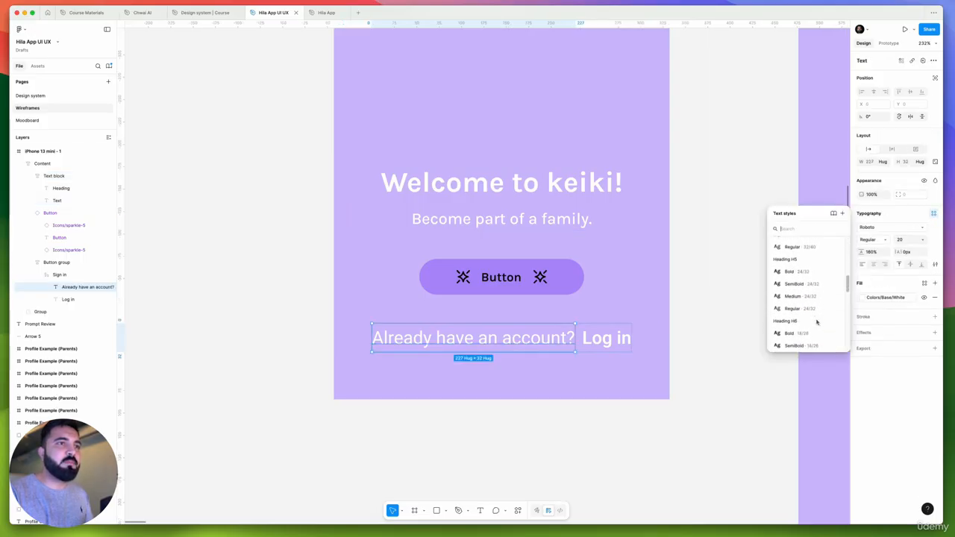
{"action": "scroll", "coordinate": [813, 309], "scroll_direction": "down", "scroll_amount": 3}
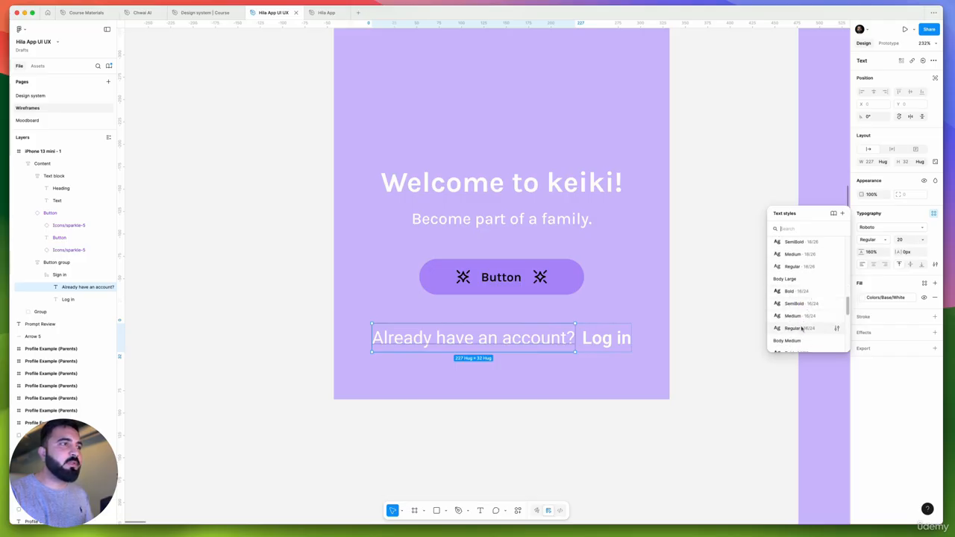
{"action": "left_click", "coordinate": [803, 328]}
Apply the Body Large/Bold text style to the "Log in" text
{"action": "left_click", "coordinate": [589, 340]}
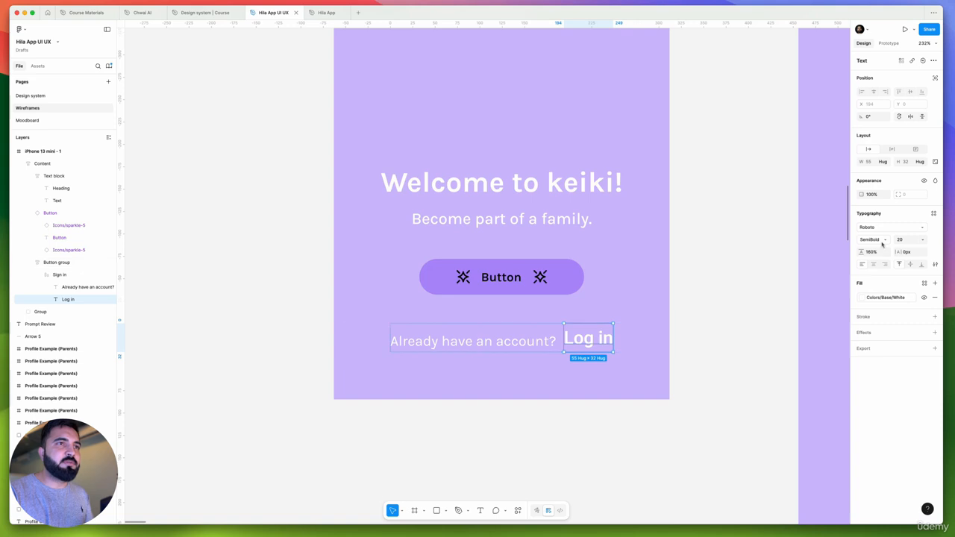
{"action": "left_click", "coordinate": [933, 214]}
{"action": "scroll", "coordinate": [824, 323], "scroll_direction": "down", "scroll_amount": 3}
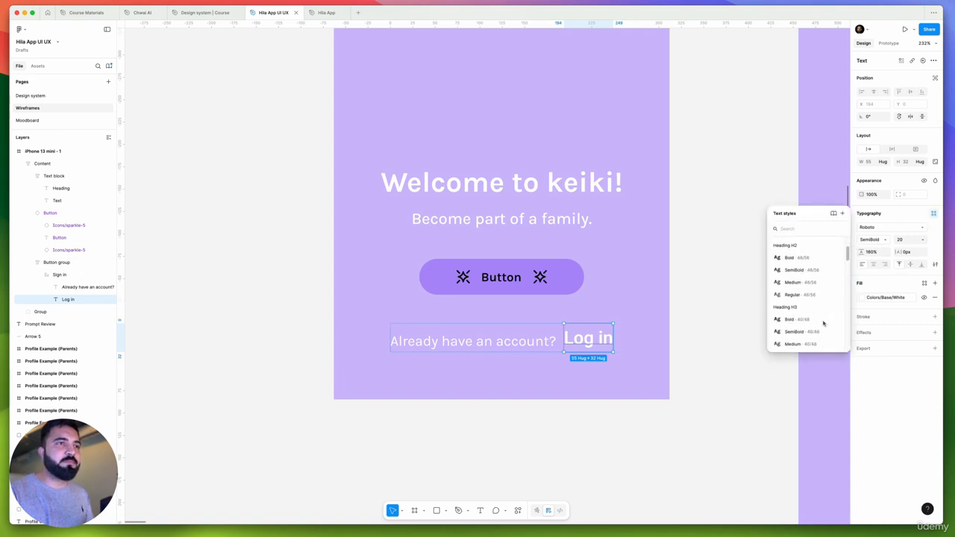
{"action": "scroll", "coordinate": [823, 323], "scroll_direction": "down", "scroll_amount": 5}
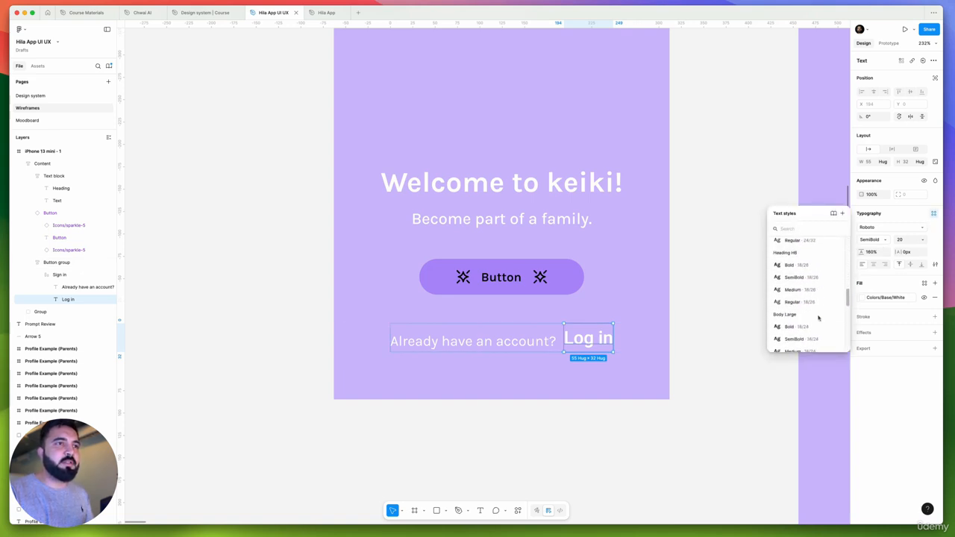
{"action": "left_click", "coordinate": [797, 288]}
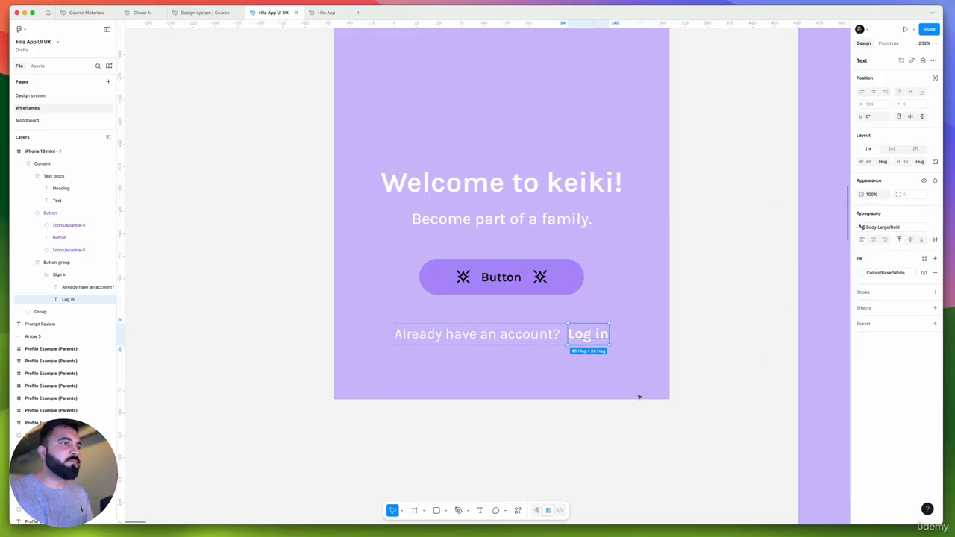
Resize the Content block from both sides to 375 wide at X 0, matching the iPhone 13 mini frame's edges
{"action": "left_click", "coordinate": [553, 335]}
{"action": "scroll", "coordinate": [558, 341], "scroll_direction": "up", "scroll_amount": 5}
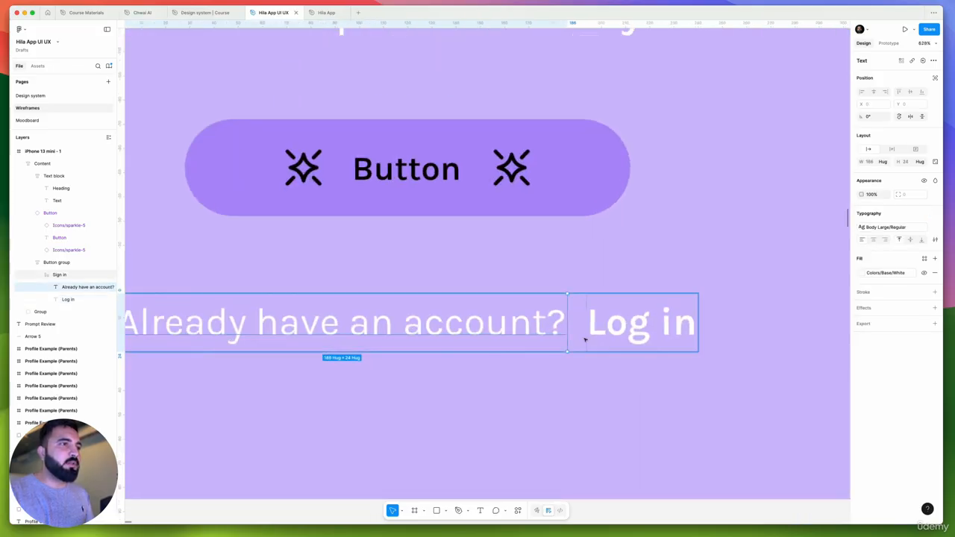
{"action": "left_click", "coordinate": [578, 339]}
{"action": "scroll", "coordinate": [569, 336], "scroll_direction": "down", "scroll_amount": 5}
{"action": "left_click", "coordinate": [578, 303]}
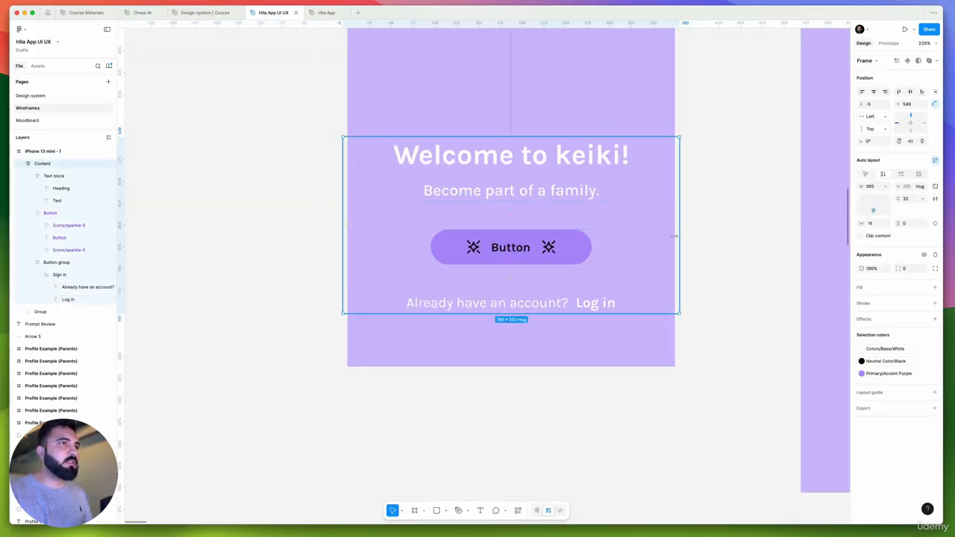
{"action": "left_click_drag", "start_coordinate": [677, 221], "coordinate": [674, 219]}
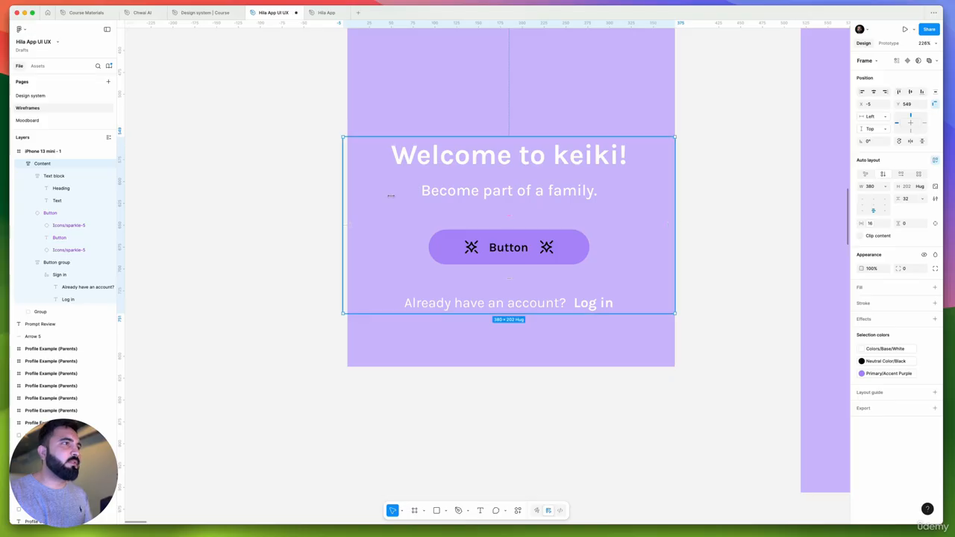
{"action": "left_click_drag", "start_coordinate": [348, 213], "coordinate": [349, 214]}
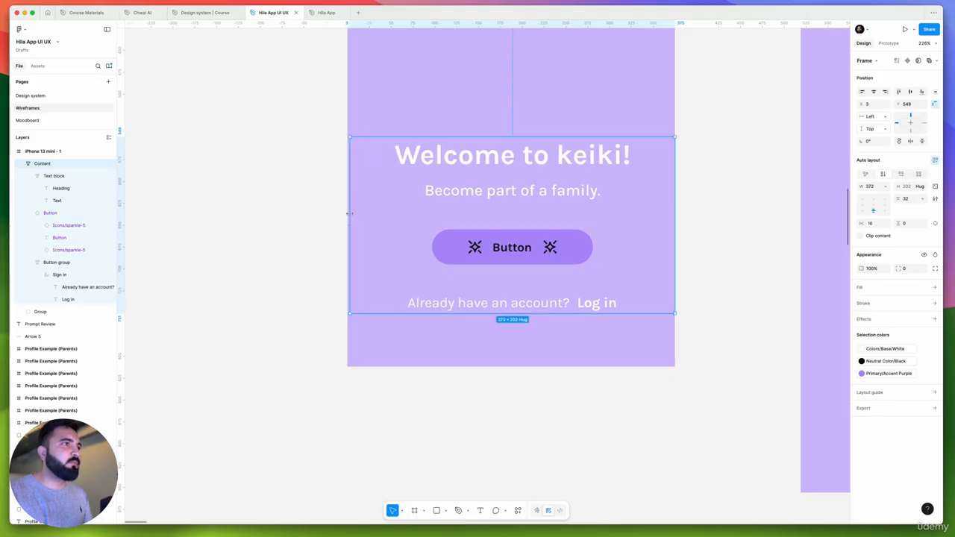
Set the vertical gap between the welcome heading and the tagline in the Text block to 0
{"action": "left_click", "coordinate": [505, 171]}
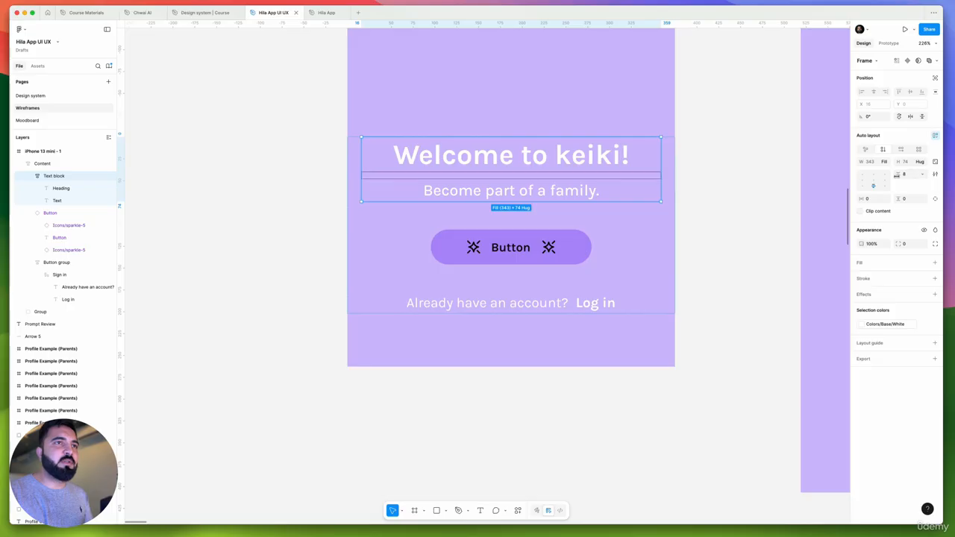
{"action": "left_click", "coordinate": [904, 175]}
{"action": "type", "text": "4"}
{"action": "key", "text": "Return"}
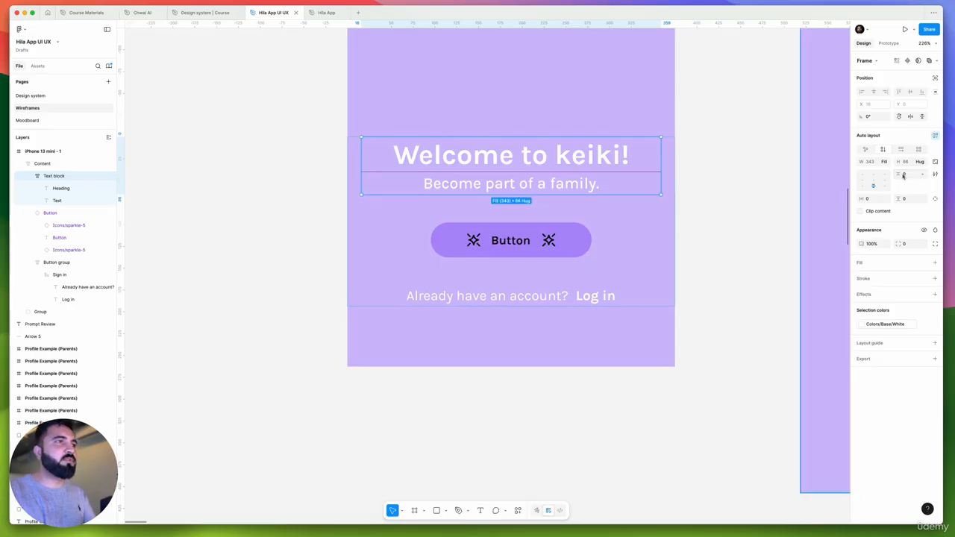
{"action": "left_click", "coordinate": [274, 250]}
{"action": "scroll", "coordinate": [319, 252], "scroll_direction": "down", "scroll_amount": 10}
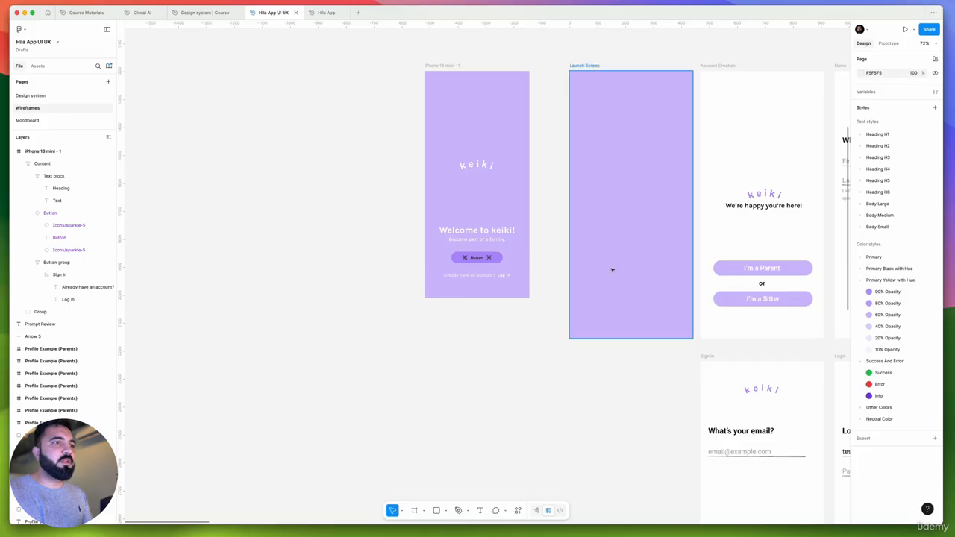
{"action": "left_click_drag", "start_coordinate": [437, 305], "coordinate": [500, 164]}
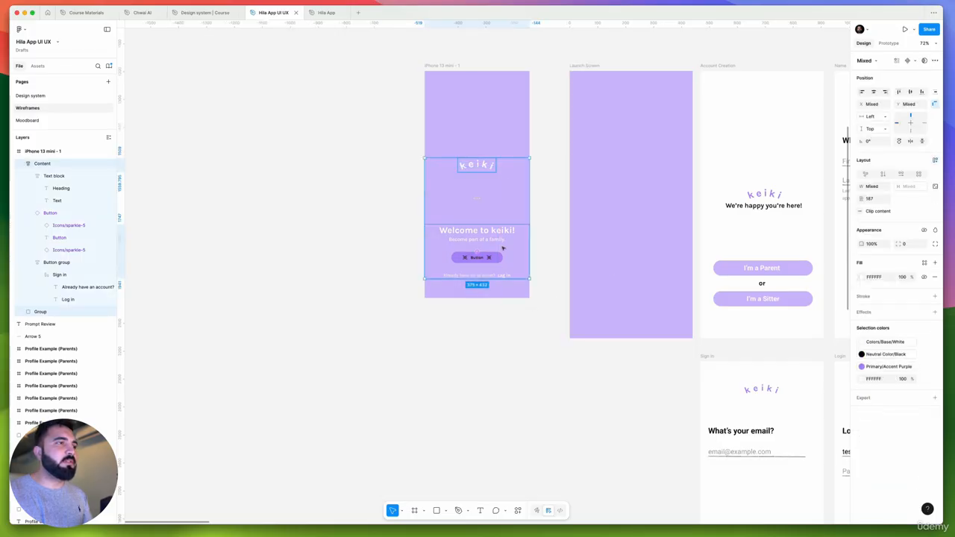
{"action": "scroll", "coordinate": [474, 250], "scroll_direction": "up", "scroll_amount": 5}
{"action": "scroll", "coordinate": [476, 252], "scroll_direction": "down", "scroll_amount": 5}
{"action": "left_click", "coordinate": [492, 261]}
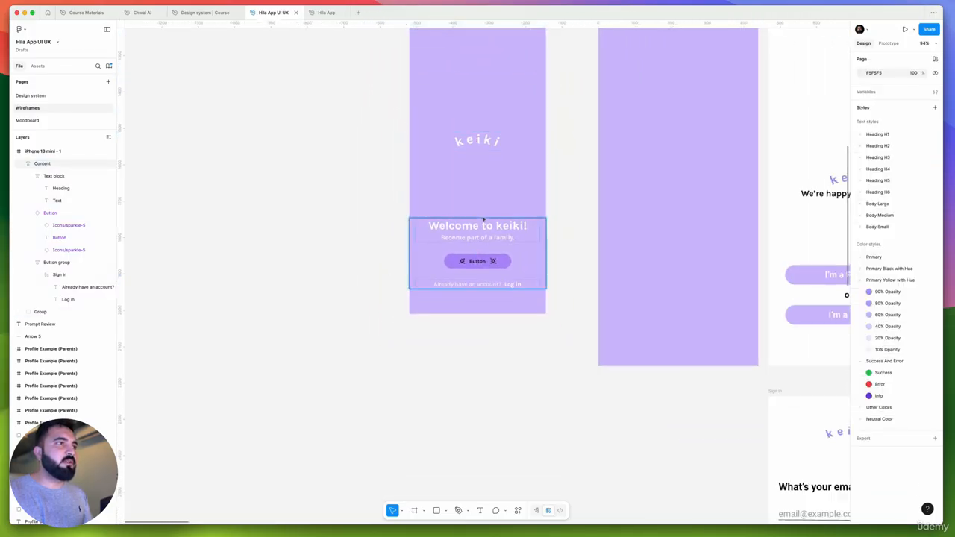
{"action": "double_click", "coordinate": [486, 261]}
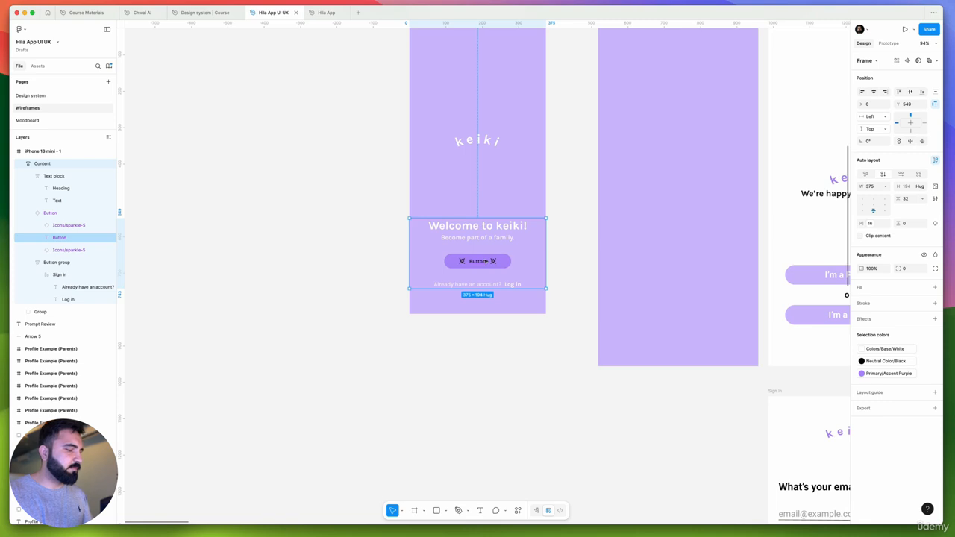
{"action": "left_click", "coordinate": [433, 94]}
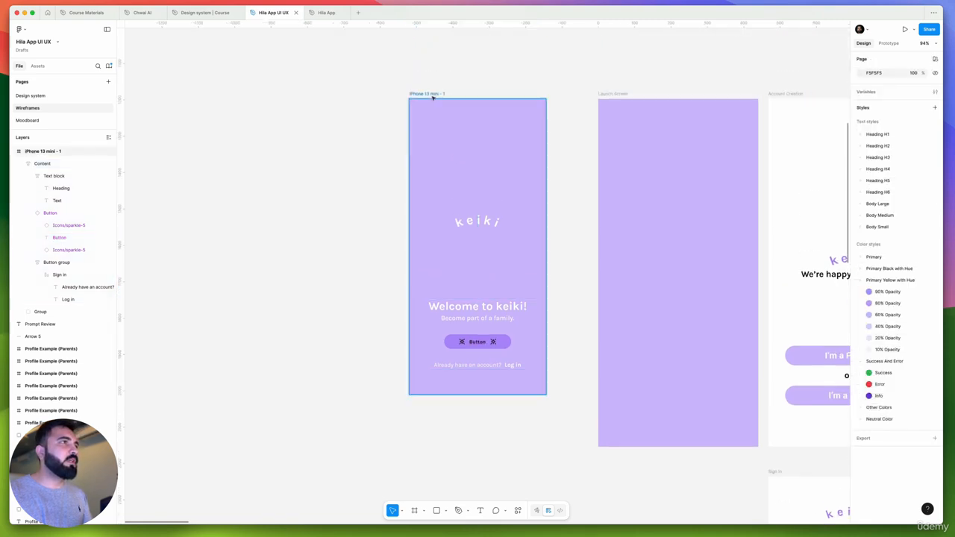
{"action": "key", "text": "super+v"}
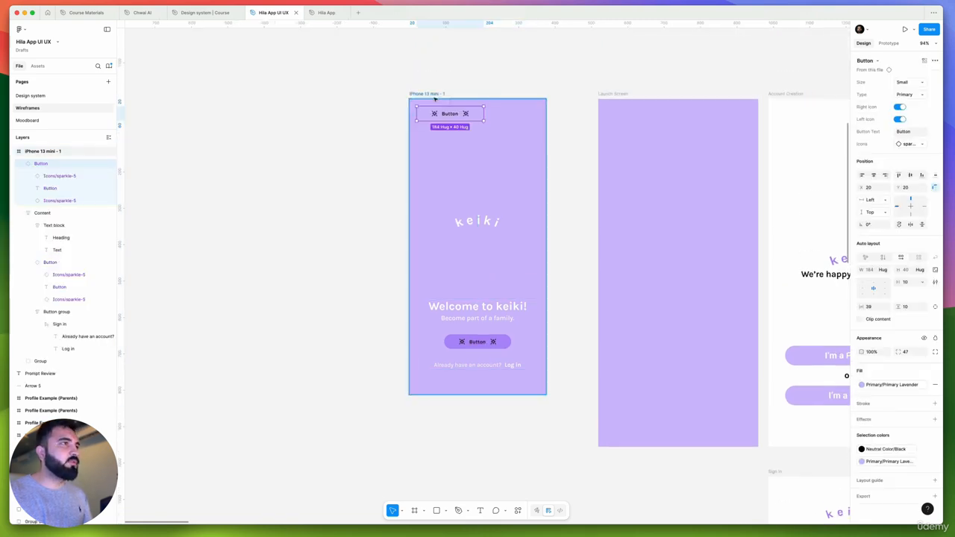
{"action": "key", "text": "super+z"}
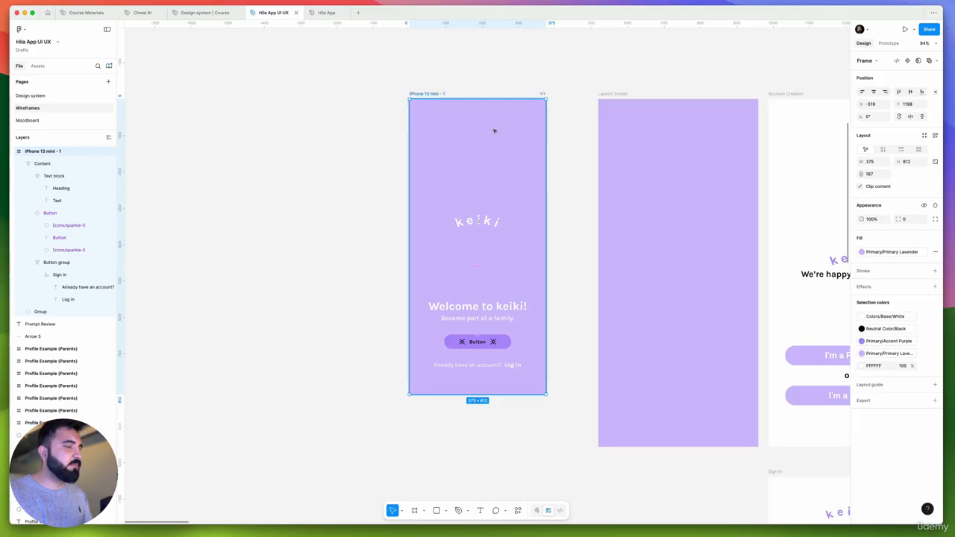
Cut the redesigned iPhone 13 mini frame and undo the edits back to the original layout with the white Create an account button
{"action": "key", "text": "Delete"}
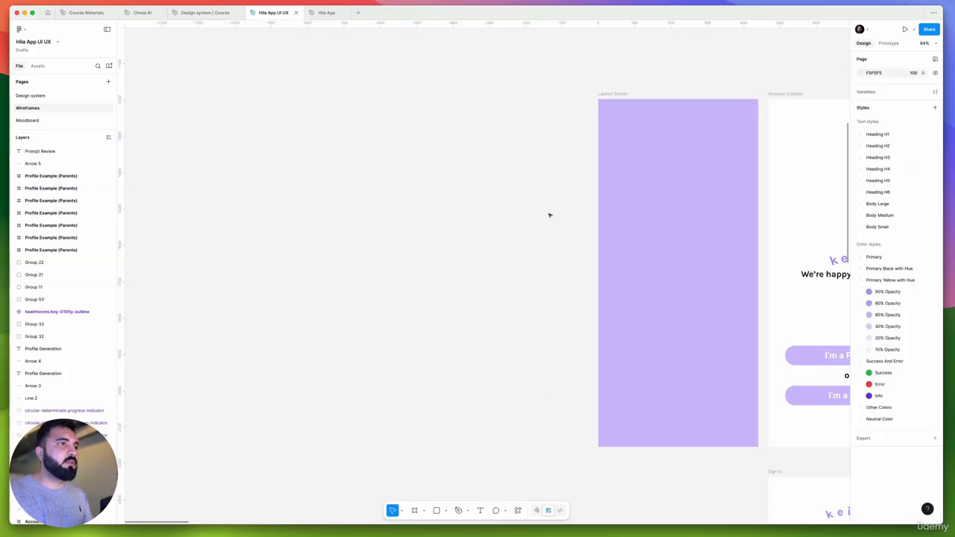
{"action": "key", "text": "super+z"}
{"action": "key", "text": "super+z"}
{"action": "key", "text": "super+z"}
{"action": "key", "text": "super+z"}
{"action": "key", "text": "super+z"}
{"action": "key", "text": "super+z"}
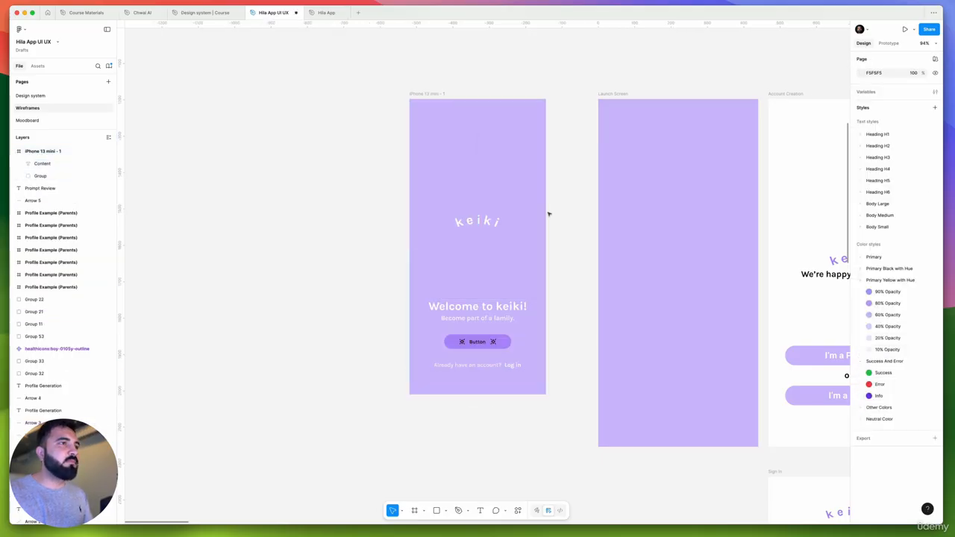
{"action": "key", "text": "super+z"}
{"action": "key", "text": "super+z"}
{"action": "key", "text": "super+z"}
{"action": "key", "text": "super+z"}
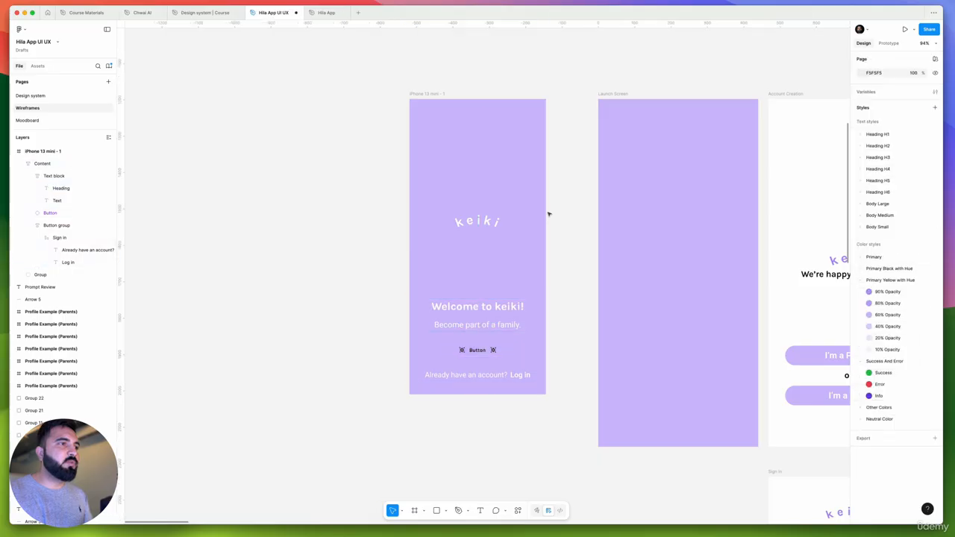
{"action": "key", "text": "super+z"}
{"action": "key", "text": "super+z"}
{"action": "key", "text": "super+z"}
{"action": "key", "text": "super+z"}
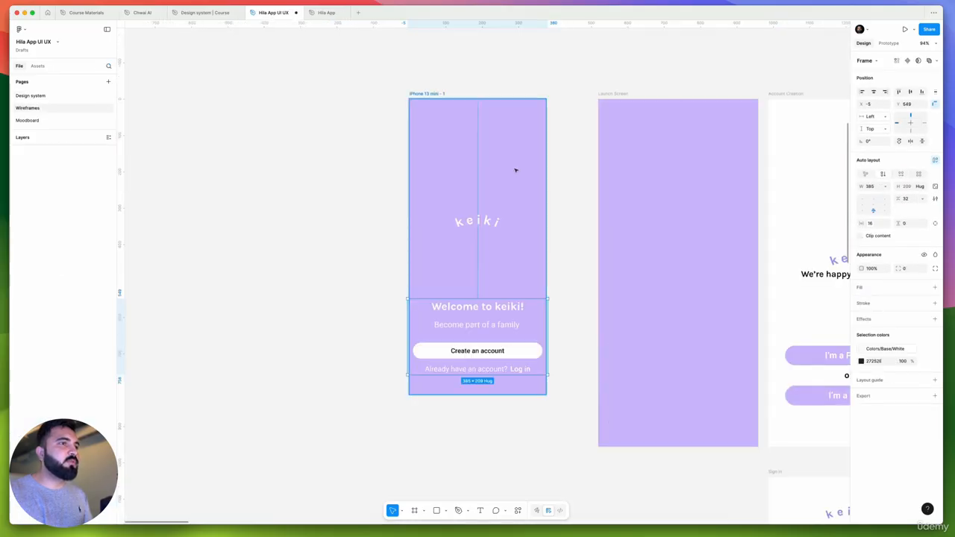
{"action": "key", "text": "super+z"}
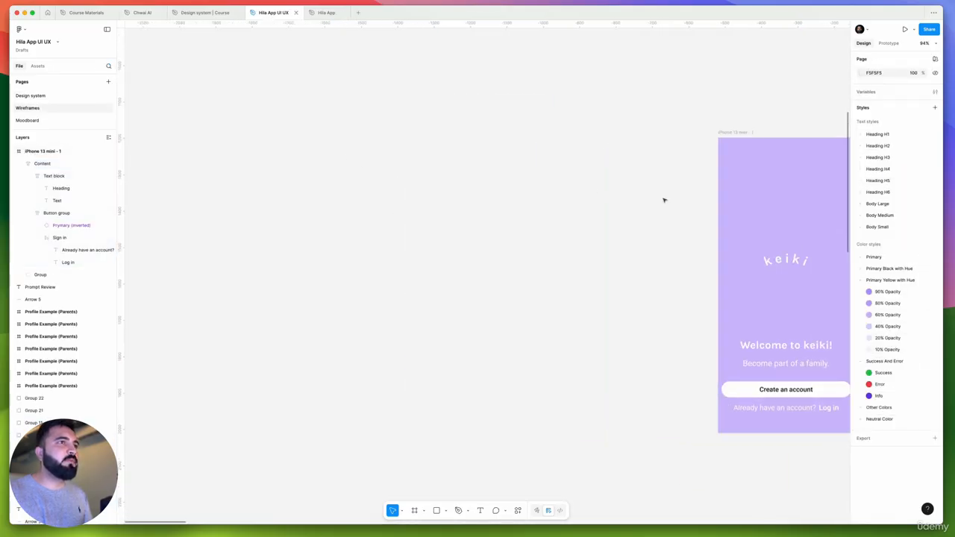
Paste the redesigned iPhone 13 mini frame and place it at X 14560, beside the last Profile Example screens
{"action": "key", "text": "super+z"}
{"action": "scroll", "coordinate": [644, 173], "scroll_direction": "down", "scroll_amount": 6}
{"action": "scroll", "coordinate": [680, 161], "scroll_direction": "down", "scroll_amount": 3}
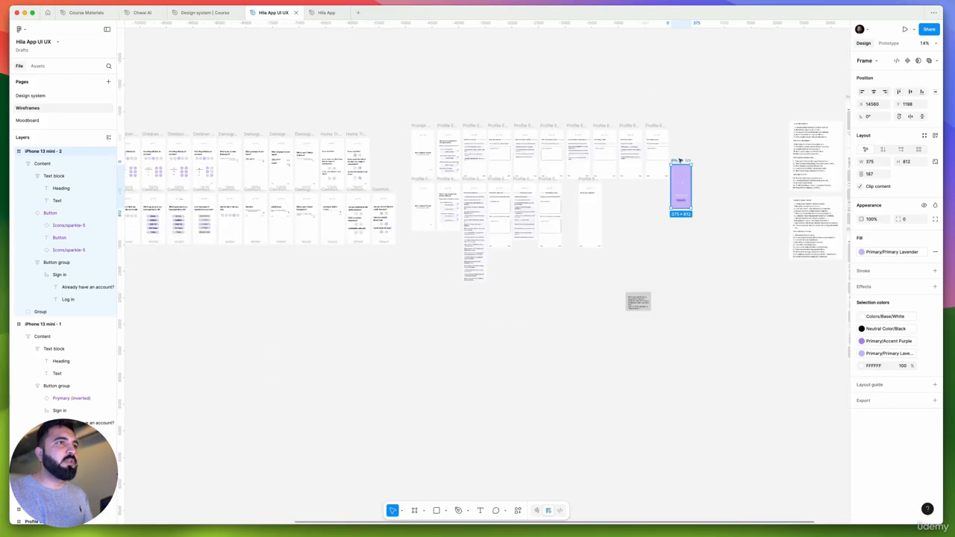
Move the redesigned iPhone 13 mini frame to X -970, Y 1209, beside the original launch screen frame
{"action": "left_click_drag", "start_coordinate": [680, 160], "coordinate": [221, 162]}
{"action": "scroll", "coordinate": [222, 162], "scroll_direction": "up", "scroll_amount": 6}
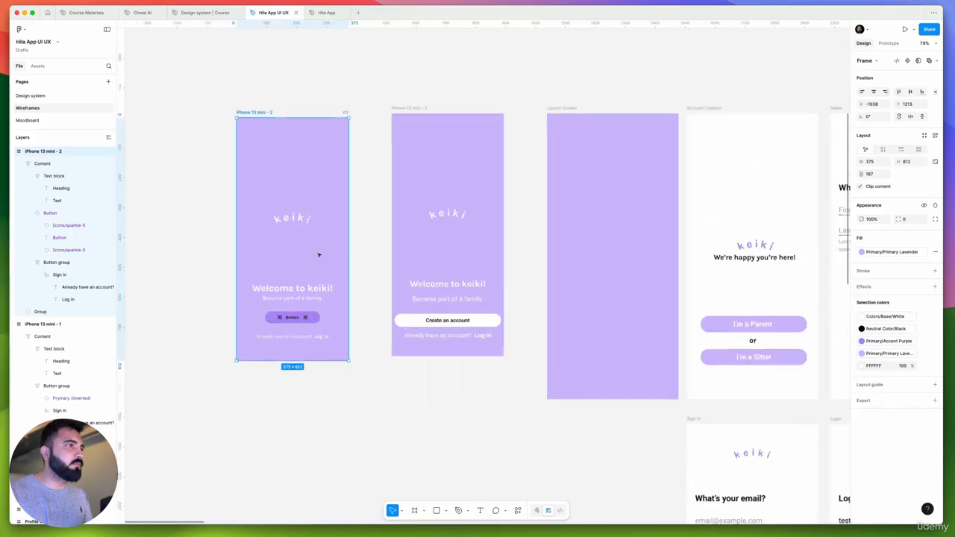
{"action": "left_click_drag", "start_coordinate": [313, 260], "coordinate": [333, 259]}
{"action": "scroll", "coordinate": [578, 371], "scroll_direction": "left", "scroll_amount": 3}
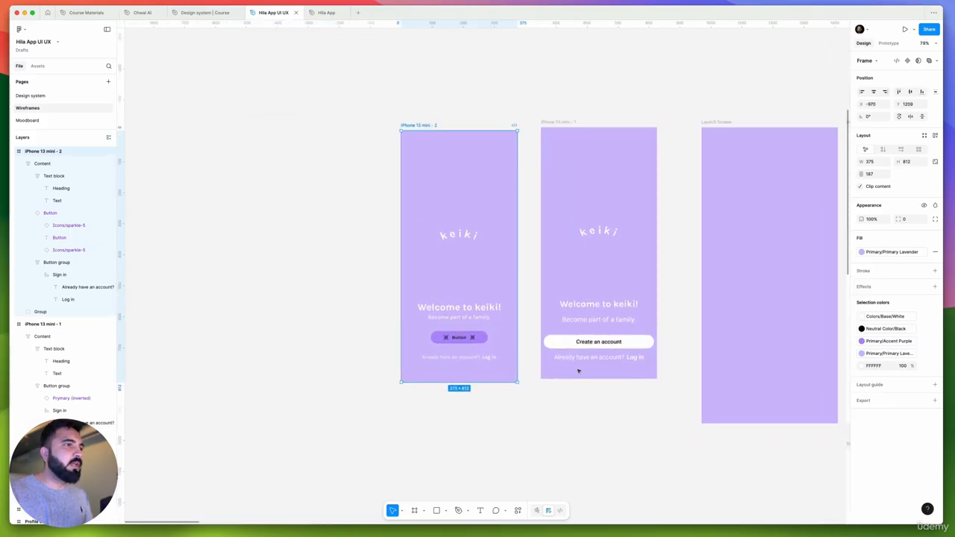
Copy the original button's label text and replace the redesigned button's label with "Create an account"
{"action": "scroll", "coordinate": [578, 371], "scroll_direction": "up", "scroll_amount": 5}
{"action": "double_click", "coordinate": [594, 315]}
{"action": "key", "text": "super+c"}
{"action": "right_click", "coordinate": [600, 315]}
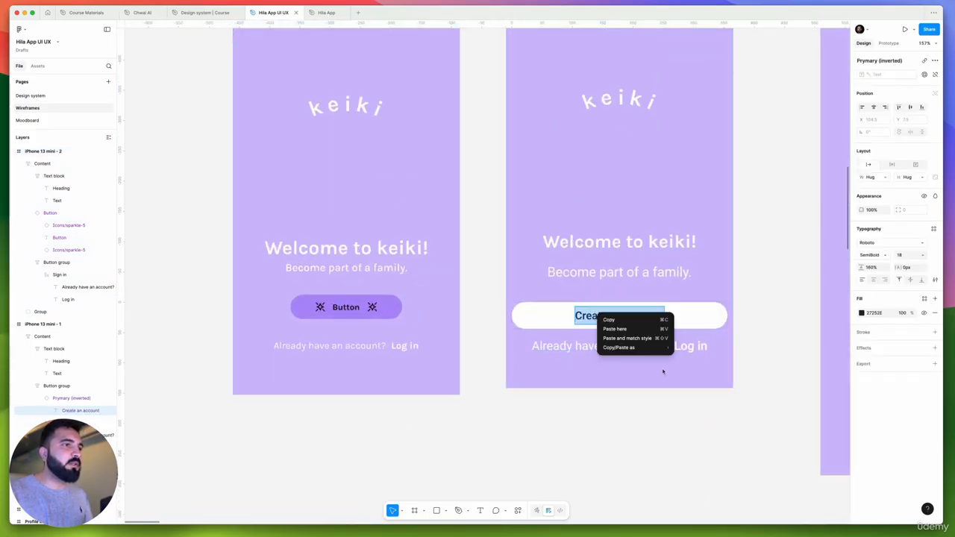
{"action": "left_click", "coordinate": [701, 348]}
{"action": "left_click", "coordinate": [352, 307]}
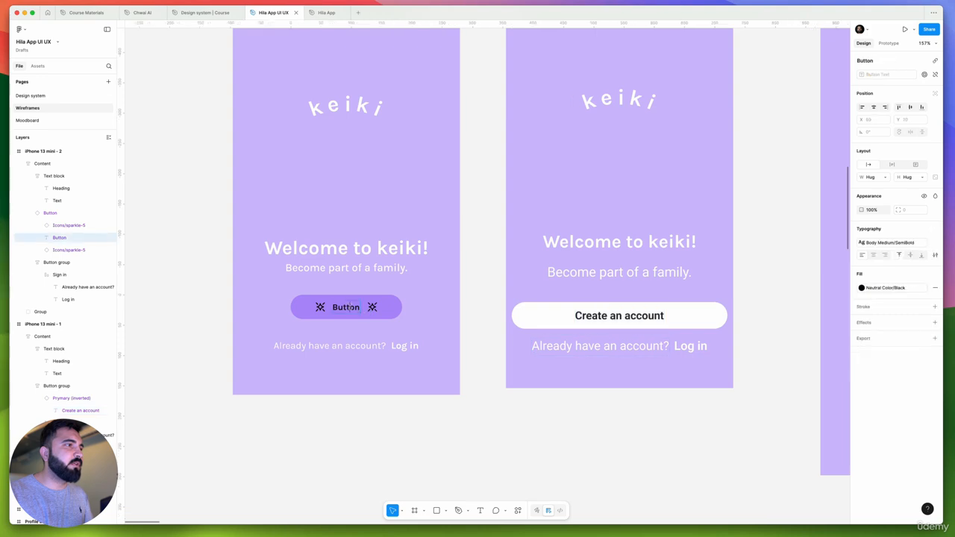
{"action": "key", "text": "super+v"}
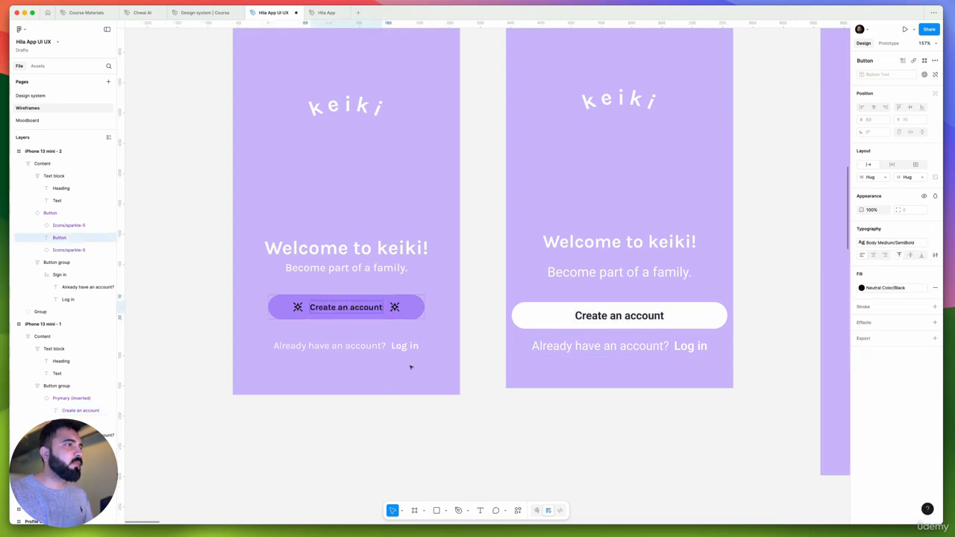
Turn off both the right and left icons on the redesigned Create an account button
{"action": "left_click", "coordinate": [415, 308]}
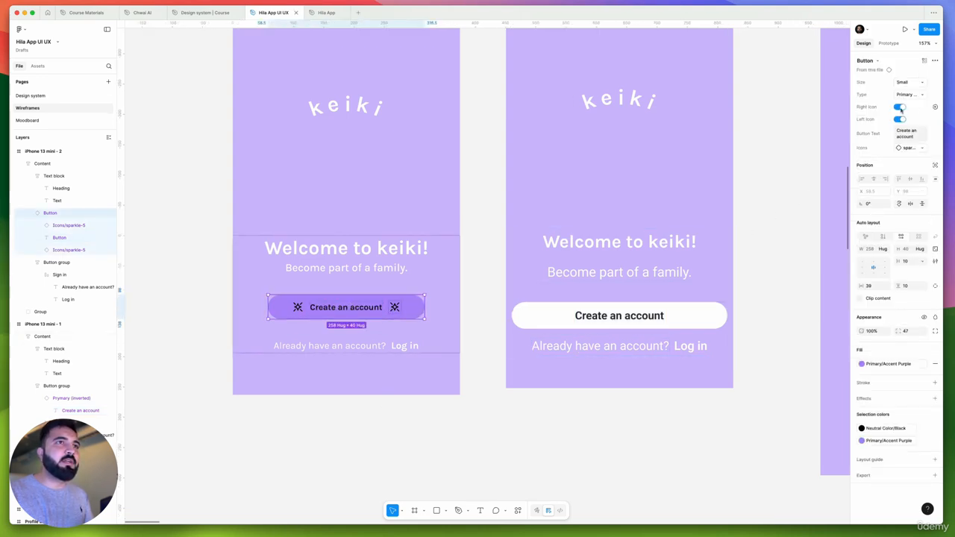
{"action": "left_click", "coordinate": [900, 108]}
{"action": "left_click", "coordinate": [900, 120]}
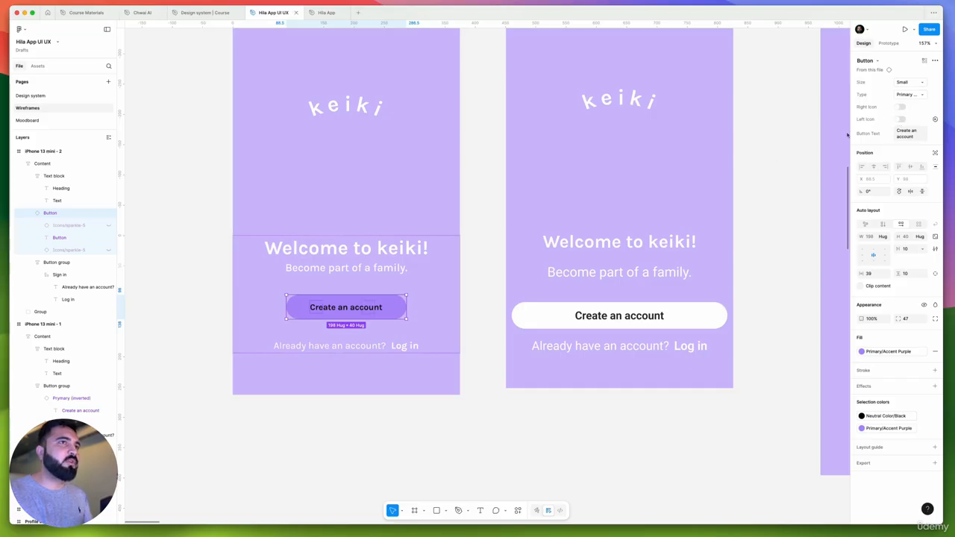
{"action": "left_click", "coordinate": [395, 423]}
{"action": "scroll", "coordinate": [395, 423], "scroll_direction": "left", "scroll_amount": 4}
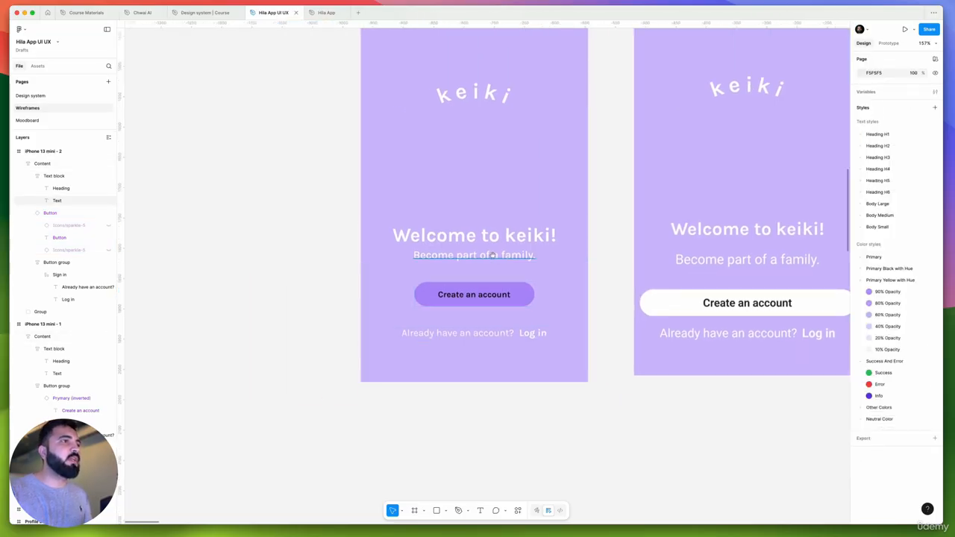
Replace the white color in the redesigned Content block with the Neutral Color/Black style
{"action": "left_click", "coordinate": [500, 249]}
{"action": "left_click", "coordinate": [504, 240], "text": "shift"}
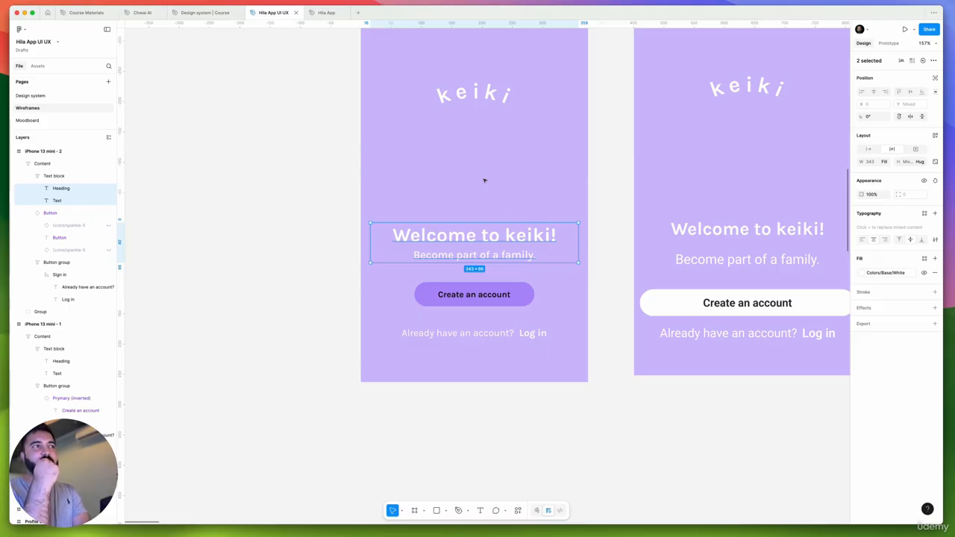
{"action": "left_click", "coordinate": [464, 94]}
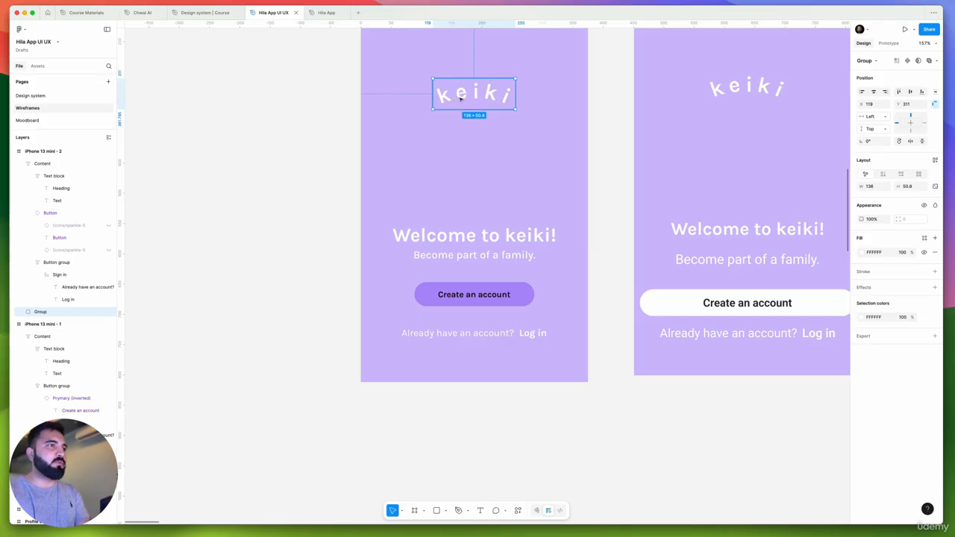
{"action": "left_click", "coordinate": [473, 249]}
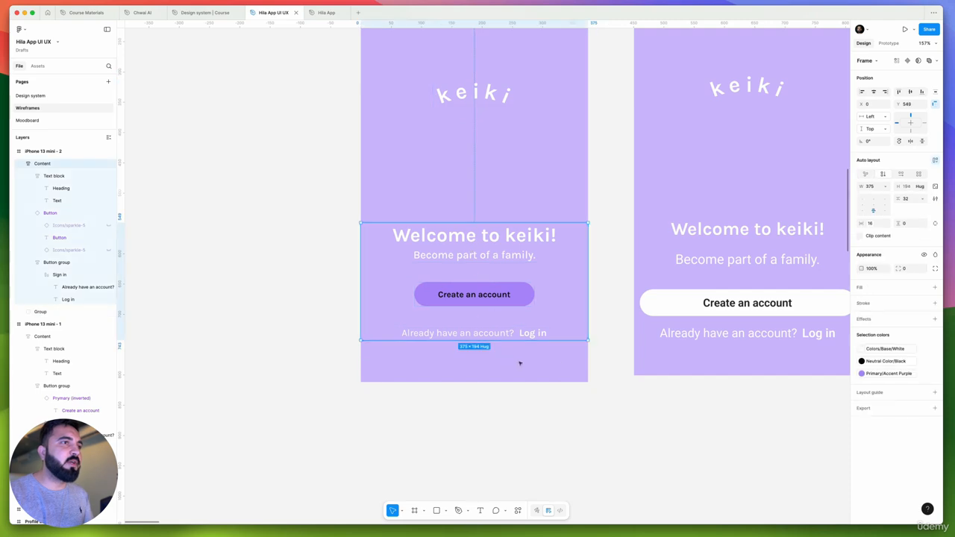
{"action": "left_click", "coordinate": [894, 353]}
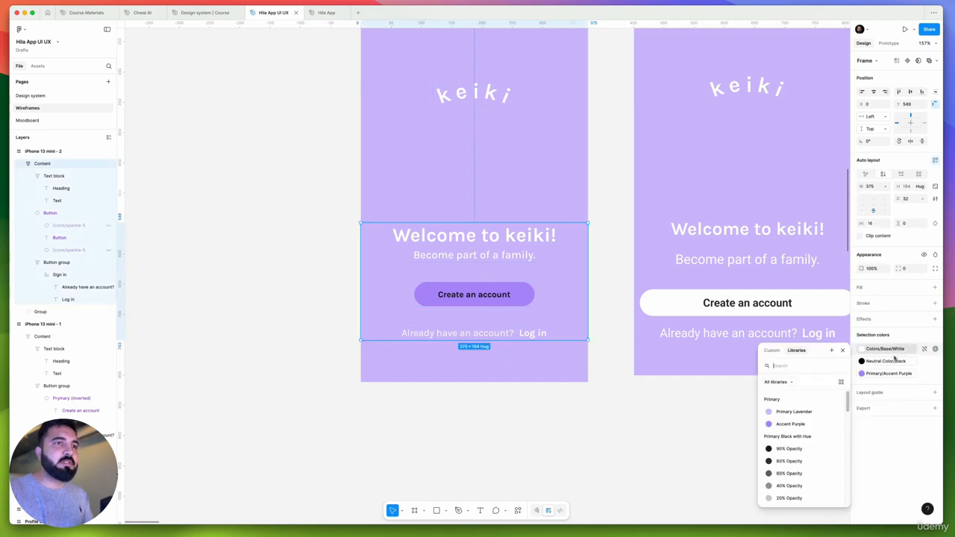
{"action": "scroll", "coordinate": [814, 447], "scroll_direction": "down", "scroll_amount": 5}
{"action": "scroll", "coordinate": [795, 462], "scroll_direction": "down", "scroll_amount": 4}
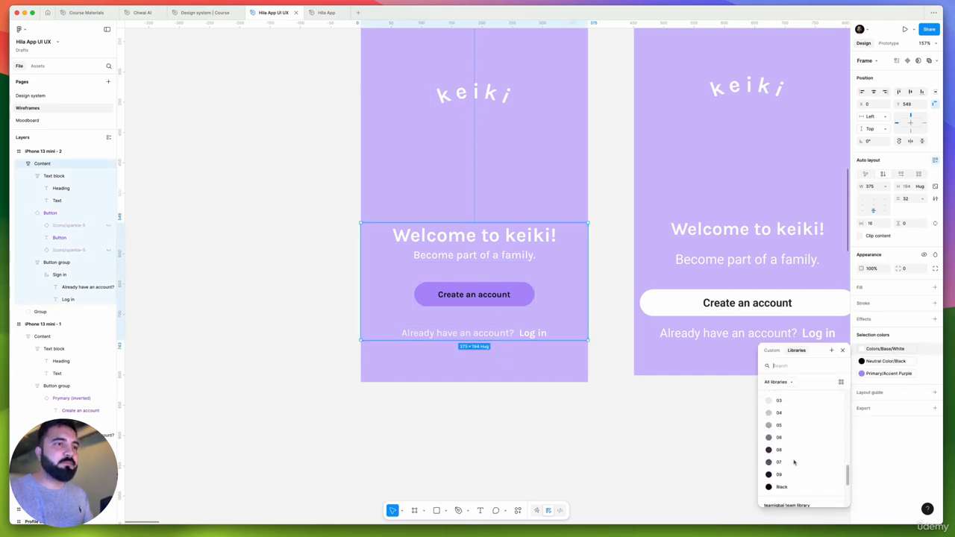
{"action": "left_click", "coordinate": [782, 483]}
{"action": "left_click", "coordinate": [515, 431]}
{"action": "left_click_drag", "start_coordinate": [515, 431], "coordinate": [586, 418]}
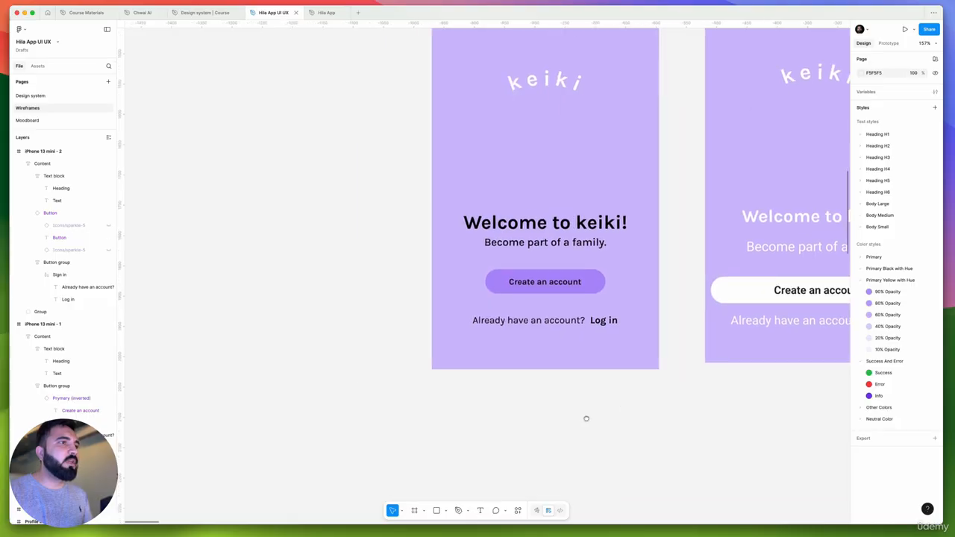
Move the redesigned Content block down, closer to the lower edge of its iPhone 13 mini frame
{"action": "scroll", "coordinate": [528, 258], "scroll_direction": "down", "scroll_amount": 3}
{"action": "scroll", "coordinate": [529, 258], "scroll_direction": "up", "scroll_amount": 5}
{"action": "left_click", "coordinate": [538, 247]}
{"action": "left_click_drag", "start_coordinate": [548, 259], "coordinate": [550, 275]}
{"action": "key", "text": "super+z"}
{"action": "left_click_drag", "start_coordinate": [638, 233], "coordinate": [636, 267]}
Set the redesigned Create an account button's size to Large and select the Content block around it
{"action": "left_click", "coordinate": [576, 329]}
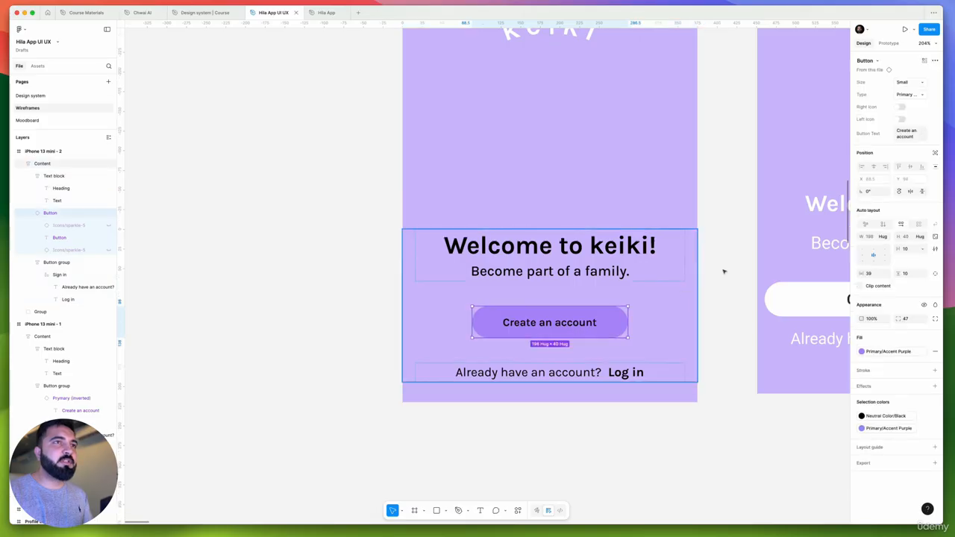
{"action": "left_click", "coordinate": [924, 85]}
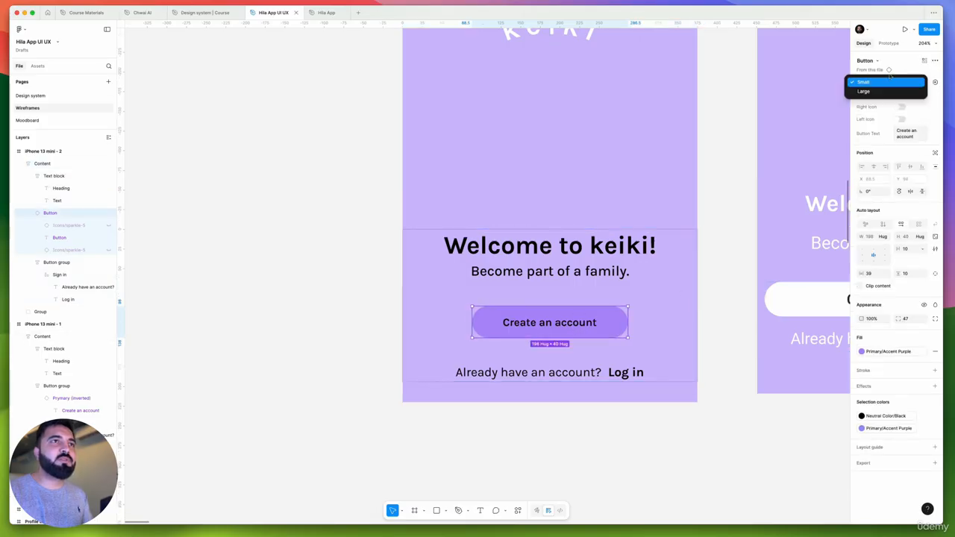
{"action": "left_click", "coordinate": [876, 90]}
{"action": "left_click", "coordinate": [563, 395]}
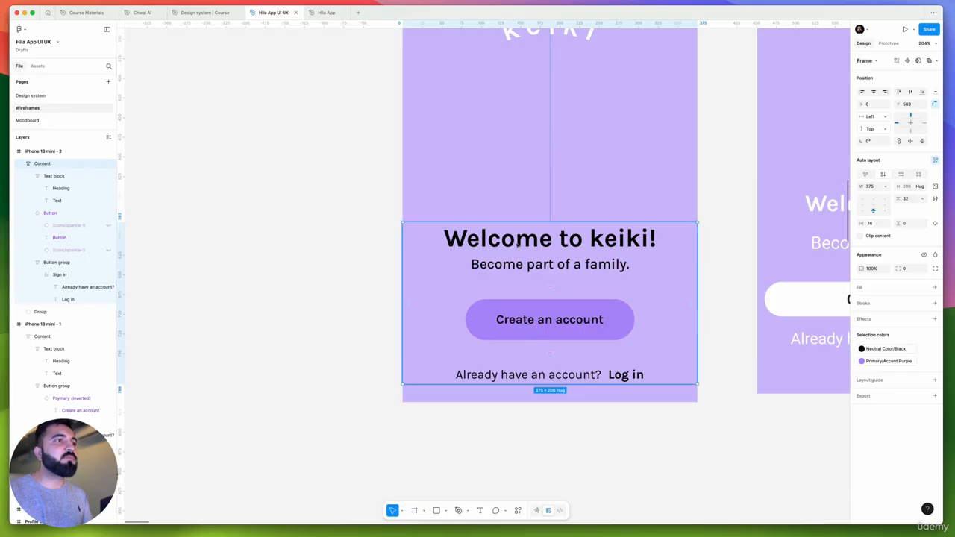
Compare the redesigned launch screen's text and button with the original frame beside it
{"action": "scroll", "coordinate": [514, 258], "scroll_direction": "down", "scroll_amount": 5}
{"action": "scroll", "coordinate": [559, 257], "scroll_direction": "left", "scroll_amount": 3}
{"action": "scroll", "coordinate": [640, 238], "scroll_direction": "up", "scroll_amount": 5}
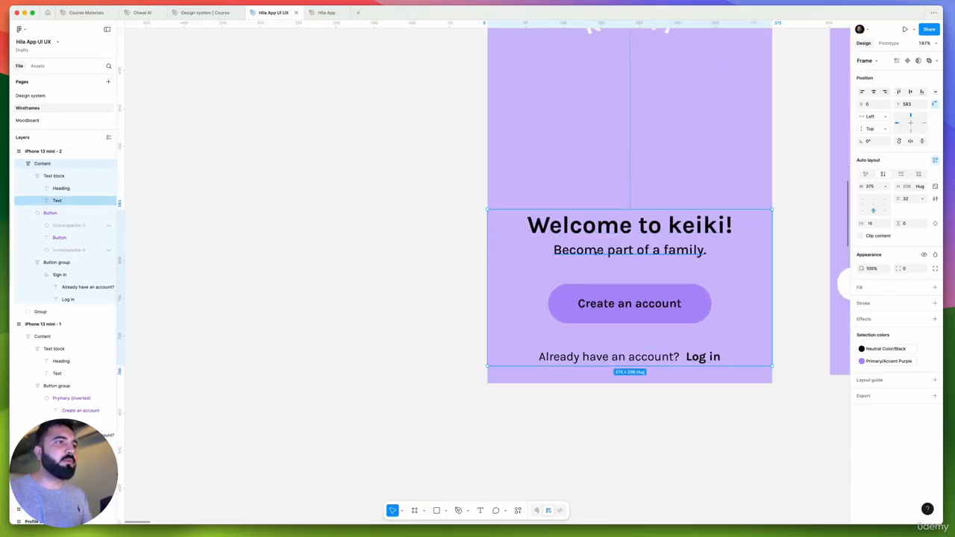
{"action": "scroll", "coordinate": [656, 269], "scroll_direction": "right", "scroll_amount": 5}
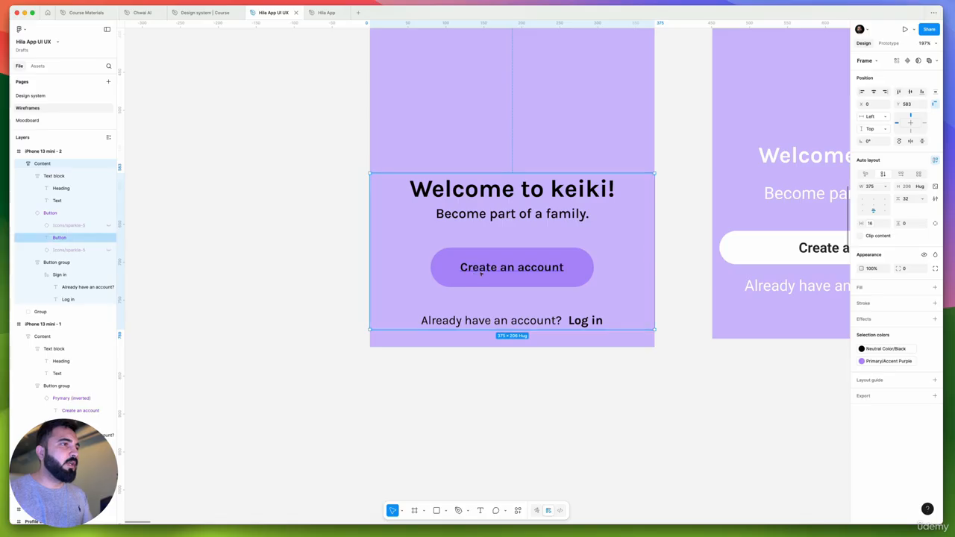
{"action": "scroll", "coordinate": [479, 272], "scroll_direction": "up", "scroll_amount": 2}
{"action": "scroll", "coordinate": [432, 288], "scroll_direction": "down", "scroll_amount": 5}
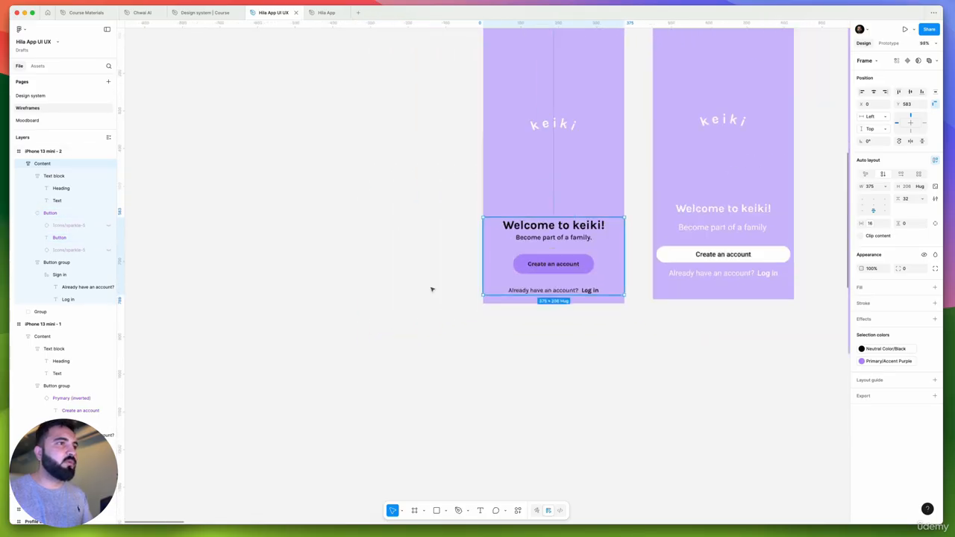
{"action": "scroll", "coordinate": [442, 332], "scroll_direction": "right", "scroll_amount": 3}
{"action": "scroll", "coordinate": [381, 311], "scroll_direction": "left", "scroll_amount": 2}
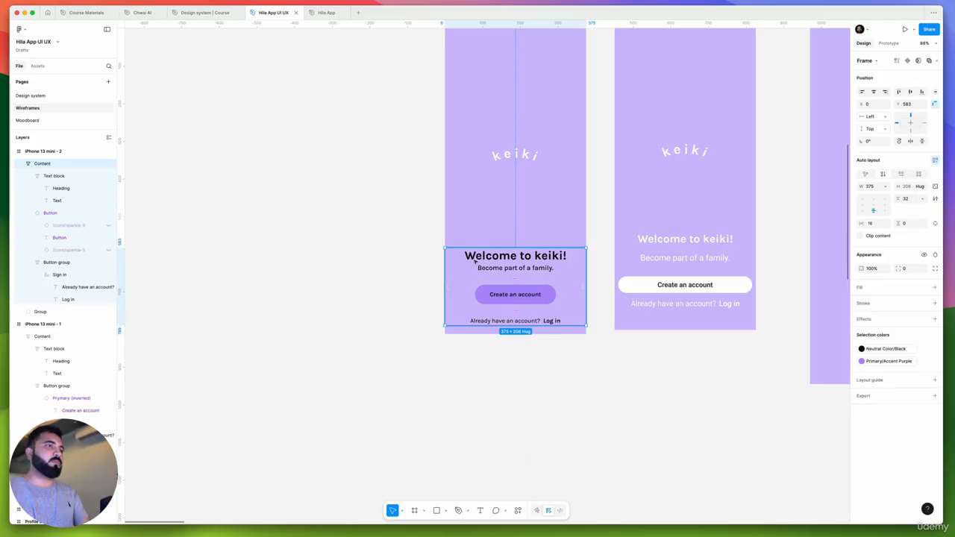
Move the redesigned frame's keiki logo group down to Y 315
{"action": "left_click", "coordinate": [524, 149]}
{"action": "scroll", "coordinate": [533, 224], "scroll_direction": "up", "scroll_amount": 3}
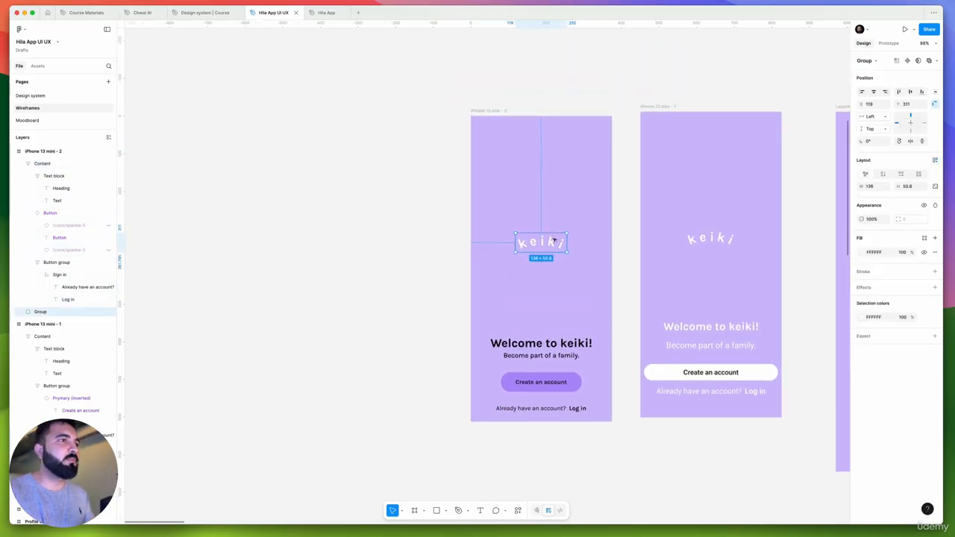
{"action": "left_click_drag", "start_coordinate": [554, 239], "coordinate": [525, 246]}
{"action": "scroll", "coordinate": [550, 246], "scroll_direction": "up", "scroll_amount": 4}
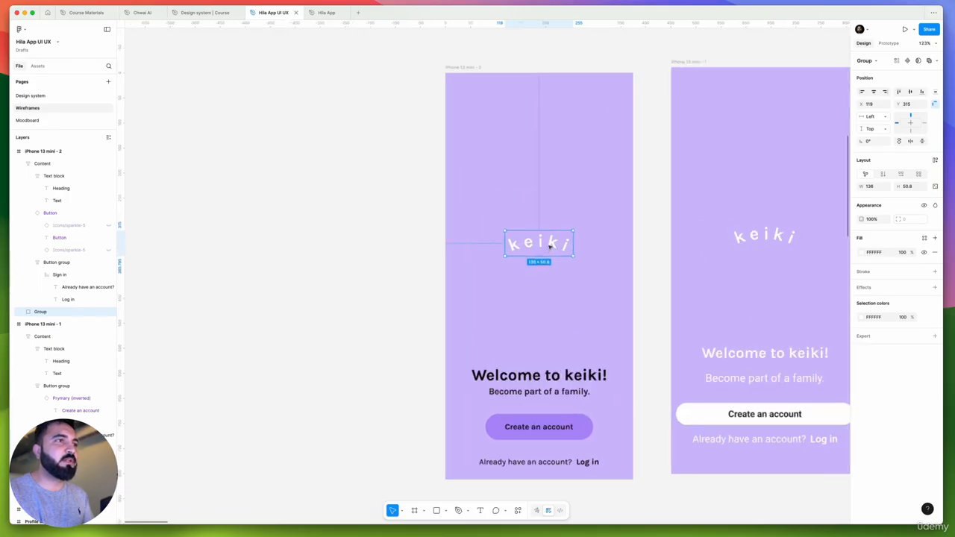
{"action": "left_click", "coordinate": [863, 60]}
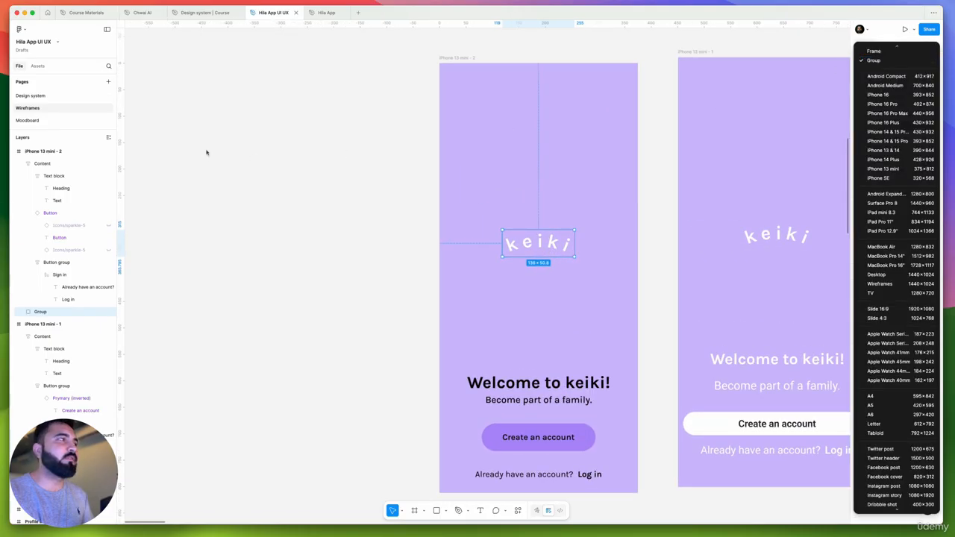
{"action": "key", "text": "Escape"}
Copy the Logo with BG component from the Design system page and place it at X 152, Y 262 in the redesigned frame
{"action": "left_click", "coordinate": [50, 98]}
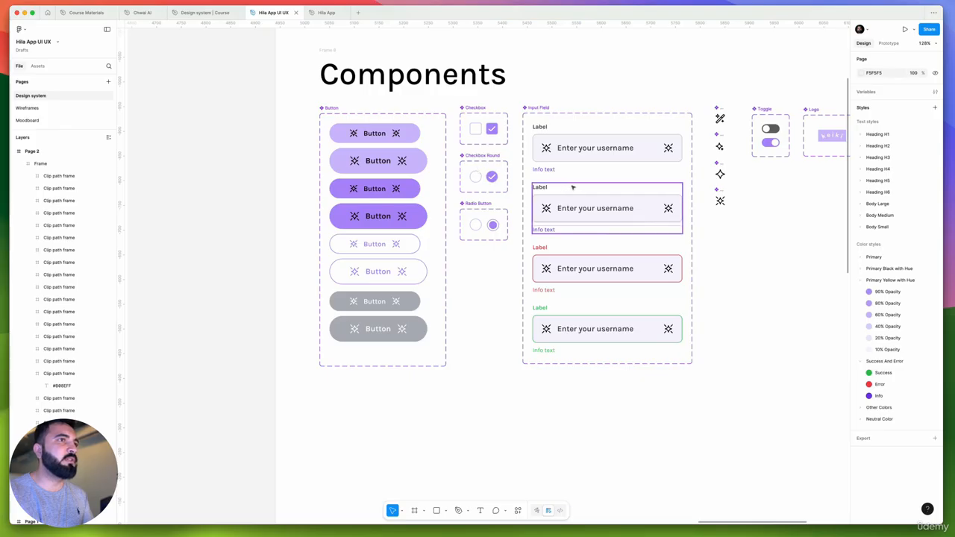
{"action": "scroll", "coordinate": [578, 191], "scroll_direction": "down", "scroll_amount": 2}
{"action": "scroll", "coordinate": [739, 176], "scroll_direction": "right", "scroll_amount": 2}
{"action": "left_click", "coordinate": [699, 167]}
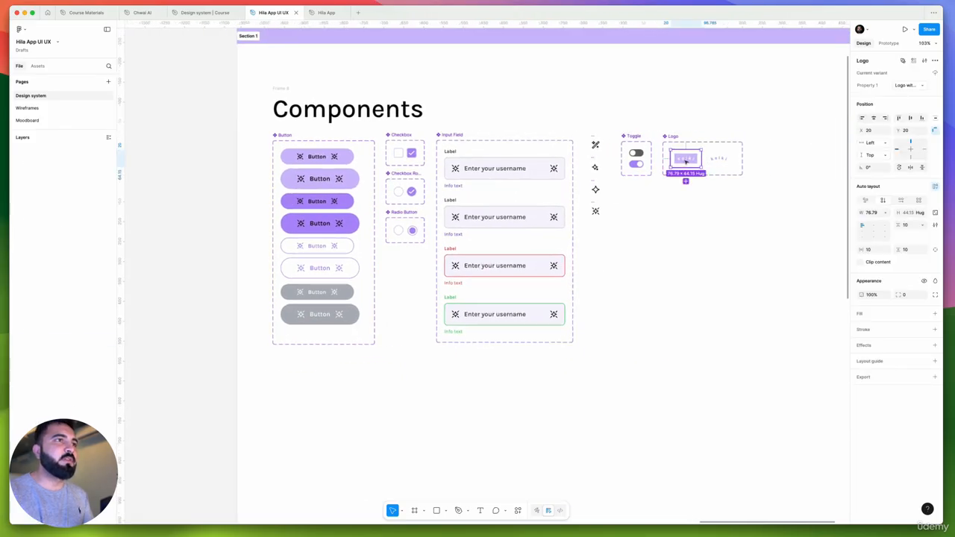
{"action": "left_click", "coordinate": [26, 108]}
{"action": "scroll", "coordinate": [559, 280], "scroll_direction": "up", "scroll_amount": 3}
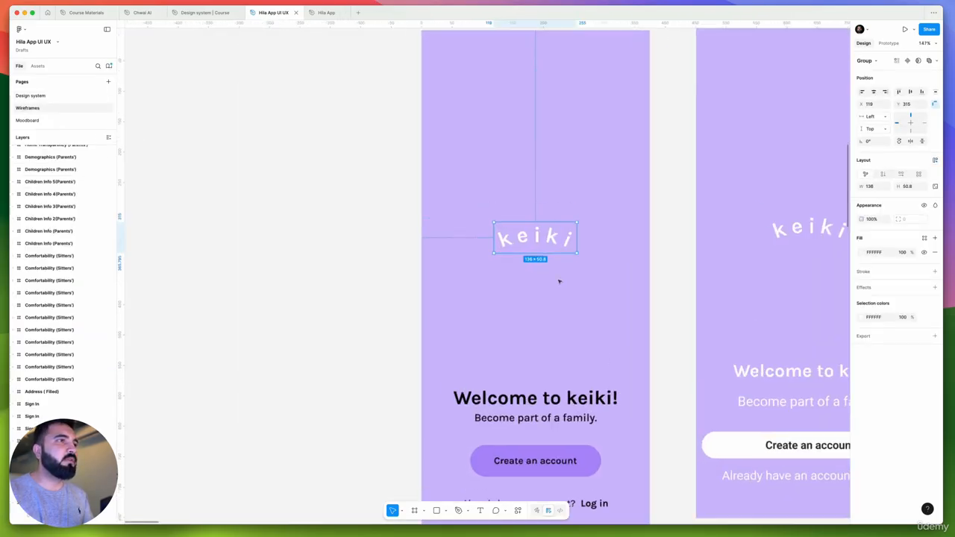
{"action": "left_click", "coordinate": [542, 278]}
{"action": "scroll", "coordinate": [541, 277], "scroll_direction": "up", "scroll_amount": 1}
{"action": "key", "text": "super+v"}
{"action": "left_click_drag", "start_coordinate": [433, 79], "coordinate": [535, 257]}
Delete the old keiki logo group below the newly placed Logo component
{"action": "left_click", "coordinate": [561, 302]}
{"action": "left_click", "coordinate": [560, 301]}
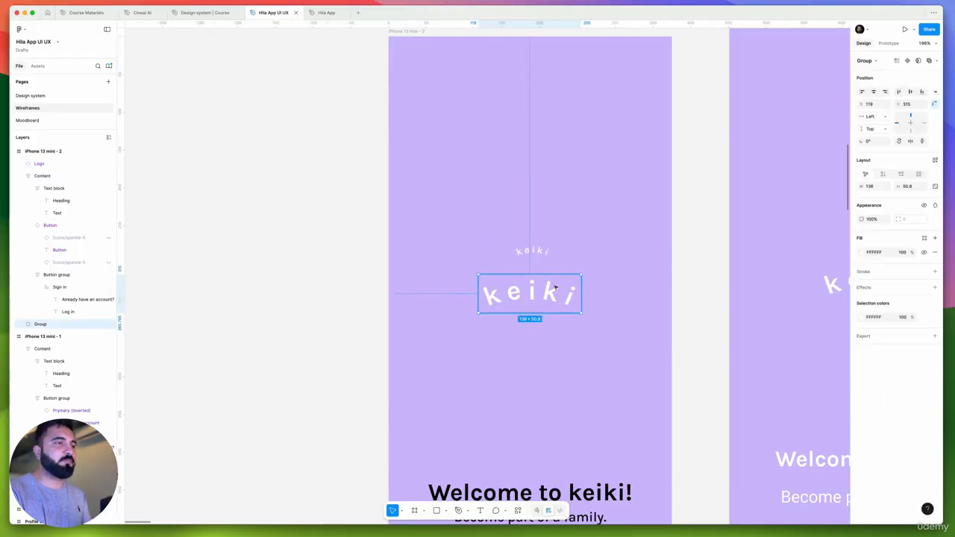
{"action": "key", "text": "Delete"}
Scale the Logo component up proportionally from its center to about 177 by 102
{"action": "left_click", "coordinate": [538, 252]}
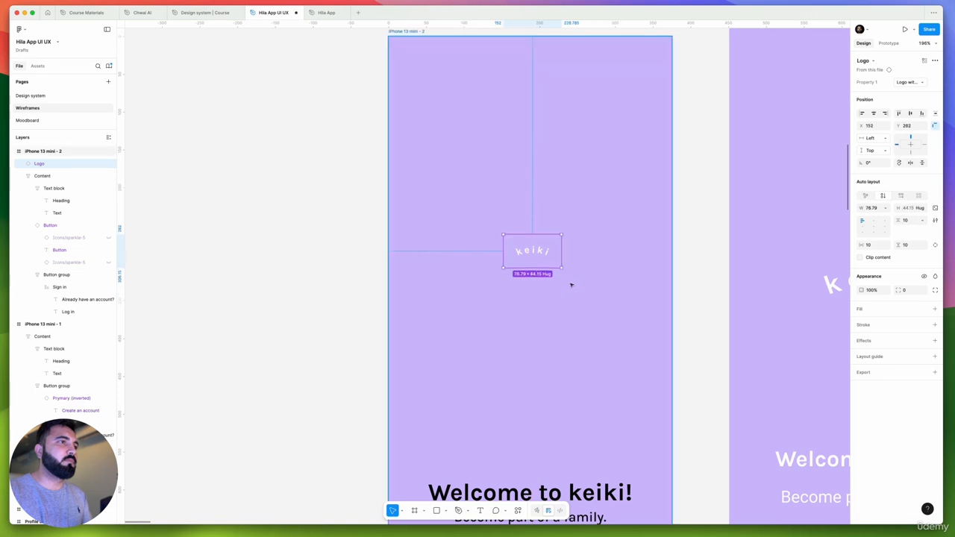
{"action": "key", "text": "k"}
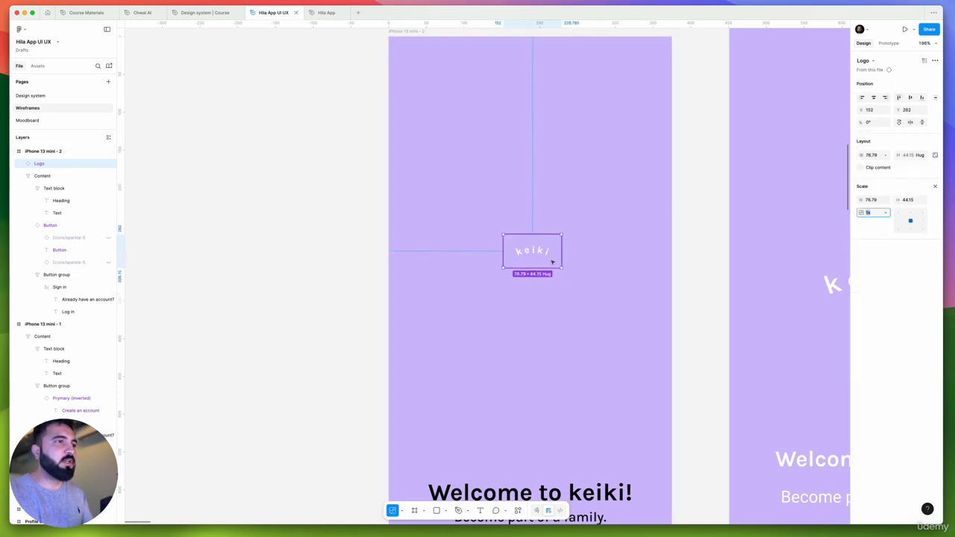
{"action": "left_click_drag", "start_coordinate": [560, 266], "coordinate": [575, 285]}
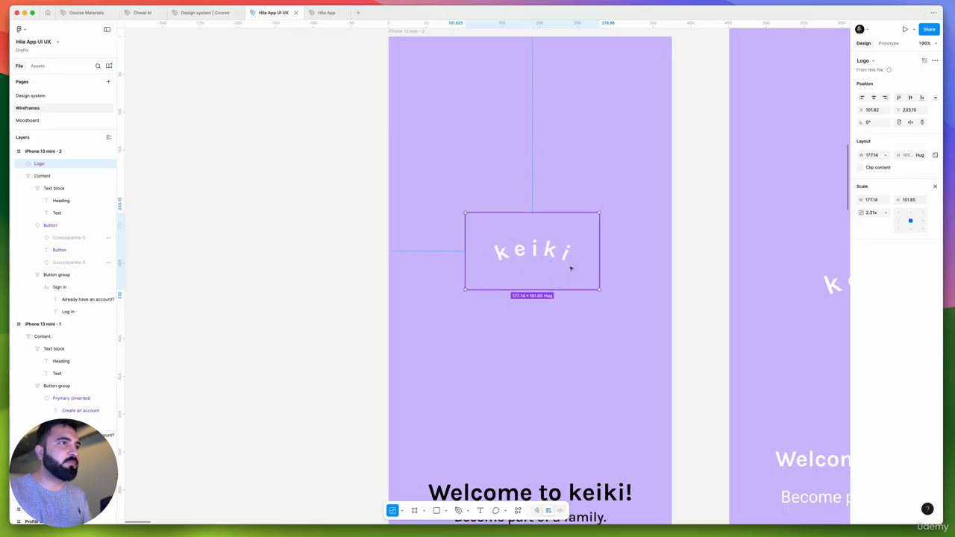
{"action": "scroll", "coordinate": [571, 269], "scroll_direction": "down", "scroll_amount": 2}
{"action": "left_click", "coordinate": [382, 280]}
{"action": "scroll", "coordinate": [448, 246], "scroll_direction": "left", "scroll_amount": 2}
Move the enlarged Logo component straight down to Y 273 in the redesigned frame
{"action": "left_click", "coordinate": [597, 200]}
{"action": "scroll", "coordinate": [621, 201], "scroll_direction": "down", "scroll_amount": 5}
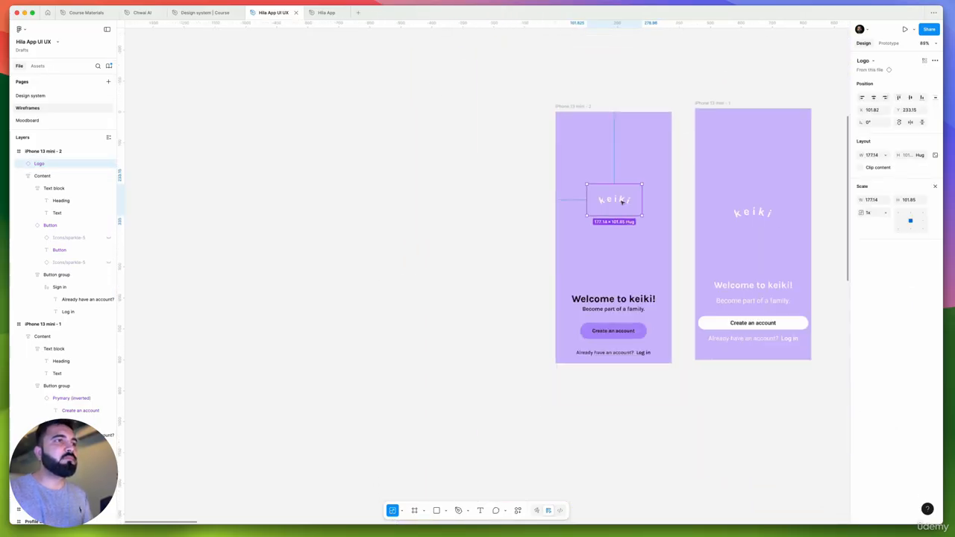
{"action": "scroll", "coordinate": [622, 201], "scroll_direction": "up", "scroll_amount": 3}
{"action": "left_click_drag", "start_coordinate": [622, 202], "coordinate": [622, 223]}
{"action": "scroll", "coordinate": [516, 192], "scroll_direction": "down", "scroll_amount": 3}
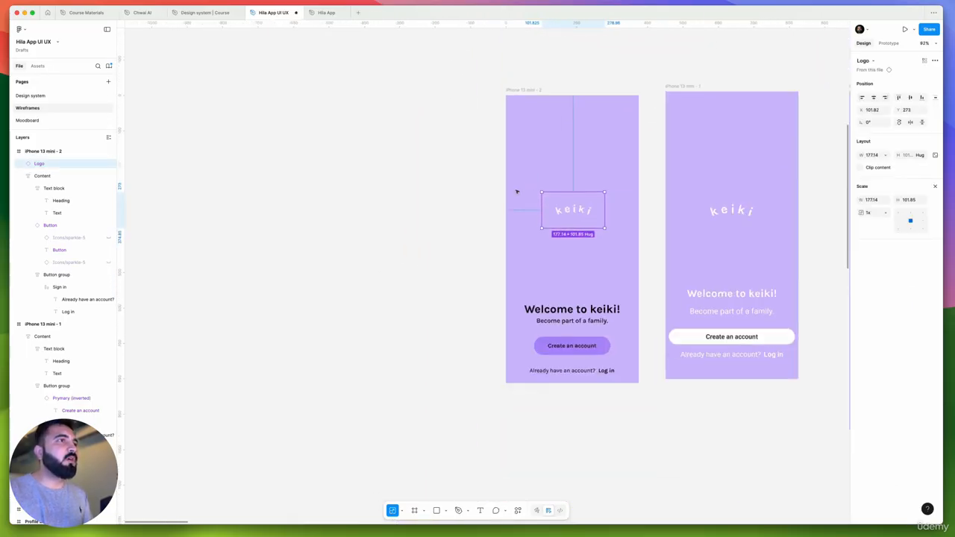
{"action": "scroll", "coordinate": [516, 192], "scroll_direction": "down", "scroll_amount": 1}
{"action": "left_click", "coordinate": [540, 147]}
{"action": "left_click_drag", "start_coordinate": [540, 147], "coordinate": [424, 182]}
{"action": "scroll", "coordinate": [404, 136], "scroll_direction": "up", "scroll_amount": 1}
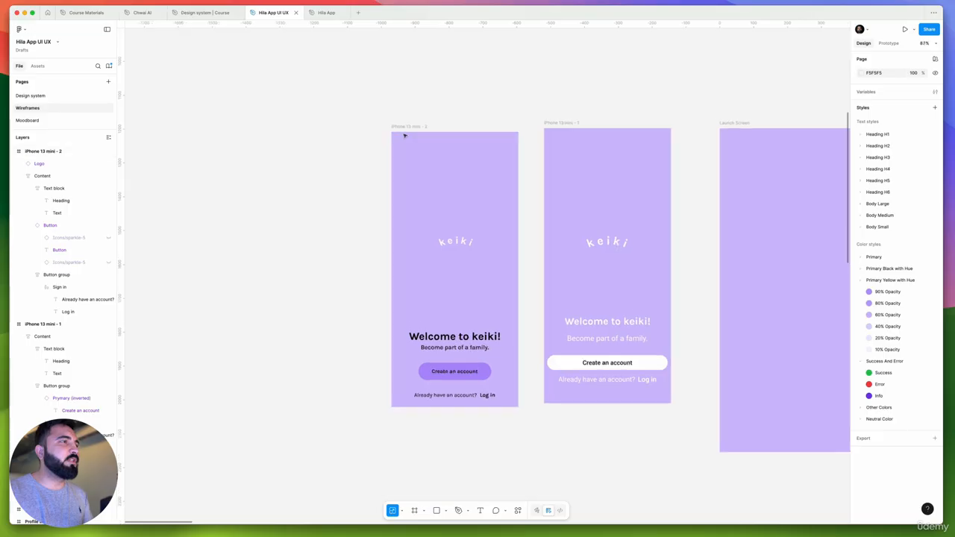
{"action": "scroll", "coordinate": [404, 136], "scroll_direction": "up", "scroll_amount": 5}
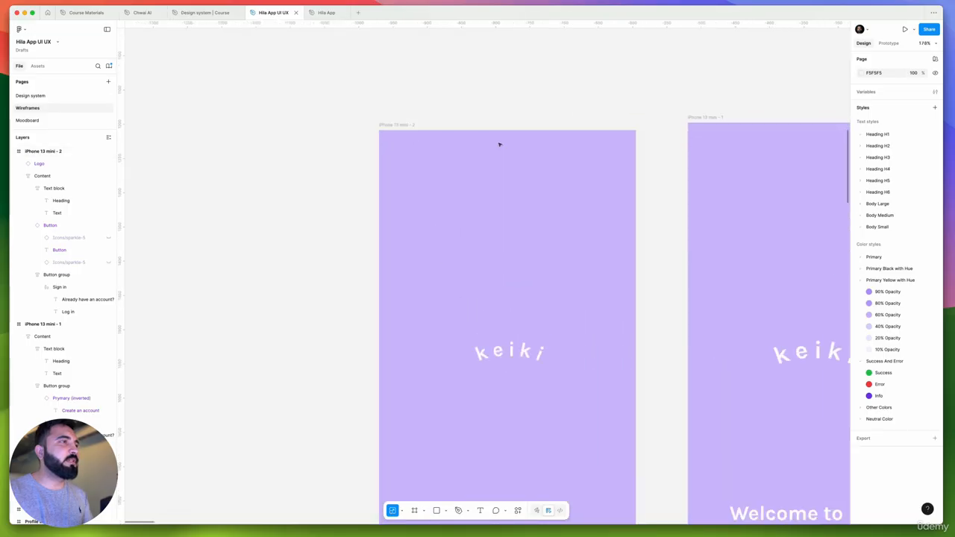
Copy the 375 by 44 status bar variant from the Chwai AI file onto the Wireframes page at X -1381, Y 1121
{"action": "left_click", "coordinate": [205, 13]}
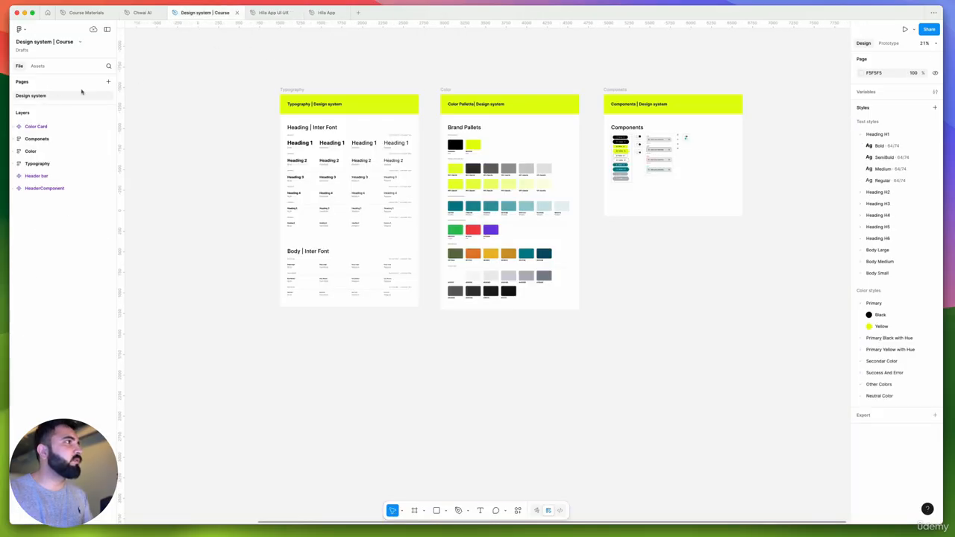
{"action": "left_click", "coordinate": [142, 13]}
{"action": "scroll", "coordinate": [546, 232], "scroll_direction": "down", "scroll_amount": 2}
{"action": "scroll", "coordinate": [709, 223], "scroll_direction": "up", "scroll_amount": 5}
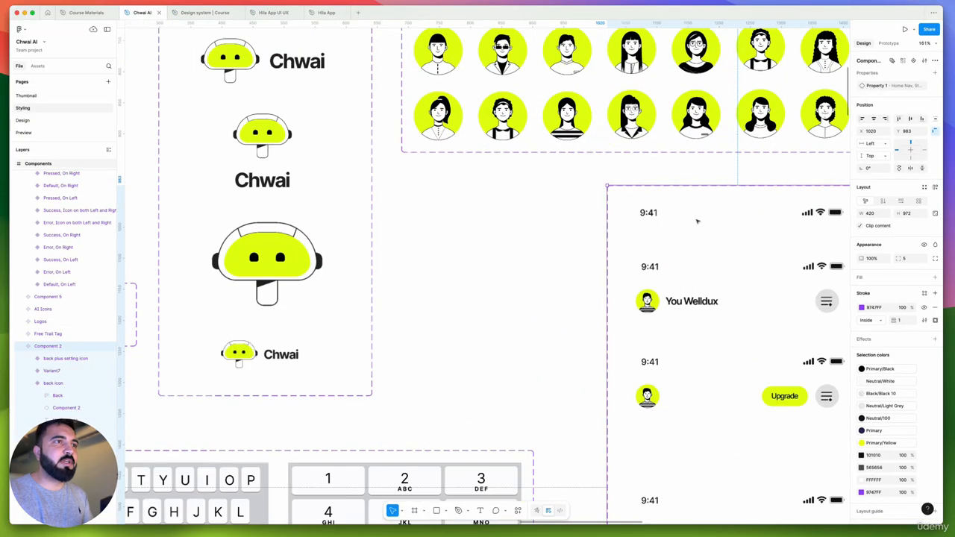
{"action": "left_click", "coordinate": [657, 214]}
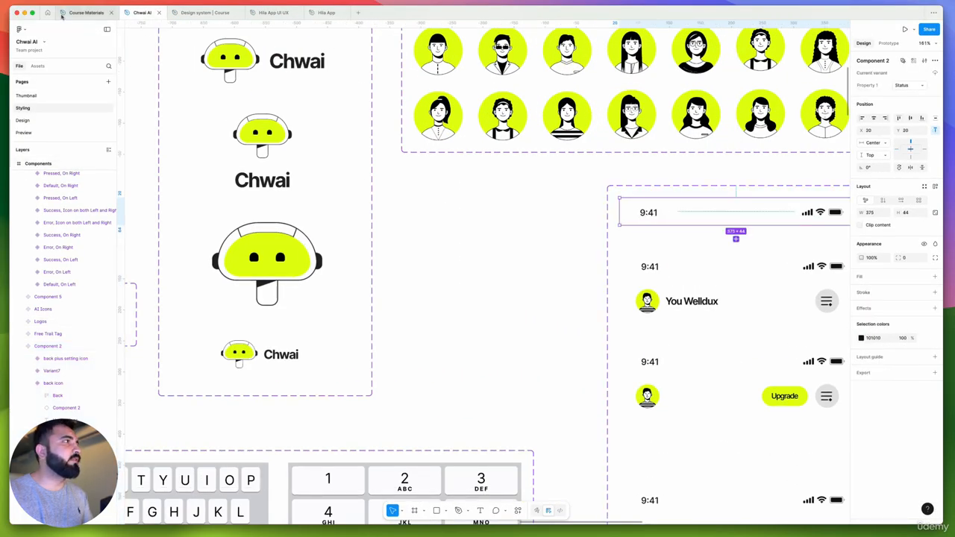
{"action": "left_click", "coordinate": [278, 18]}
{"action": "left_click", "coordinate": [439, 179]}
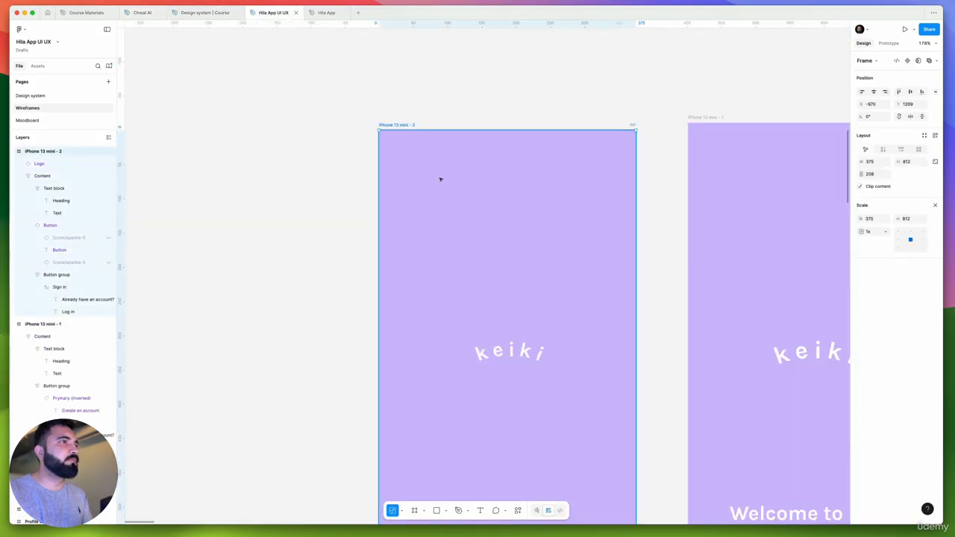
{"action": "key", "text": "ctrl+v"}
{"action": "scroll", "coordinate": [493, 171], "scroll_direction": "down", "scroll_amount": 5}
{"action": "left_click_drag", "start_coordinate": [500, 167], "coordinate": [422, 187]}
{"action": "scroll", "coordinate": [426, 191], "scroll_direction": "left", "scroll_amount": 2}
{"action": "scroll", "coordinate": [427, 192], "scroll_direction": "up", "scroll_amount": 1}
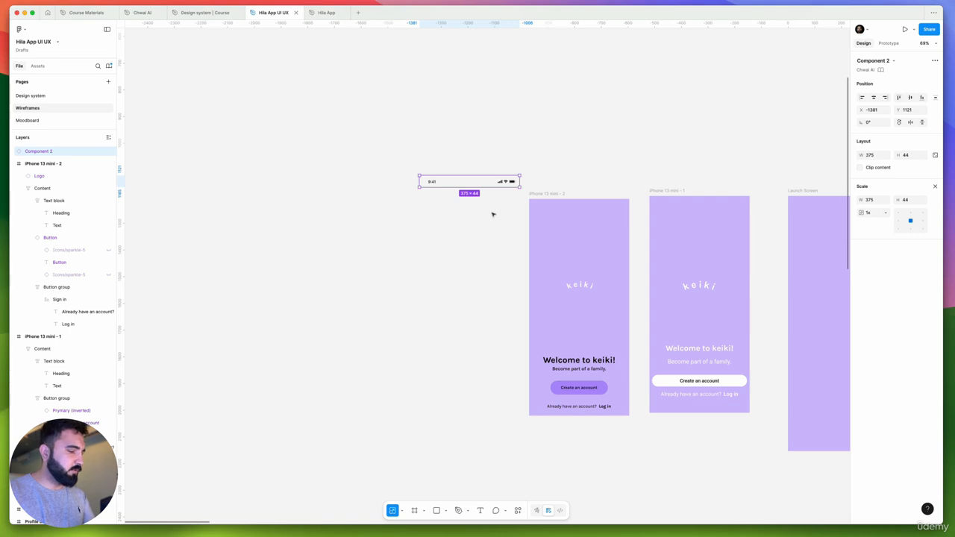
Detach the pasted status bar and turn it into a local component named "Status bar" at X -2000, Y 1219
{"action": "key", "text": "super+alt+b"}
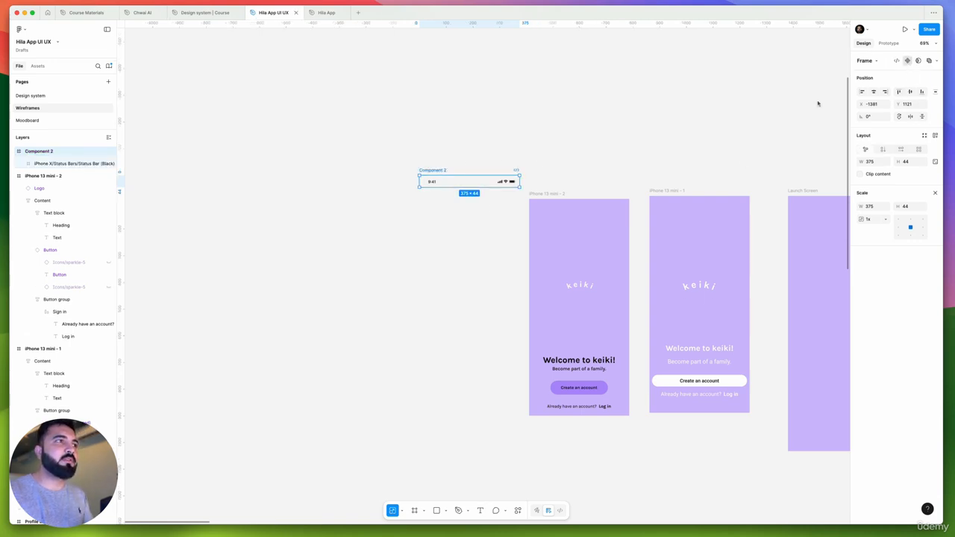
{"action": "left_click_drag", "start_coordinate": [456, 167], "coordinate": [292, 194]}
{"action": "double_click", "coordinate": [292, 194]}
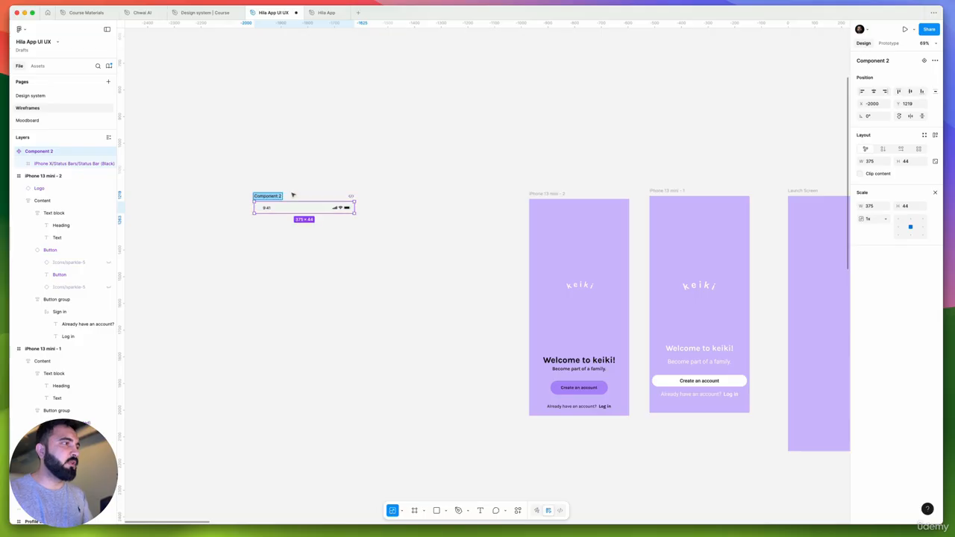
{"action": "key", "text": "BackSpace"}
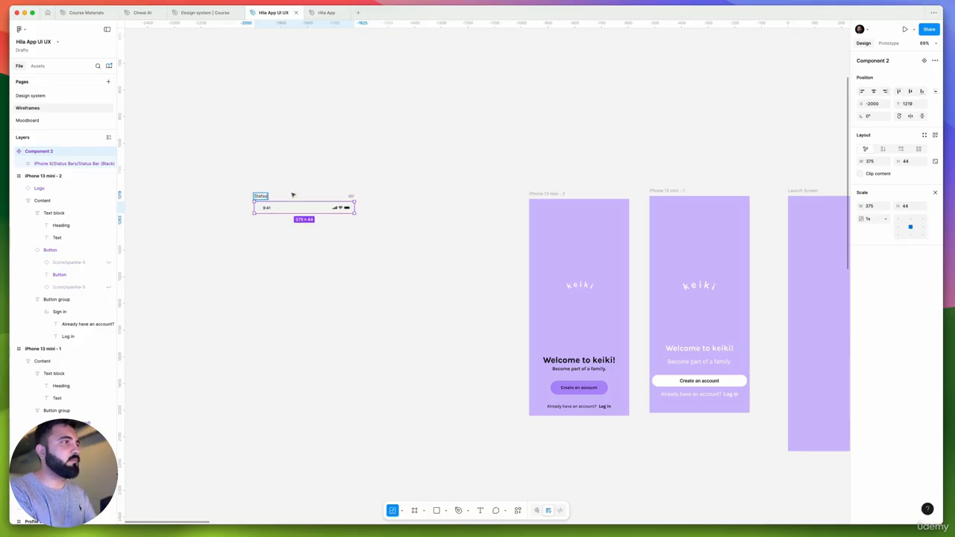
{"action": "key", "text": "Return"}
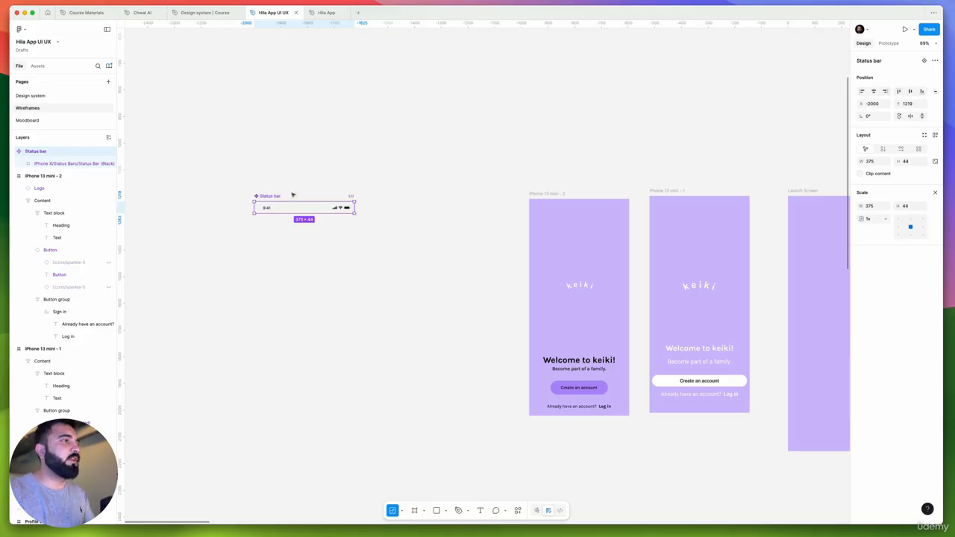
Place an instance of the Status bar component at X 0, Y 0 inside the redesigned iPhone 13 mini - 2 frame
{"action": "left_click_drag", "start_coordinate": [290, 209], "coordinate": [577, 195]}
{"action": "scroll", "coordinate": [573, 216], "scroll_direction": "up", "scroll_amount": 5}
{"action": "left_click", "coordinate": [544, 156]}
{"action": "scroll", "coordinate": [544, 156], "scroll_direction": "down", "scroll_amount": 2}
{"action": "left_click", "coordinate": [516, 195]}
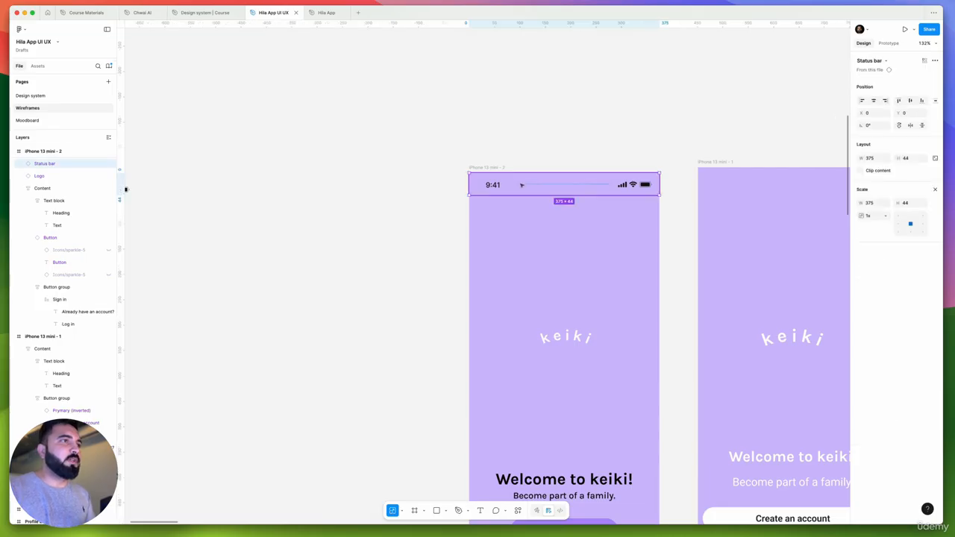
{"action": "scroll", "coordinate": [520, 188], "scroll_direction": "up", "scroll_amount": 3}
{"action": "key", "text": "Delete"}
{"action": "key", "text": "super+z"}
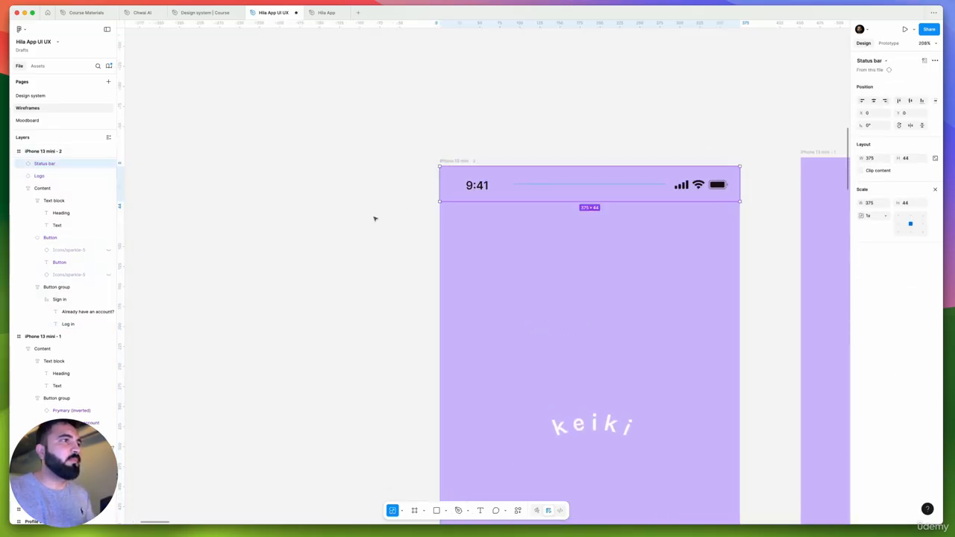
Review the redesigned launch screen's status bar, logo, text and button against the neighbouring original wireframe
{"action": "left_click", "coordinate": [376, 218]}
{"action": "scroll", "coordinate": [394, 220], "scroll_direction": "right", "scroll_amount": 1}
{"action": "scroll", "coordinate": [395, 220], "scroll_direction": "down", "scroll_amount": 4}
{"action": "scroll", "coordinate": [459, 179], "scroll_direction": "down", "scroll_amount": 3}
{"action": "scroll", "coordinate": [507, 183], "scroll_direction": "down", "scroll_amount": 1}
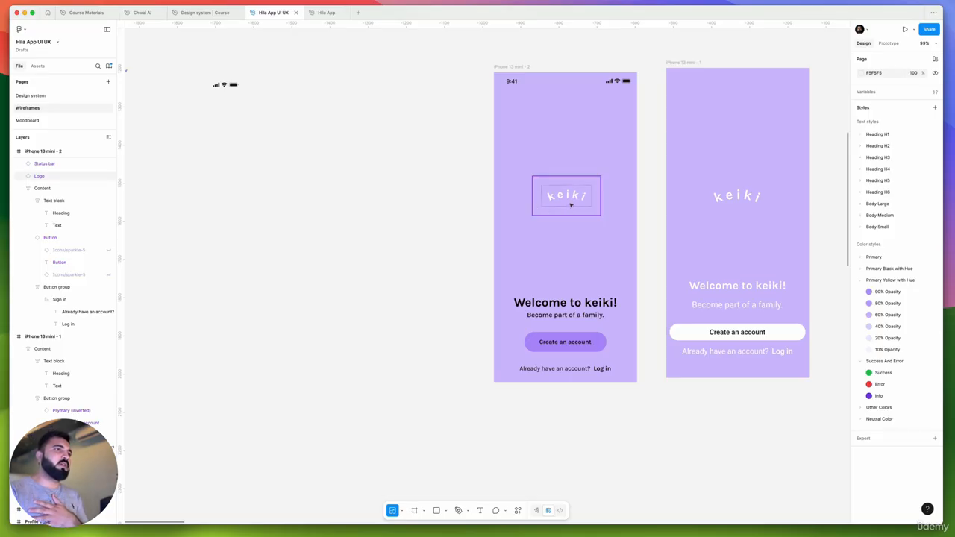
{"action": "scroll", "coordinate": [422, 304], "scroll_direction": "right", "scroll_amount": 4}
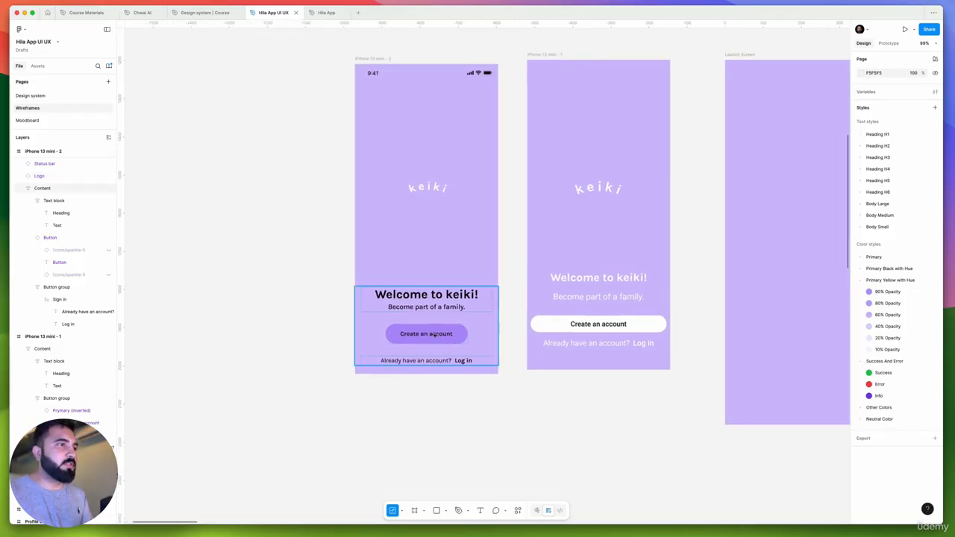
{"action": "scroll", "coordinate": [416, 338], "scroll_direction": "left", "scroll_amount": 2}
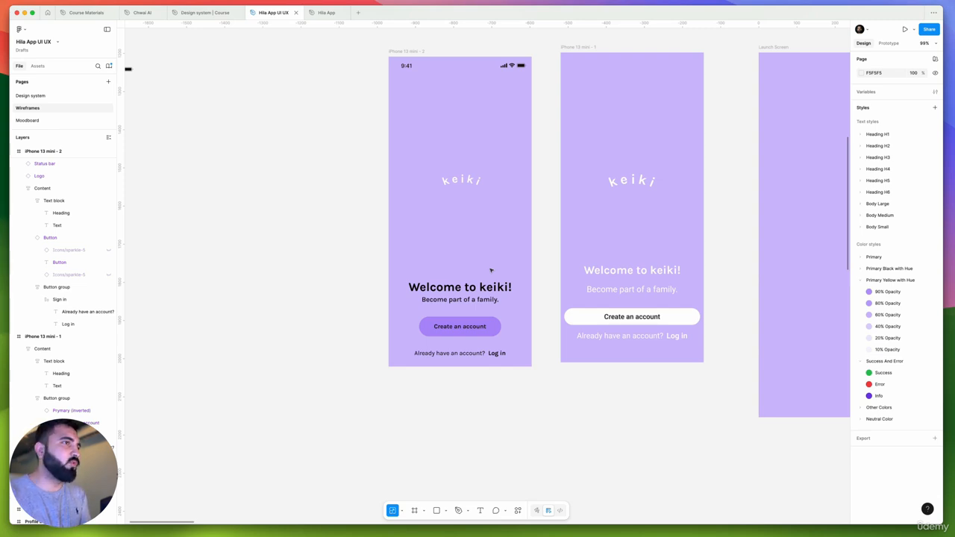
{"action": "scroll", "coordinate": [522, 231], "scroll_direction": "down", "scroll_amount": 2}
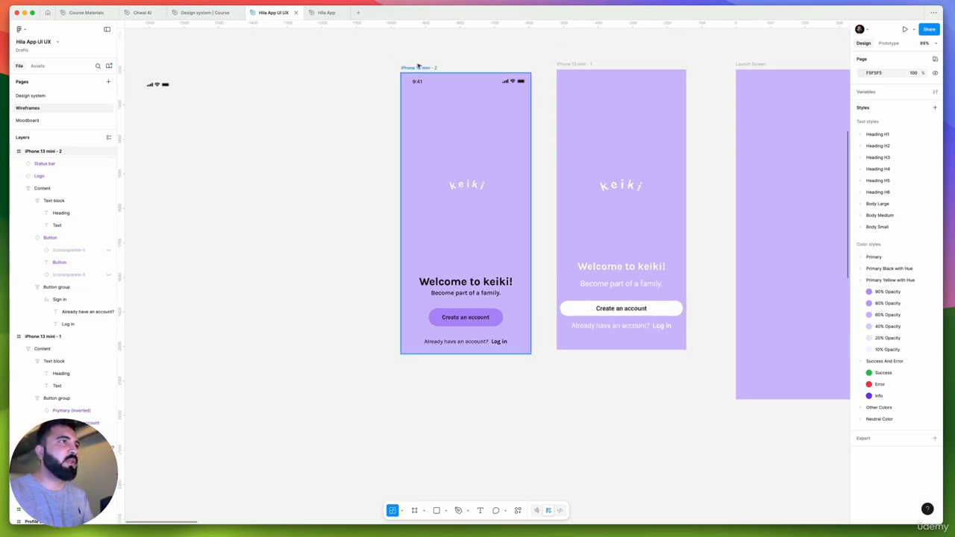
Rename the redesigned iPhone 13 mini - 2 frame as "Splash Screen"
{"action": "left_click", "coordinate": [418, 68]}
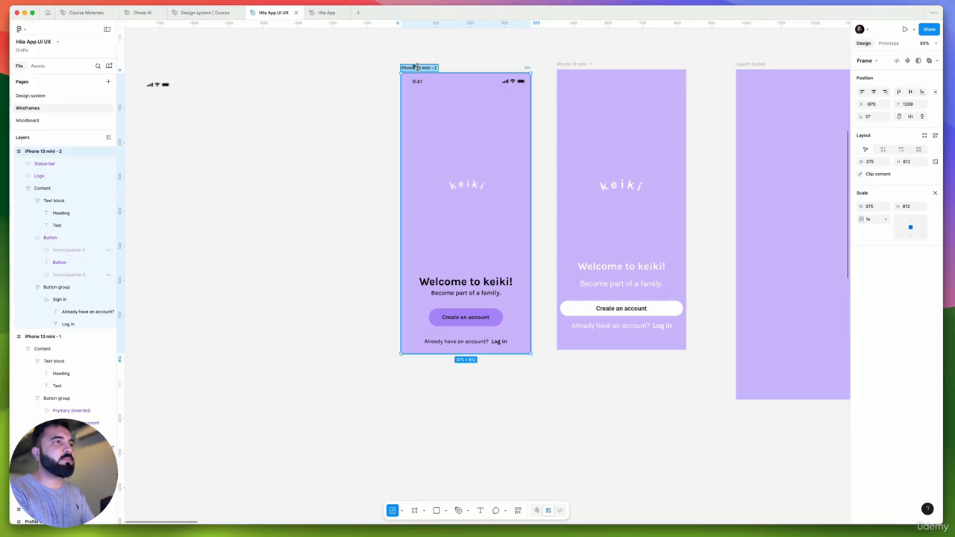
{"action": "type", "text": "Splash 1"}
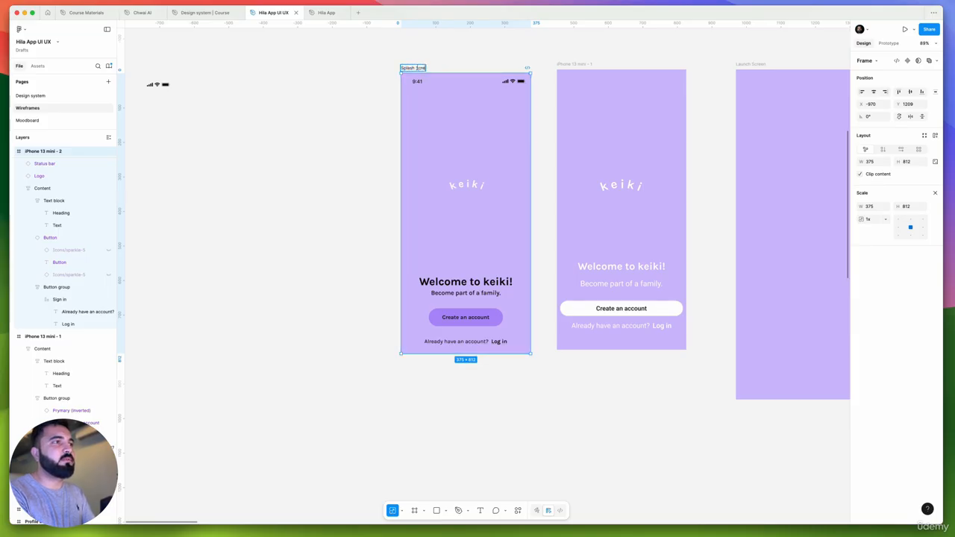
{"action": "key", "text": "Return"}
{"action": "left_click", "coordinate": [362, 102]}
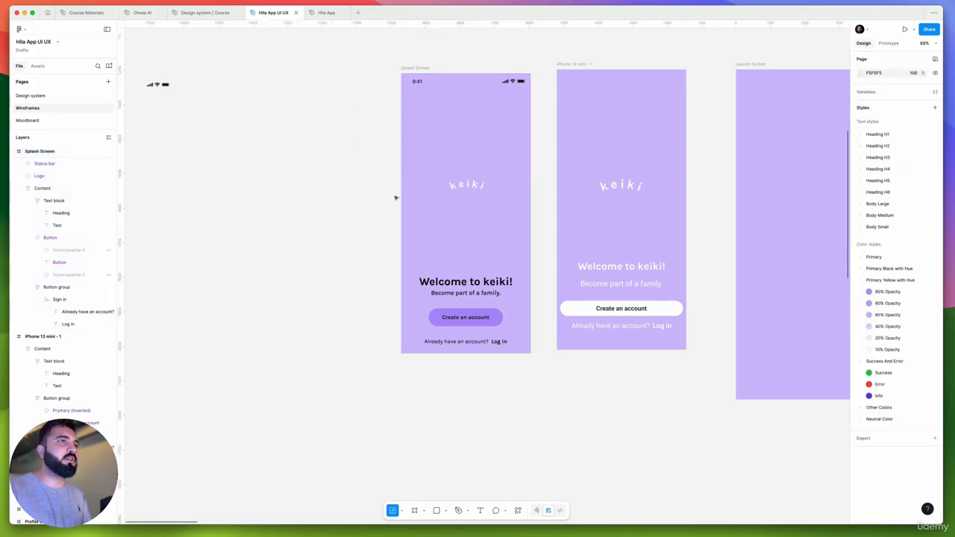
Examine the Account Creation wireframe with its parent and sitter choices beside the launch screens
{"action": "scroll", "coordinate": [401, 179], "scroll_direction": "right", "scroll_amount": 3}
{"action": "scroll", "coordinate": [404, 169], "scroll_direction": "down", "scroll_amount": 5}
{"action": "left_click", "coordinate": [478, 252]}
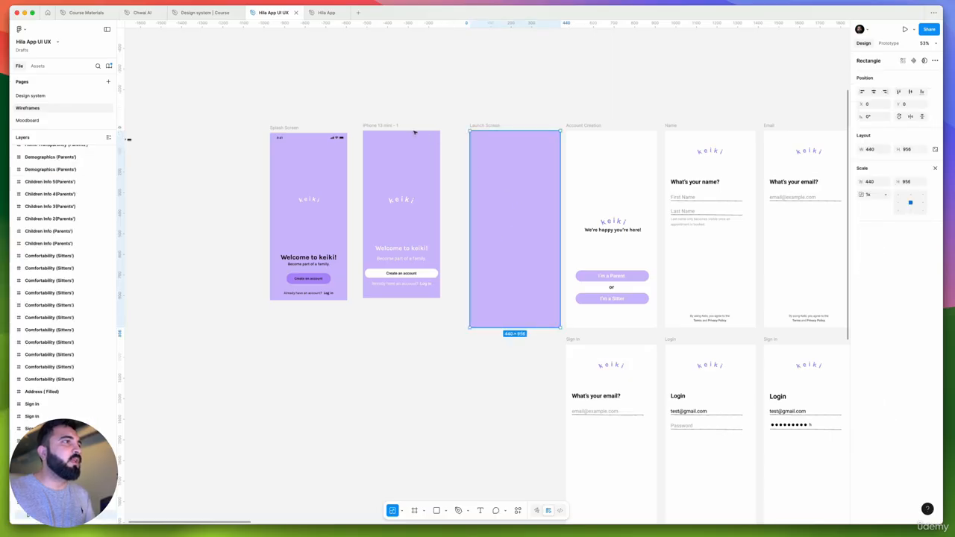
{"action": "left_click", "coordinate": [387, 127]}
{"action": "scroll", "coordinate": [575, 235], "scroll_direction": "up", "scroll_amount": 5}
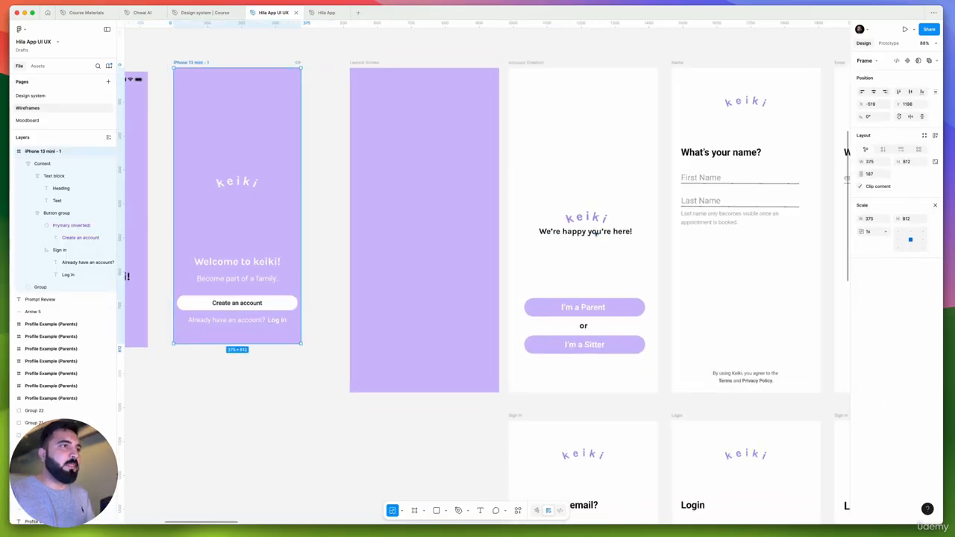
{"action": "scroll", "coordinate": [623, 240], "scroll_direction": "left", "scroll_amount": 5}
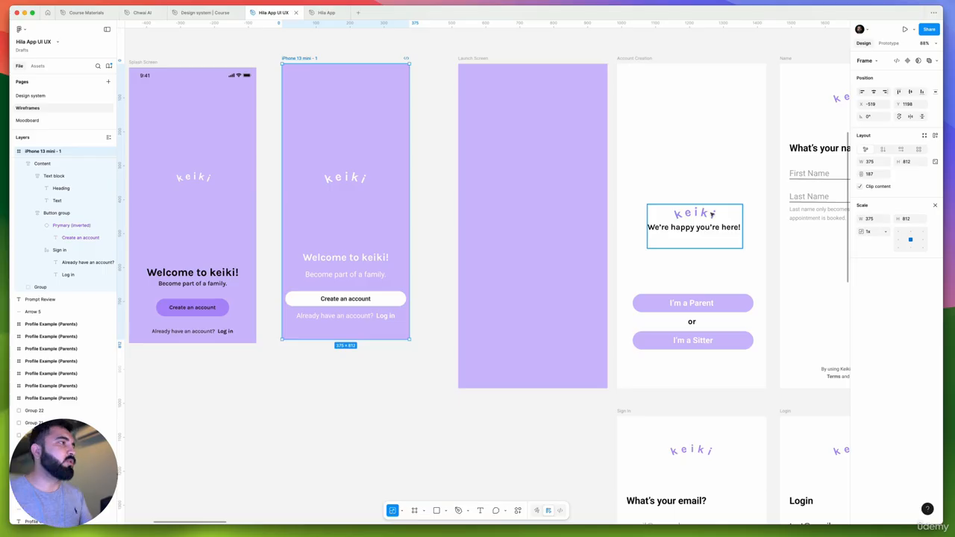
Copy the Greenlight family role selection screenshot from the Moodboard page onto the Wireframes page
{"action": "left_click", "coordinate": [14, 118]}
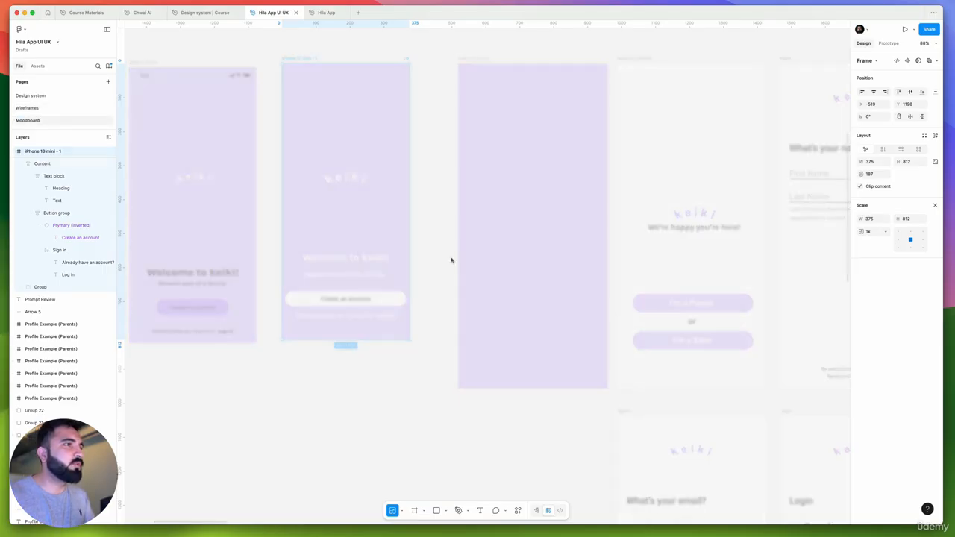
{"action": "scroll", "coordinate": [525, 251], "scroll_direction": "down", "scroll_amount": 5}
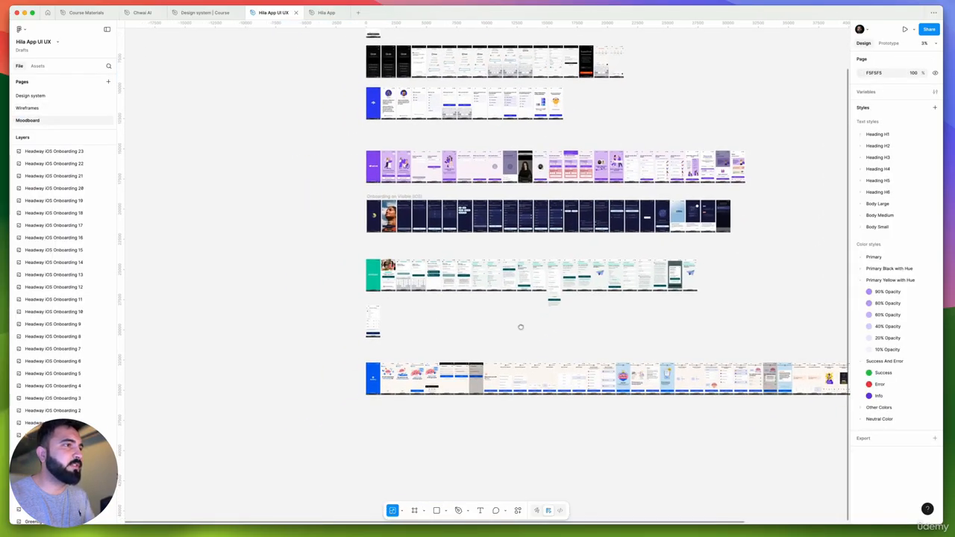
{"action": "scroll", "coordinate": [435, 271], "scroll_direction": "up", "scroll_amount": 10}
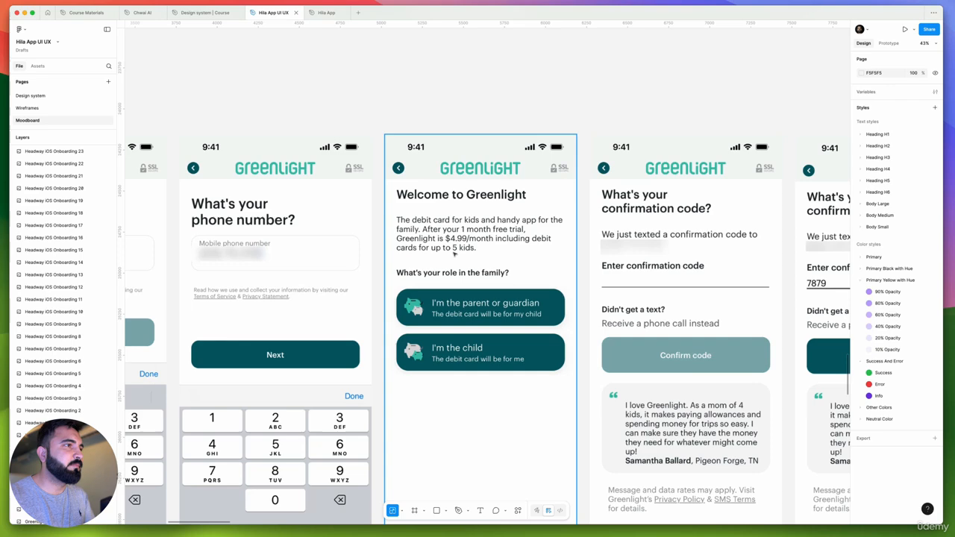
{"action": "left_click", "coordinate": [457, 255]}
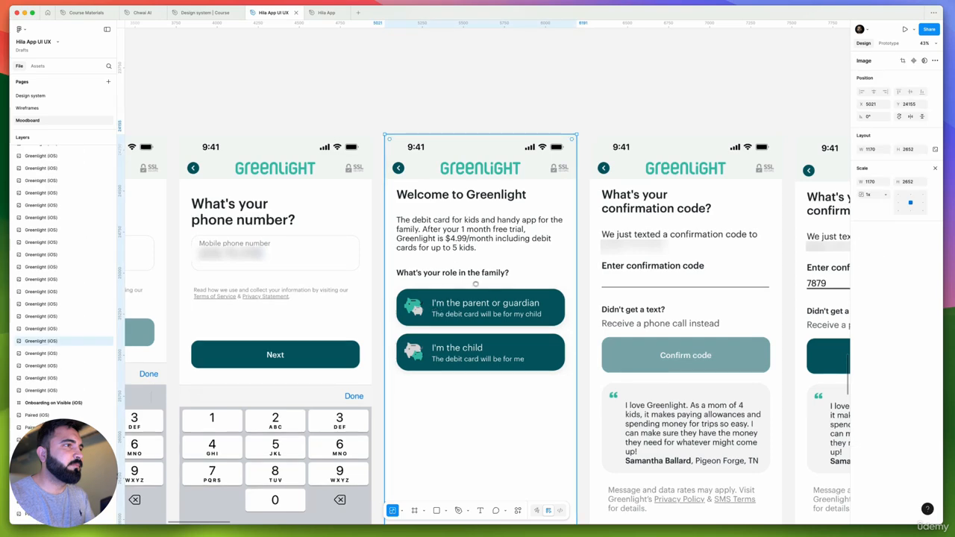
{"action": "scroll", "coordinate": [476, 283], "scroll_direction": "down", "scroll_amount": 5}
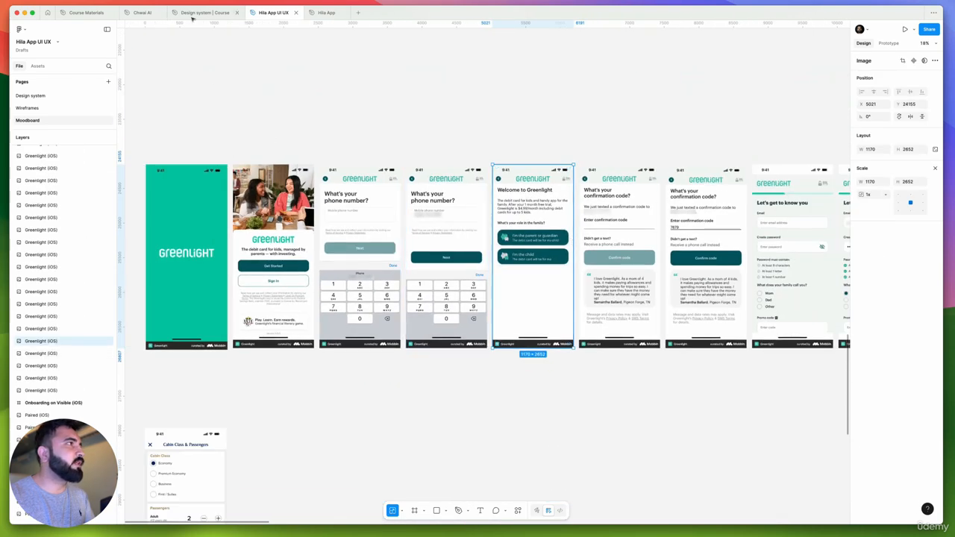
{"action": "mouse_move", "coordinate": [196, 14]}
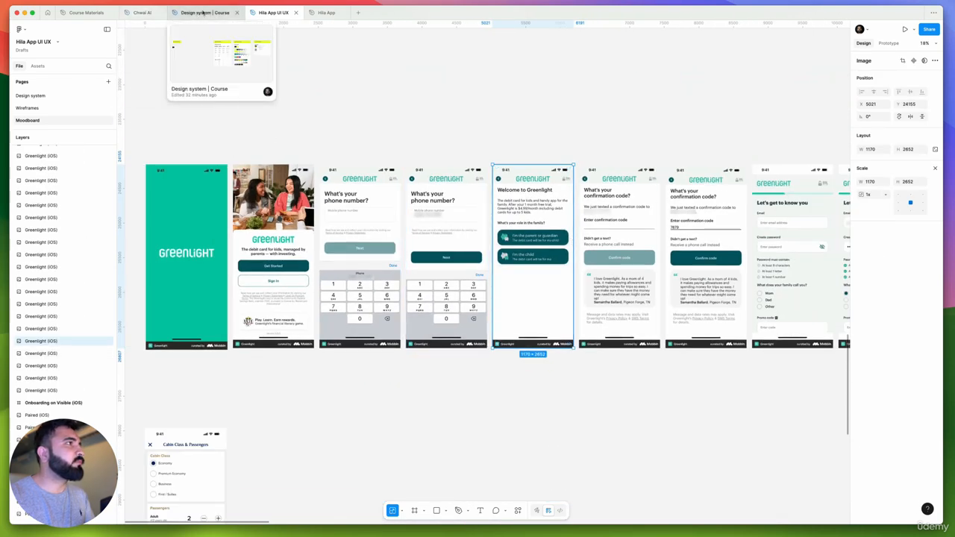
{"action": "left_click", "coordinate": [61, 107]}
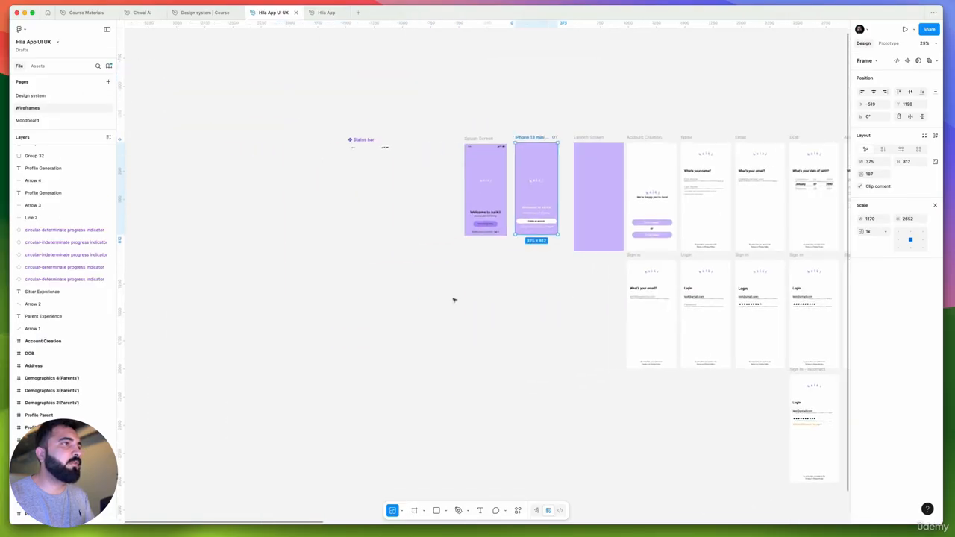
{"action": "key", "text": "Escape"}
{"action": "key", "text": "ctrl+v"}
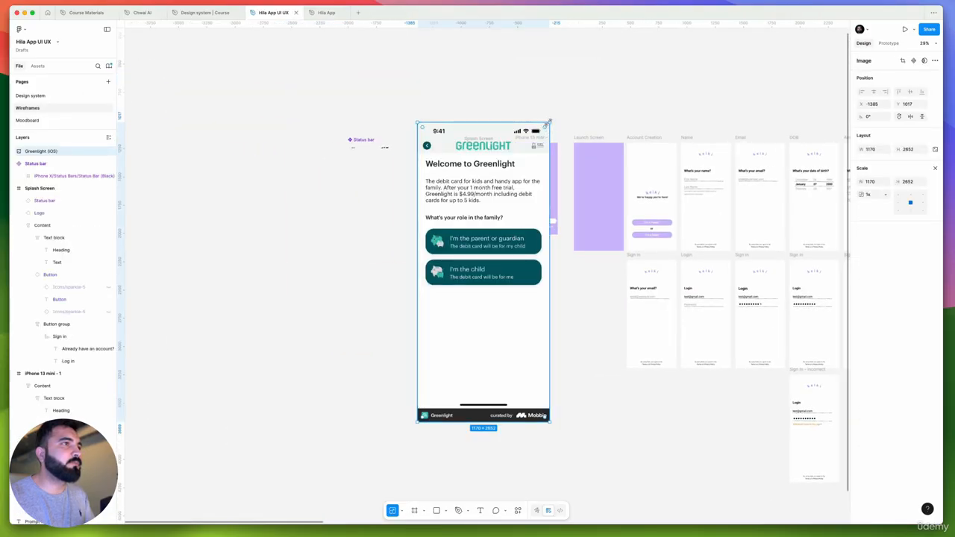
Scale the Greenlight reference image down to 300 by 680 and place it above the wireframes at X -160, Y 413
{"action": "left_click_drag", "start_coordinate": [548, 123], "coordinate": [478, 203]}
{"action": "key", "text": "ctrl+z"}
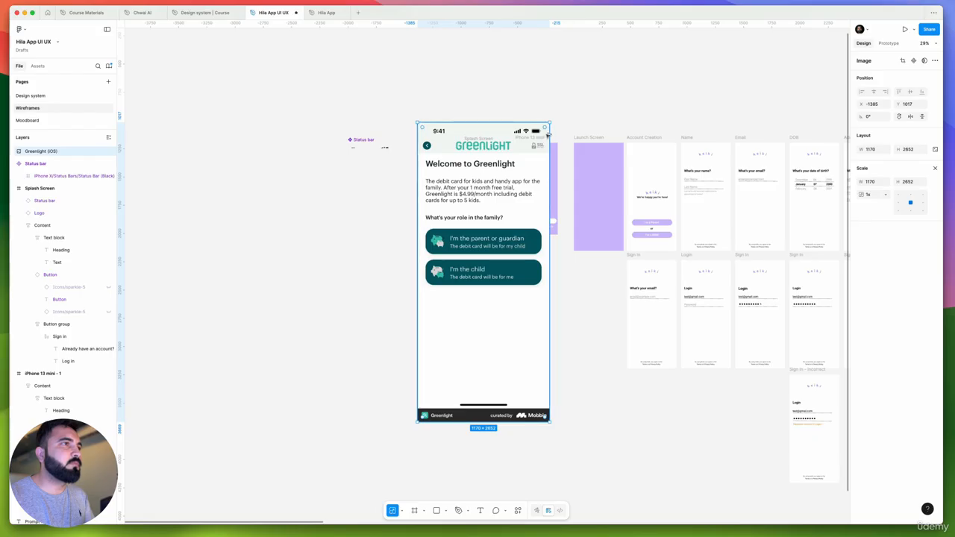
{"action": "left_click_drag", "start_coordinate": [548, 135], "coordinate": [506, 190]}
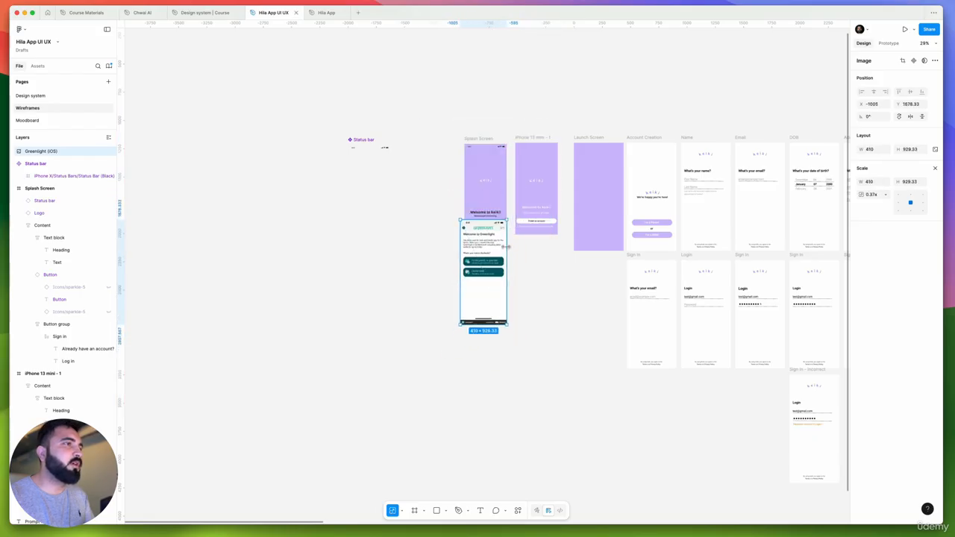
{"action": "left_click_drag", "start_coordinate": [494, 257], "coordinate": [607, 64]}
{"action": "left_click_drag", "start_coordinate": [565, 148], "coordinate": [550, 249]}
{"action": "left_click_drag", "start_coordinate": [607, 232], "coordinate": [602, 218]}
{"action": "scroll", "coordinate": [585, 175], "scroll_direction": "up", "scroll_amount": 5}
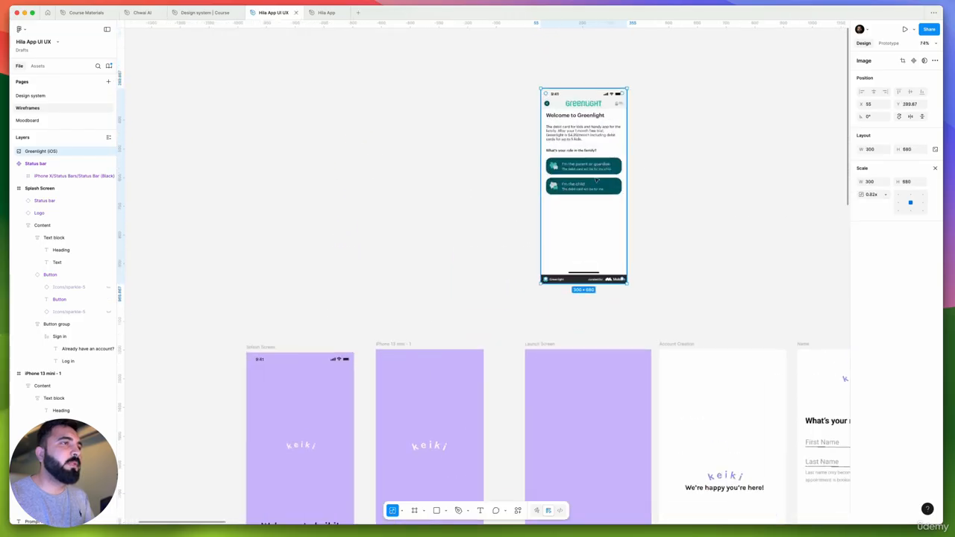
{"action": "left_click_drag", "start_coordinate": [596, 180], "coordinate": [670, 151]}
{"action": "left_click_drag", "start_coordinate": [652, 229], "coordinate": [697, 156]}
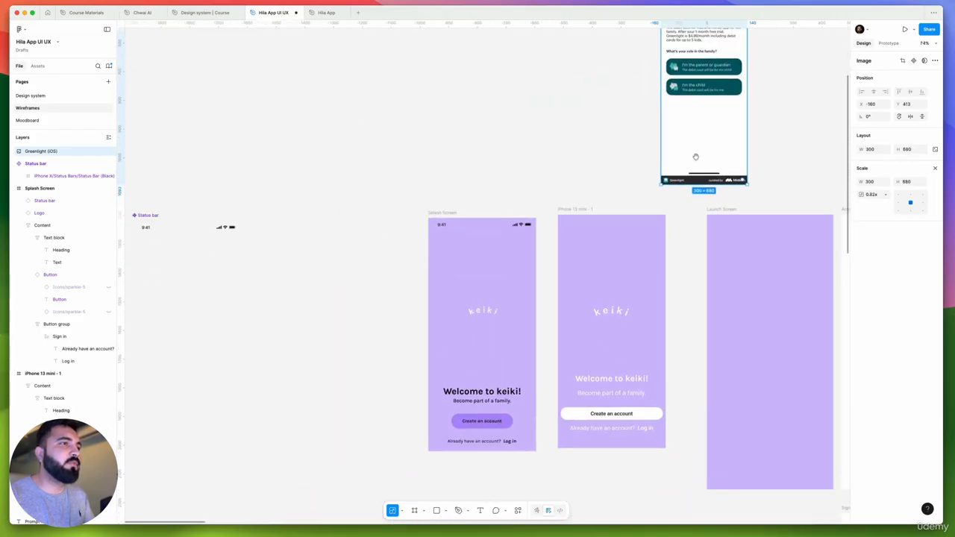
Move the Splash Screen frame up into the empty canvas area at X -1962, Y -1394
{"action": "left_click_drag", "start_coordinate": [383, 184], "coordinate": [551, 462]}
{"action": "scroll", "coordinate": [519, 365], "scroll_direction": "down", "scroll_amount": 5}
{"action": "scroll", "coordinate": [515, 361], "scroll_direction": "down", "scroll_amount": 2}
{"action": "left_click_drag", "start_coordinate": [549, 426], "coordinate": [439, 142]}
Duplicate the Splash Screen frame to X -991, Y -59 and place the Greenlight reference image beside the copy at X -548, Y -31
{"action": "key", "text": "alt"}
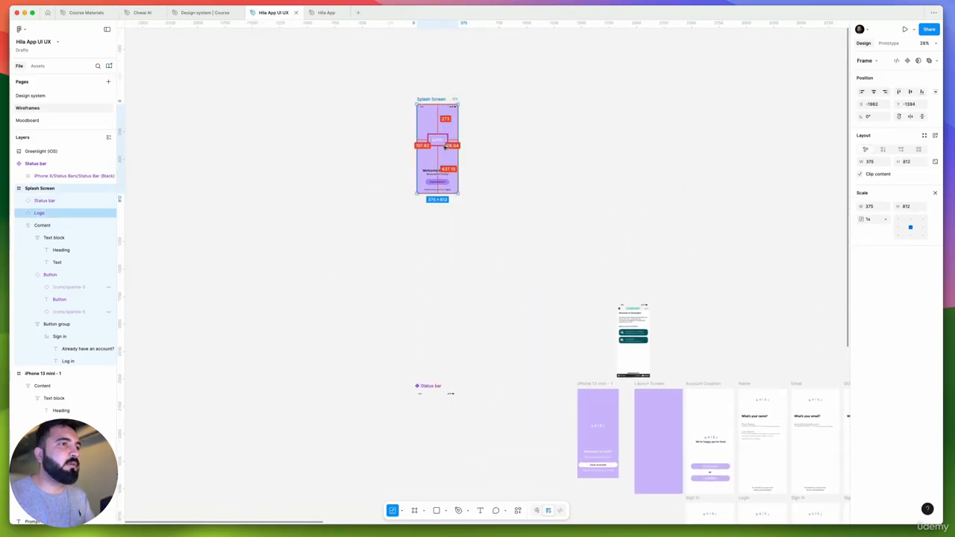
{"action": "left_click_drag", "start_coordinate": [524, 292], "coordinate": [555, 294]}
{"action": "scroll", "coordinate": [577, 302], "scroll_direction": "up", "scroll_amount": 5}
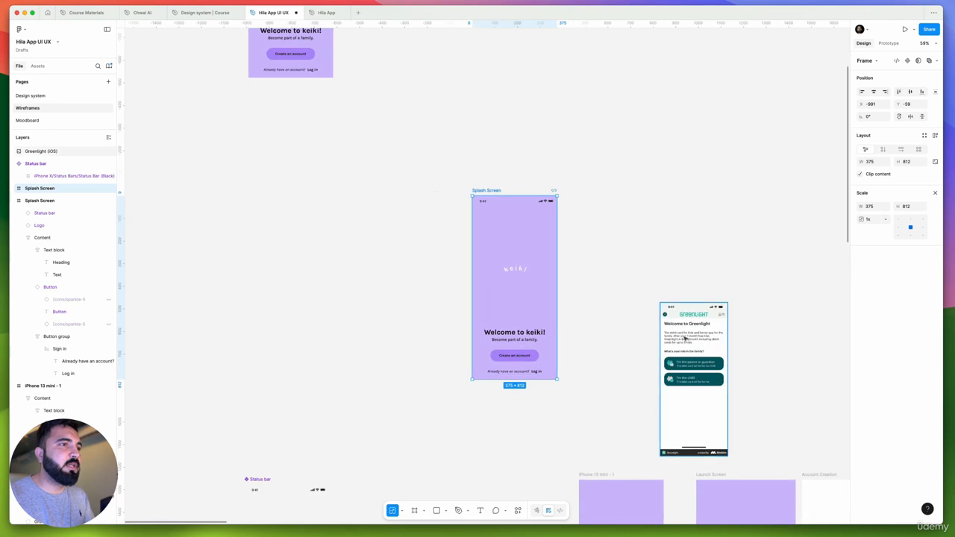
{"action": "left_click_drag", "start_coordinate": [683, 336], "coordinate": [592, 246]}
{"action": "scroll", "coordinate": [593, 246], "scroll_direction": "up", "scroll_amount": 3}
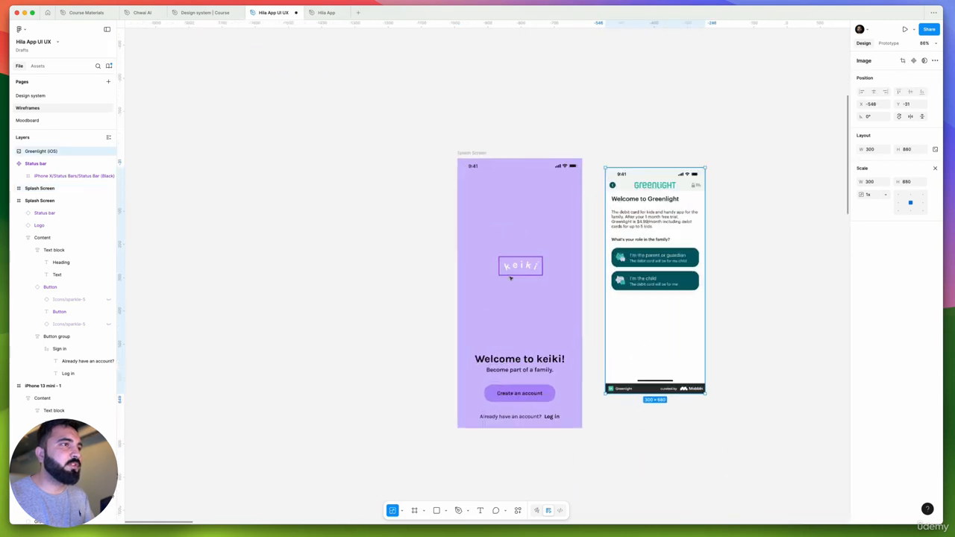
Duplicate the Account Creation wireframe and place the copy beside the Splash Screen copy at X -1481, Y -59
{"action": "left_click_drag", "start_coordinate": [516, 263], "coordinate": [512, 261]}
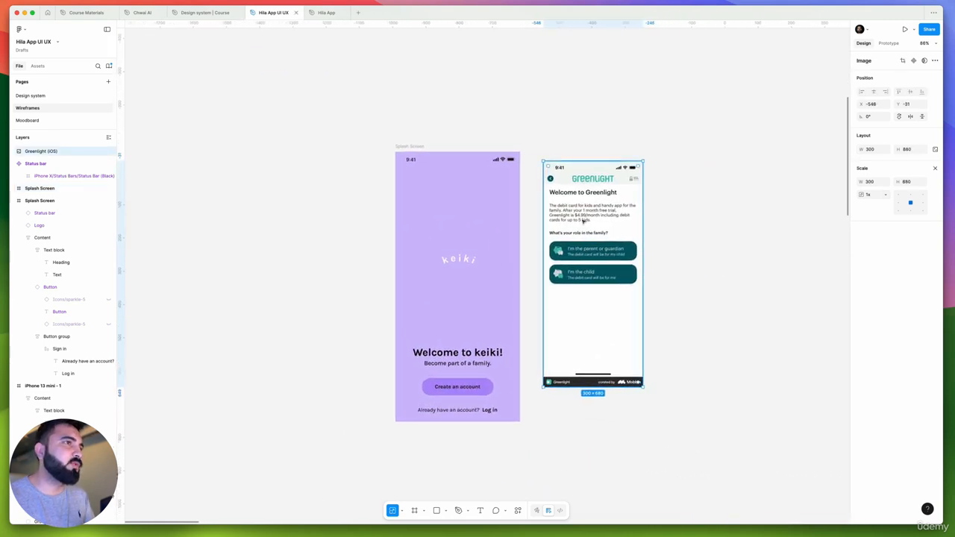
{"action": "scroll", "coordinate": [576, 201], "scroll_direction": "down", "scroll_amount": 5}
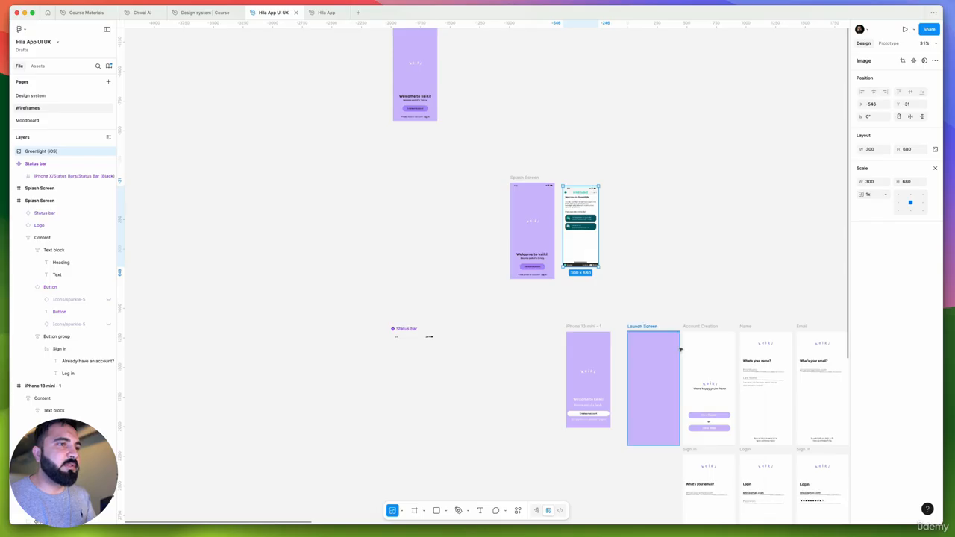
{"action": "left_click_drag", "start_coordinate": [693, 327], "coordinate": [463, 180]}
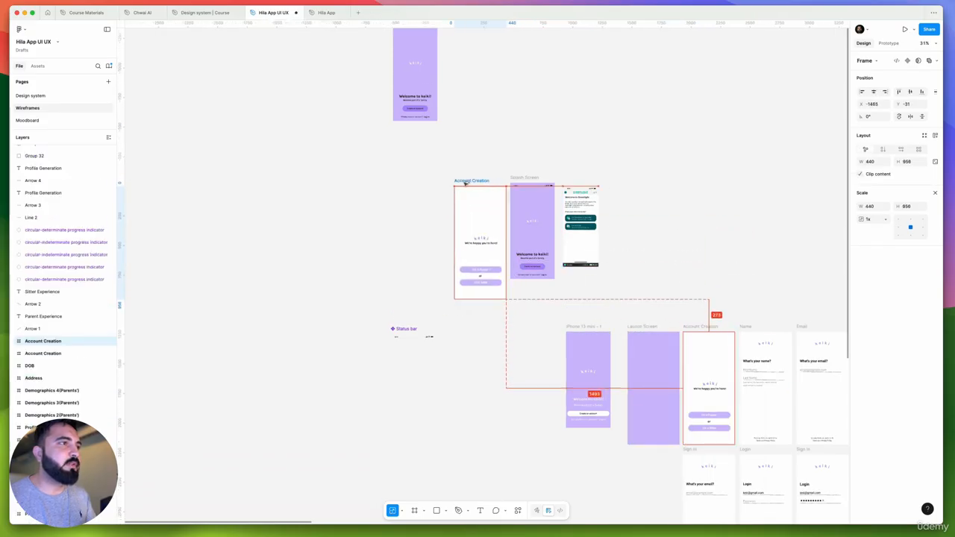
{"action": "scroll", "coordinate": [488, 197], "scroll_direction": "up", "scroll_amount": 5}
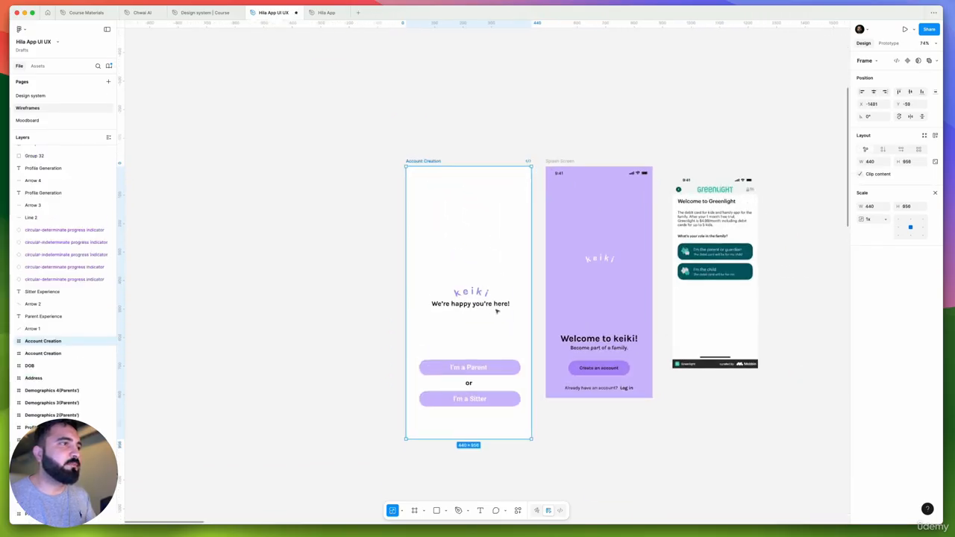
{"action": "scroll", "coordinate": [482, 319], "scroll_direction": "left", "scroll_amount": 3}
{"action": "scroll", "coordinate": [482, 319], "scroll_direction": "up", "scroll_amount": 2}
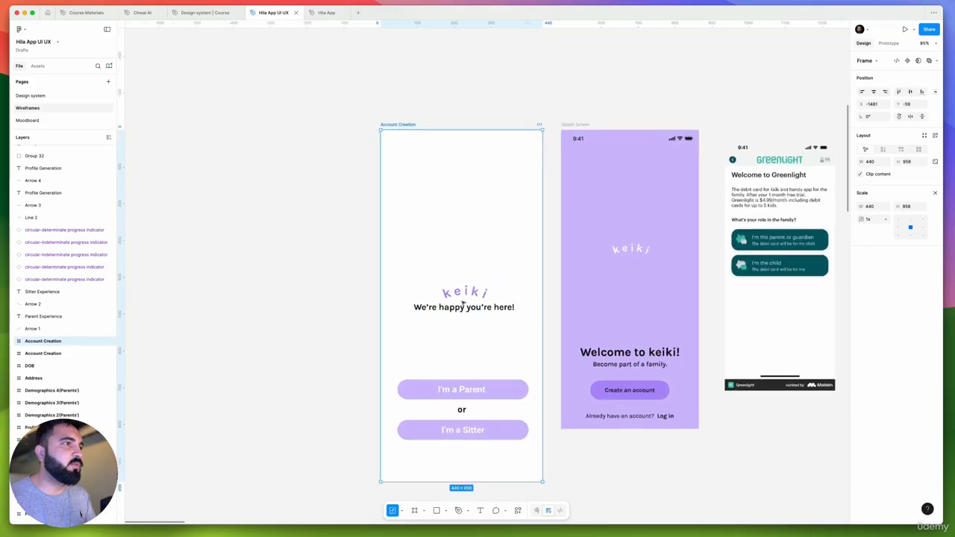
Change the background fill of the duplicated Splash Screen frame to the White style from Neutral Color
{"action": "left_click", "coordinate": [605, 186]}
{"action": "left_click", "coordinate": [936, 193]}
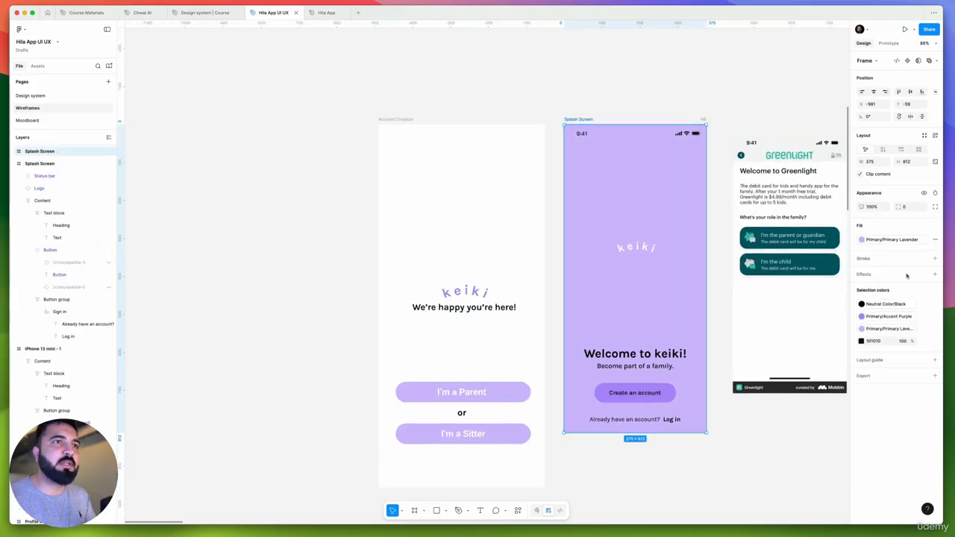
{"action": "left_click", "coordinate": [886, 240]}
{"action": "scroll", "coordinate": [793, 346], "scroll_direction": "down", "scroll_amount": 6}
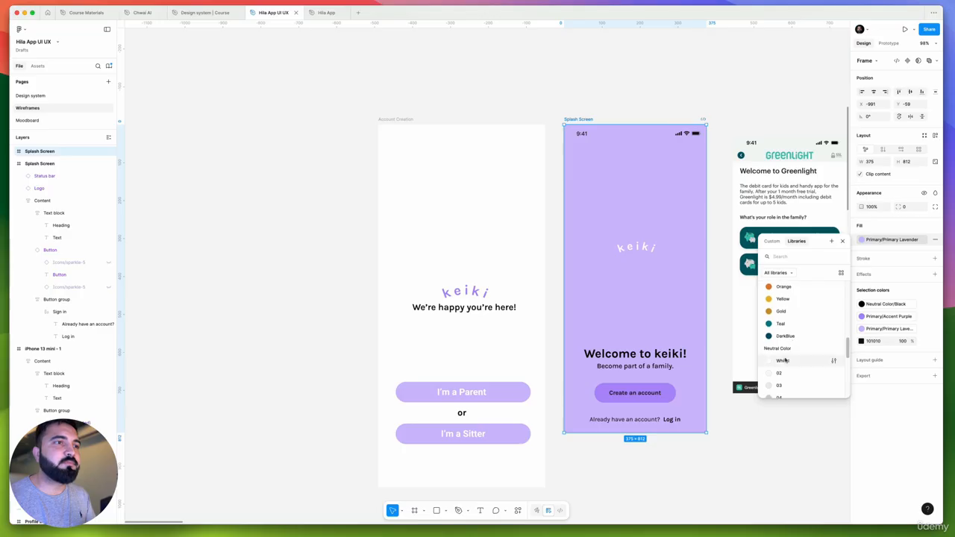
{"action": "left_click", "coordinate": [784, 359]}
{"action": "left_click", "coordinate": [731, 128]}
{"action": "scroll", "coordinate": [695, 231], "scroll_direction": "right", "scroll_amount": 2}
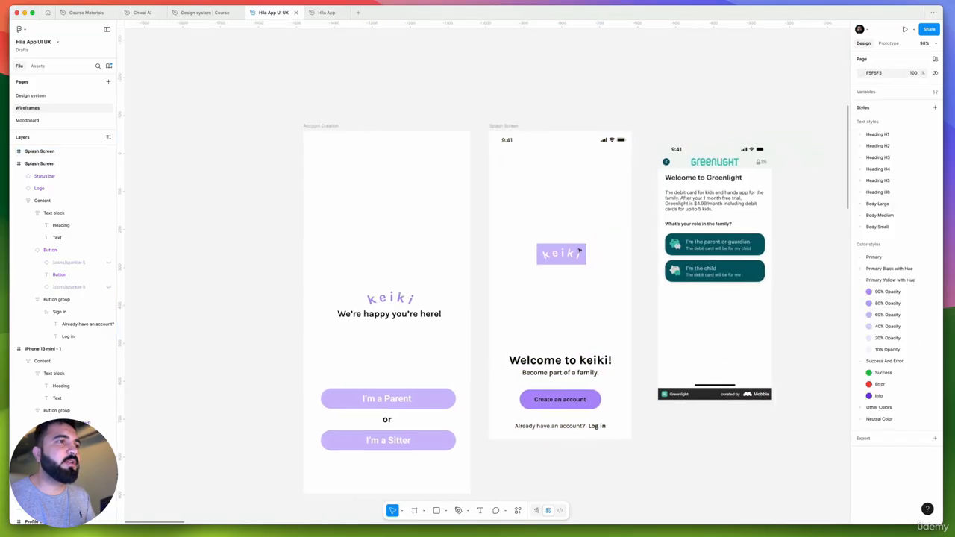
Switch the keiki logo on the white Splash Screen copy to the Logo Without variant
{"action": "left_click", "coordinate": [580, 250]}
{"action": "left_click", "coordinate": [909, 84]}
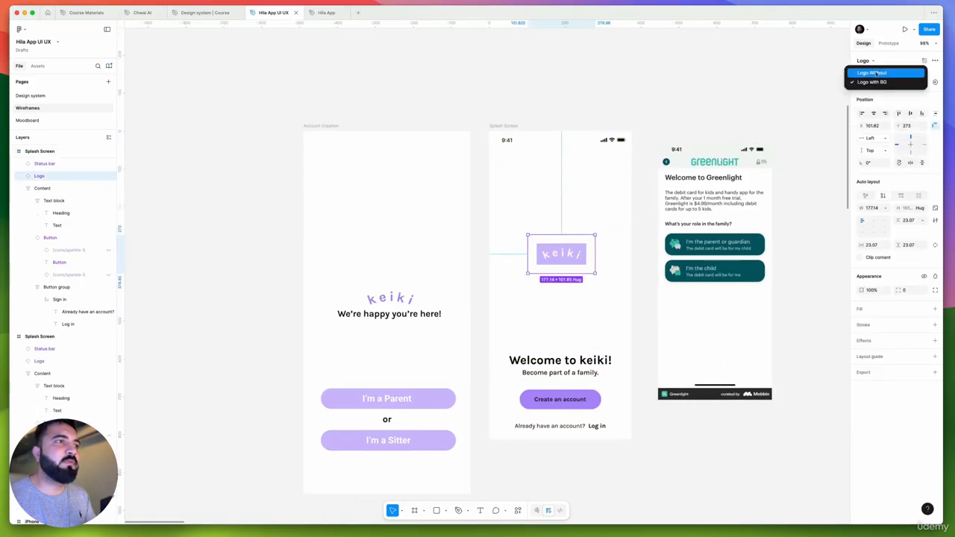
{"action": "left_click", "coordinate": [907, 73]}
{"action": "left_click", "coordinate": [662, 104]}
{"action": "scroll", "coordinate": [573, 214], "scroll_direction": "right", "scroll_amount": 3}
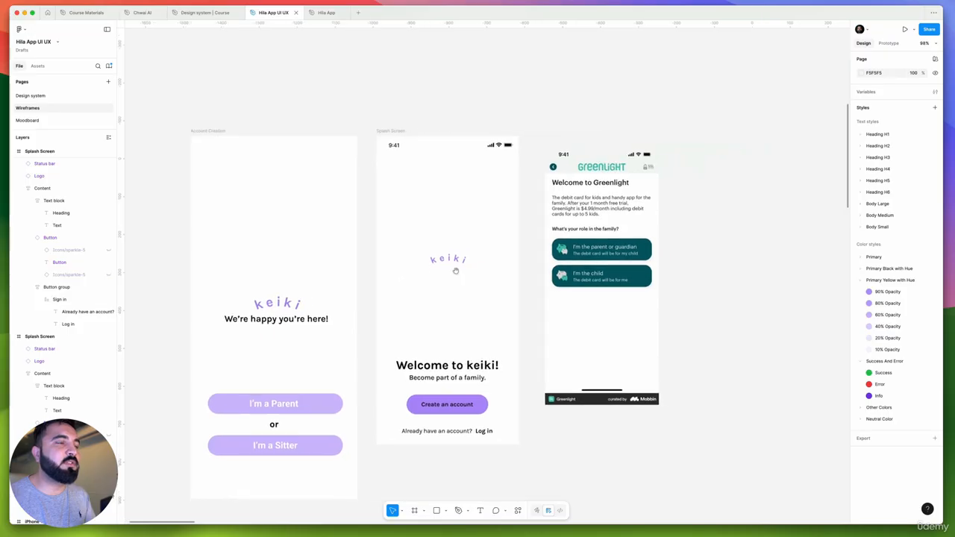
{"action": "scroll", "coordinate": [459, 296], "scroll_direction": "left", "scroll_amount": 4}
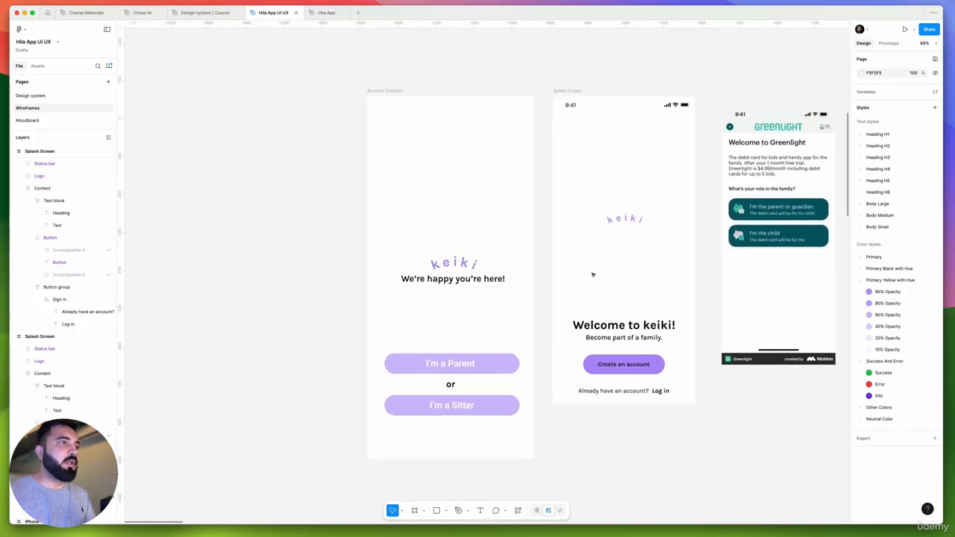
Duplicate the Welcome to keiki! text block on the white Splash Screen copy and place it just below the keiki logo
{"action": "scroll", "coordinate": [607, 217], "scroll_direction": "up", "scroll_amount": 5}
{"action": "left_click", "coordinate": [633, 221]}
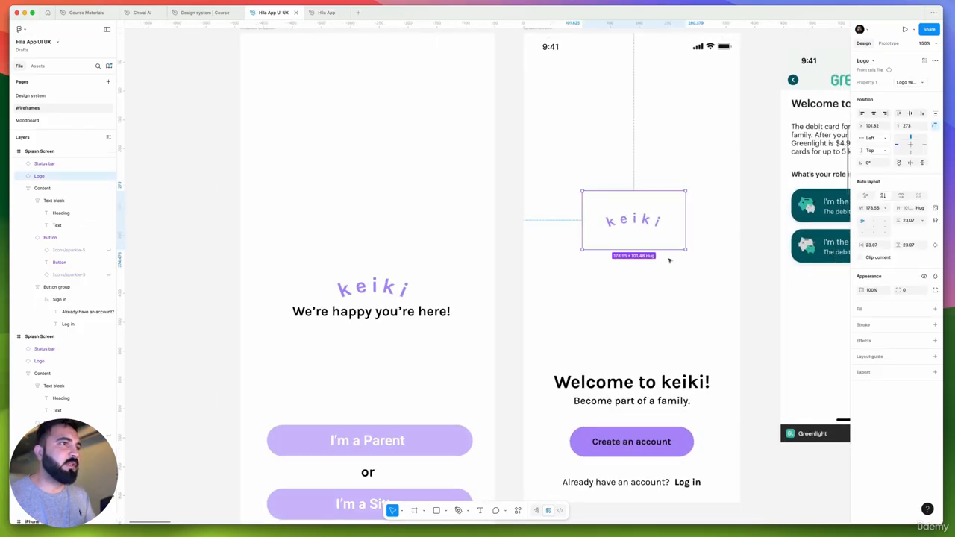
{"action": "double_click", "coordinate": [369, 316]}
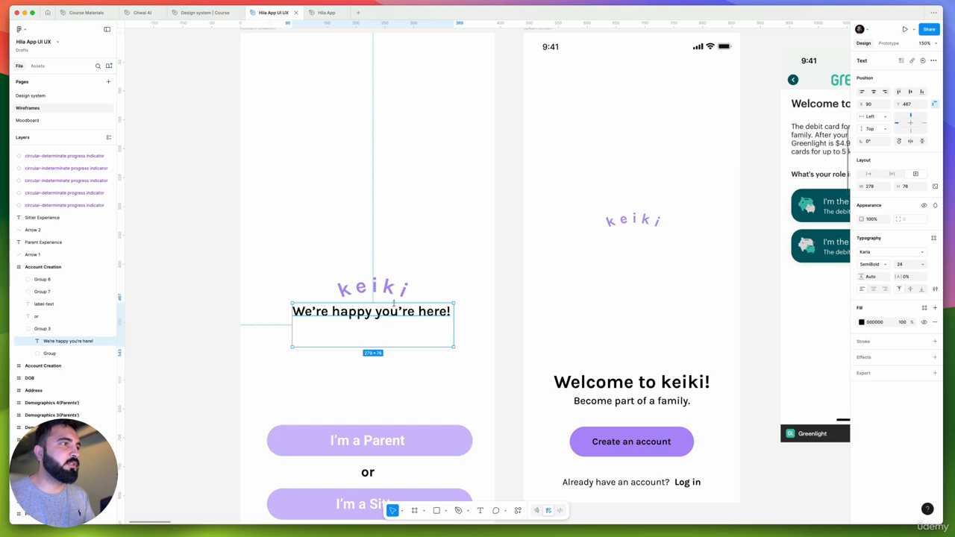
{"action": "scroll", "coordinate": [394, 303], "scroll_direction": "down", "scroll_amount": 5}
{"action": "left_click", "coordinate": [529, 353]}
{"action": "double_click", "coordinate": [529, 355]}
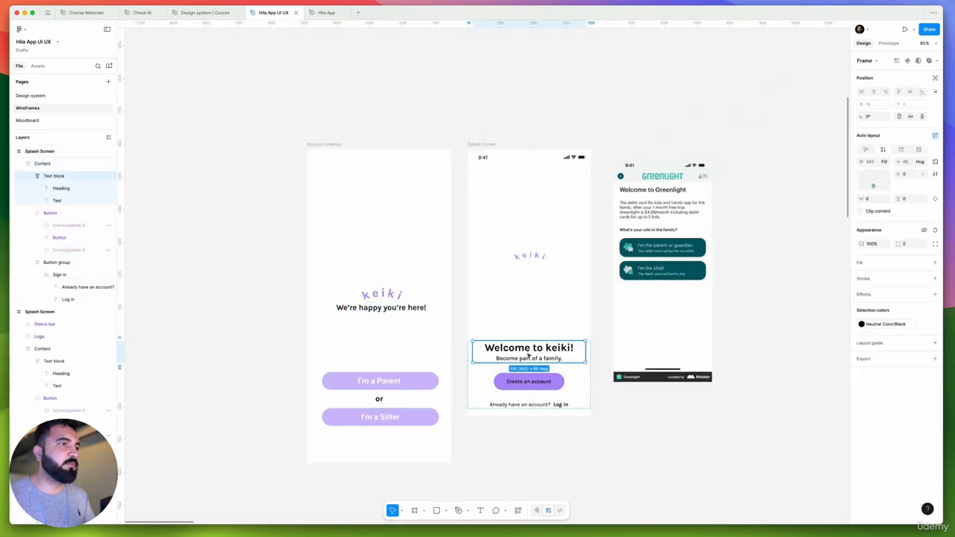
{"action": "left_click_drag", "start_coordinate": [532, 356], "coordinate": [540, 284]}
Apply the Body Large/Medium text style to "Become part of a family." on the original lavender Splash Screen
{"action": "scroll", "coordinate": [540, 284], "scroll_direction": "down", "scroll_amount": 10}
{"action": "scroll", "coordinate": [452, 215], "scroll_direction": "up", "scroll_amount": 15}
{"action": "left_click", "coordinate": [462, 216], "text": "super"}
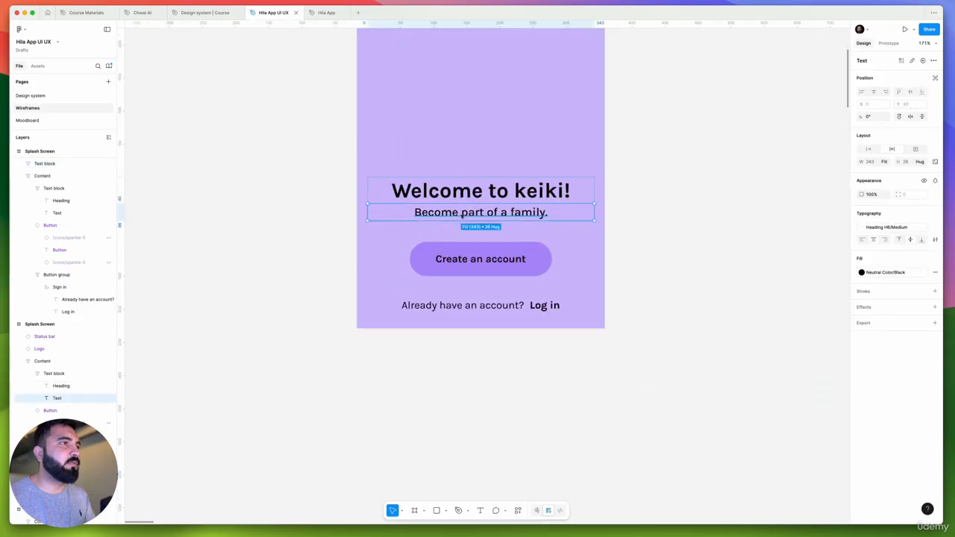
{"action": "left_click", "coordinate": [887, 227]}
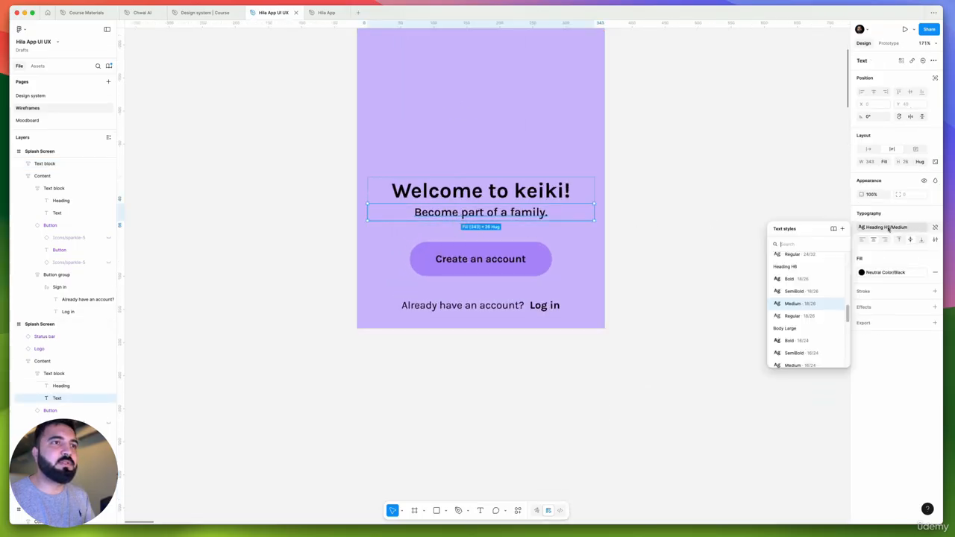
{"action": "scroll", "coordinate": [805, 316], "scroll_direction": "down", "scroll_amount": 2}
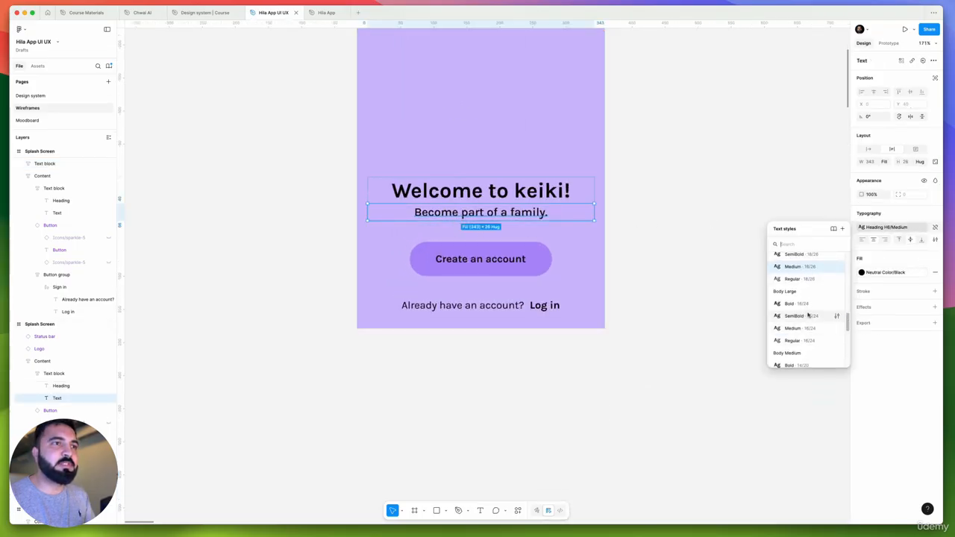
{"action": "left_click", "coordinate": [808, 329]}
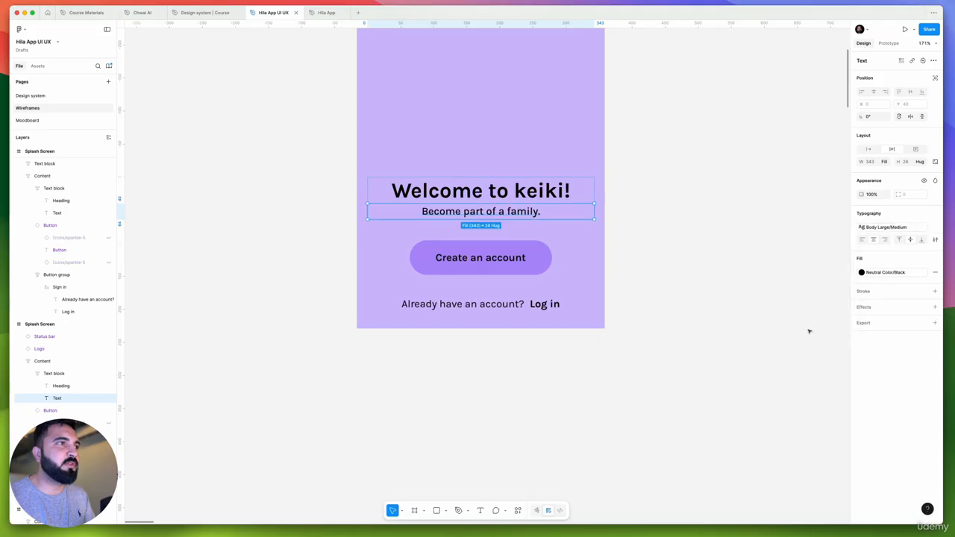
Set the fill of "Become part of a family." on the lavender Splash Screen to Neutral Color/06
{"action": "left_click", "coordinate": [905, 273]}
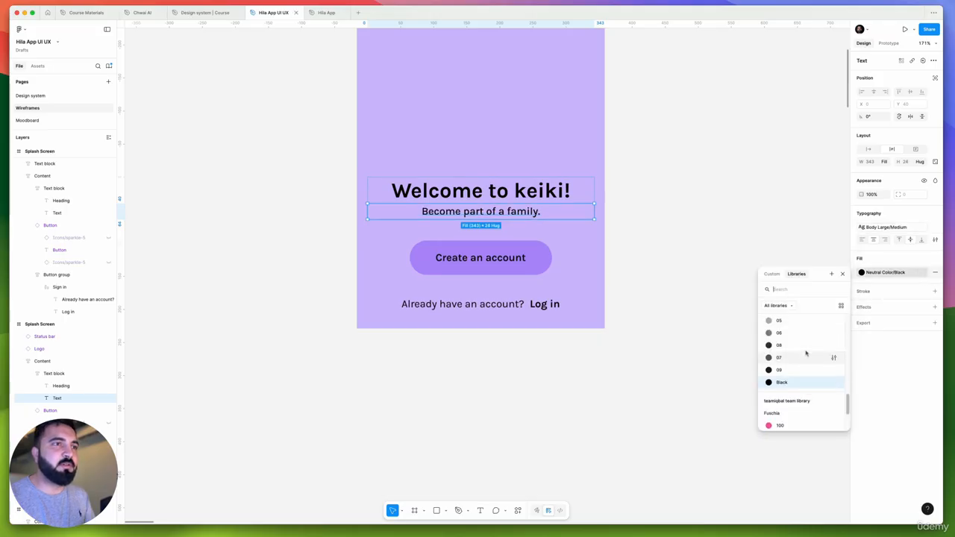
{"action": "scroll", "coordinate": [806, 353], "scroll_direction": "up", "scroll_amount": 2}
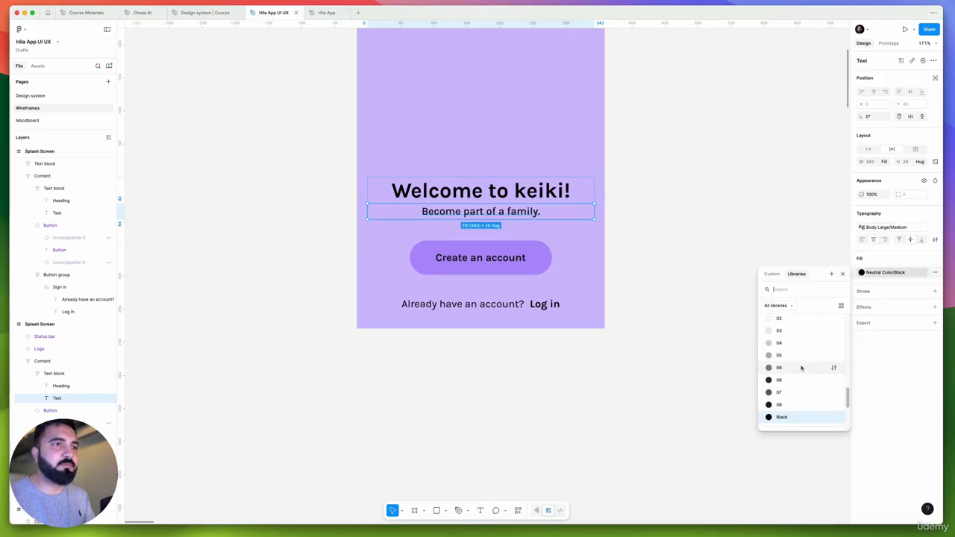
{"action": "left_click", "coordinate": [802, 368]}
{"action": "left_click", "coordinate": [720, 316]}
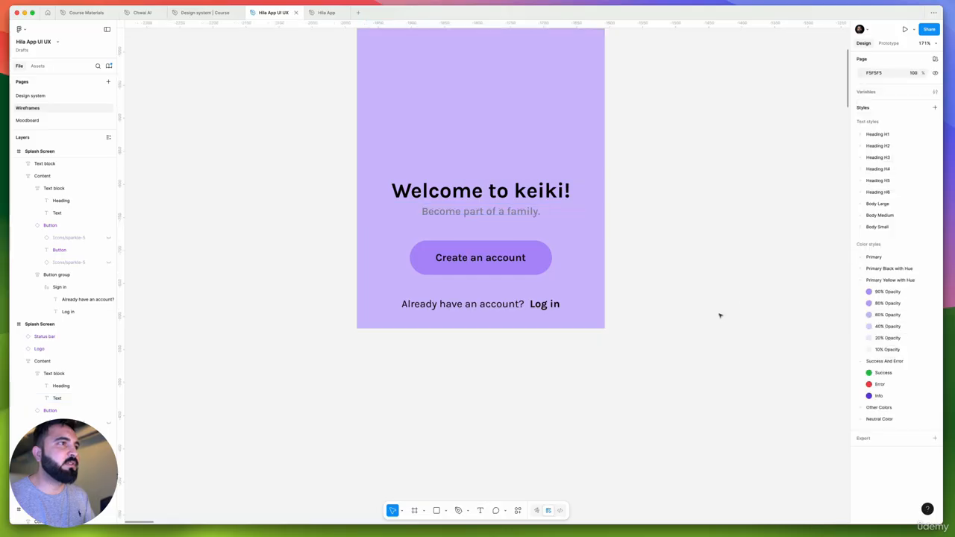
Set the fill of the lavender Splash Screen's "Become part of a family." text to Neutral Color/08
{"action": "left_click", "coordinate": [527, 214], "text": "super"}
{"action": "left_click", "coordinate": [884, 272]}
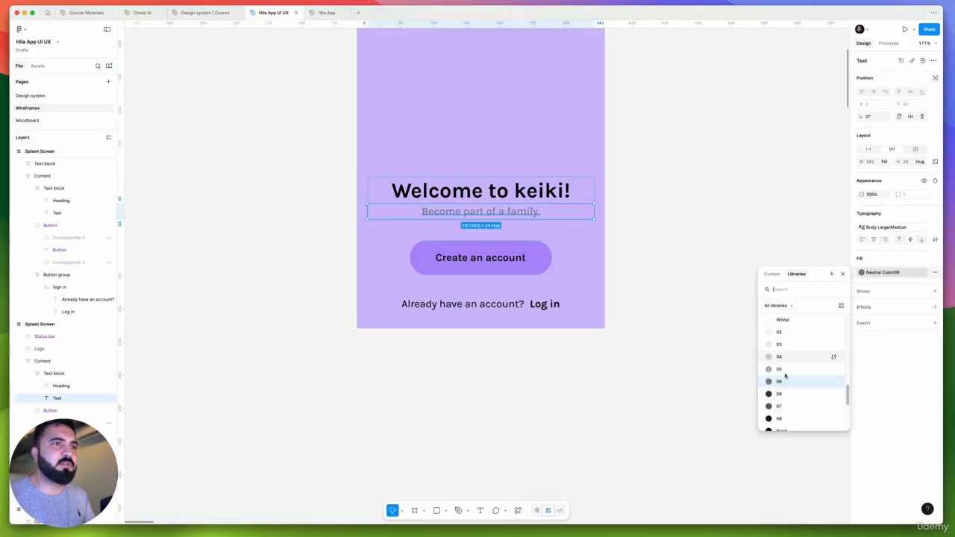
{"action": "left_click", "coordinate": [786, 394]}
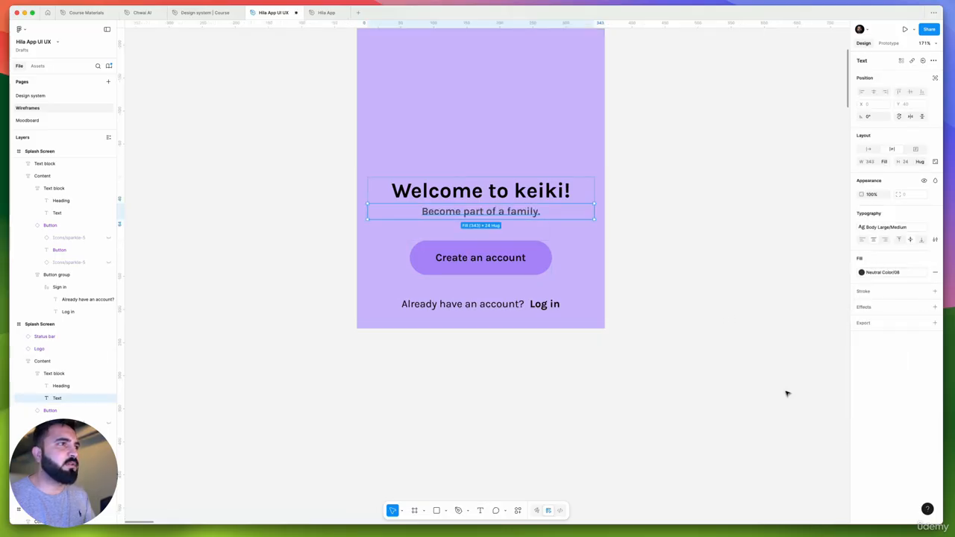
{"action": "left_click", "coordinate": [785, 393]}
Apply the Body Large/Regular text style to the lavender Splash Screen's "Become part of a family." text
{"action": "scroll", "coordinate": [539, 219], "scroll_direction": "down", "scroll_amount": 5}
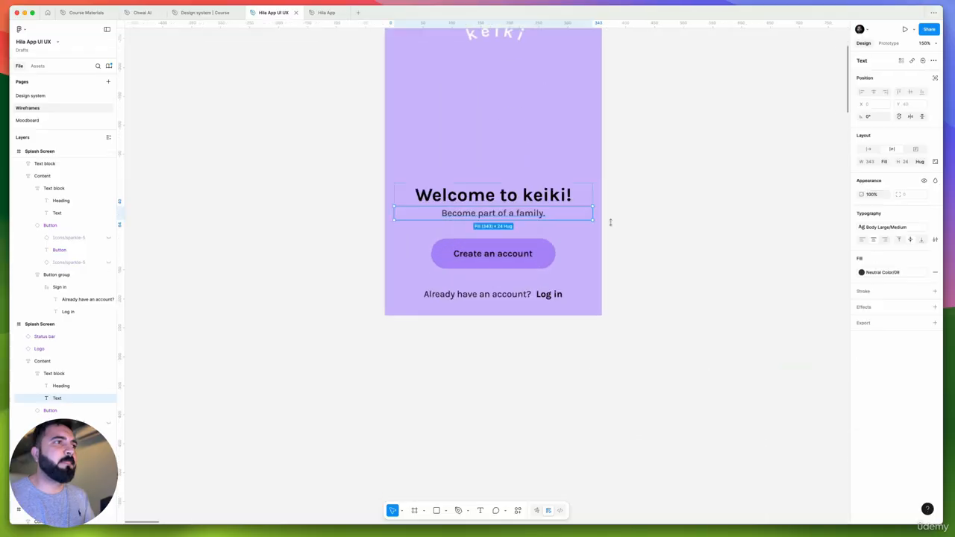
{"action": "left_click", "coordinate": [898, 232]}
{"action": "left_click", "coordinate": [797, 319]}
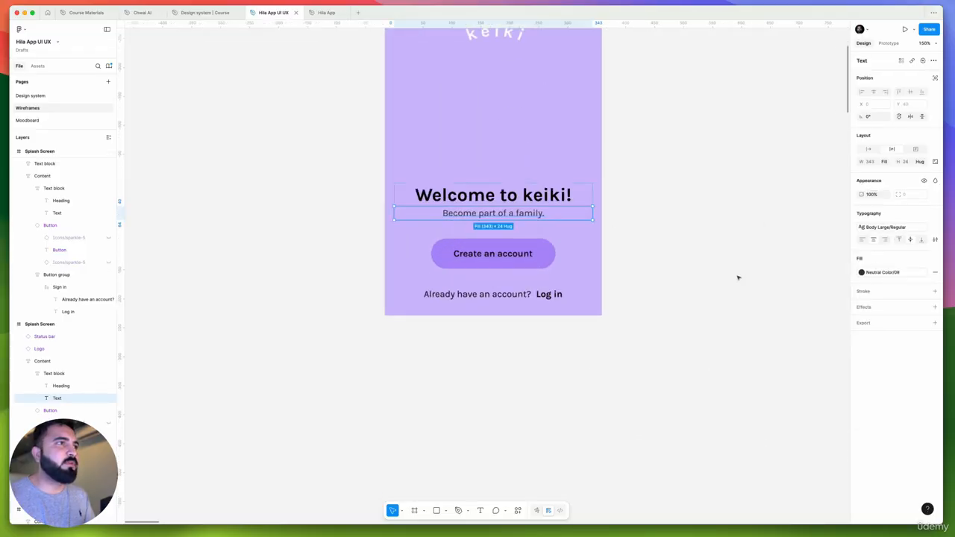
{"action": "left_click", "coordinate": [738, 278]}
Copy the properties of the lavender Splash Screen's subtitle and paste them onto the subtitle below the logo on the white copy
{"action": "scroll", "coordinate": [528, 206], "scroll_direction": "down", "scroll_amount": 5}
{"action": "left_click_drag", "start_coordinate": [644, 278], "coordinate": [507, 152]}
{"action": "scroll", "coordinate": [519, 260], "scroll_direction": "up", "scroll_amount": 5}
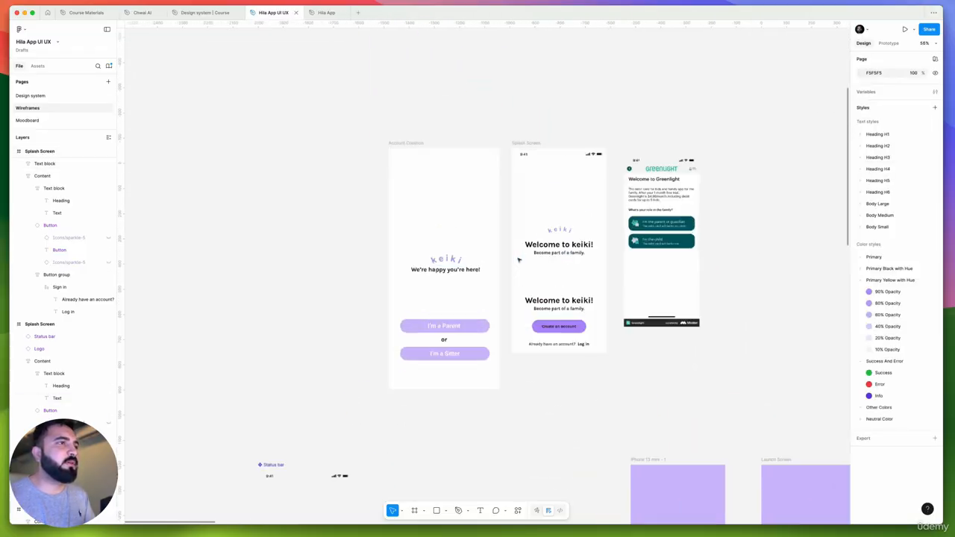
{"action": "scroll", "coordinate": [535, 254], "scroll_direction": "down", "scroll_amount": 5}
{"action": "scroll", "coordinate": [477, 223], "scroll_direction": "up", "scroll_amount": 3}
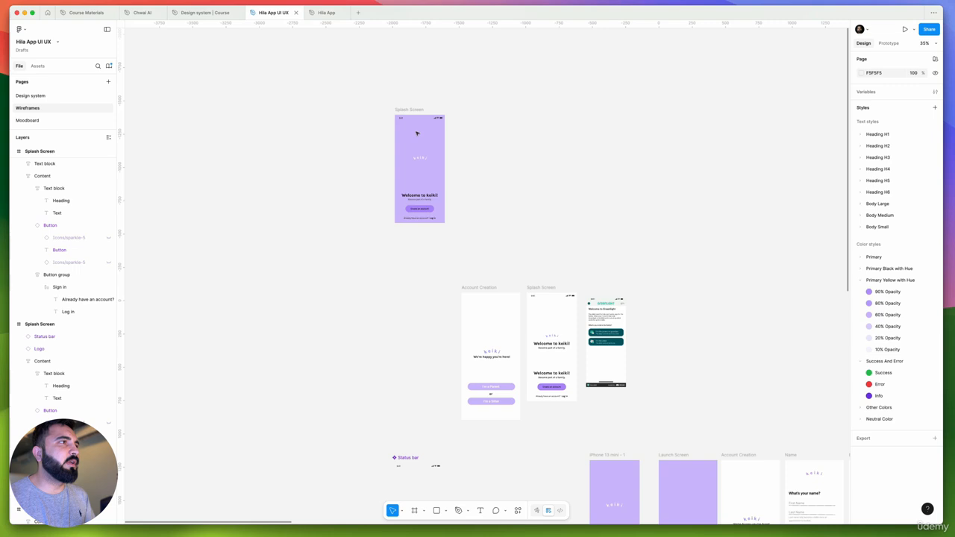
{"action": "left_click", "coordinate": [422, 200], "text": "super"}
{"action": "key", "text": "super+alt+c"}
{"action": "scroll", "coordinate": [547, 350], "scroll_direction": "up", "scroll_amount": 5}
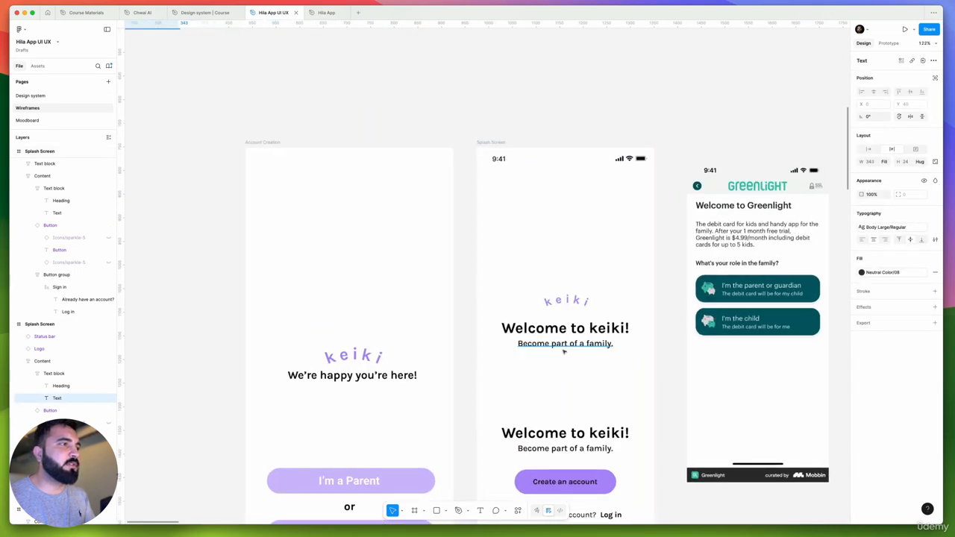
{"action": "left_click", "coordinate": [563, 349], "text": "super"}
{"action": "key", "text": "super+alt+v"}
{"action": "left_click", "coordinate": [534, 366]}
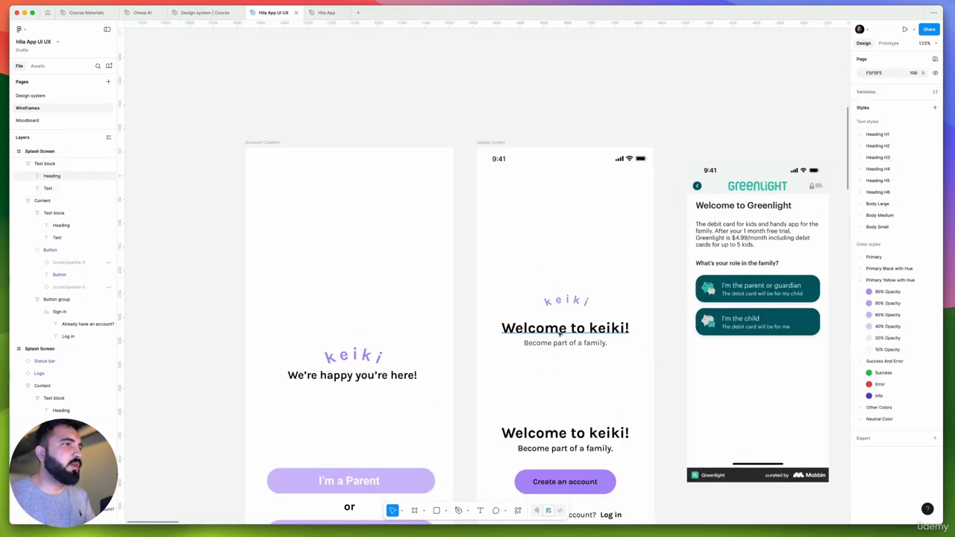
Replace the heading below the logo on the white copy with "We're happy you're here!", copied as text from the Account Creation frame
{"action": "left_click", "coordinate": [317, 381], "text": "super"}
{"action": "key", "text": "Return"}
{"action": "right_click", "coordinate": [327, 378]}
{"action": "mouse_move", "coordinate": [364, 411]}
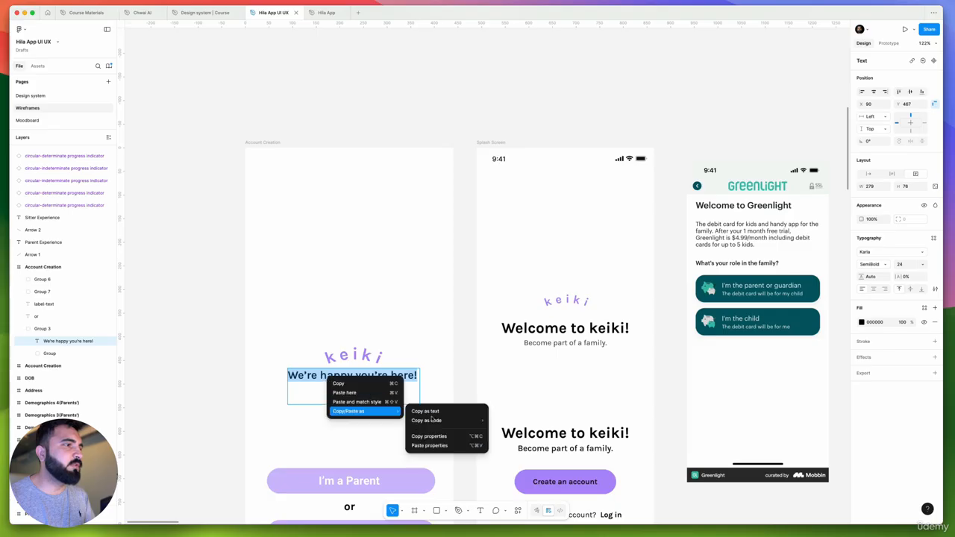
{"action": "left_click", "coordinate": [450, 410]}
{"action": "left_click", "coordinate": [566, 328], "text": "super"}
{"action": "key", "text": "Return"}
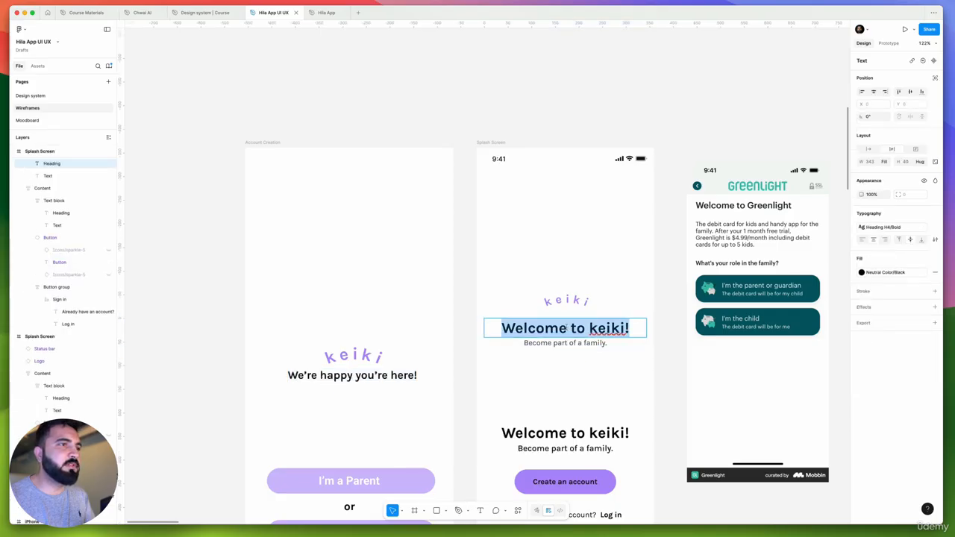
{"action": "key", "text": "super+v"}
{"action": "key", "text": "Escape"}
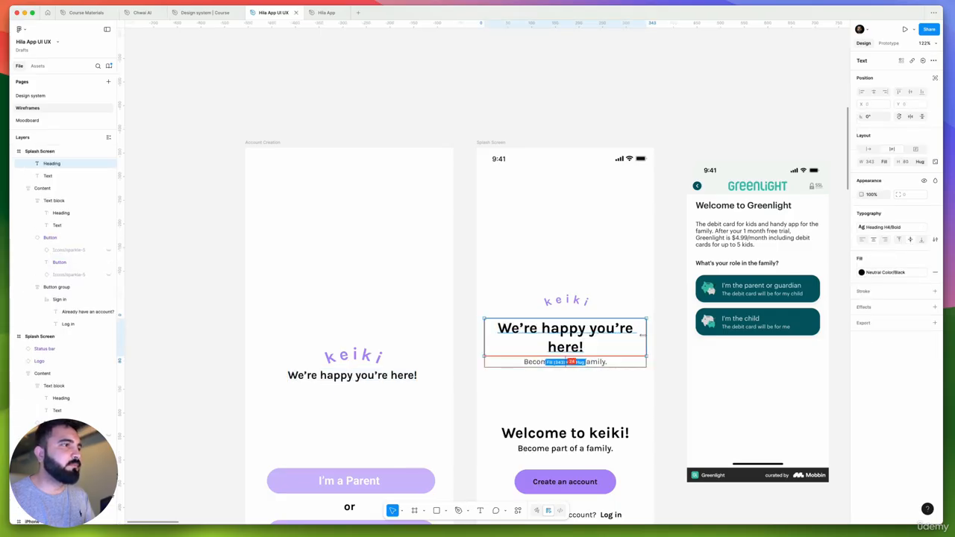
Apply the Heading H5 Bold 24/32 text style to the "We're happy you're here!" heading on the white copy
{"action": "left_click_drag", "start_coordinate": [642, 335], "coordinate": [629, 334]}
{"action": "key", "text": "super+z"}
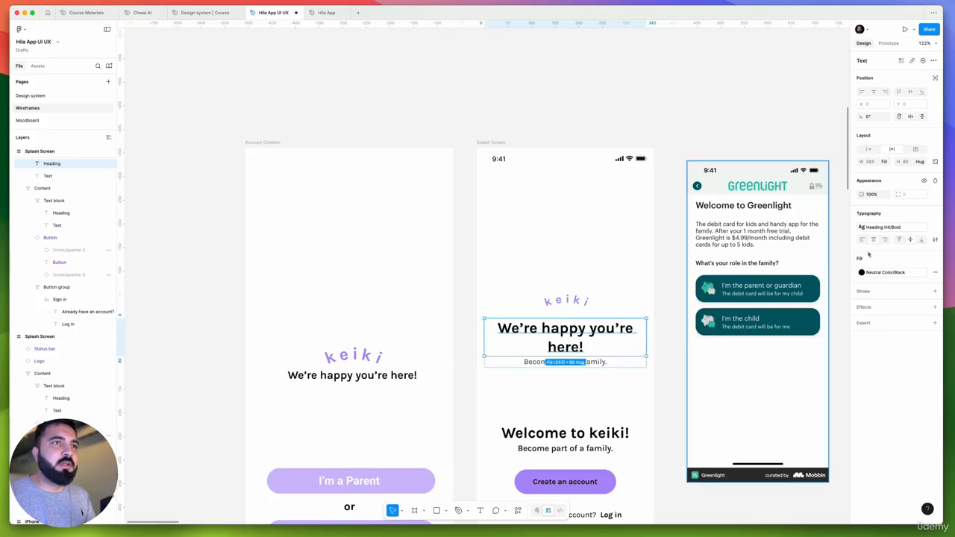
{"action": "left_click", "coordinate": [885, 227]}
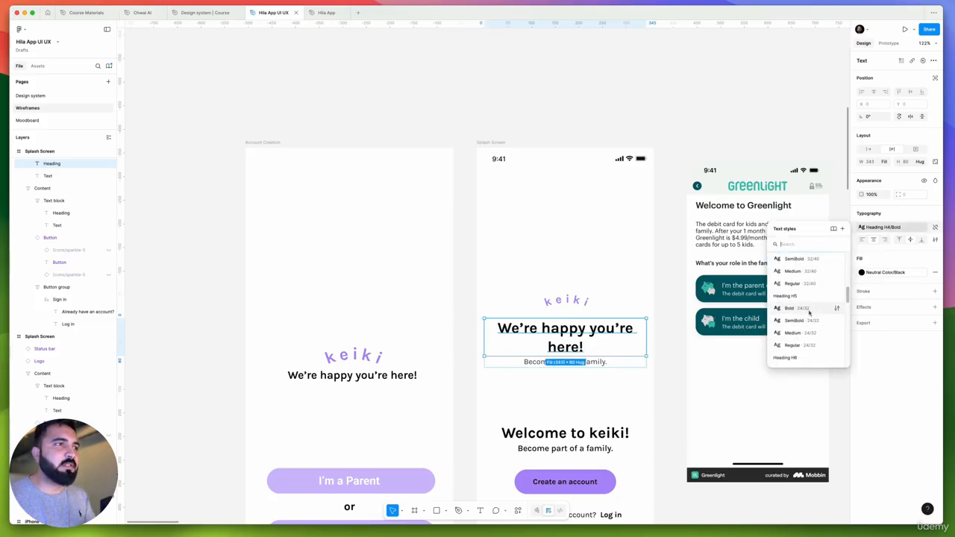
{"action": "left_click", "coordinate": [810, 312]}
{"action": "left_click", "coordinate": [538, 373]}
{"action": "left_click_drag", "start_coordinate": [534, 371], "coordinate": [595, 331]}
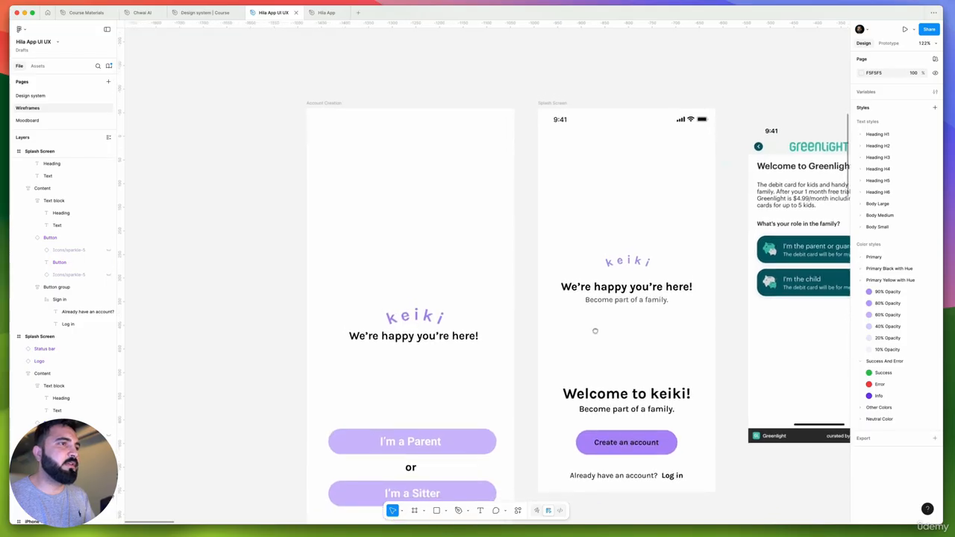
Move the "Create an account" button to just below the white copy's subtitle and delete the remaining "Welcome to keiki!" content block
{"action": "scroll", "coordinate": [595, 328], "scroll_direction": "down", "scroll_amount": 1}
{"action": "left_click", "coordinate": [627, 292]}
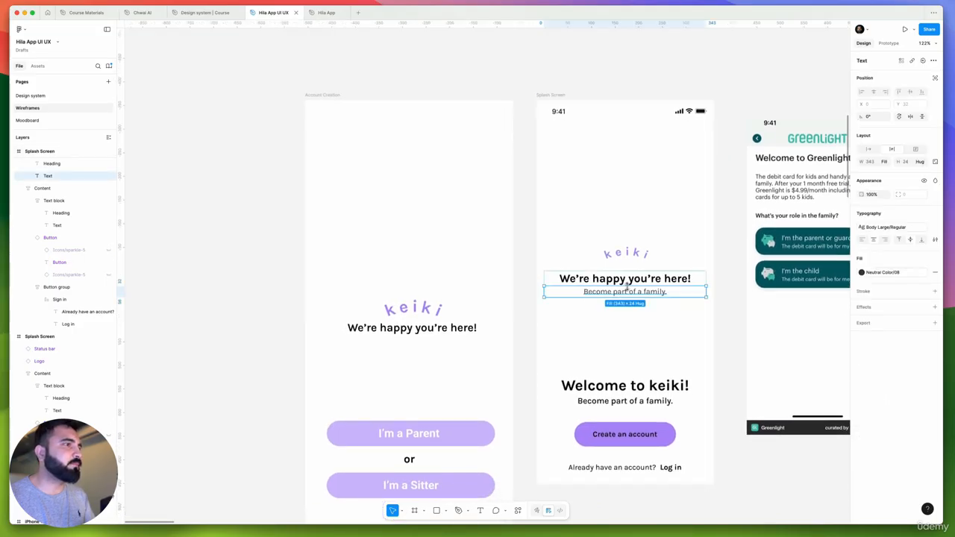
{"action": "scroll", "coordinate": [505, 300], "scroll_direction": "right", "scroll_amount": 5}
{"action": "scroll", "coordinate": [505, 301], "scroll_direction": "down", "scroll_amount": 2}
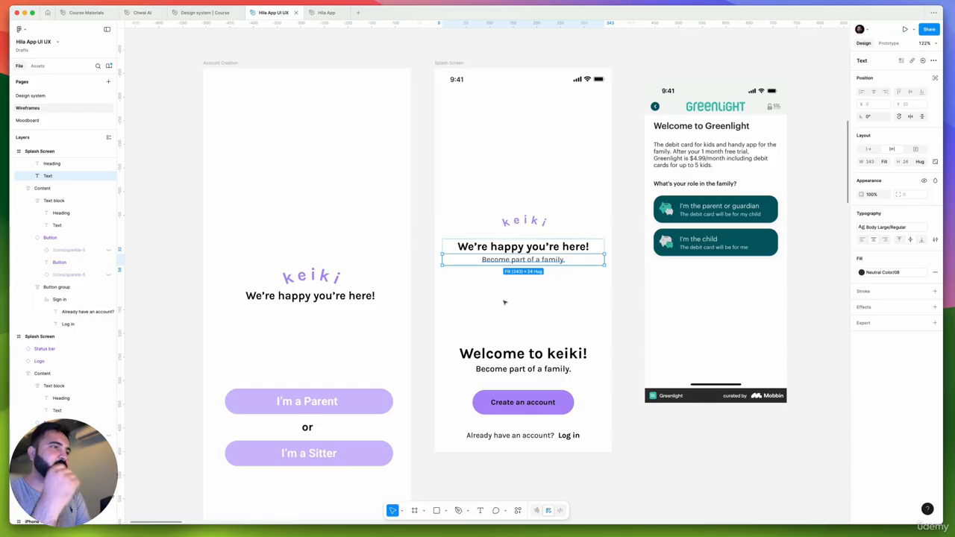
{"action": "left_click", "coordinate": [501, 367]}
{"action": "double_click", "coordinate": [501, 366]}
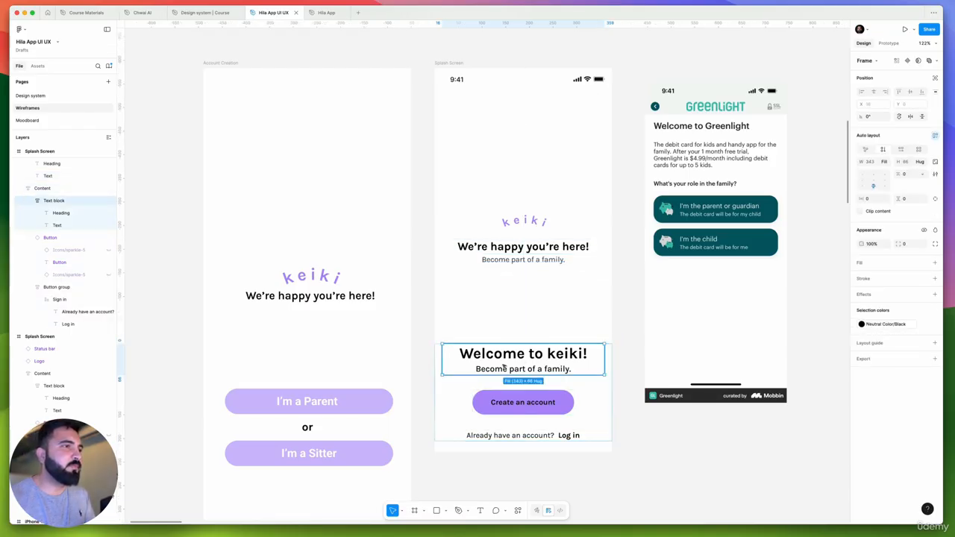
{"action": "left_click", "coordinate": [518, 404]}
{"action": "left_click_drag", "start_coordinate": [516, 396], "coordinate": [516, 295]}
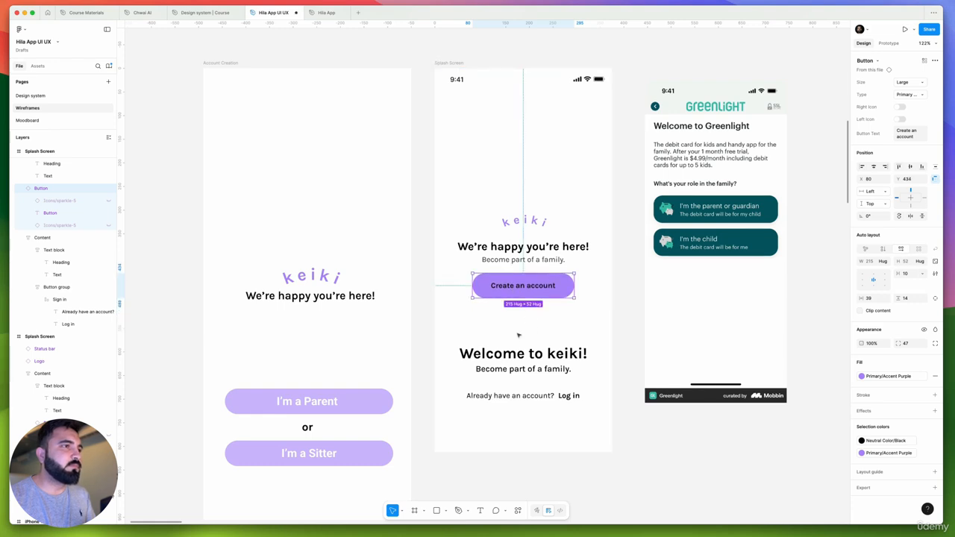
{"action": "left_click", "coordinate": [517, 369]}
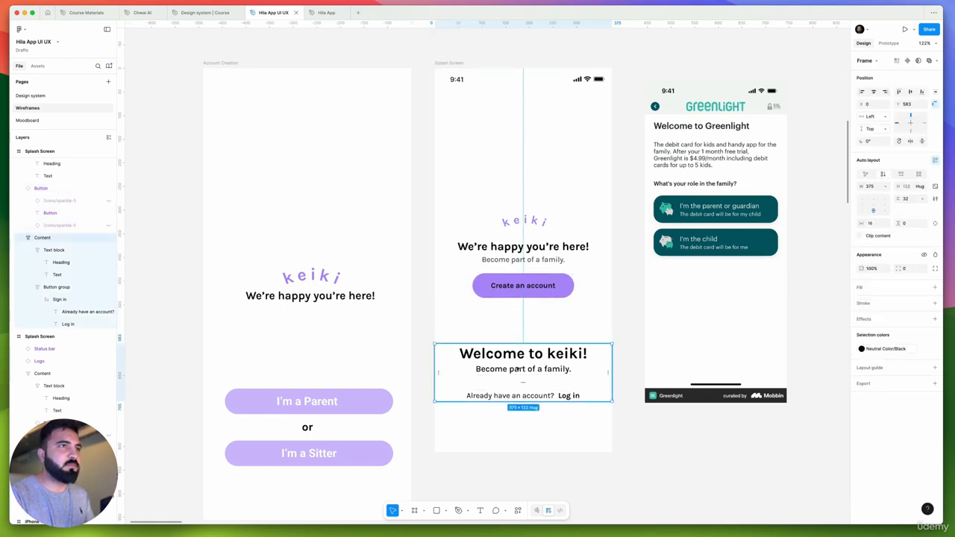
{"action": "key", "text": "Delete"}
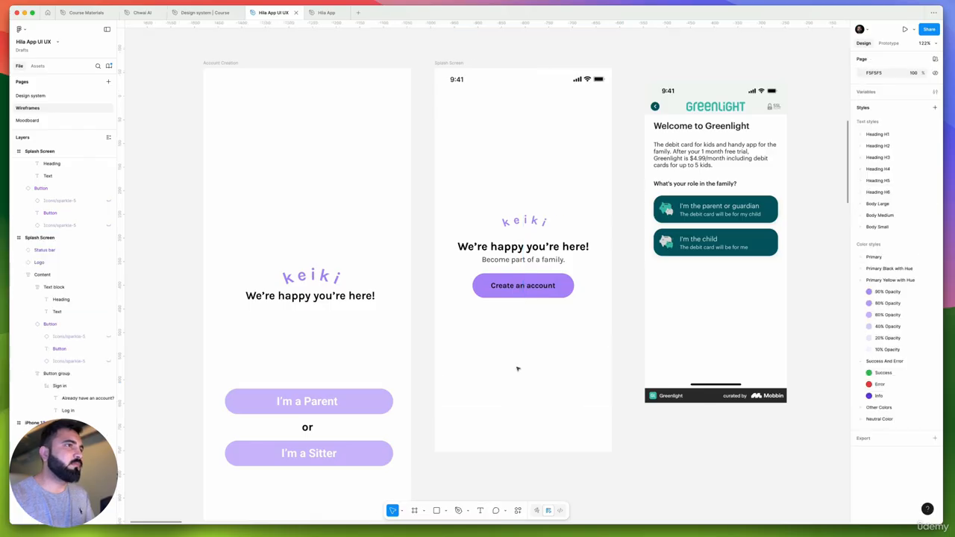
Move the keiki logo on the white copy slightly up, to Y 268
{"action": "scroll", "coordinate": [513, 329], "scroll_direction": "up", "scroll_amount": 3}
{"action": "scroll", "coordinate": [530, 213], "scroll_direction": "up", "scroll_amount": 3}
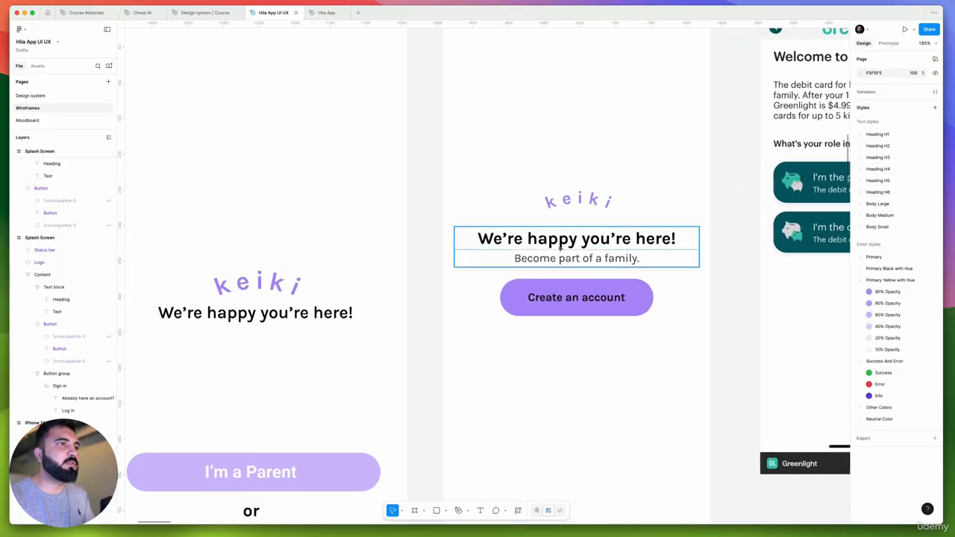
{"action": "left_click", "coordinate": [530, 213]}
{"action": "left_click_drag", "start_coordinate": [545, 225], "coordinate": [547, 219]}
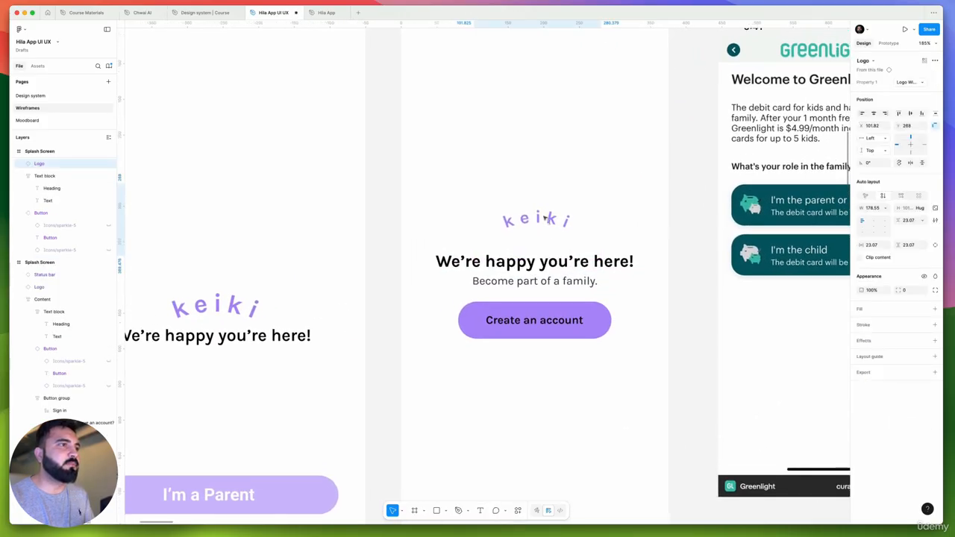
{"action": "scroll", "coordinate": [547, 219], "scroll_direction": "down", "scroll_amount": 5}
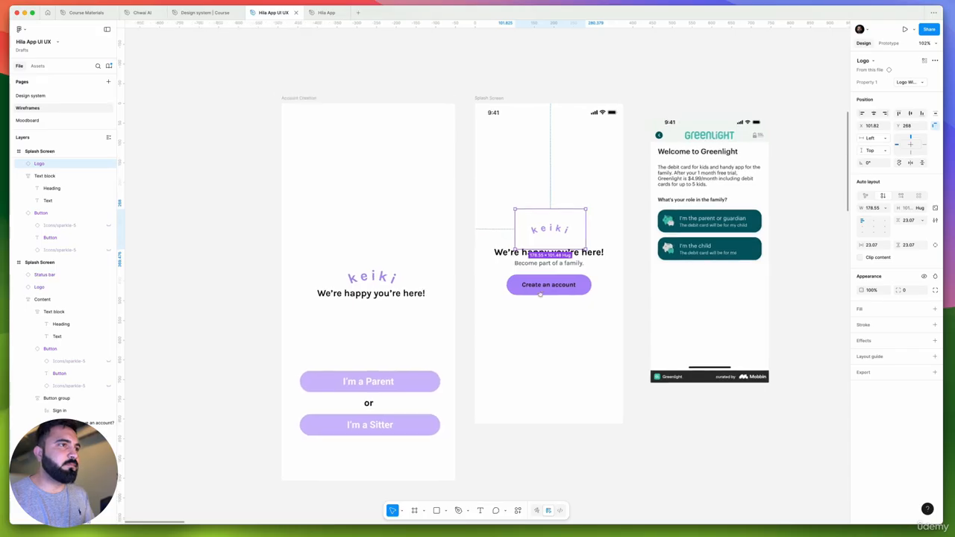
Change the text of the button below the subtitle to "I'm a Parent"
{"action": "left_click_drag", "start_coordinate": [541, 294], "coordinate": [544, 290]}
{"action": "double_click", "coordinate": [552, 282], "text": "super"}
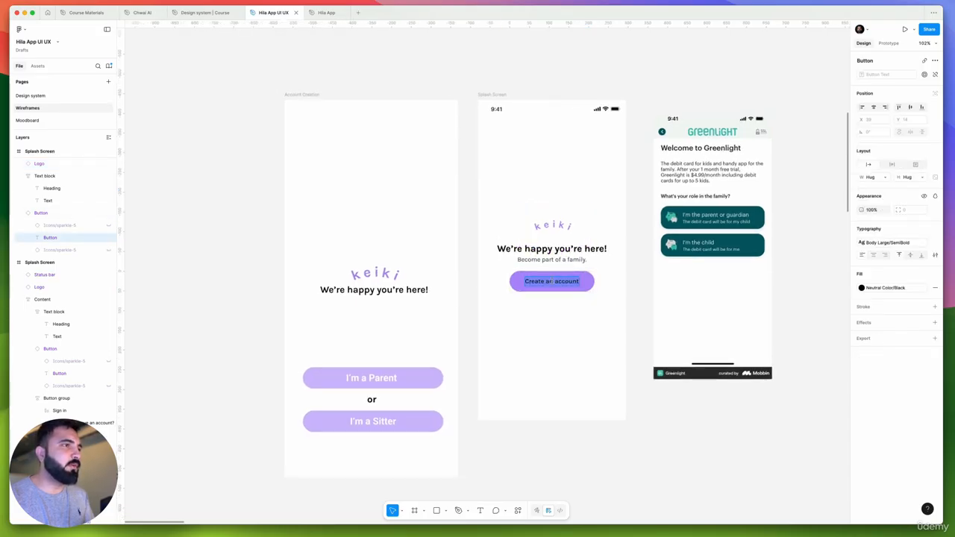
{"action": "key", "text": "BackSpace"}
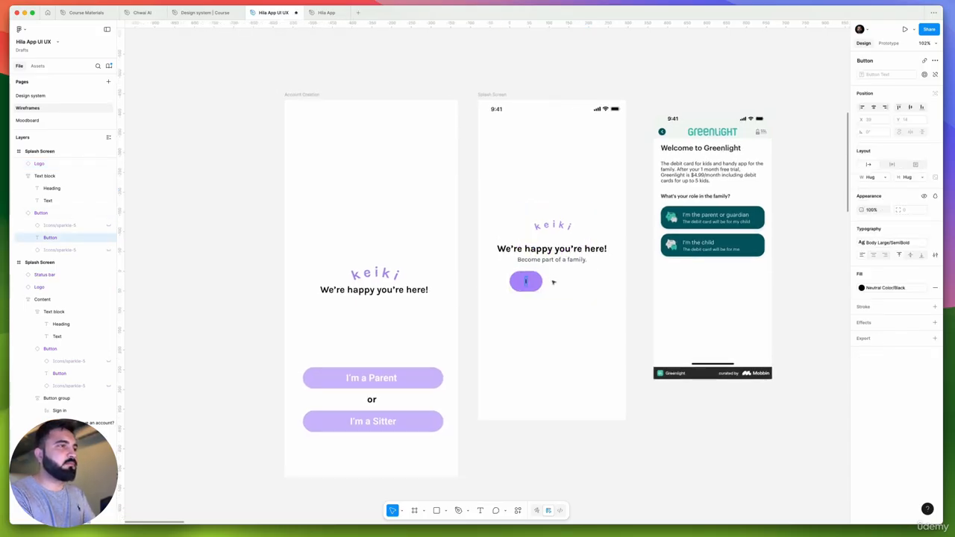
{"action": "type", "text": "I'm a"}
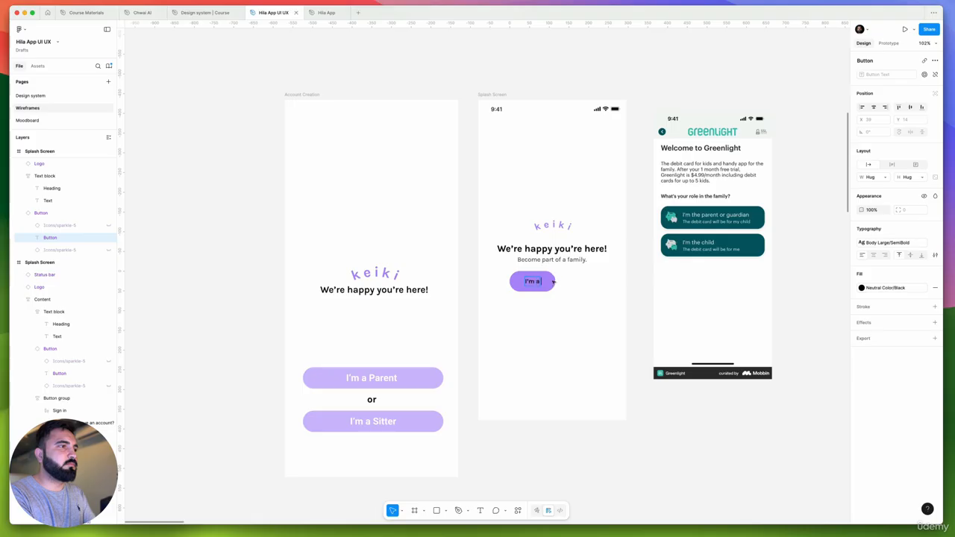
{"action": "type", "text": " Parent"}
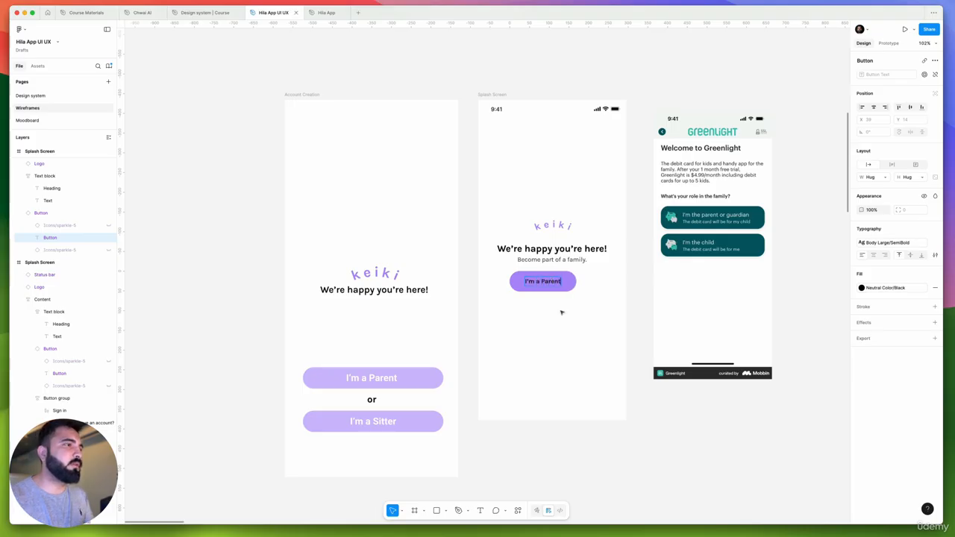
{"action": "key", "text": "Escape"}
Duplicate the "I'm a Parent" button directly below itself and set the type of both buttons to Primary
{"action": "left_click", "coordinate": [571, 288]}
{"action": "left_click_drag", "start_coordinate": [556, 282], "coordinate": [561, 312], "text": "alt"}
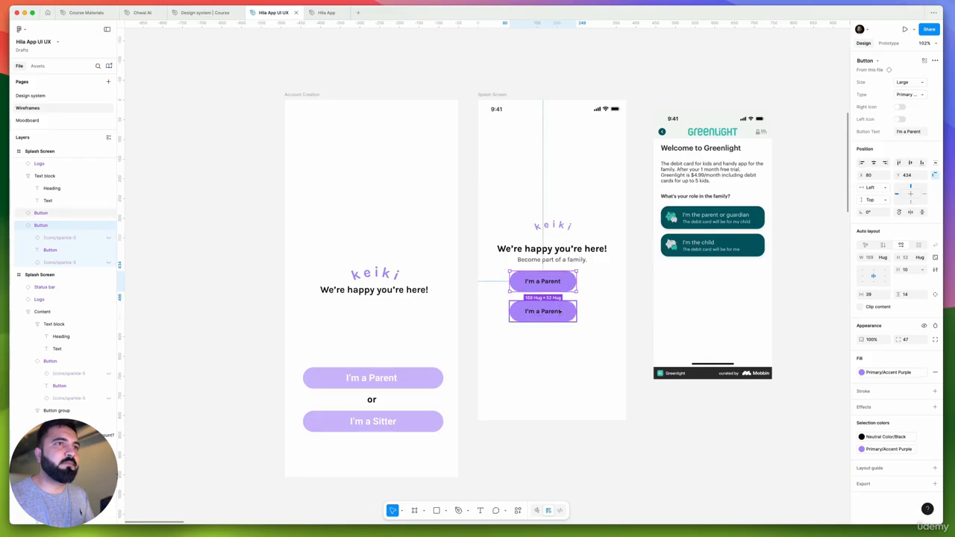
{"action": "left_click", "coordinate": [560, 312], "text": "shift"}
{"action": "left_click", "coordinate": [908, 94]}
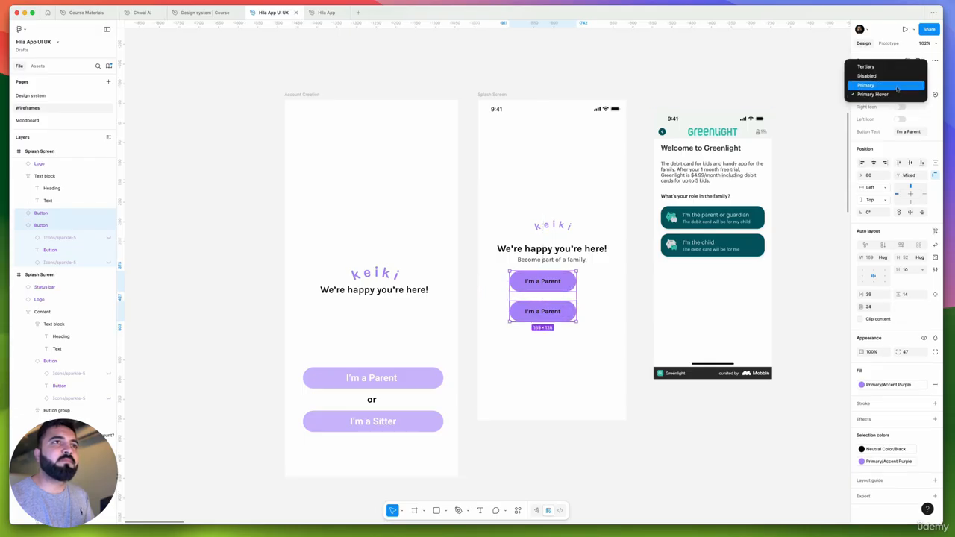
{"action": "left_click", "coordinate": [889, 85]}
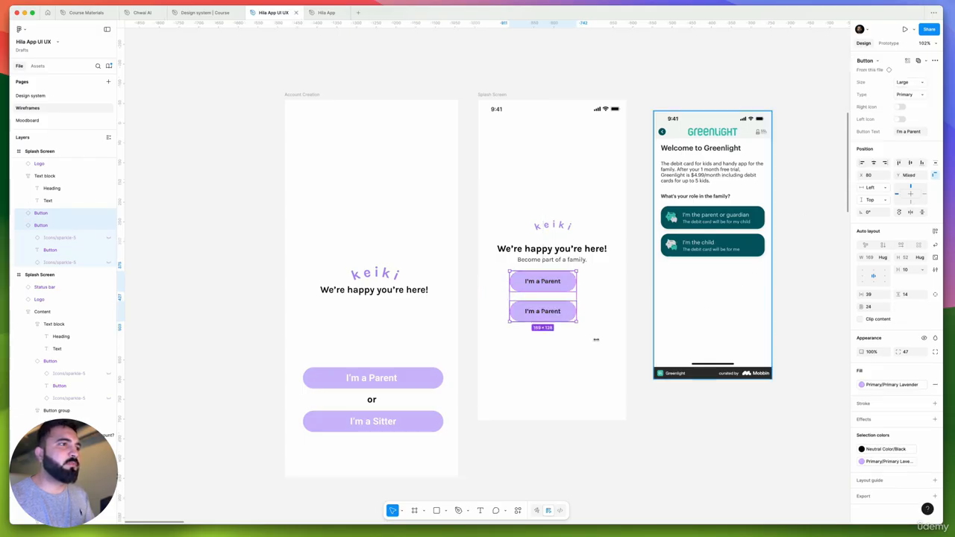
Turn on the left icon for both "I'm a Parent" buttons, keeping the right icon off
{"action": "scroll", "coordinate": [545, 292], "scroll_direction": "up", "scroll_amount": 4}
{"action": "scroll", "coordinate": [546, 292], "scroll_direction": "up", "scroll_amount": 1}
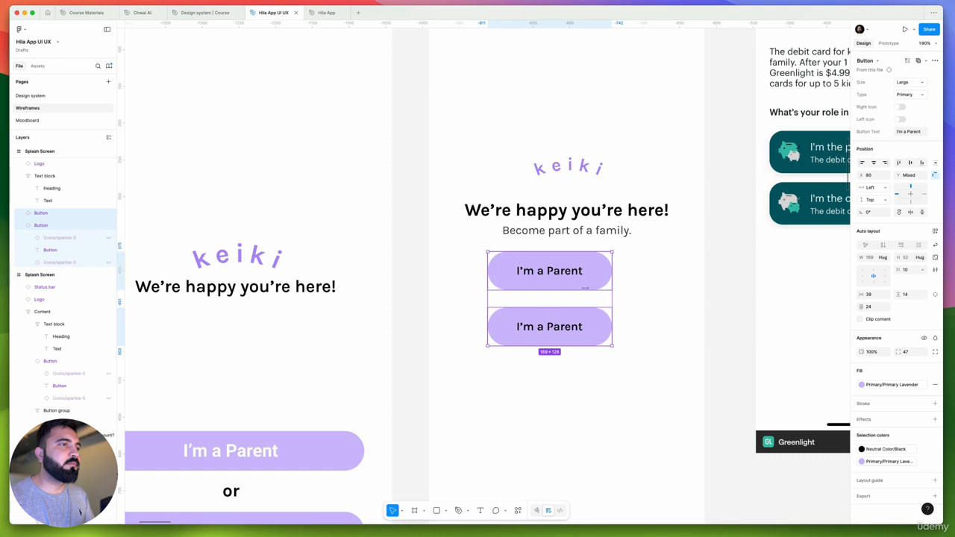
{"action": "scroll", "coordinate": [585, 288], "scroll_direction": "down", "scroll_amount": 5}
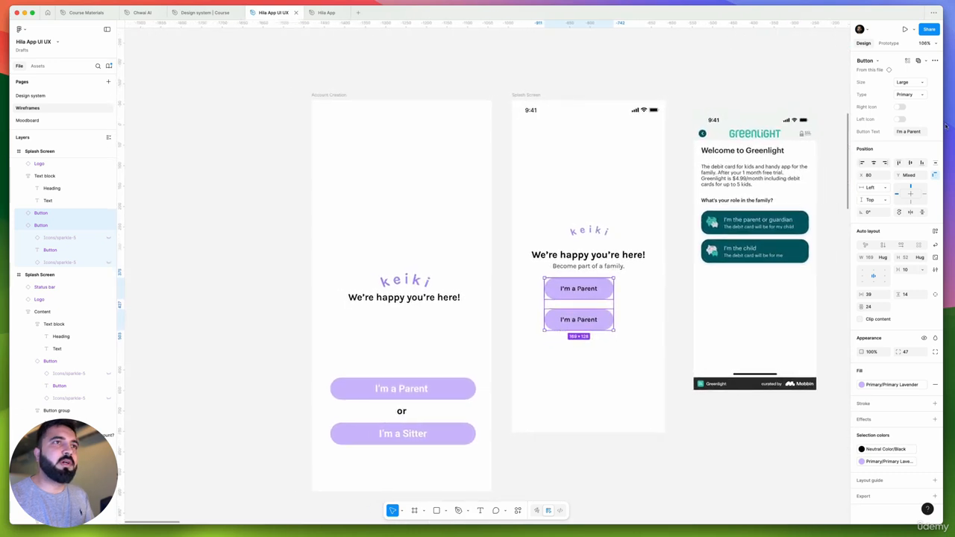
{"action": "left_click", "coordinate": [900, 108]}
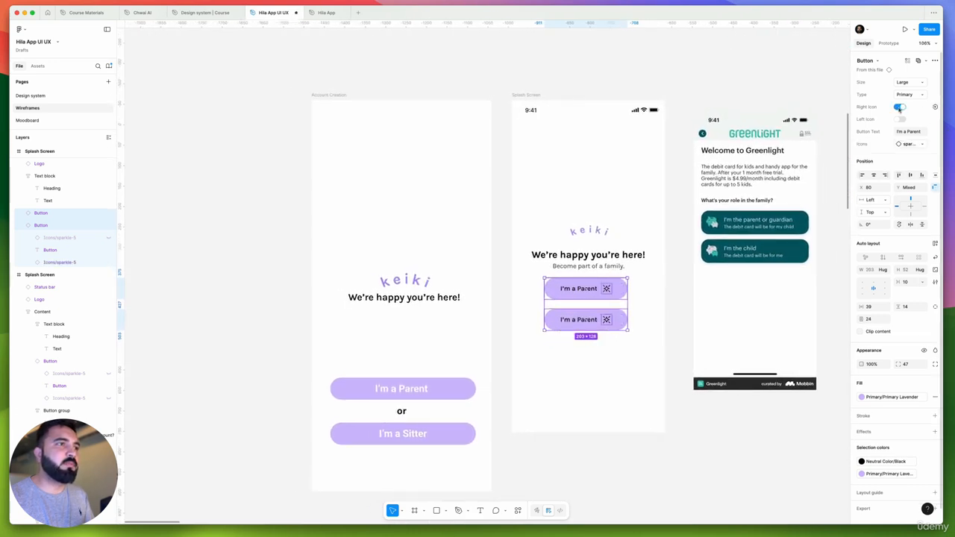
{"action": "left_click", "coordinate": [900, 108]}
{"action": "left_click", "coordinate": [900, 119]}
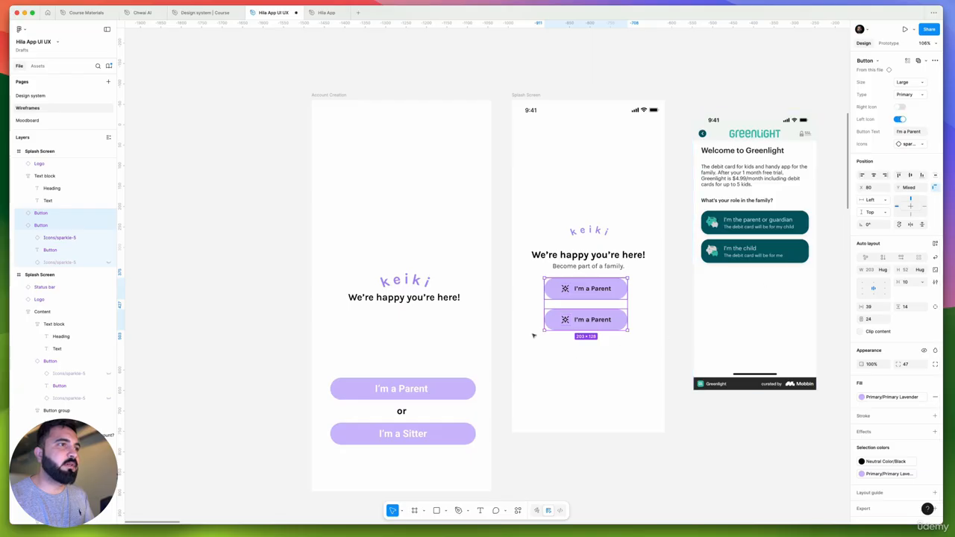
Change the text of the lower button to "I'm a Sitter"
{"action": "scroll", "coordinate": [533, 333], "scroll_direction": "up", "scroll_amount": 2}
{"action": "scroll", "coordinate": [591, 307], "scroll_direction": "up", "scroll_amount": 1}
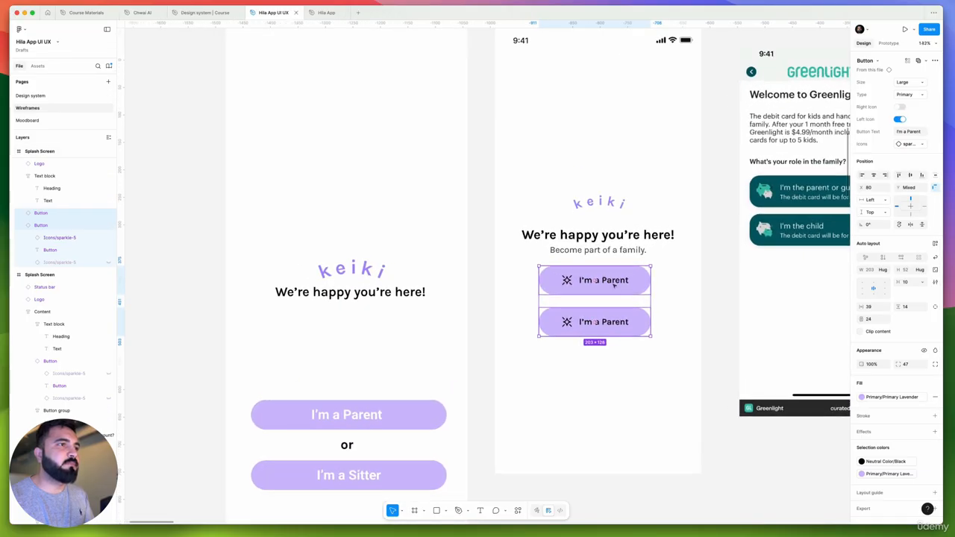
{"action": "scroll", "coordinate": [616, 318], "scroll_direction": "down", "scroll_amount": 2}
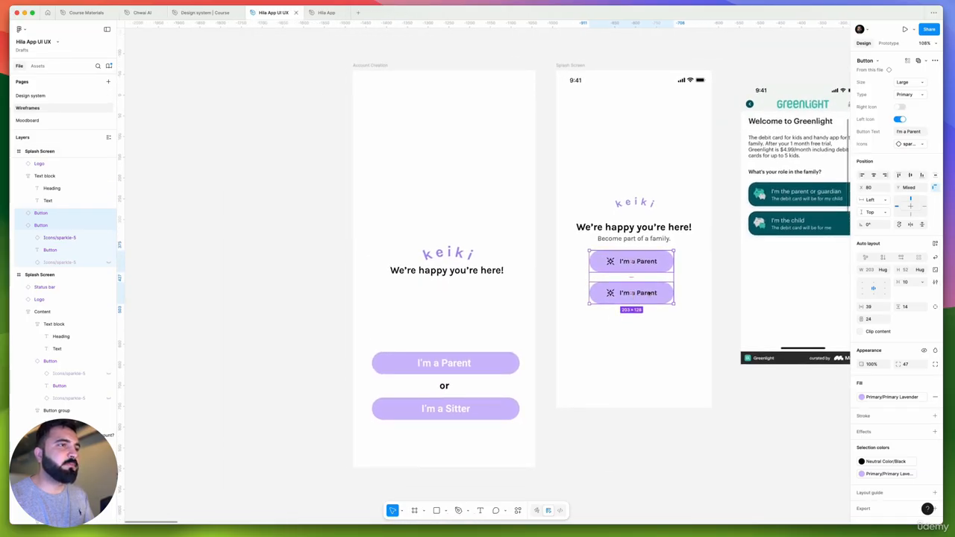
{"action": "double_click", "coordinate": [649, 293]}
{"action": "double_click", "coordinate": [649, 293]}
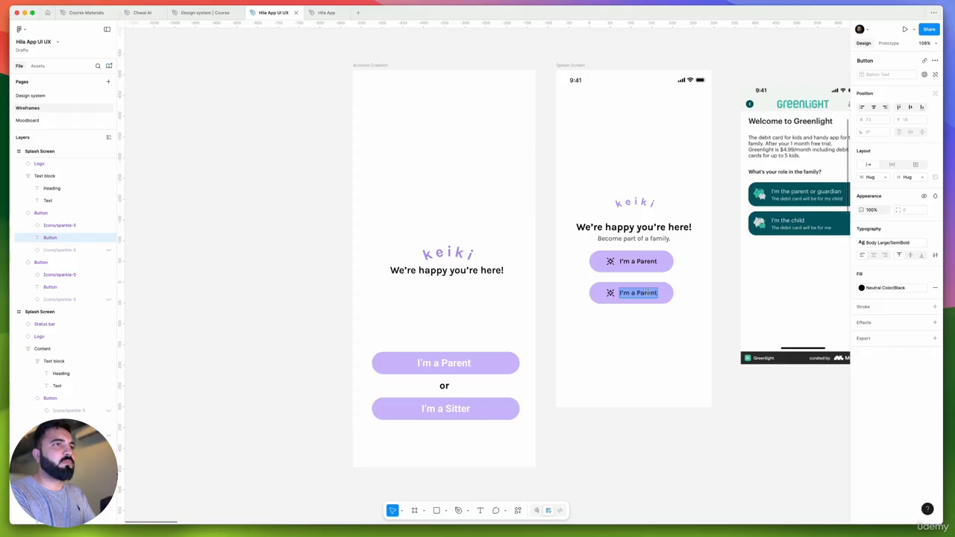
{"action": "key", "text": "BackSpace"}
{"action": "type", "text": "I am"}
{"action": "key", "text": "BackSpace"}
{"action": "key", "text": "BackSpace"}
{"action": "key", "text": "BackSpace"}
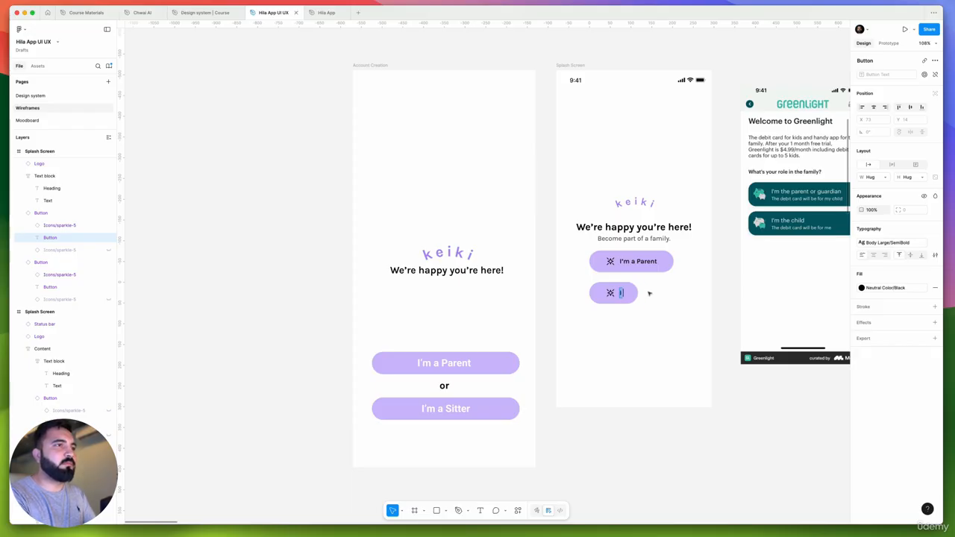
{"action": "type", "text": "'m a"}
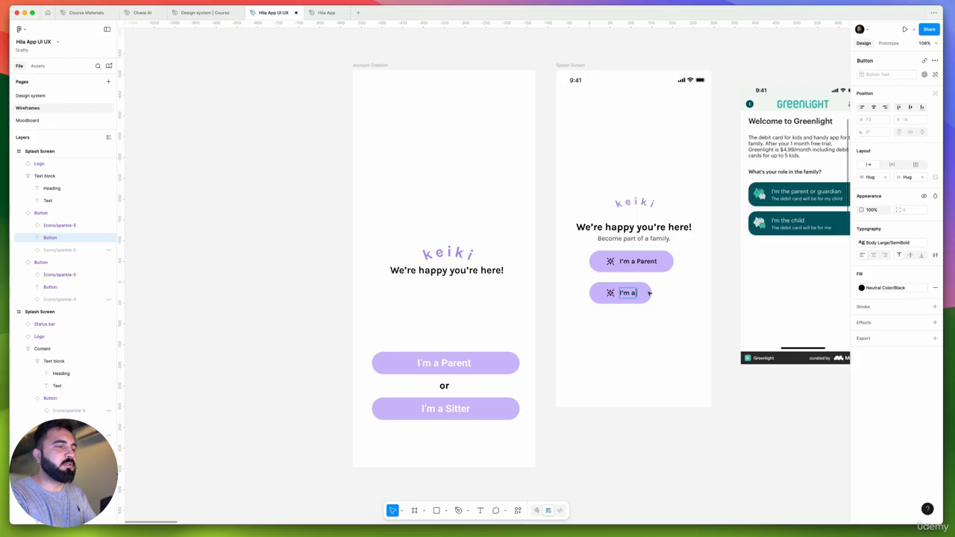
{"action": "type", "text": " Sitter"}
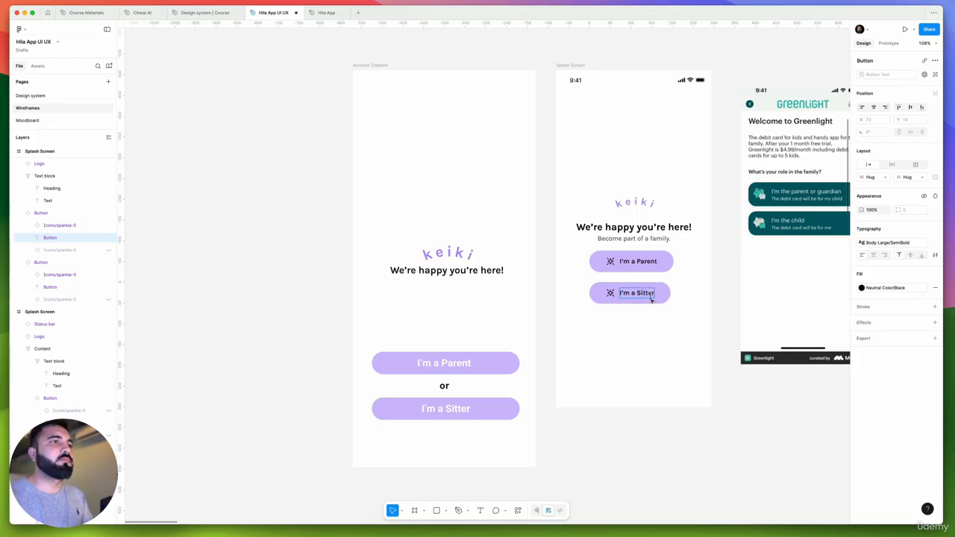
{"action": "left_click", "coordinate": [689, 318]}
Select the "I'm a Parent" and "I'm a Sitter" buttons and move them down together for a larger gap below the subtitle
{"action": "scroll", "coordinate": [654, 290], "scroll_direction": "up", "scroll_amount": 5}
{"action": "left_click", "coordinate": [664, 297]}
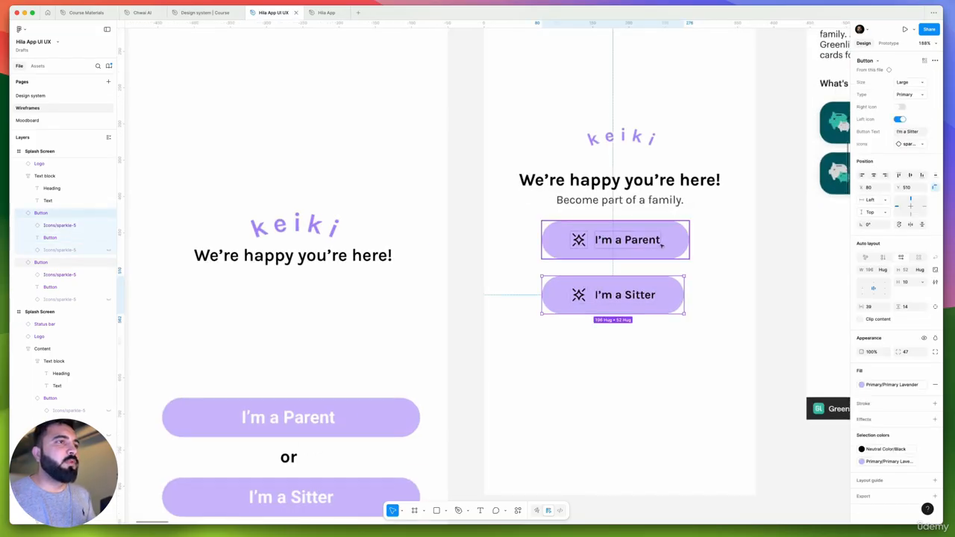
{"action": "left_click", "coordinate": [662, 245], "text": "shift"}
{"action": "left_click_drag", "start_coordinate": [642, 293], "coordinate": [477, 303]}
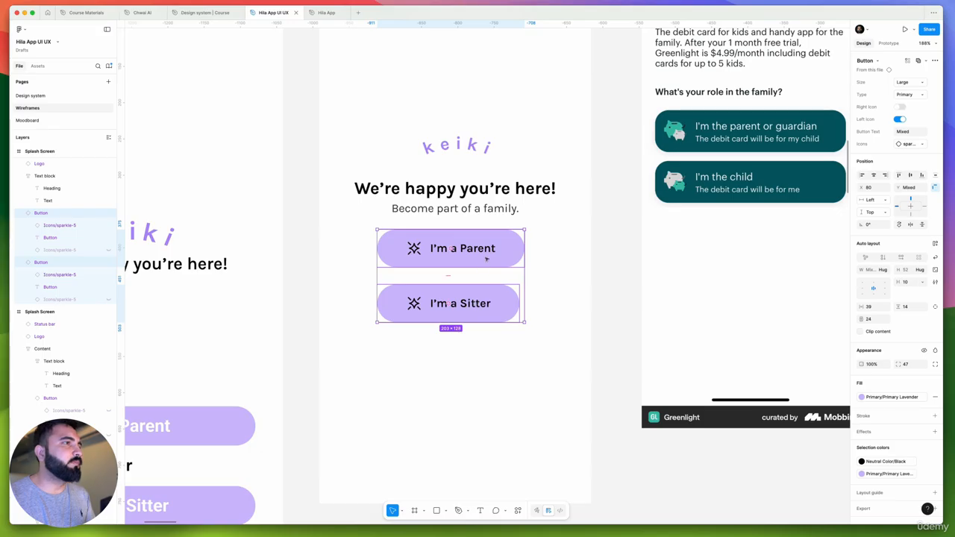
{"action": "scroll", "coordinate": [482, 254], "scroll_direction": "down", "scroll_amount": 5}
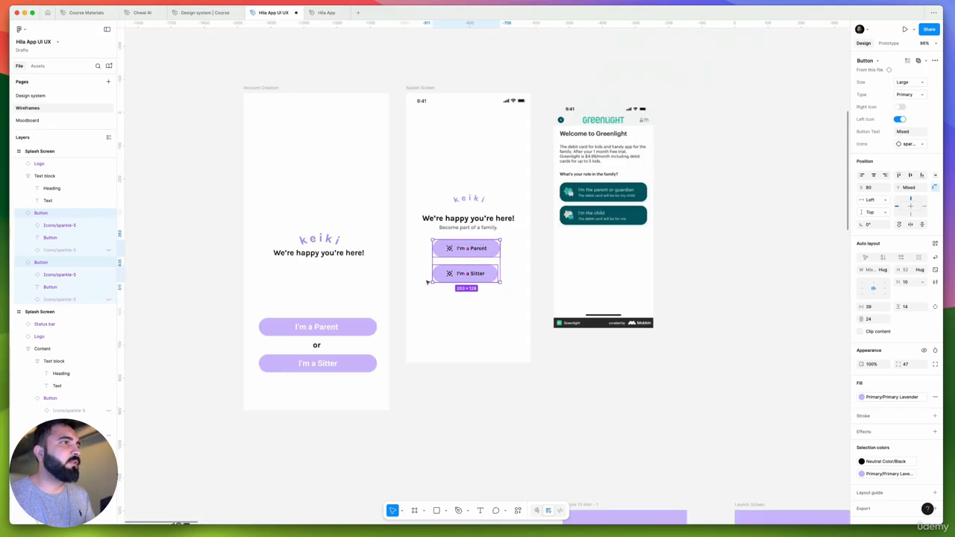
{"action": "scroll", "coordinate": [433, 284], "scroll_direction": "left", "scroll_amount": 3}
{"action": "scroll", "coordinate": [515, 265], "scroll_direction": "up", "scroll_amount": 5}
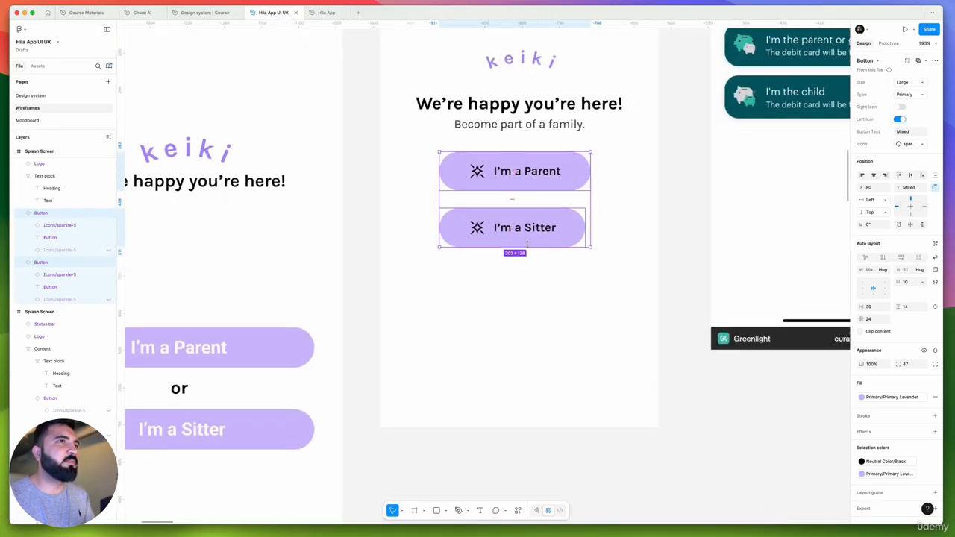
{"action": "scroll", "coordinate": [527, 247], "scroll_direction": "up", "scroll_amount": 2}
{"action": "scroll", "coordinate": [527, 254], "scroll_direction": "down", "scroll_amount": 1}
{"action": "scroll", "coordinate": [528, 269], "scroll_direction": "up", "scroll_amount": 4}
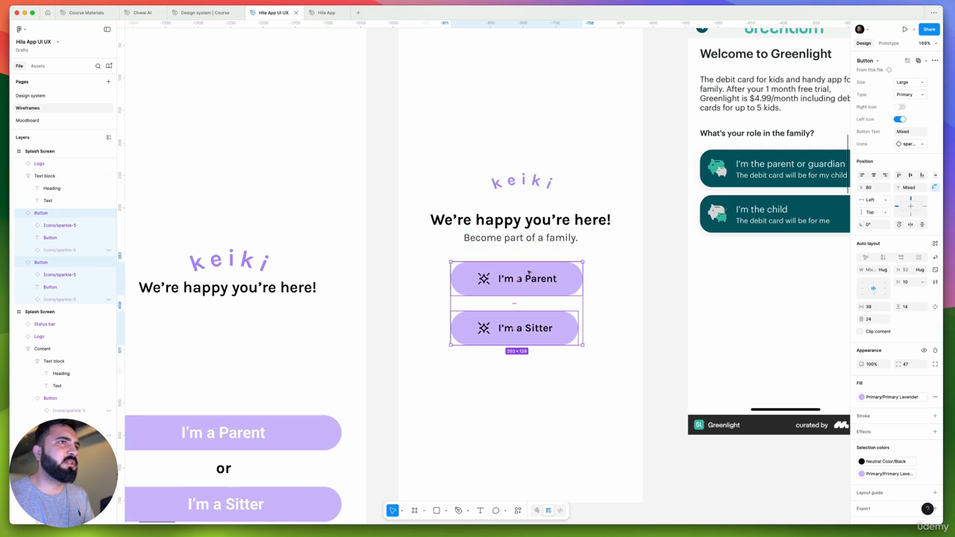
{"action": "left_click_drag", "start_coordinate": [528, 273], "coordinate": [526, 302]}
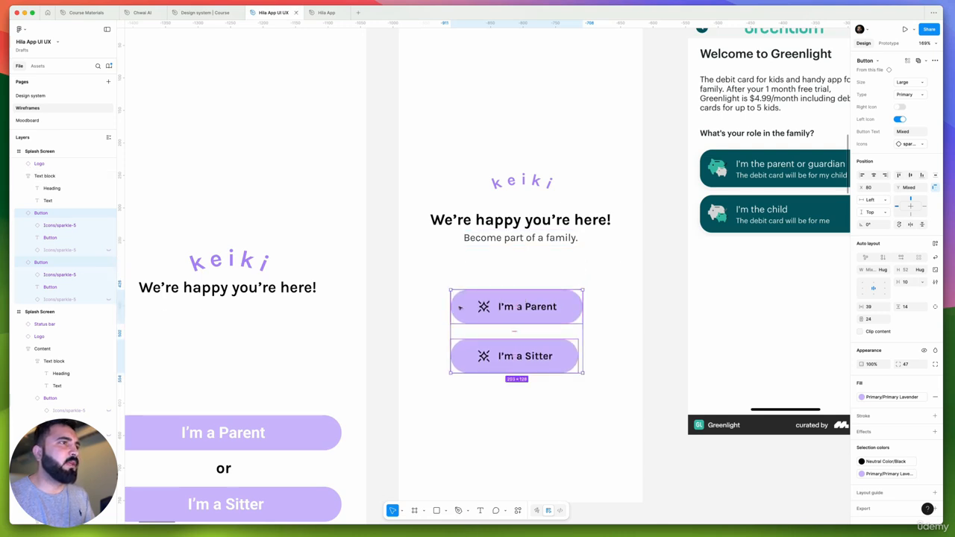
{"action": "left_click_drag", "start_coordinate": [444, 314], "coordinate": [418, 319]}
{"action": "key", "text": "super+z"}
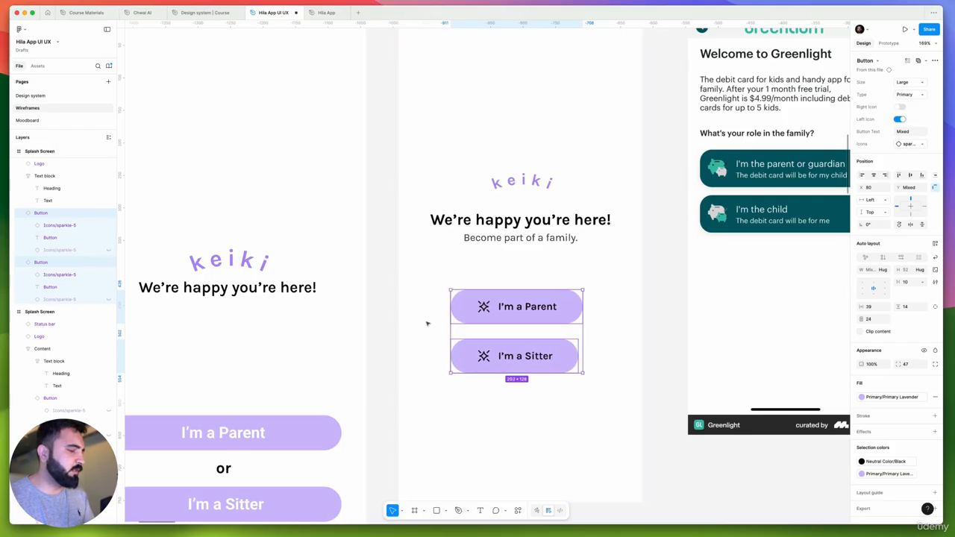
Wrap the "I'm a Parent" and "I'm a Sitter" buttons in an auto layout frame with a gap of 16 and horizontal padding of 16
{"action": "key", "text": "shift+a"}
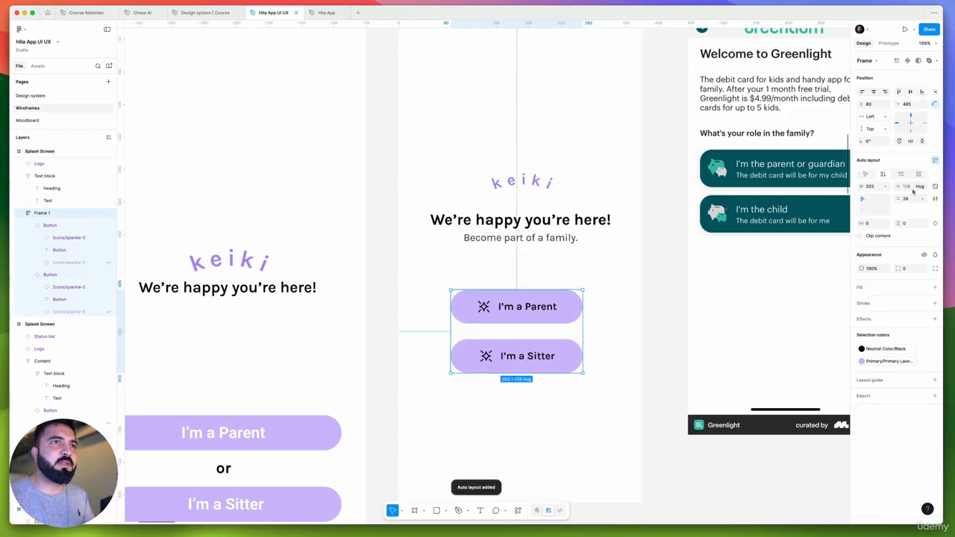
{"action": "type", "text": "18"}
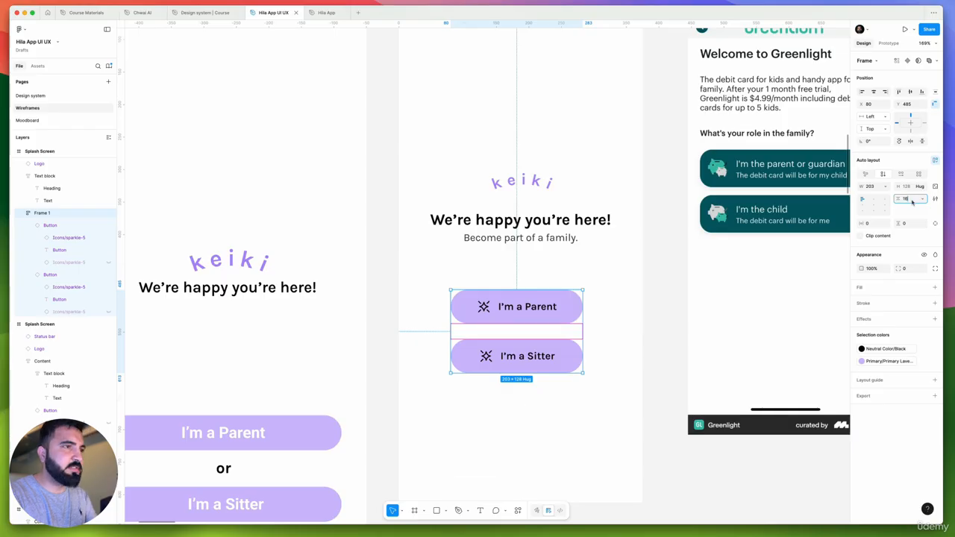
{"action": "key", "text": "Return"}
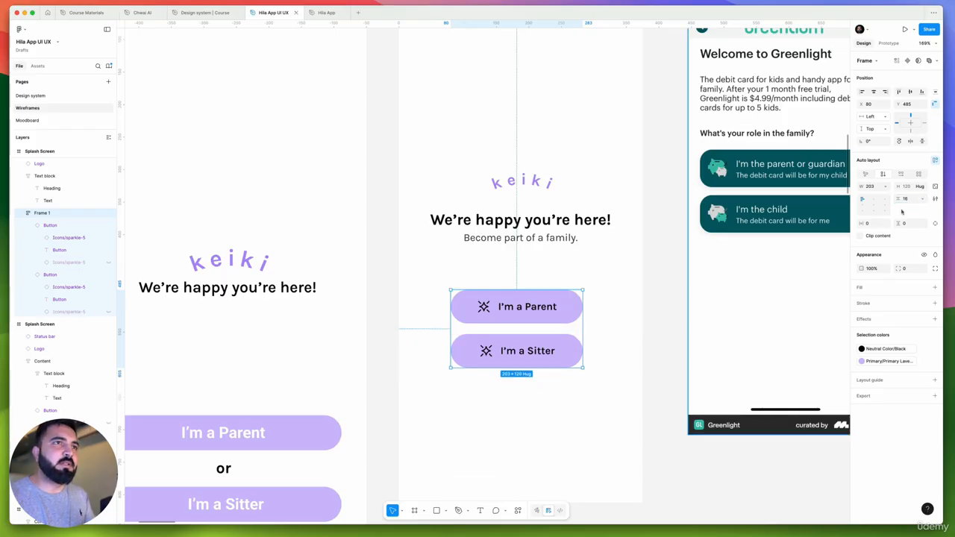
{"action": "left_click", "coordinate": [873, 224]}
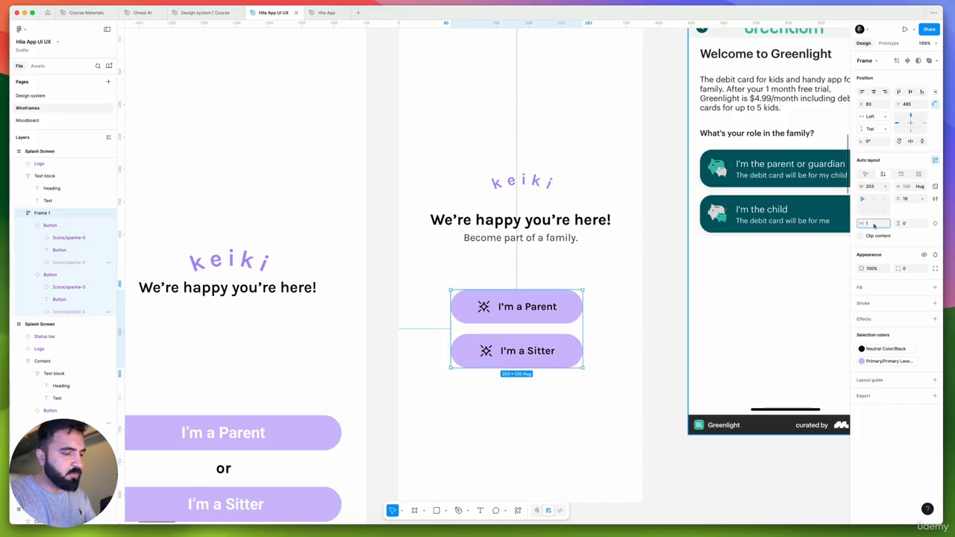
{"action": "type", "text": "16"}
{"action": "key", "text": "Return"}
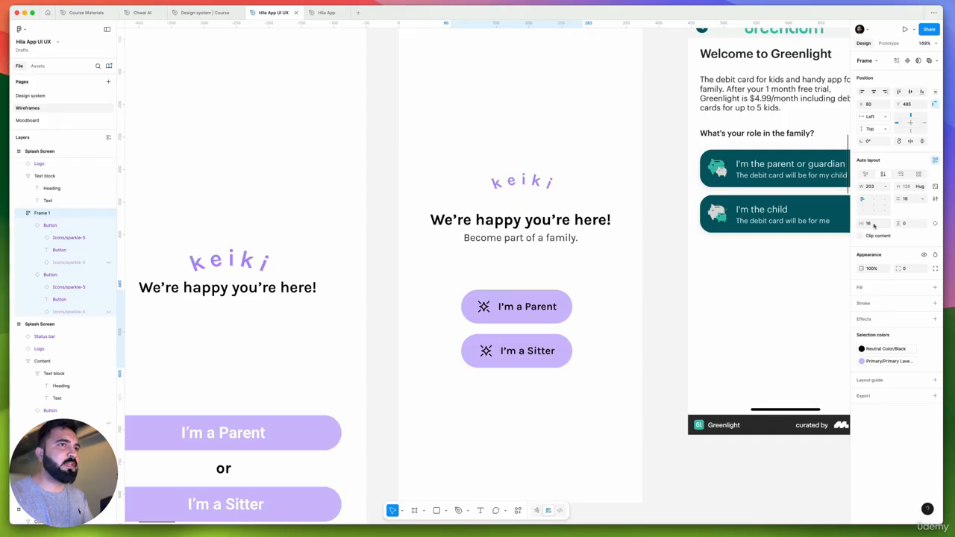
Stretch the buttons frame to the full 375 screen width and move it up to Y 440, just below the subtitle
{"action": "left_click_drag", "start_coordinate": [582, 313], "coordinate": [642, 311]}
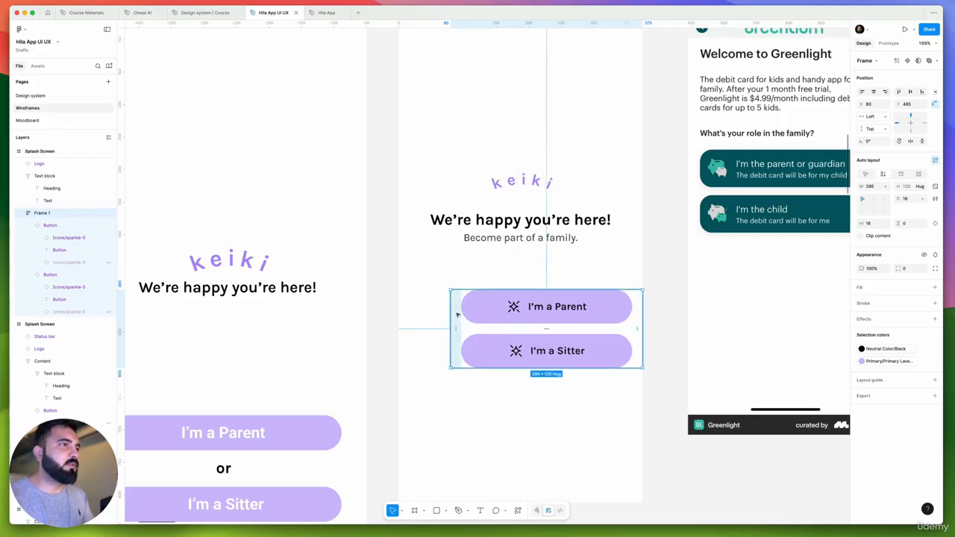
{"action": "left_click_drag", "start_coordinate": [453, 314], "coordinate": [400, 316]}
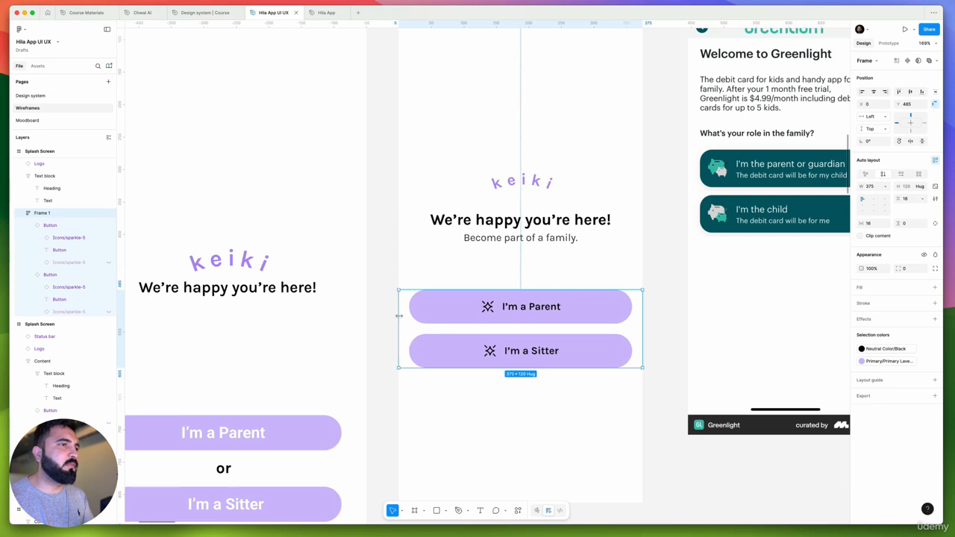
{"action": "left_click_drag", "start_coordinate": [533, 306], "coordinate": [539, 278]}
{"action": "scroll", "coordinate": [589, 298], "scroll_direction": "down", "scroll_amount": 5}
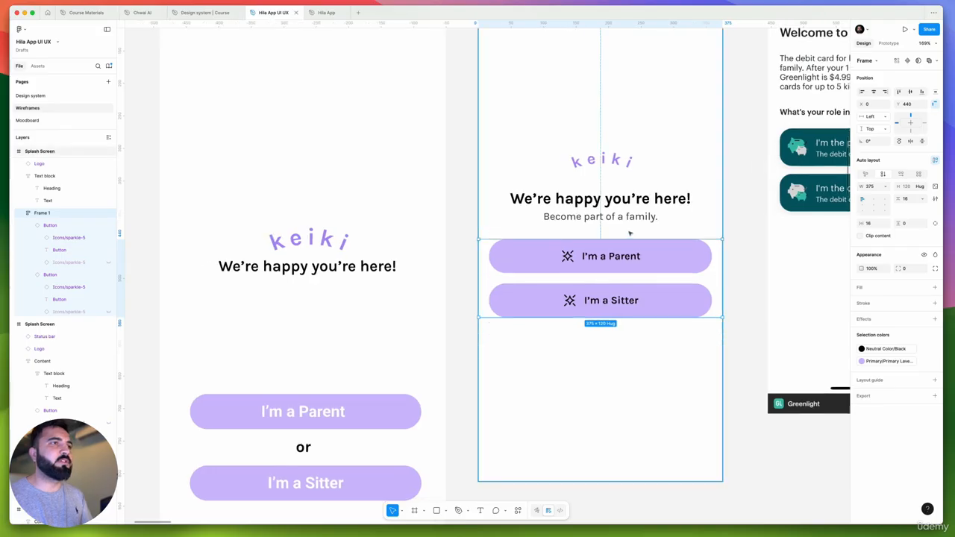
Combine the keiki logo and the text block into one auto layout frame with horizontal padding of 16
{"action": "scroll", "coordinate": [610, 262], "scroll_direction": "up", "scroll_amount": 5}
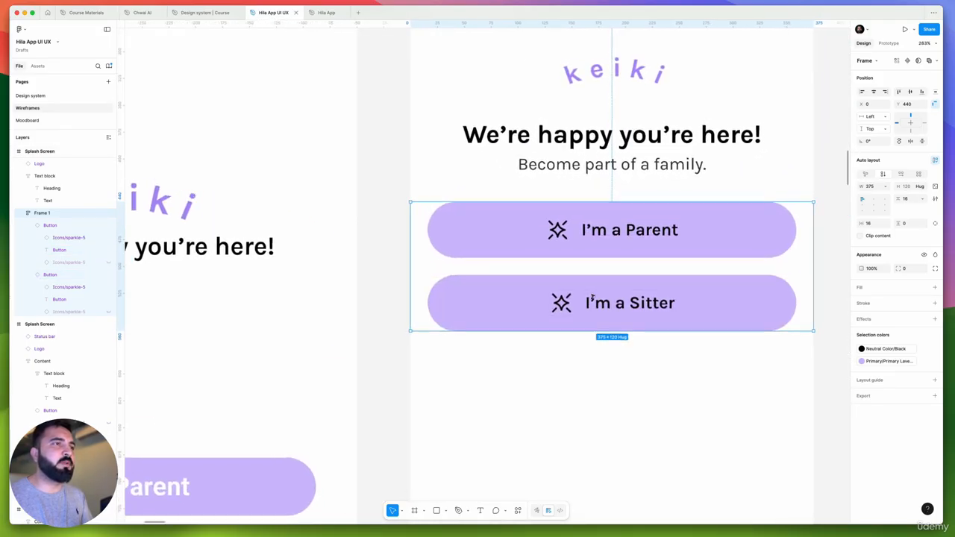
{"action": "scroll", "coordinate": [599, 252], "scroll_direction": "down", "scroll_amount": 3}
{"action": "left_click", "coordinate": [620, 211]}
{"action": "left_click", "coordinate": [618, 159]}
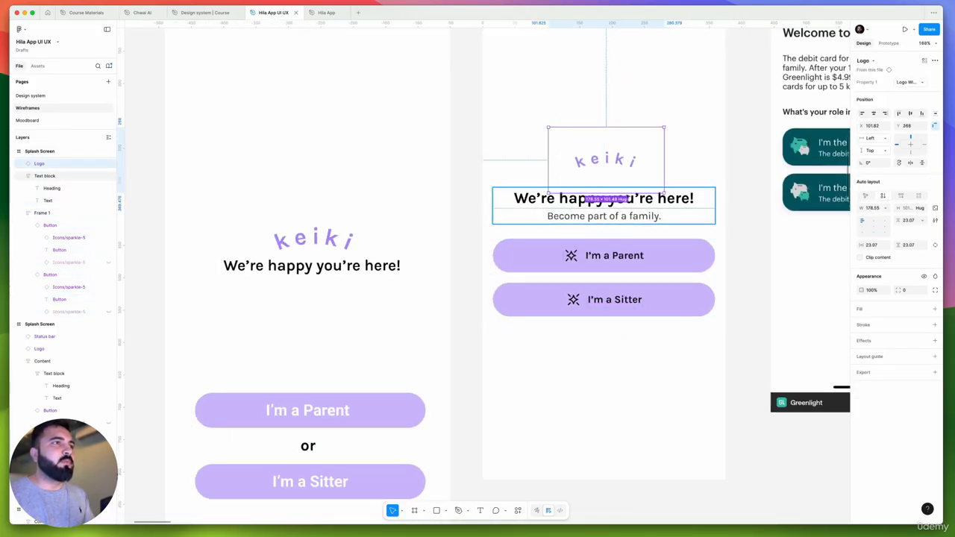
{"action": "scroll", "coordinate": [618, 161], "scroll_direction": "up", "scroll_amount": 3}
{"action": "left_click", "coordinate": [619, 210], "text": "shift"}
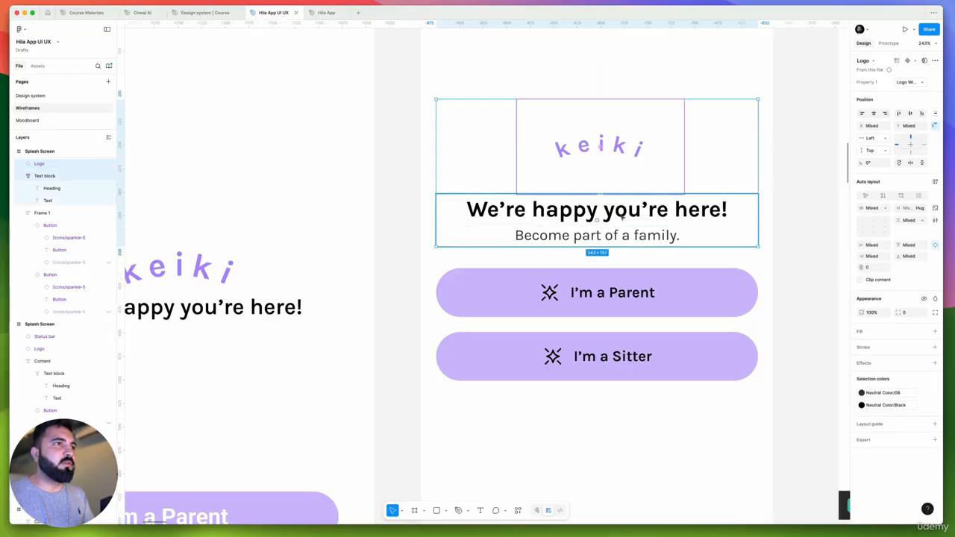
{"action": "key", "text": "shift+a"}
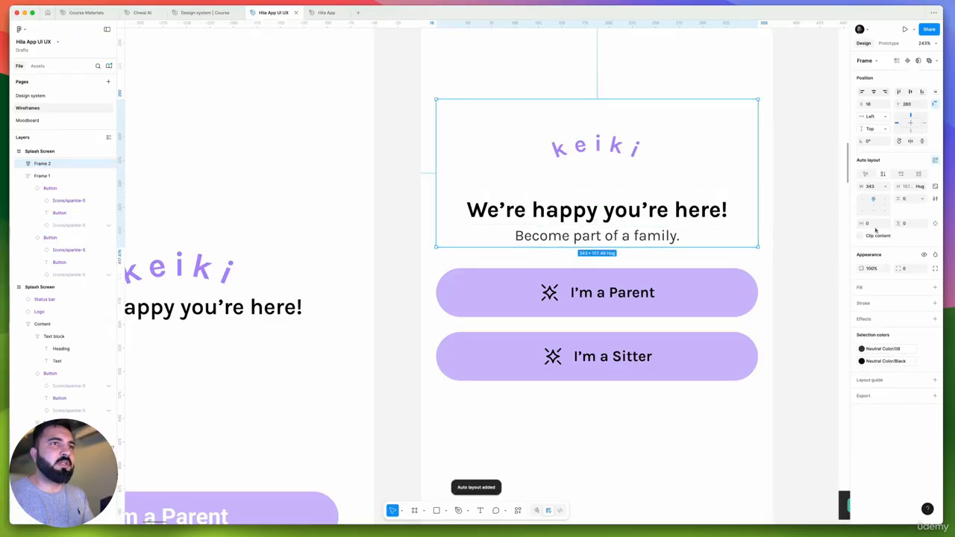
{"action": "left_click", "coordinate": [884, 227]}
{"action": "type", "text": "1"}
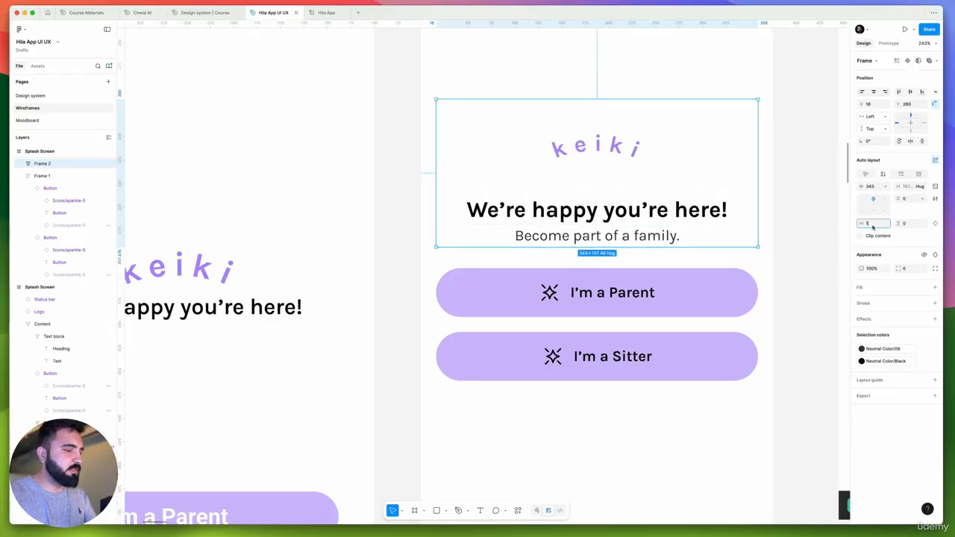
{"action": "type", "text": "6"}
{"action": "key", "text": "Return"}
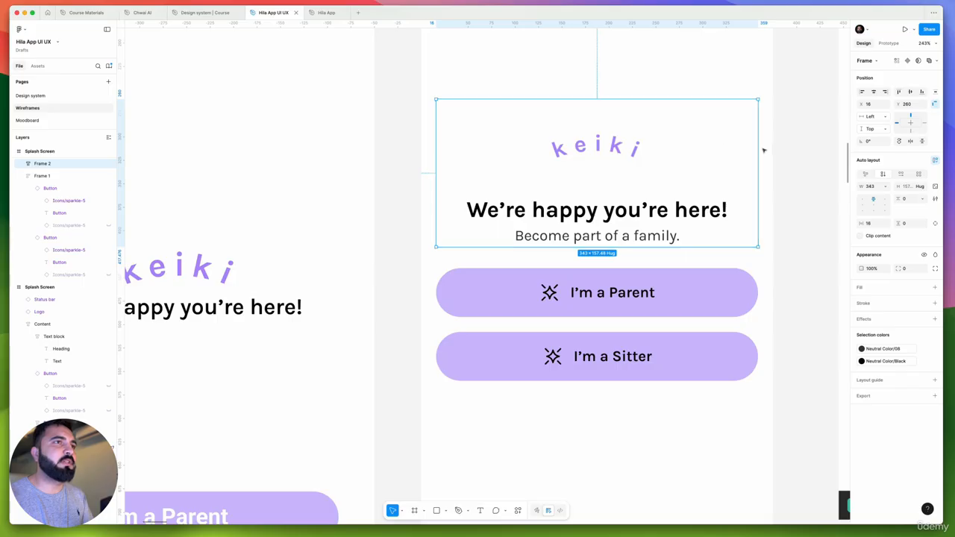
Stretch the logo and text frame to both screen edges, making it 375 wide
{"action": "left_click_drag", "start_coordinate": [759, 149], "coordinate": [774, 148]}
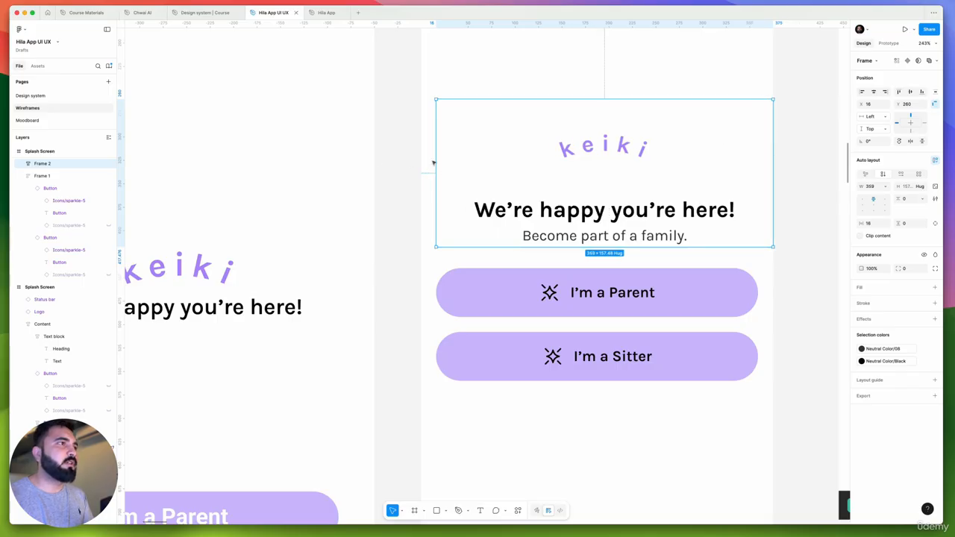
{"action": "left_click_drag", "start_coordinate": [433, 160], "coordinate": [423, 161]}
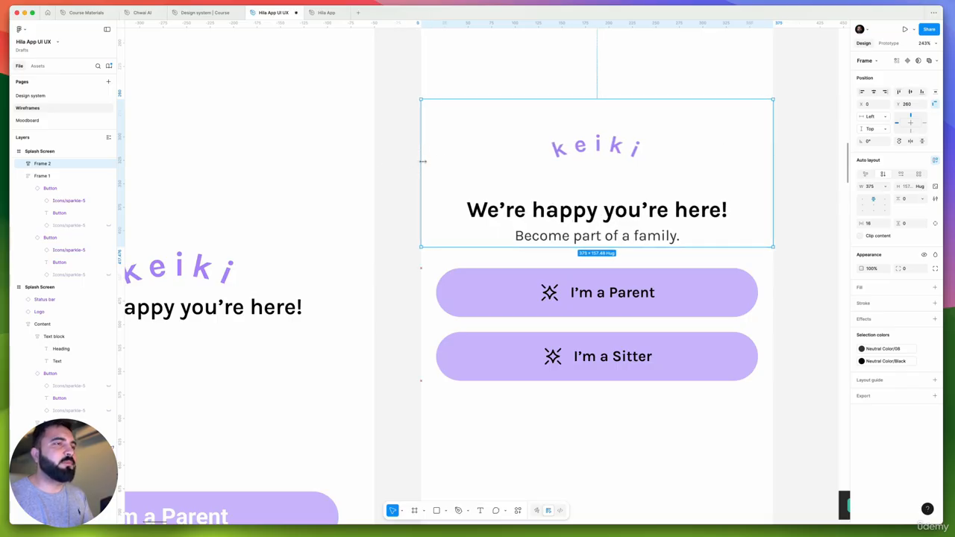
{"action": "scroll", "coordinate": [499, 150], "scroll_direction": "down", "scroll_amount": 5}
{"action": "left_click", "coordinate": [670, 160]}
Change the subtitle below "We're happy you're here!" to "What's your role"
{"action": "scroll", "coordinate": [717, 224], "scroll_direction": "left", "scroll_amount": 2}
{"action": "scroll", "coordinate": [717, 224], "scroll_direction": "up", "scroll_amount": 1}
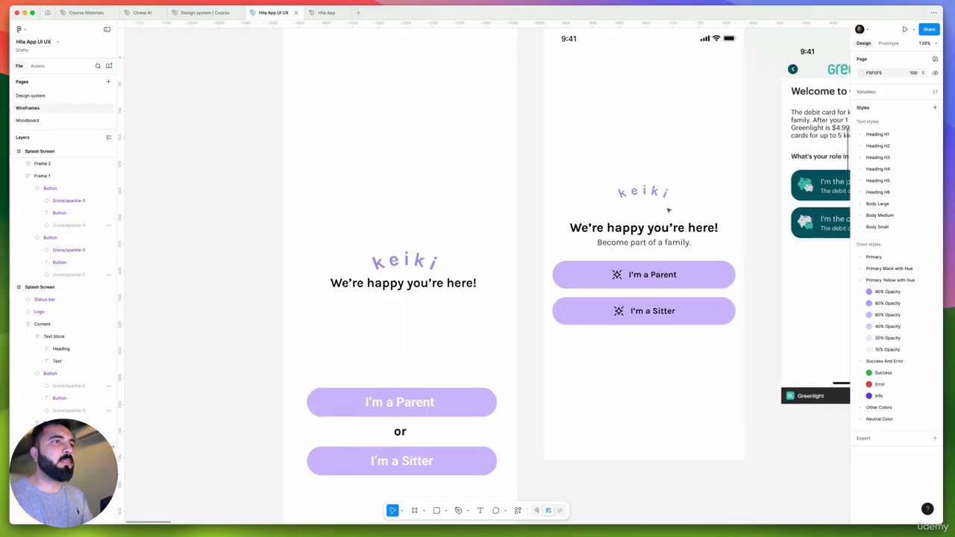
{"action": "scroll", "coordinate": [668, 211], "scroll_direction": "down", "scroll_amount": 2}
{"action": "left_click", "coordinate": [624, 232]}
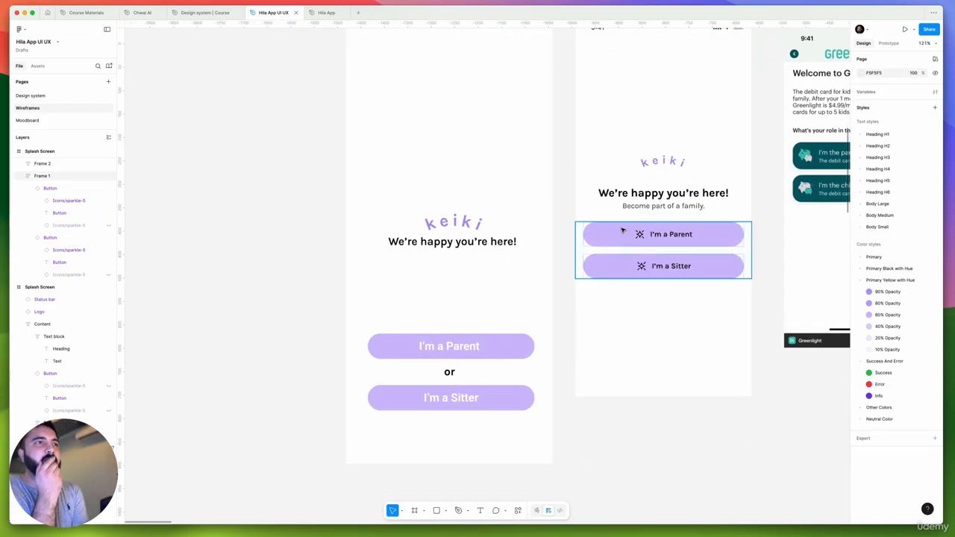
{"action": "scroll", "coordinate": [625, 230], "scroll_direction": "right", "scroll_amount": 3}
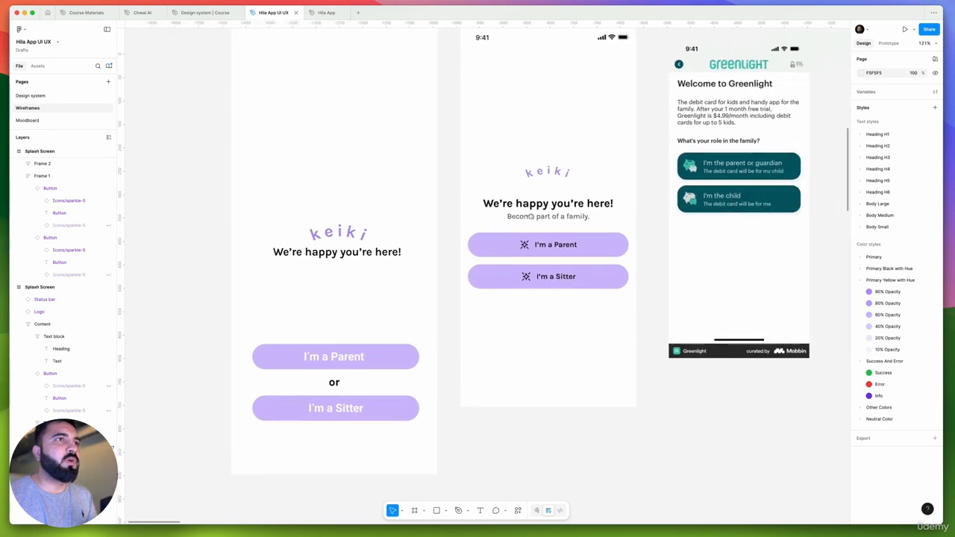
{"action": "scroll", "coordinate": [535, 220], "scroll_direction": "up", "scroll_amount": 3}
{"action": "double_click", "coordinate": [550, 216]}
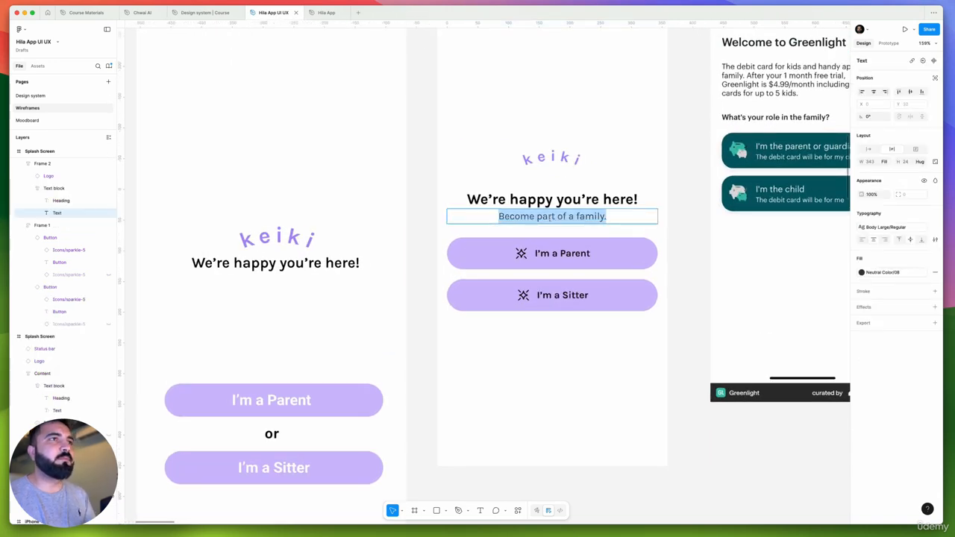
{"action": "type", "text": "What"}
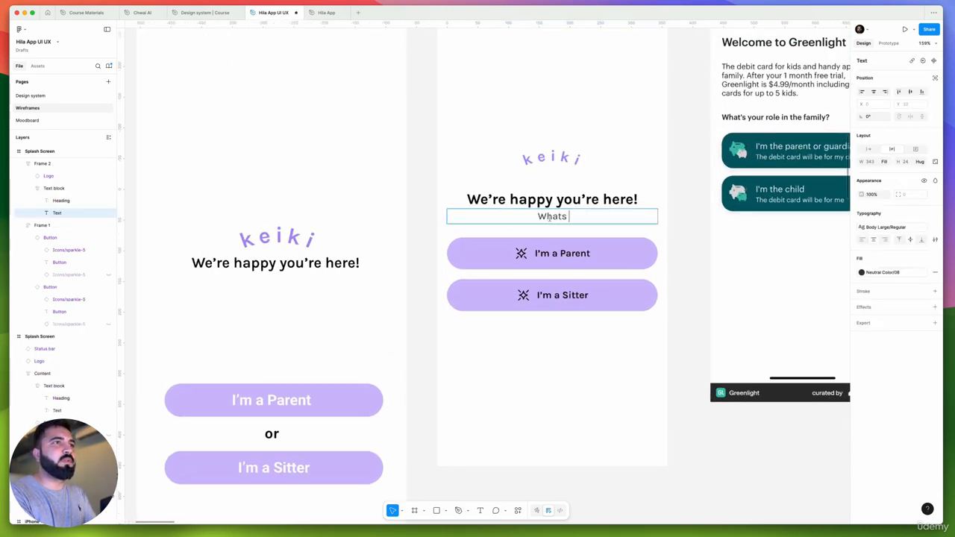
{"action": "type", "text": "'s your "}
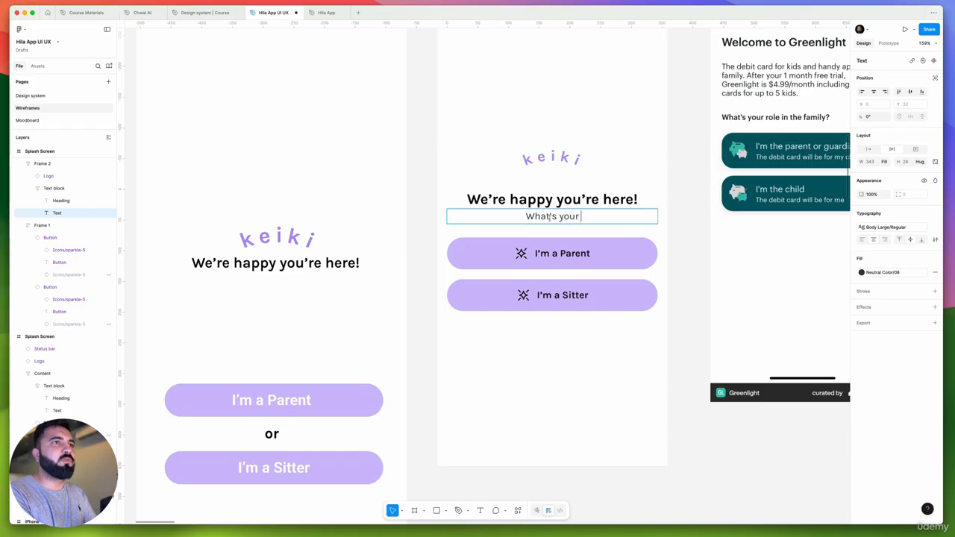
{"action": "type", "text": "role"}
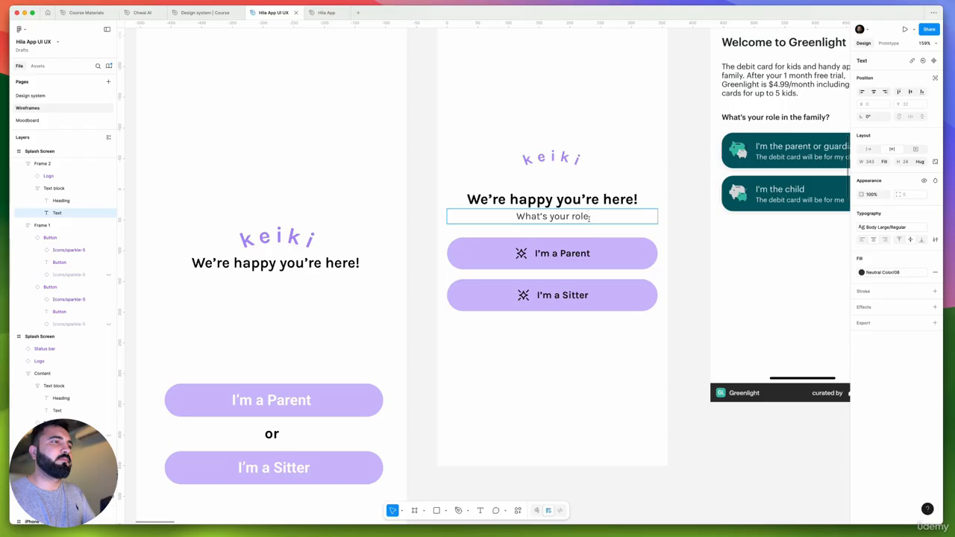
{"action": "left_click", "coordinate": [430, 207]}
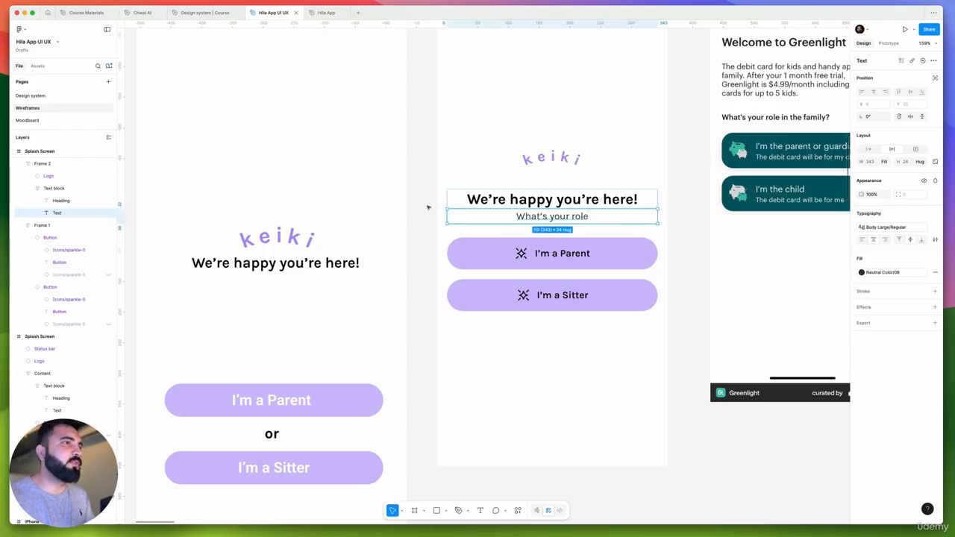
{"action": "left_click", "coordinate": [430, 207]}
Inspect the sparkle icons in both role buttons and check which replacement icons the file offers for the "I'm a Parent" button
{"action": "left_click_drag", "start_coordinate": [433, 262], "coordinate": [495, 247]}
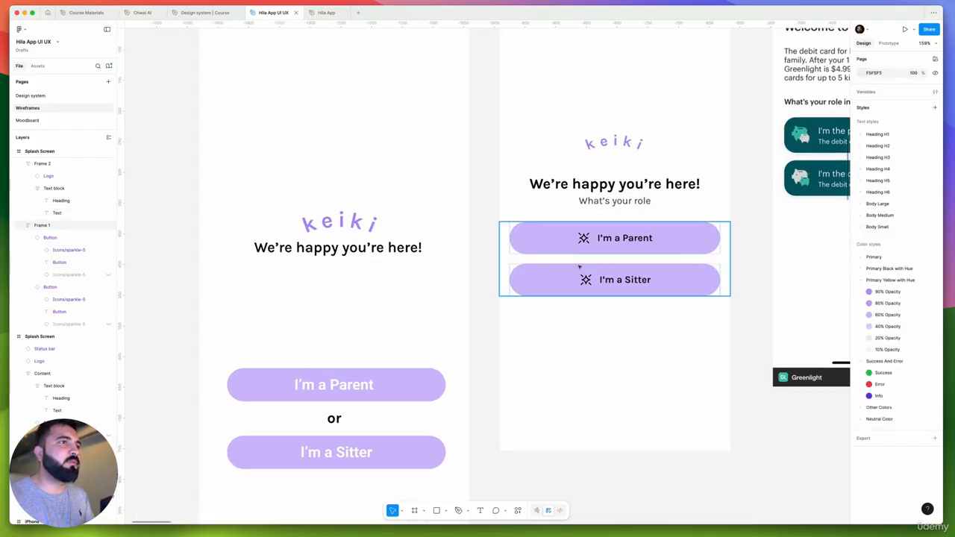
{"action": "scroll", "coordinate": [571, 247], "scroll_direction": "down", "scroll_amount": 1}
{"action": "scroll", "coordinate": [549, 259], "scroll_direction": "right", "scroll_amount": 3}
{"action": "scroll", "coordinate": [550, 252], "scroll_direction": "down", "scroll_amount": 1}
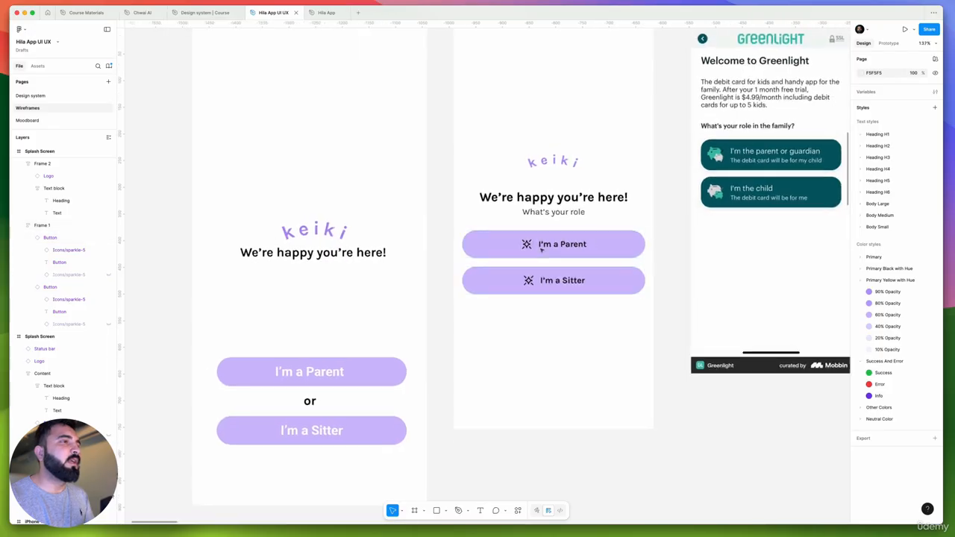
{"action": "scroll", "coordinate": [541, 248], "scroll_direction": "up", "scroll_amount": 5}
{"action": "left_click", "coordinate": [506, 238]}
{"action": "double_click", "coordinate": [505, 237]}
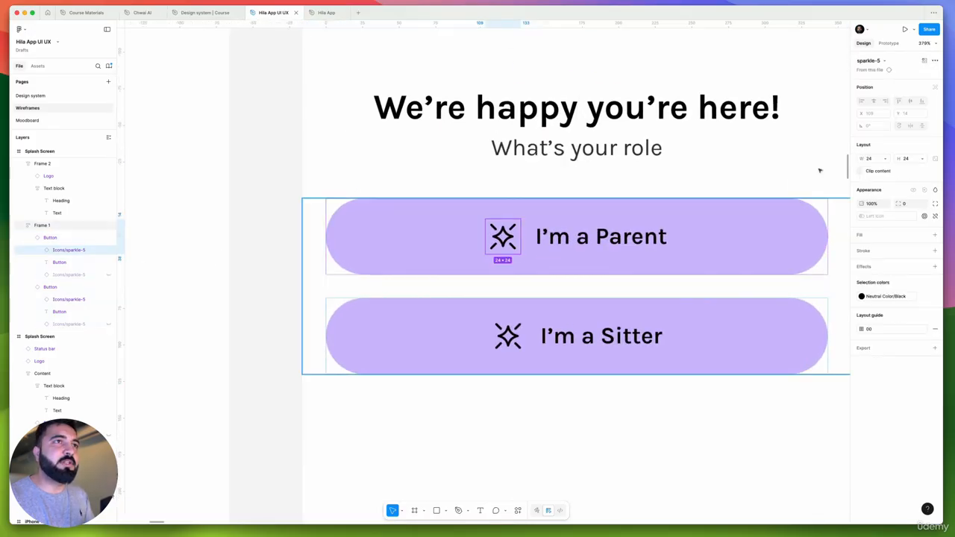
{"action": "left_click", "coordinate": [870, 61]}
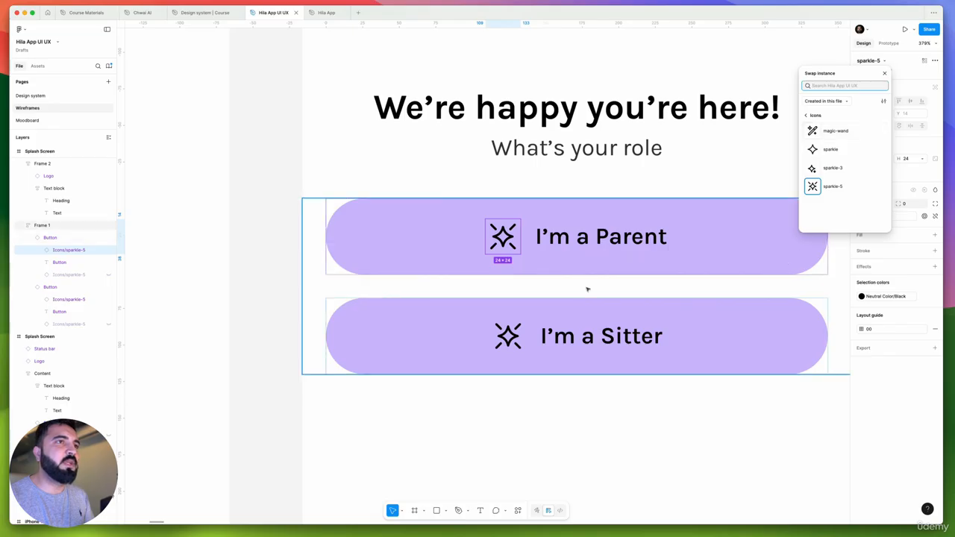
{"action": "left_click", "coordinate": [512, 345]}
{"action": "double_click", "coordinate": [510, 340]}
{"action": "scroll", "coordinate": [555, 290], "scroll_direction": "down", "scroll_amount": 6}
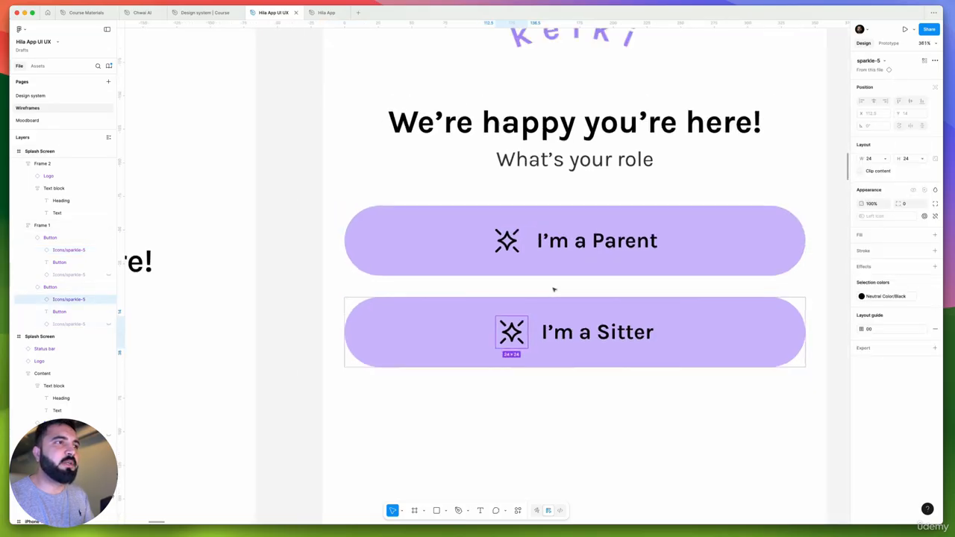
{"action": "scroll", "coordinate": [555, 290], "scroll_direction": "up", "scroll_amount": 4}
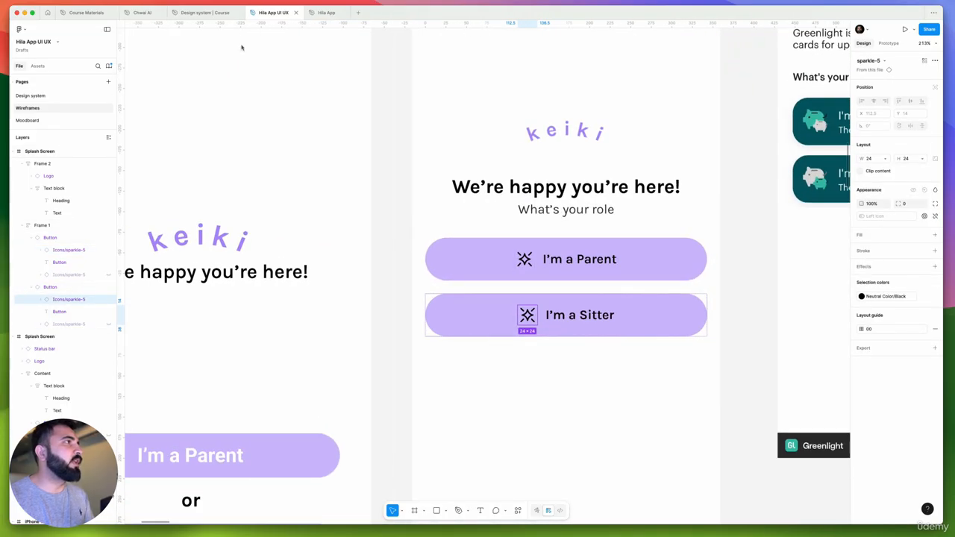
Switch to the Chwai AI file and copy the Icons frame from its Styling page
{"action": "left_click", "coordinate": [143, 13]}
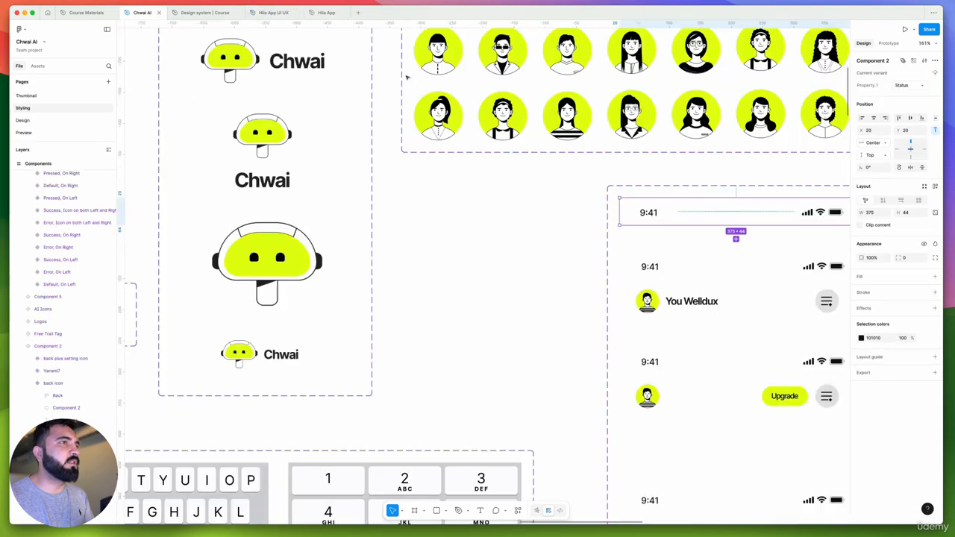
{"action": "scroll", "coordinate": [436, 80], "scroll_direction": "down", "scroll_amount": 10}
{"action": "scroll", "coordinate": [531, 109], "scroll_direction": "up", "scroll_amount": 5}
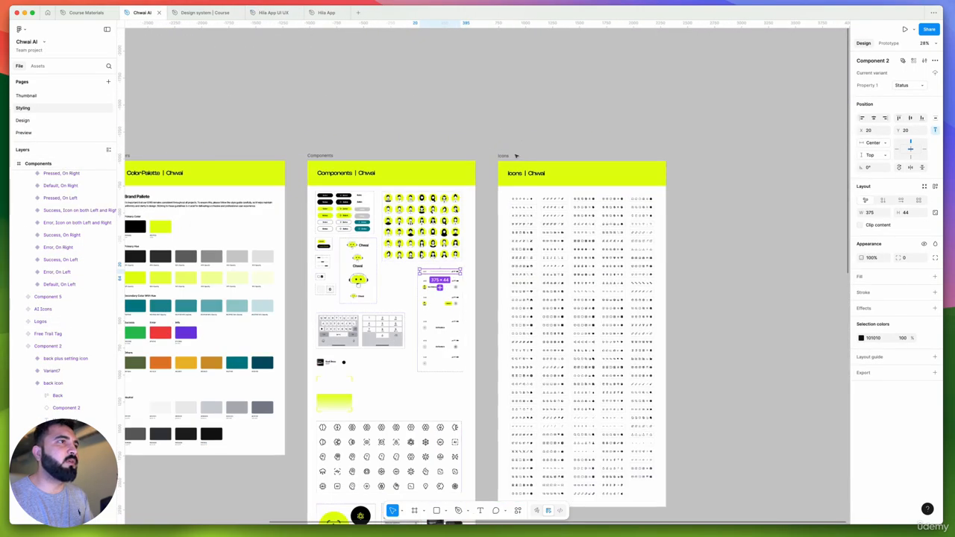
{"action": "left_click", "coordinate": [503, 157]}
Paste the Icons frame into the "Design system | Course" file and place it beside the Components frame, aligned with its top edge
{"action": "left_click", "coordinate": [206, 13]}
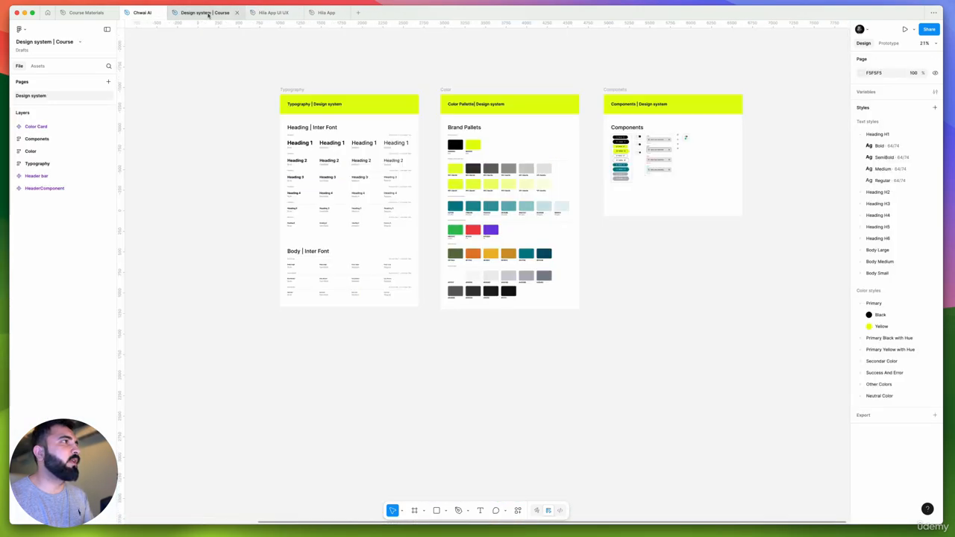
{"action": "scroll", "coordinate": [638, 171], "scroll_direction": "right", "scroll_amount": 5}
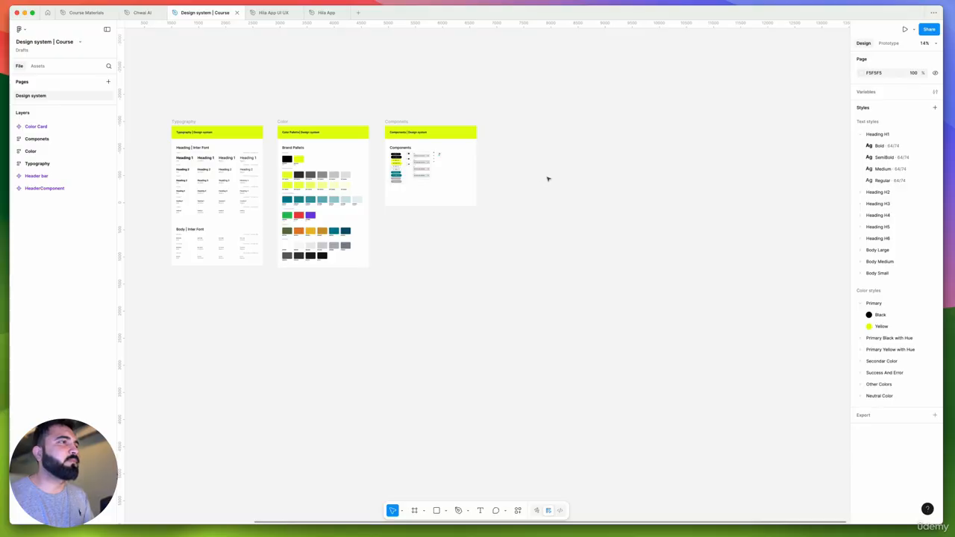
{"action": "key", "text": "super+v"}
{"action": "left_click_drag", "start_coordinate": [448, 187], "coordinate": [495, 121]}
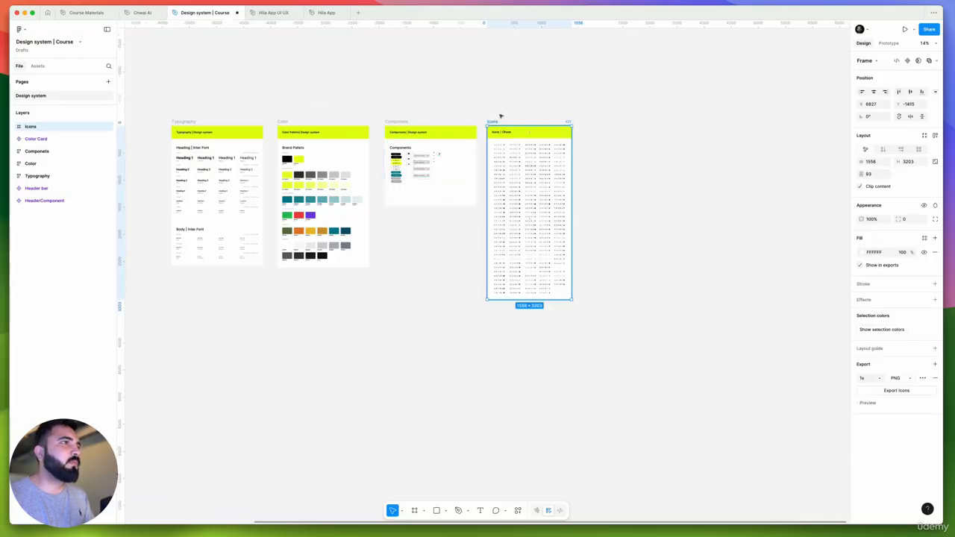
{"action": "left_click", "coordinate": [501, 116]}
{"action": "scroll", "coordinate": [473, 151], "scroll_direction": "up", "scroll_amount": 5}
{"action": "scroll", "coordinate": [531, 138], "scroll_direction": "up", "scroll_amount": 4}
{"action": "left_click", "coordinate": [552, 141]}
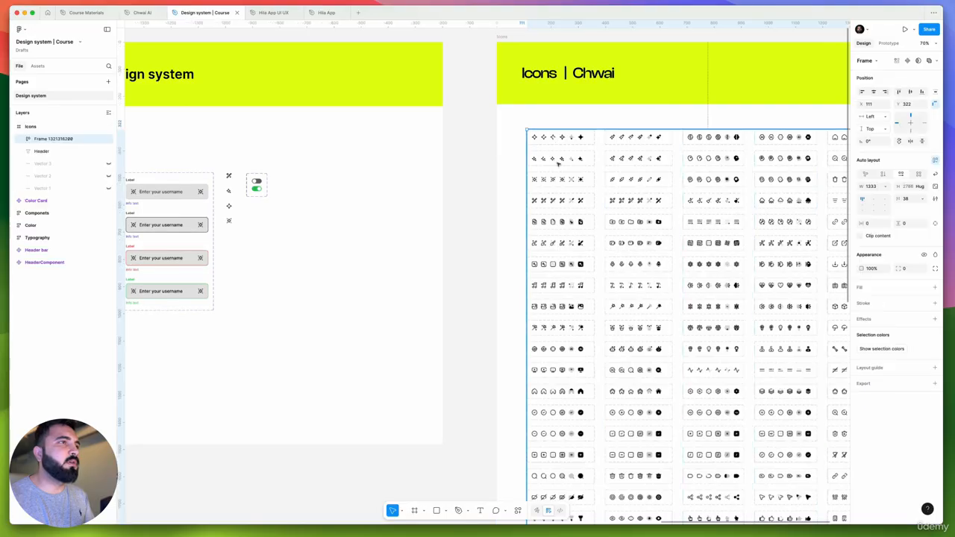
{"action": "scroll", "coordinate": [550, 143], "scroll_direction": "down", "scroll_amount": 8}
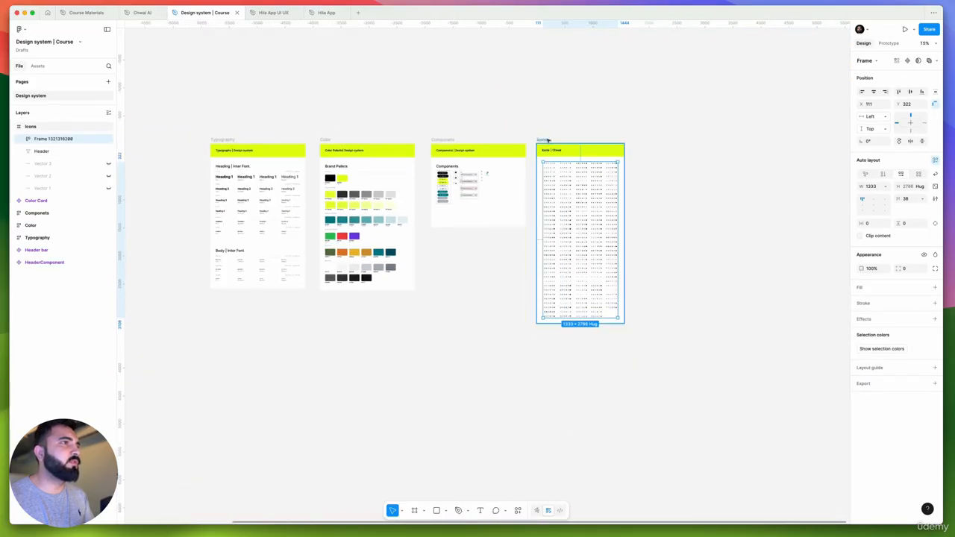
{"action": "key", "text": "Delete"}
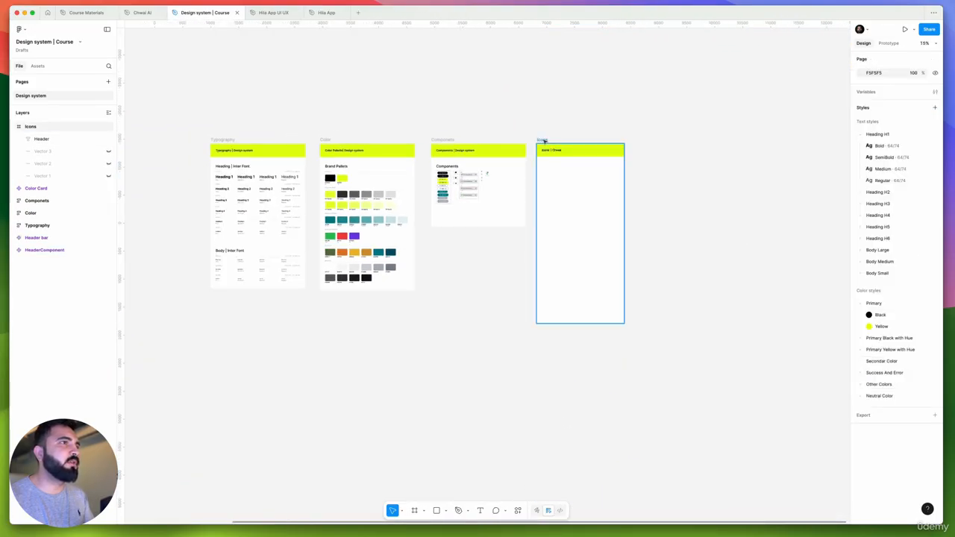
{"action": "key", "text": "super+z"}
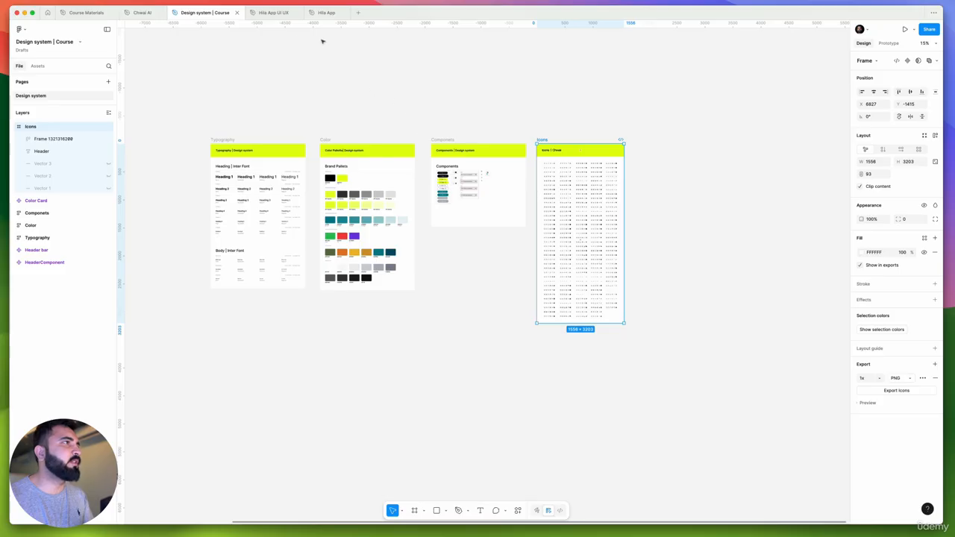
Paste the Icons frame into the Design system page of the Hila App UI UX file, beside the Components frame and aligned with its top
{"action": "left_click", "coordinate": [274, 13]}
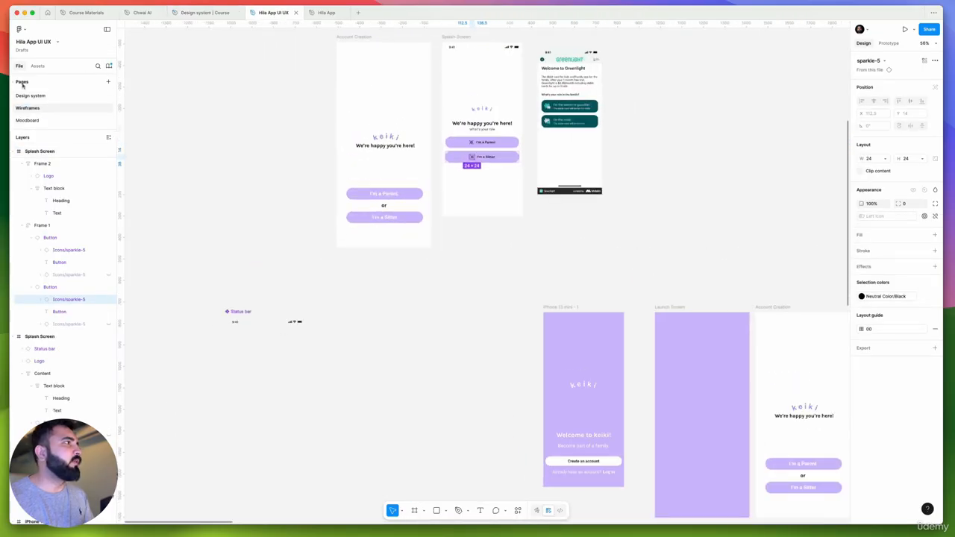
{"action": "left_click", "coordinate": [30, 95]}
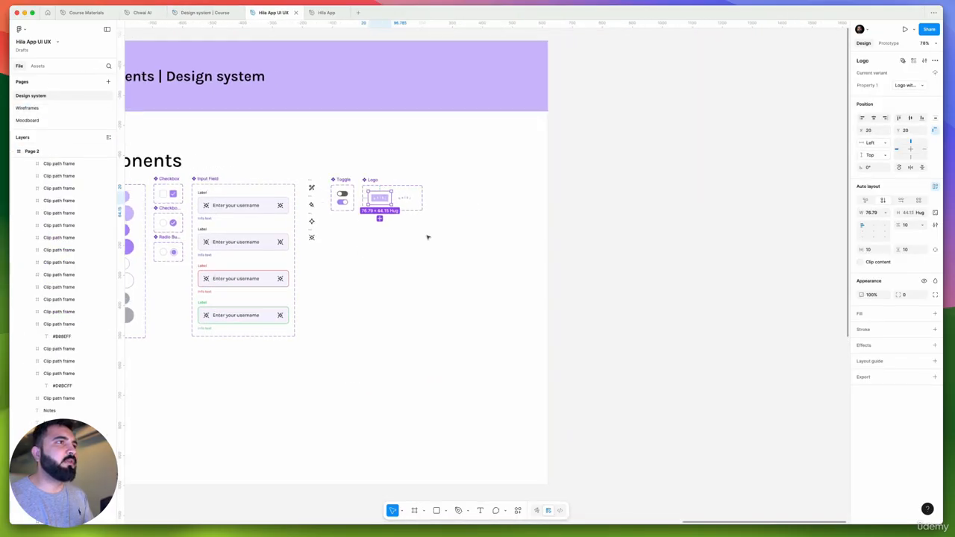
{"action": "scroll", "coordinate": [428, 237], "scroll_direction": "down", "scroll_amount": 5}
{"action": "left_click", "coordinate": [547, 258]}
{"action": "scroll", "coordinate": [478, 253], "scroll_direction": "right", "scroll_amount": 2}
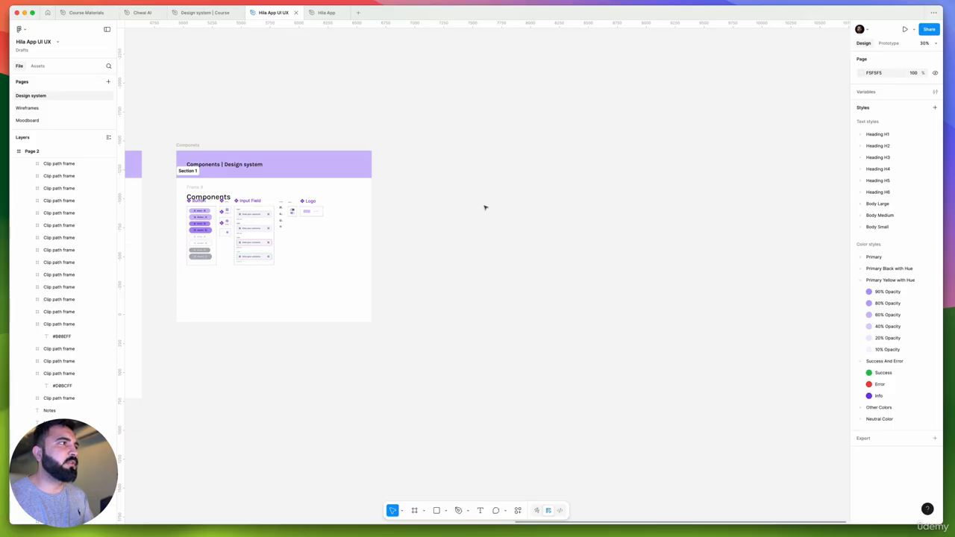
{"action": "key", "text": "ctrl+v"}
{"action": "left_click_drag", "start_coordinate": [416, 79], "coordinate": [403, 144]}
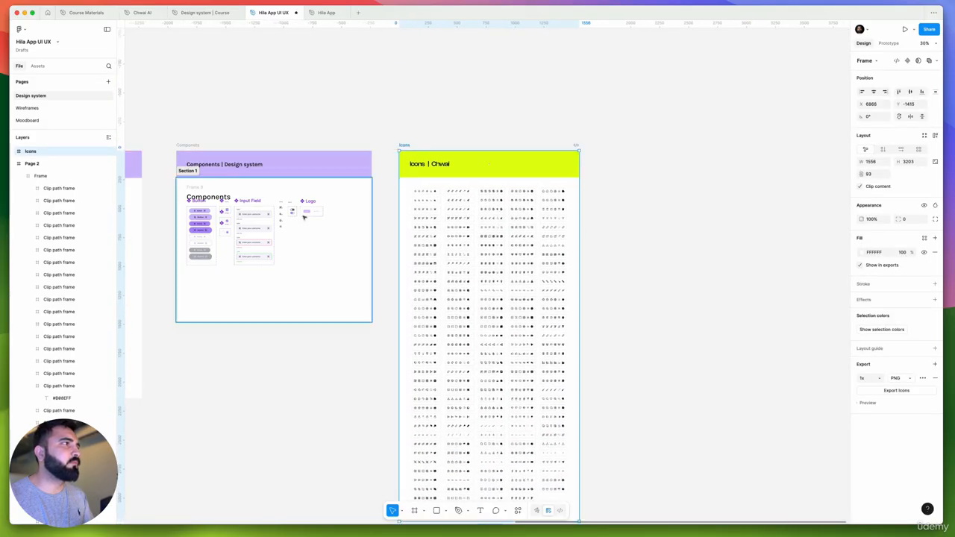
Cut the Components header frame, extend Section 1 upward to cover its place, and paste the frame back inside the section
{"action": "scroll", "coordinate": [304, 217], "scroll_direction": "left", "scroll_amount": 2}
{"action": "left_click", "coordinate": [339, 194]}
{"action": "scroll", "coordinate": [321, 228], "scroll_direction": "up", "scroll_amount": 5}
{"action": "key", "text": "Delete"}
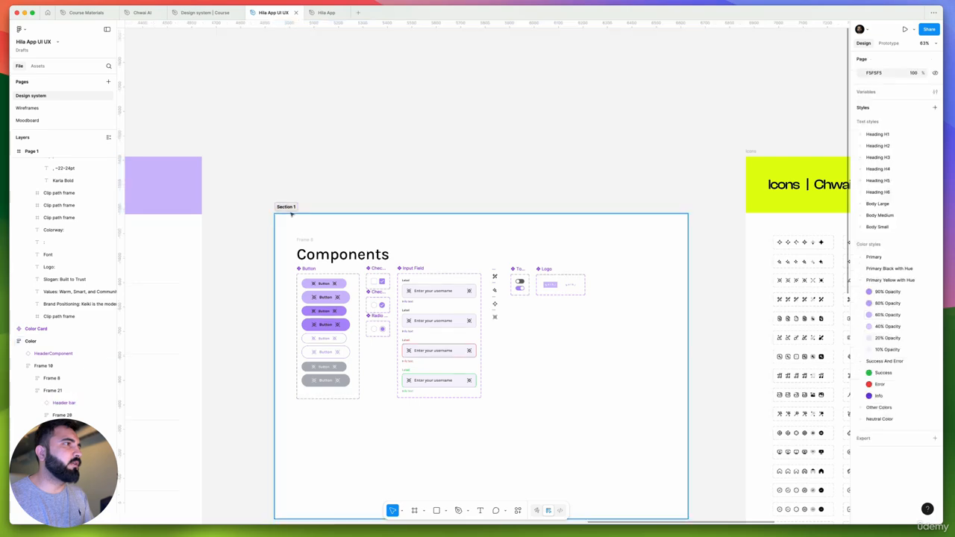
{"action": "left_click_drag", "start_coordinate": [309, 215], "coordinate": [324, 153]}
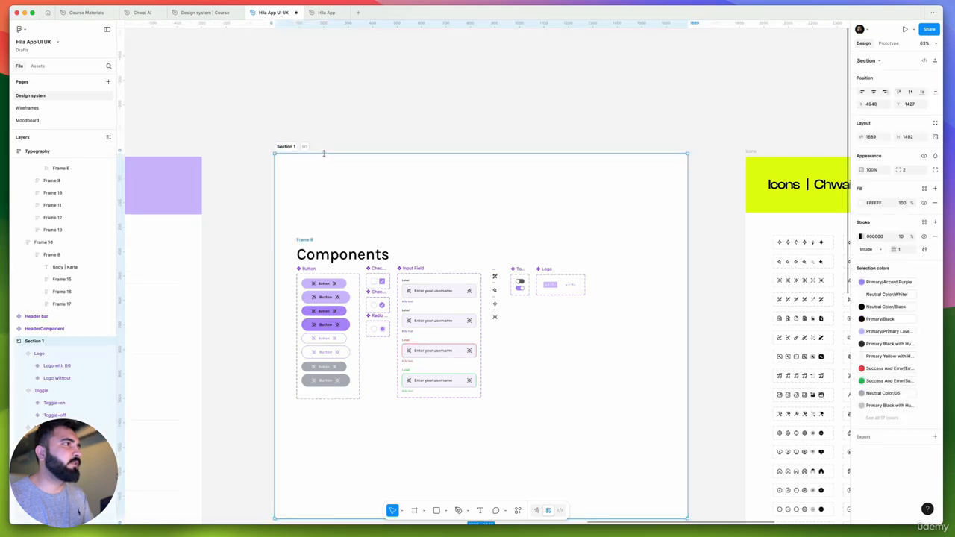
{"action": "key", "text": "ctrl+v"}
{"action": "scroll", "coordinate": [448, 130], "scroll_direction": "down", "scroll_amount": 5}
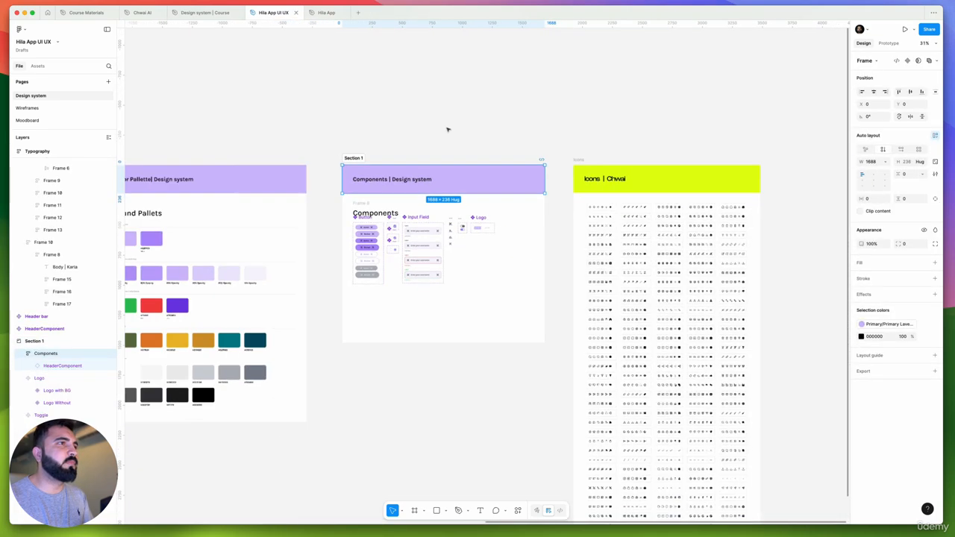
{"action": "left_click", "coordinate": [448, 130]}
Copy the lavender styling of the Components header and its title text onto the Icons header and its title
{"action": "scroll", "coordinate": [388, 138], "scroll_direction": "right", "scroll_amount": 5}
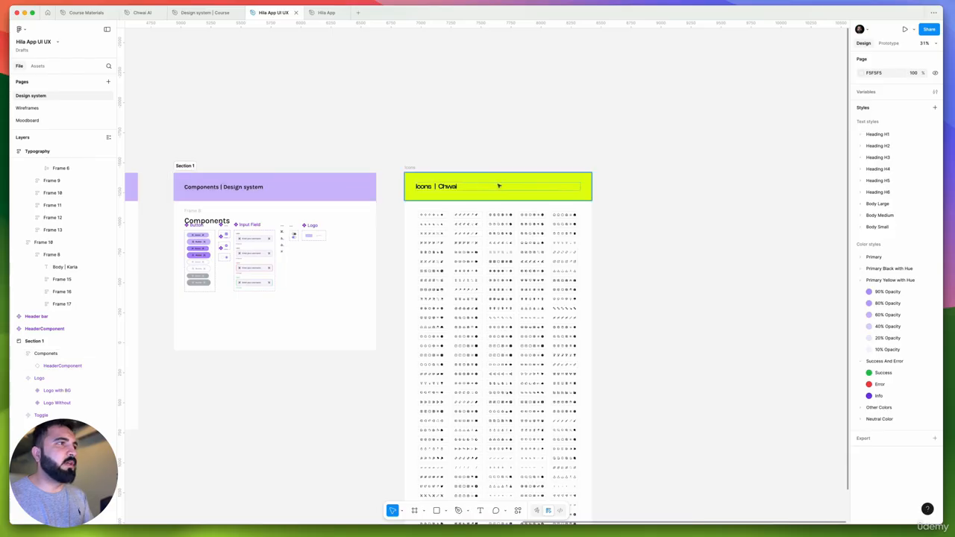
{"action": "left_click", "coordinate": [347, 198]}
{"action": "key", "text": "alt+super+c"}
{"action": "left_click", "coordinate": [492, 197]}
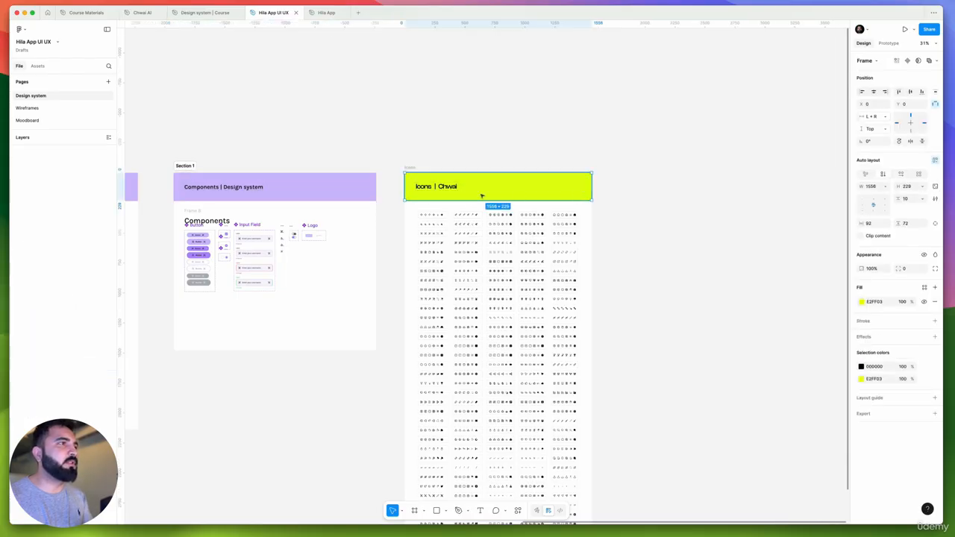
{"action": "key", "text": "alt+super+v"}
{"action": "left_click", "coordinate": [252, 188], "text": "super"}
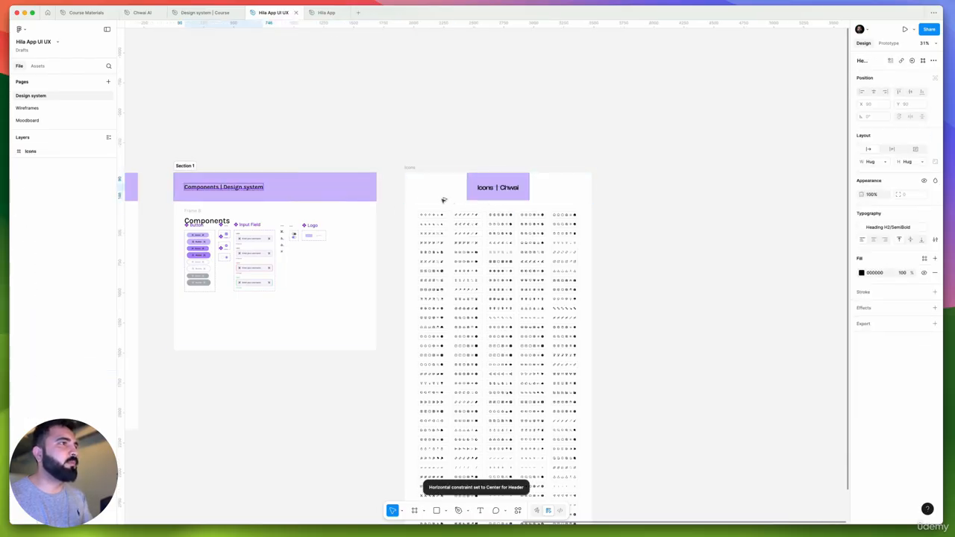
{"action": "left_click", "coordinate": [492, 189]}
Stretch the Icons header to both side edges so it spans the full width of the Icons frame
{"action": "scroll", "coordinate": [457, 192], "scroll_direction": "up", "scroll_amount": 5}
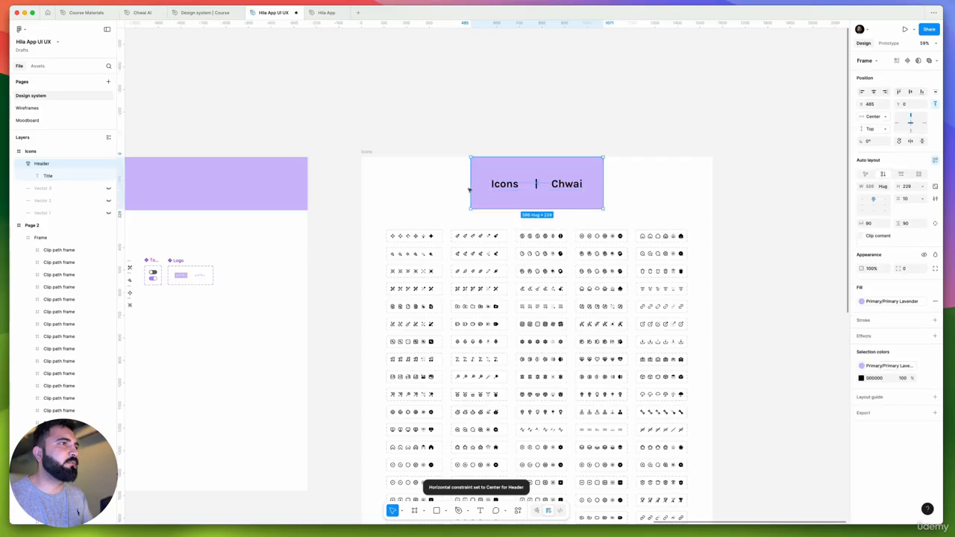
{"action": "left_click_drag", "start_coordinate": [386, 185], "coordinate": [361, 185]}
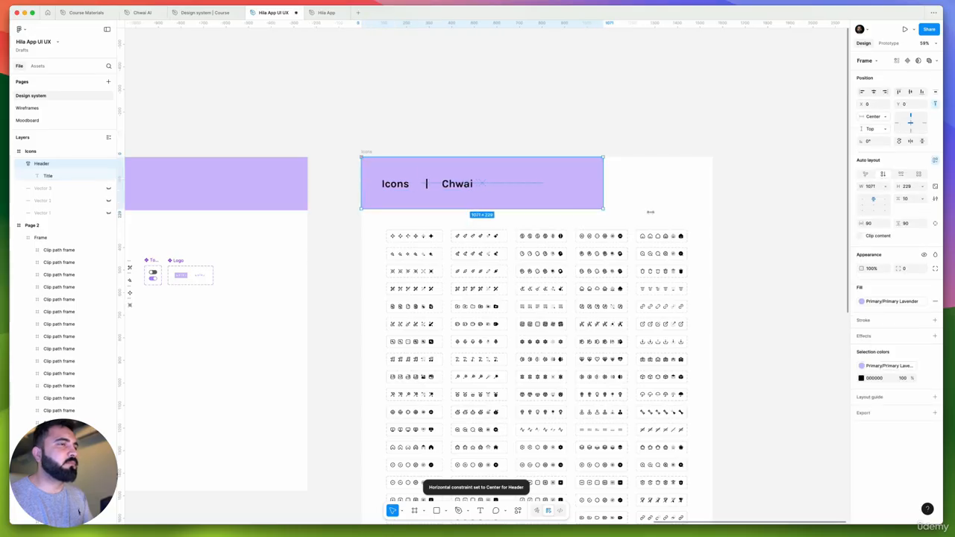
{"action": "left_click_drag", "start_coordinate": [671, 200], "coordinate": [726, 197]}
{"action": "left_click", "coordinate": [722, 234]}
{"action": "left_click_drag", "start_coordinate": [722, 233], "coordinate": [772, 203]}
{"action": "scroll", "coordinate": [479, 134], "scroll_direction": "down", "scroll_amount": 3}
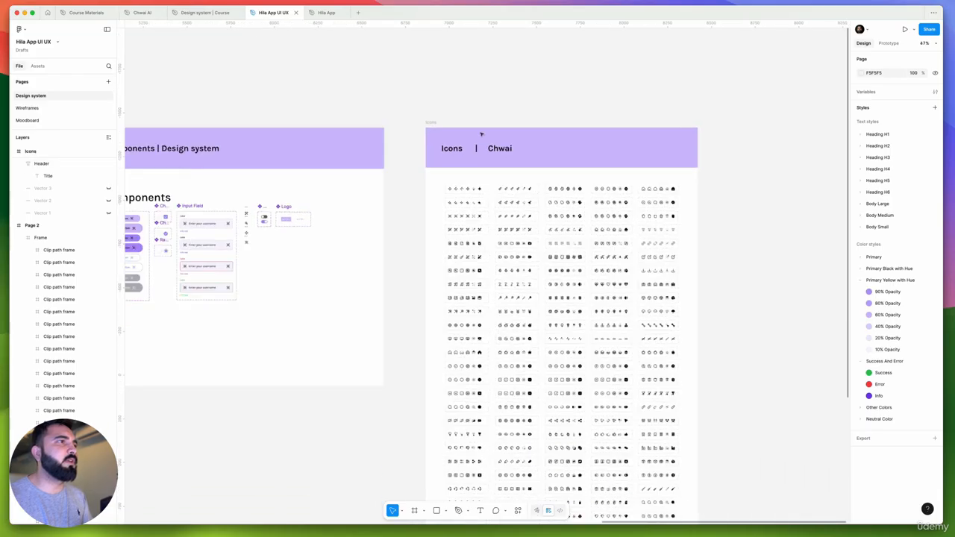
Change the Icons header title to "Icons | Design system"
{"action": "scroll", "coordinate": [480, 135], "scroll_direction": "up", "scroll_amount": 2}
{"action": "left_click", "coordinate": [483, 154], "text": "super"}
{"action": "key", "text": "Return"}
{"action": "scroll", "coordinate": [482, 152], "scroll_direction": "down", "scroll_amount": 1}
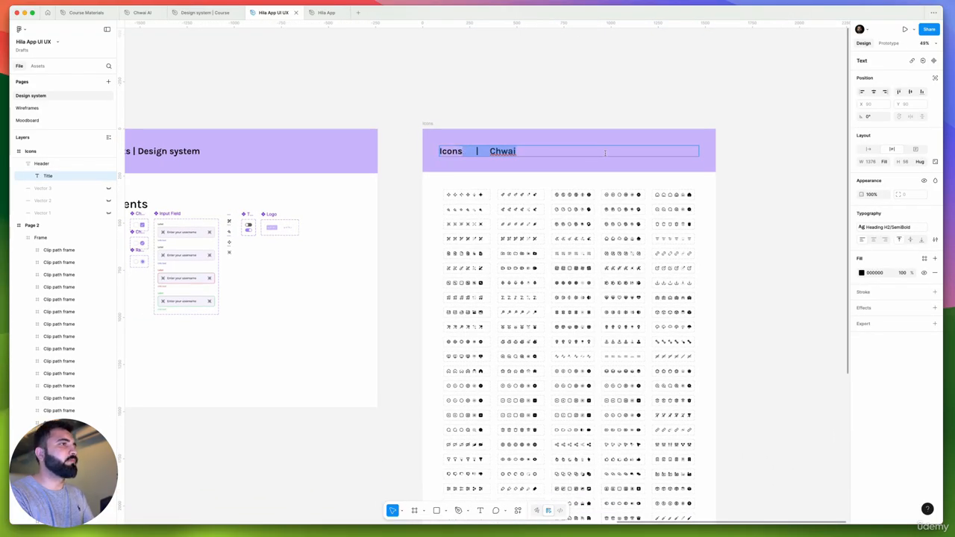
{"action": "key", "text": "BackSpace"}
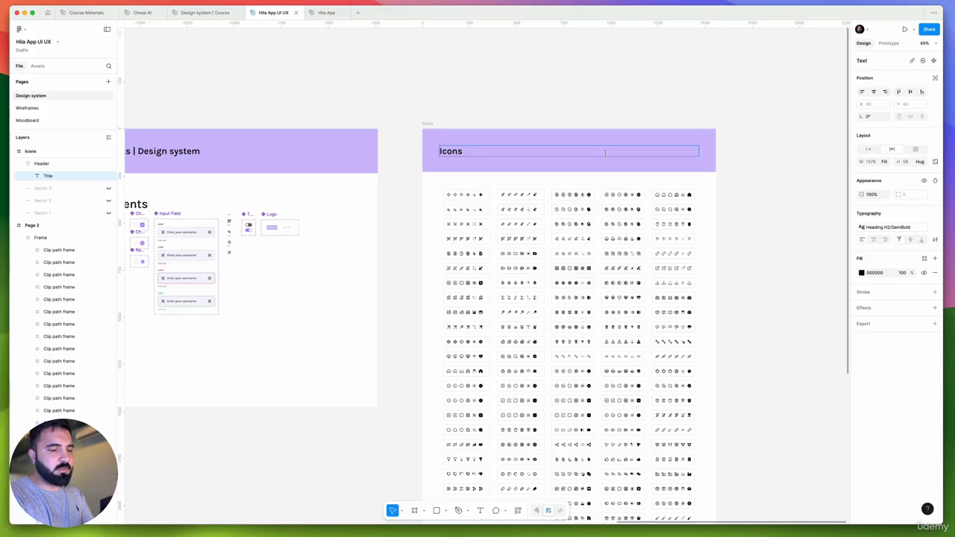
{"action": "type", "text": "| Design system"}
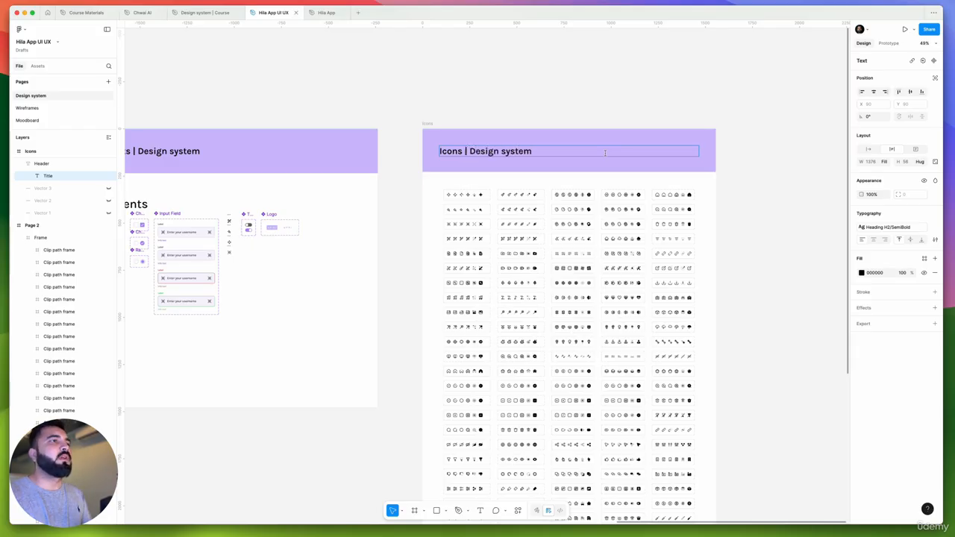
{"action": "key", "text": "Escape"}
Look through the icon grid in the Icons frame to review the icons and style variants it offers
{"action": "scroll", "coordinate": [489, 220], "scroll_direction": "up", "scroll_amount": 5}
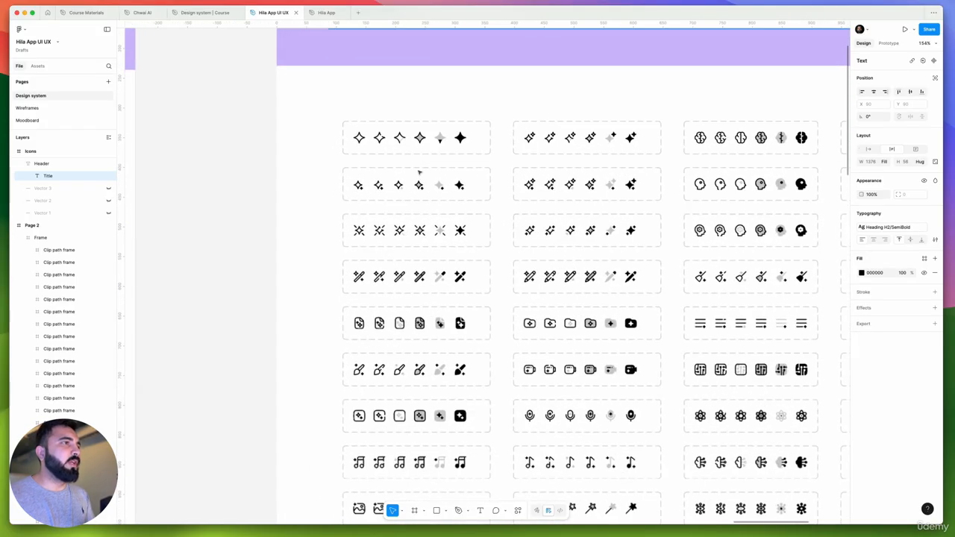
{"action": "scroll", "coordinate": [522, 186], "scroll_direction": "down", "scroll_amount": 5}
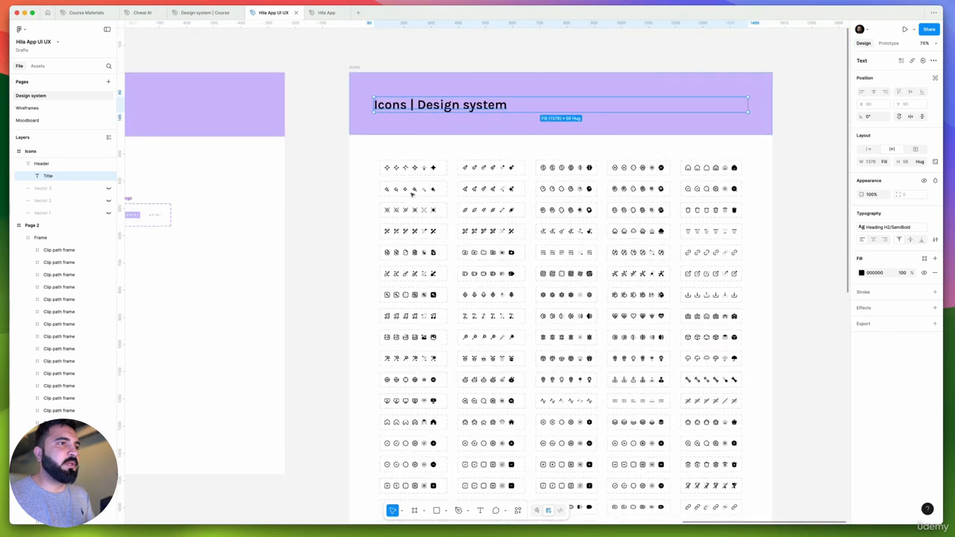
{"action": "scroll", "coordinate": [563, 160], "scroll_direction": "down", "scroll_amount": 10}
{"action": "scroll", "coordinate": [564, 160], "scroll_direction": "down", "scroll_amount": 5}
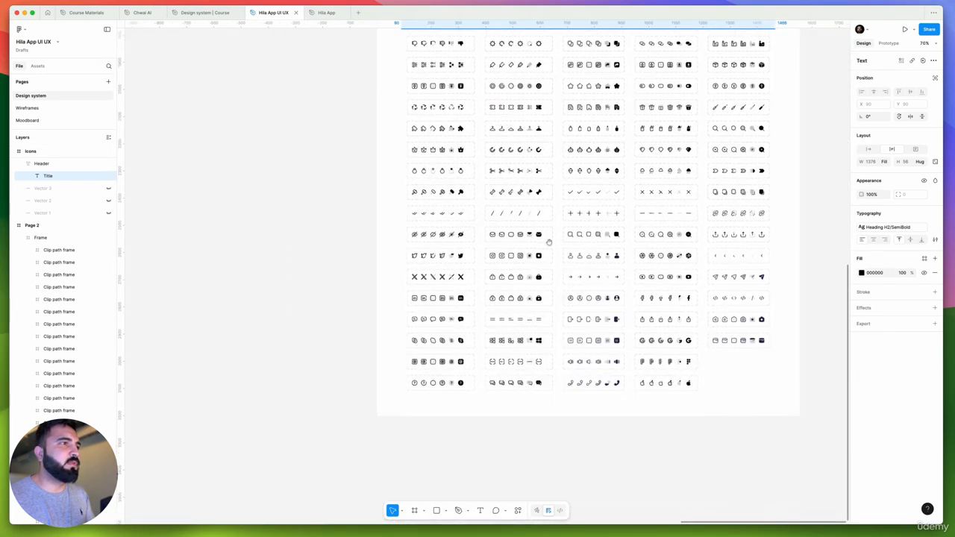
{"action": "scroll", "coordinate": [550, 241], "scroll_direction": "right", "scroll_amount": 2}
{"action": "scroll", "coordinate": [483, 420], "scroll_direction": "up", "scroll_amount": 2}
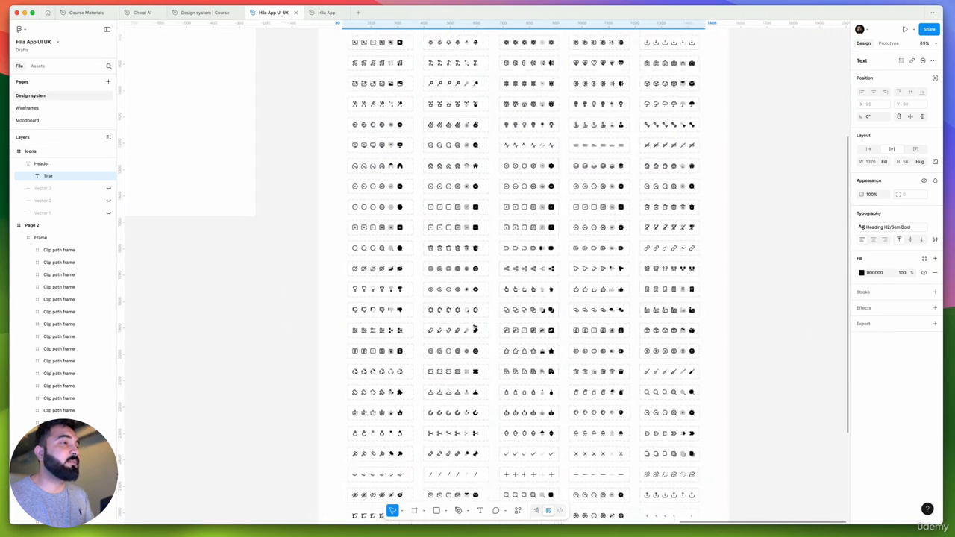
{"action": "scroll", "coordinate": [475, 327], "scroll_direction": "down", "scroll_amount": 5}
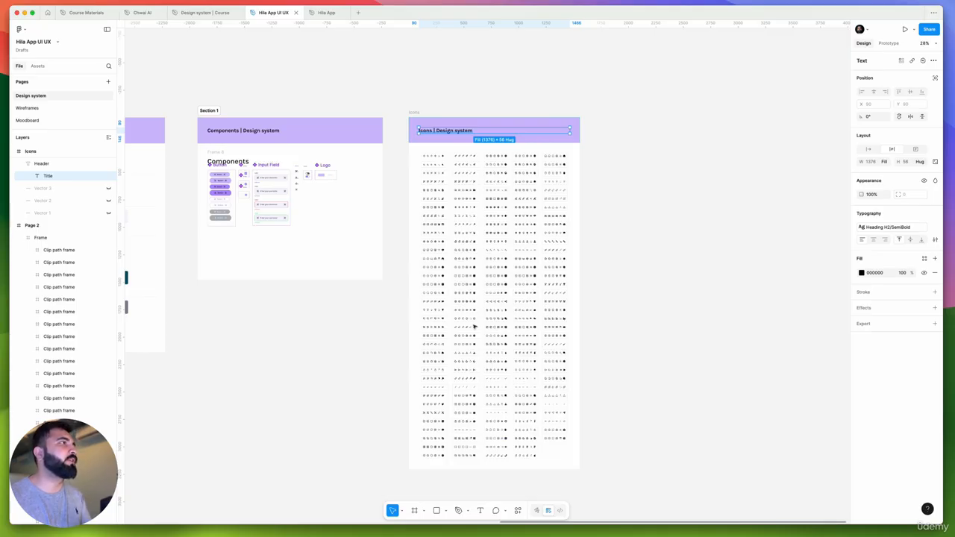
Go to the home file browser and open the search query for editing
{"action": "left_click", "coordinate": [47, 12]}
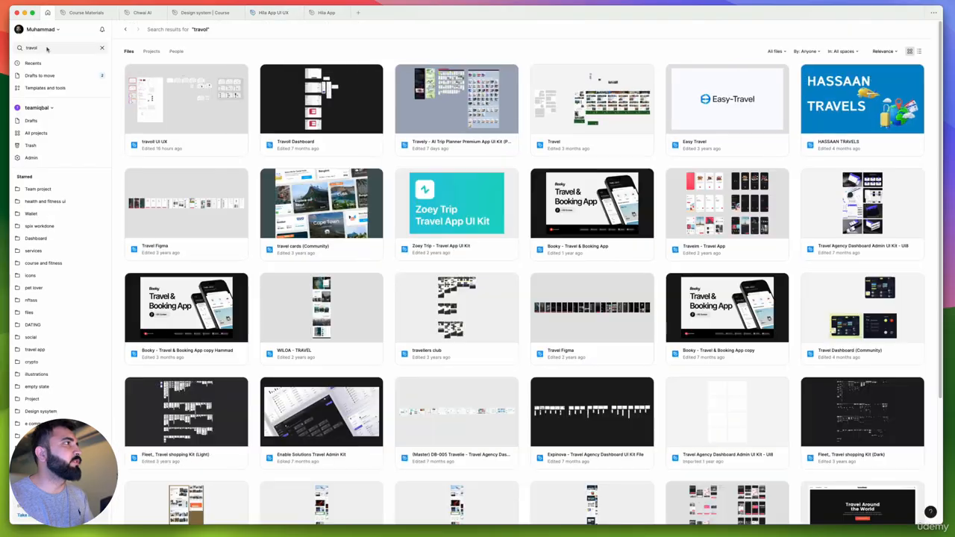
{"action": "left_click", "coordinate": [47, 49]}
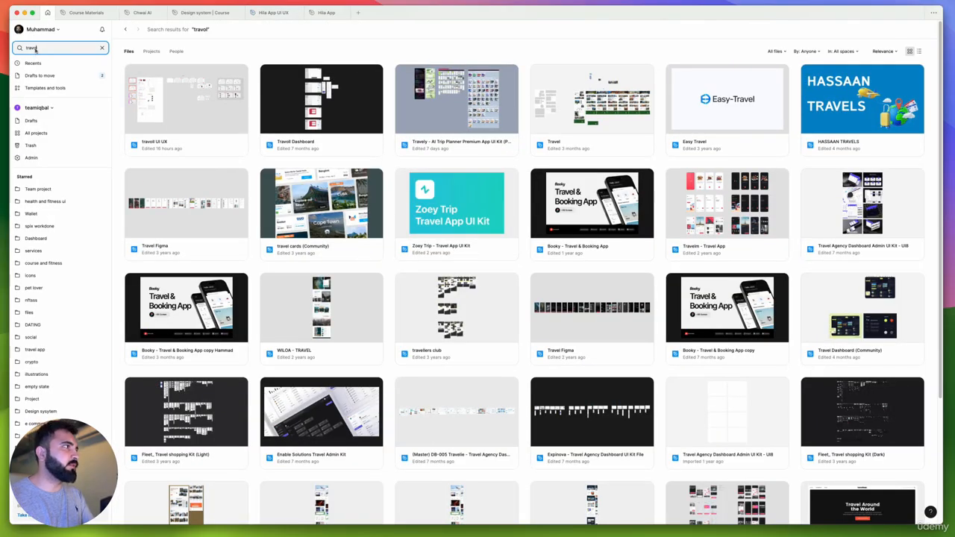
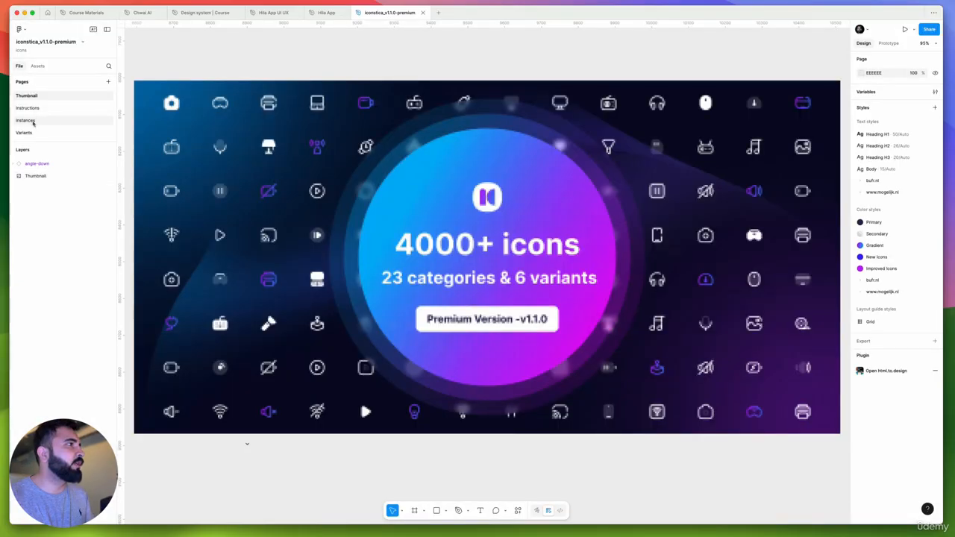
Open the Variants page of the iconstica file and copy its All Icons frame
{"action": "left_click", "coordinate": [33, 132]}
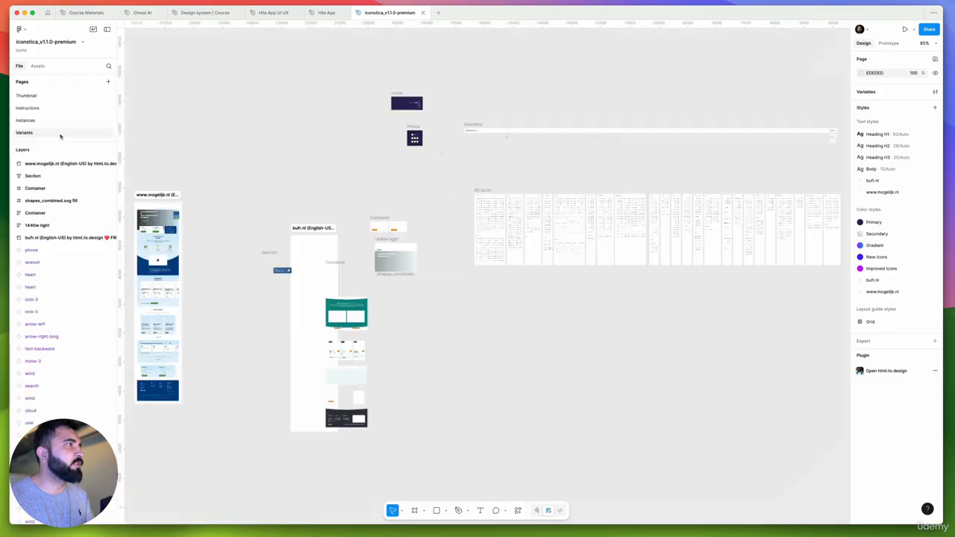
{"action": "scroll", "coordinate": [441, 180], "scroll_direction": "up", "scroll_amount": 6}
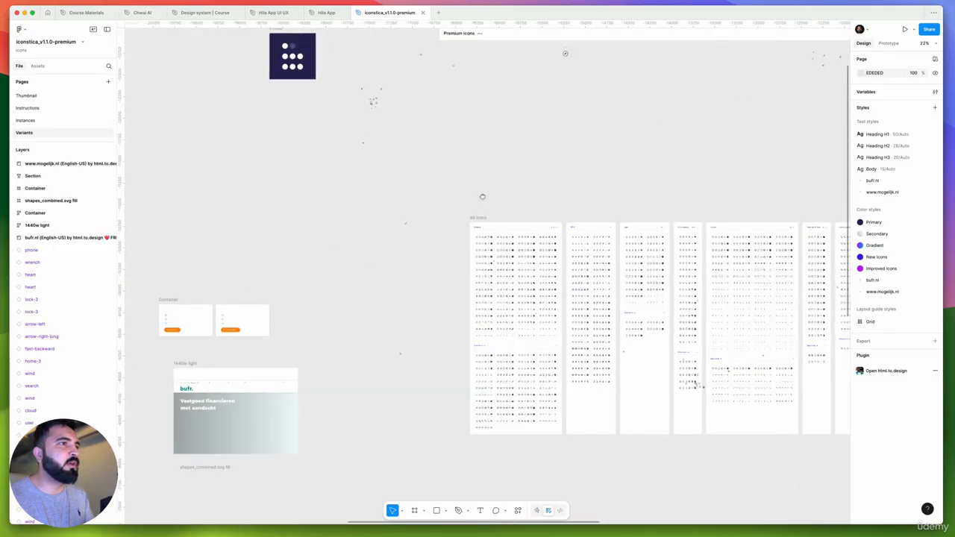
{"action": "left_click", "coordinate": [268, 163]}
{"action": "left_click", "coordinate": [268, 162]}
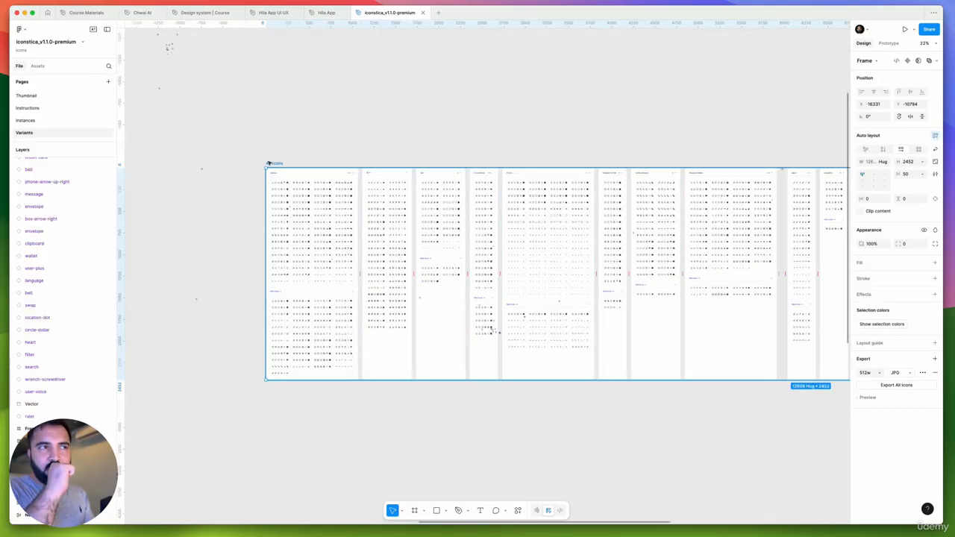
Paste the All Icons frame into the Hila App UI UX file's Design system page, in the empty area below the Icons frame
{"action": "left_click", "coordinate": [325, 13]}
{"action": "left_click", "coordinate": [281, 15]}
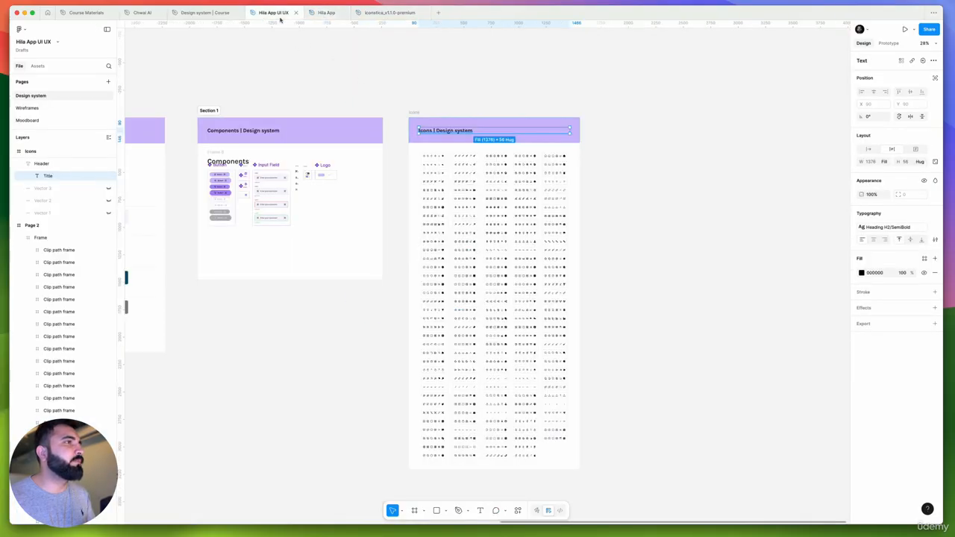
{"action": "scroll", "coordinate": [326, 78], "scroll_direction": "down", "scroll_amount": 5}
{"action": "scroll", "coordinate": [485, 175], "scroll_direction": "right", "scroll_amount": 3}
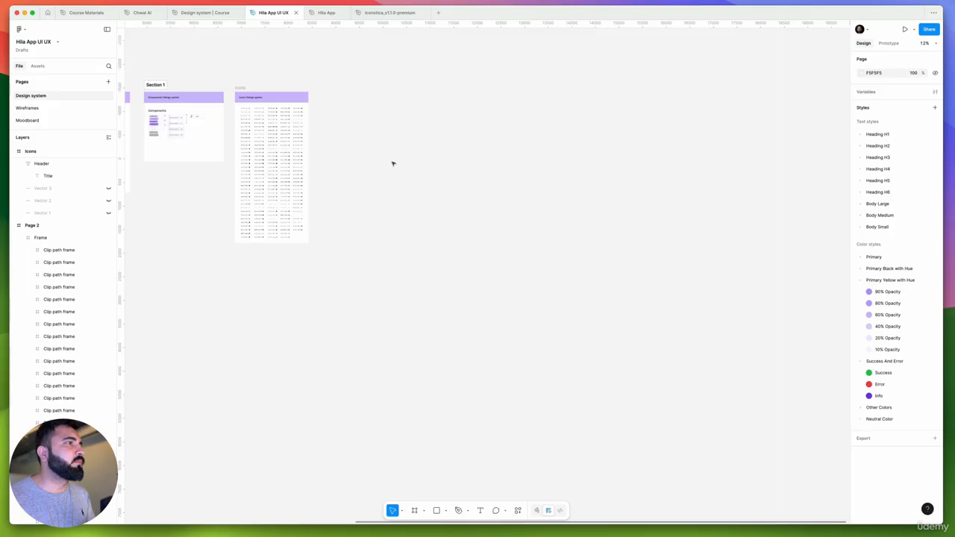
{"action": "key", "text": "super+v"}
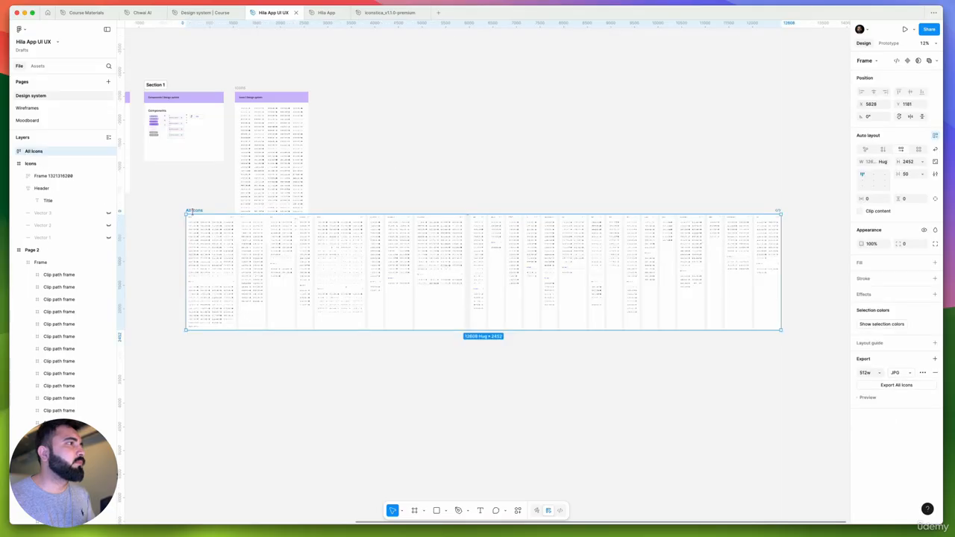
{"action": "left_click_drag", "start_coordinate": [252, 224], "coordinate": [300, 302]}
Replace the old icon grid in the Icons frame with the All Icons frame, placed under the header at about X 51, Y 356
{"action": "left_click", "coordinate": [287, 145]}
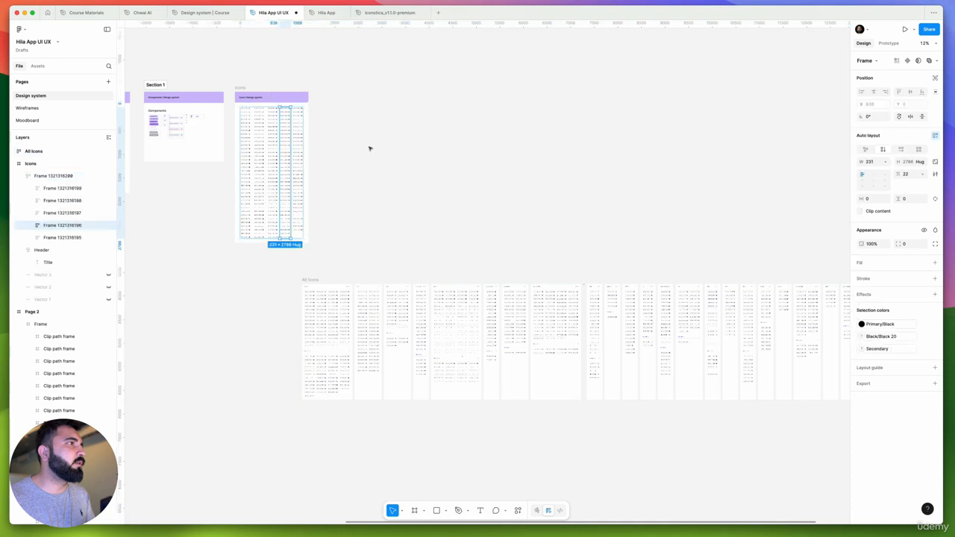
{"action": "key", "text": "Delete"}
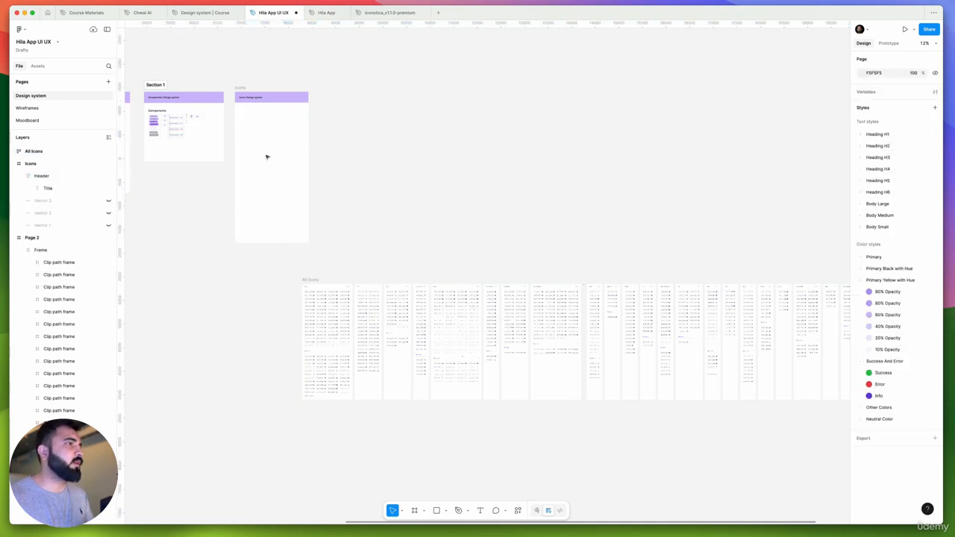
{"action": "left_click_drag", "start_coordinate": [309, 279], "coordinate": [247, 113]}
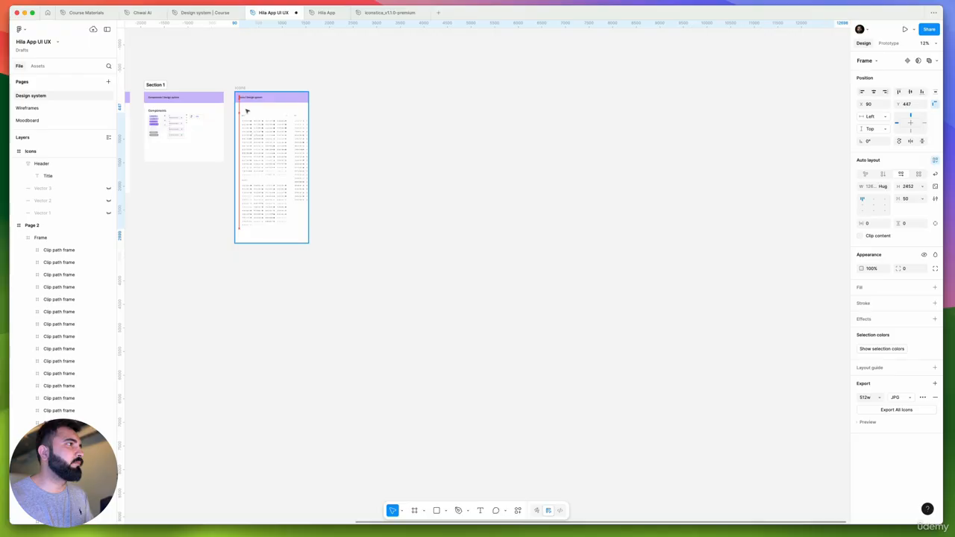
{"action": "scroll", "coordinate": [262, 119], "scroll_direction": "up", "scroll_amount": 5}
{"action": "left_click_drag", "start_coordinate": [262, 119], "coordinate": [247, 143]}
{"action": "left_click", "coordinate": [317, 101]}
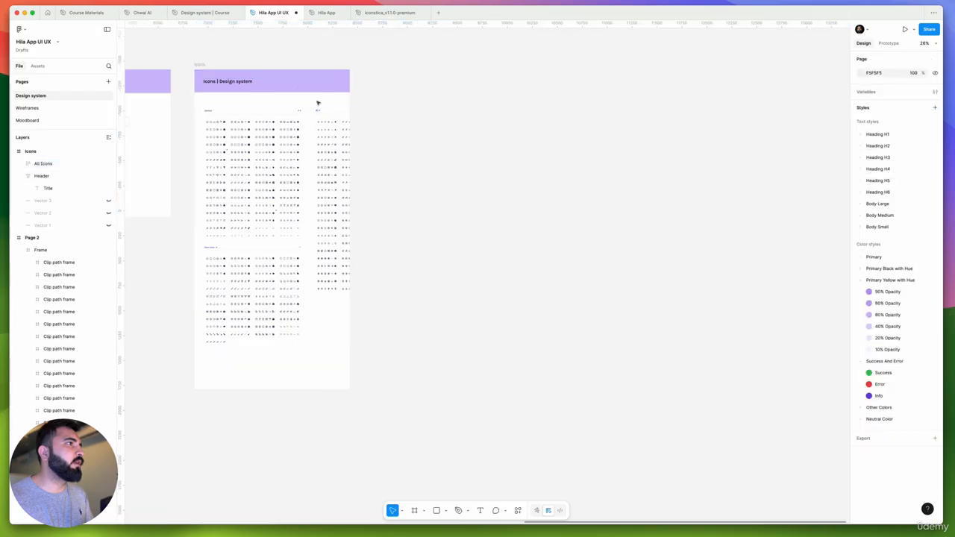
Widen the Icons frame to about 12863 px so every icon column fits inside it
{"action": "left_click", "coordinate": [210, 66]}
{"action": "scroll", "coordinate": [299, 104], "scroll_direction": "down", "scroll_amount": 5}
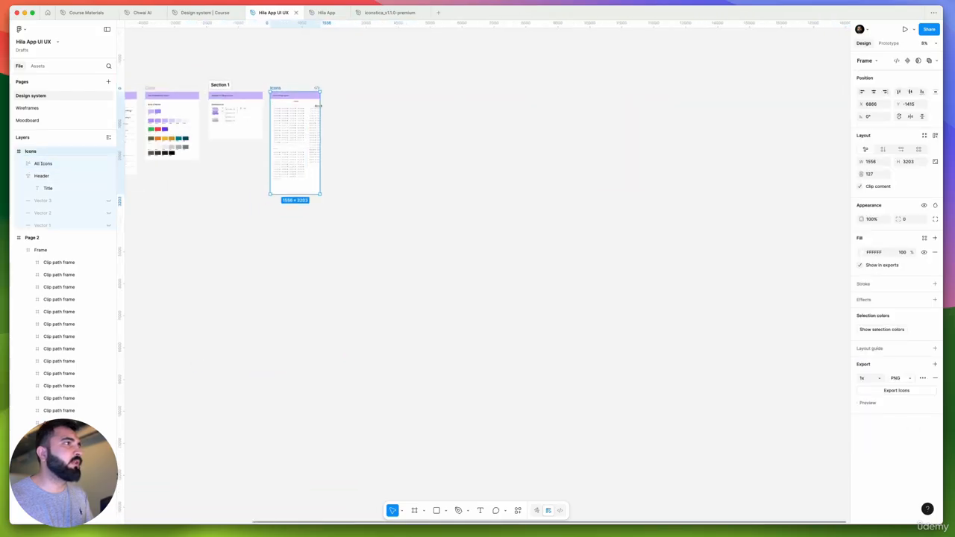
{"action": "left_click_drag", "start_coordinate": [622, 162], "coordinate": [681, 150]}
{"action": "left_click", "coordinate": [489, 96]}
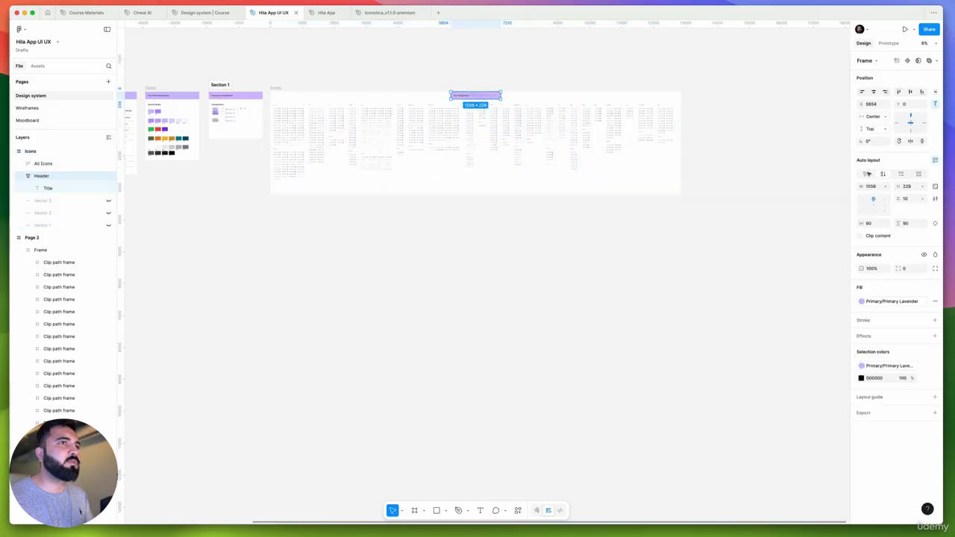
{"action": "left_click", "coordinate": [882, 186]}
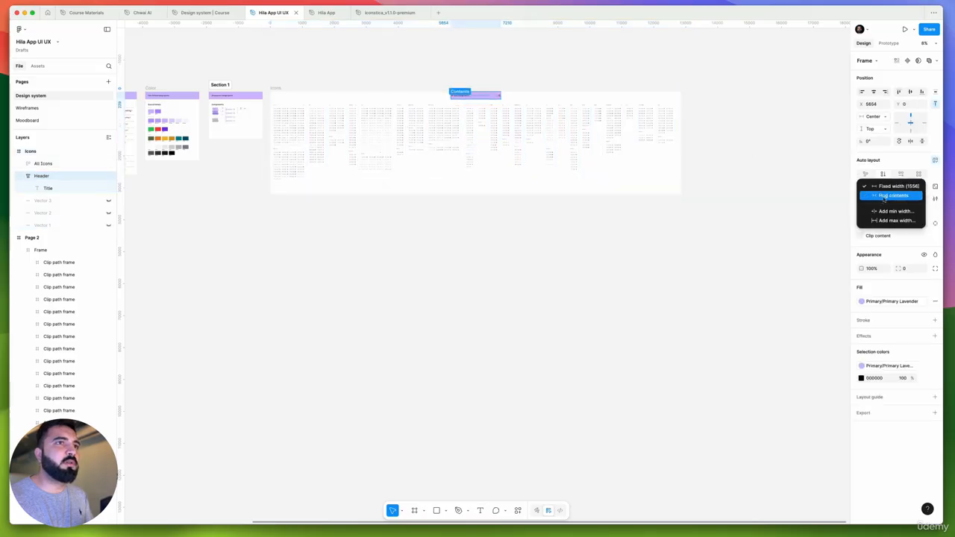
{"action": "left_click", "coordinate": [508, 98]}
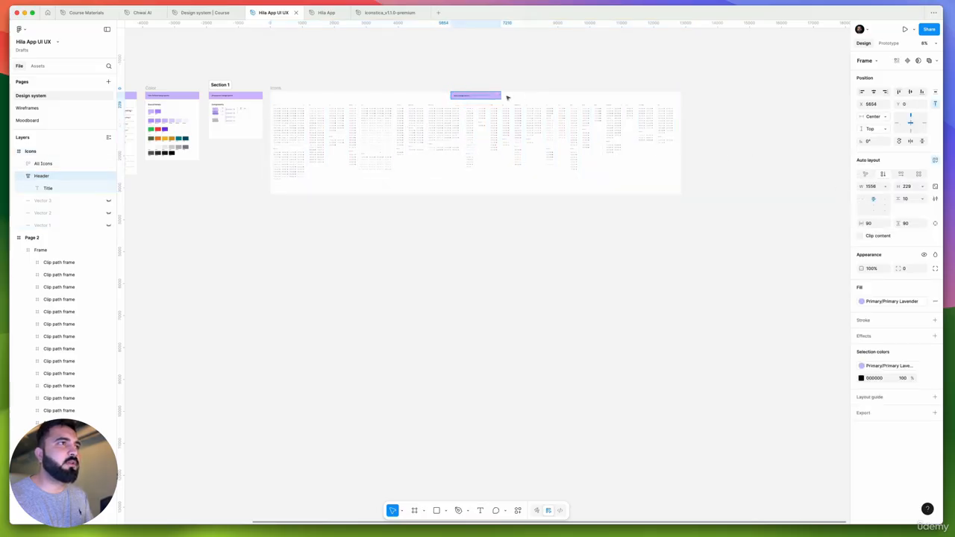
{"action": "left_click", "coordinate": [513, 98]}
Stretch the Icons header to about 12862 px wide so it spans the widened Icons frame
{"action": "left_click", "coordinate": [277, 88]}
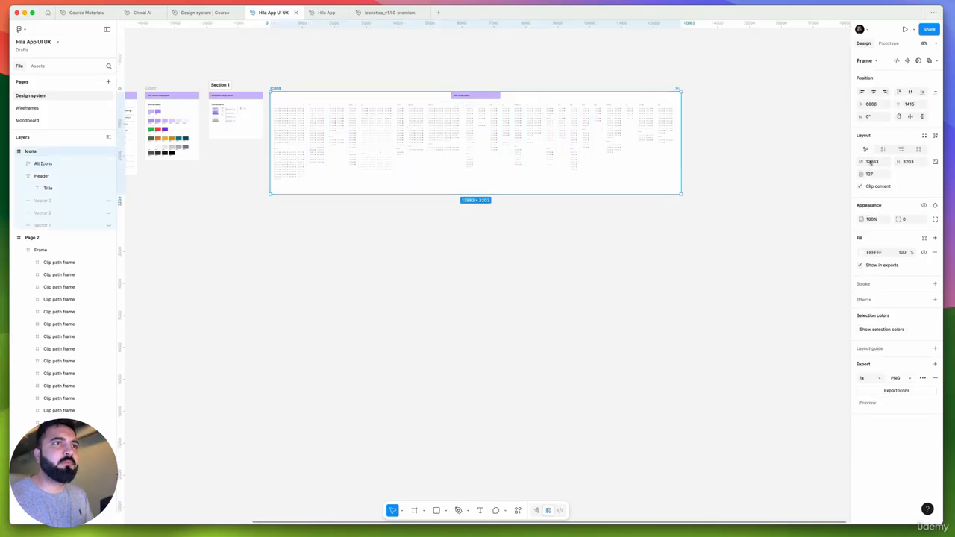
{"action": "scroll", "coordinate": [488, 96], "scroll_direction": "up", "scroll_amount": 4}
{"action": "left_click", "coordinate": [494, 96]}
{"action": "scroll", "coordinate": [506, 94], "scroll_direction": "down", "scroll_amount": 3}
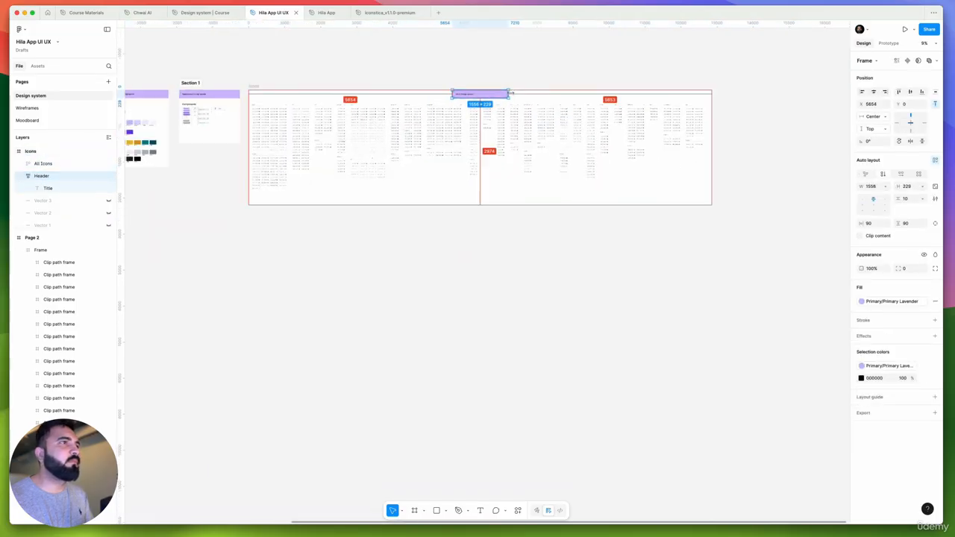
{"action": "left_click_drag", "start_coordinate": [511, 93], "coordinate": [711, 107]}
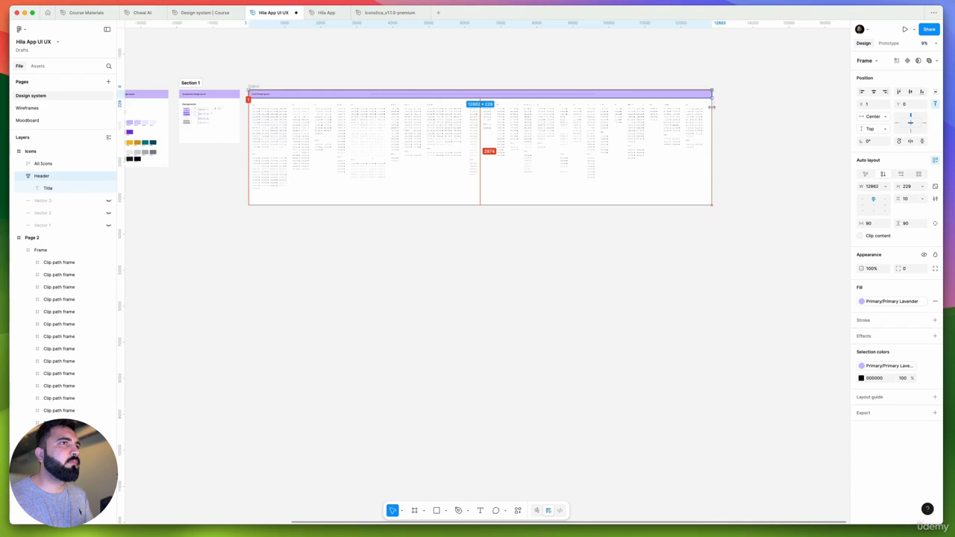
{"action": "left_click", "coordinate": [746, 124]}
Look over the General and AI icon groups and the overall layout of the Icons frame
{"action": "scroll", "coordinate": [313, 130], "scroll_direction": "up", "scroll_amount": 15}
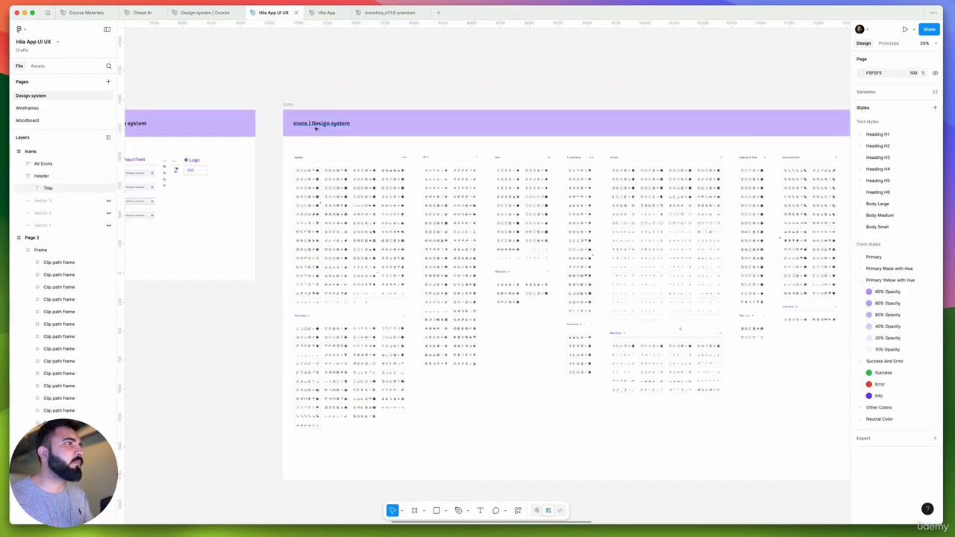
{"action": "scroll", "coordinate": [313, 131], "scroll_direction": "down", "scroll_amount": 3}
{"action": "scroll", "coordinate": [315, 135], "scroll_direction": "down", "scroll_amount": 6}
{"action": "scroll", "coordinate": [320, 171], "scroll_direction": "up", "scroll_amount": 5}
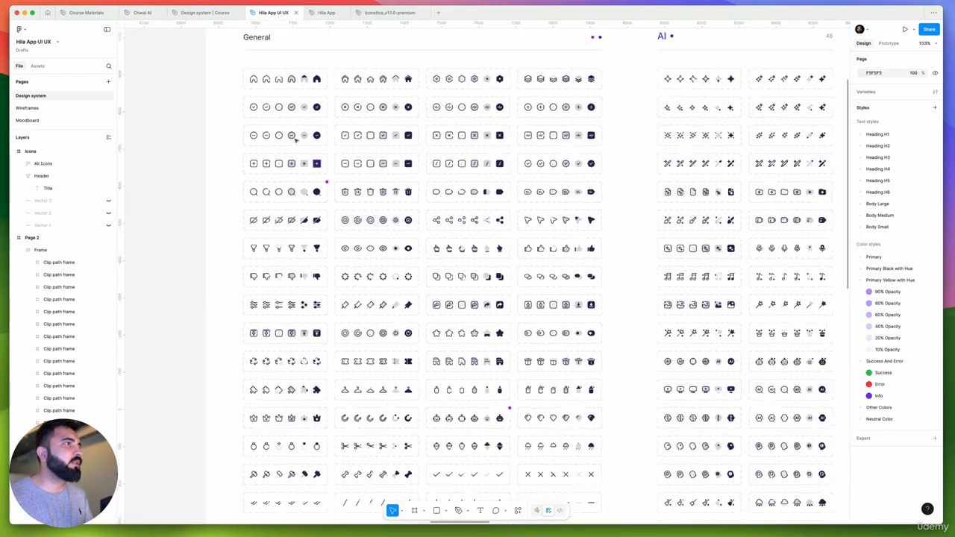
{"action": "scroll", "coordinate": [294, 139], "scroll_direction": "down", "scroll_amount": 10}
{"action": "scroll", "coordinate": [299, 261], "scroll_direction": "down", "scroll_amount": 3}
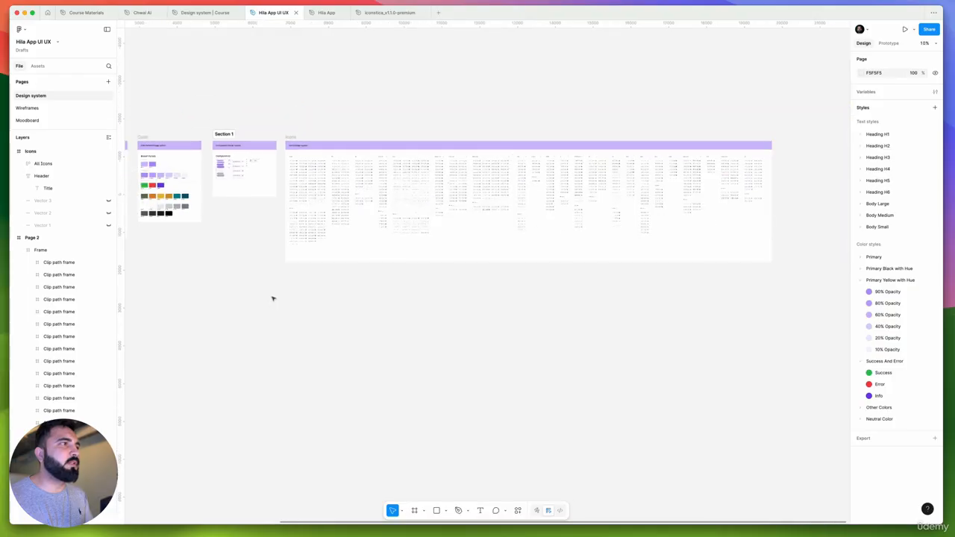
Show the All Icons frame's selection colors and replace the first Primary color with the Neutral Color/Black style
{"action": "left_click_drag", "start_coordinate": [266, 304], "coordinate": [767, 155]}
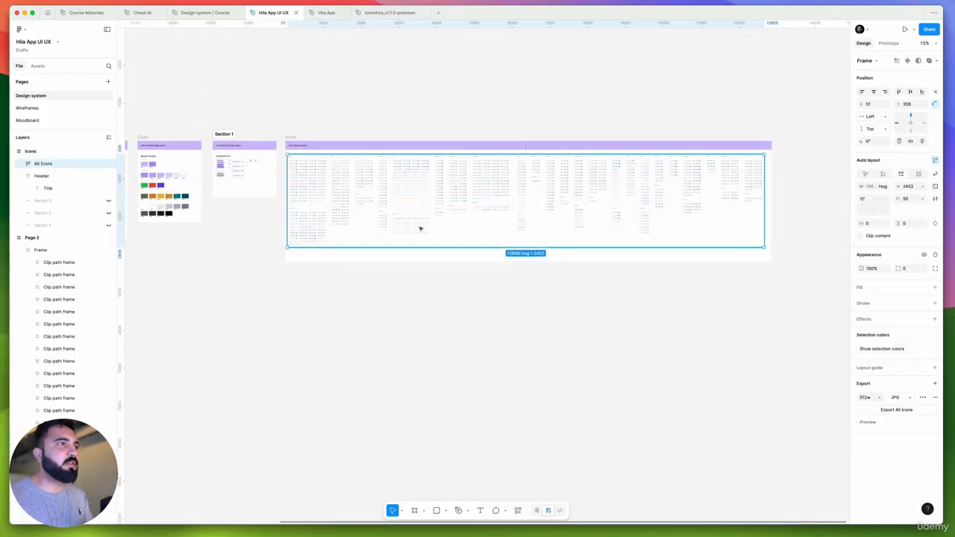
{"action": "scroll", "coordinate": [336, 175], "scroll_direction": "up", "scroll_amount": 5}
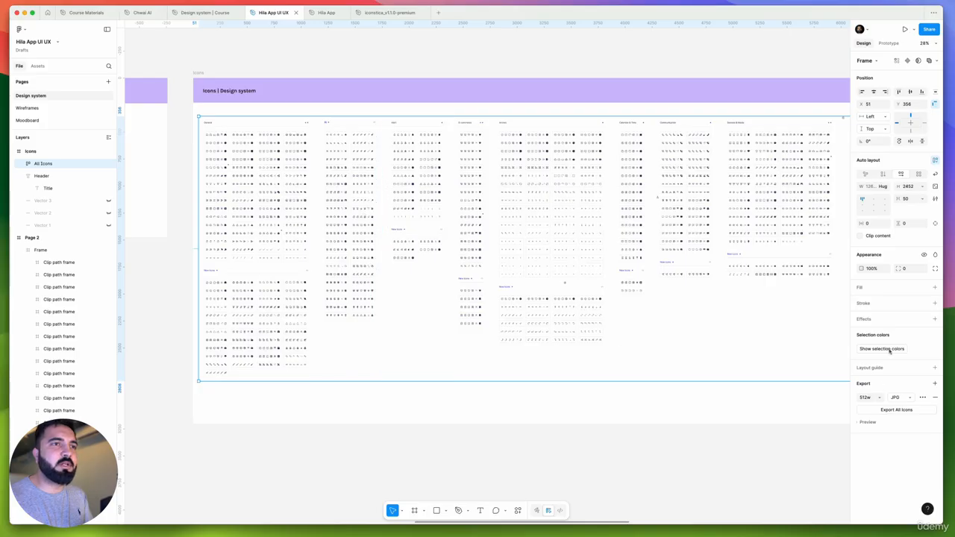
{"action": "left_click", "coordinate": [890, 349]}
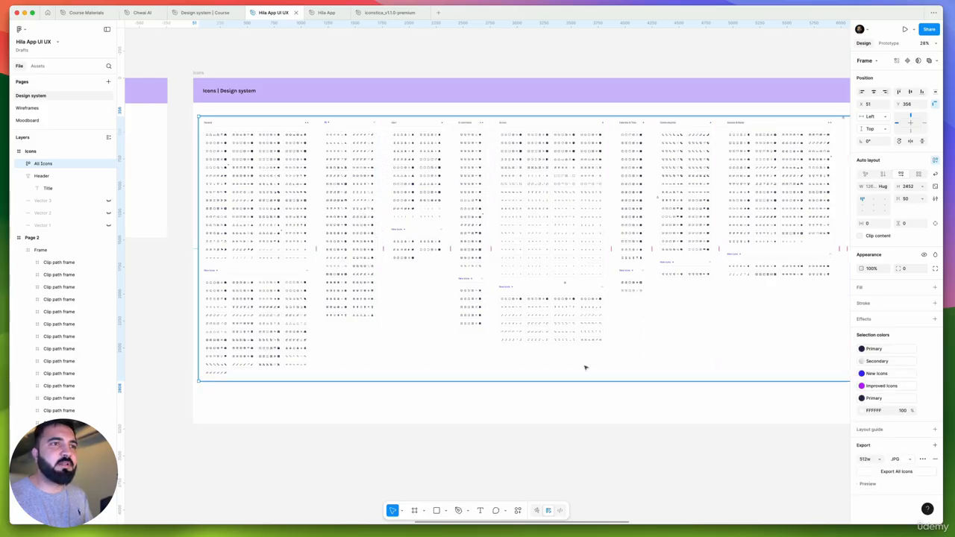
{"action": "left_click", "coordinate": [890, 350]}
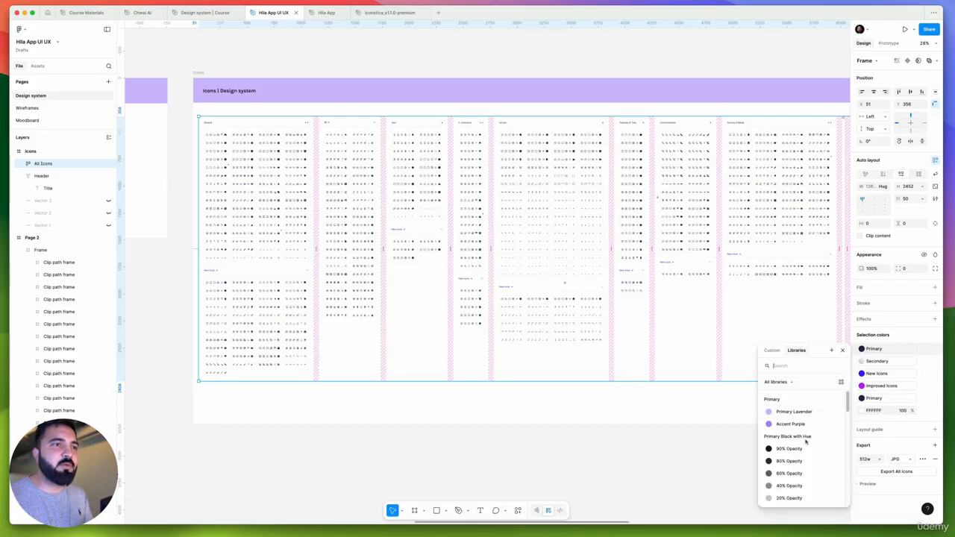
{"action": "scroll", "coordinate": [809, 438], "scroll_direction": "down", "scroll_amount": 3}
{"action": "scroll", "coordinate": [806, 442], "scroll_direction": "down", "scroll_amount": 10}
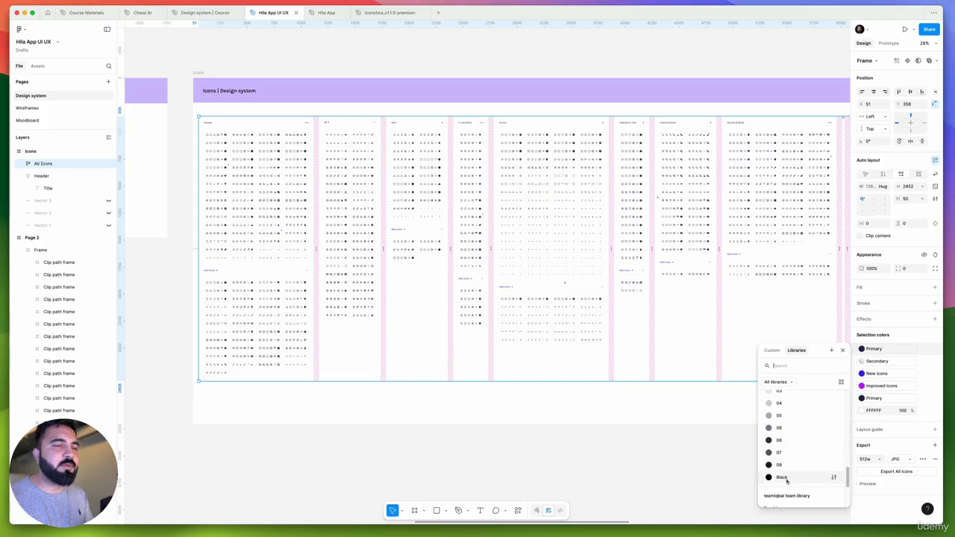
{"action": "left_click", "coordinate": [912, 361]}
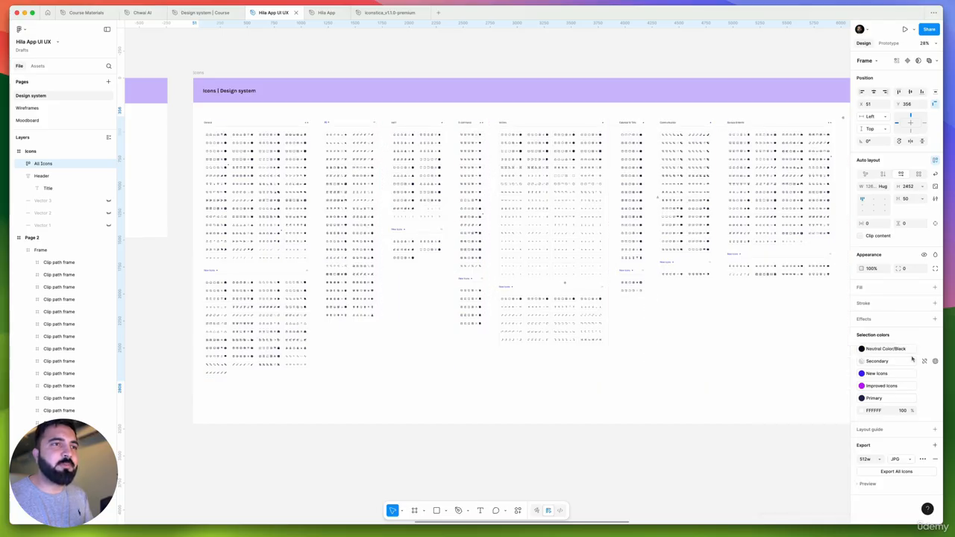
Replace the icons' Secondary color with Primary Black with Hue 20% Opacity and the remaining Primary color with Neutral Color/Black
{"action": "left_click", "coordinate": [887, 361]}
{"action": "scroll", "coordinate": [801, 459], "scroll_direction": "down", "scroll_amount": 3}
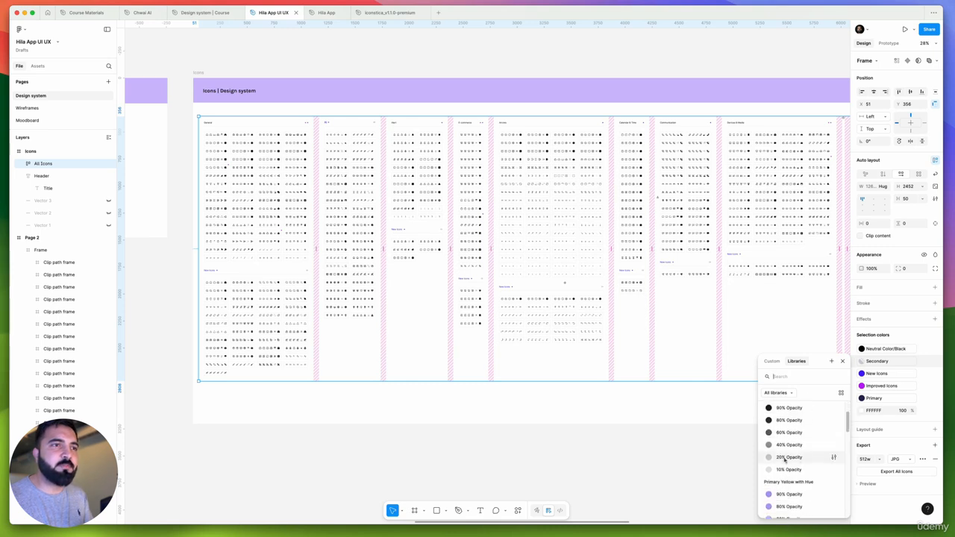
{"action": "left_click", "coordinate": [785, 458]}
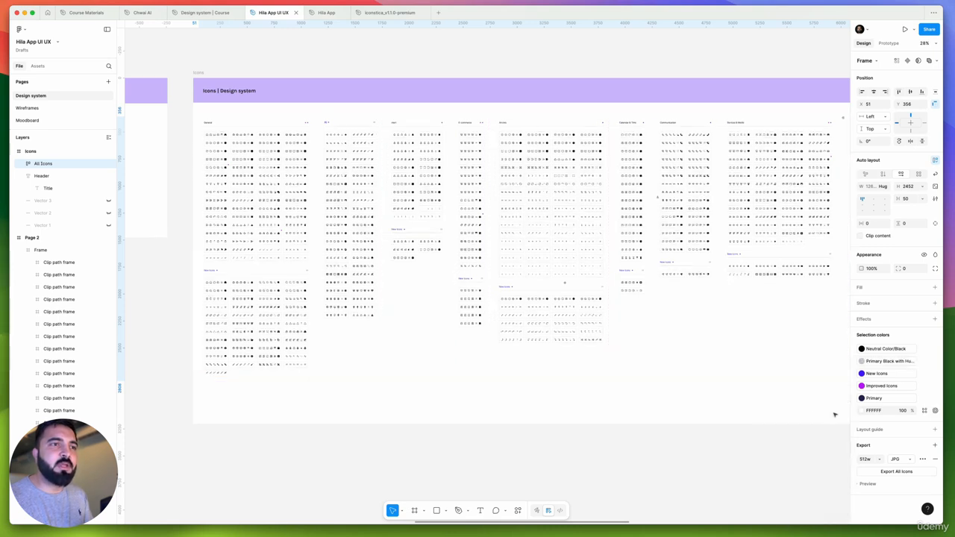
{"action": "left_click", "coordinate": [893, 401]}
{"action": "scroll", "coordinate": [802, 456], "scroll_direction": "down", "scroll_amount": 5}
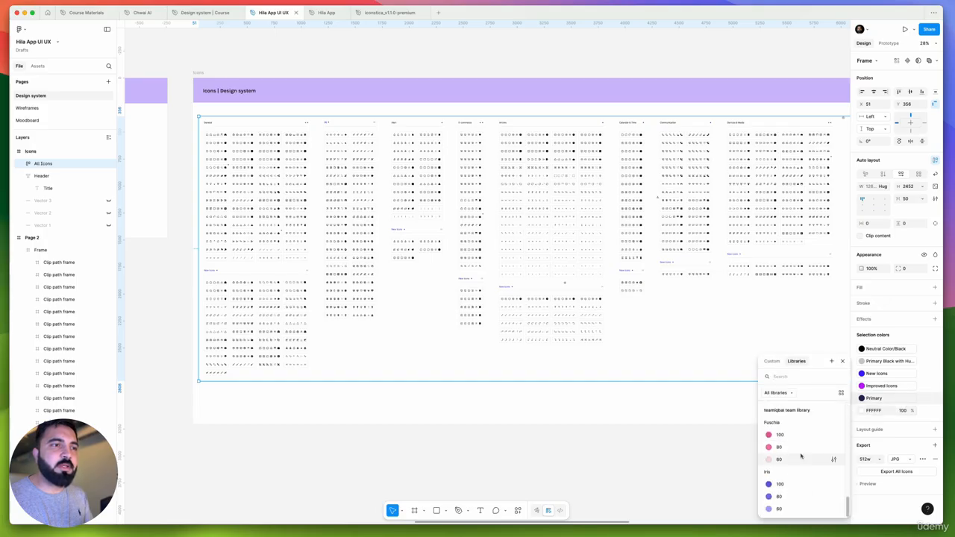
{"action": "left_click", "coordinate": [791, 474]}
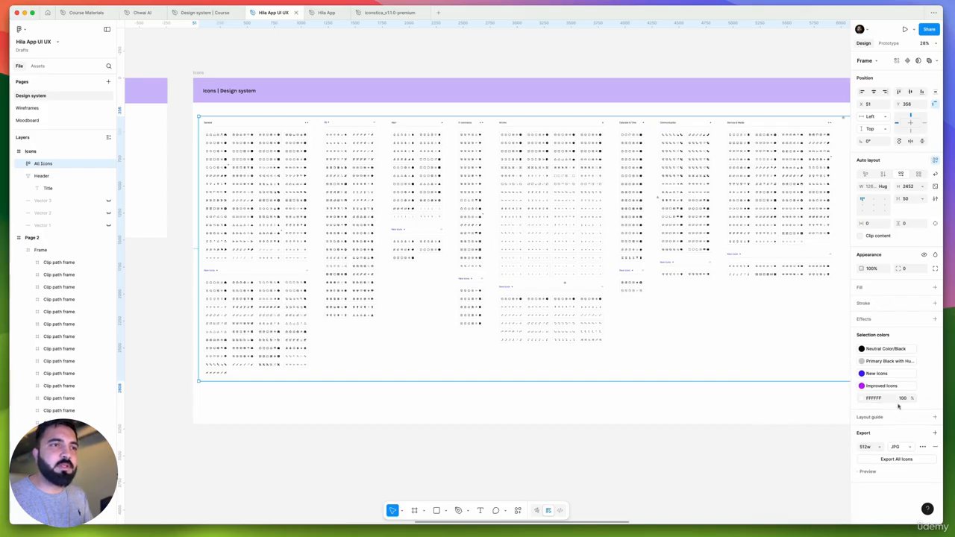
Replace the All Icons frame's FFFFFF selection color with the white style from the Neutral Color group
{"action": "left_click", "coordinate": [924, 398]}
{"action": "scroll", "coordinate": [799, 452], "scroll_direction": "down", "scroll_amount": 10}
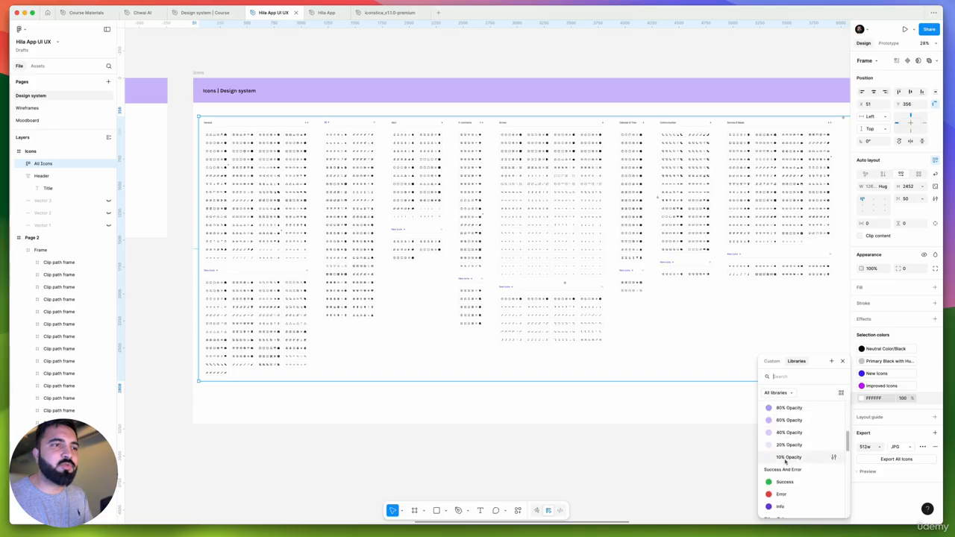
{"action": "scroll", "coordinate": [785, 461], "scroll_direction": "down", "scroll_amount": 8}
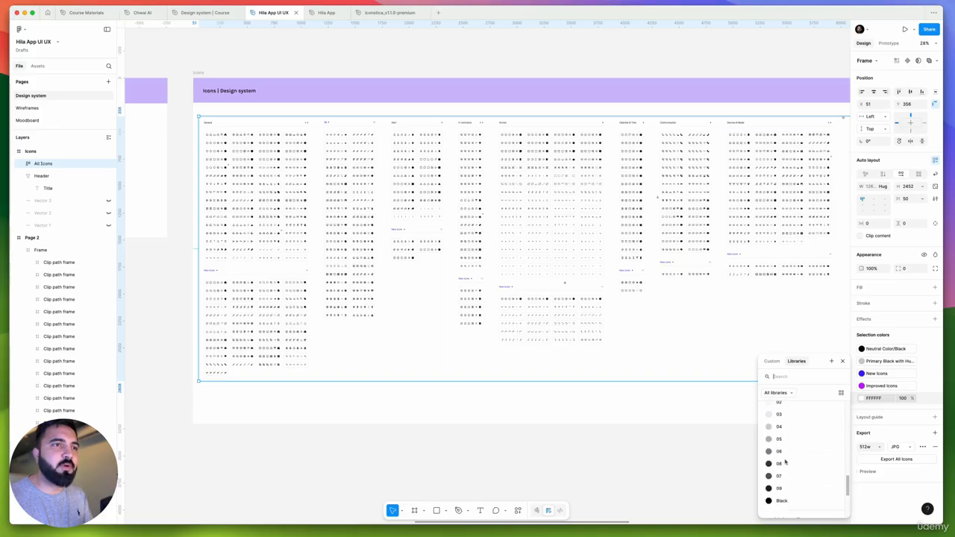
{"action": "scroll", "coordinate": [785, 462], "scroll_direction": "up", "scroll_amount": 15}
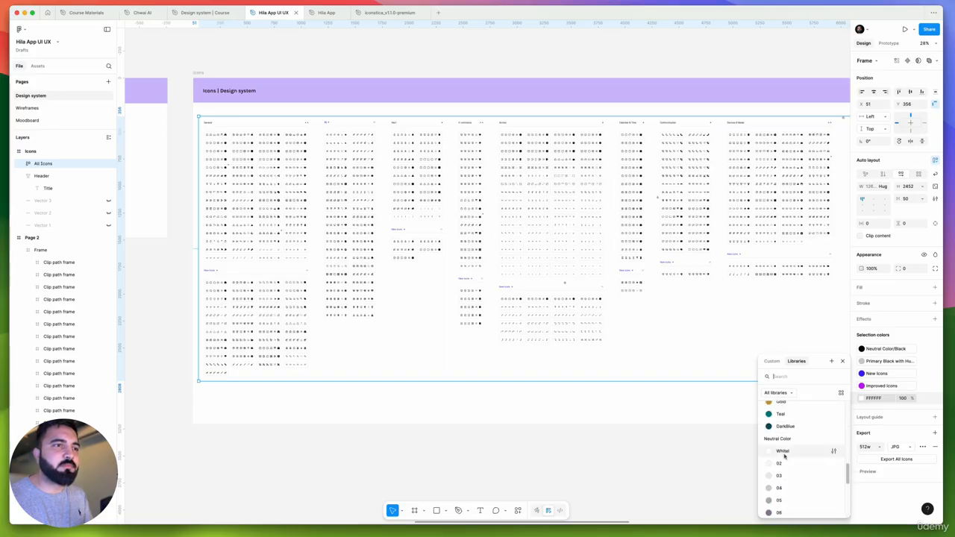
{"action": "left_click", "coordinate": [786, 456]}
{"action": "left_click", "coordinate": [611, 453]}
Select the Duoline variant of the gear icon in the General group to check its applied color styles
{"action": "scroll", "coordinate": [465, 187], "scroll_direction": "up", "scroll_amount": 5}
{"action": "left_click_drag", "start_coordinate": [435, 196], "coordinate": [682, 220]}
{"action": "scroll", "coordinate": [354, 102], "scroll_direction": "up", "scroll_amount": 6}
{"action": "double_click", "coordinate": [339, 128]}
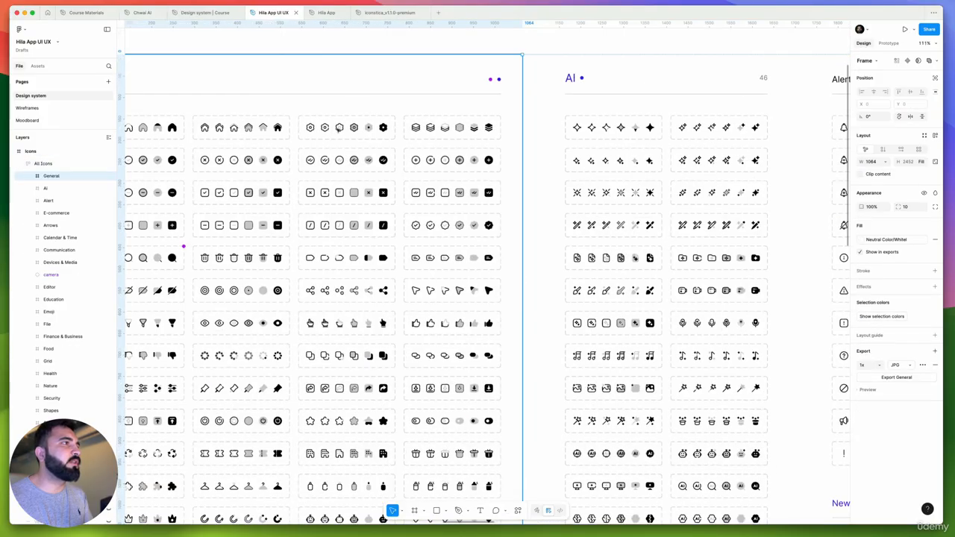
{"action": "double_click", "coordinate": [339, 128]}
{"action": "double_click", "coordinate": [340, 128]}
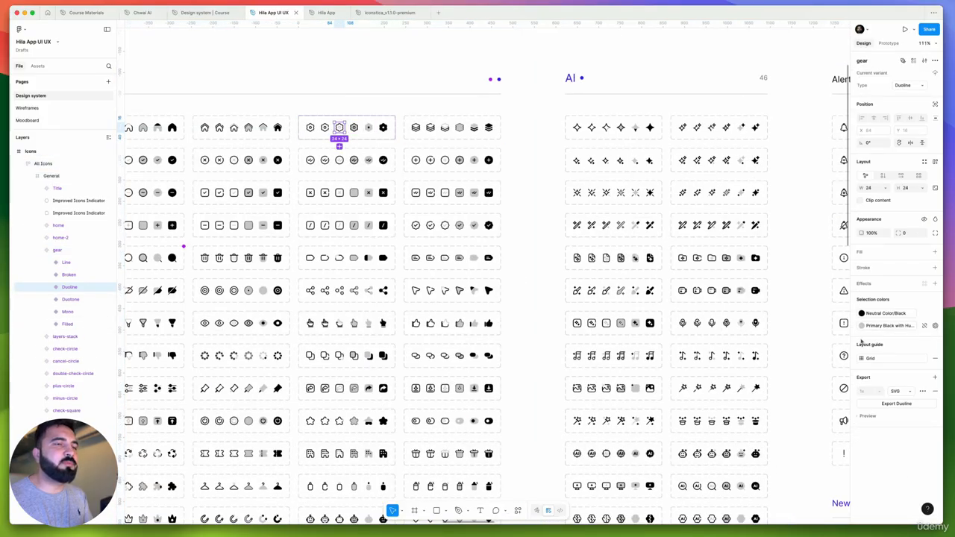
Deselect the gear icon and look over the recolored icon set beside the other design system frames
{"action": "scroll", "coordinate": [421, 168], "scroll_direction": "down", "scroll_amount": 10}
{"action": "left_click", "coordinate": [409, 75]}
{"action": "scroll", "coordinate": [422, 135], "scroll_direction": "up", "scroll_amount": 5}
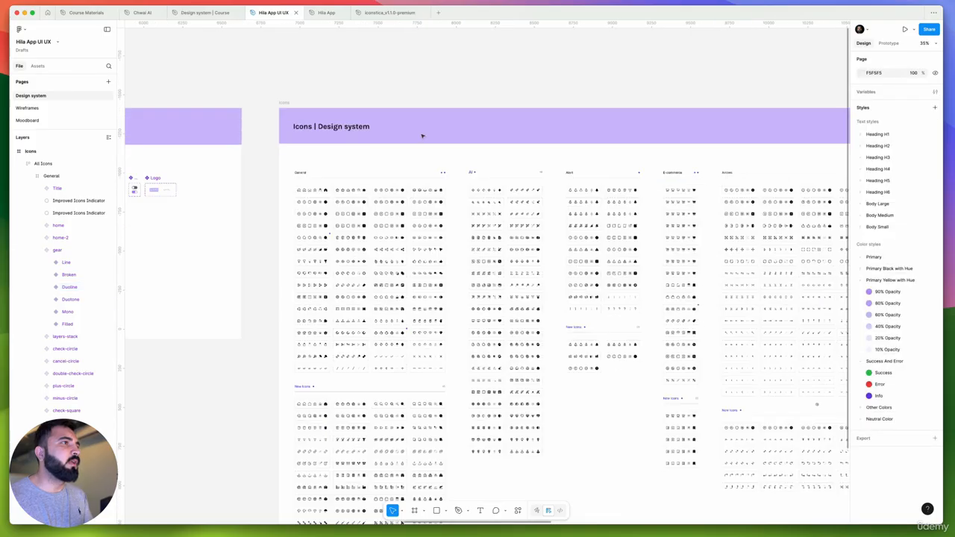
{"action": "scroll", "coordinate": [422, 136], "scroll_direction": "up", "scroll_amount": 3}
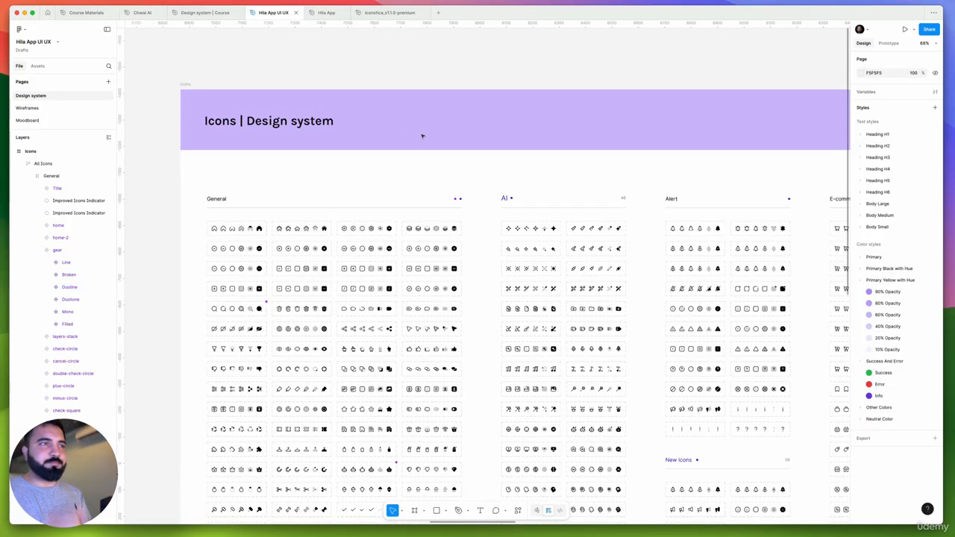
{"action": "scroll", "coordinate": [421, 135], "scroll_direction": "down", "scroll_amount": 5}
{"action": "scroll", "coordinate": [767, 256], "scroll_direction": "left", "scroll_amount": 10}
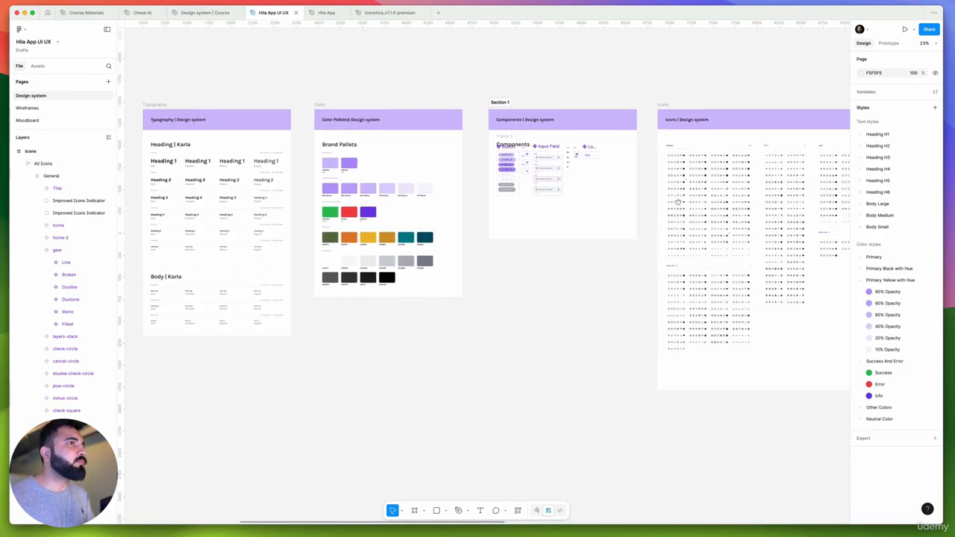
Open the Wireframes page and compare the Splash Screen's role-selection buttons with the Greenlight reference and the Account Creation wireframe
{"action": "left_click", "coordinate": [27, 108]}
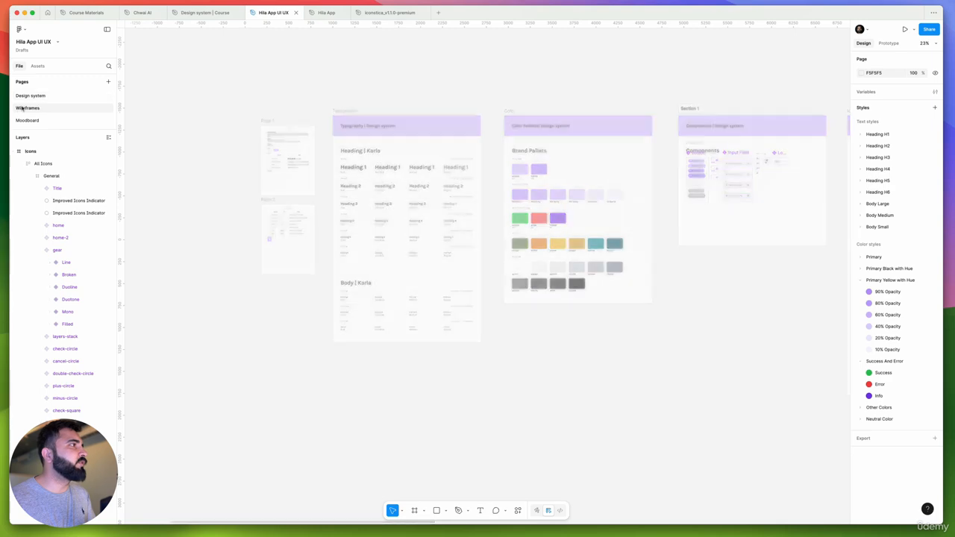
{"action": "scroll", "coordinate": [482, 181], "scroll_direction": "up", "scroll_amount": 3}
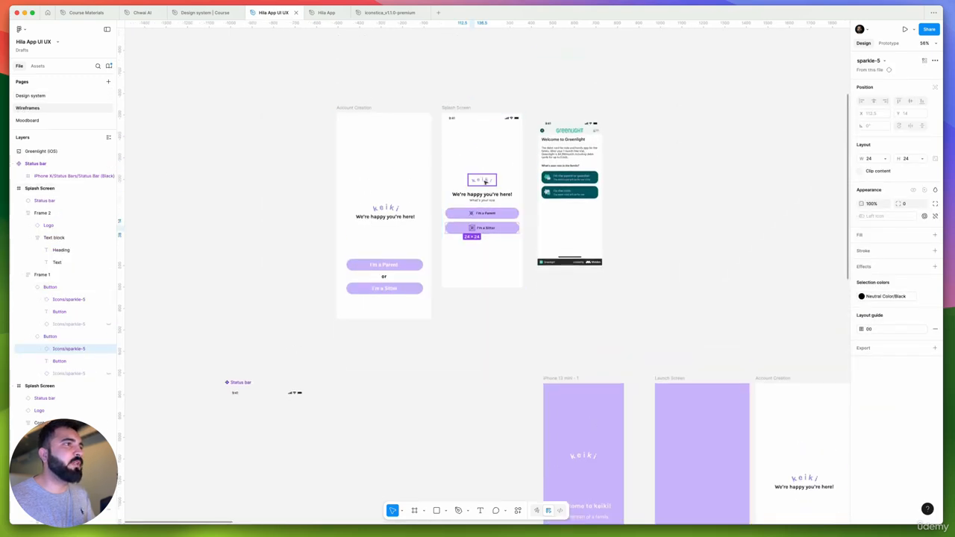
{"action": "scroll", "coordinate": [485, 183], "scroll_direction": "up", "scroll_amount": 5}
{"action": "scroll", "coordinate": [484, 186], "scroll_direction": "up", "scroll_amount": 3}
{"action": "scroll", "coordinate": [466, 215], "scroll_direction": "up", "scroll_amount": 4}
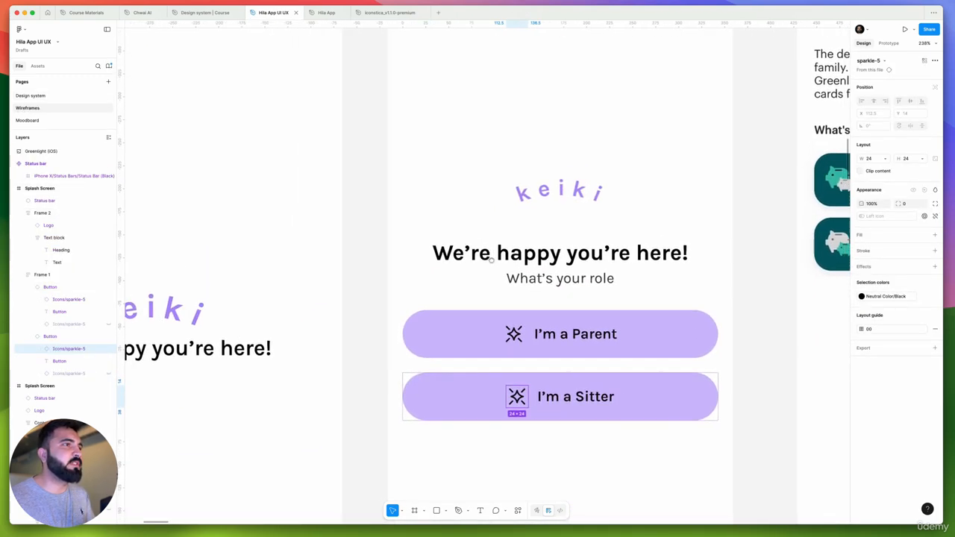
{"action": "scroll", "coordinate": [456, 231], "scroll_direction": "down", "scroll_amount": 4}
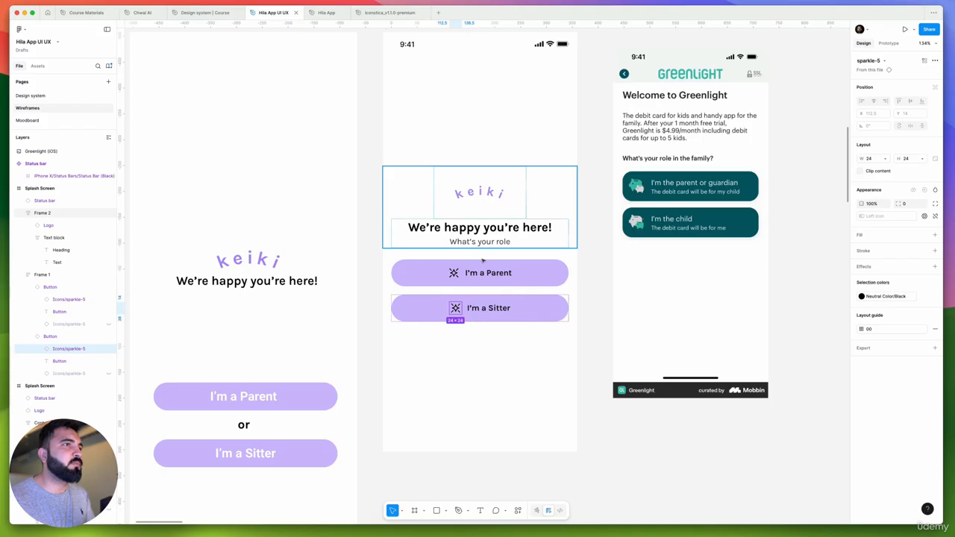
{"action": "scroll", "coordinate": [483, 260], "scroll_direction": "down", "scroll_amount": 2}
{"action": "scroll", "coordinate": [483, 260], "scroll_direction": "left", "scroll_amount": 2}
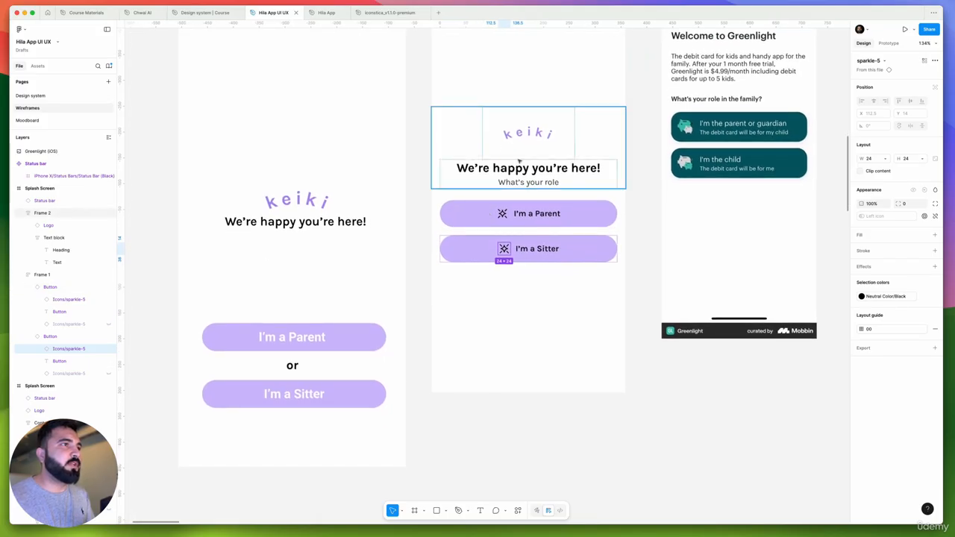
{"action": "scroll", "coordinate": [474, 168], "scroll_direction": "down", "scroll_amount": 2}
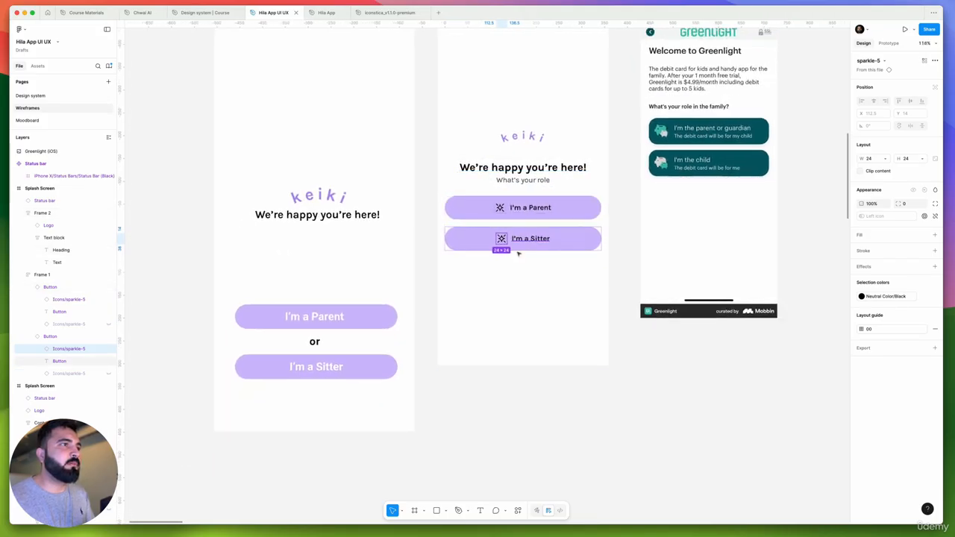
{"action": "left_click", "coordinate": [553, 284]}
{"action": "left_click_drag", "start_coordinate": [489, 307], "coordinate": [538, 339]}
{"action": "scroll", "coordinate": [552, 252], "scroll_direction": "up", "scroll_amount": 5}
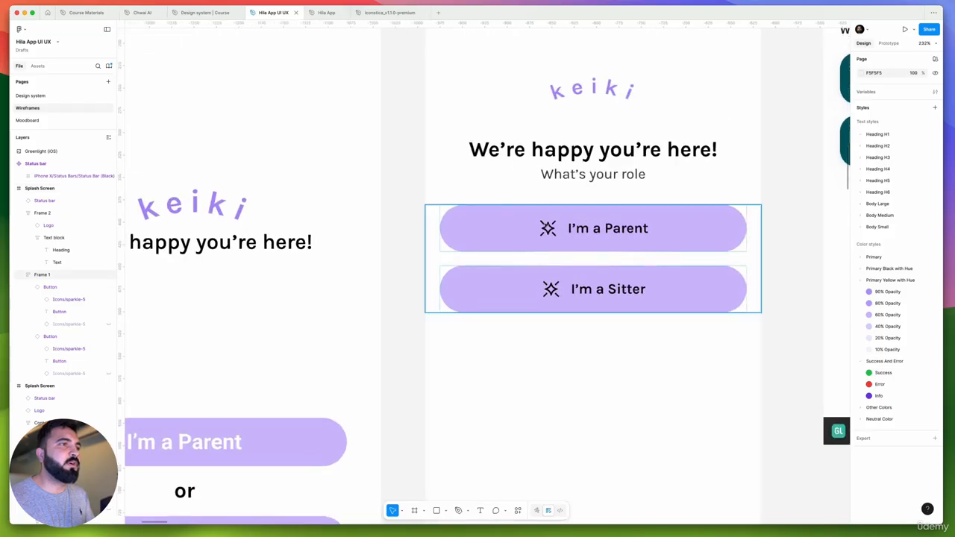
Search all libraries for "parent" and swap the I'm a Parent button's sparkle icon for healthicons:boy-0105y-outline
{"action": "double_click", "coordinate": [547, 226]}
{"action": "left_click", "coordinate": [547, 227]}
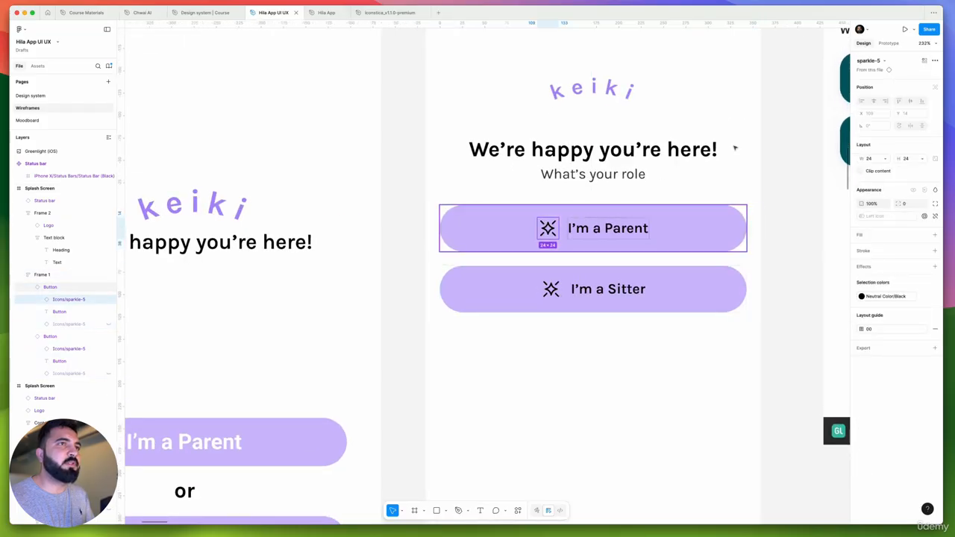
{"action": "left_click", "coordinate": [868, 60]}
{"action": "type", "text": "parent"}
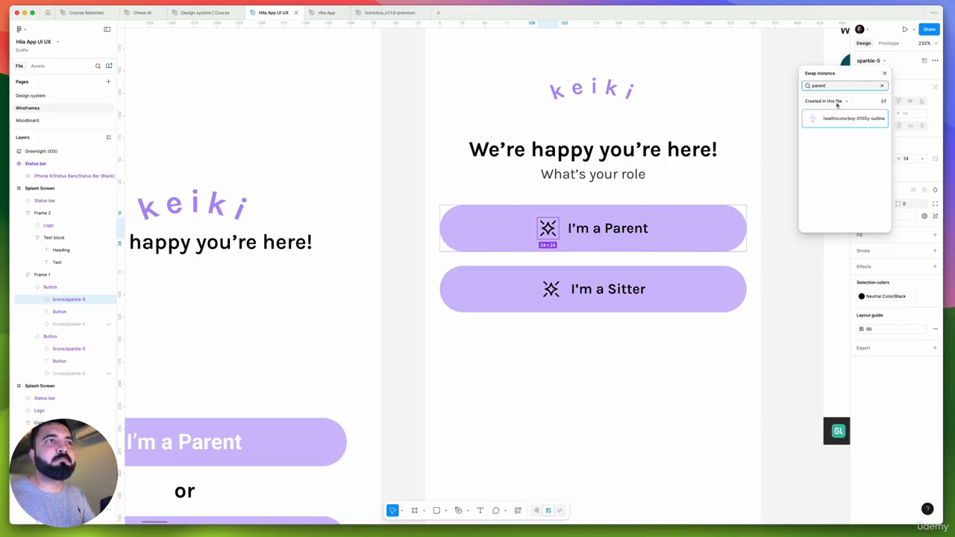
{"action": "left_click", "coordinate": [837, 102]}
{"action": "left_click", "coordinate": [838, 87]}
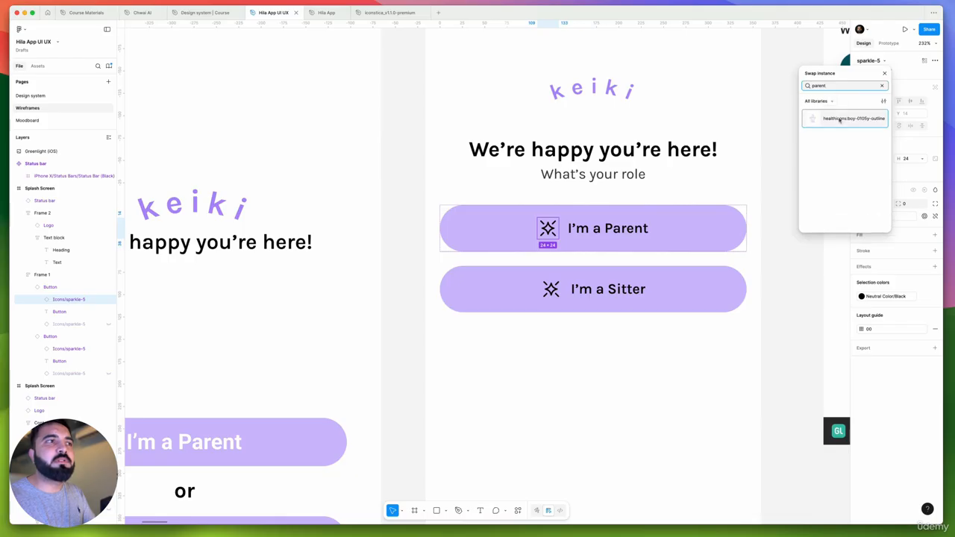
{"action": "left_click", "coordinate": [840, 119]}
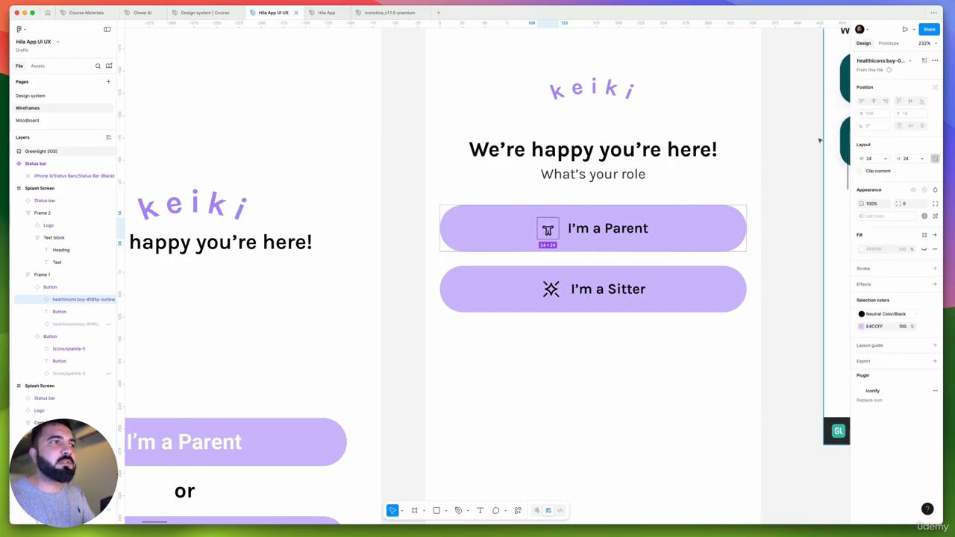
Go to the boy icon's main component and examine where it sits in the Profile Example (Parents') frame
{"action": "right_click", "coordinate": [552, 226]}
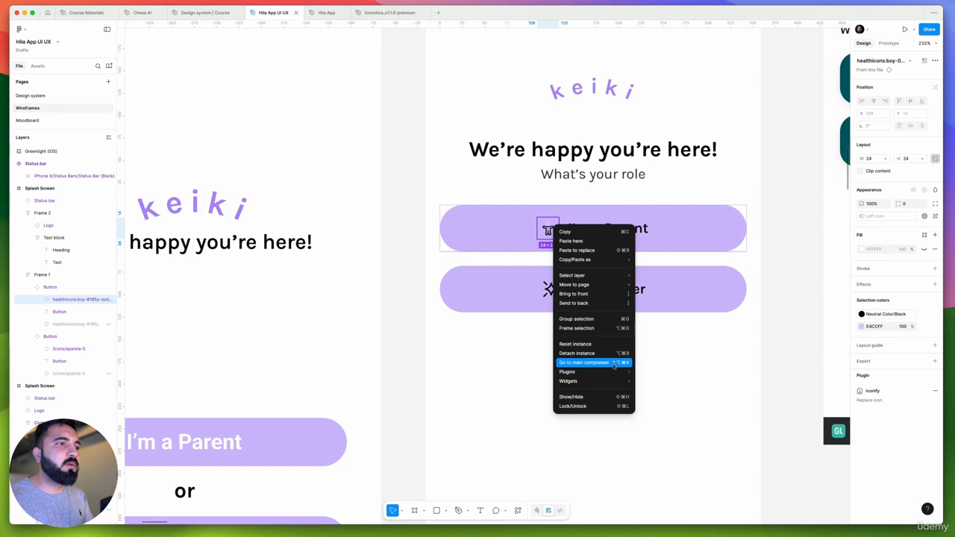
{"action": "left_click", "coordinate": [585, 363]}
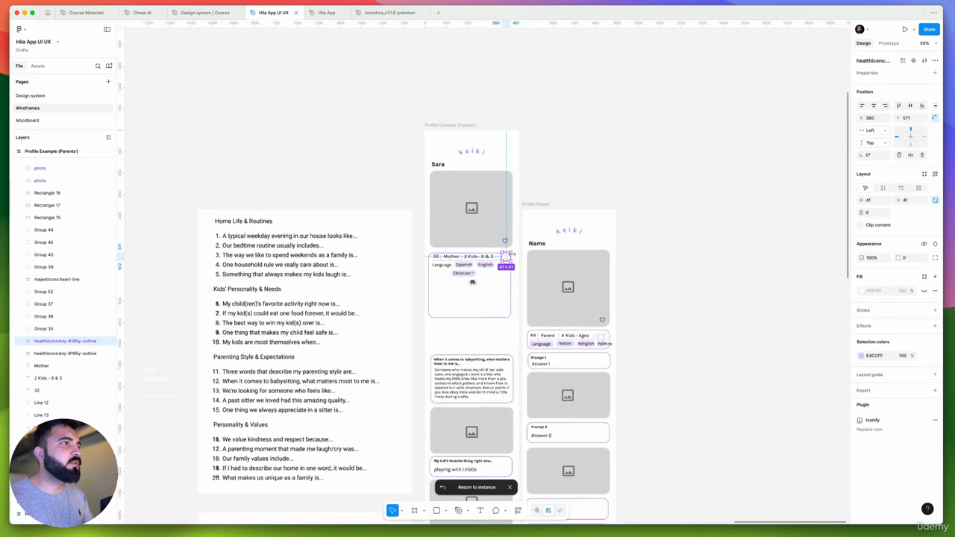
{"action": "scroll", "coordinate": [500, 257], "scroll_direction": "up", "scroll_amount": 5}
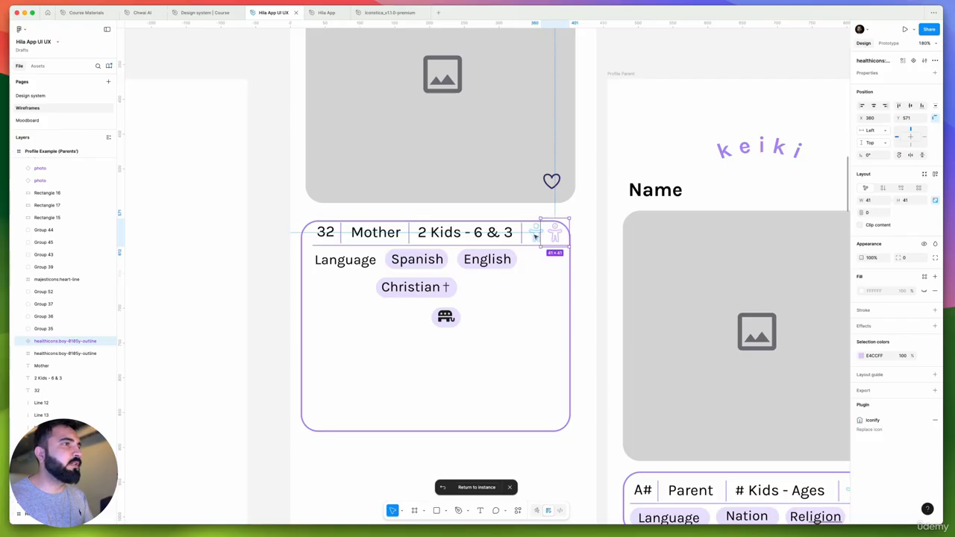
{"action": "scroll", "coordinate": [377, 231], "scroll_direction": "down", "scroll_amount": 5}
{"action": "scroll", "coordinate": [378, 229], "scroll_direction": "down", "scroll_amount": 5}
{"action": "left_click", "coordinate": [499, 166]}
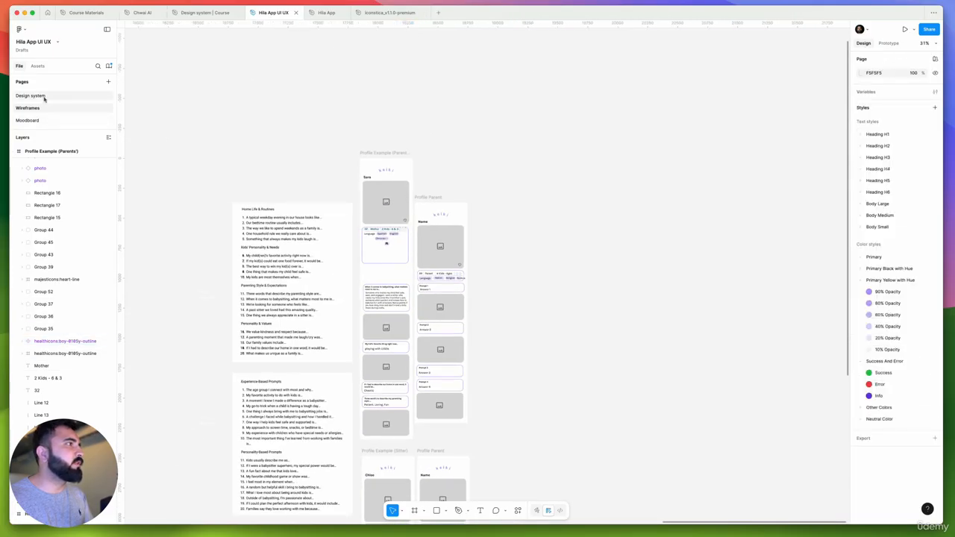
Return to the Design system page and look through the Icons frame beside the component and color frames
{"action": "left_click", "coordinate": [43, 97]}
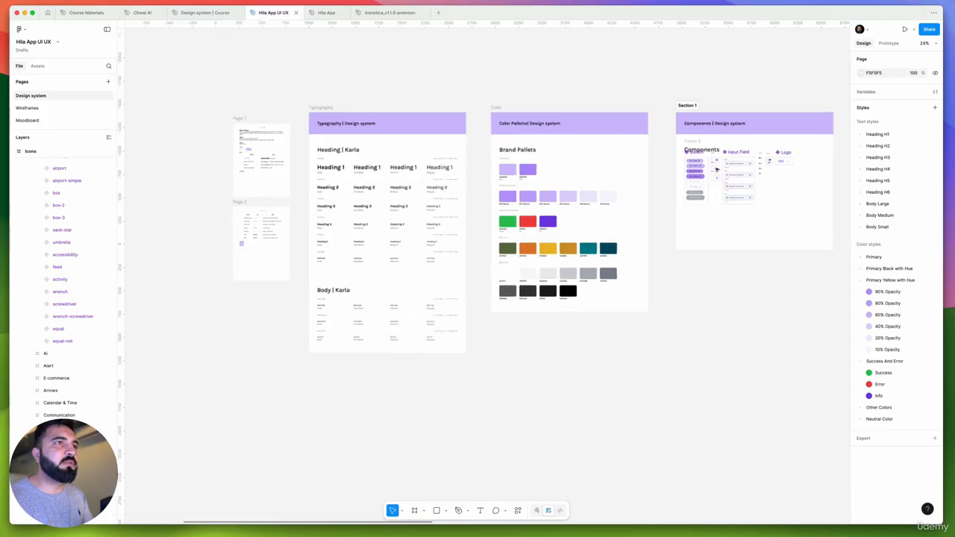
{"action": "scroll", "coordinate": [718, 170], "scroll_direction": "up", "scroll_amount": 2}
{"action": "scroll", "coordinate": [713, 170], "scroll_direction": "down", "scroll_amount": 2}
{"action": "left_click_drag", "start_coordinate": [836, 273], "coordinate": [512, 269]}
{"action": "scroll", "coordinate": [601, 201], "scroll_direction": "up", "scroll_amount": 4}
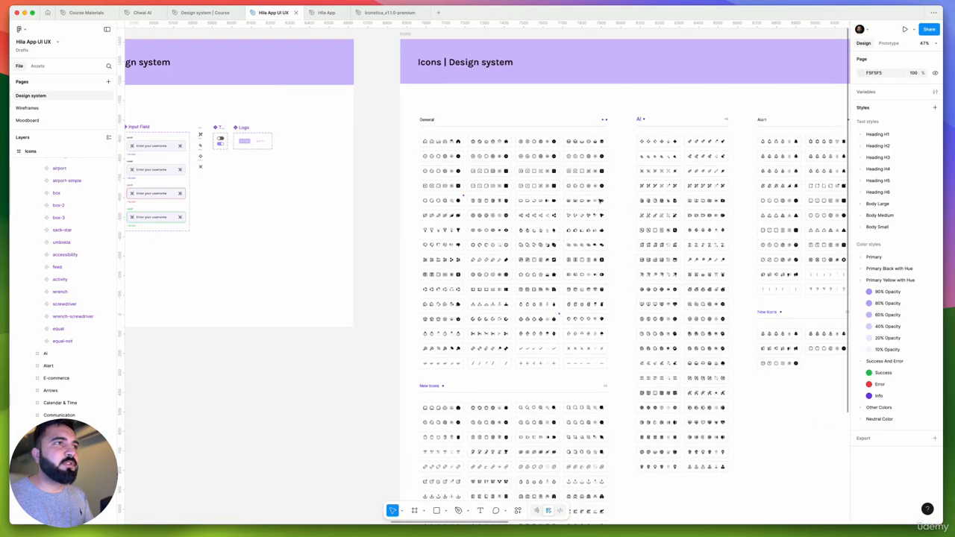
{"action": "scroll", "coordinate": [601, 200], "scroll_direction": "down", "scroll_amount": 8}
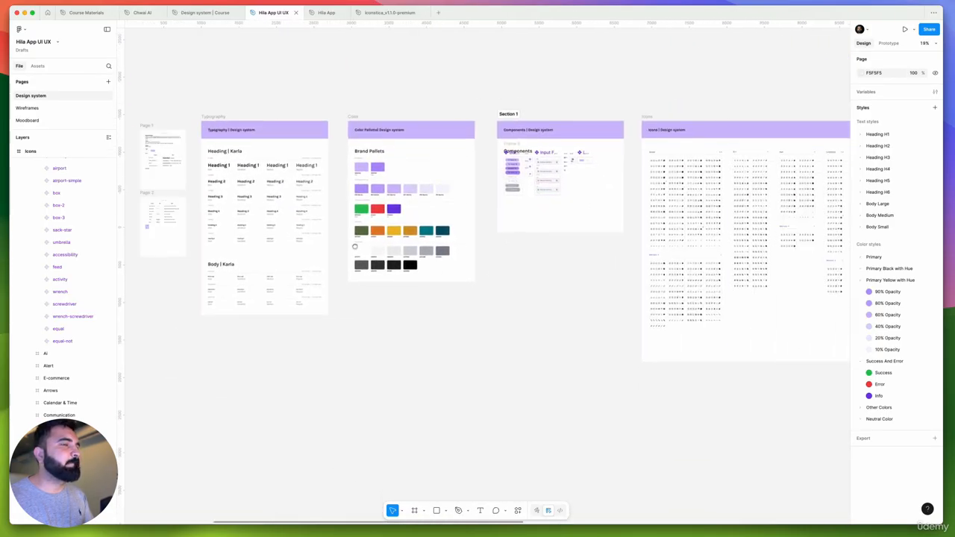
{"action": "scroll", "coordinate": [355, 247], "scroll_direction": "right", "scroll_amount": 5}
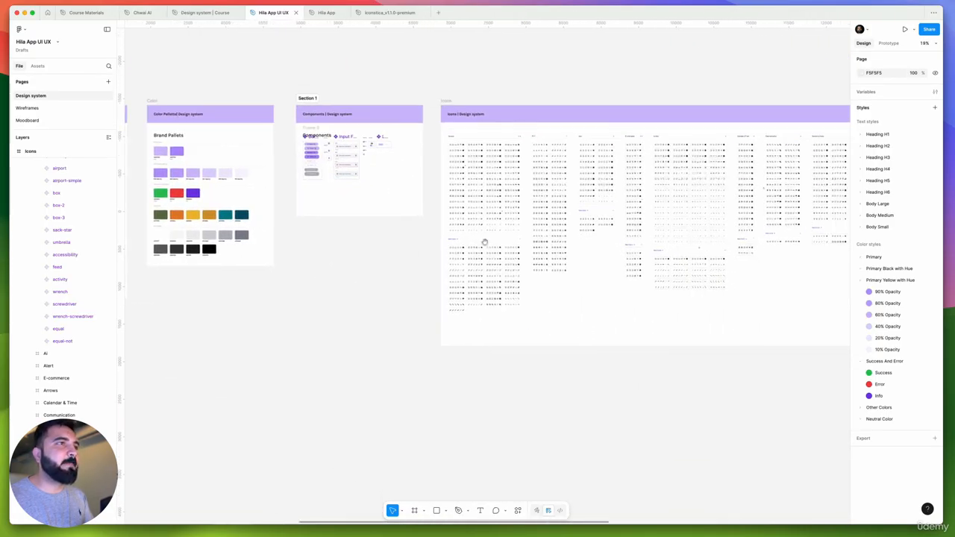
Reselect the I'm a Parent button's icon on the Wireframes page and search its swap options for "health"
{"action": "left_click", "coordinate": [28, 109]}
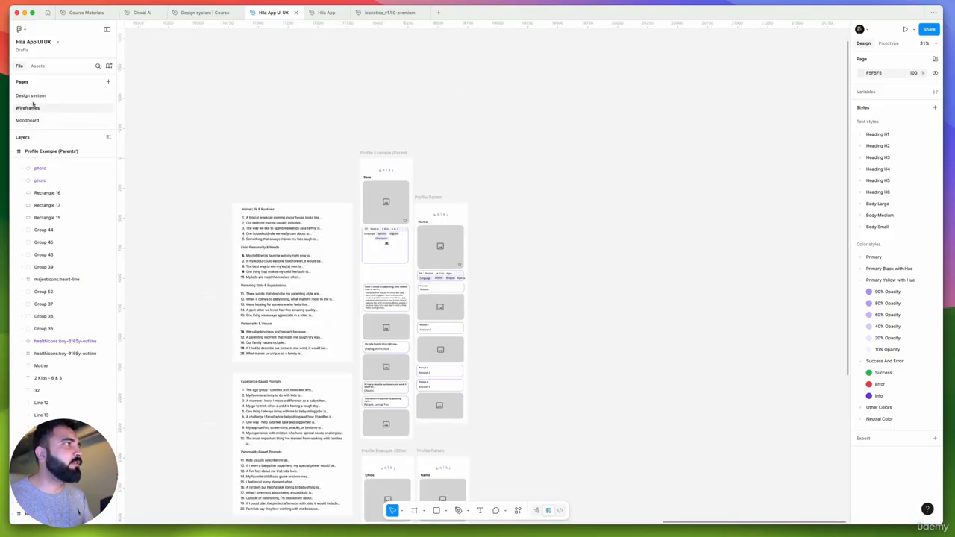
{"action": "key", "text": "shift+1"}
{"action": "scroll", "coordinate": [418, 238], "scroll_direction": "up", "scroll_amount": 15}
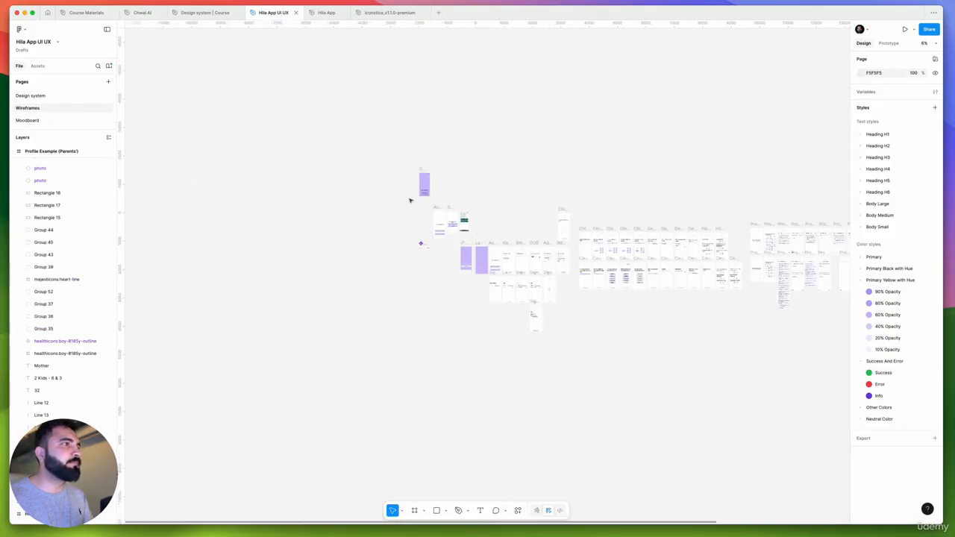
{"action": "scroll", "coordinate": [361, 309], "scroll_direction": "up", "scroll_amount": 3}
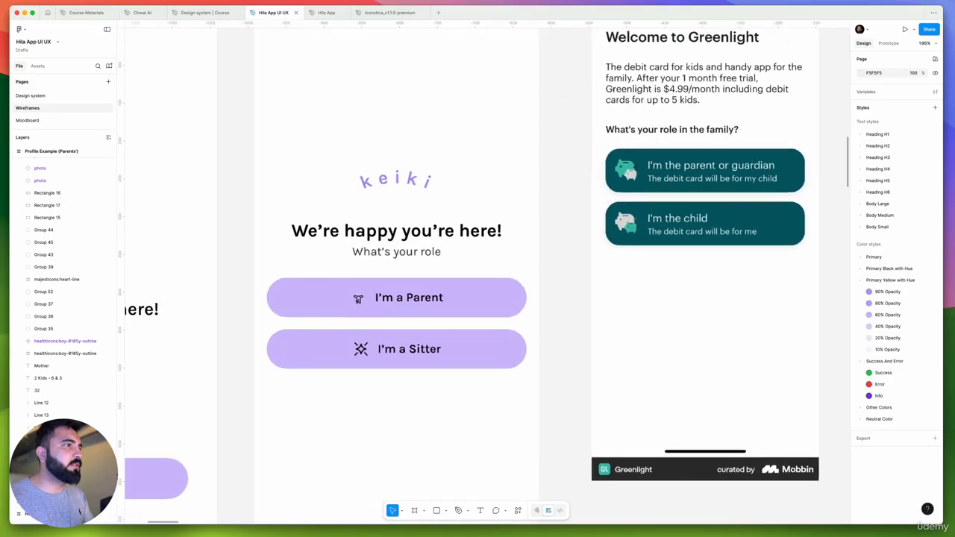
{"action": "scroll", "coordinate": [358, 303], "scroll_direction": "down", "scroll_amount": 2}
{"action": "left_click", "coordinate": [357, 302]}
{"action": "scroll", "coordinate": [356, 301], "scroll_direction": "up", "scroll_amount": 6}
{"action": "double_click", "coordinate": [361, 299]}
{"action": "double_click", "coordinate": [364, 291]}
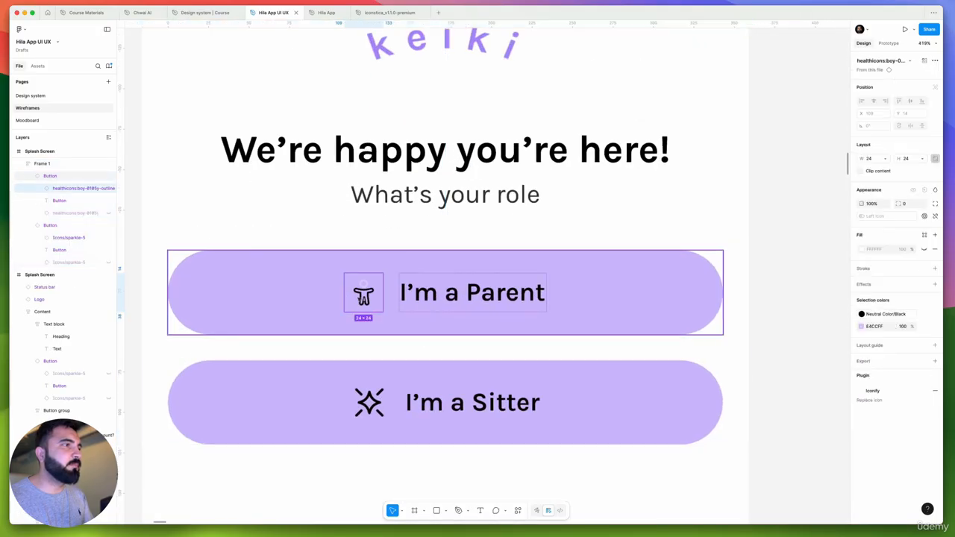
{"action": "left_click", "coordinate": [871, 60]}
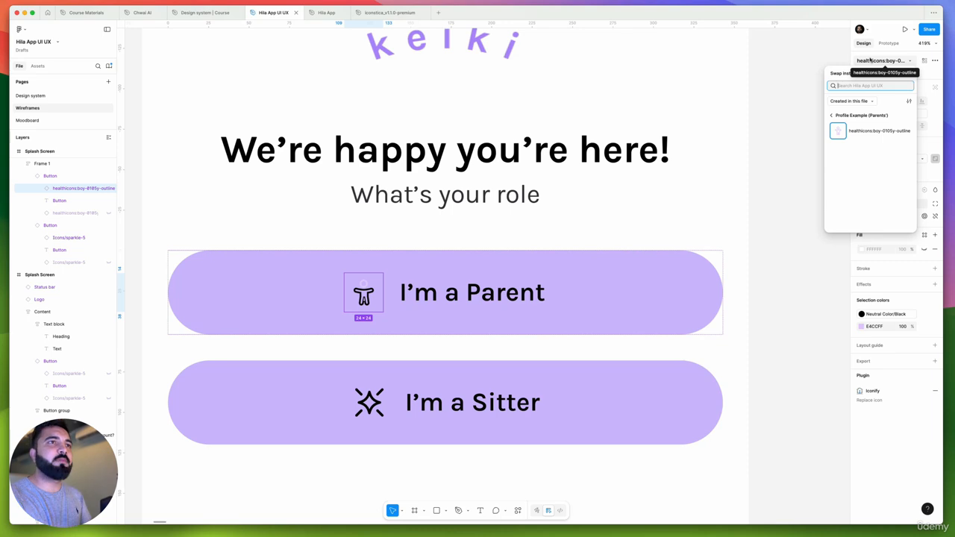
{"action": "type", "text": "health"}
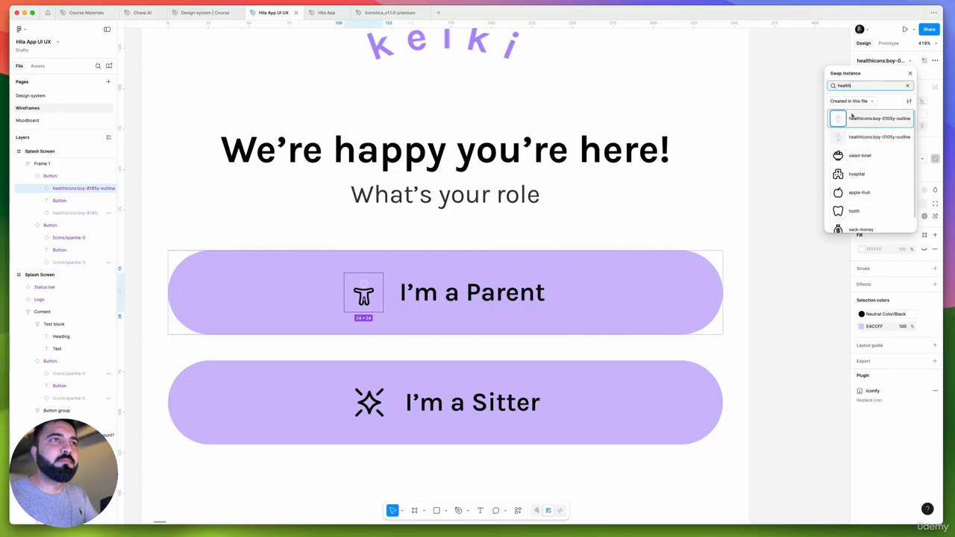
Search the I'm a Parent icon's swap options for "father" and "user", and look through the user icons for a fitting one
{"action": "double_click", "coordinate": [860, 85]}
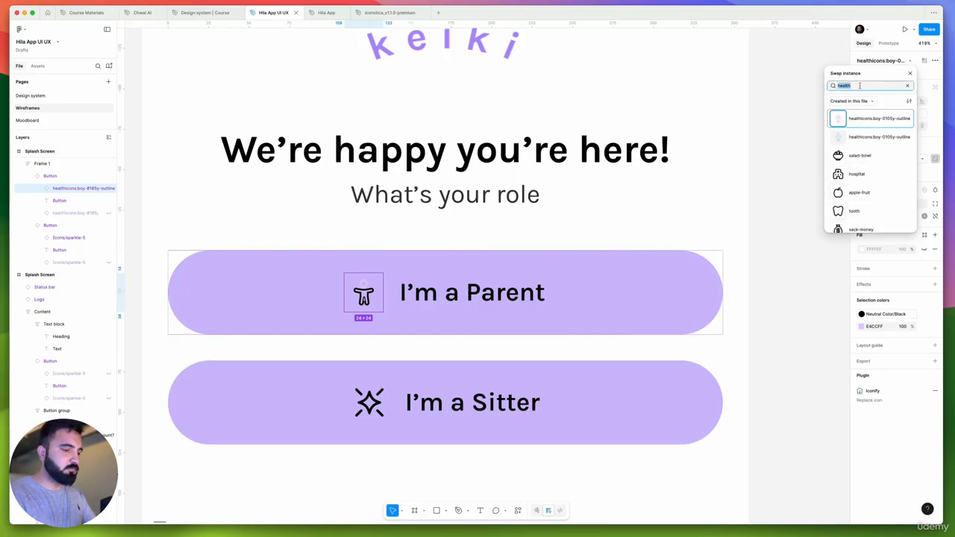
{"action": "type", "text": "f"}
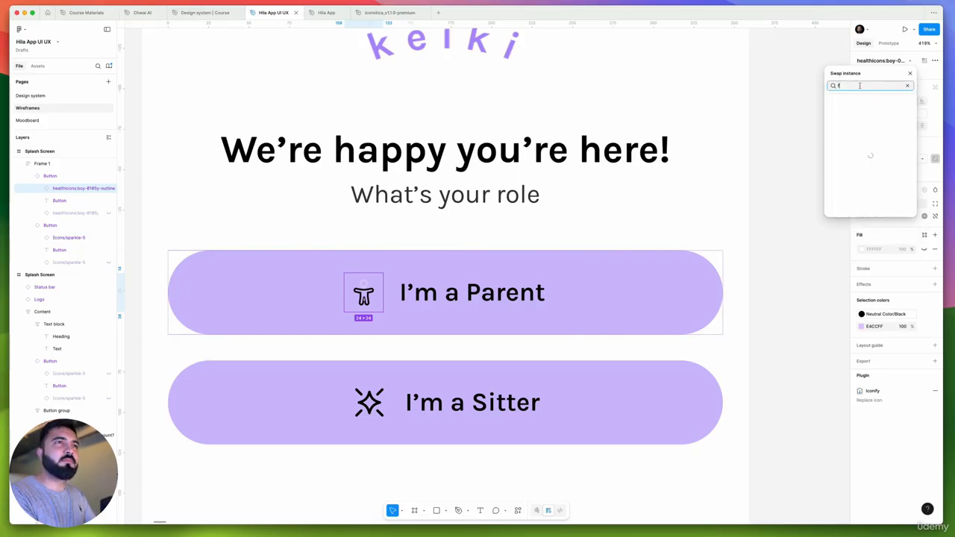
{"action": "type", "text": "ather"}
{"action": "key", "text": "BackSpace"}
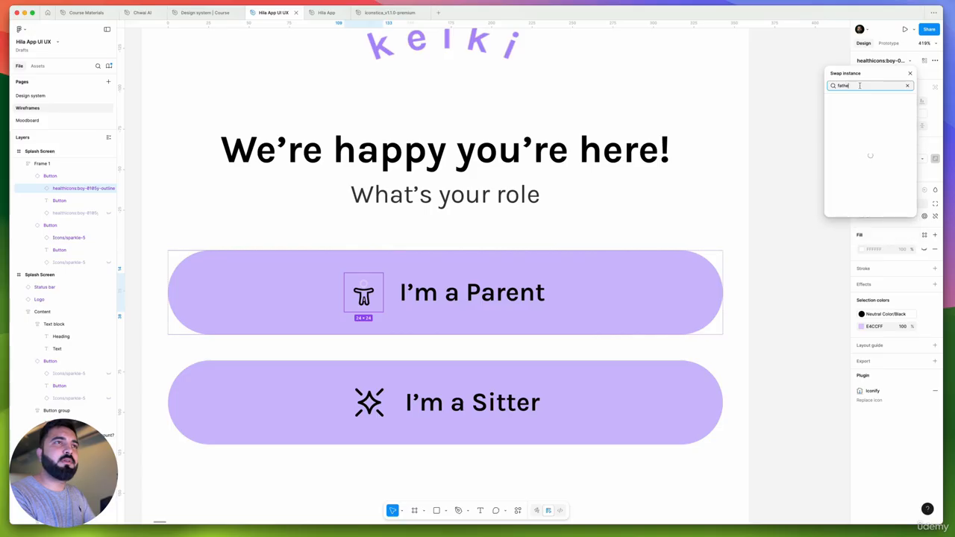
{"action": "key", "text": "BackSpace"}
{"action": "type", "text": "user"}
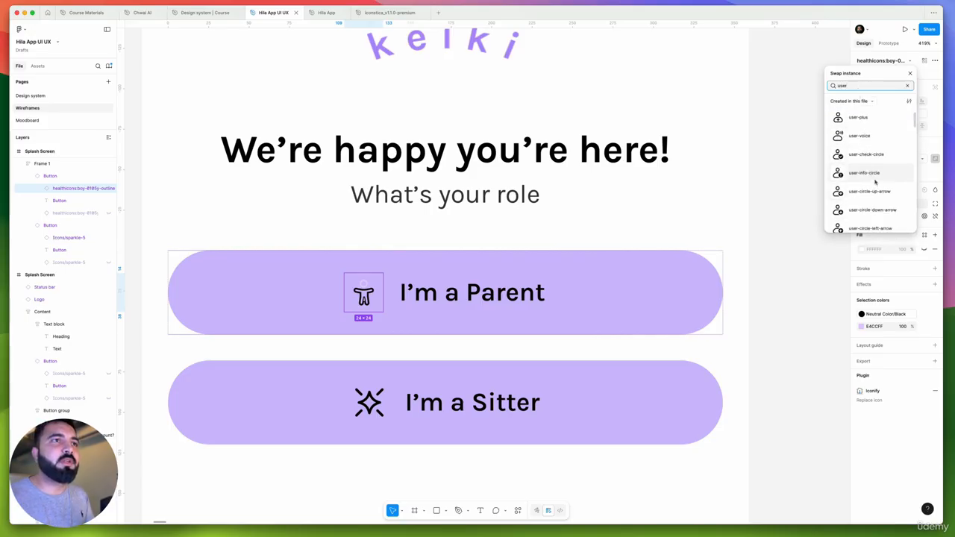
{"action": "scroll", "coordinate": [876, 182], "scroll_direction": "down", "scroll_amount": 5}
{"action": "scroll", "coordinate": [876, 182], "scroll_direction": "down", "scroll_amount": 3}
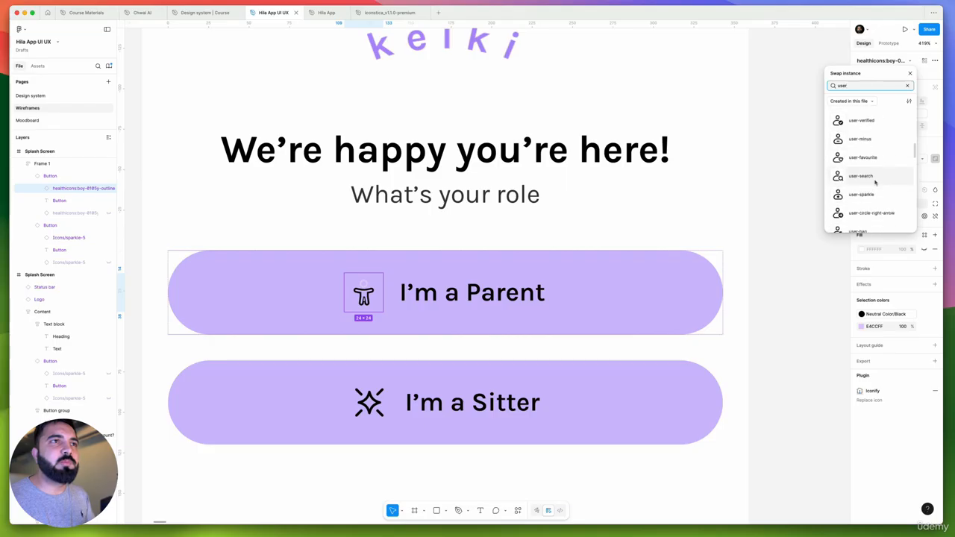
{"action": "scroll", "coordinate": [878, 180], "scroll_direction": "down", "scroll_amount": 1}
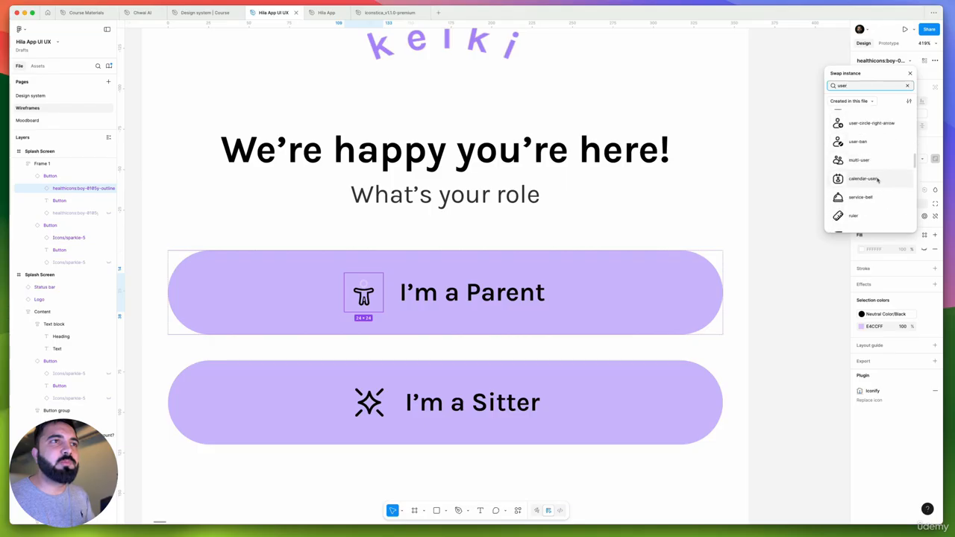
{"action": "scroll", "coordinate": [877, 179], "scroll_direction": "down", "scroll_amount": 3}
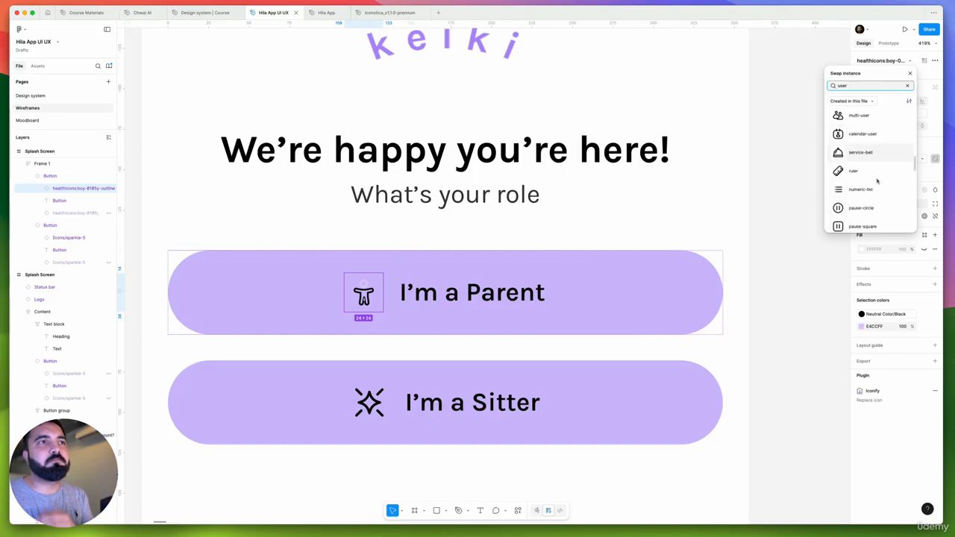
{"action": "scroll", "coordinate": [878, 181], "scroll_direction": "down", "scroll_amount": 8}
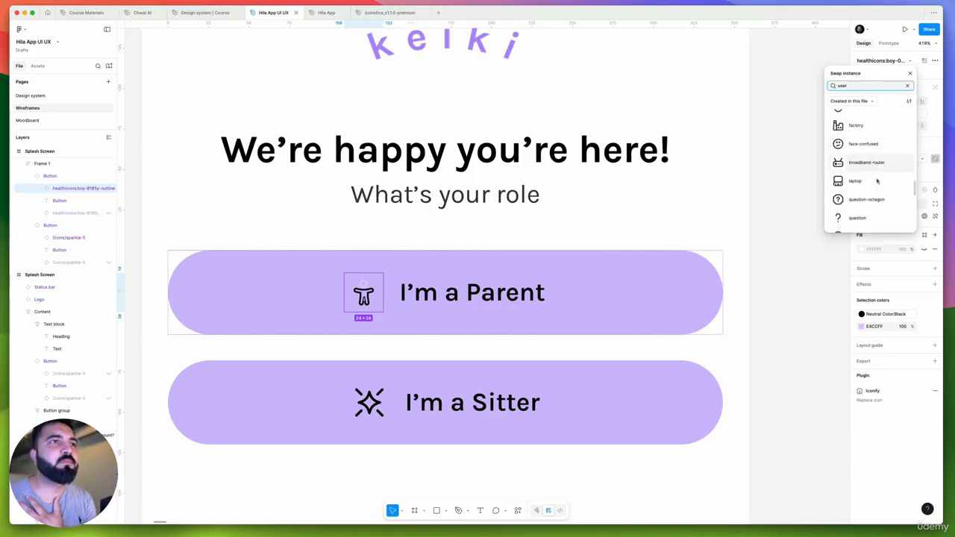
{"action": "scroll", "coordinate": [878, 181], "scroll_direction": "down", "scroll_amount": 8}
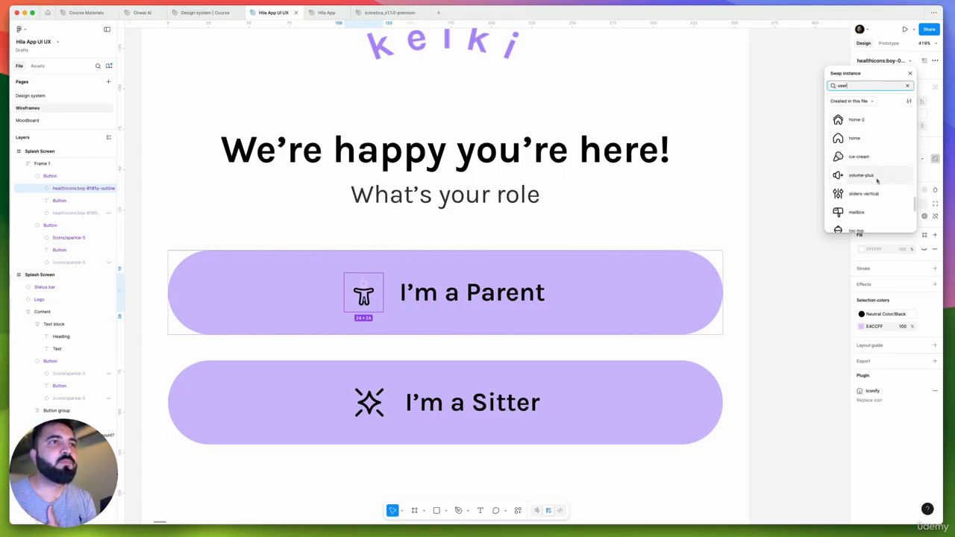
{"action": "left_click", "coordinate": [819, 277]}
Launch the IconScout plugin on the Wireframes page and search its icons for "parent"
{"action": "scroll", "coordinate": [617, 262], "scroll_direction": "down", "scroll_amount": 10}
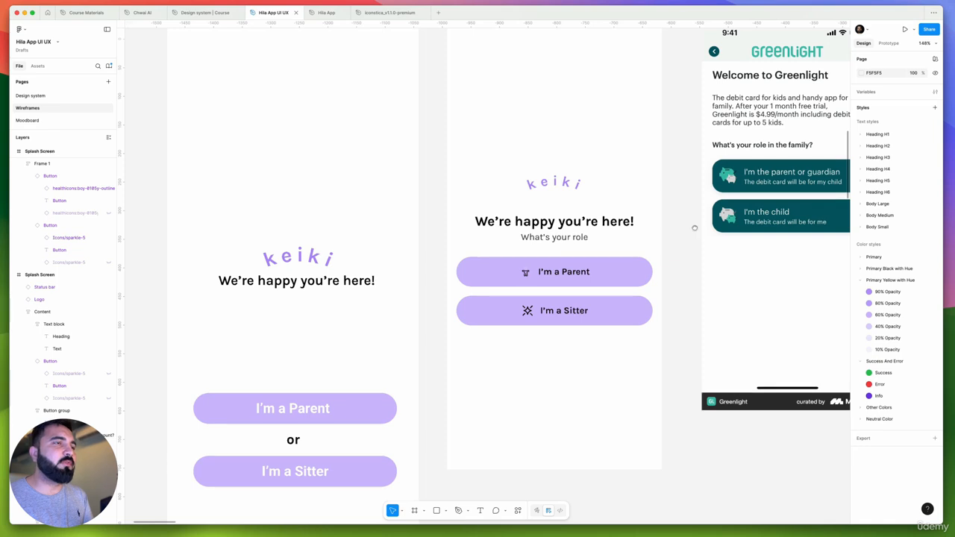
{"action": "scroll", "coordinate": [694, 228], "scroll_direction": "right", "scroll_amount": 2}
{"action": "scroll", "coordinate": [694, 228], "scroll_direction": "up", "scroll_amount": 1}
{"action": "right_click", "coordinate": [656, 241]}
{"action": "mouse_move", "coordinate": [675, 306]}
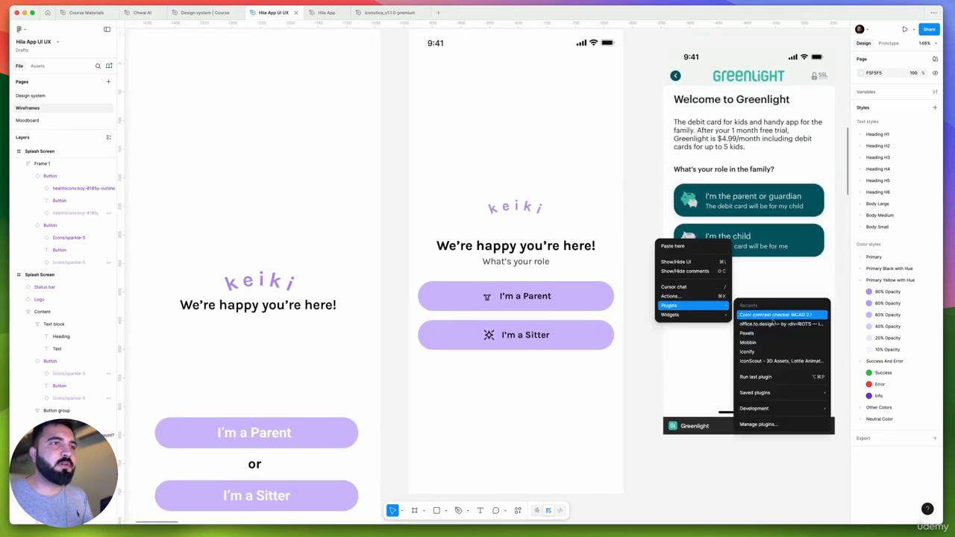
{"action": "left_click", "coordinate": [774, 360]}
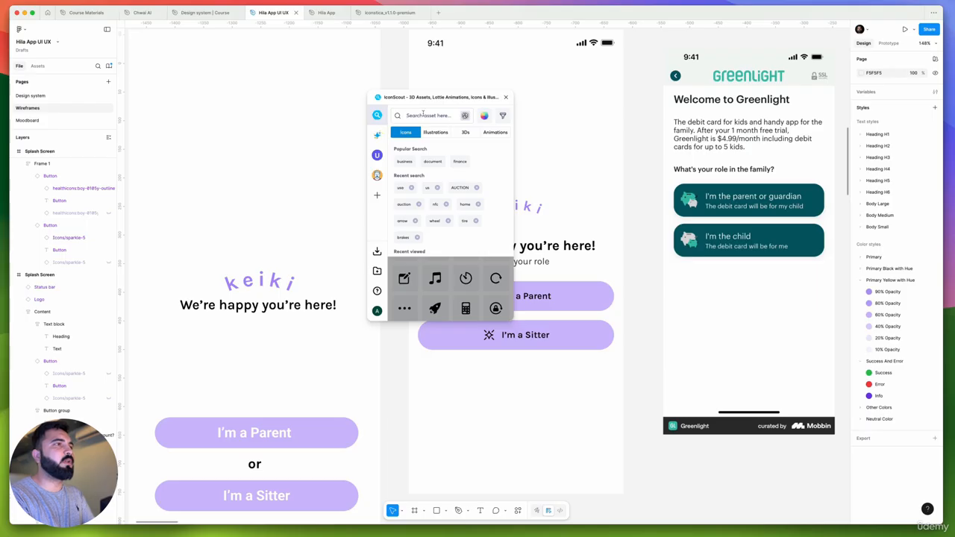
{"action": "type", "text": "ent"}
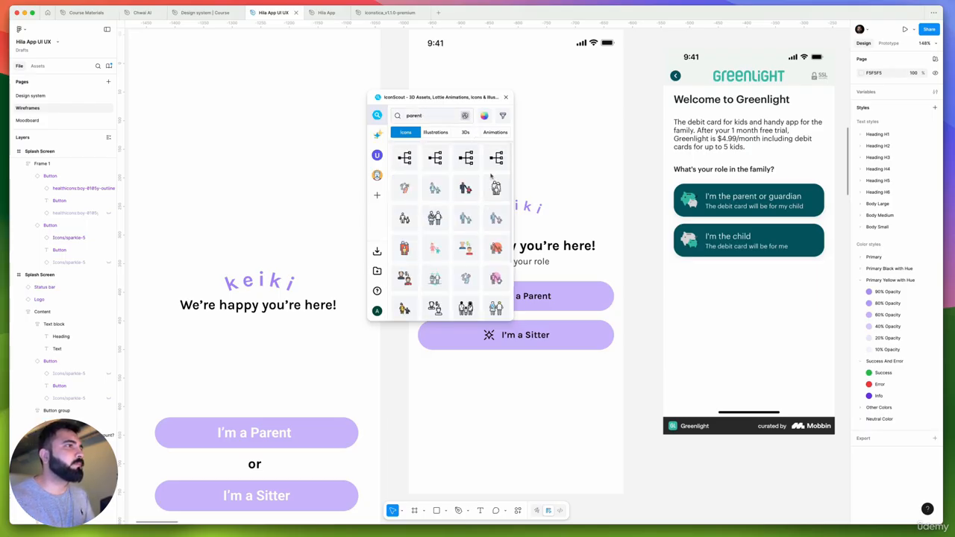
Browse the parent icons and place the outlined adult-and-child icon with the pink circle on the canvas near the Greenlight screenshot
{"action": "scroll", "coordinate": [483, 231], "scroll_direction": "down", "scroll_amount": 3}
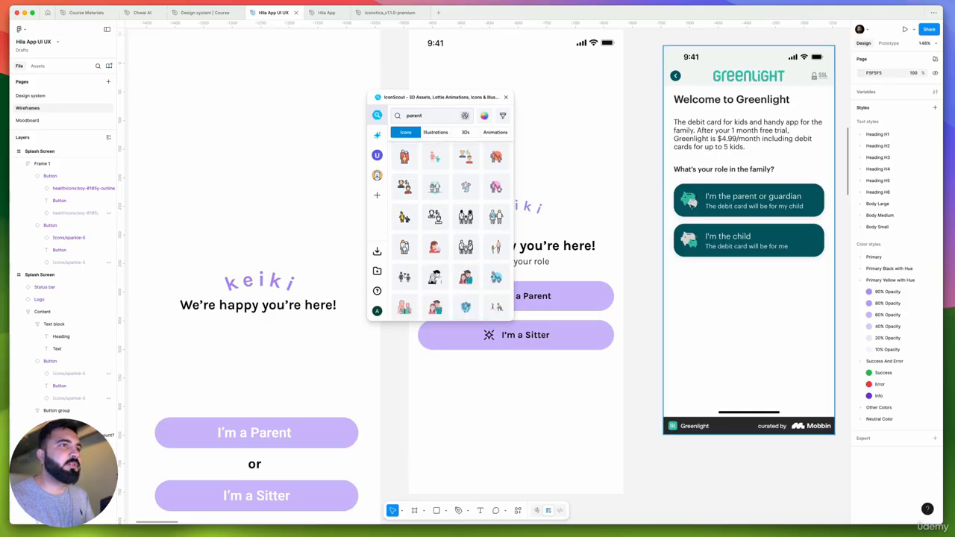
{"action": "scroll", "coordinate": [698, 202], "scroll_direction": "up", "scroll_amount": 5}
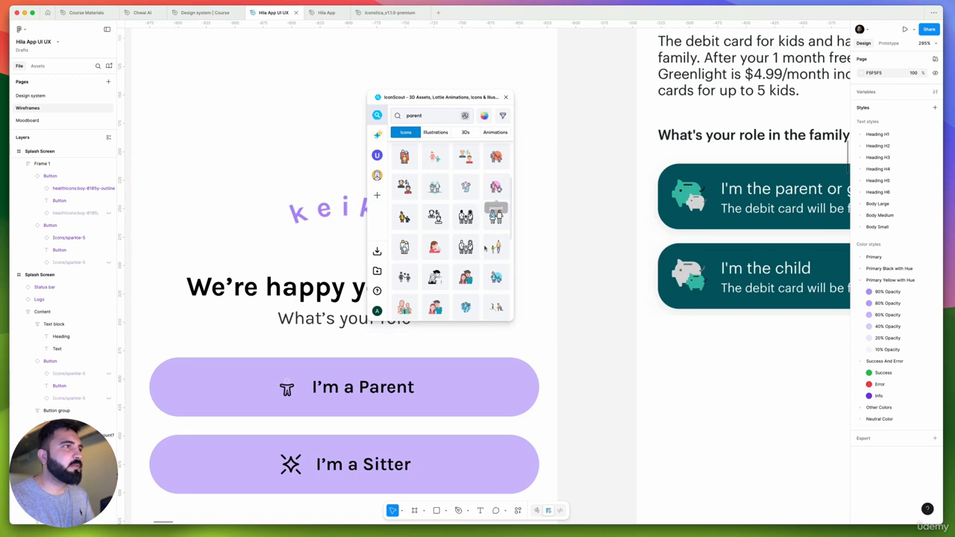
{"action": "scroll", "coordinate": [481, 246], "scroll_direction": "down", "scroll_amount": 1}
{"action": "scroll", "coordinate": [482, 246], "scroll_direction": "down", "scroll_amount": 2}
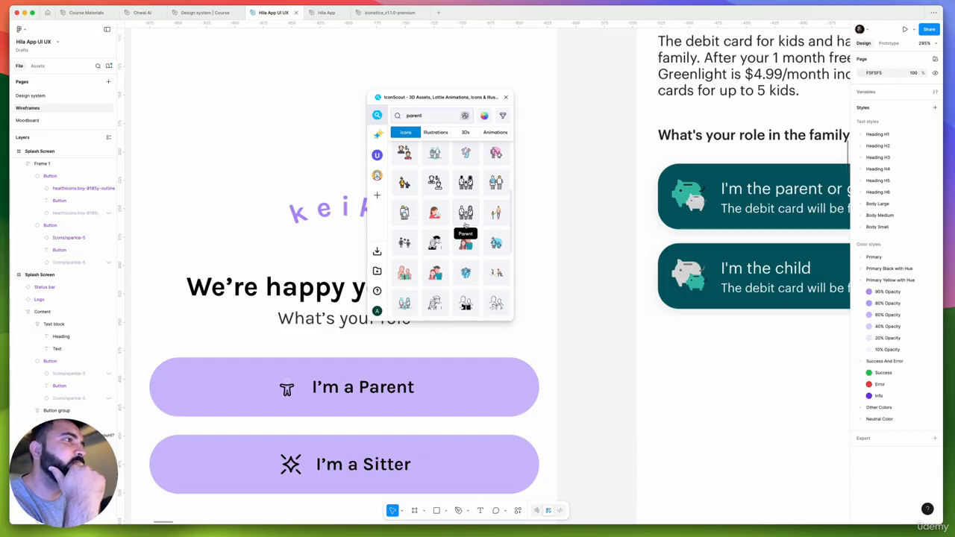
{"action": "scroll", "coordinate": [466, 224], "scroll_direction": "up", "scroll_amount": 2}
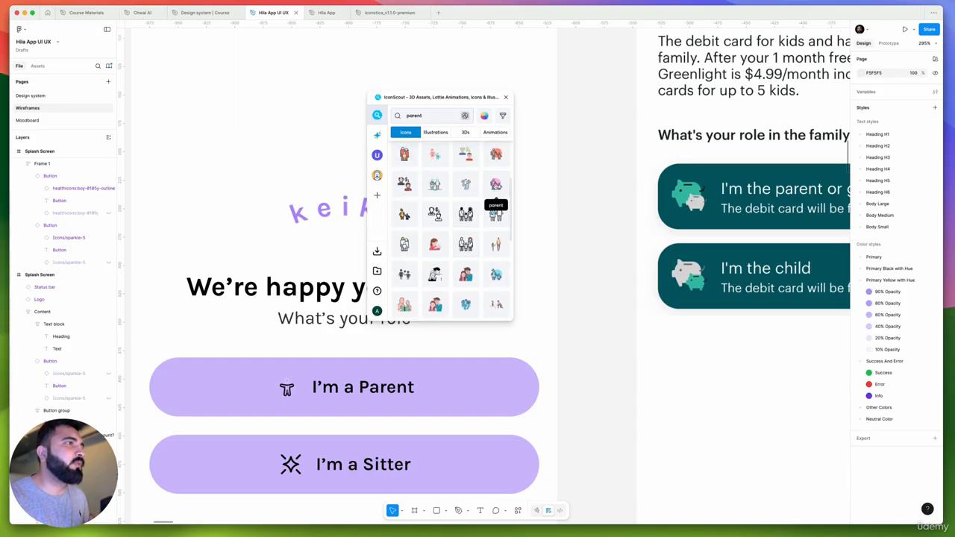
{"action": "scroll", "coordinate": [586, 213], "scroll_direction": "down", "scroll_amount": 10}
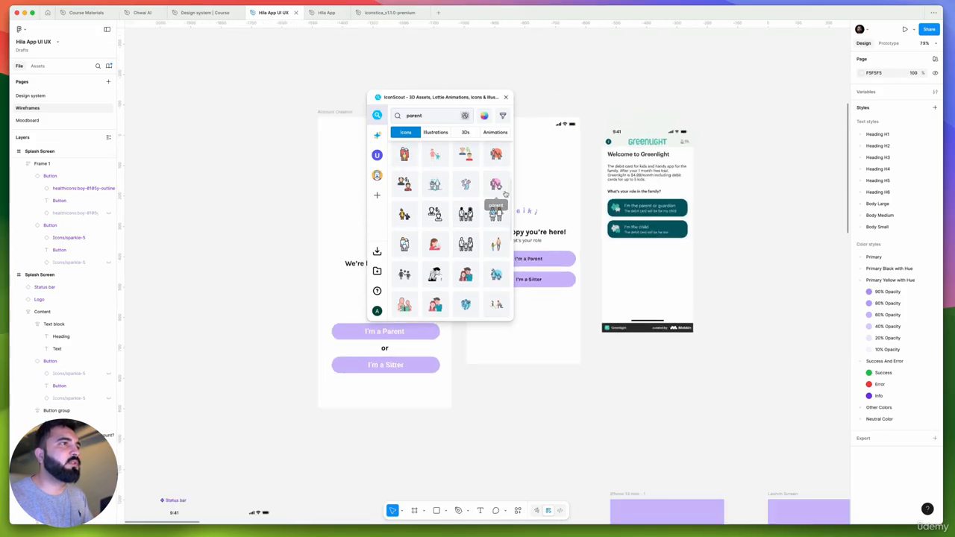
{"action": "left_click_drag", "start_coordinate": [499, 188], "coordinate": [619, 94]}
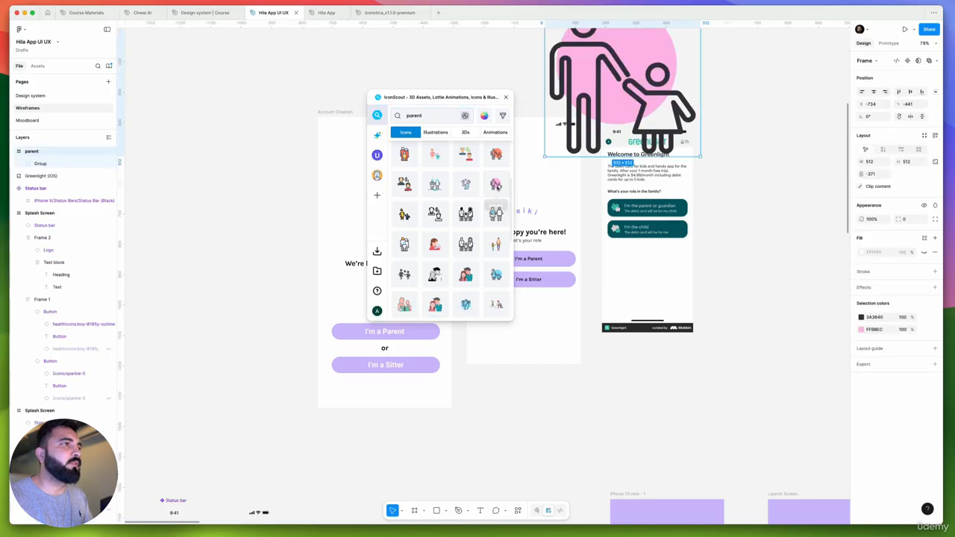
Open the Father's Day Pack that the parent icon belongs to, and scale the placed parent icon down to 76 × 76 above the Splash Screen
{"action": "left_click", "coordinate": [497, 187]}
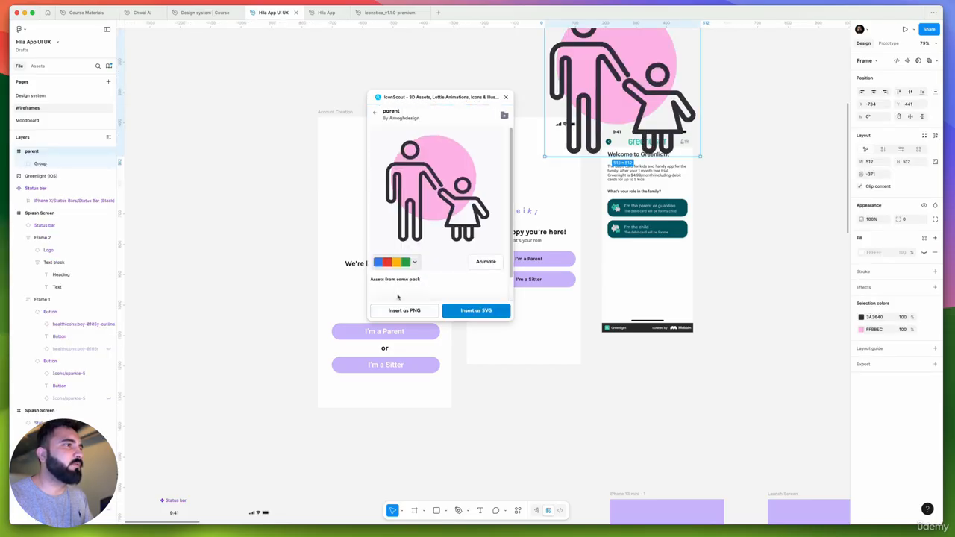
{"action": "scroll", "coordinate": [398, 297], "scroll_direction": "down", "scroll_amount": 2}
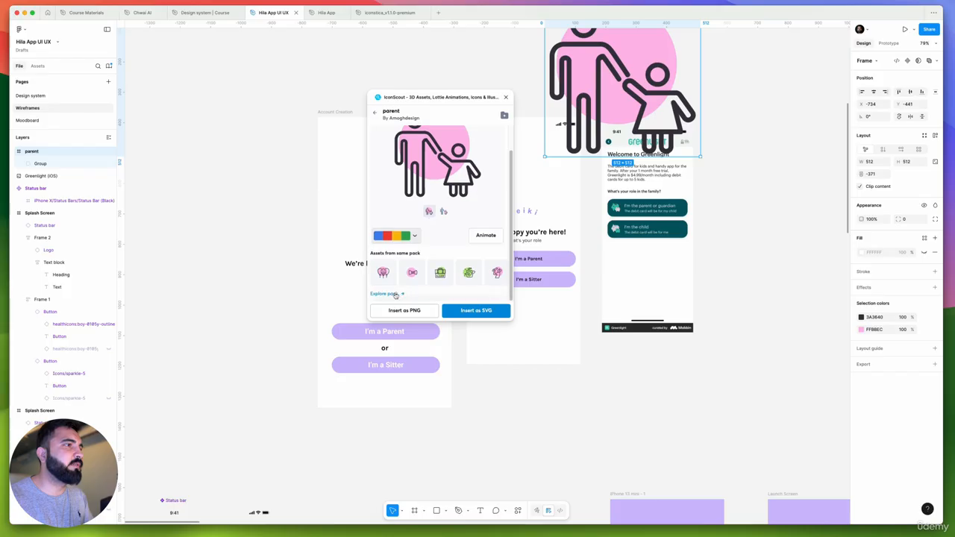
{"action": "left_click", "coordinate": [396, 295]}
{"action": "scroll", "coordinate": [552, 250], "scroll_direction": "up", "scroll_amount": 5}
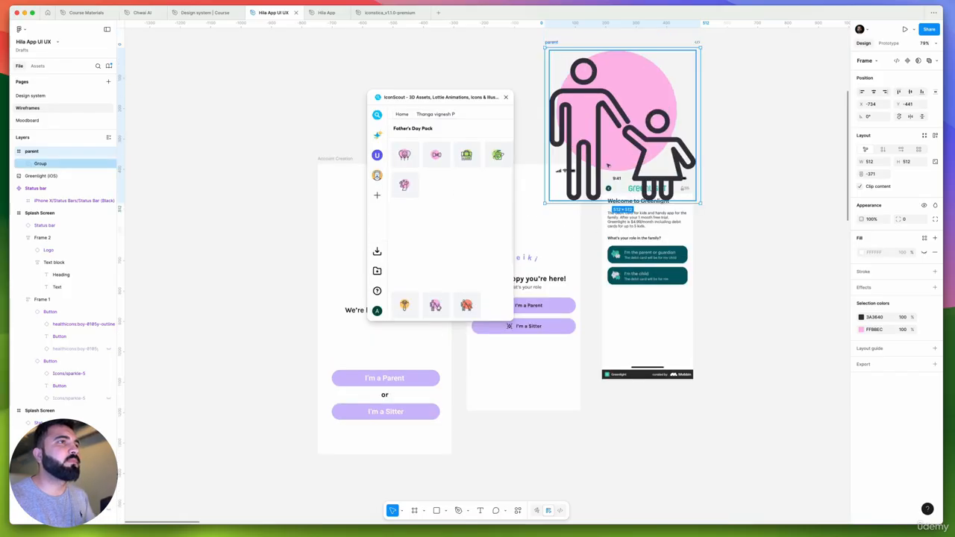
{"action": "left_click_drag", "start_coordinate": [700, 135], "coordinate": [561, 215]}
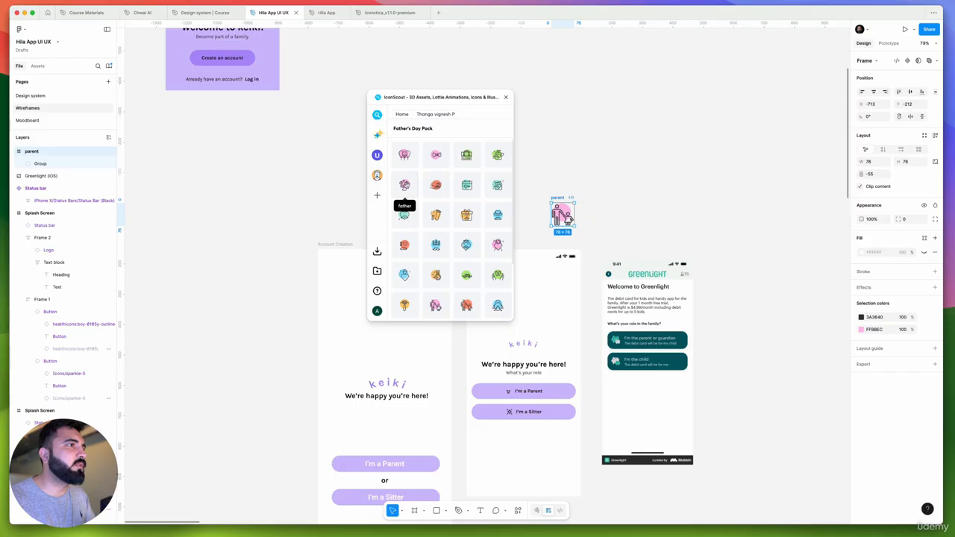
Add the pack's father icon beside the parent icon, scaled to 64 × 64, and look through the rest of the pack
{"action": "left_click_drag", "start_coordinate": [404, 187], "coordinate": [655, 155]}
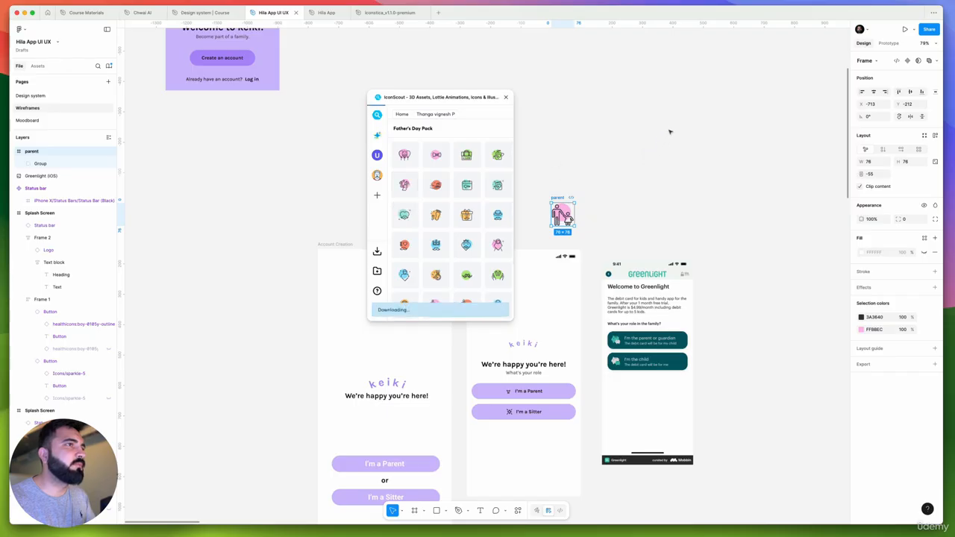
{"action": "left_click_drag", "start_coordinate": [732, 74], "coordinate": [594, 213]}
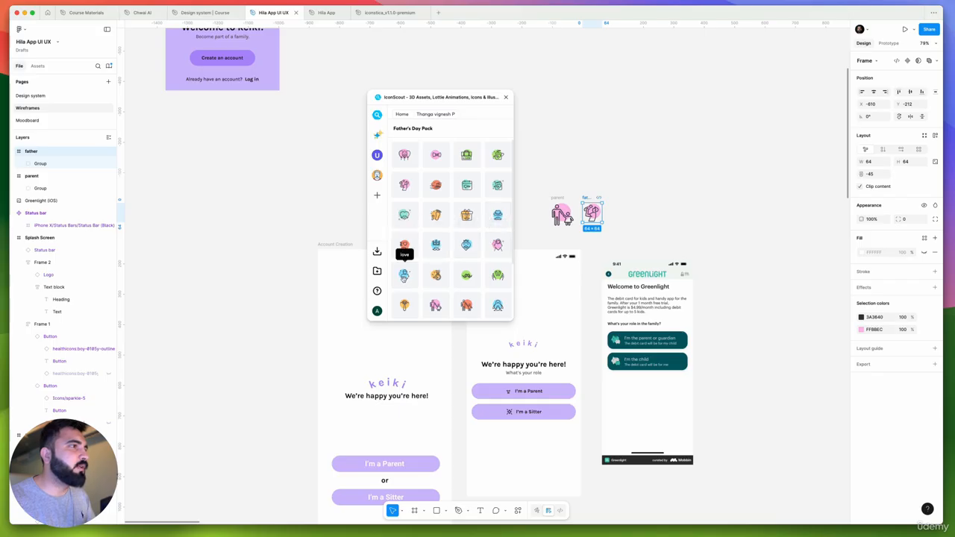
{"action": "scroll", "coordinate": [495, 286], "scroll_direction": "down", "scroll_amount": 2}
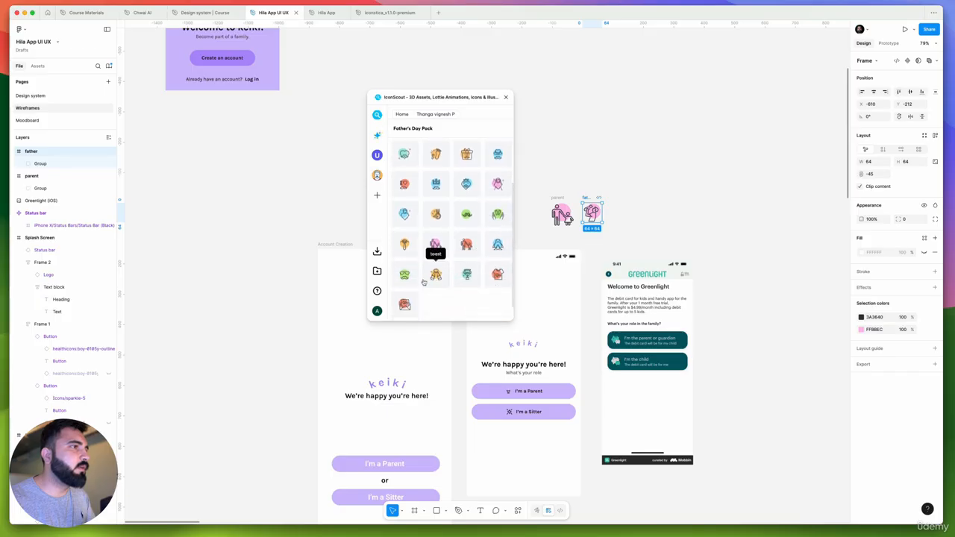
{"action": "scroll", "coordinate": [410, 299], "scroll_direction": "up", "scroll_amount": 2}
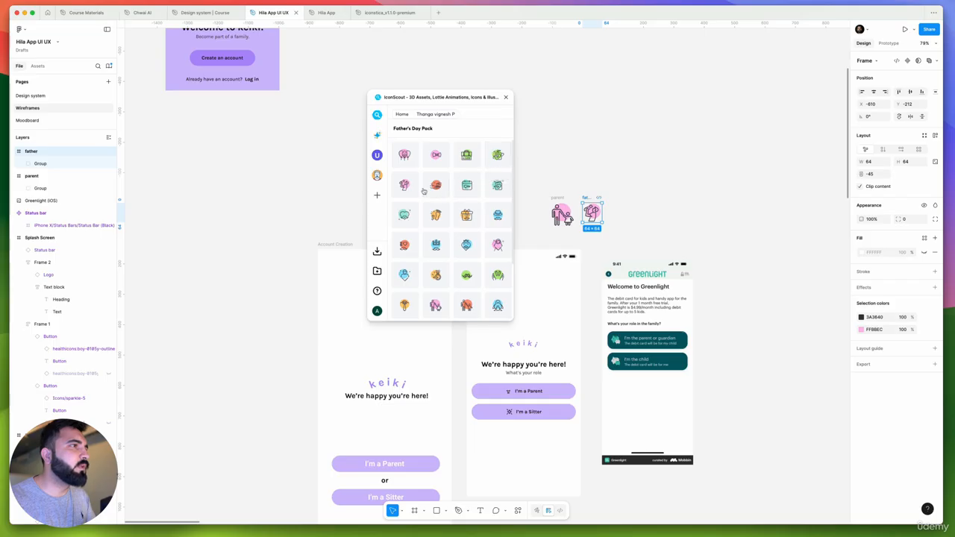
{"action": "scroll", "coordinate": [561, 214], "scroll_direction": "up", "scroll_amount": 5}
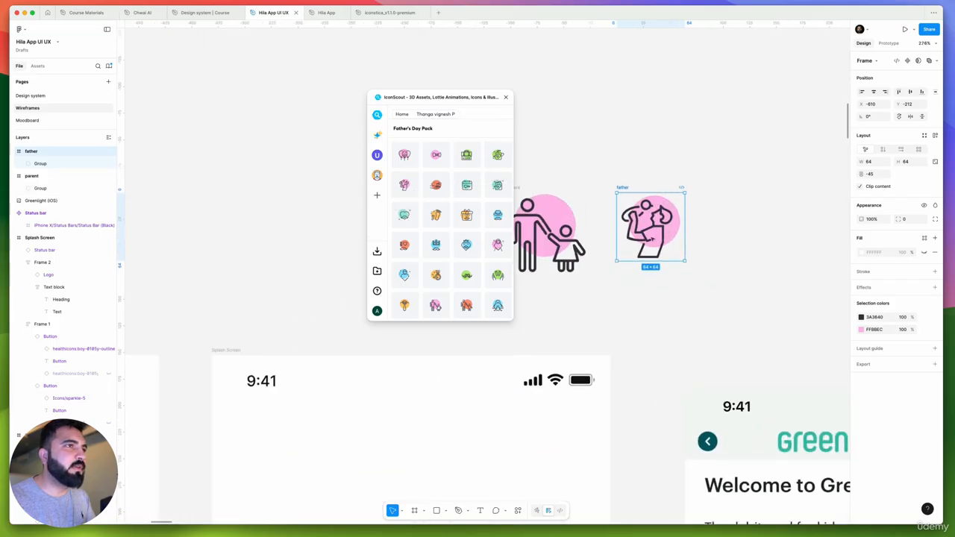
Select the father and parent icons in turn to compare them, and close the IconScout plugin
{"action": "left_click_drag", "start_coordinate": [588, 160], "coordinate": [679, 284]}
{"action": "left_click", "coordinate": [651, 286]}
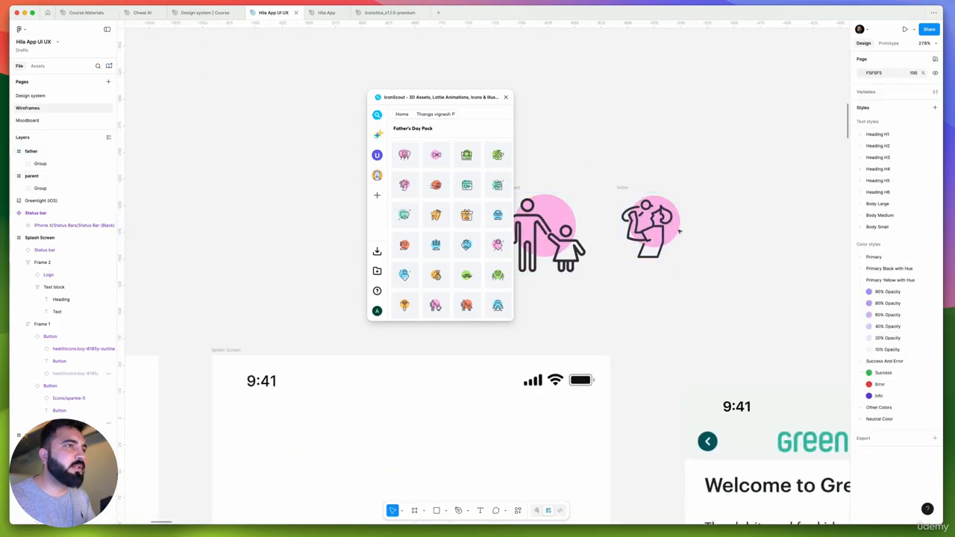
{"action": "left_click_drag", "start_coordinate": [598, 161], "coordinate": [728, 283]}
{"action": "scroll", "coordinate": [668, 296], "scroll_direction": "left", "scroll_amount": 2}
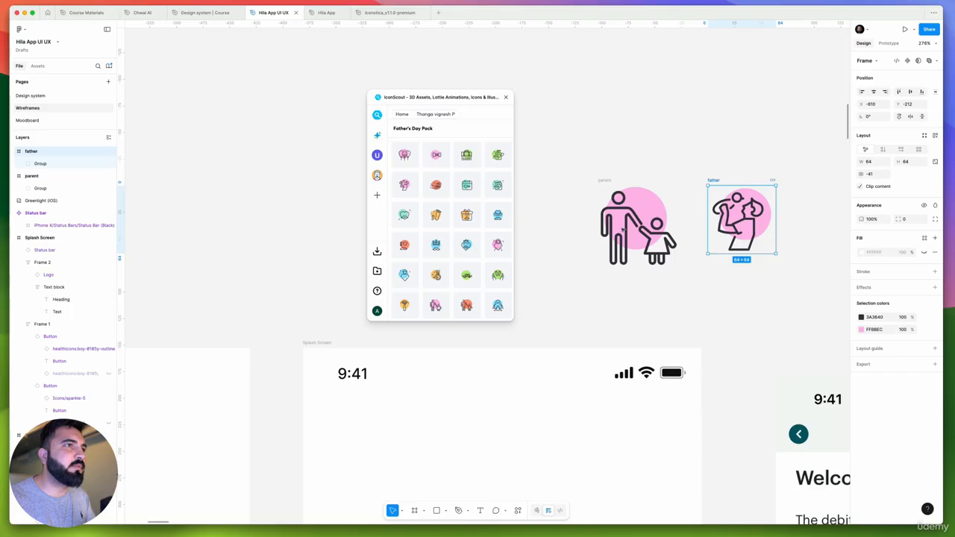
{"action": "left_click_drag", "start_coordinate": [592, 159], "coordinate": [696, 285]}
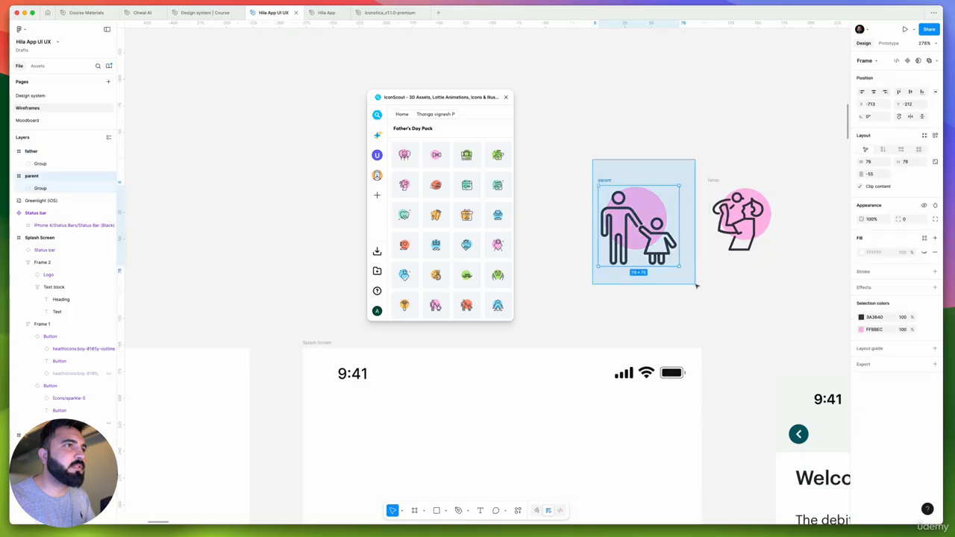
{"action": "left_click", "coordinate": [505, 98]}
{"action": "scroll", "coordinate": [546, 152], "scroll_direction": "down", "scroll_amount": 3}
{"action": "left_click", "coordinate": [563, 154]}
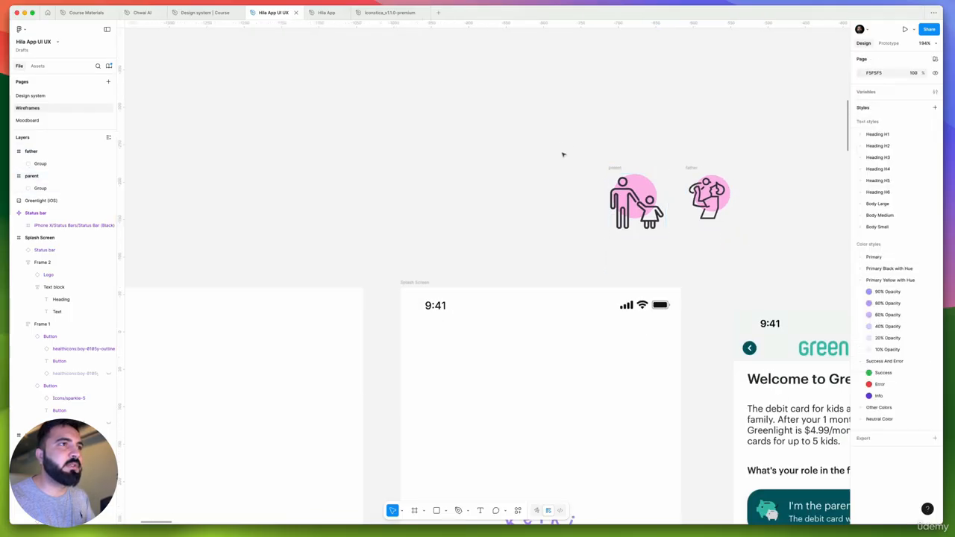
Rename the frame of the adult-and-child icon to "Sitter" and compare it with the Splash Screen's role buttons
{"action": "scroll", "coordinate": [563, 154], "scroll_direction": "up", "scroll_amount": 2}
{"action": "left_click", "coordinate": [657, 222]}
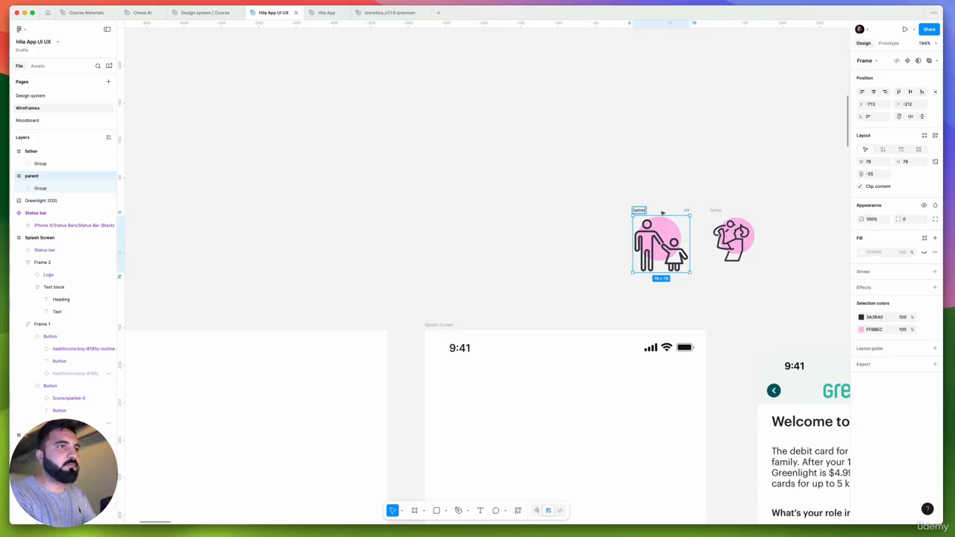
{"action": "scroll", "coordinate": [616, 229], "scroll_direction": "down", "scroll_amount": 8}
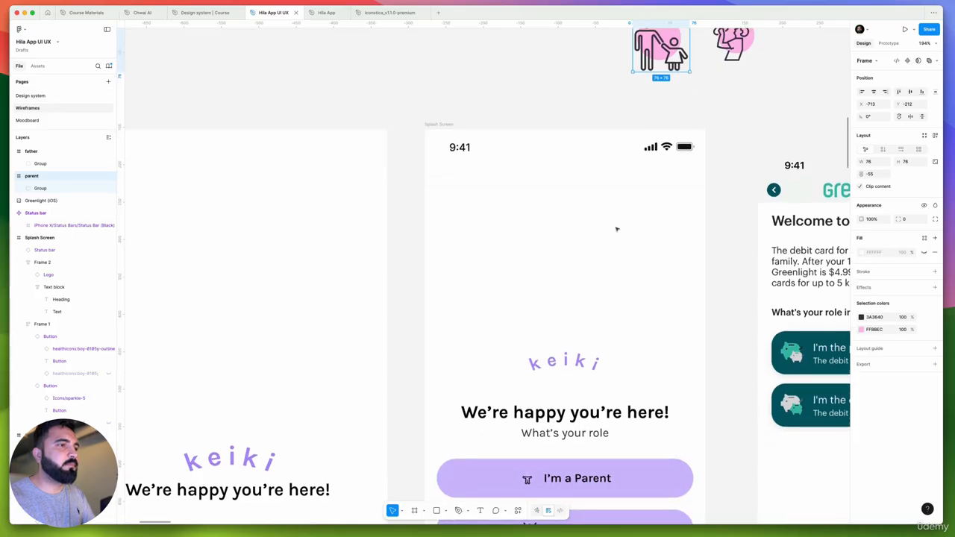
{"action": "scroll", "coordinate": [616, 229], "scroll_direction": "down", "scroll_amount": 1}
{"action": "scroll", "coordinate": [617, 230], "scroll_direction": "up", "scroll_amount": 3}
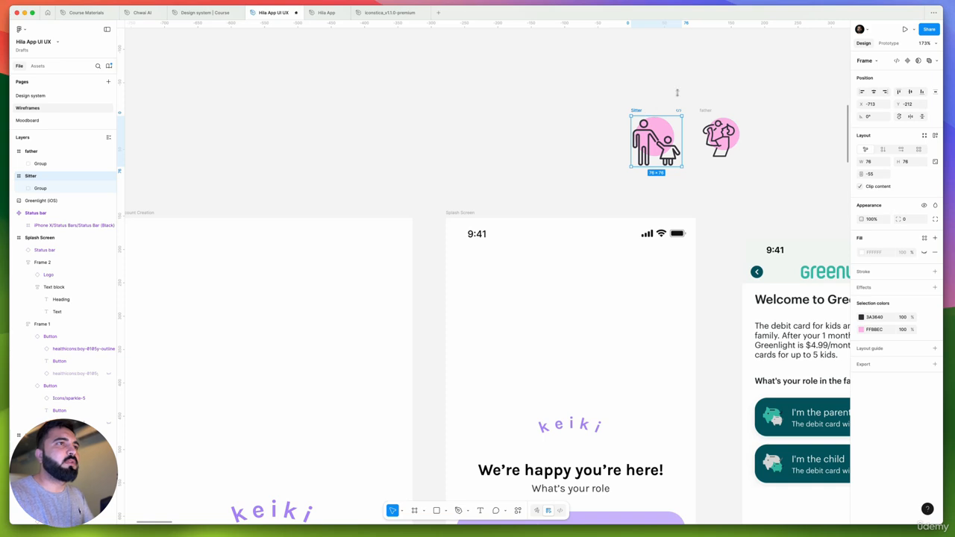
Rename the father icon's frame to "Parent" and combine it with the Sitter frame into a component set
{"action": "left_click", "coordinate": [707, 111]}
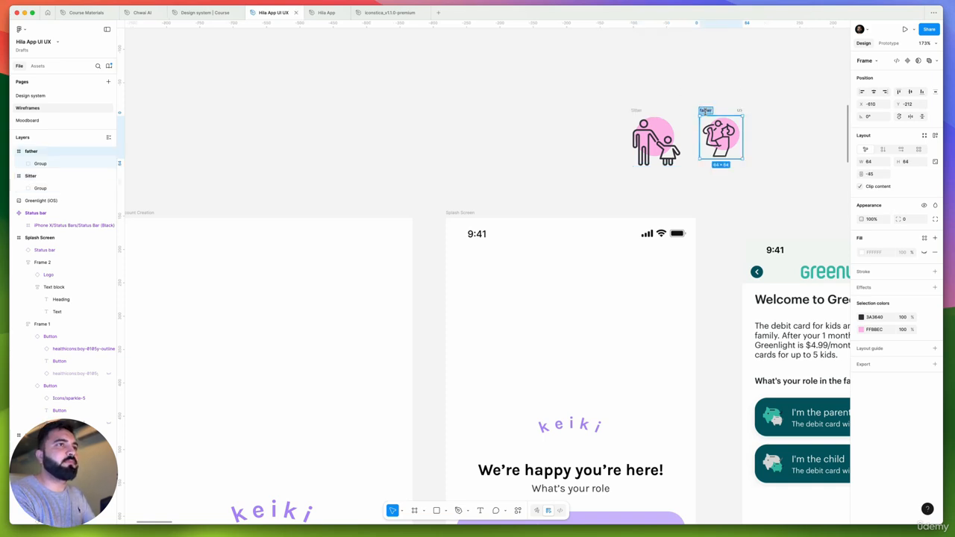
{"action": "type", "text": "Parent"}
{"action": "key", "text": "Return"}
{"action": "mouse_move", "coordinate": [597, 90]}
{"action": "left_mouse_down"}
{"action": "mouse_move", "coordinate": [742, 177]}
{"action": "mouse_move", "coordinate": [759, 175]}
{"action": "left_mouse_up"}
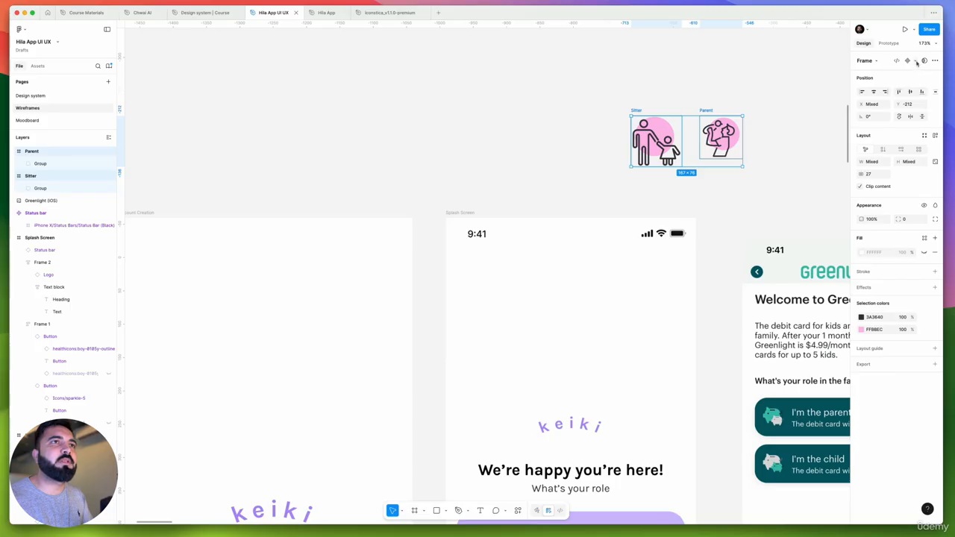
{"action": "left_click", "coordinate": [918, 63]}
{"action": "left_click", "coordinate": [903, 92]}
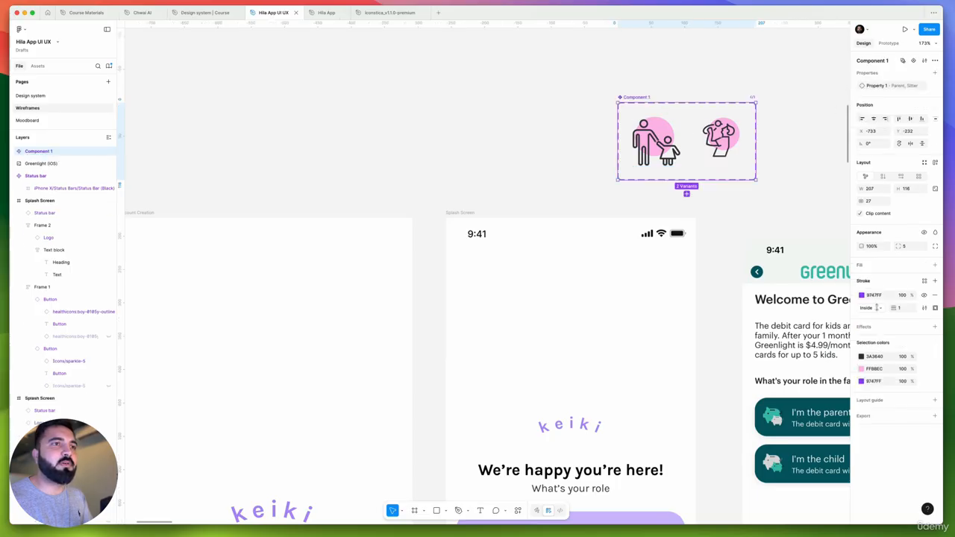
Recolor the component set's pink circles with Primary Lavender and its dark outlines with the library's Black
{"action": "left_click", "coordinate": [925, 369]}
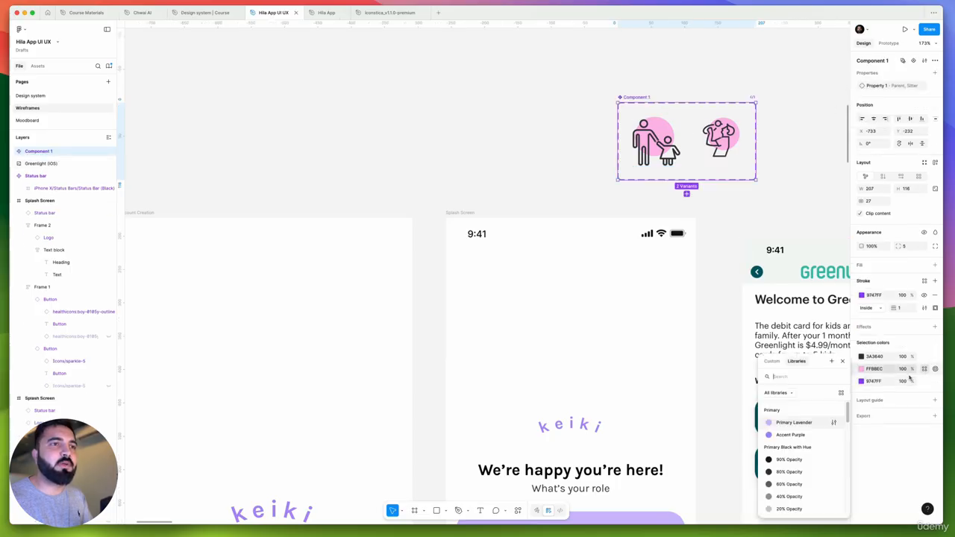
{"action": "left_click", "coordinate": [795, 423]}
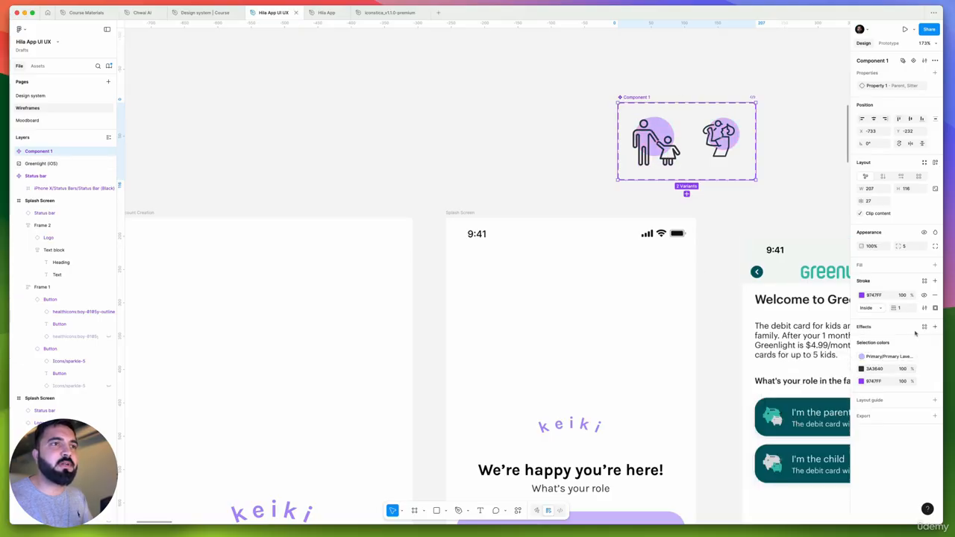
{"action": "scroll", "coordinate": [715, 145], "scroll_direction": "up", "scroll_amount": 5}
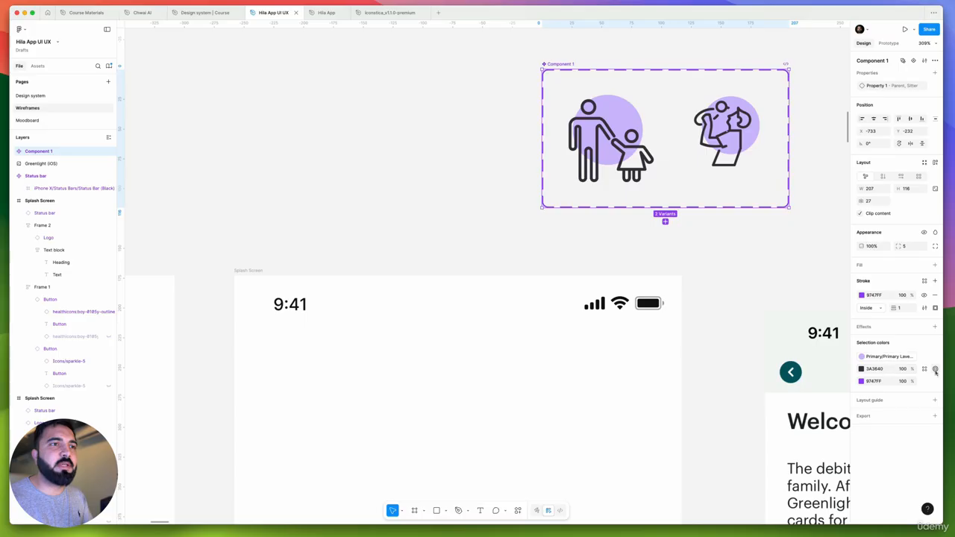
{"action": "left_click", "coordinate": [926, 369]}
{"action": "scroll", "coordinate": [795, 441], "scroll_direction": "down", "scroll_amount": 6}
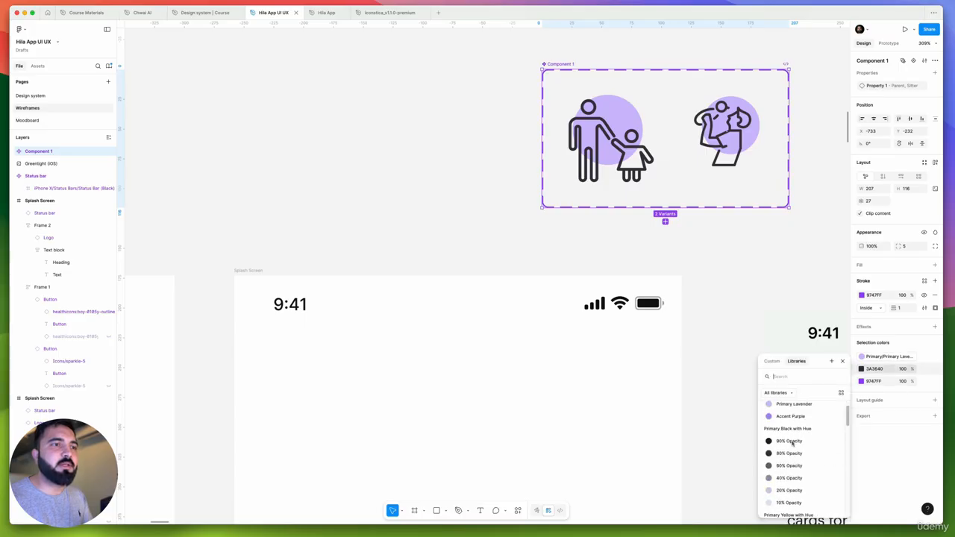
{"action": "scroll", "coordinate": [793, 442], "scroll_direction": "up", "scroll_amount": 5}
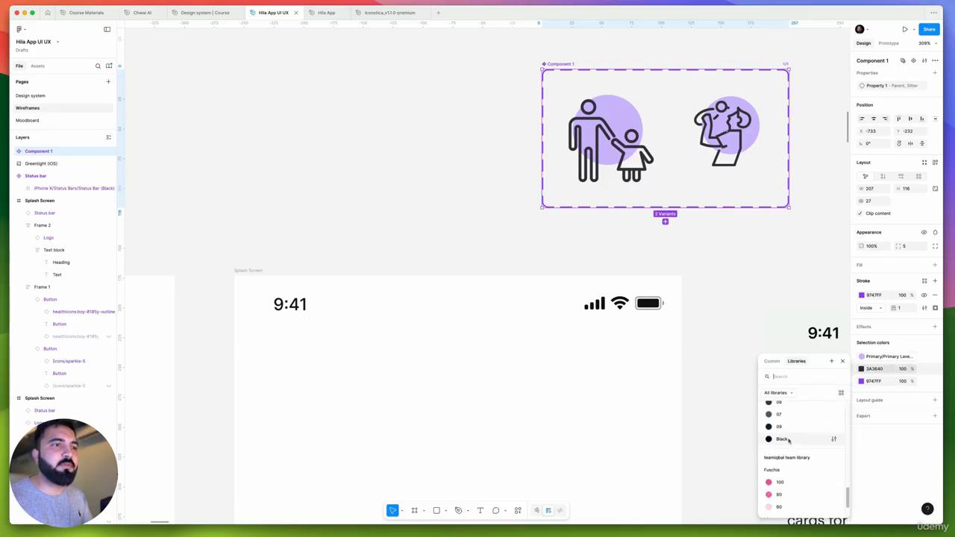
{"action": "left_click", "coordinate": [791, 441]}
{"action": "scroll", "coordinate": [654, 132], "scroll_direction": "down", "scroll_amount": 5}
{"action": "left_click", "coordinate": [533, 105]}
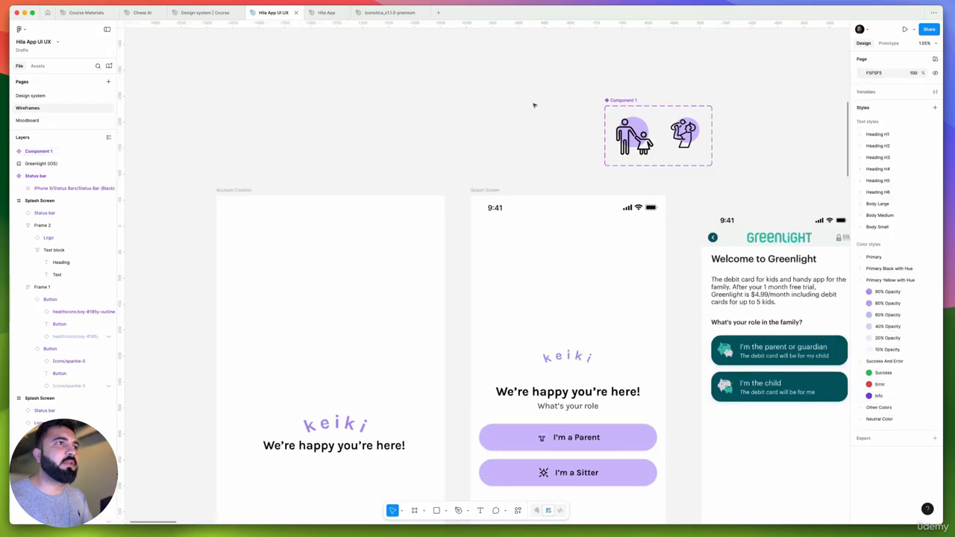
Scale the Sitter variant down to 64 × 64 to match the Parent variant
{"action": "left_click_drag", "start_coordinate": [534, 105], "coordinate": [605, 94]}
{"action": "left_click", "coordinate": [701, 131]}
{"action": "scroll", "coordinate": [630, 128], "scroll_direction": "down", "scroll_amount": 2}
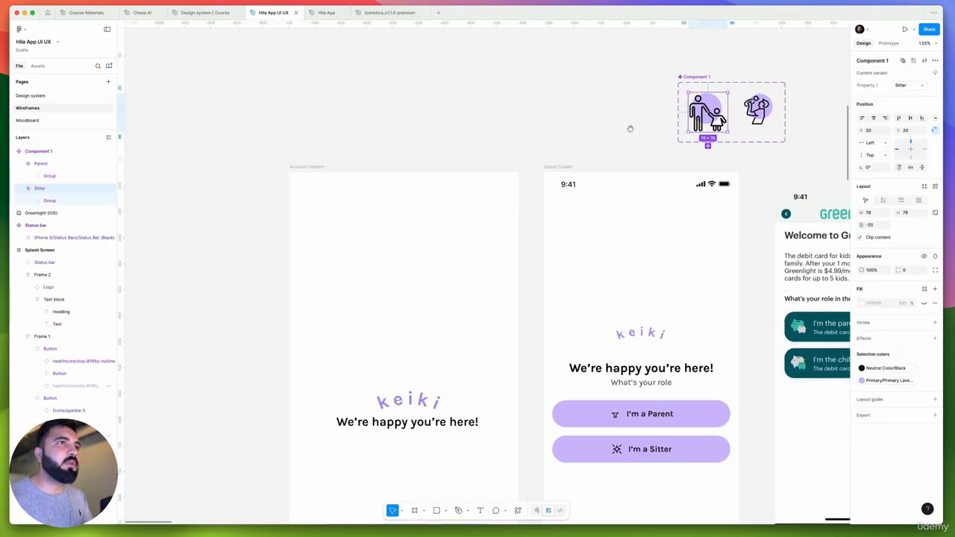
{"action": "scroll", "coordinate": [618, 180], "scroll_direction": "up", "scroll_amount": 5}
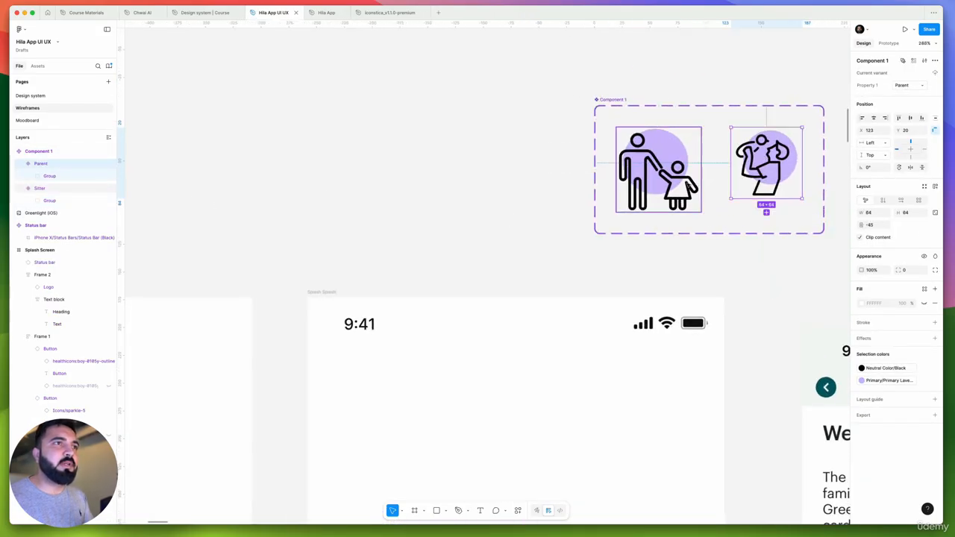
{"action": "left_click_drag", "start_coordinate": [699, 213], "coordinate": [682, 199]}
{"action": "scroll", "coordinate": [531, 168], "scroll_direction": "down", "scroll_amount": 5}
{"action": "left_click", "coordinate": [527, 171]}
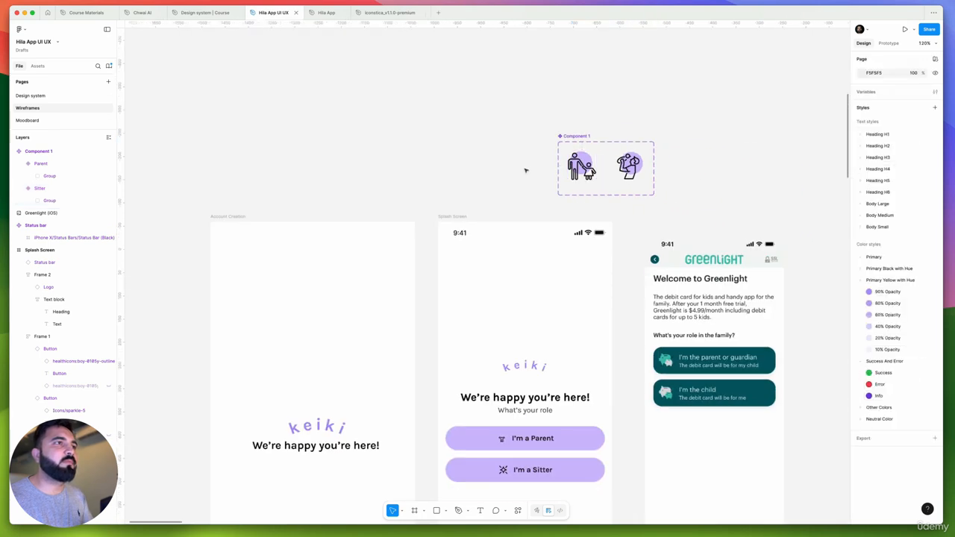
Swap the "I'm a Parent" button's left icon for the new icon component, searching for "parent"
{"action": "left_click_drag", "start_coordinate": [508, 200], "coordinate": [585, 174]}
{"action": "left_click_drag", "start_coordinate": [575, 225], "coordinate": [605, 190]}
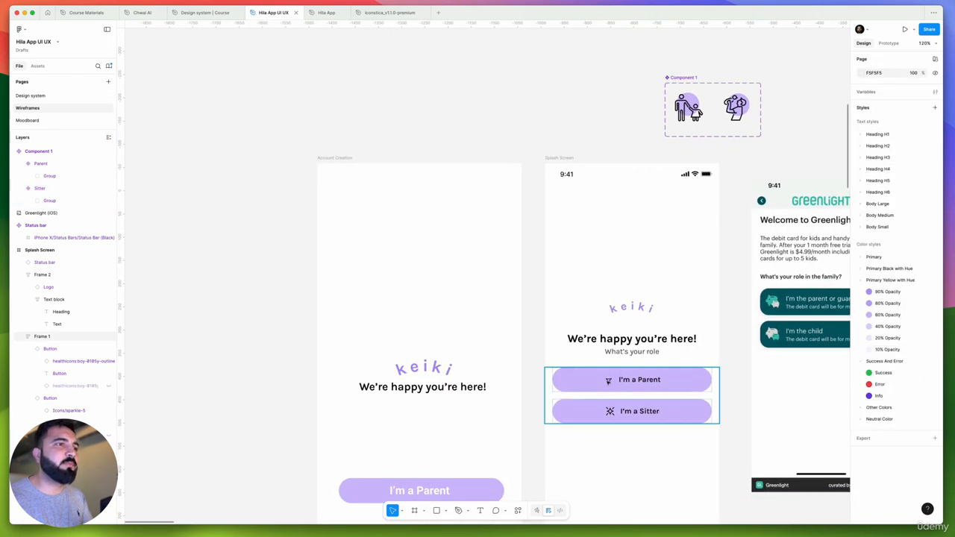
{"action": "scroll", "coordinate": [607, 378], "scroll_direction": "up", "scroll_amount": 4}
{"action": "left_click", "coordinate": [609, 379], "text": "super"}
{"action": "double_click", "coordinate": [611, 380]}
{"action": "left_click", "coordinate": [632, 385]}
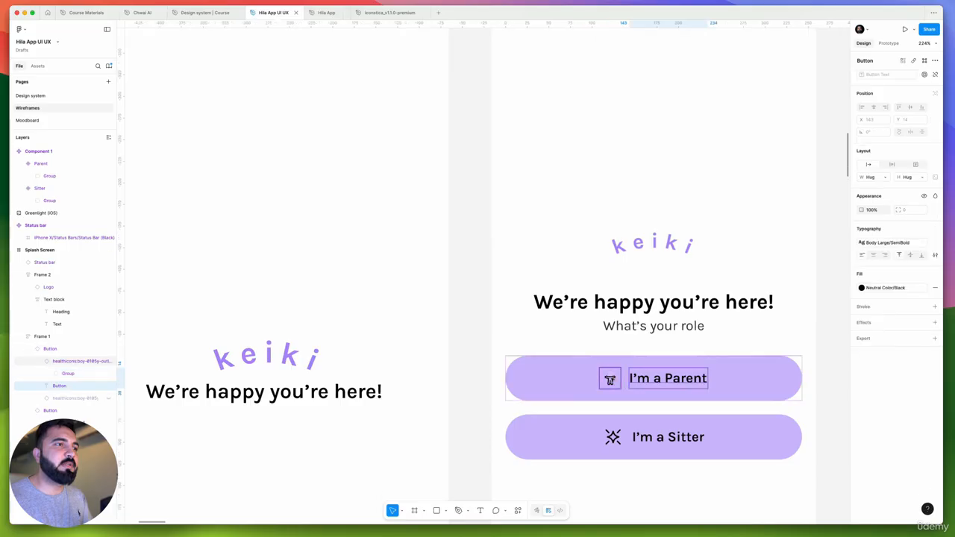
{"action": "left_click", "coordinate": [612, 380]}
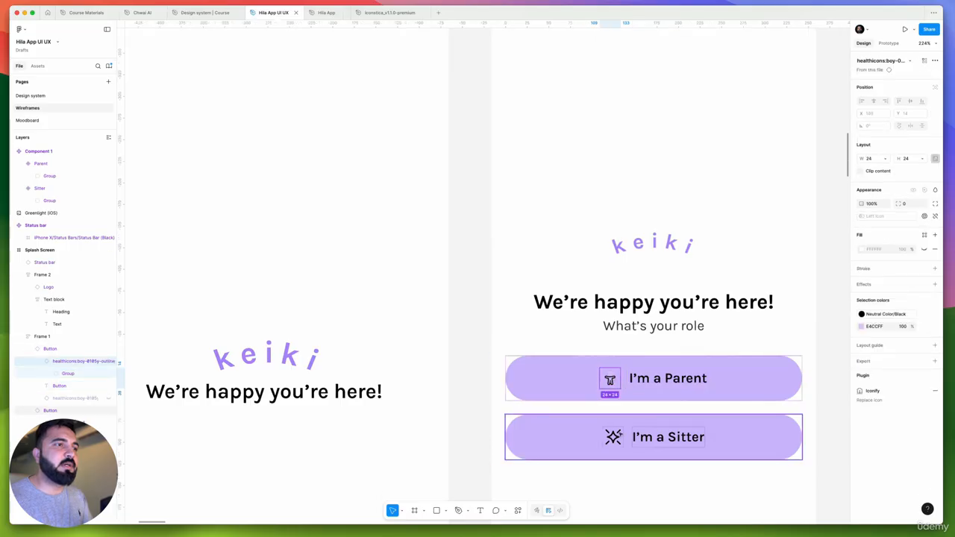
{"action": "left_click", "coordinate": [867, 64]}
{"action": "type", "text": "parent"}
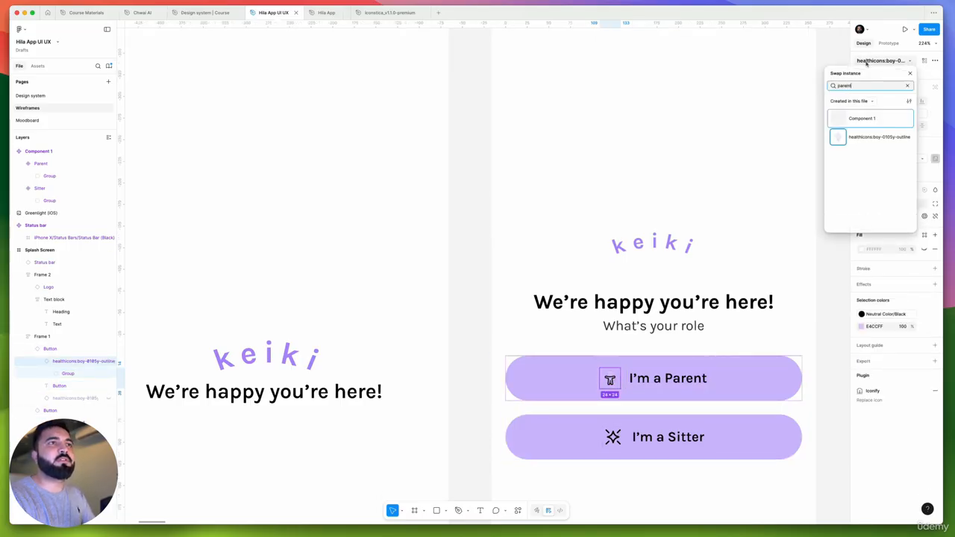
{"action": "left_click", "coordinate": [854, 122]}
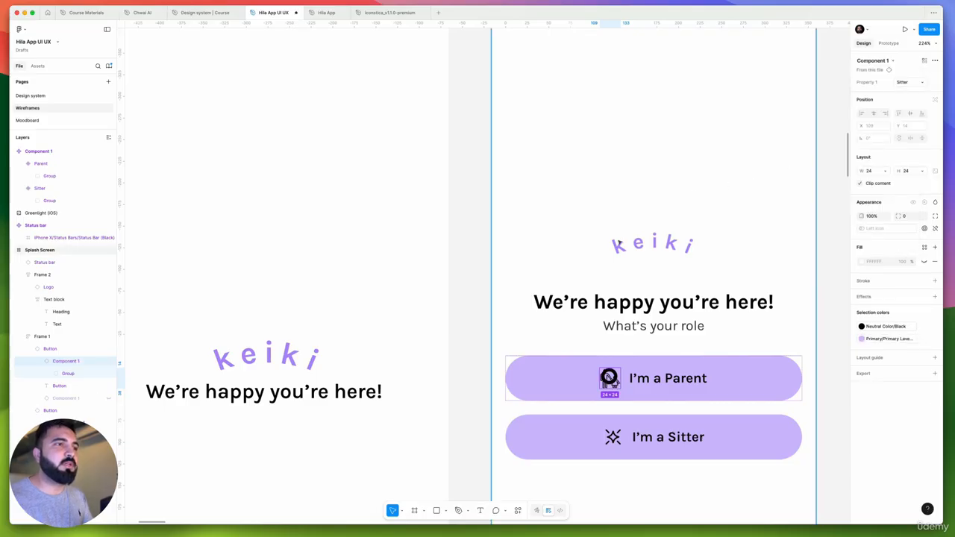
Examine the circle's stroke settings in the swapped icon and compare the icon with the Sitter variant above the Splash Screen
{"action": "scroll", "coordinate": [619, 390], "scroll_direction": "up", "scroll_amount": 5}
{"action": "scroll", "coordinate": [655, 286], "scroll_direction": "up", "scroll_amount": 3}
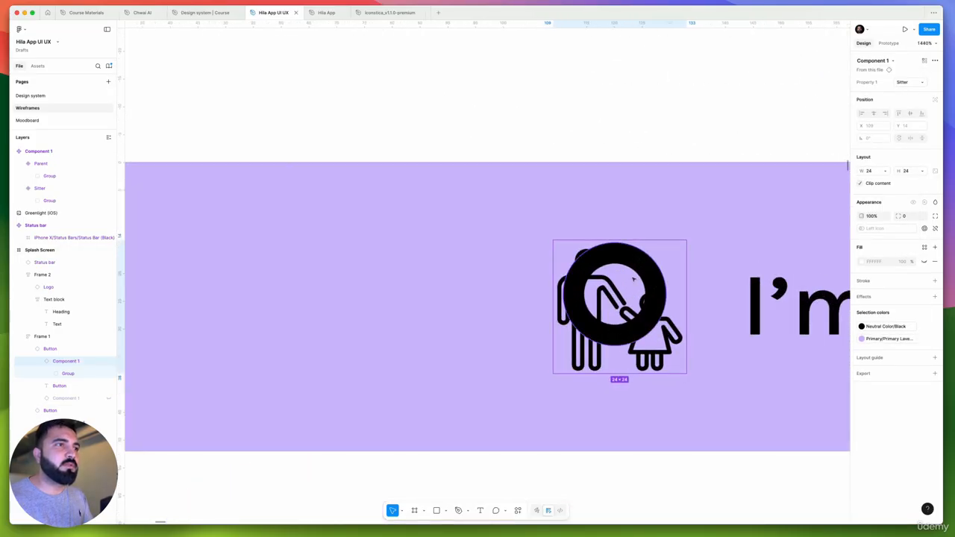
{"action": "double_click", "coordinate": [641, 273]}
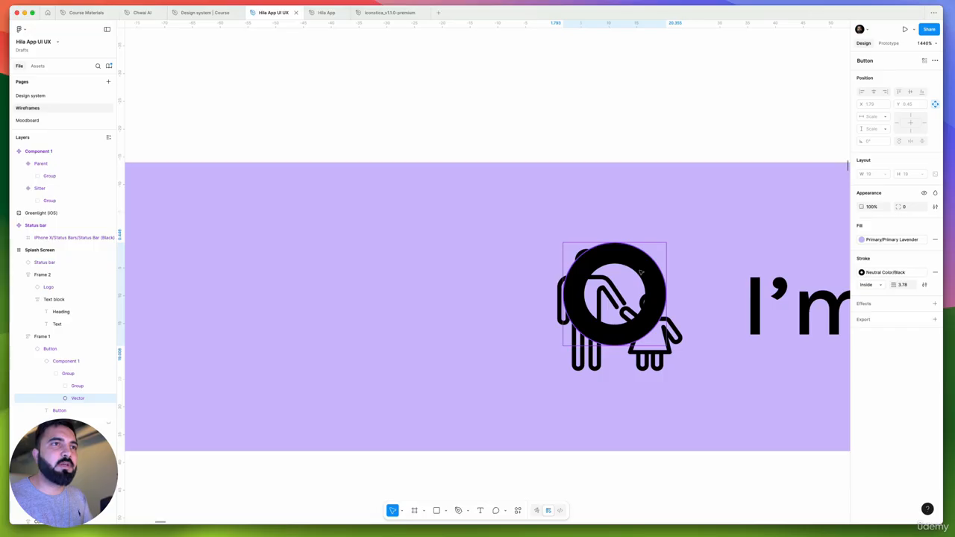
{"action": "scroll", "coordinate": [641, 273], "scroll_direction": "down", "scroll_amount": 10}
{"action": "scroll", "coordinate": [641, 273], "scroll_direction": "up", "scroll_amount": 3}
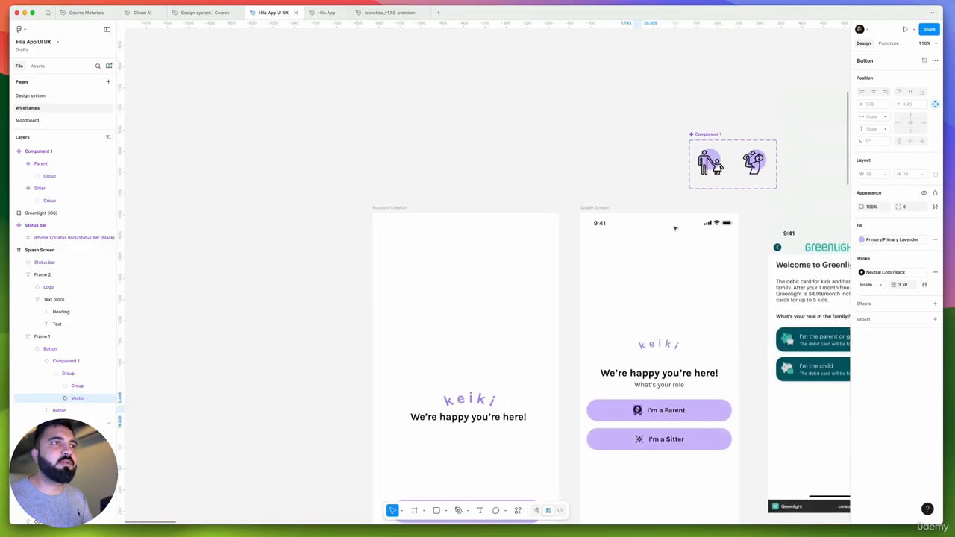
{"action": "scroll", "coordinate": [721, 168], "scroll_direction": "up", "scroll_amount": 3}
{"action": "left_click", "coordinate": [739, 139]}
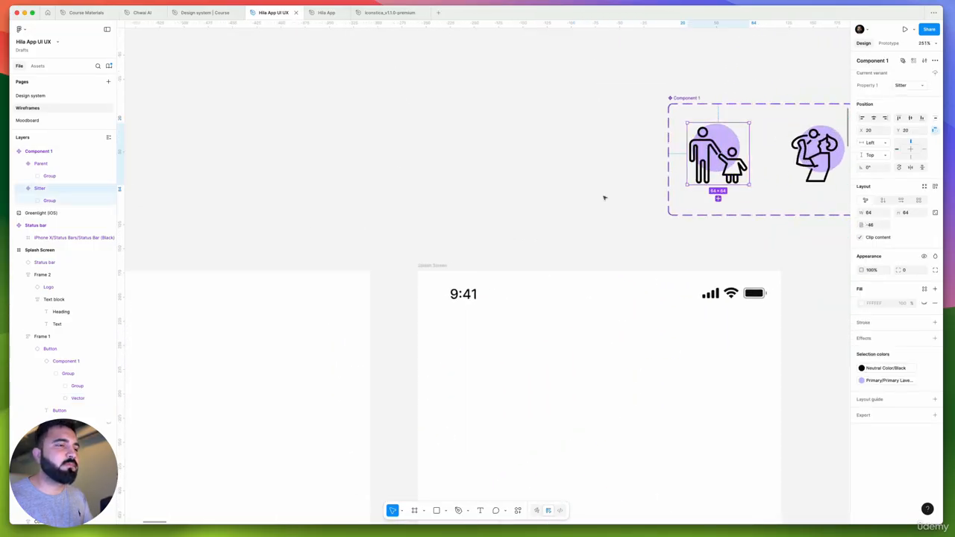
{"action": "scroll", "coordinate": [606, 215], "scroll_direction": "down", "scroll_amount": 3}
{"action": "scroll", "coordinate": [583, 373], "scroll_direction": "up", "scroll_amount": 4}
{"action": "scroll", "coordinate": [584, 379], "scroll_direction": "down", "scroll_amount": 1}
{"action": "scroll", "coordinate": [693, 204], "scroll_direction": "down", "scroll_amount": 5}
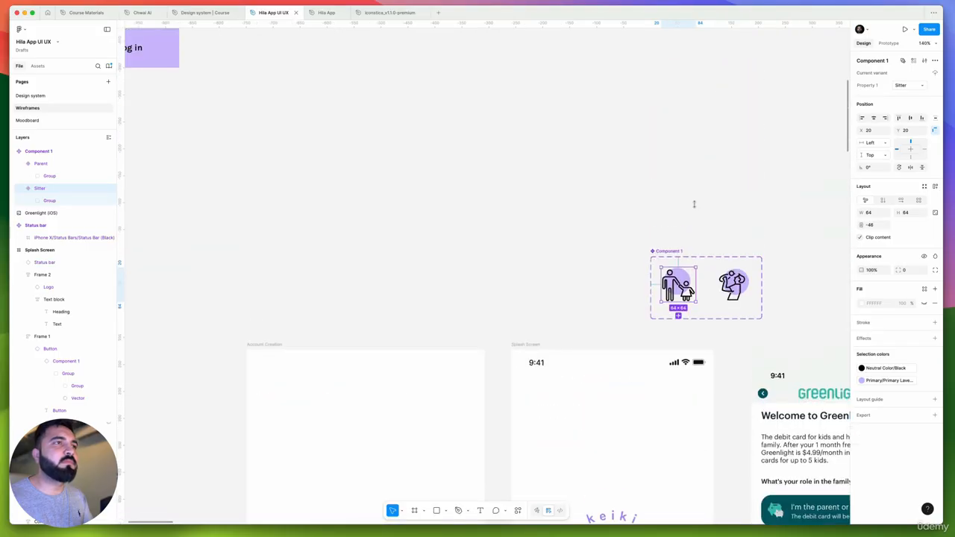
{"action": "scroll", "coordinate": [670, 229], "scroll_direction": "up", "scroll_amount": 6}
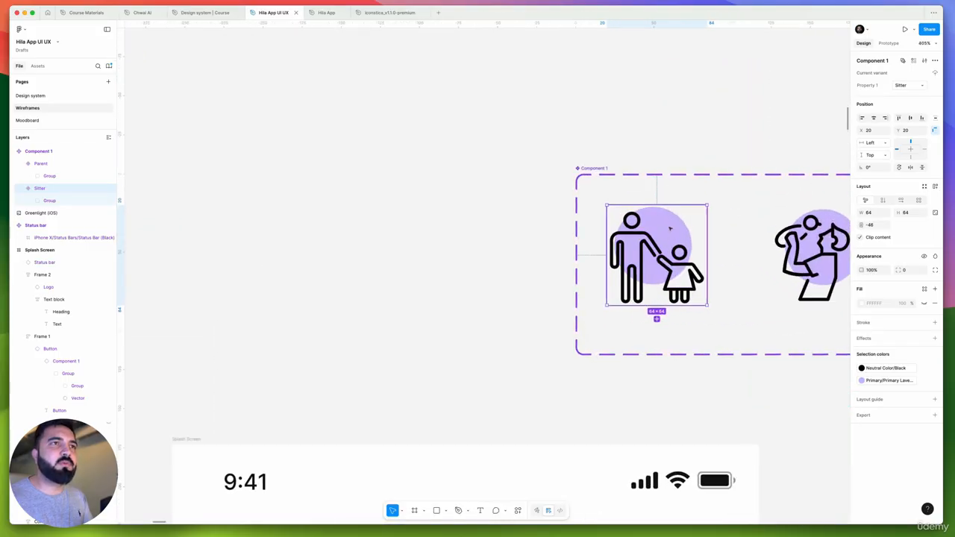
{"action": "scroll", "coordinate": [664, 248], "scroll_direction": "down", "scroll_amount": 5}
{"action": "scroll", "coordinate": [668, 204], "scroll_direction": "up", "scroll_amount": 4}
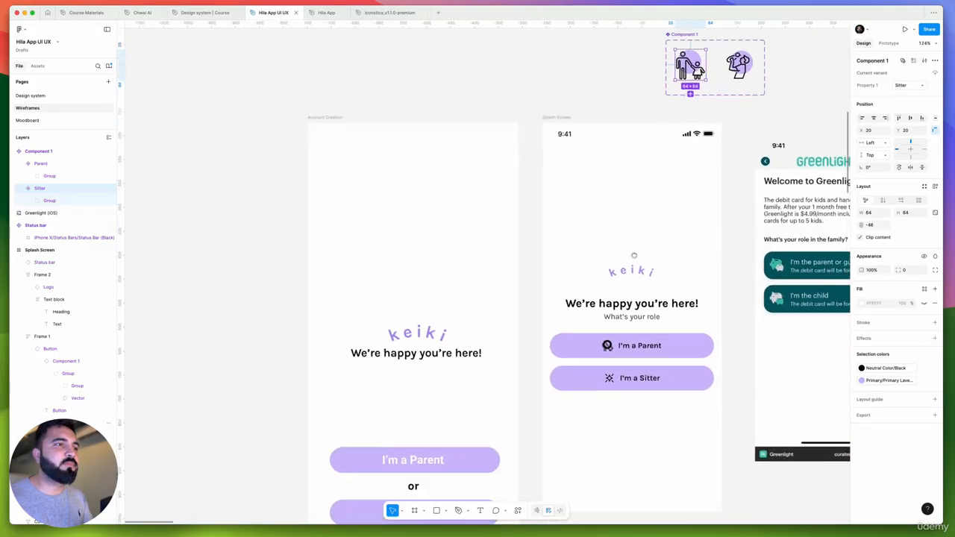
{"action": "scroll", "coordinate": [640, 309], "scroll_direction": "down", "scroll_amount": 2}
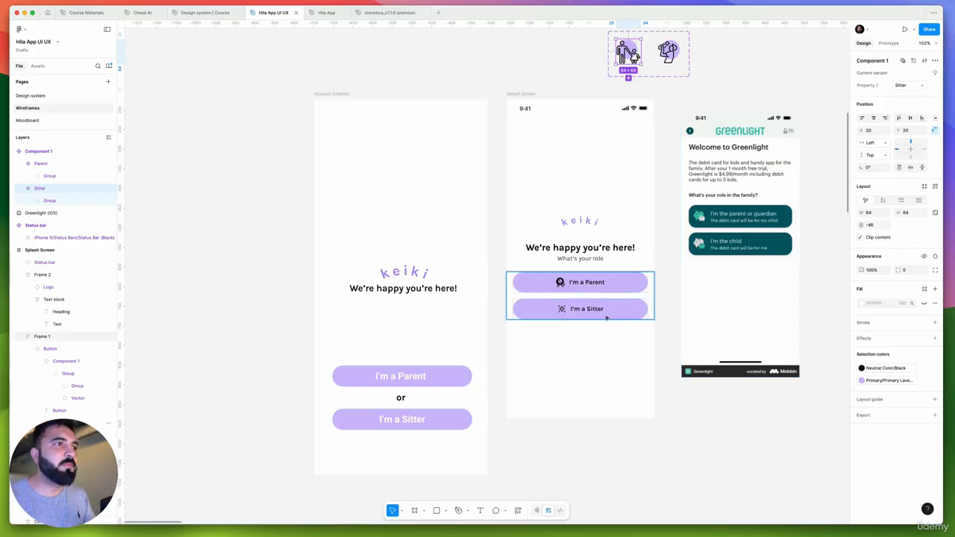
Detach both role buttons on the Splash Screen from their Button component
{"action": "left_click", "coordinate": [595, 288]}
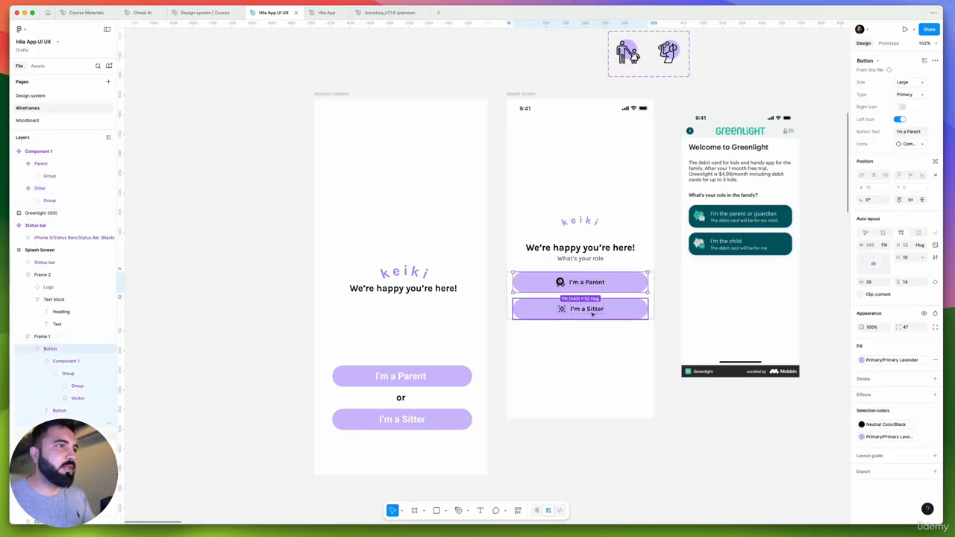
{"action": "left_click", "coordinate": [593, 314], "text": "shift"}
{"action": "key", "text": "alt+super+b"}
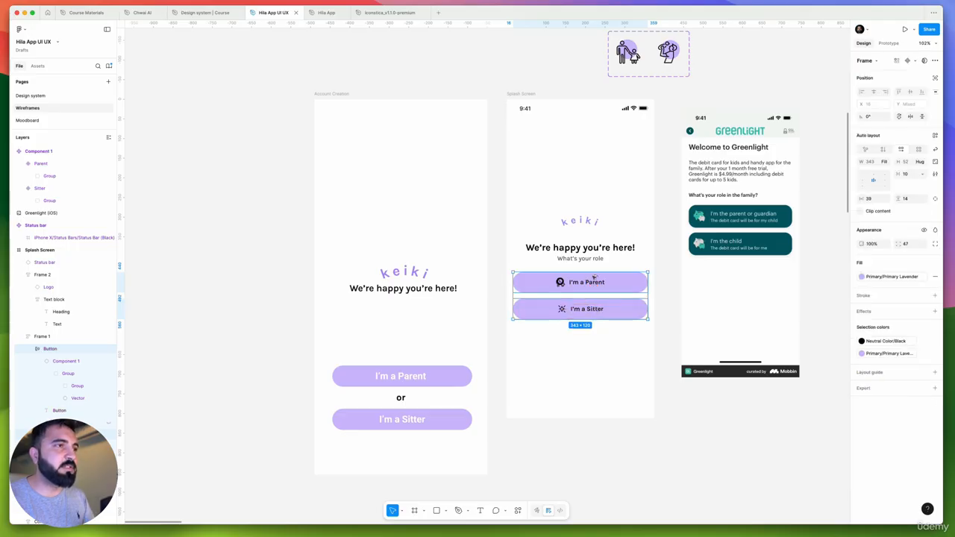
Try deleting the icon from the detached "I'm a Parent" button, and undo the deletion
{"action": "scroll", "coordinate": [594, 278], "scroll_direction": "up", "scroll_amount": 10}
{"action": "left_click", "coordinate": [528, 289]}
{"action": "double_click", "coordinate": [521, 288]}
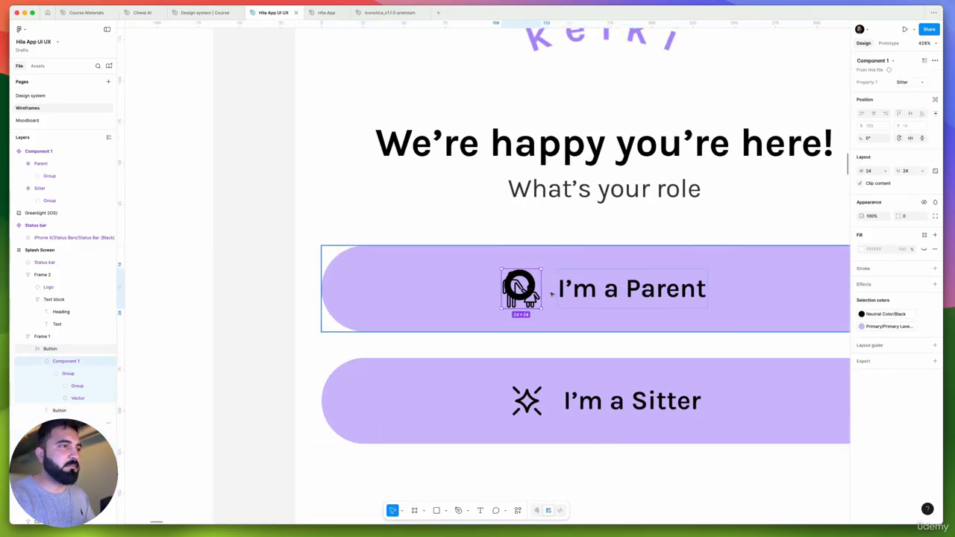
{"action": "key", "text": "Delete"}
{"action": "key", "text": "super+z"}
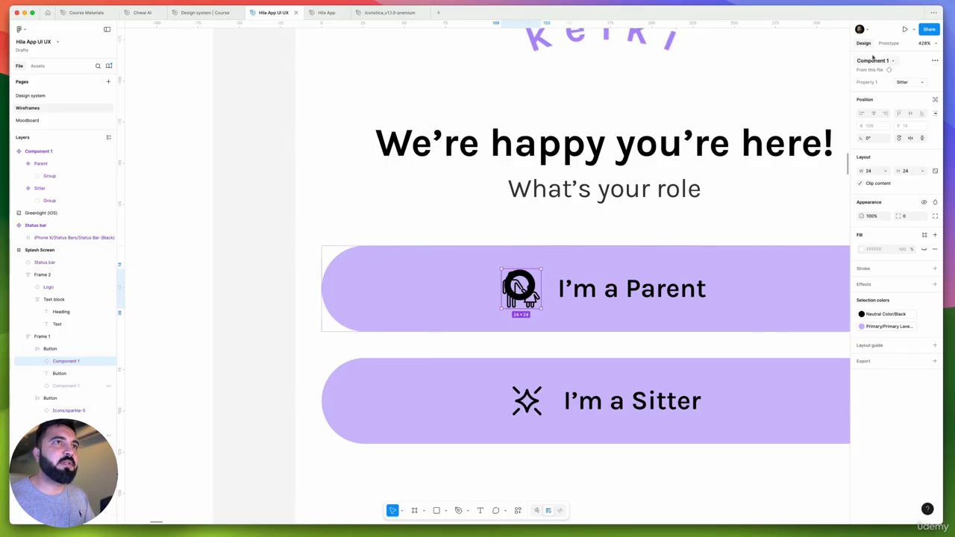
{"action": "left_click", "coordinate": [873, 59]}
{"action": "type", "text": "pa"}
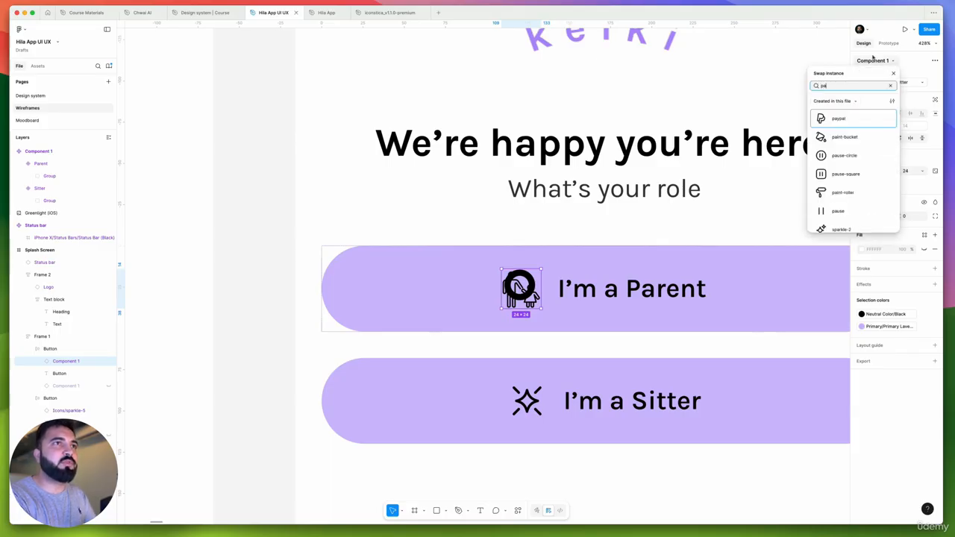
{"action": "type", "text": "rent"}
{"action": "key", "text": "Escape"}
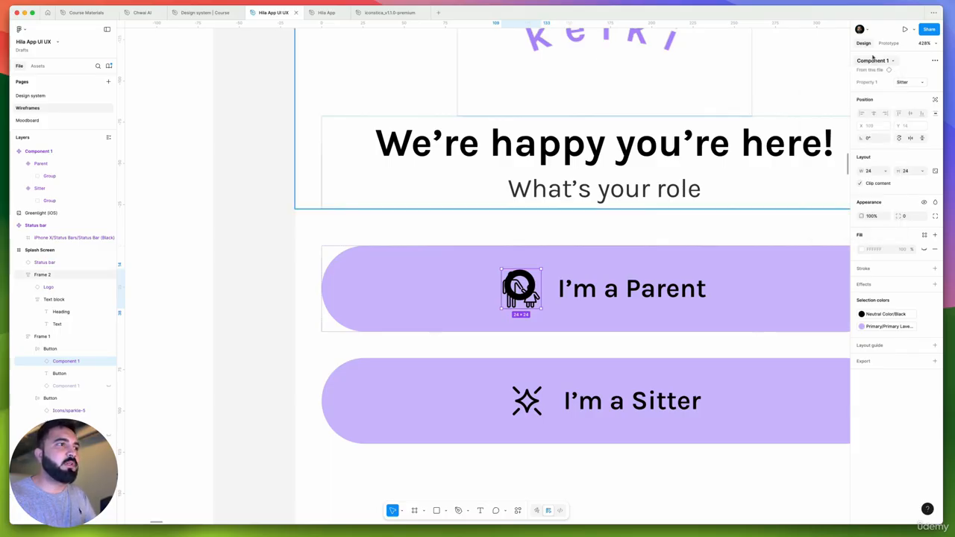
Place a 64 × 64 instance of the Sitter icon in the Splash Screen's button frame, below the "I'm a Sitter" button
{"action": "scroll", "coordinate": [550, 291], "scroll_direction": "down", "scroll_amount": 5}
{"action": "scroll", "coordinate": [555, 290], "scroll_direction": "up", "scroll_amount": 3}
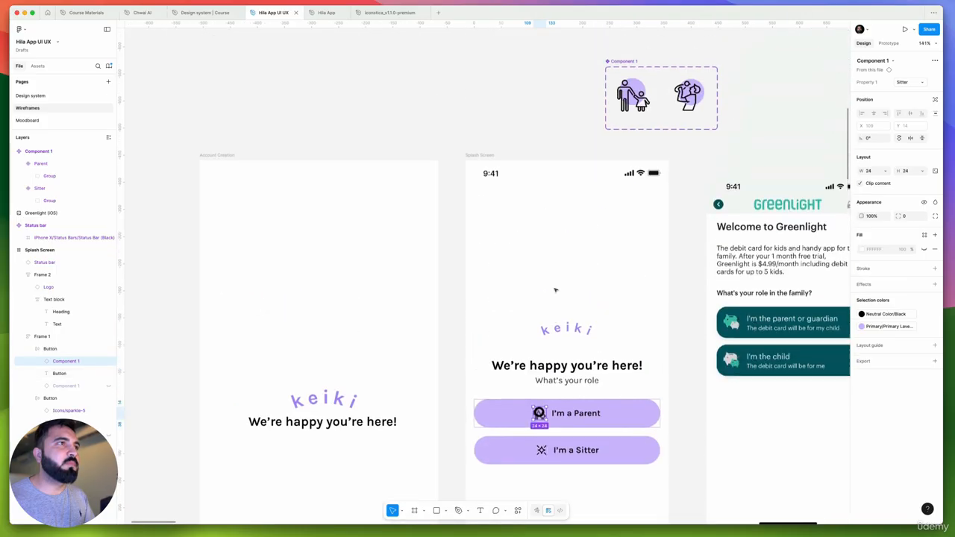
{"action": "left_click", "coordinate": [636, 119]}
{"action": "scroll", "coordinate": [636, 119], "scroll_direction": "down", "scroll_amount": 2}
{"action": "left_click_drag", "start_coordinate": [636, 120], "coordinate": [625, 355]}
{"action": "scroll", "coordinate": [508, 418], "scroll_direction": "up", "scroll_amount": 5}
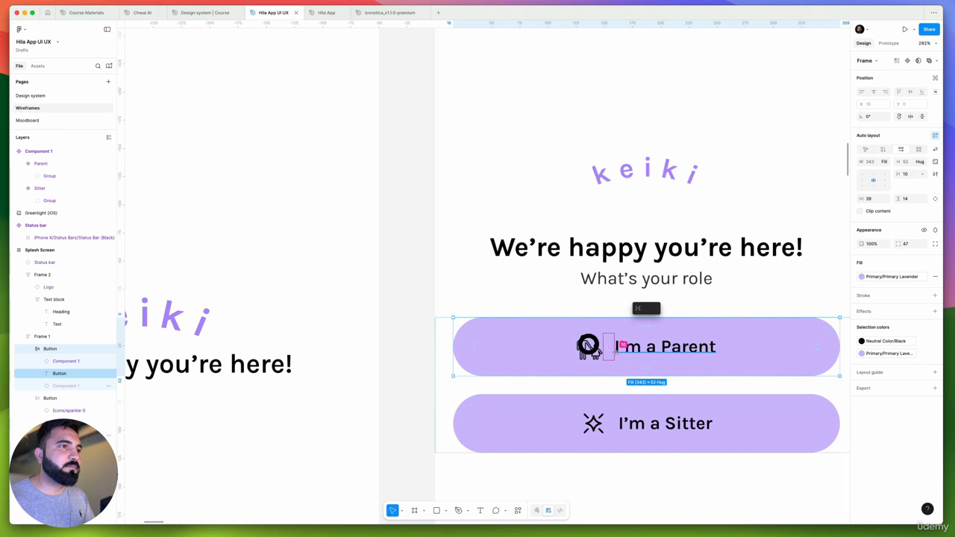
{"action": "double_click", "coordinate": [616, 353]}
{"action": "left_click", "coordinate": [617, 355]}
{"action": "key", "text": "super+z"}
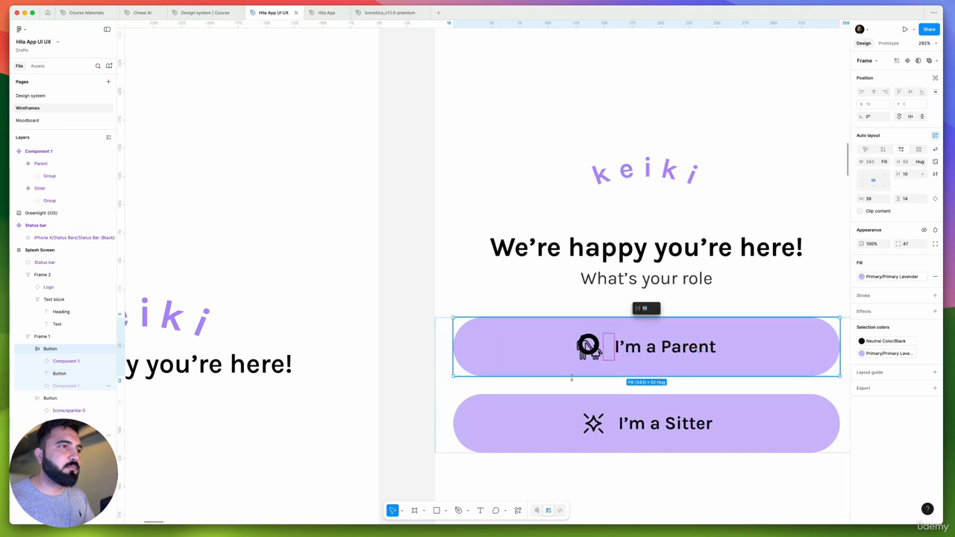
{"action": "key", "text": "Escape"}
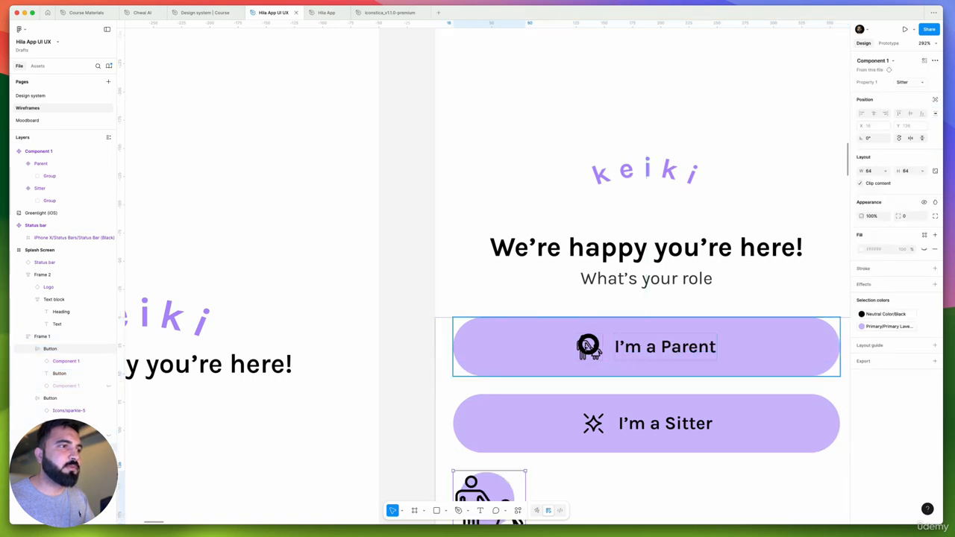
Replace the small overlapping icon in the "I'm a Parent" button with the copied 64 × 64 icon, placed before the label
{"action": "left_click", "coordinate": [564, 346]}
{"action": "key", "text": "super+v"}
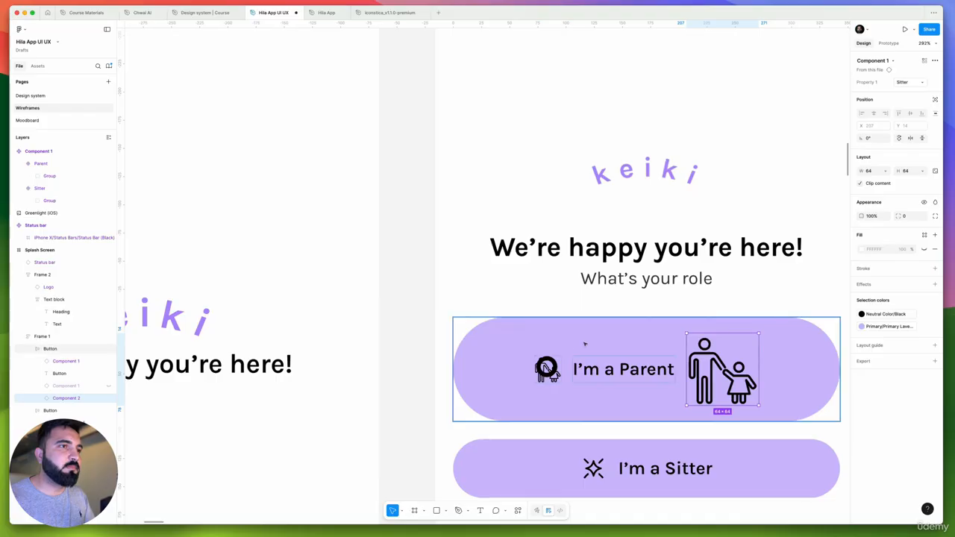
{"action": "key", "text": "Left"}
{"action": "scroll", "coordinate": [555, 377], "scroll_direction": "up", "scroll_amount": 5}
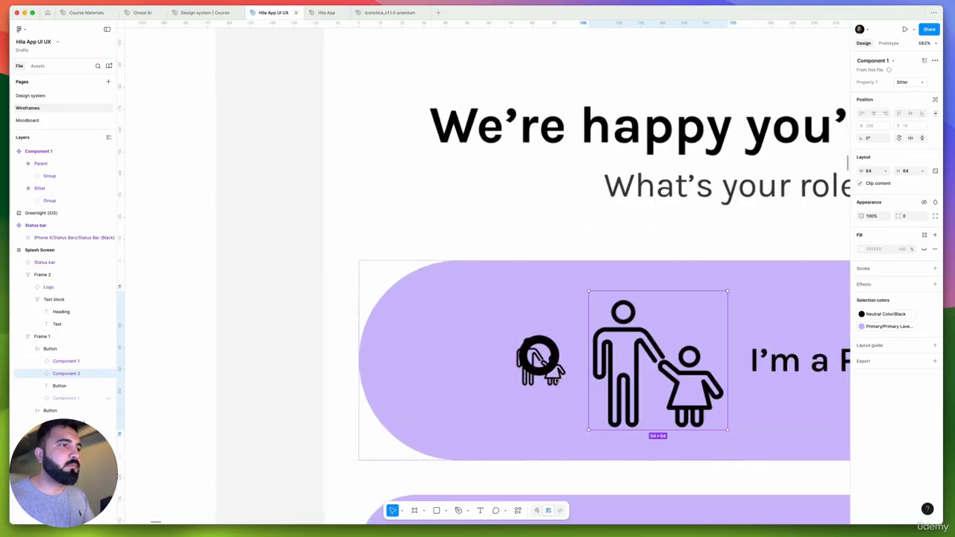
{"action": "left_click", "coordinate": [555, 374]}
{"action": "key", "text": "Delete"}
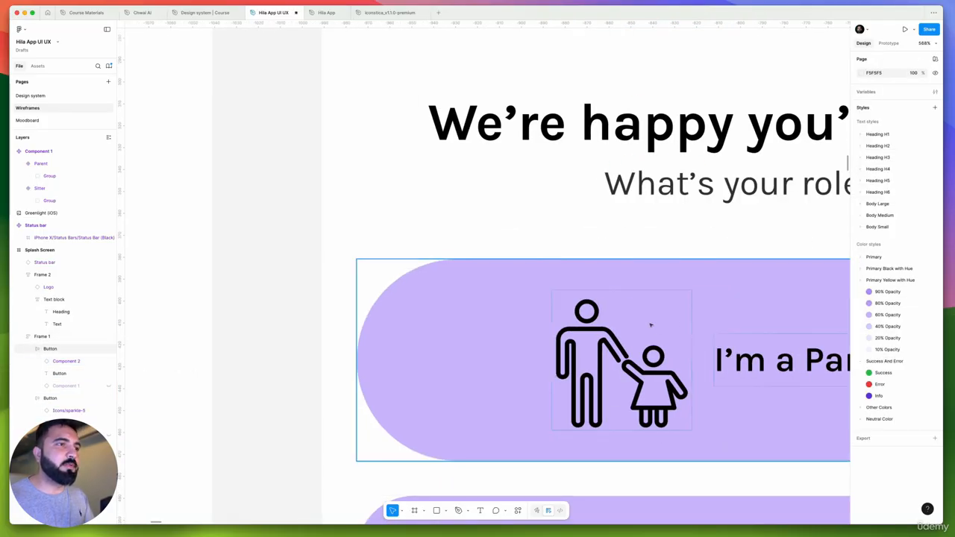
Resize the parent-and-child icon in the "I'm a Parent" button to 48 × 48
{"action": "scroll", "coordinate": [634, 324], "scroll_direction": "down", "scroll_amount": 6}
{"action": "scroll", "coordinate": [687, 179], "scroll_direction": "down", "scroll_amount": 5}
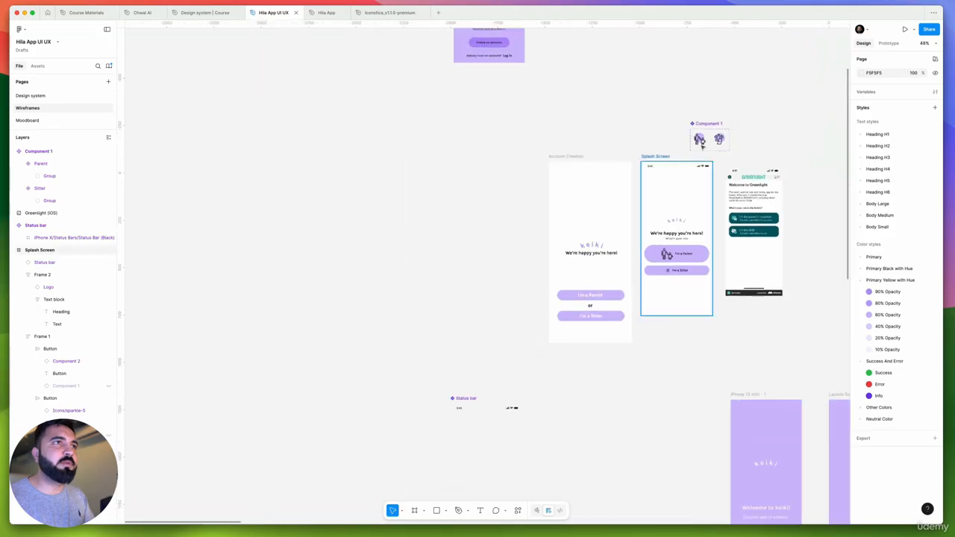
{"action": "scroll", "coordinate": [682, 258], "scroll_direction": "up", "scroll_amount": 5}
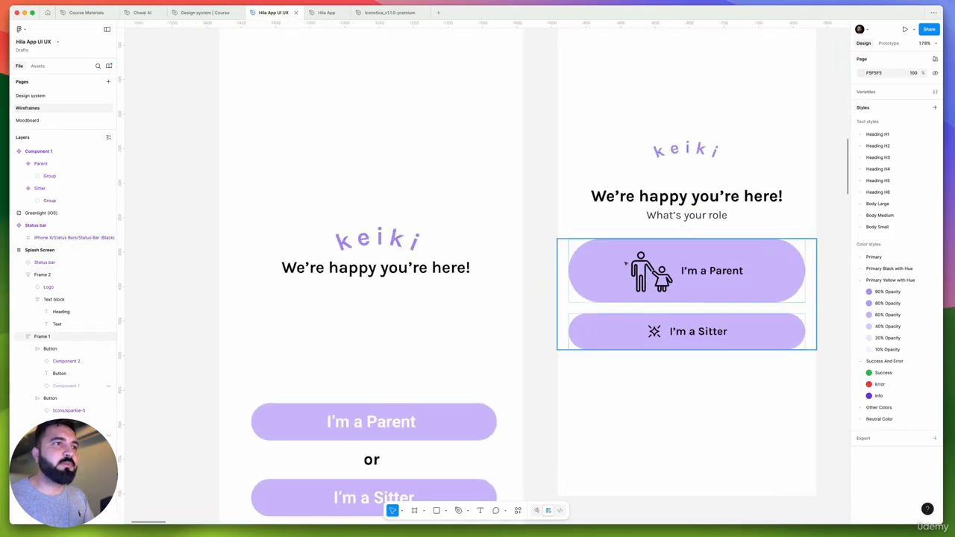
{"action": "left_click", "coordinate": [626, 263]}
{"action": "scroll", "coordinate": [649, 299], "scroll_direction": "up", "scroll_amount": 2}
{"action": "scroll", "coordinate": [658, 315], "scroll_direction": "up", "scroll_amount": 5}
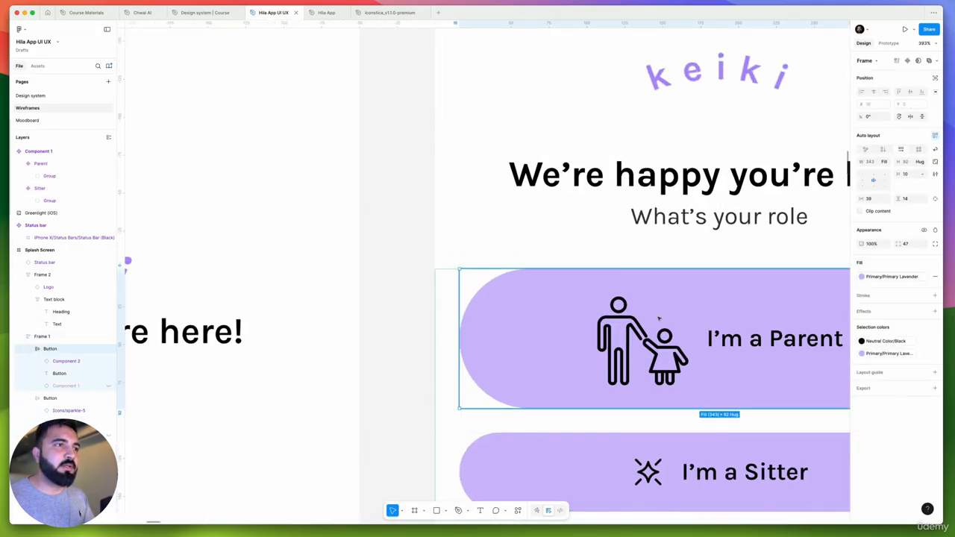
{"action": "left_click", "coordinate": [659, 317]}
{"action": "mouse_move", "coordinate": [688, 386]}
{"action": "left_mouse_down"}
{"action": "mouse_move", "coordinate": [673, 367]}
{"action": "mouse_move", "coordinate": [679, 373]}
{"action": "left_mouse_up"}
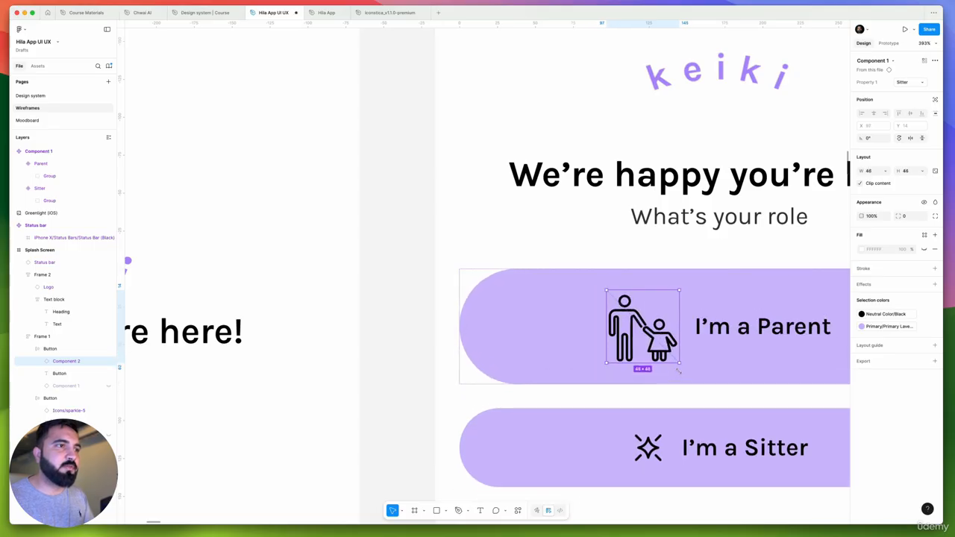
Set the fill of the circle behind the "I'm a Parent" icon to the Accent Purple color style
{"action": "left_click", "coordinate": [649, 308], "text": "super"}
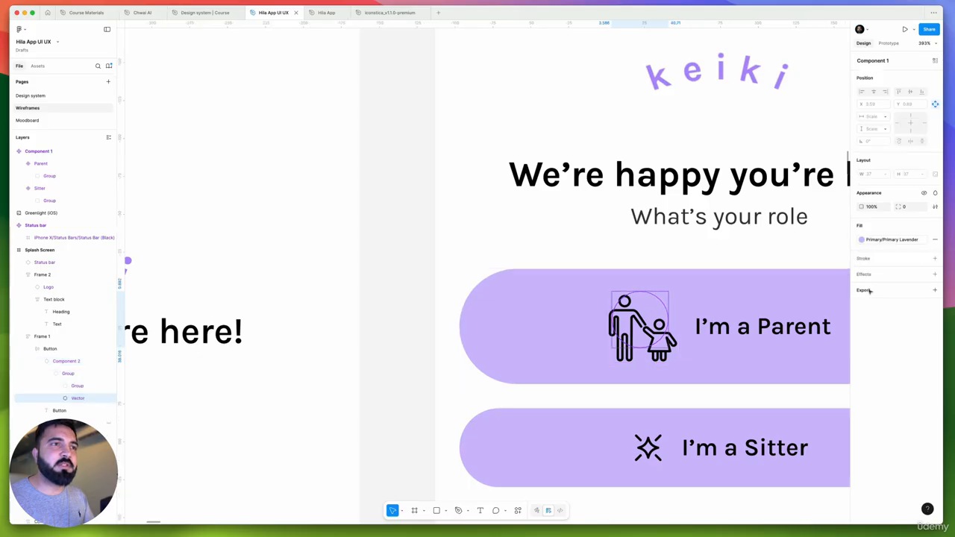
{"action": "left_click", "coordinate": [879, 240]}
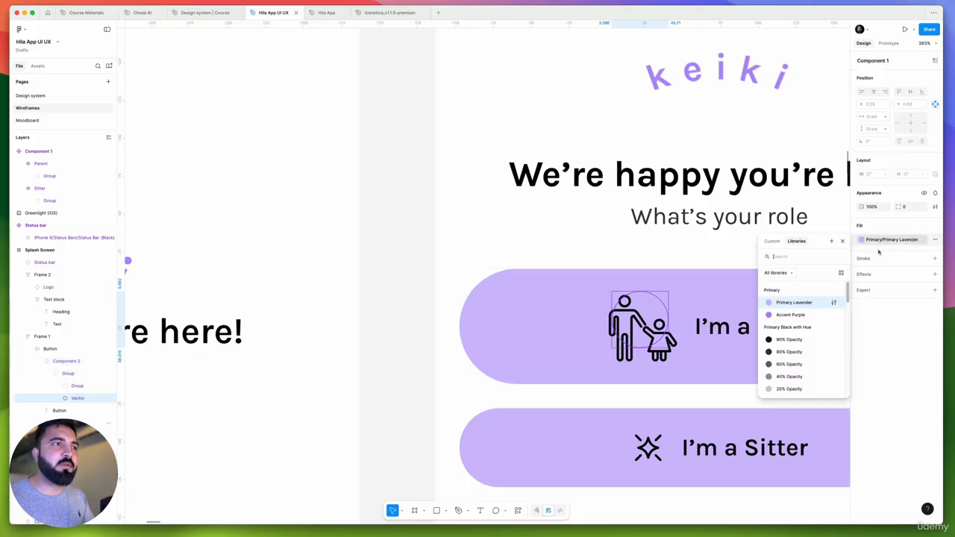
{"action": "left_click", "coordinate": [789, 314]}
{"action": "scroll", "coordinate": [604, 286], "scroll_direction": "down", "scroll_amount": 5}
Left-align the contents of the "I'm a Parent" button and set its corner radius to 16
{"action": "left_click", "coordinate": [569, 329]}
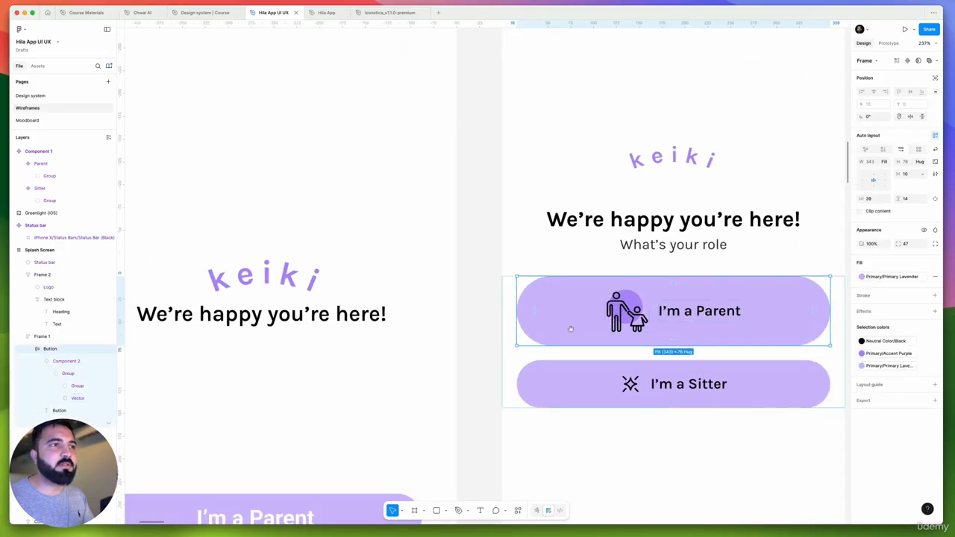
{"action": "scroll", "coordinate": [570, 329], "scroll_direction": "right", "scroll_amount": 5}
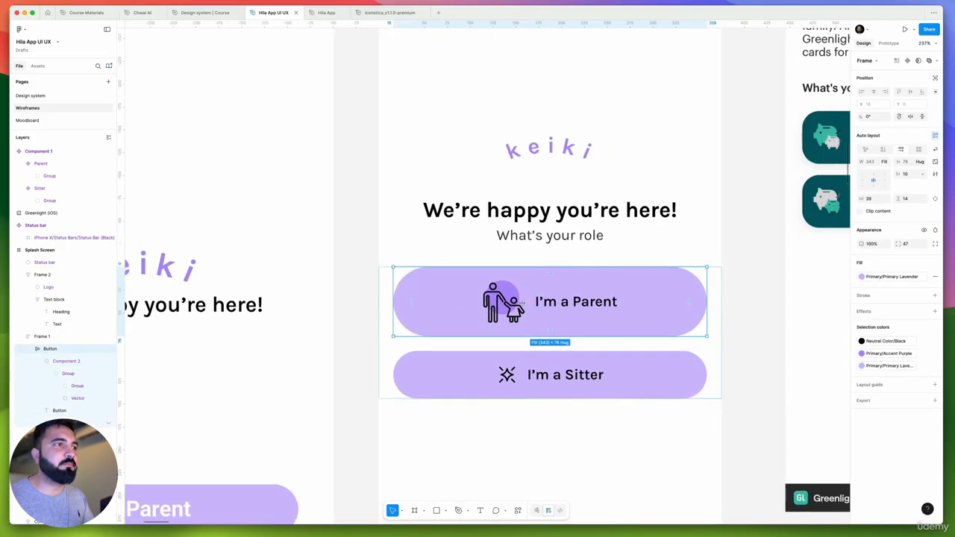
{"action": "left_click", "coordinate": [863, 180]}
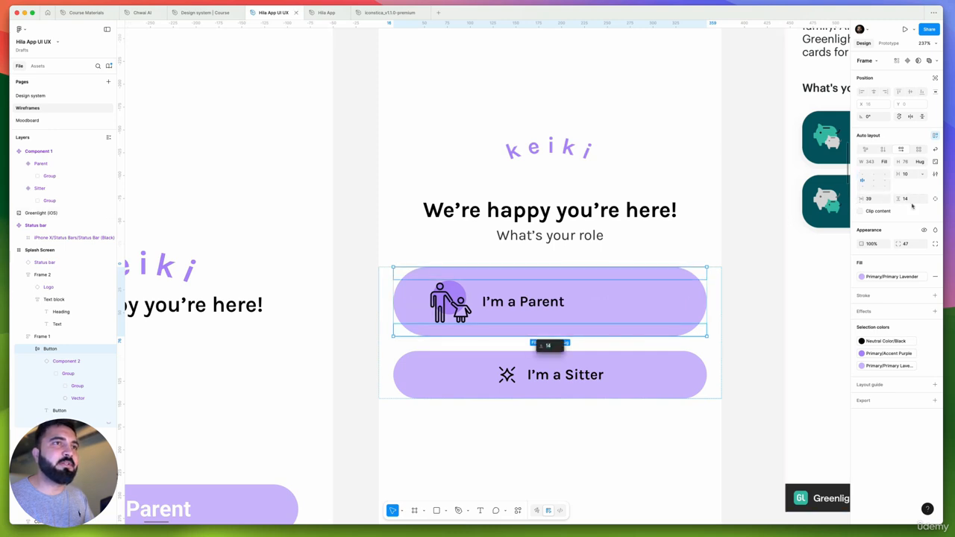
{"action": "left_click", "coordinate": [906, 244]}
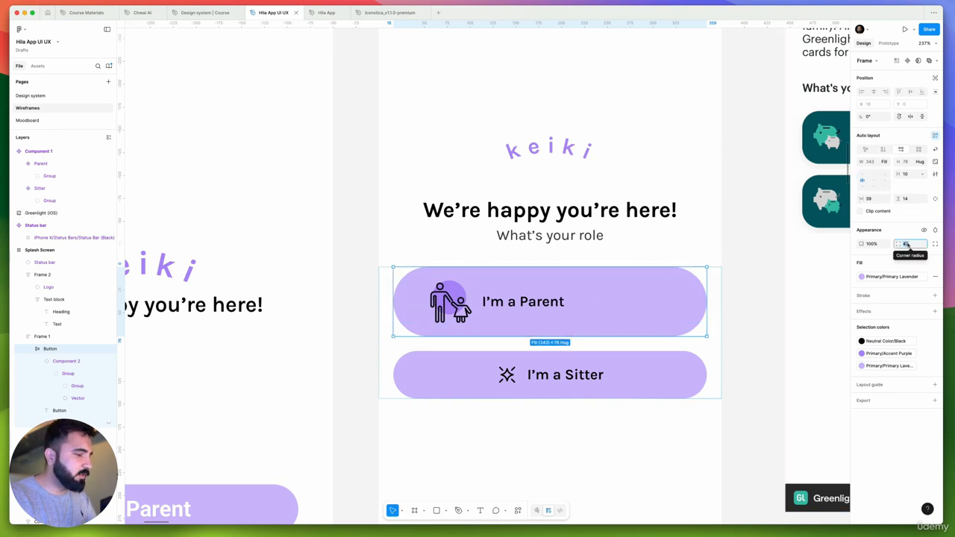
{"action": "key", "text": "Return"}
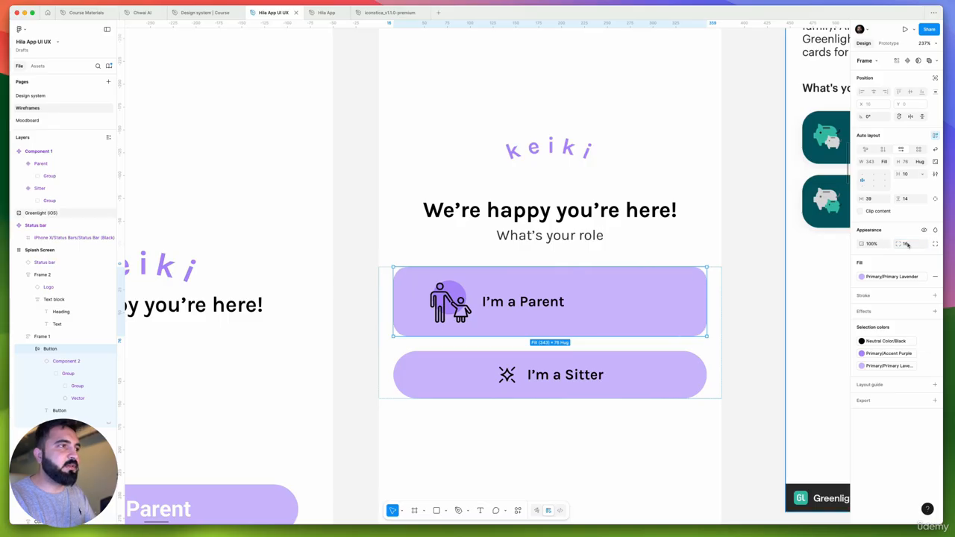
Try the Heading H5 Bold text style on the "I'm a Parent" label
{"action": "scroll", "coordinate": [492, 307], "scroll_direction": "up", "scroll_amount": 3}
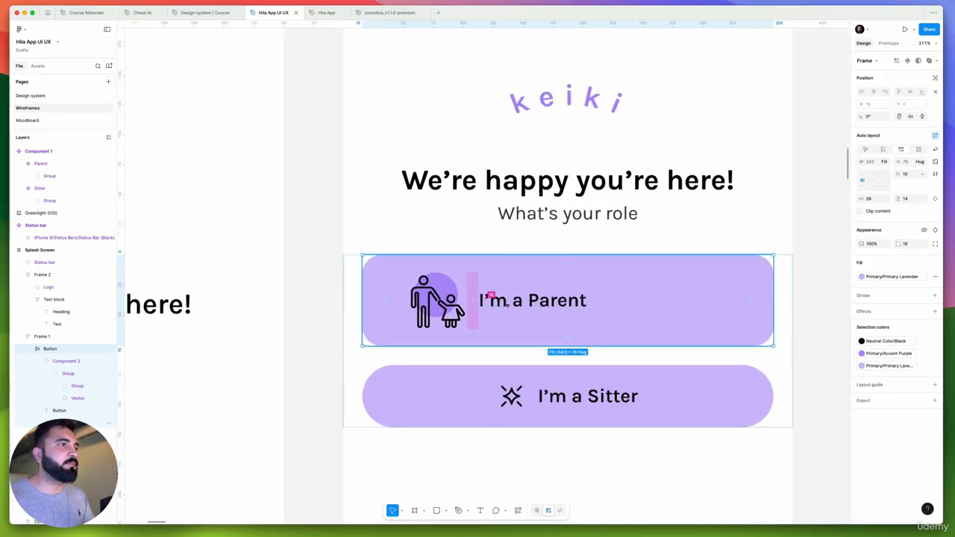
{"action": "left_click", "coordinate": [523, 303]}
{"action": "left_click", "coordinate": [899, 229]}
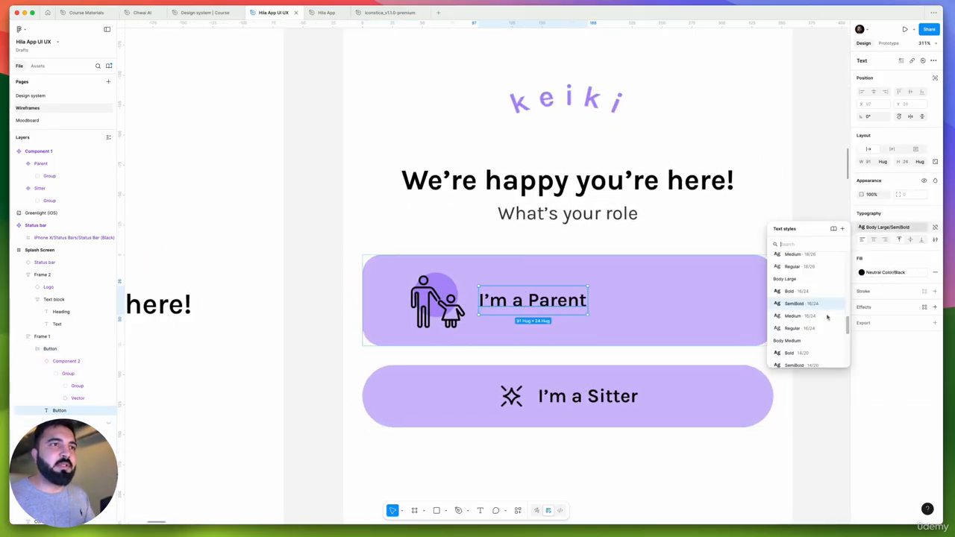
{"action": "scroll", "coordinate": [814, 314], "scroll_direction": "down", "scroll_amount": 5}
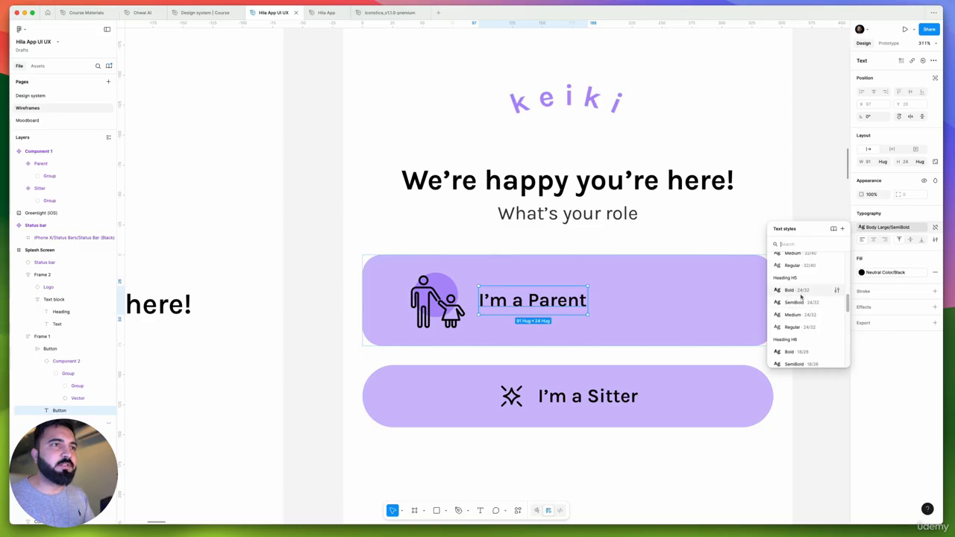
{"action": "left_click", "coordinate": [791, 289]}
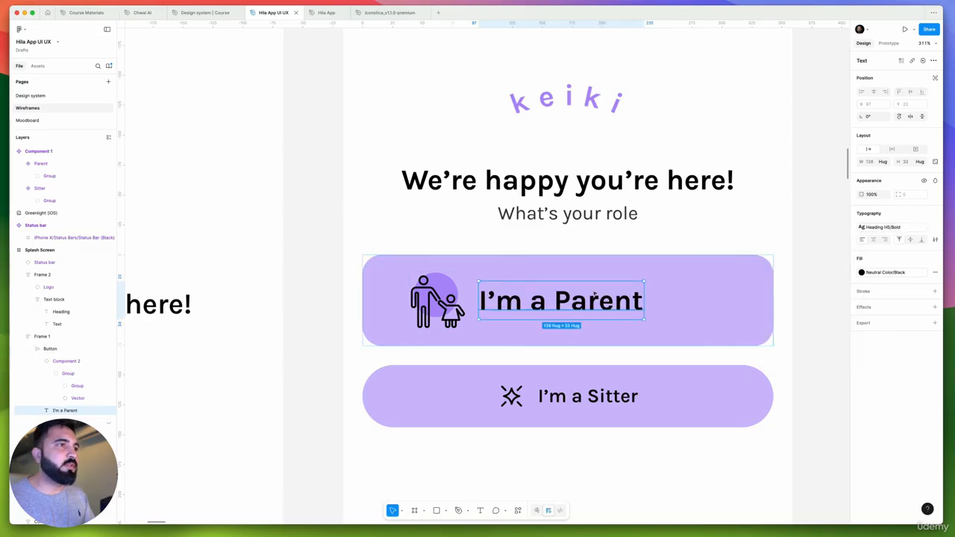
Apply the Heading H6 Bold text style to the "I'm a Parent" label
{"action": "scroll", "coordinate": [584, 296], "scroll_direction": "down", "scroll_amount": 5}
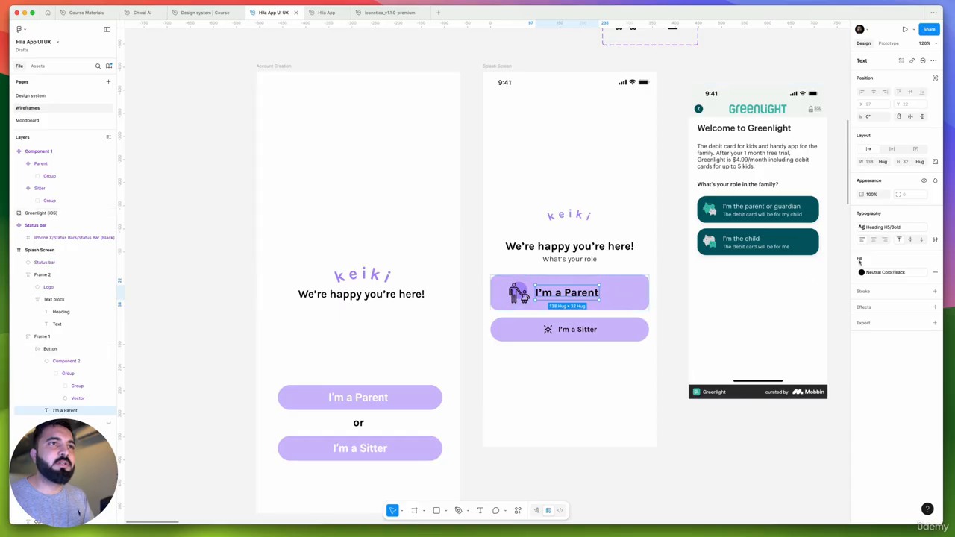
{"action": "left_click", "coordinate": [883, 228]}
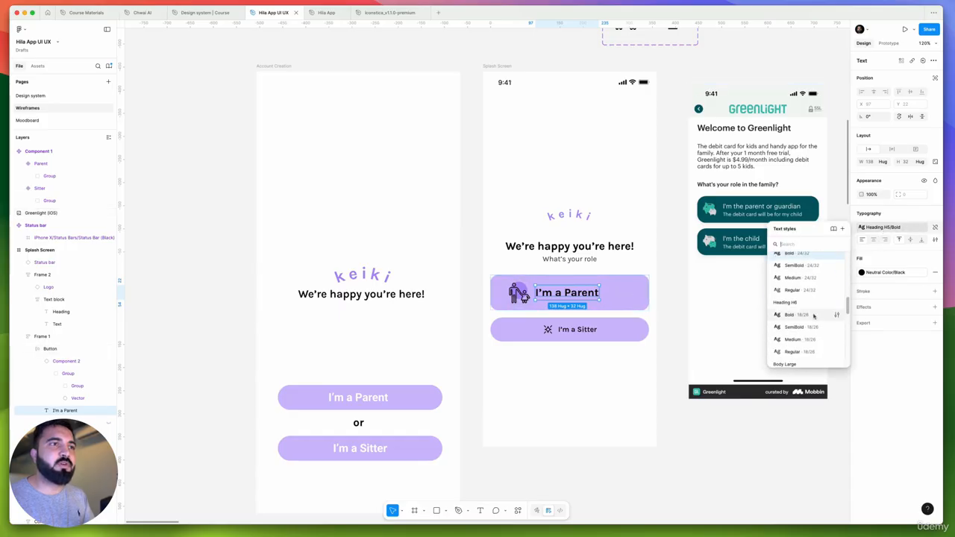
{"action": "left_click", "coordinate": [814, 318]}
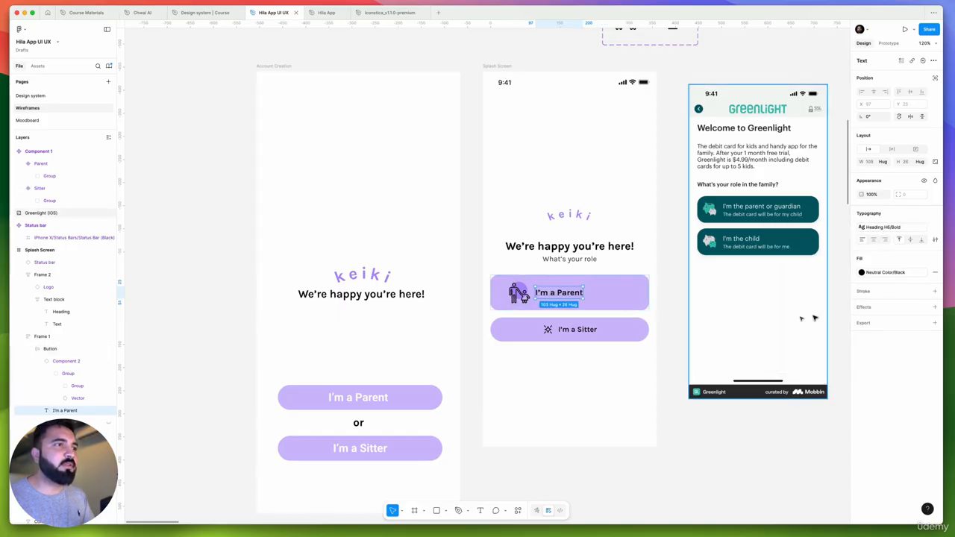
Duplicate the "I'm a Parent" label inside its button and stack both copies in a vertical auto layout
{"action": "scroll", "coordinate": [571, 291], "scroll_direction": "up", "scroll_amount": 5}
{"action": "left_click", "coordinate": [546, 222]}
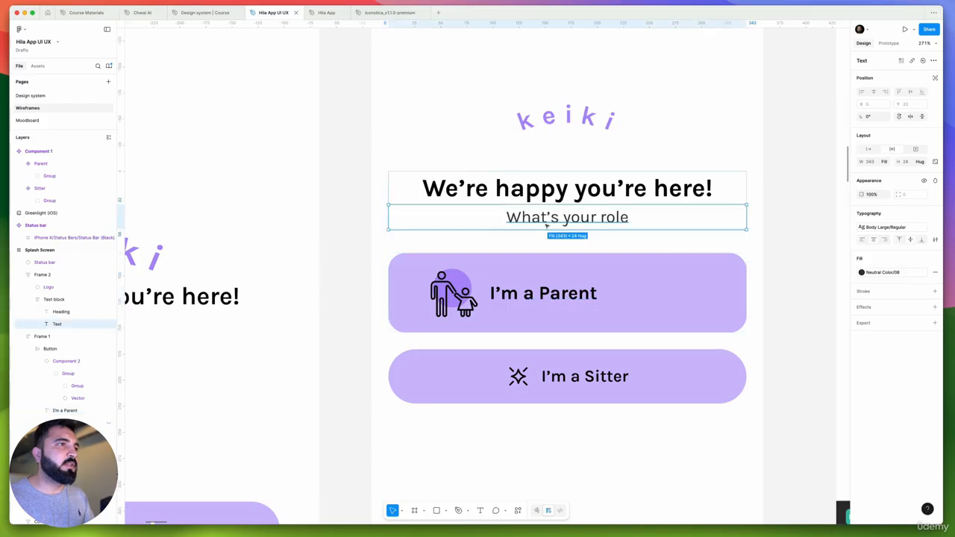
{"action": "scroll", "coordinate": [545, 226], "scroll_direction": "down", "scroll_amount": 1}
{"action": "left_click", "coordinate": [538, 290], "text": "super"}
{"action": "scroll", "coordinate": [540, 291], "scroll_direction": "up", "scroll_amount": 5}
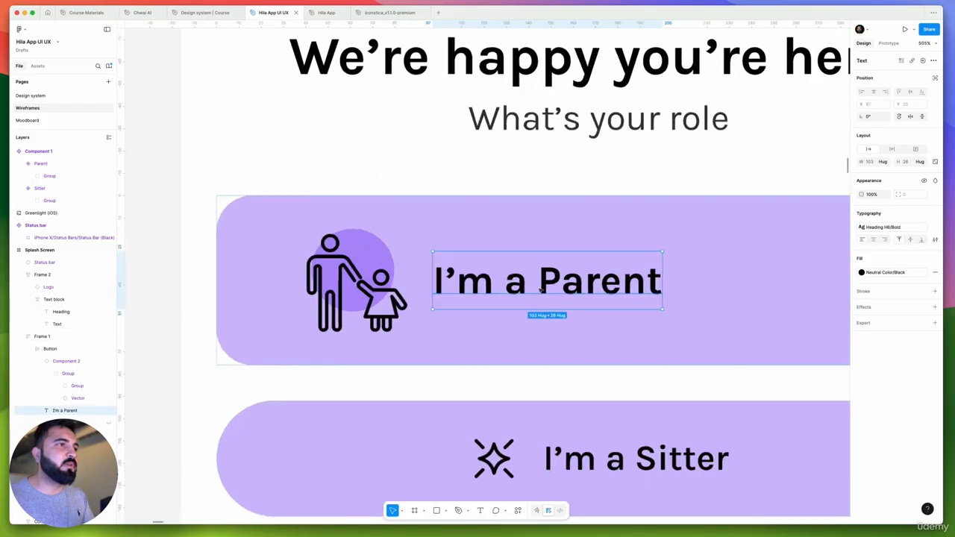
{"action": "left_click_drag", "start_coordinate": [548, 285], "coordinate": [546, 315]}
{"action": "scroll", "coordinate": [540, 292], "scroll_direction": "down", "scroll_amount": 4}
{"action": "left_click", "coordinate": [657, 289], "text": "shift"}
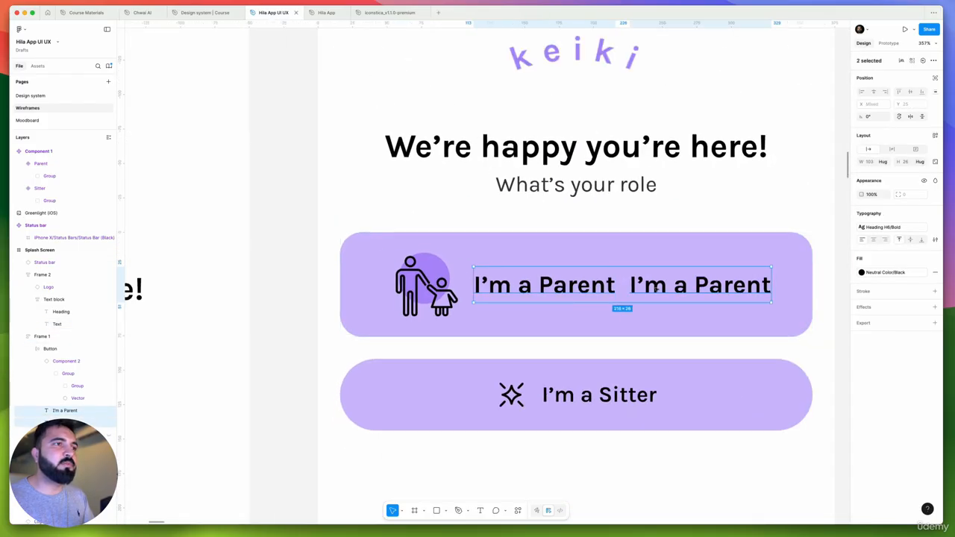
{"action": "key", "text": "shift+a"}
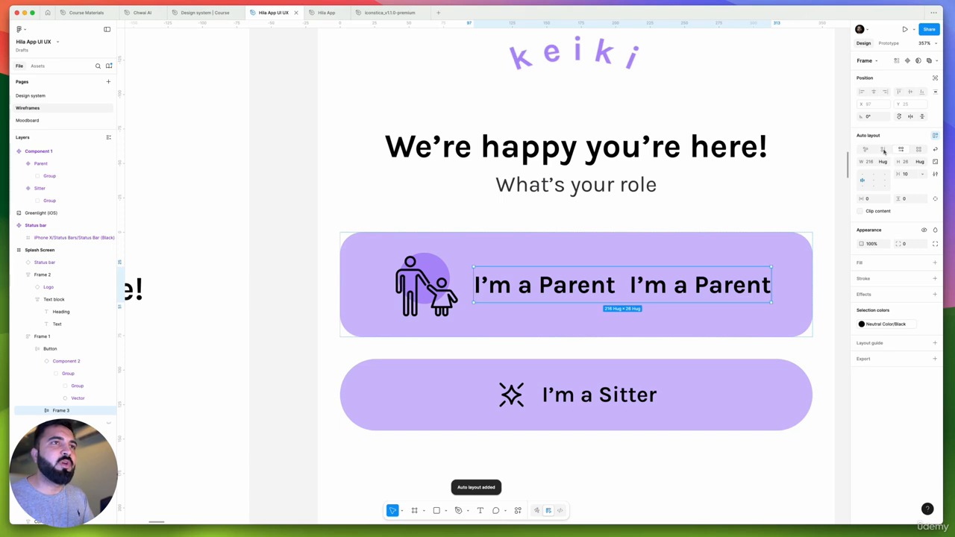
{"action": "left_click", "coordinate": [883, 152]}
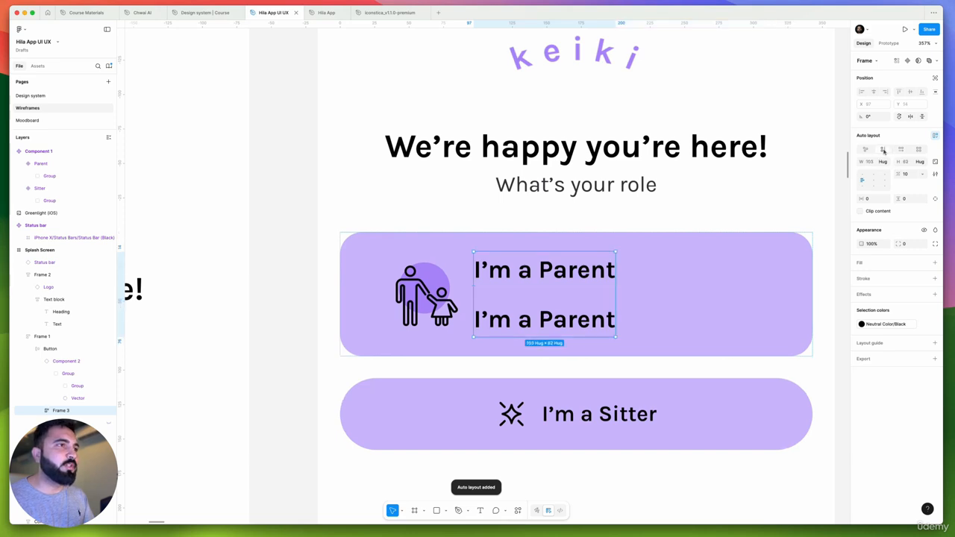
Apply a Body Medium 14/20 text style to the lower copy of the "I'm a Parent" label
{"action": "left_click", "coordinate": [563, 320], "text": "super"}
{"action": "left_click", "coordinate": [896, 227]}
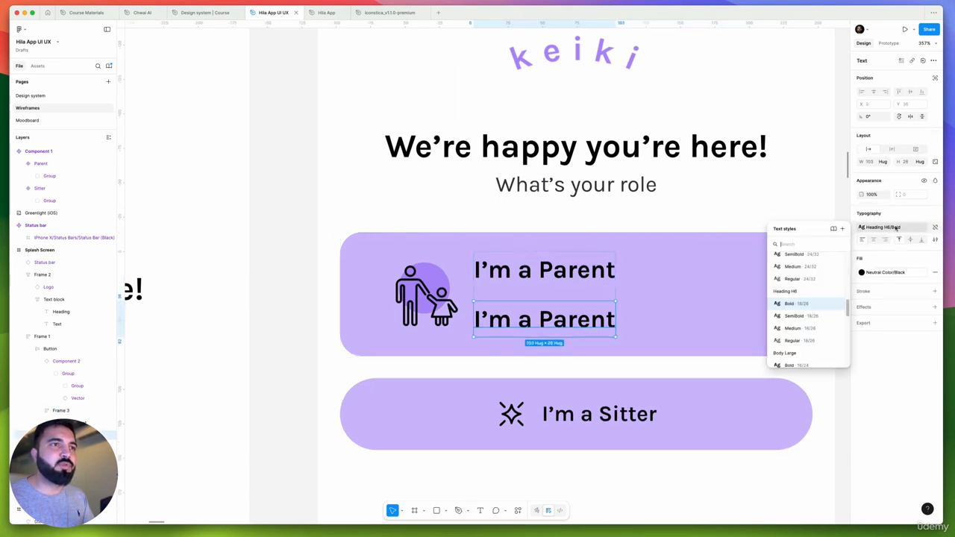
{"action": "scroll", "coordinate": [817, 306], "scroll_direction": "down", "scroll_amount": 4}
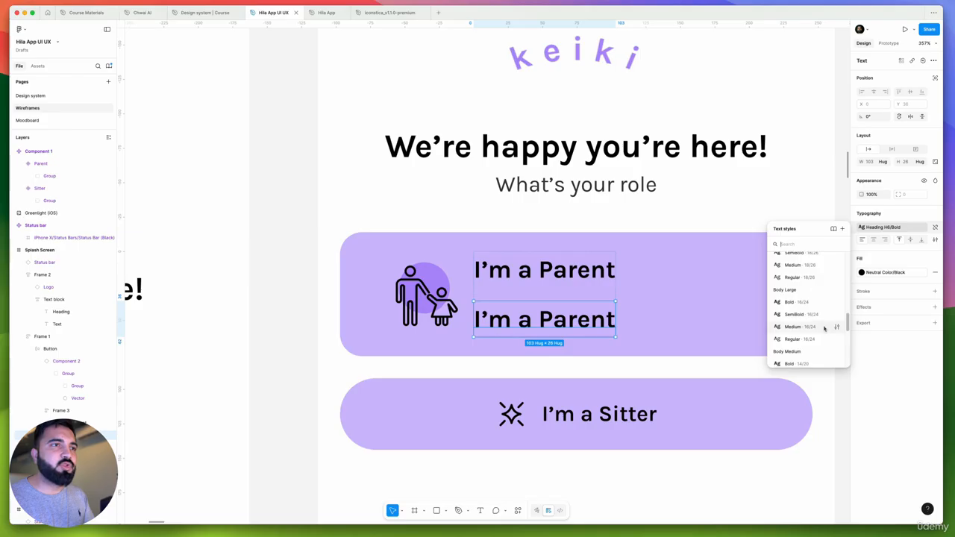
{"action": "scroll", "coordinate": [825, 329], "scroll_direction": "down", "scroll_amount": 3}
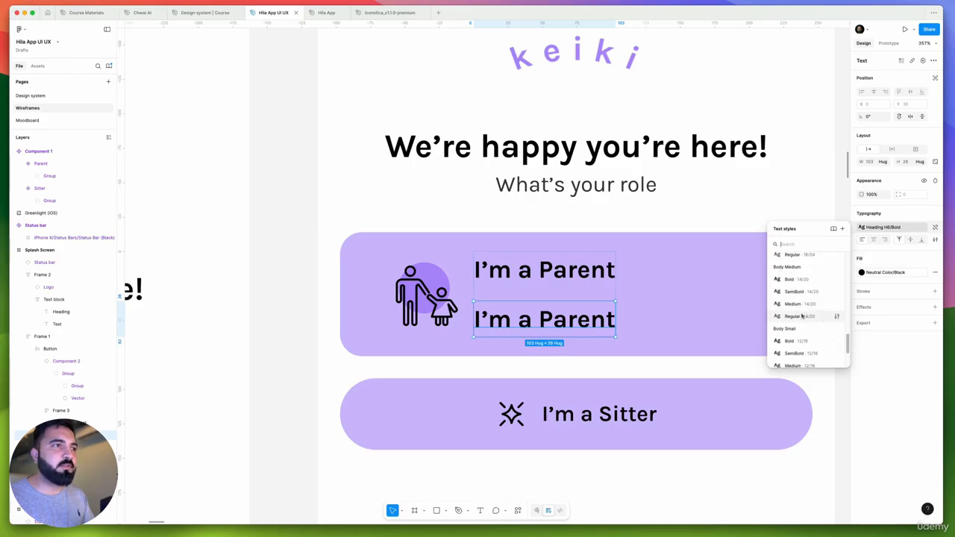
{"action": "left_click", "coordinate": [811, 305]}
{"action": "left_click", "coordinate": [754, 326]}
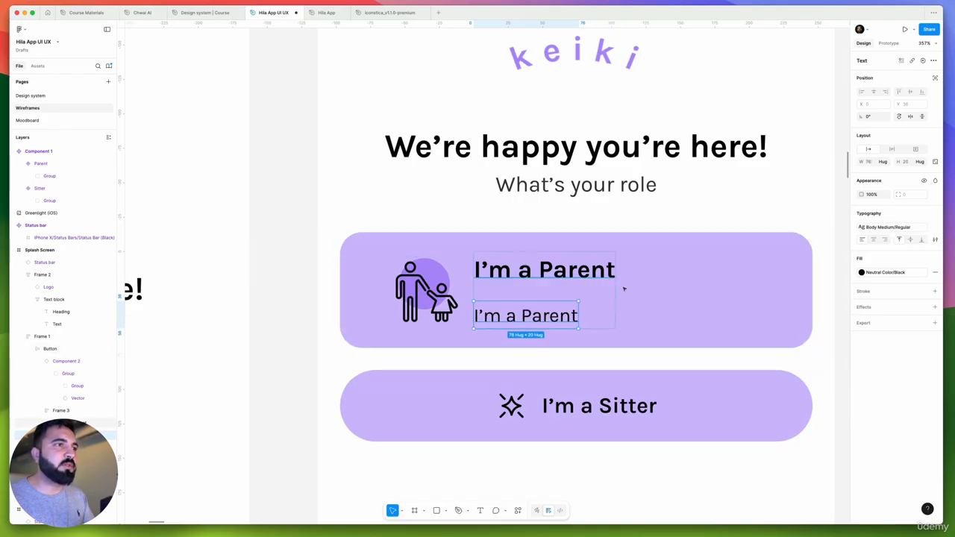
Set the vertical gap between the two stacked text lines in the "I'm a Parent" button to 0
{"action": "double_click", "coordinate": [584, 284]}
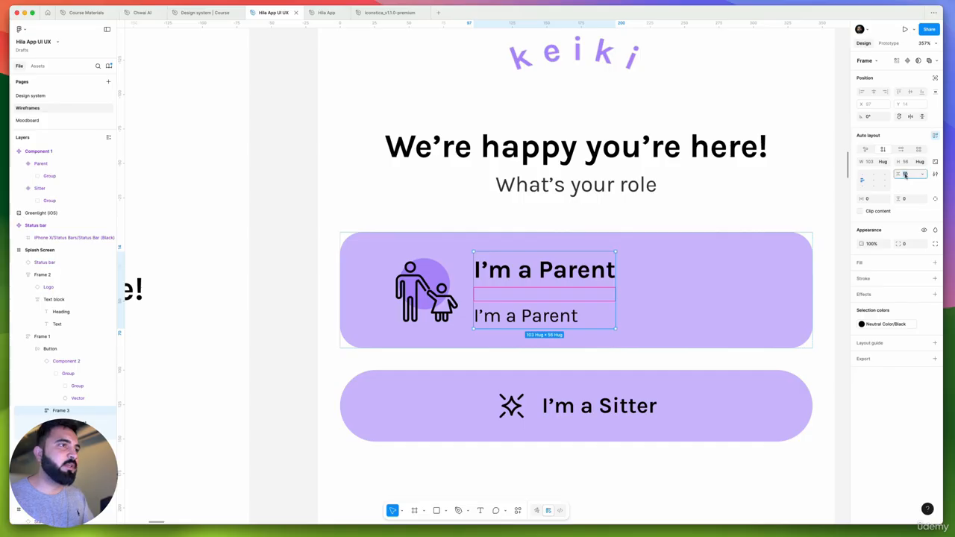
{"action": "type", "text": "0"}
{"action": "key", "text": "Return"}
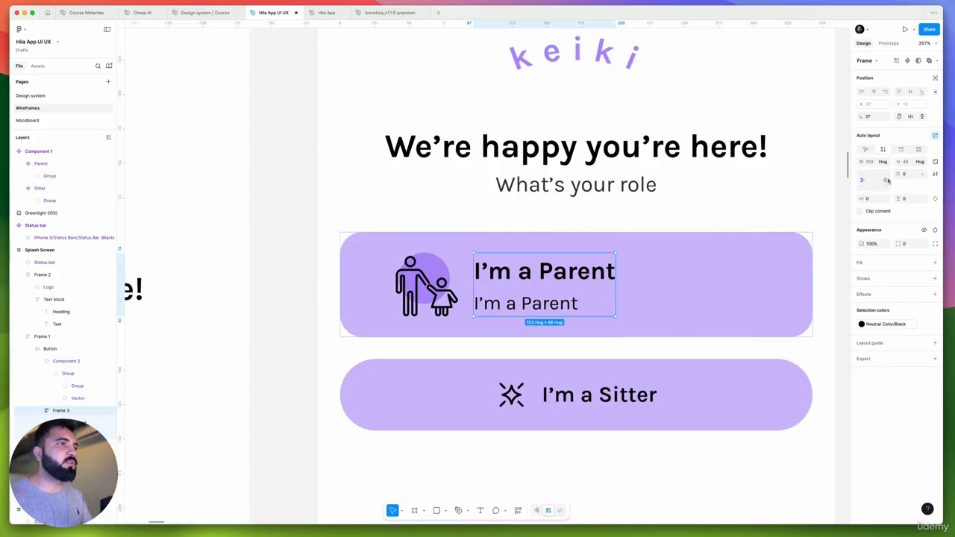
Set the "I'm a Parent" button's horizontal padding to 16 and clear the selection
{"action": "scroll", "coordinate": [581, 221], "scroll_direction": "down", "scroll_amount": 5}
{"action": "left_click", "coordinate": [444, 263]}
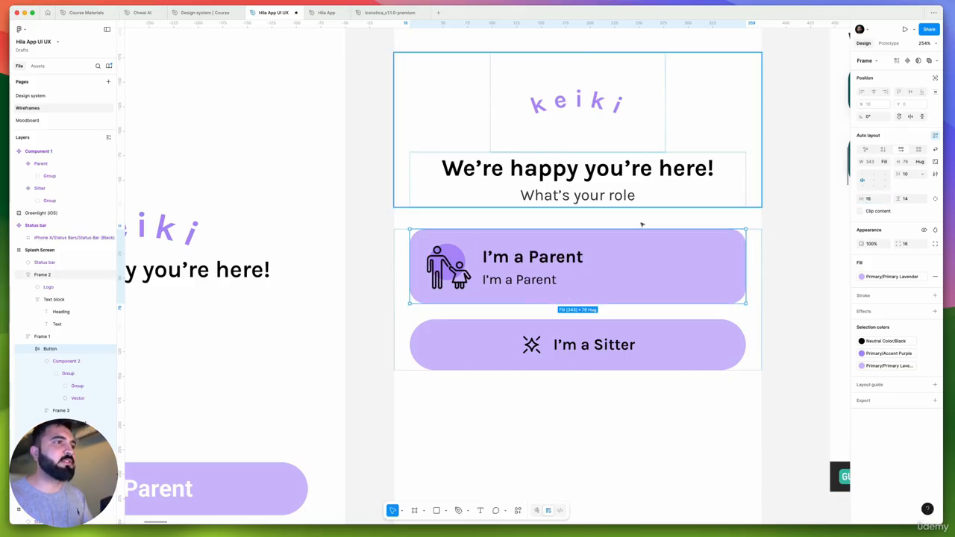
{"action": "scroll", "coordinate": [508, 263], "scroll_direction": "down", "scroll_amount": 5}
{"action": "scroll", "coordinate": [499, 261], "scroll_direction": "right", "scroll_amount": 3}
{"action": "scroll", "coordinate": [448, 269], "scroll_direction": "up", "scroll_amount": 3}
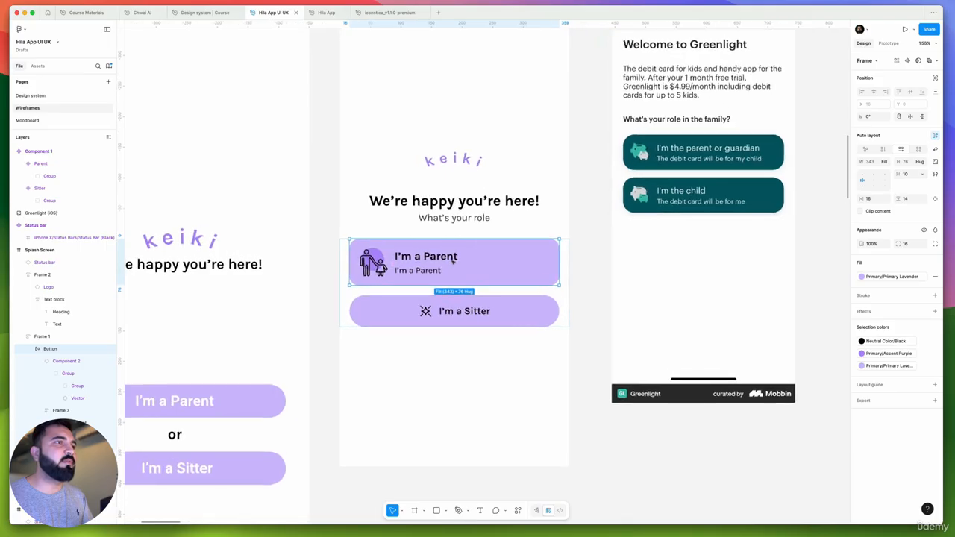
{"action": "key", "text": "Escape"}
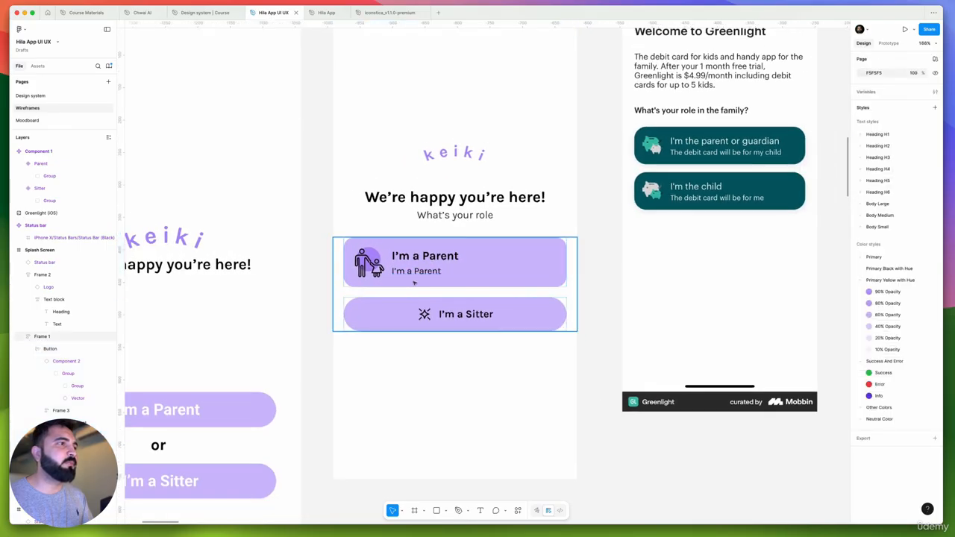
Duplicate the "I'm a Parent" card directly below itself and delete the old "I'm a Sitter" button
{"action": "scroll", "coordinate": [414, 272], "scroll_direction": "up", "scroll_amount": 2}
{"action": "left_click", "coordinate": [414, 272]}
{"action": "key", "text": "super+d"}
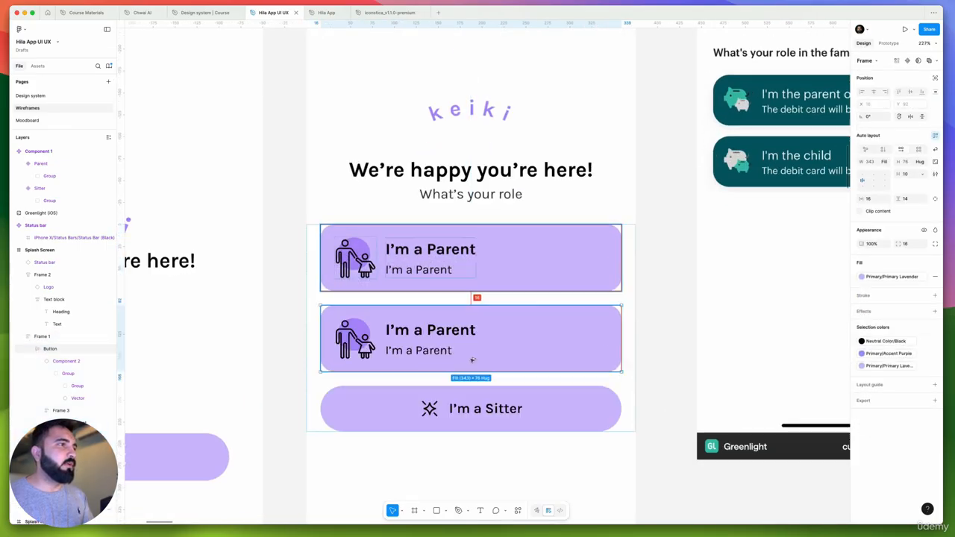
{"action": "scroll", "coordinate": [411, 326], "scroll_direction": "down", "scroll_amount": 2}
{"action": "left_click", "coordinate": [409, 329]}
{"action": "key", "text": "Delete"}
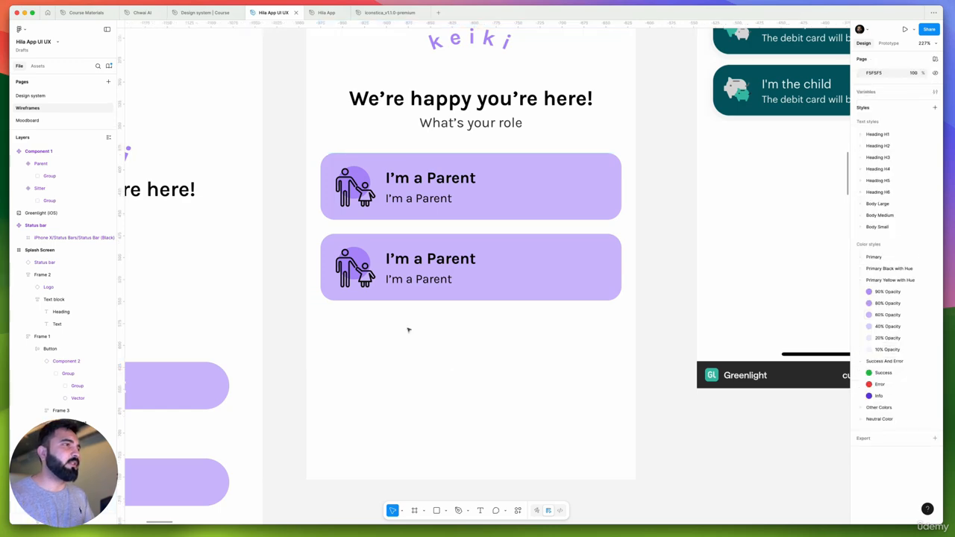
Change the bold title of the lower role card to "I'm a Sitter"
{"action": "left_click_drag", "start_coordinate": [442, 321], "coordinate": [475, 361]}
{"action": "scroll", "coordinate": [455, 279], "scroll_direction": "down", "scroll_amount": 3}
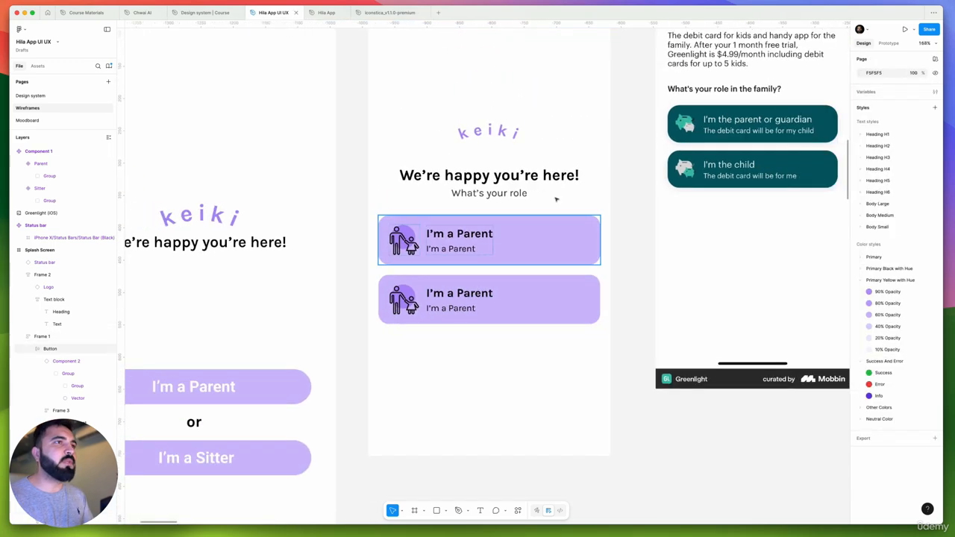
{"action": "scroll", "coordinate": [493, 195], "scroll_direction": "down", "scroll_amount": 4}
{"action": "scroll", "coordinate": [481, 258], "scroll_direction": "up", "scroll_amount": 3}
{"action": "left_click", "coordinate": [478, 262], "text": "super"}
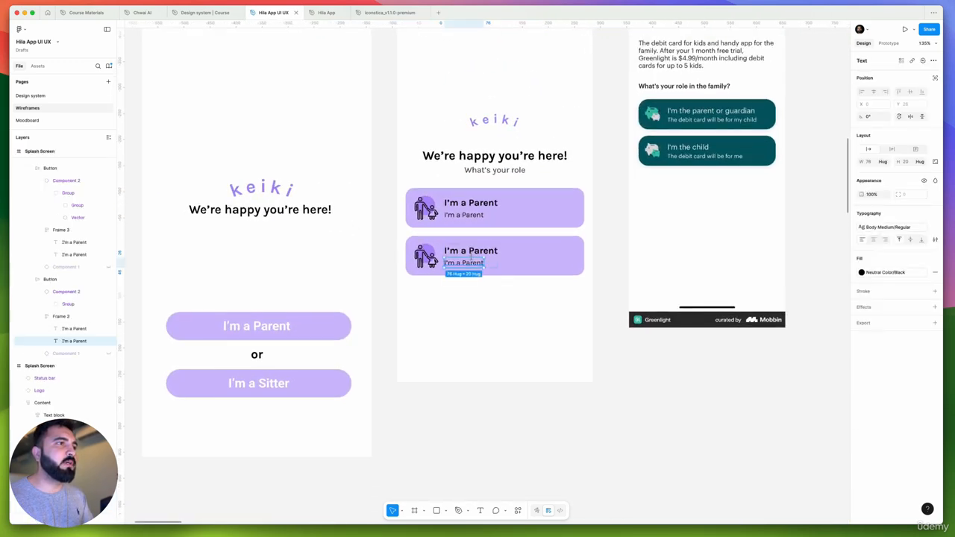
{"action": "left_click", "coordinate": [474, 254], "text": "super"}
{"action": "double_click", "coordinate": [474, 254]}
{"action": "left_click_drag", "start_coordinate": [469, 251], "coordinate": [522, 252]}
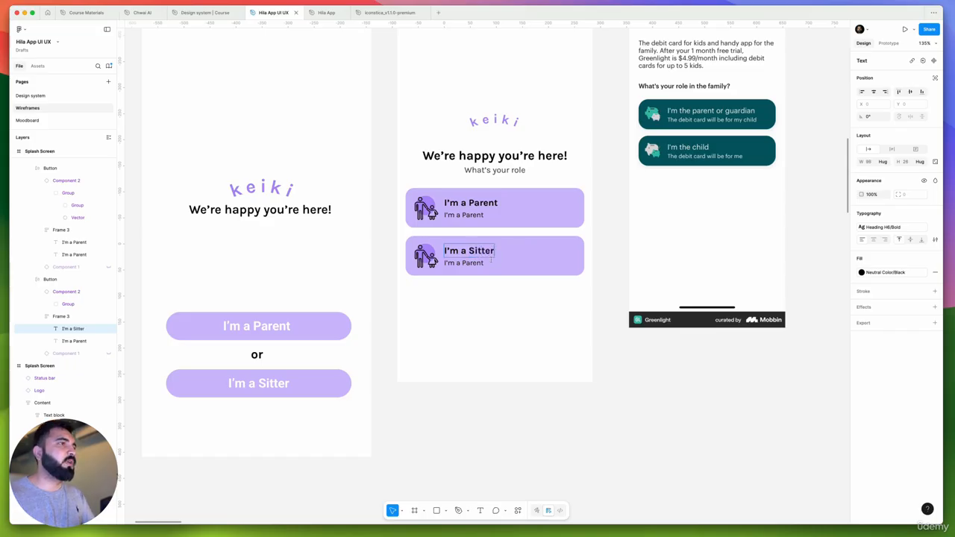
{"action": "left_click", "coordinate": [425, 256]}
{"action": "left_click", "coordinate": [871, 59]}
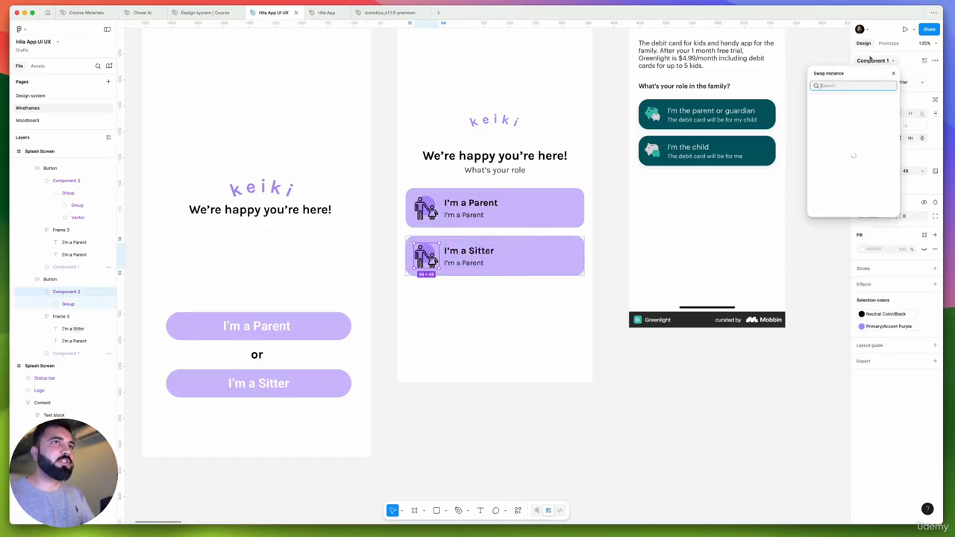
{"action": "type", "text": "sitter"}
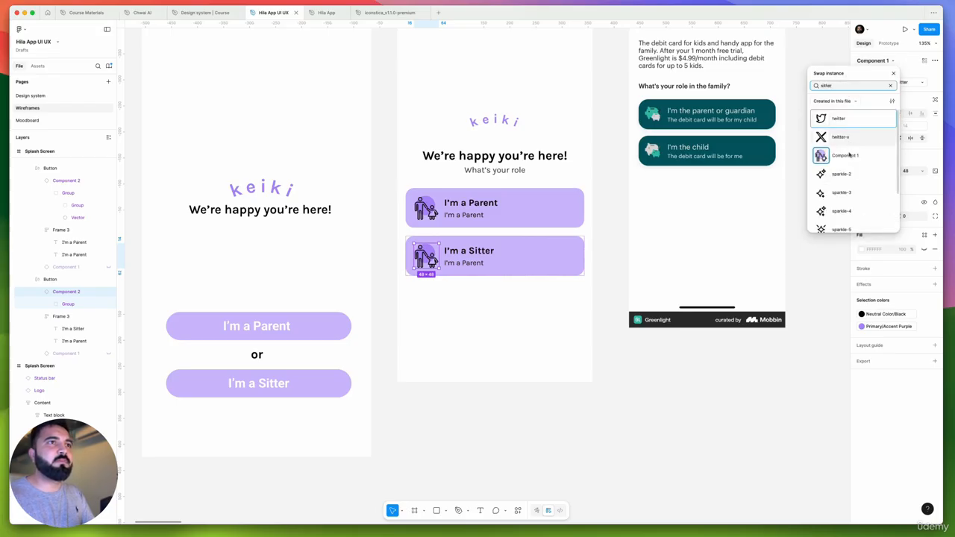
{"action": "left_click", "coordinate": [817, 153]}
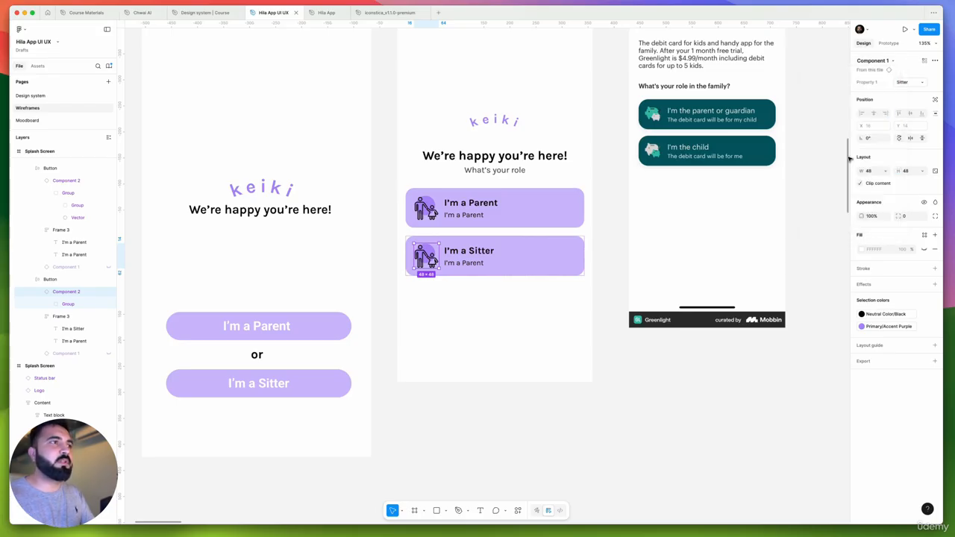
{"action": "scroll", "coordinate": [446, 264], "scroll_direction": "up", "scroll_amount": 3}
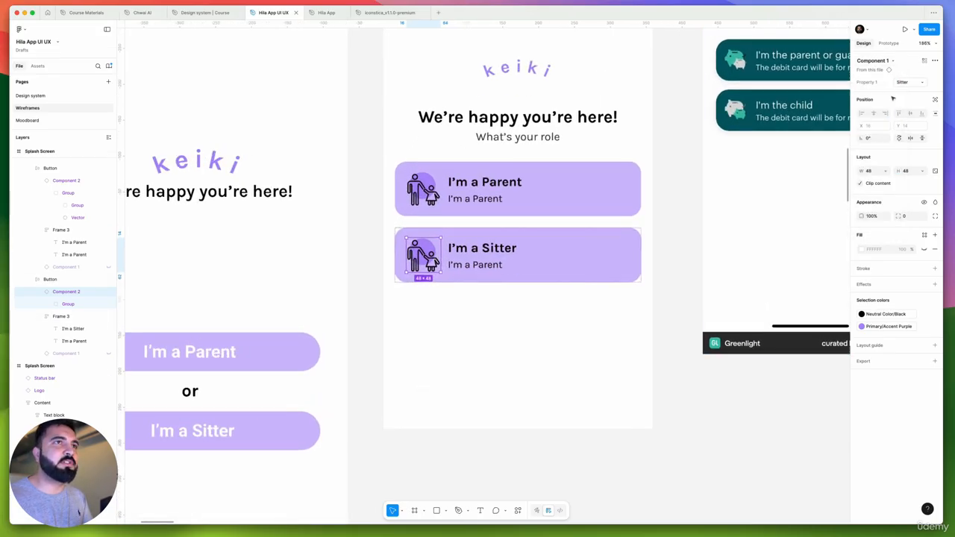
{"action": "left_click", "coordinate": [899, 83]}
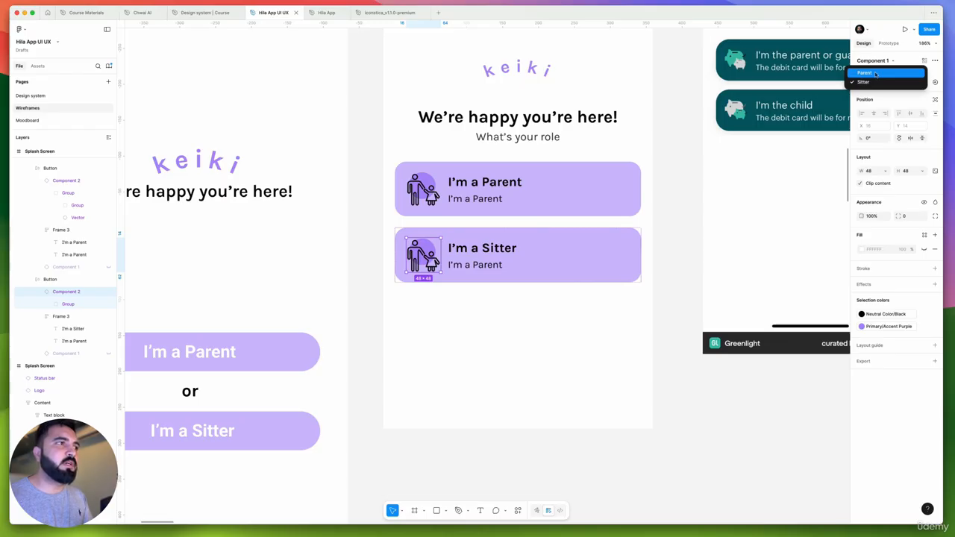
Switch the icon instance in the "I'm a Parent" card to the Parent variant
{"action": "left_click", "coordinate": [424, 192]}
{"action": "double_click", "coordinate": [423, 191]}
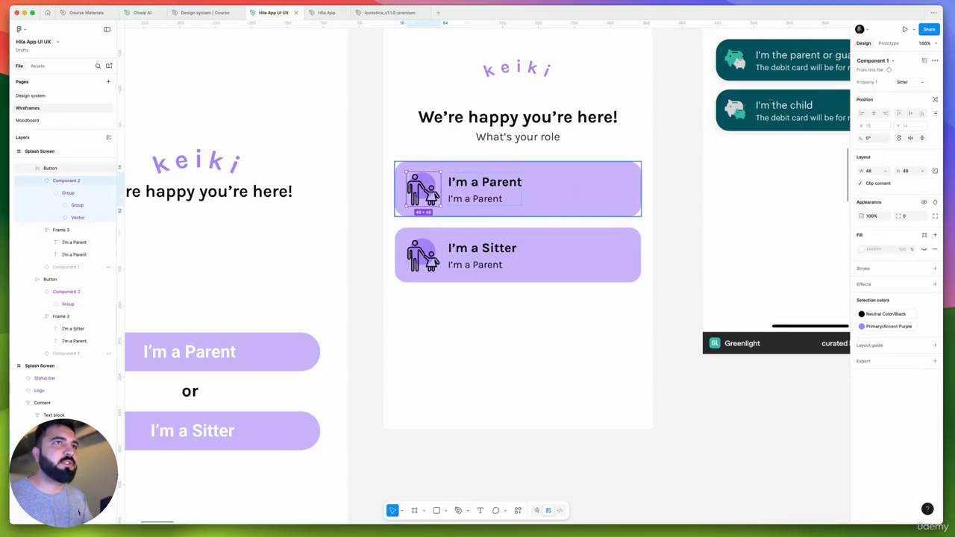
{"action": "left_click", "coordinate": [902, 82]}
Rename the two-variant icon component set above the Splash Screen as "Parent and sitter"
{"action": "scroll", "coordinate": [539, 185], "scroll_direction": "down", "scroll_amount": 5}
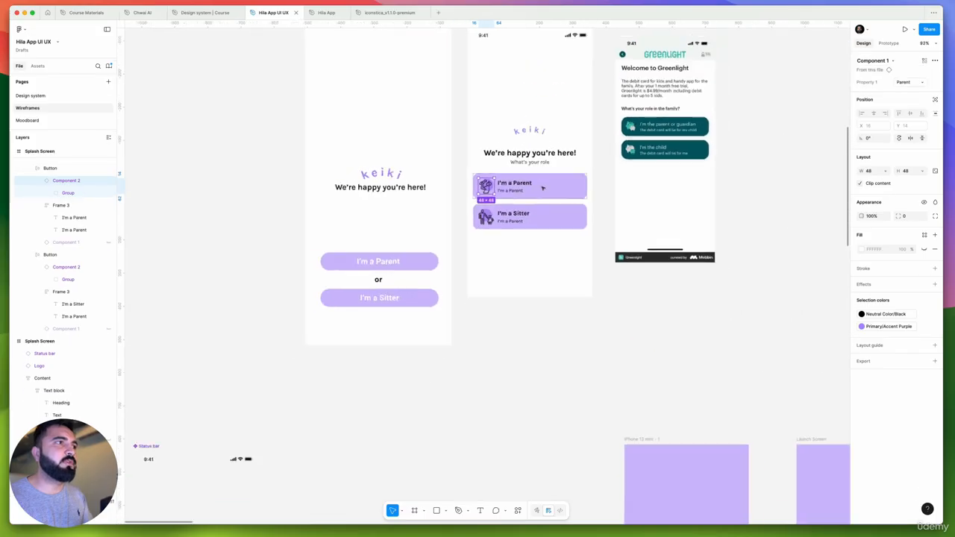
{"action": "scroll", "coordinate": [549, 192], "scroll_direction": "up", "scroll_amount": 3}
{"action": "scroll", "coordinate": [565, 142], "scroll_direction": "up", "scroll_amount": 3}
{"action": "left_click", "coordinate": [553, 132]}
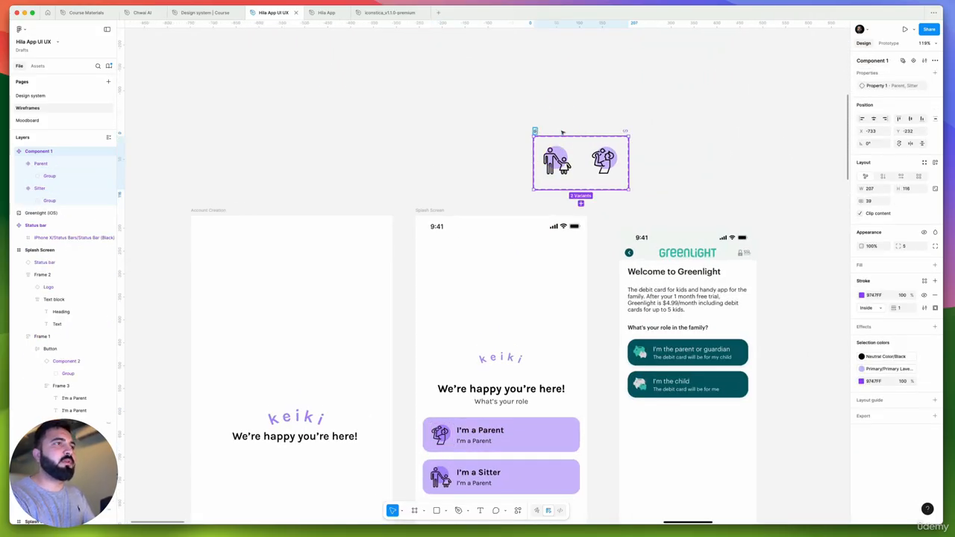
{"action": "type", "text": "Parent and s"}
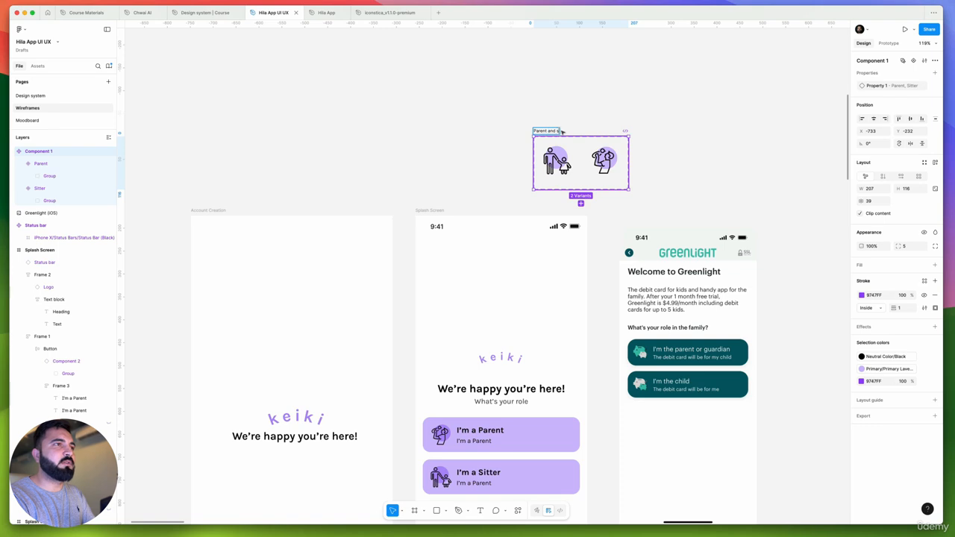
{"action": "type", "text": "itter"}
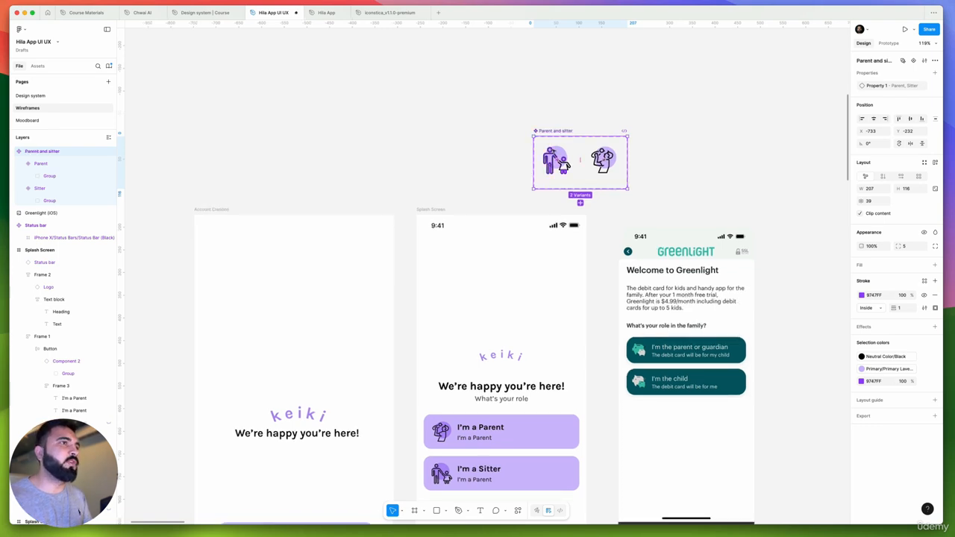
Move the "Parent and sitter" component set away from the screens to the empty canvas near the Status bar component
{"action": "scroll", "coordinate": [594, 127], "scroll_direction": "down", "scroll_amount": 6}
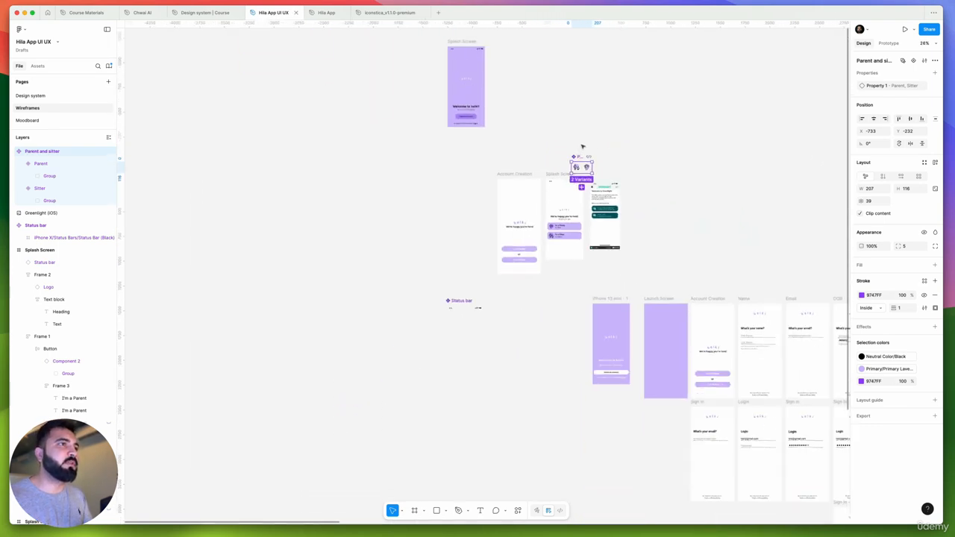
{"action": "left_click_drag", "start_coordinate": [582, 158], "coordinate": [269, 279]}
{"action": "scroll", "coordinate": [546, 218], "scroll_direction": "up", "scroll_amount": 4}
{"action": "scroll", "coordinate": [668, 181], "scroll_direction": "up", "scroll_amount": 5}
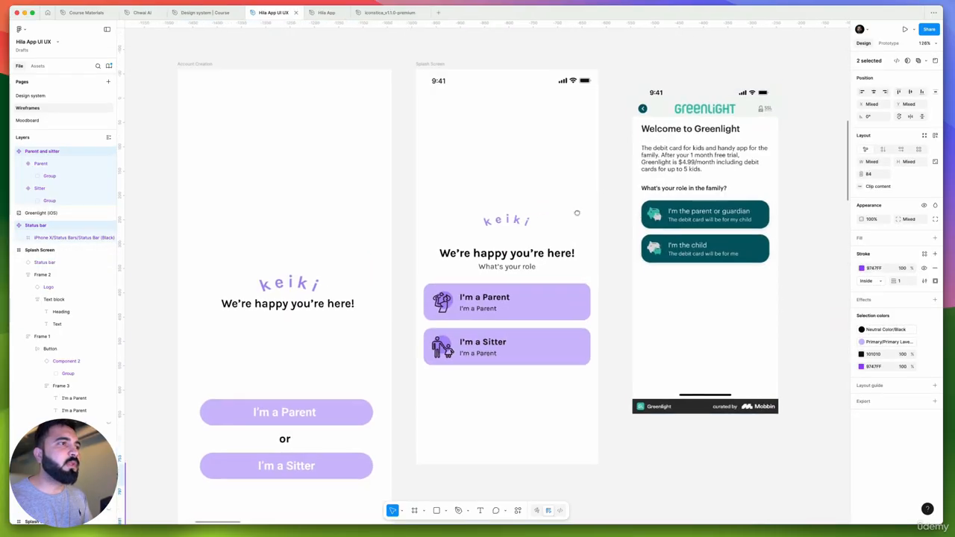
{"action": "scroll", "coordinate": [455, 261], "scroll_direction": "right", "scroll_amount": 3}
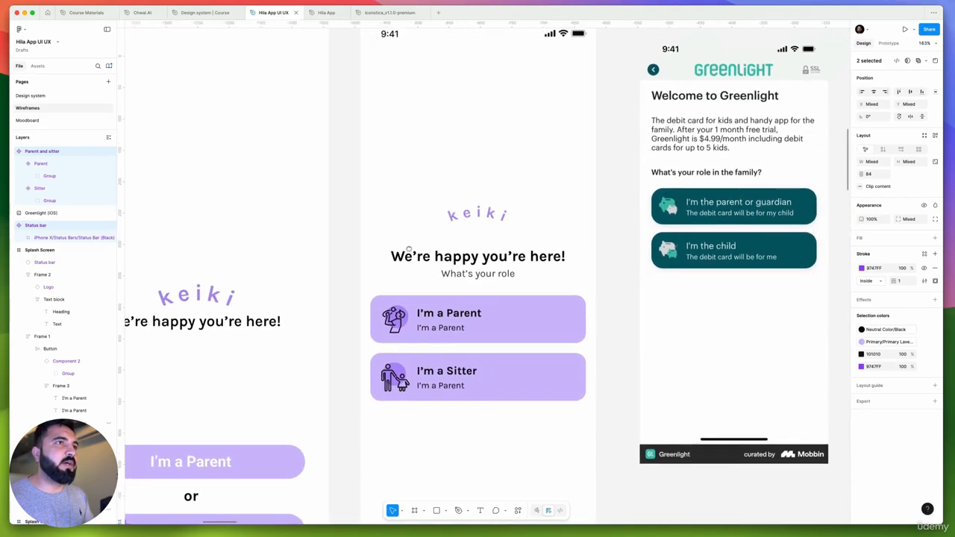
{"action": "scroll", "coordinate": [394, 260], "scroll_direction": "up", "scroll_amount": 2}
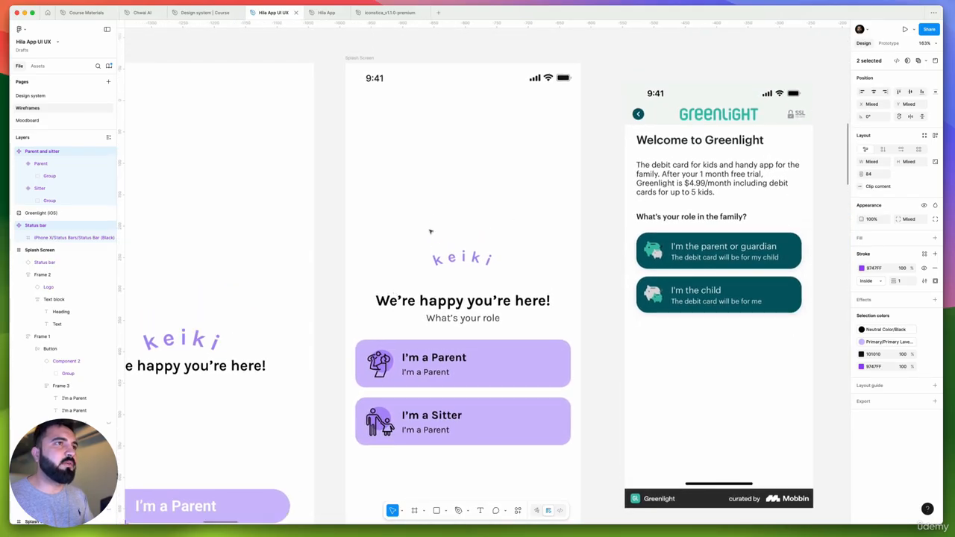
Move the Splash Screen's logo-and-heading frame up to Y 188 and set the gap between logo and text block to 24
{"action": "double_click", "coordinate": [474, 256]}
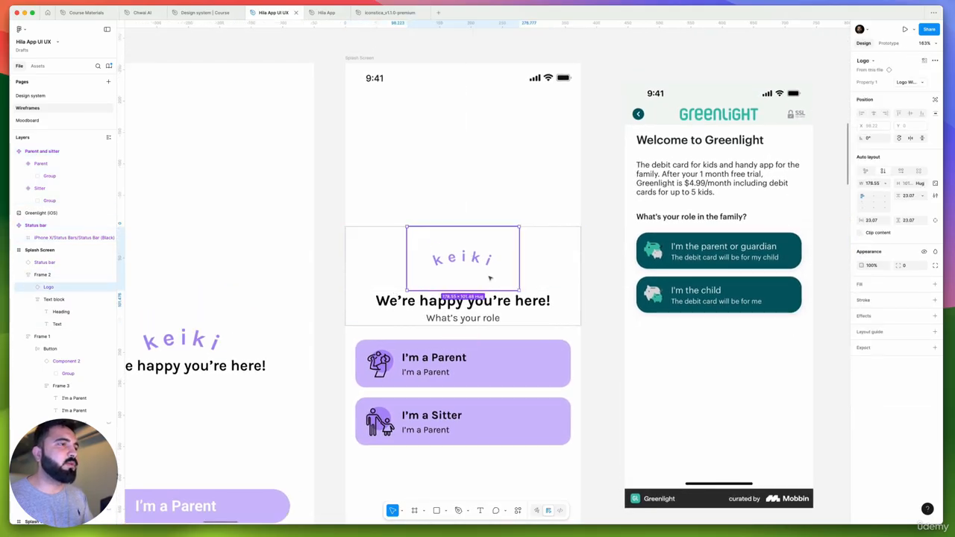
{"action": "key", "text": "Escape"}
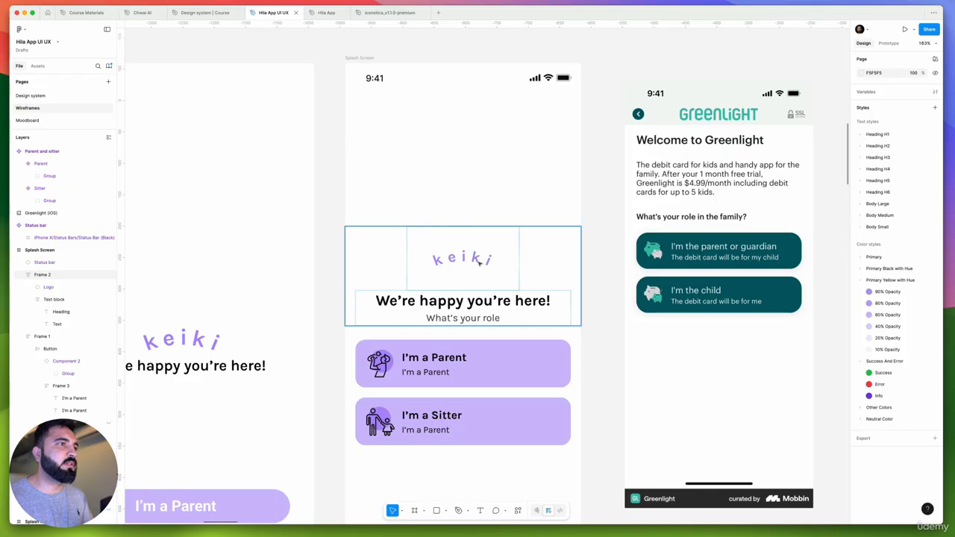
{"action": "left_click_drag", "start_coordinate": [485, 257], "coordinate": [464, 254]}
{"action": "key", "text": "Escape"}
{"action": "left_click", "coordinate": [474, 254]}
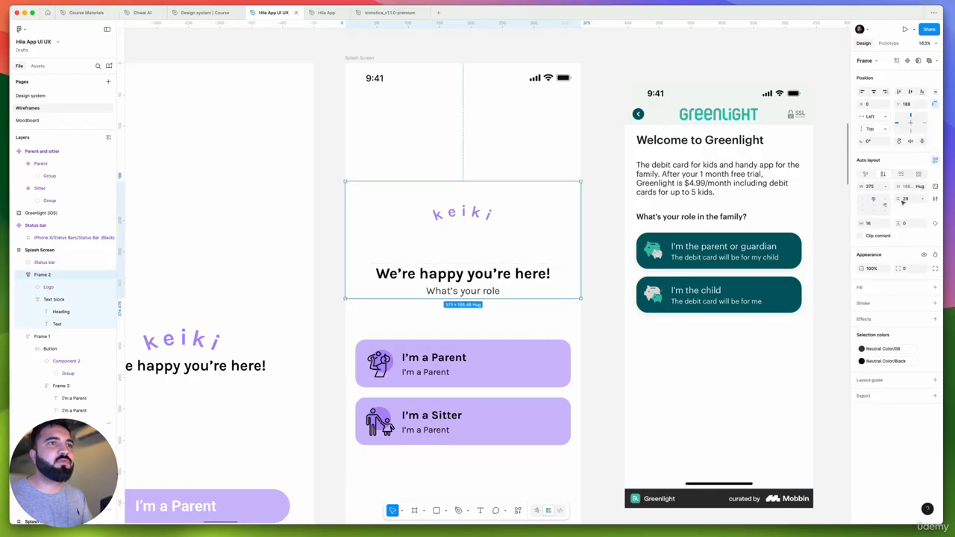
{"action": "left_click", "coordinate": [908, 200]}
{"action": "type", "text": "2"}
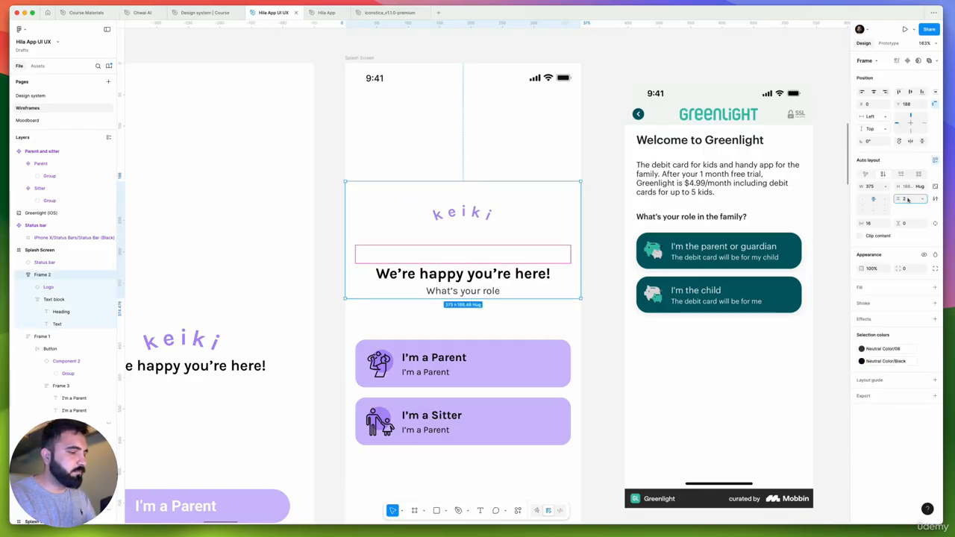
{"action": "type", "text": "4"}
{"action": "key", "text": "Return"}
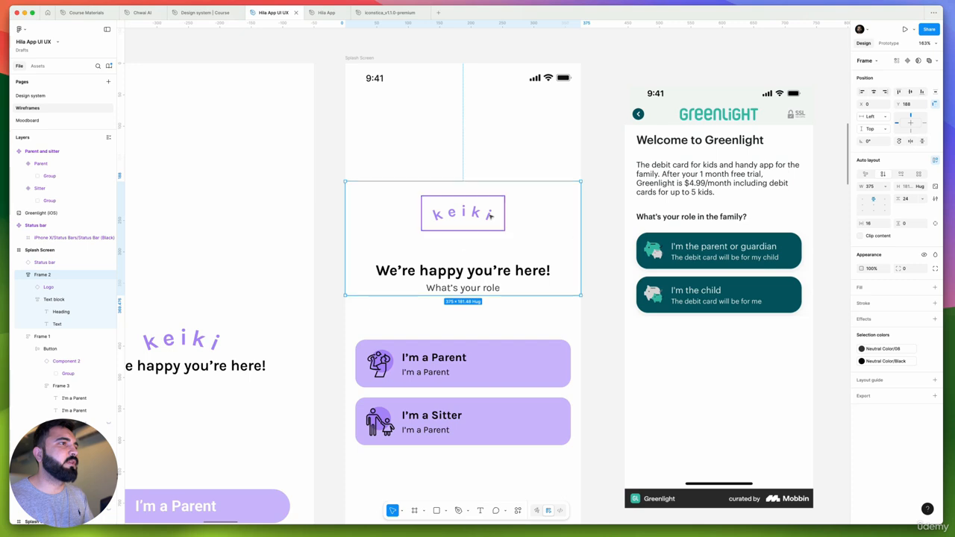
Scale the keiki logo on the Splash Screen up proportionally to a width of about 223
{"action": "scroll", "coordinate": [463, 216], "scroll_direction": "down", "scroll_amount": 1}
{"action": "left_click", "coordinate": [484, 216]}
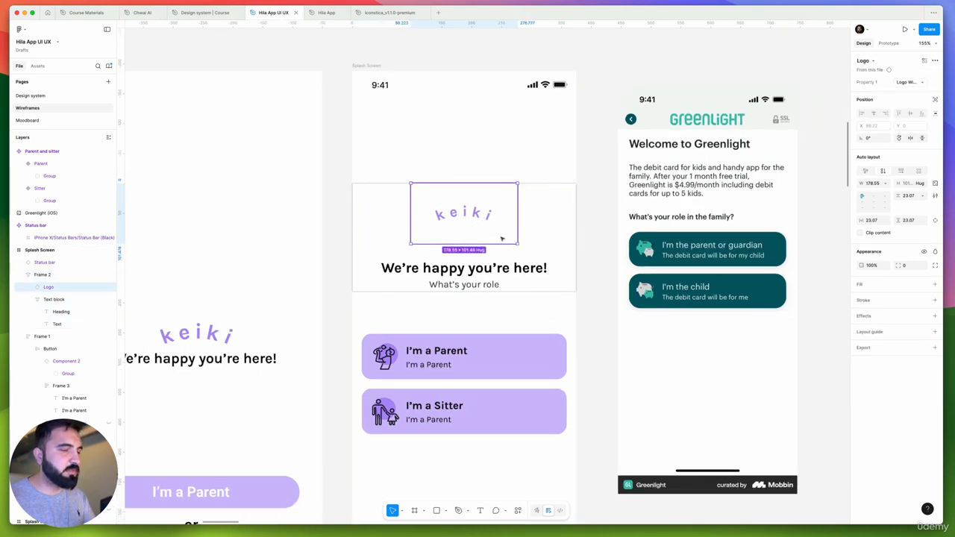
{"action": "key", "text": "k"}
{"action": "left_click_drag", "start_coordinate": [517, 244], "coordinate": [531, 252]}
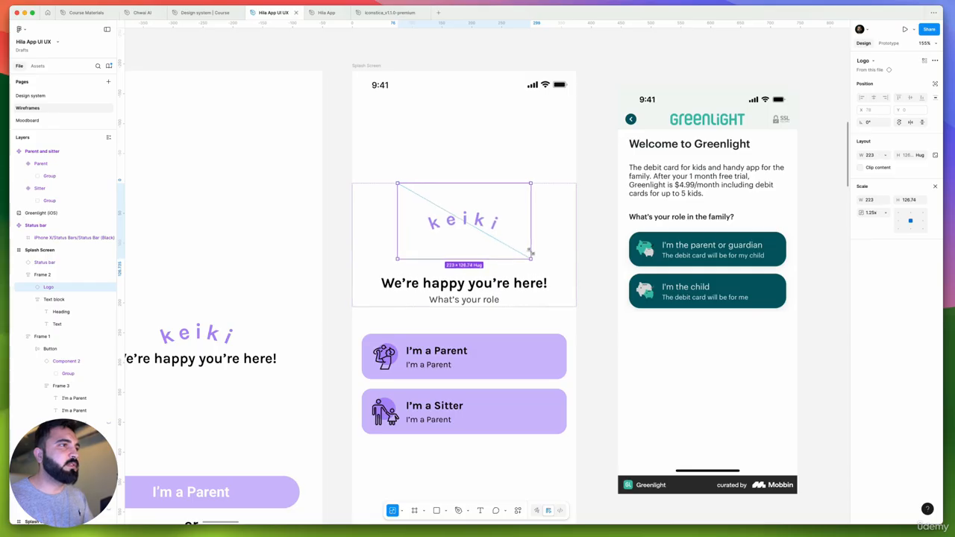
{"action": "left_click", "coordinate": [593, 315]}
Move the logo-and-heading frame down to Y 199, closer to the role cards
{"action": "left_click", "coordinate": [552, 238]}
{"action": "scroll", "coordinate": [552, 238], "scroll_direction": "left", "scroll_amount": 2}
{"action": "scroll", "coordinate": [552, 238], "scroll_direction": "down", "scroll_amount": 1}
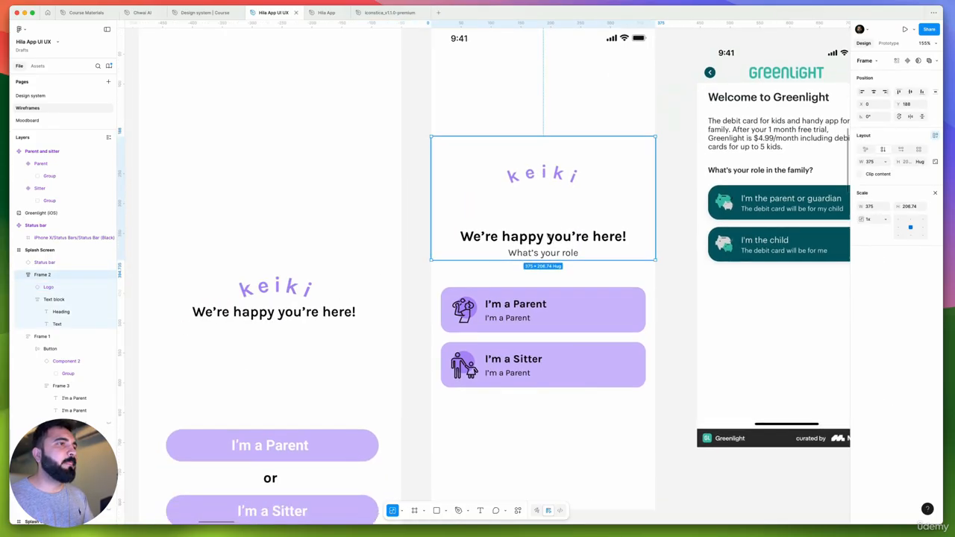
{"action": "left_click_drag", "start_coordinate": [552, 238], "coordinate": [552, 245]}
{"action": "scroll", "coordinate": [550, 245], "scroll_direction": "down", "scroll_amount": 5}
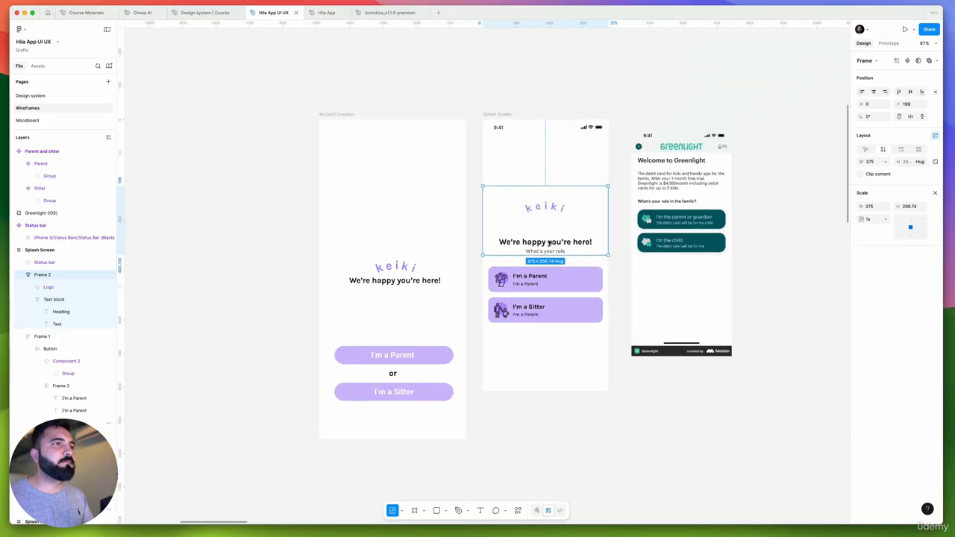
{"action": "scroll", "coordinate": [511, 240], "scroll_direction": "up", "scroll_amount": 4}
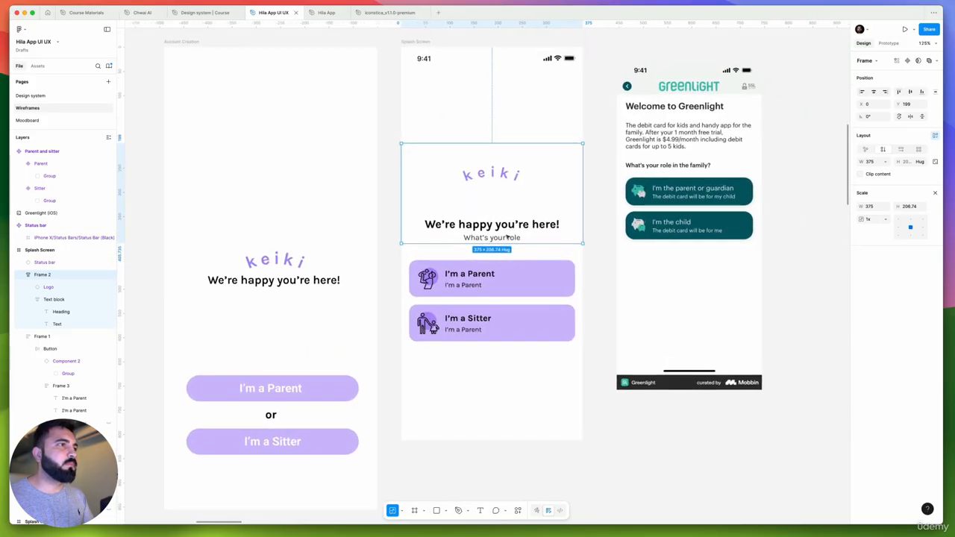
Set the vertical gap between the "We're happy you're here!" heading and the "What's your role" line to 4
{"action": "left_click", "coordinate": [485, 237]}
{"action": "scroll", "coordinate": [436, 223], "scroll_direction": "down", "scroll_amount": 3}
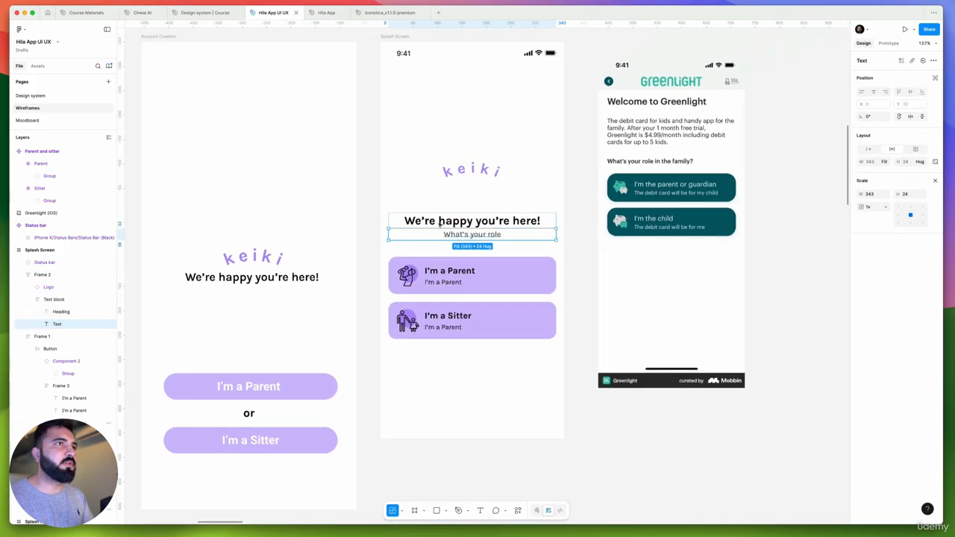
{"action": "left_click_drag", "start_coordinate": [402, 230], "coordinate": [444, 235]}
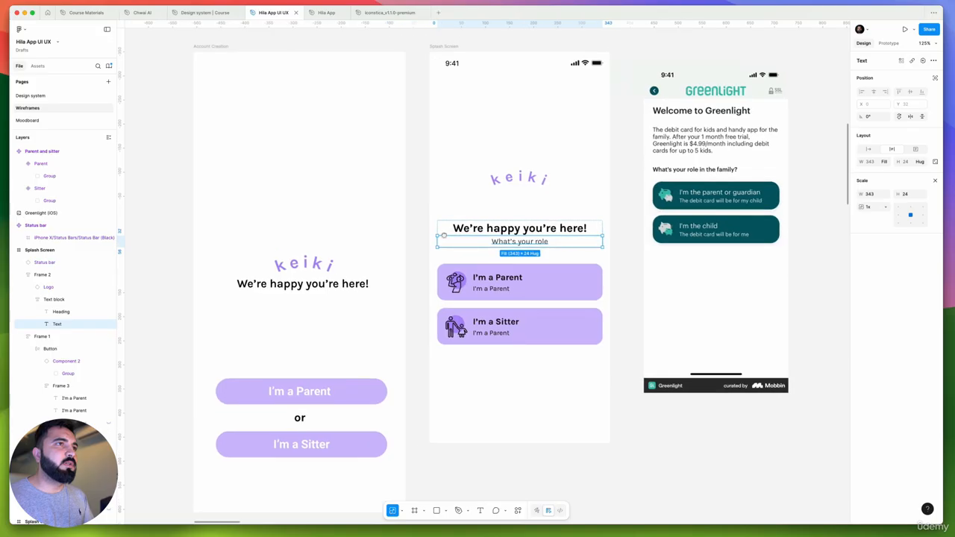
{"action": "scroll", "coordinate": [471, 234], "scroll_direction": "up", "scroll_amount": 1}
{"action": "scroll", "coordinate": [471, 233], "scroll_direction": "down", "scroll_amount": 1}
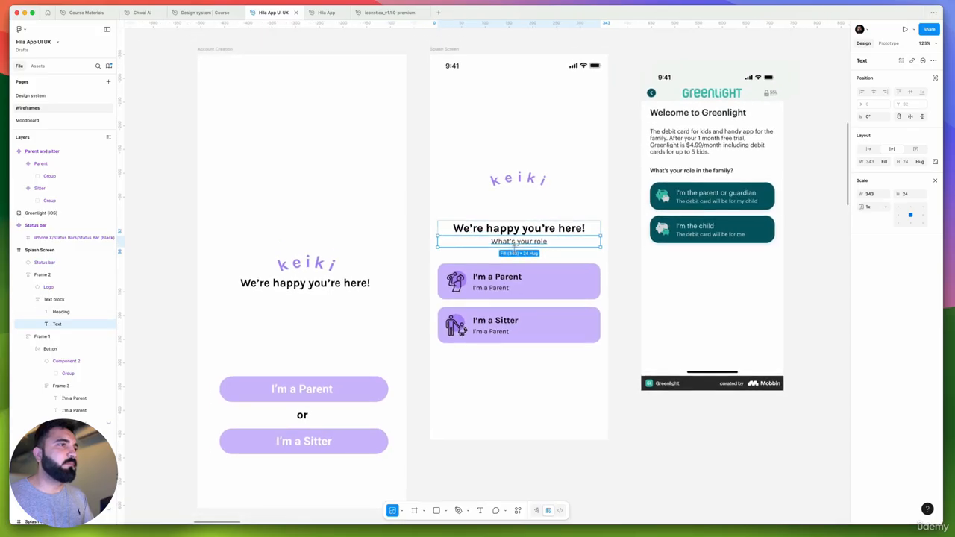
{"action": "scroll", "coordinate": [512, 245], "scroll_direction": "up", "scroll_amount": 3}
{"action": "left_click", "coordinate": [538, 272]}
{"action": "double_click", "coordinate": [559, 235]}
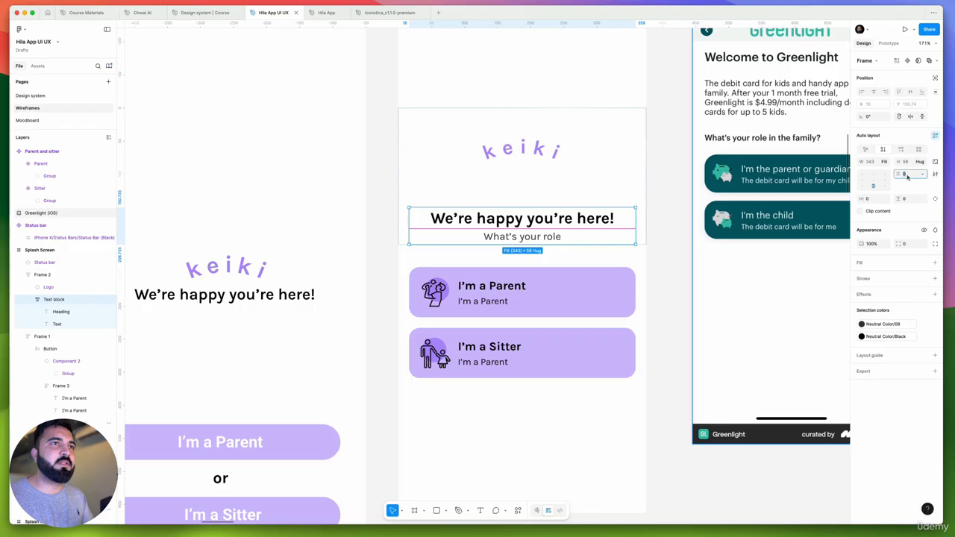
{"action": "type", "text": "4"}
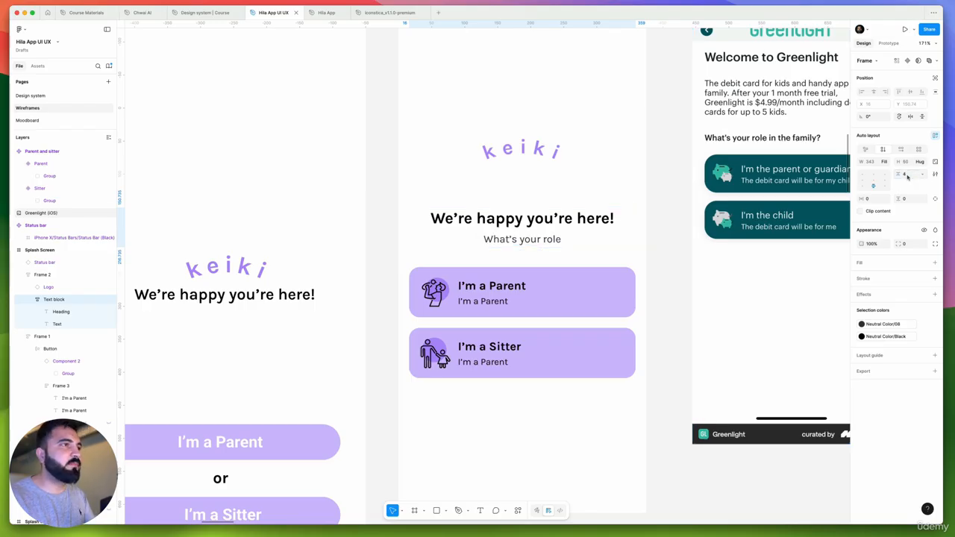
{"action": "key", "text": "Return"}
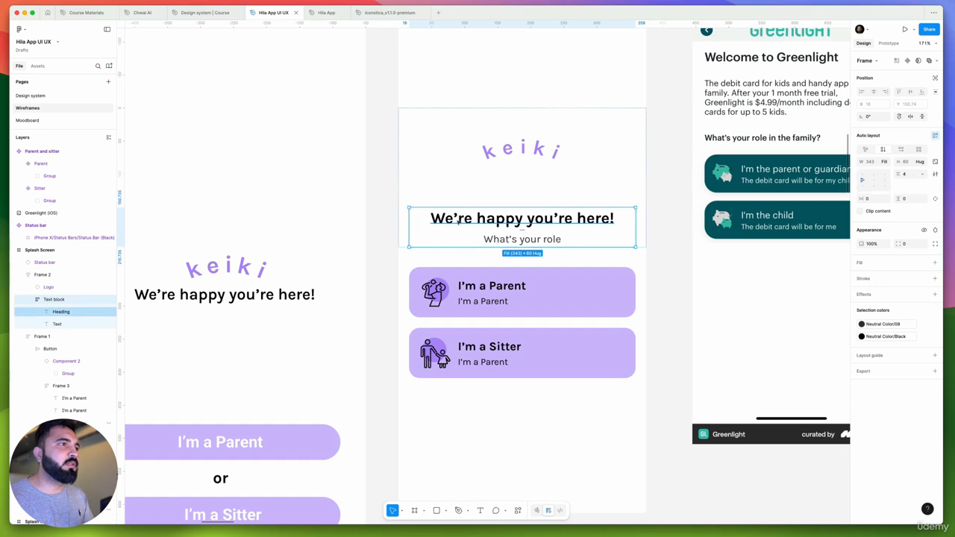
Try left-aligning the "We're happy you're here!" heading and the "What's your role" line on the Splash Screen
{"action": "key", "text": "Return"}
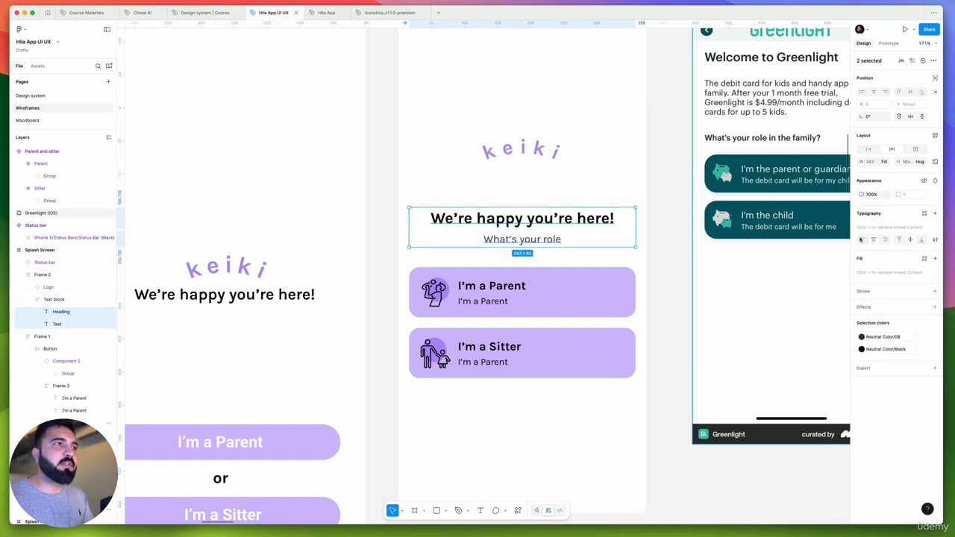
{"action": "left_click", "coordinate": [861, 239]}
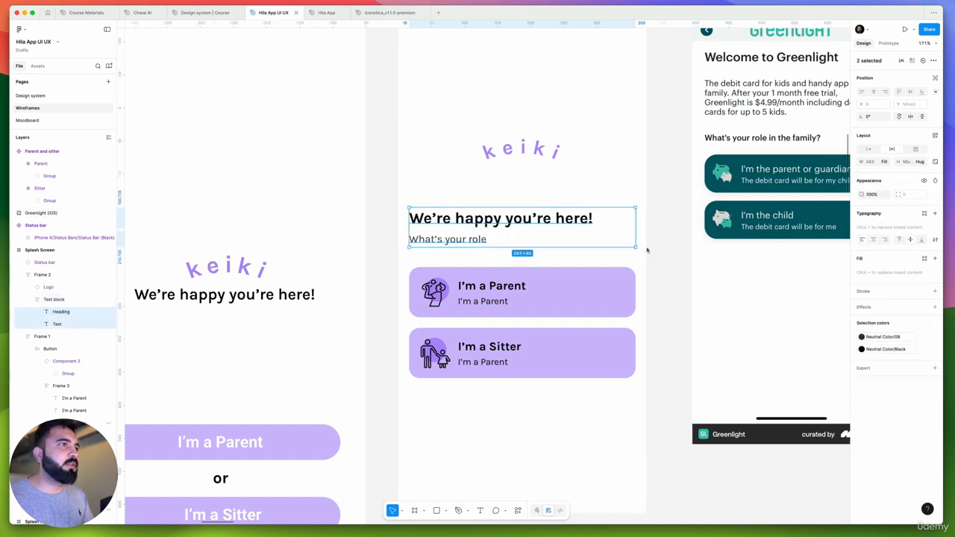
{"action": "left_click", "coordinate": [405, 274]}
{"action": "left_click", "coordinate": [510, 156]}
{"action": "scroll", "coordinate": [510, 155], "scroll_direction": "down", "scroll_amount": 5}
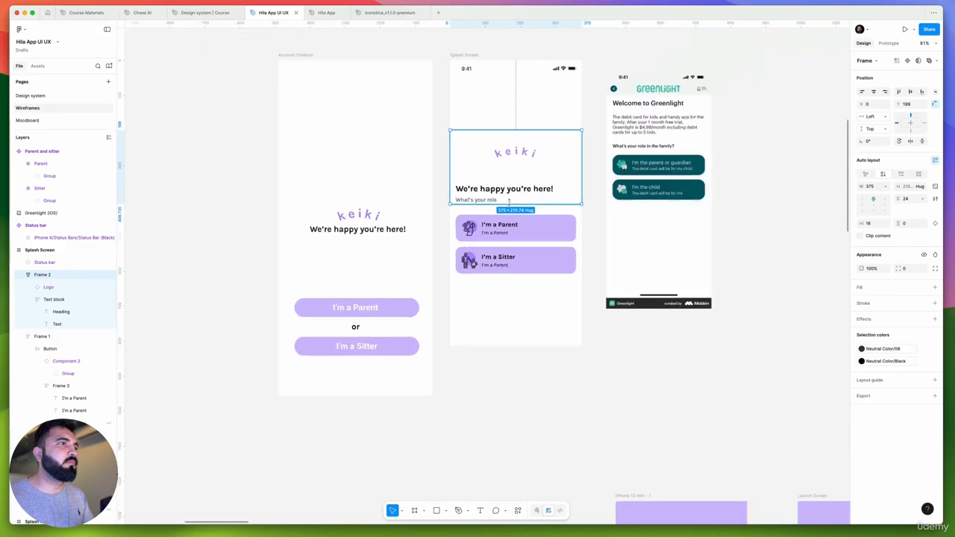
{"action": "scroll", "coordinate": [503, 201], "scroll_direction": "up", "scroll_amount": 1}
{"action": "scroll", "coordinate": [505, 274], "scroll_direction": "up", "scroll_amount": 3}
{"action": "scroll", "coordinate": [504, 274], "scroll_direction": "up", "scroll_amount": 3}
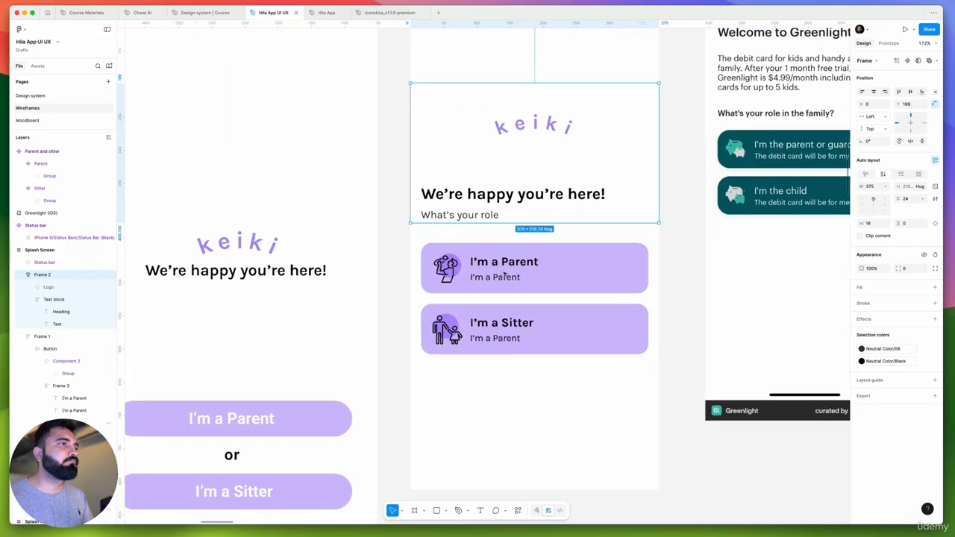
Undo the left alignment of the Splash Screen's heading and role line
{"action": "left_click", "coordinate": [505, 274]}
{"action": "scroll", "coordinate": [476, 195], "scroll_direction": "up", "scroll_amount": 2}
{"action": "key", "text": "super+z"}
{"action": "key", "text": "super+z"}
{"action": "key", "text": "super+z"}
{"action": "key", "text": "super+z"}
{"action": "key", "text": "super+z"}
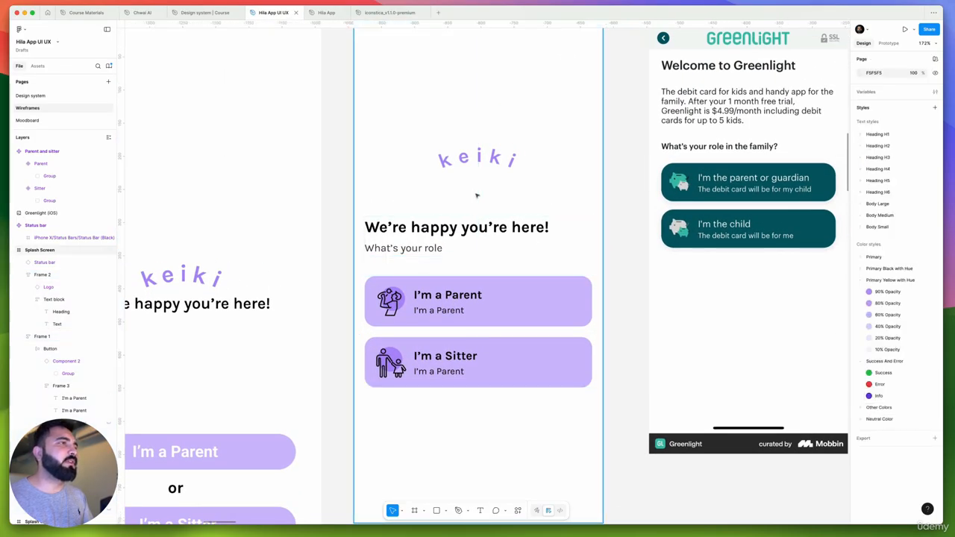
{"action": "left_click", "coordinate": [503, 196]}
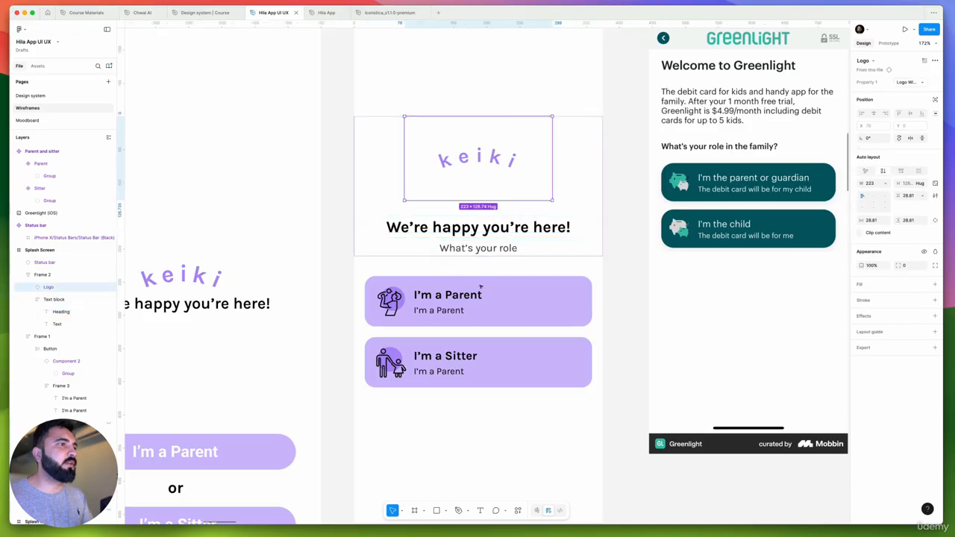
Open the description line under the "I'm a Parent" title in the first role card for text editing
{"action": "scroll", "coordinate": [493, 247], "scroll_direction": "left", "scroll_amount": 3}
{"action": "scroll", "coordinate": [511, 246], "scroll_direction": "down", "scroll_amount": 2}
{"action": "scroll", "coordinate": [470, 244], "scroll_direction": "right", "scroll_amount": 3}
{"action": "scroll", "coordinate": [459, 242], "scroll_direction": "up", "scroll_amount": 3}
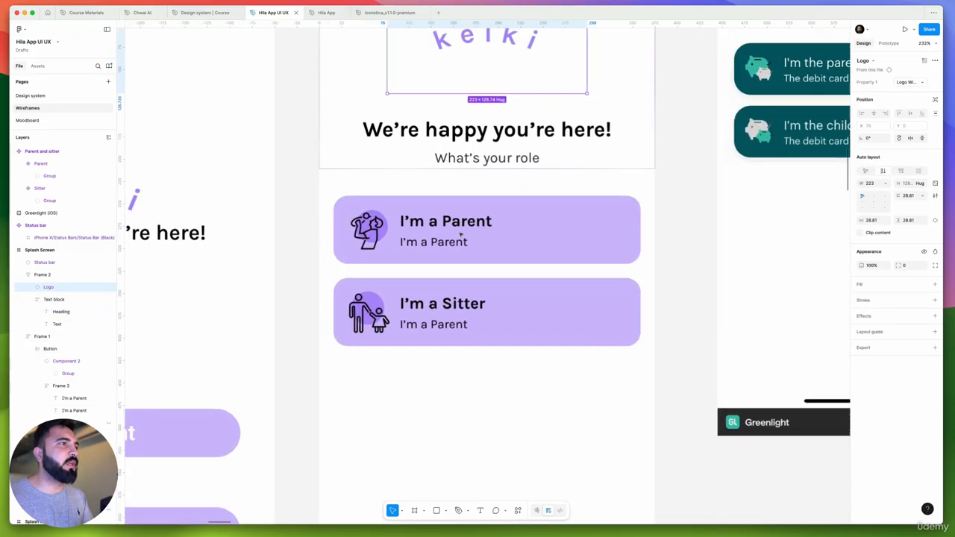
{"action": "scroll", "coordinate": [481, 236], "scroll_direction": "down", "scroll_amount": 3}
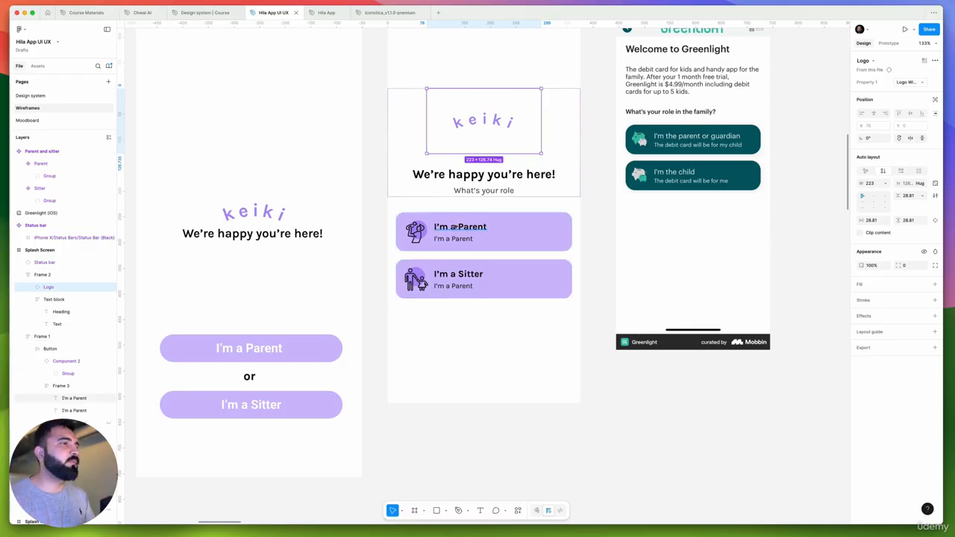
{"action": "scroll", "coordinate": [452, 227], "scroll_direction": "up", "scroll_amount": 1}
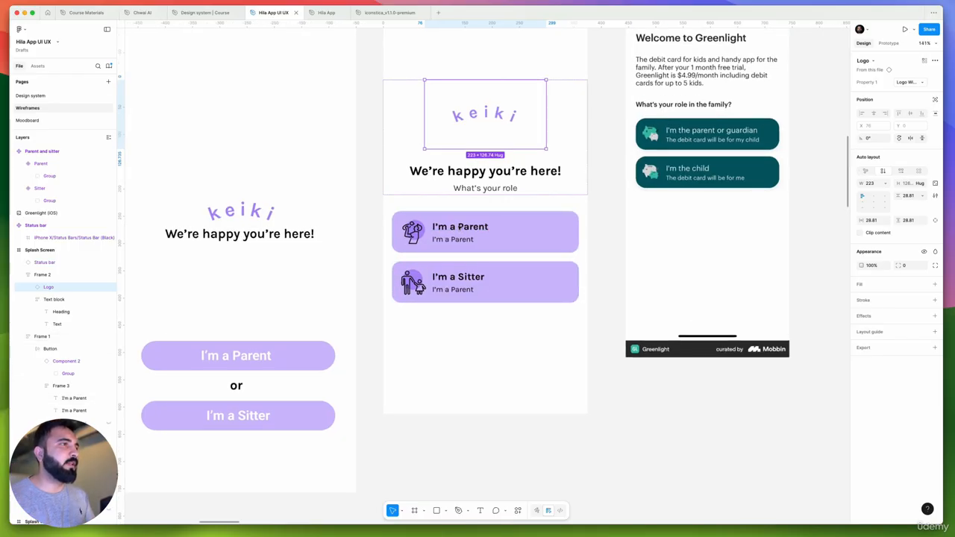
{"action": "scroll", "coordinate": [493, 198], "scroll_direction": "down", "scroll_amount": 5}
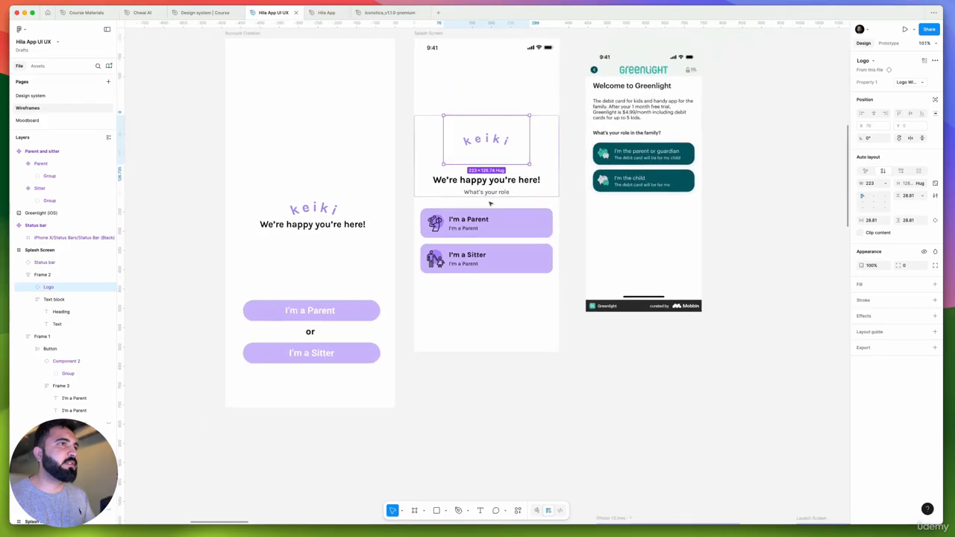
{"action": "scroll", "coordinate": [470, 224], "scroll_direction": "up", "scroll_amount": 10}
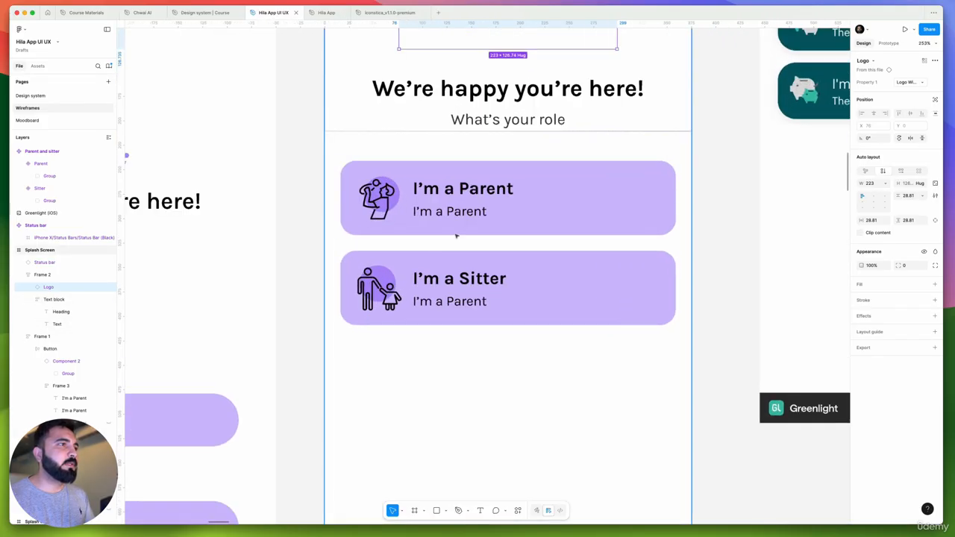
{"action": "left_click", "coordinate": [463, 212]}
{"action": "double_click", "coordinate": [463, 212]}
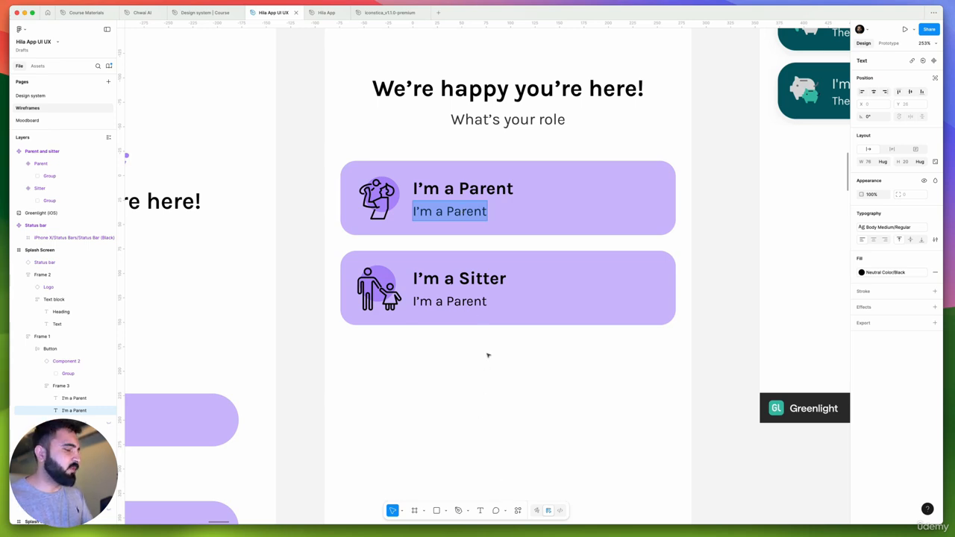
Switch to Chrome, search for "google gemini" in a new tab and open the Google Gemini web app
{"action": "key", "text": "super+Tab"}
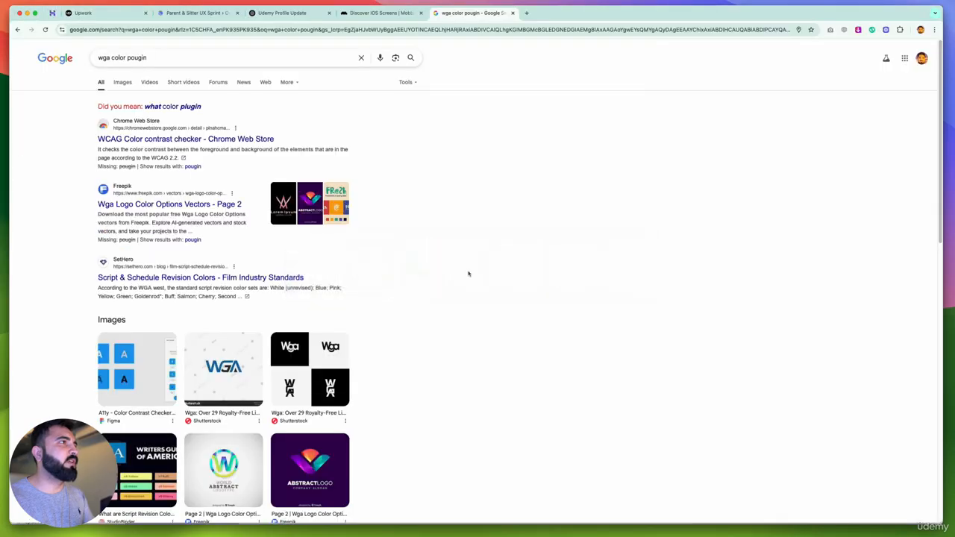
{"action": "left_click", "coordinate": [527, 13]}
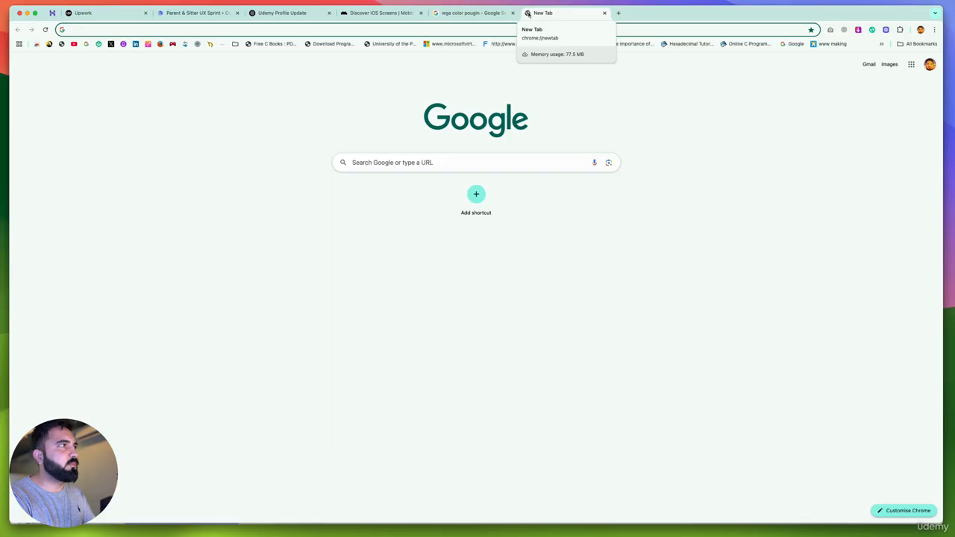
{"action": "type", "text": "google g"}
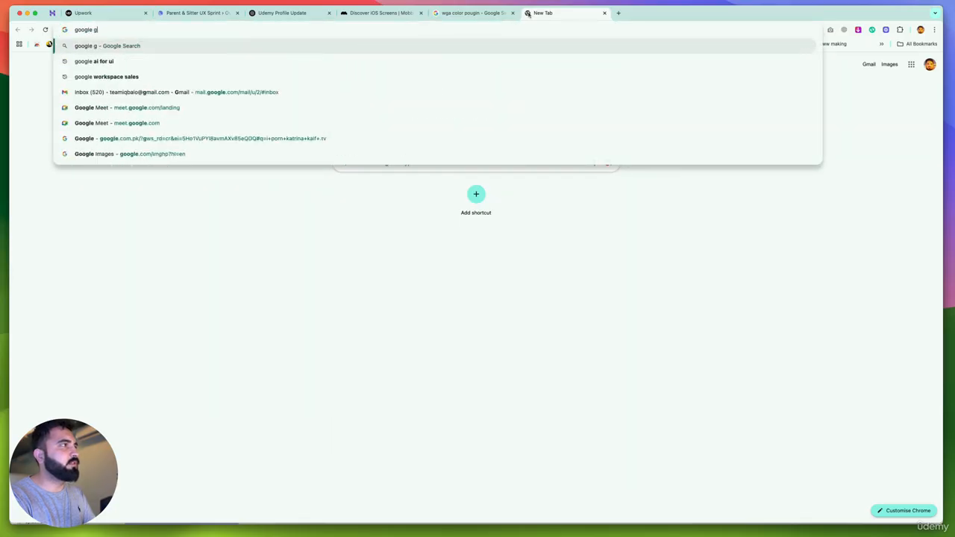
{"action": "type", "text": "i"}
{"action": "key", "text": "BackSpace"}
{"action": "type", "text": "emini"}
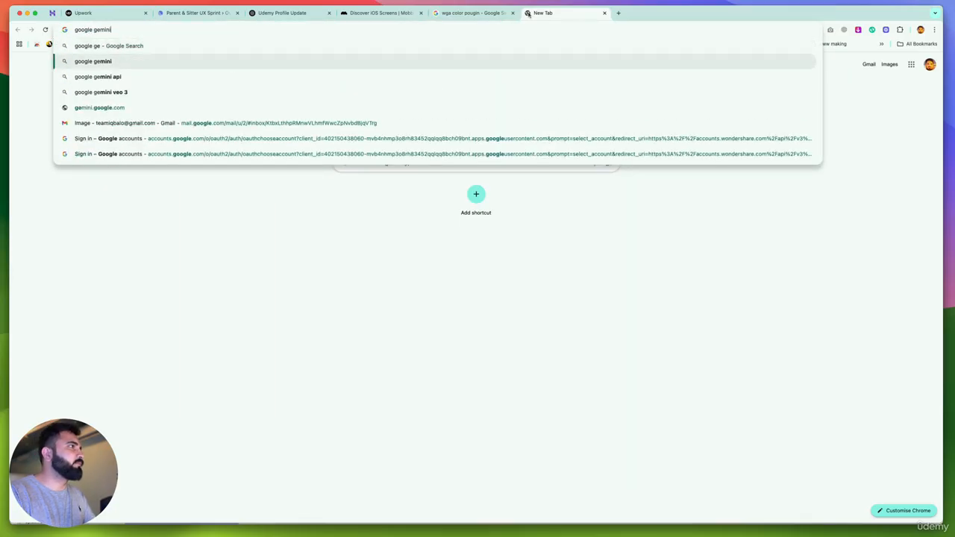
{"action": "key", "text": "Return"}
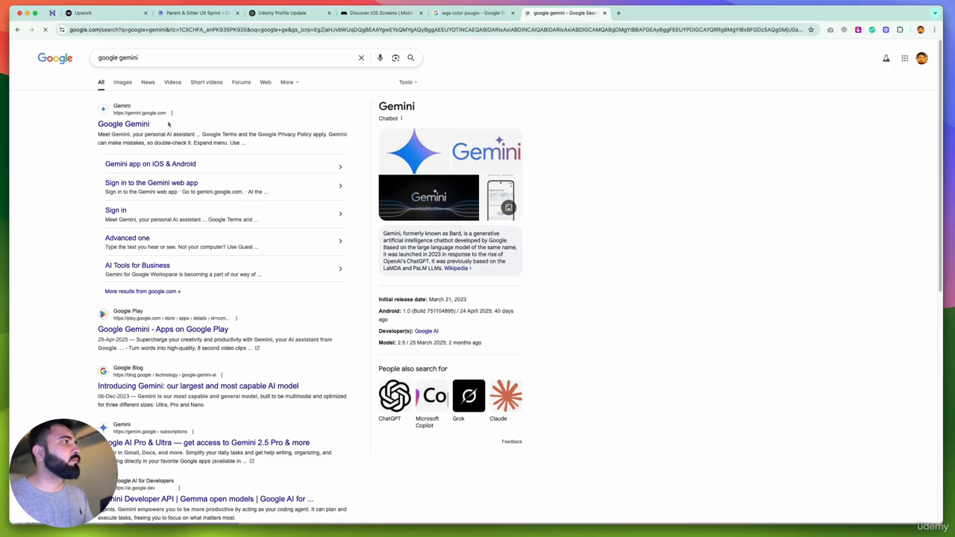
{"action": "left_click", "coordinate": [141, 123]}
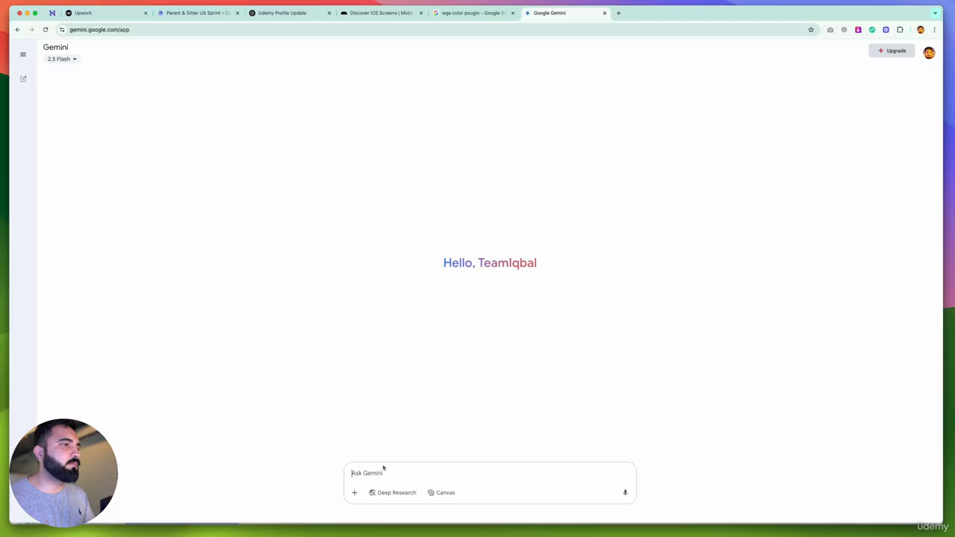
Ask Gemini for a one-line text for sitter and parent on the login page of the "kieki" app, which is for sitters and parents
{"action": "type", "text": "I am "}
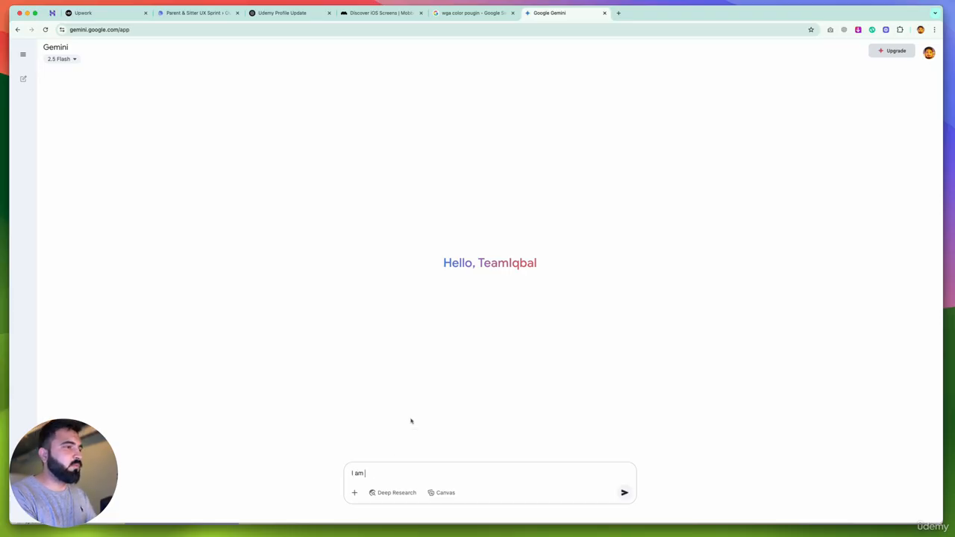
{"action": "type", "text": "workingon the app called kieki,"}
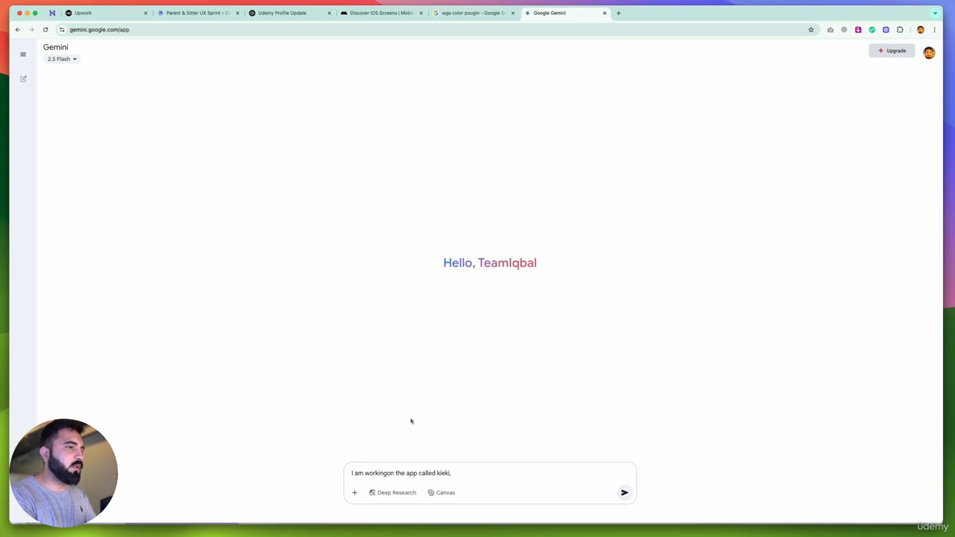
{"action": "type", "text": " and its for"}
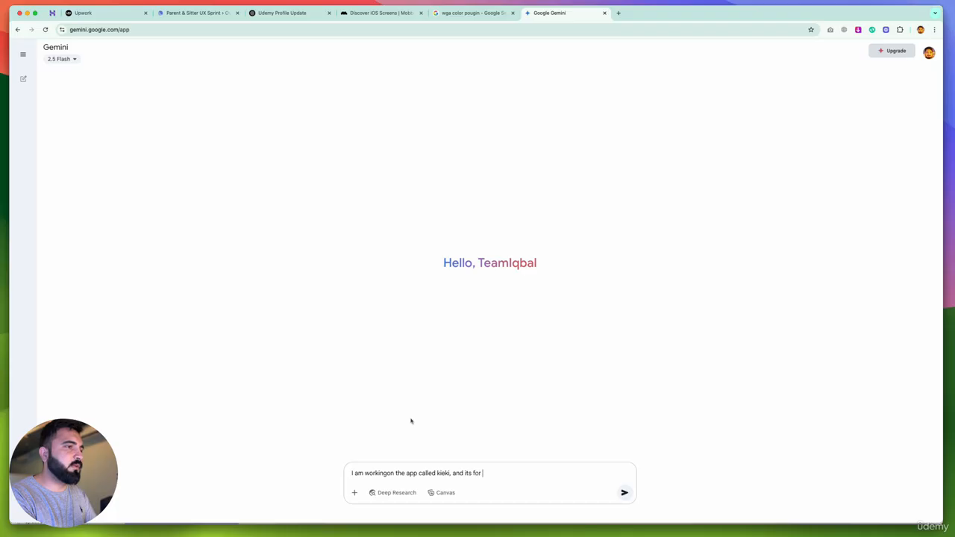
{"action": "type", "text": " sitter and parent. an"}
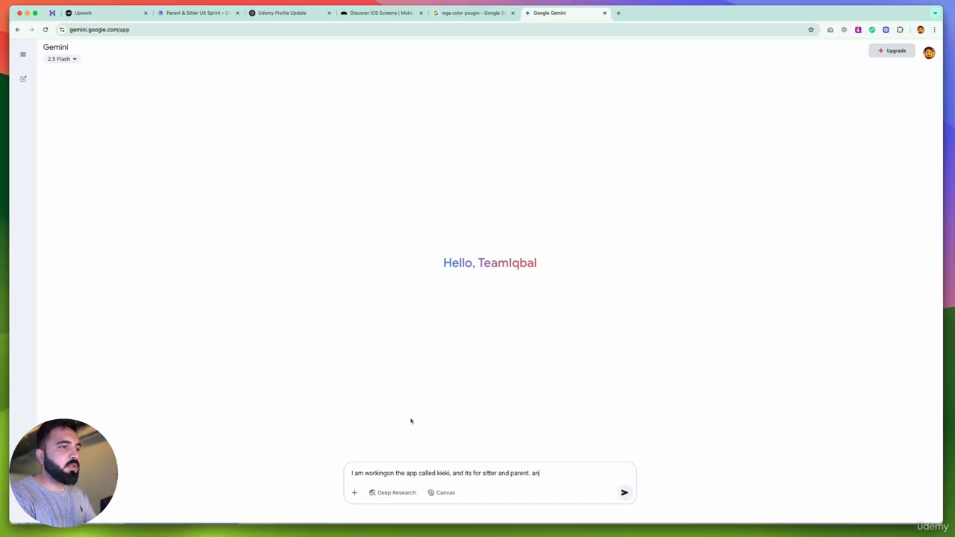
{"action": "type", "text": "d in the log"}
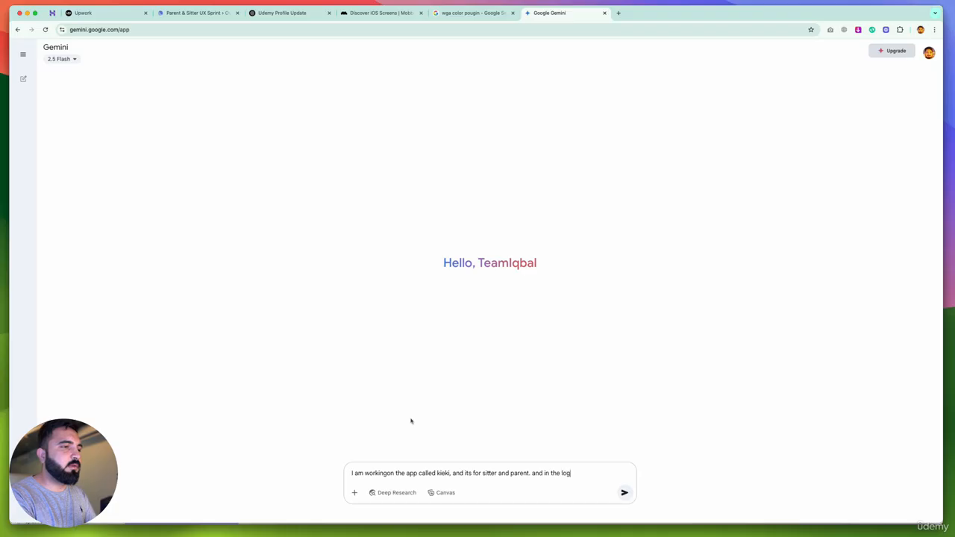
{"action": "type", "text": "in page I n"}
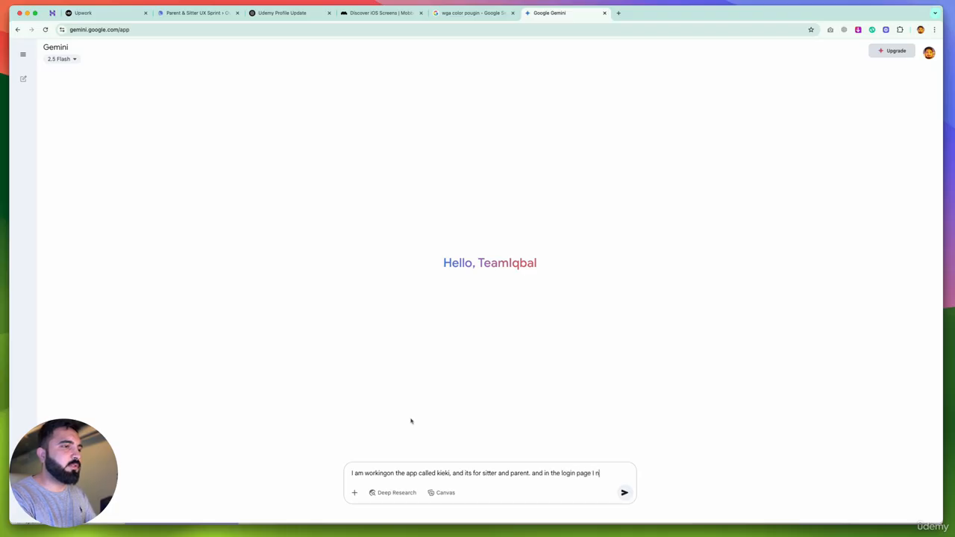
{"action": "type", "text": "eed  a one"}
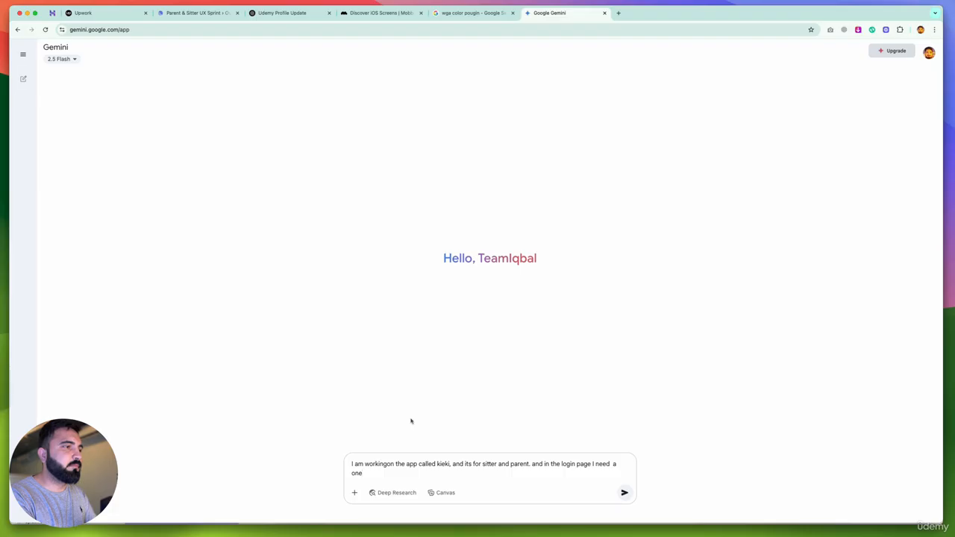
{"action": "type", "text": " line tex"}
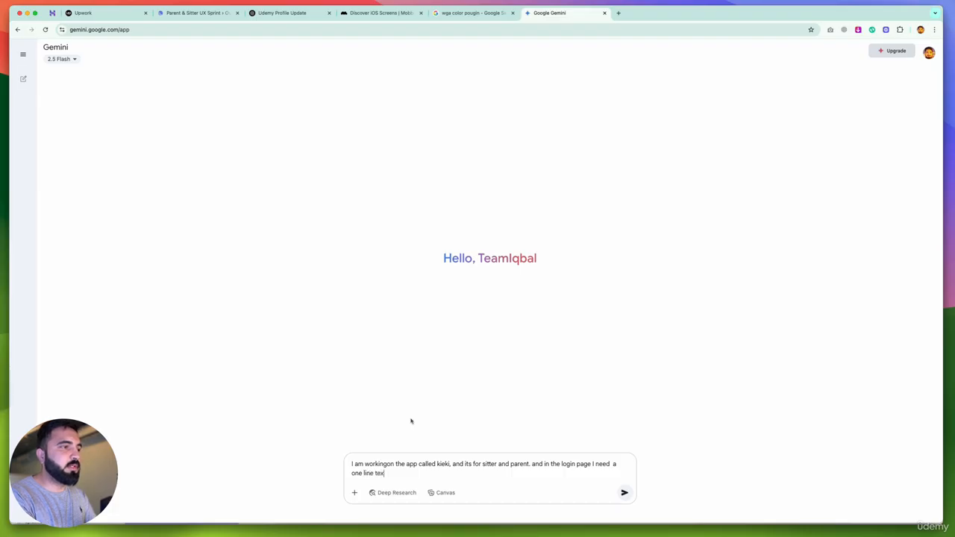
{"action": "type", "text": "t for setter and parent"}
{"action": "key", "text": "Return"}
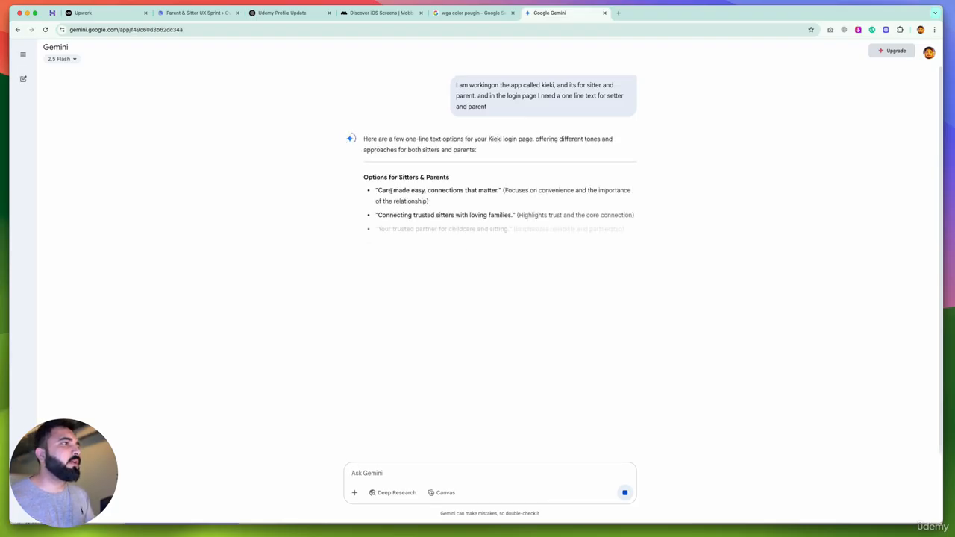
Select the suggested line "Care made easy, connections that matter." in Gemini's answer
{"action": "left_click_drag", "start_coordinate": [378, 190], "coordinate": [499, 190]}
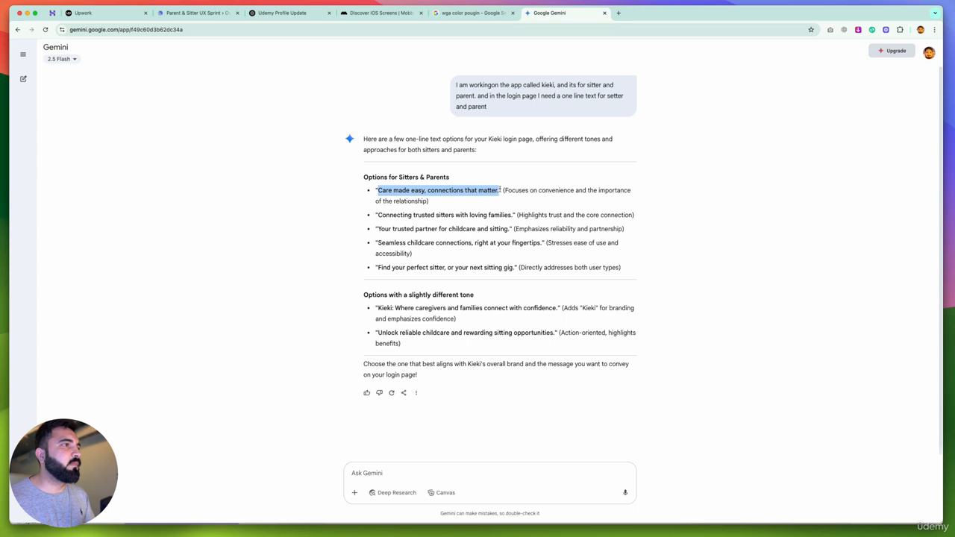
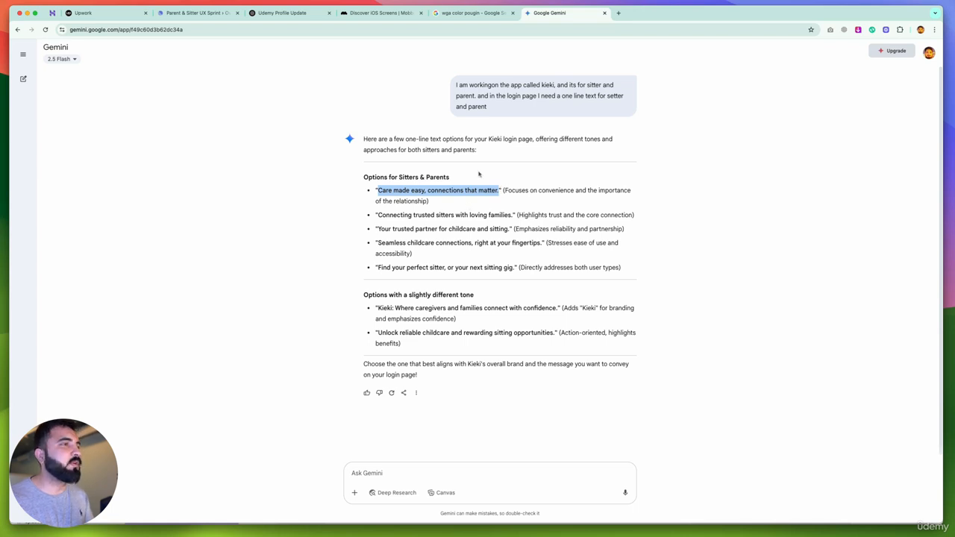
Switch to Figma and replace the parent card's description with the copied line "Care made easy, connections that matter."
{"action": "key", "text": "super+Tab"}
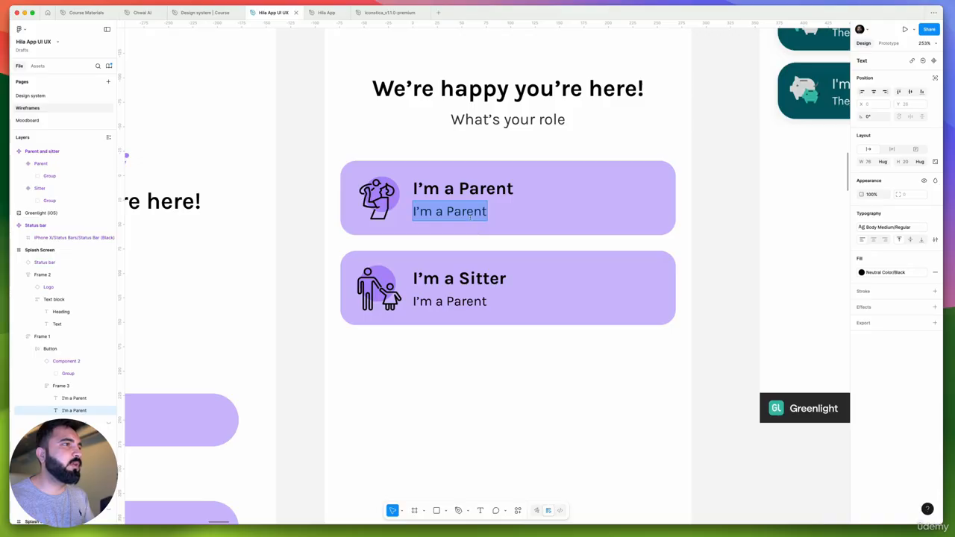
{"action": "type", "text": "Care made easy, connections that matter."}
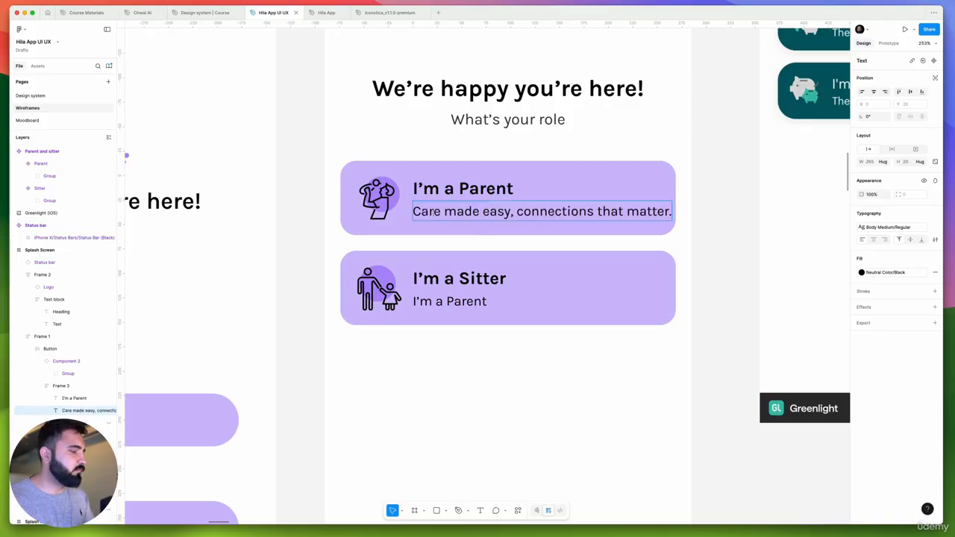
Return to Gemini in Chrome and ask for separate one-line texts for parents and sitters
{"action": "key", "text": "super+Tab"}
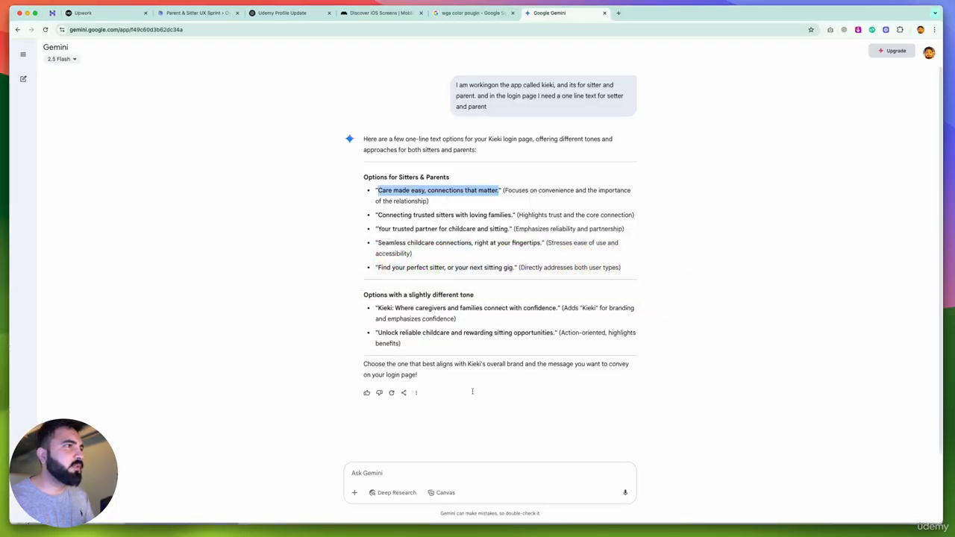
{"action": "left_click", "coordinate": [402, 471]}
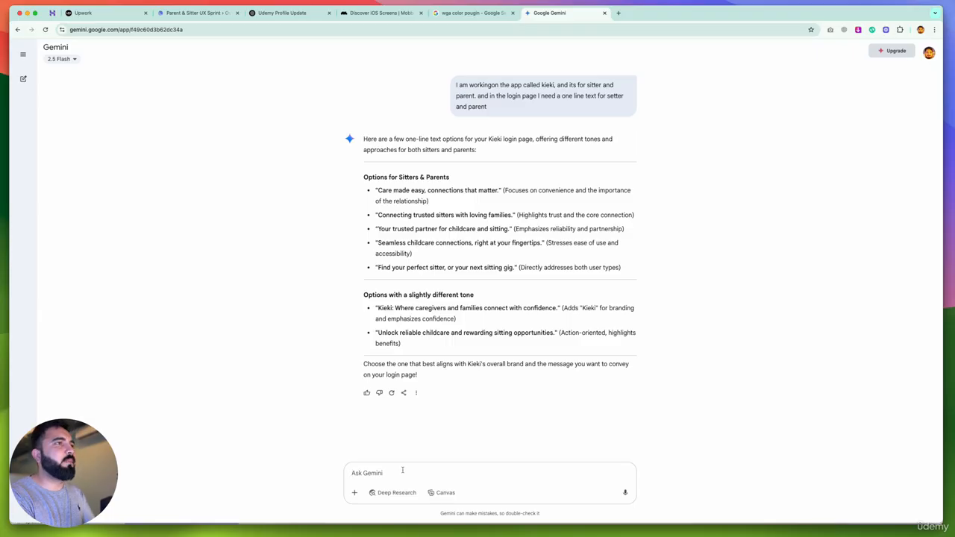
{"action": "type", "text": "needed it fo"}
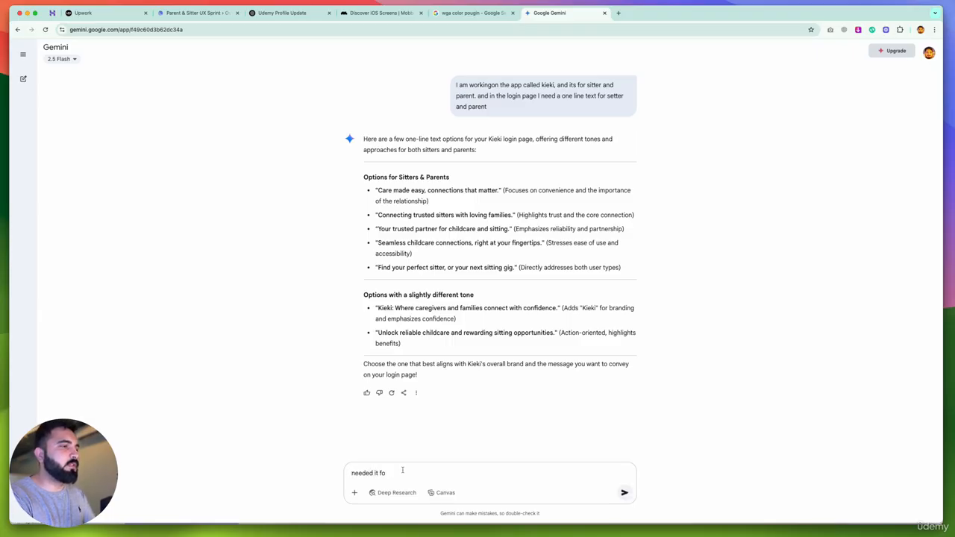
{"action": "key", "text": "BackSpace"}
{"action": "key", "text": "BackSpace"}
{"action": "key", "text": "BackSpace"}
{"action": "key", "text": "BackSpace"}
{"action": "key", "text": "BackSpace"}
{"action": "type", "text": "spea"}
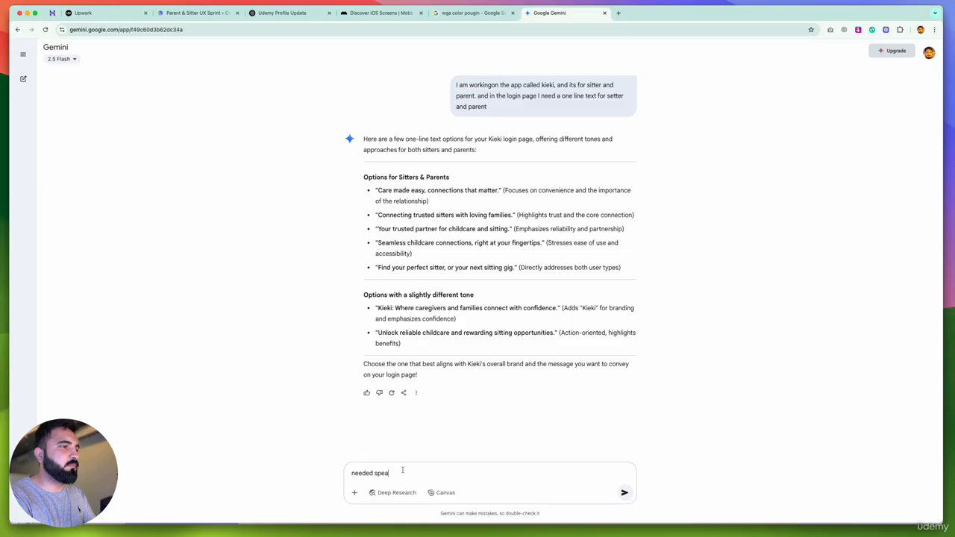
{"action": "key", "text": "BackSpace"}
{"action": "key", "text": "BackSpace"}
{"action": "key", "text": "BackSpace"}
{"action": "type", "text": "eparte for"}
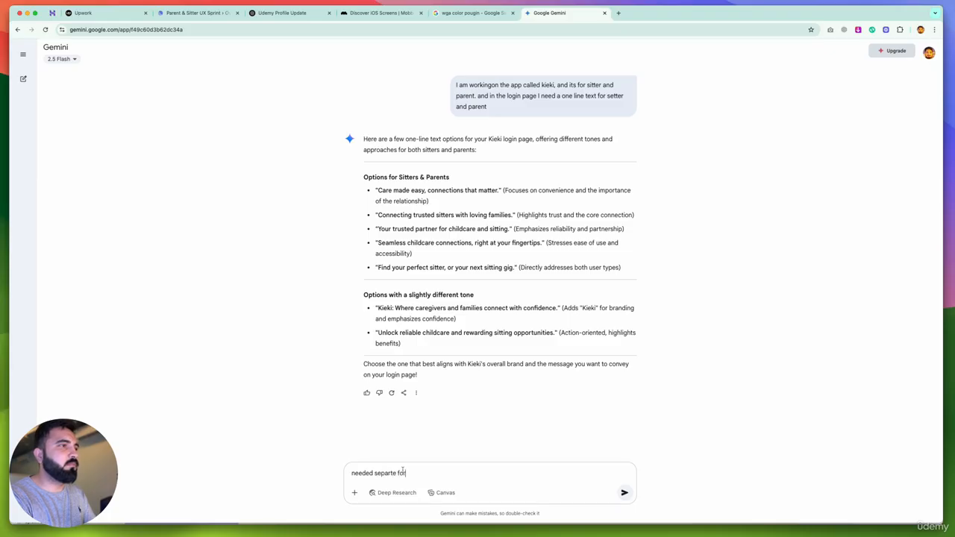
{"action": "type", "text": " both"}
{"action": "key", "text": "Return"}
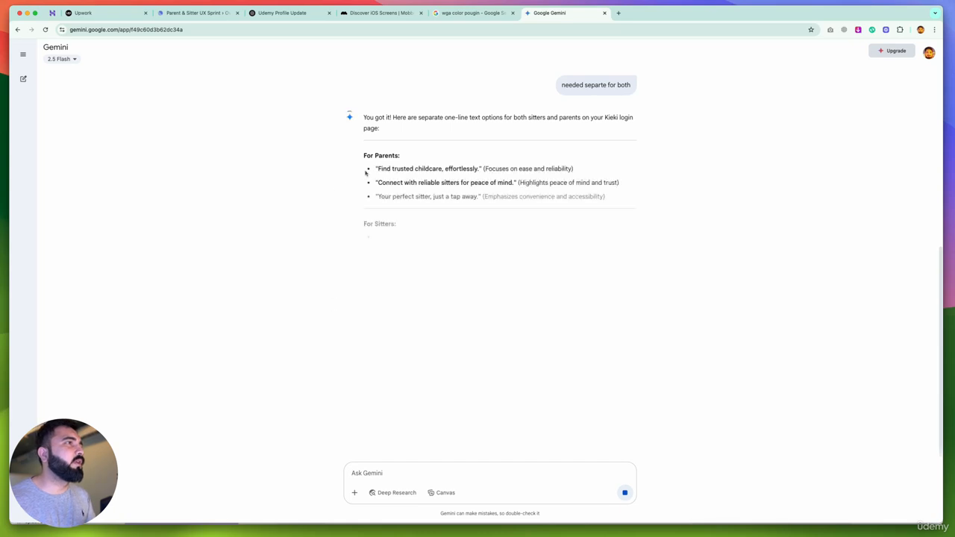
Copy "Find trusted childcare, effortlessly." from Gemini's answer and make it the parent card's description in Figma
{"action": "left_click_drag", "start_coordinate": [378, 169], "coordinate": [481, 169]}
{"action": "key", "text": "super+c"}
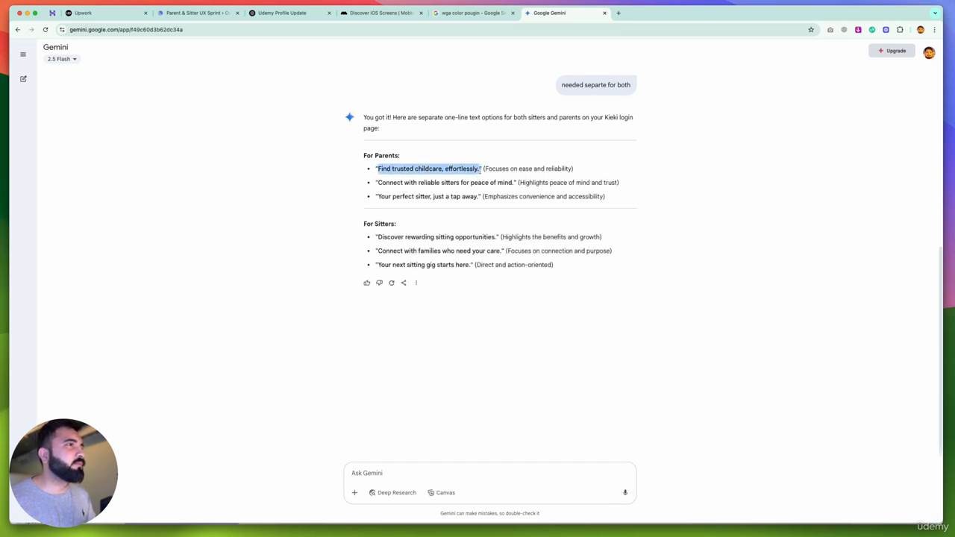
{"action": "key", "text": "super+Tab"}
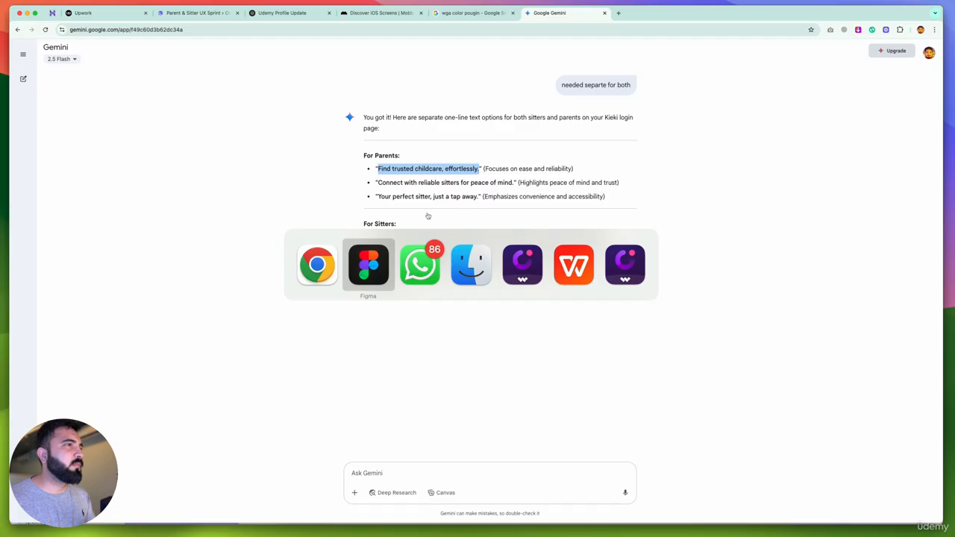
{"action": "key", "text": "super+a"}
{"action": "key", "text": "super+v"}
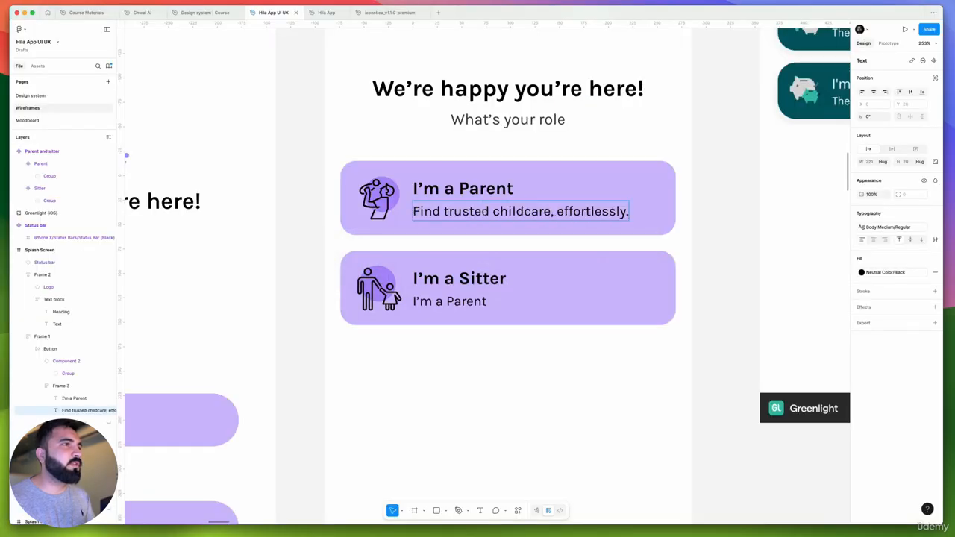
Copy the sitter line "Your next sitting gig starts here." from Gemini and make it the sitter card's description in Figma
{"action": "key", "text": "super+Tab"}
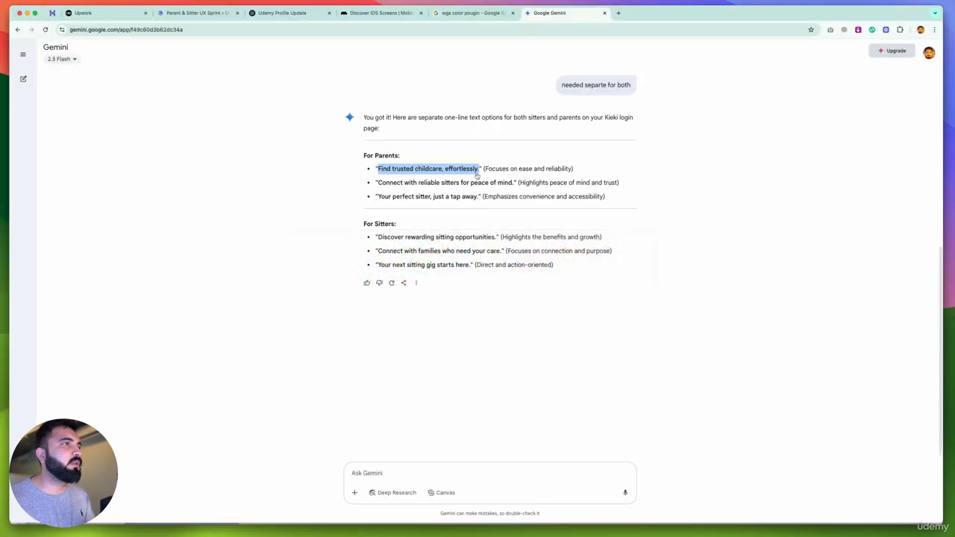
{"action": "left_click_drag", "start_coordinate": [378, 237], "coordinate": [479, 236]}
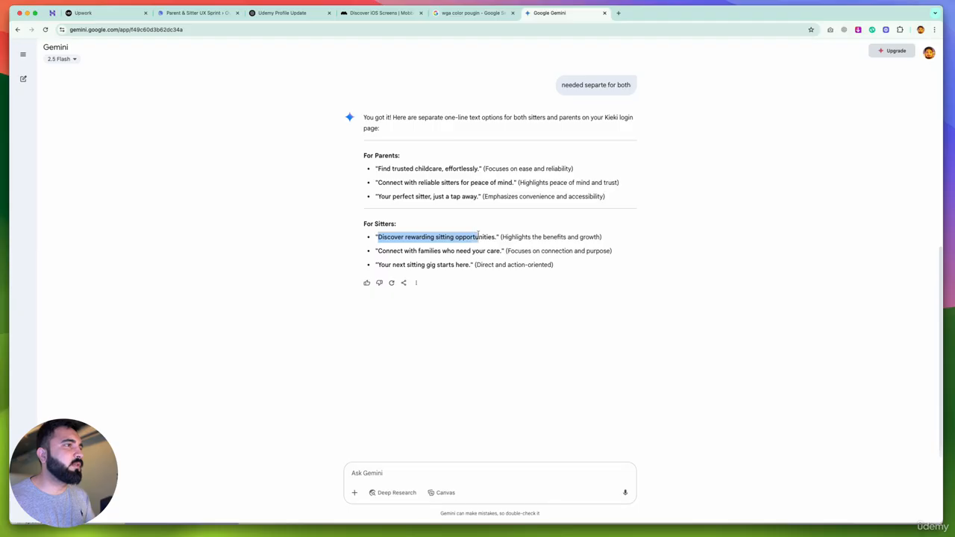
{"action": "left_click_drag", "start_coordinate": [377, 250], "coordinate": [503, 251]}
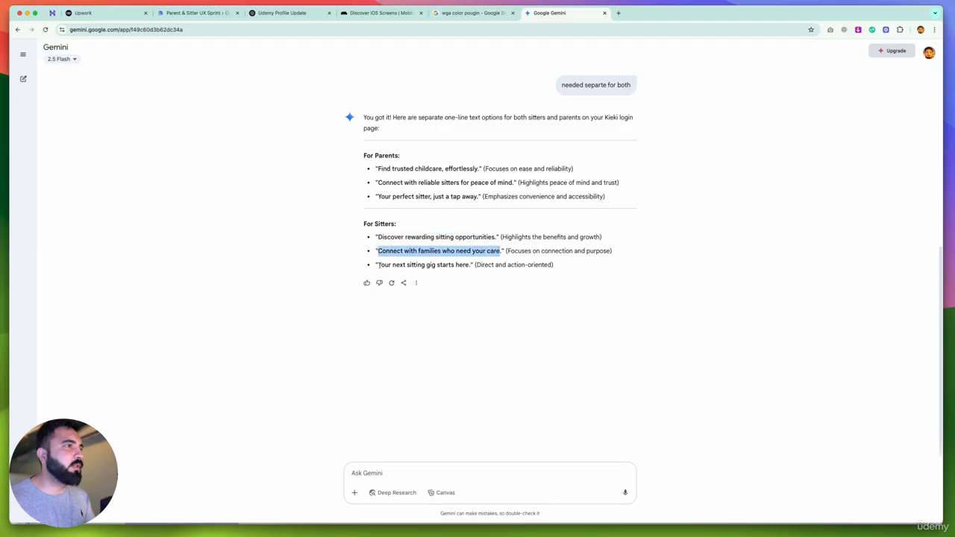
{"action": "left_click_drag", "start_coordinate": [378, 266], "coordinate": [472, 266]}
{"action": "key", "text": "super+c"}
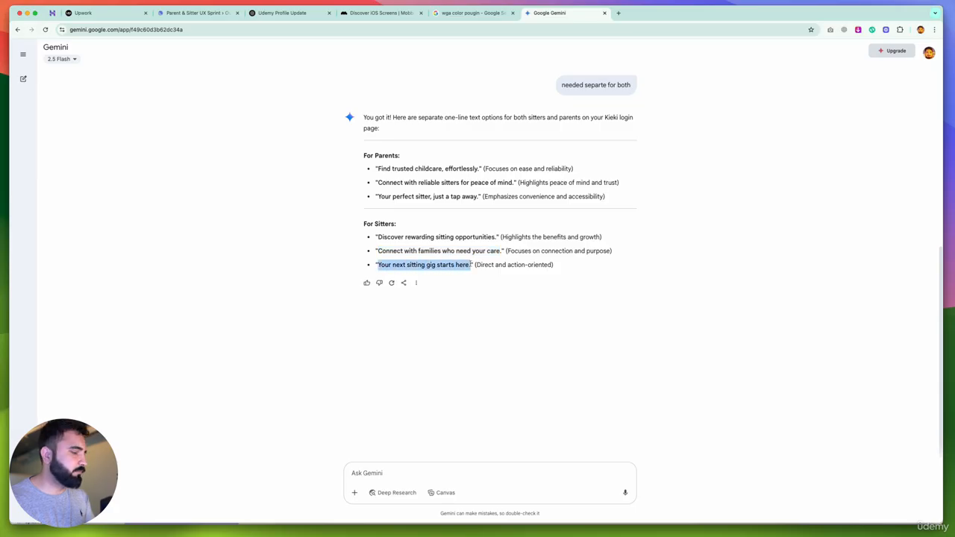
{"action": "key", "text": "super+Tab"}
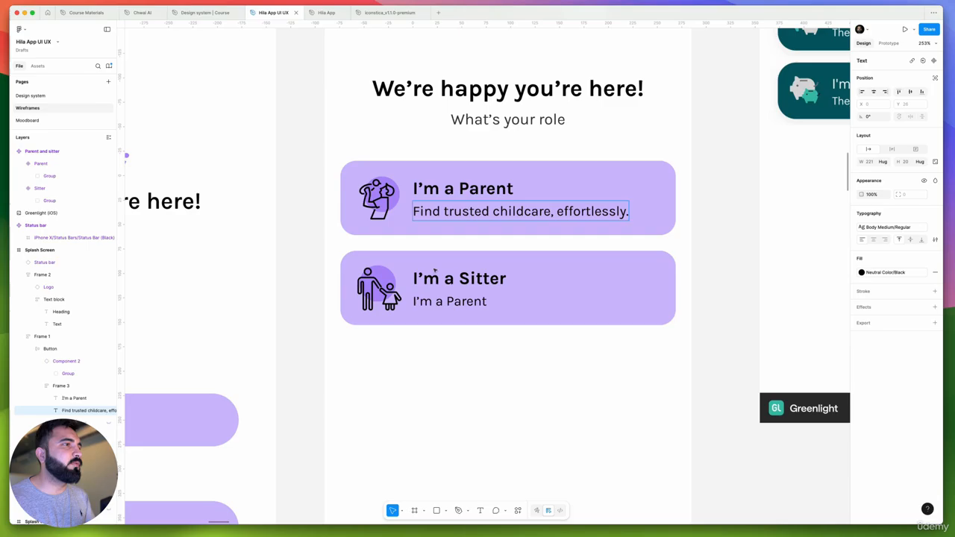
{"action": "double_click", "coordinate": [487, 301]}
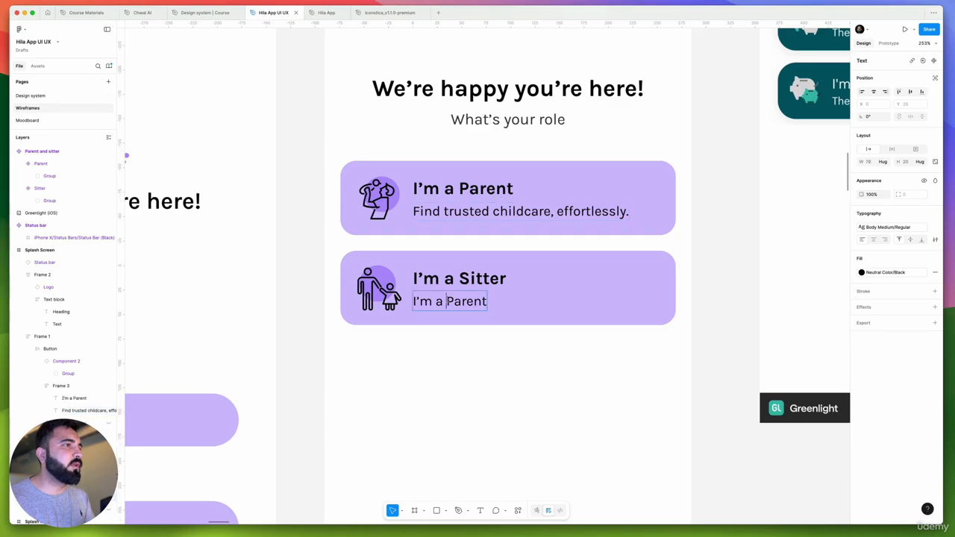
{"action": "left_click_drag", "start_coordinate": [487, 301], "coordinate": [412, 301]}
{"action": "key", "text": "super+v"}
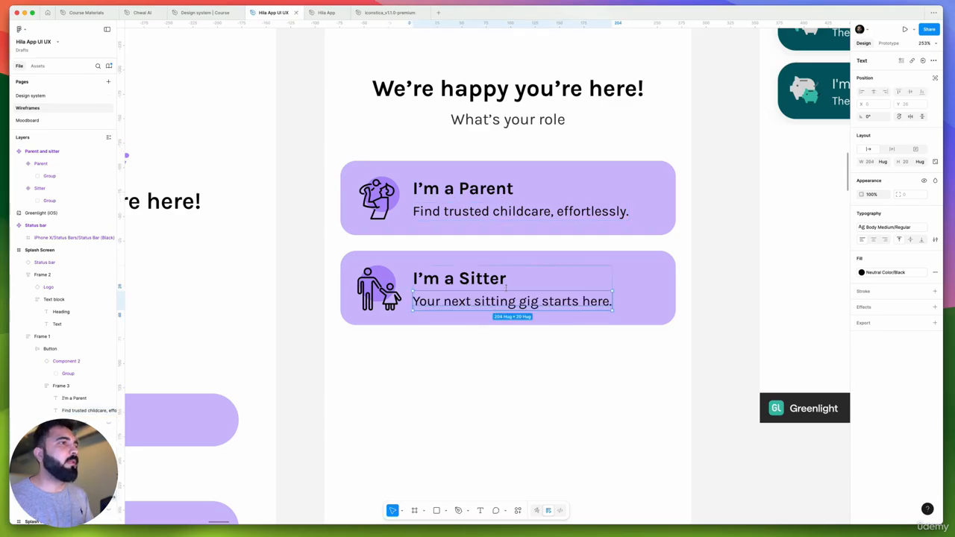
{"action": "scroll", "coordinate": [506, 288], "scroll_direction": "down", "scroll_amount": 5}
{"action": "left_click", "coordinate": [512, 322]}
{"action": "left_click_drag", "start_coordinate": [476, 327], "coordinate": [514, 297]}
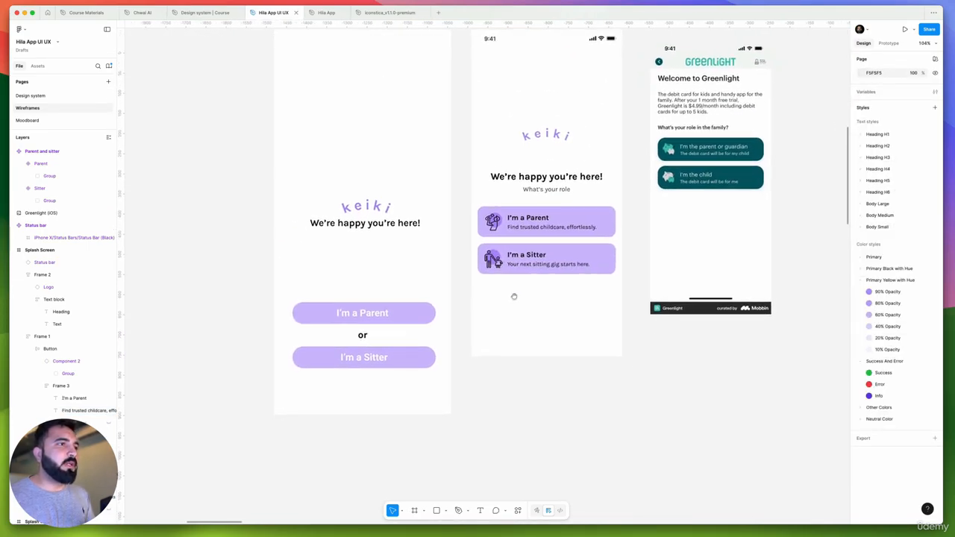
Move the logo and heading block together with the role-card group slightly down on the Splash Screen
{"action": "scroll", "coordinate": [527, 230], "scroll_direction": "down", "scroll_amount": 2}
{"action": "left_click_drag", "start_coordinate": [539, 260], "coordinate": [552, 320]}
{"action": "scroll", "coordinate": [571, 244], "scroll_direction": "up", "scroll_amount": 2}
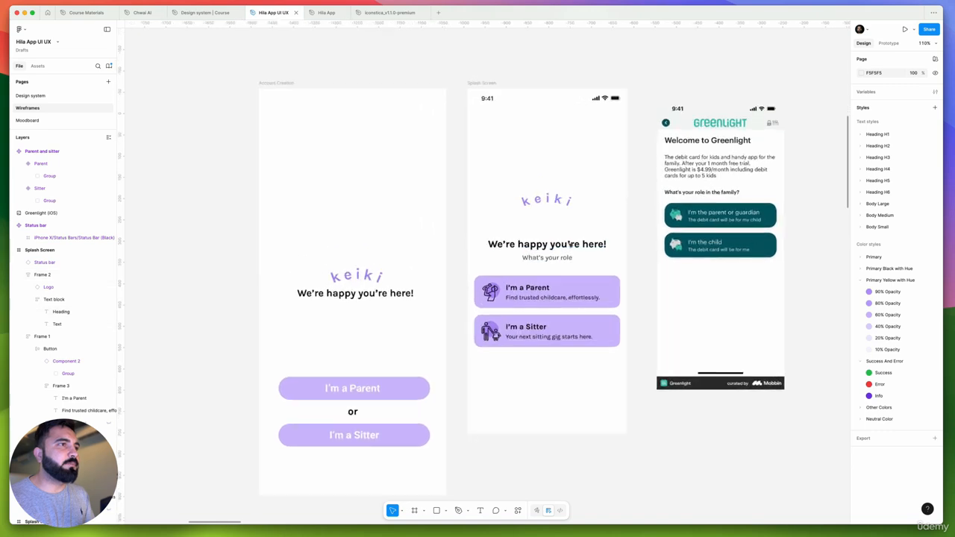
{"action": "scroll", "coordinate": [571, 244], "scroll_direction": "up", "scroll_amount": 1}
{"action": "left_click", "coordinate": [565, 244]}
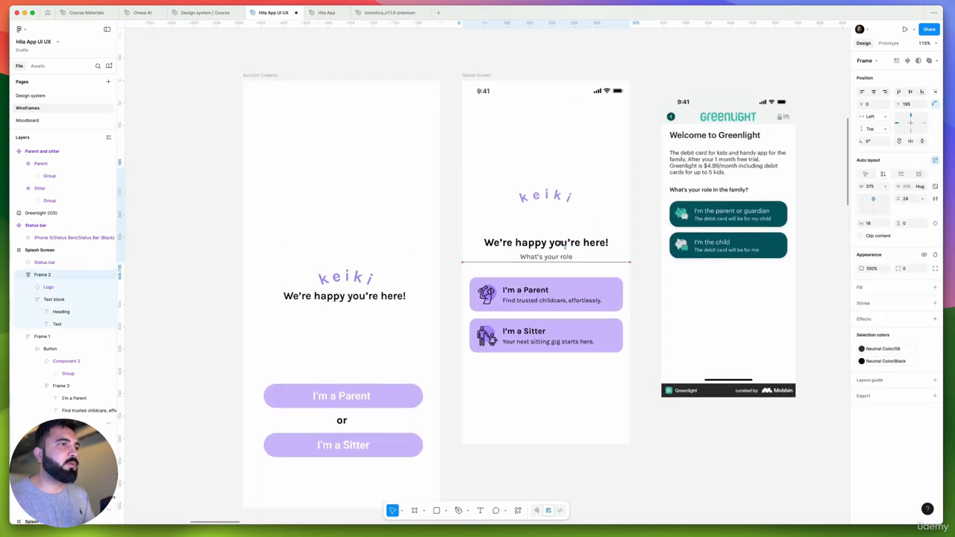
{"action": "left_click", "coordinate": [560, 296]}
{"action": "scroll", "coordinate": [537, 299], "scroll_direction": "right", "scroll_amount": 3}
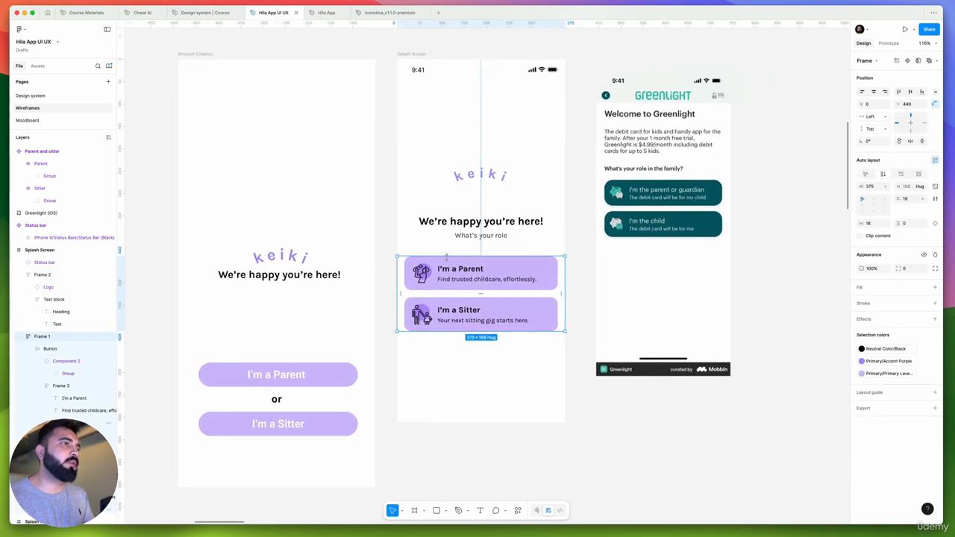
{"action": "scroll", "coordinate": [444, 261], "scroll_direction": "up", "scroll_amount": 5}
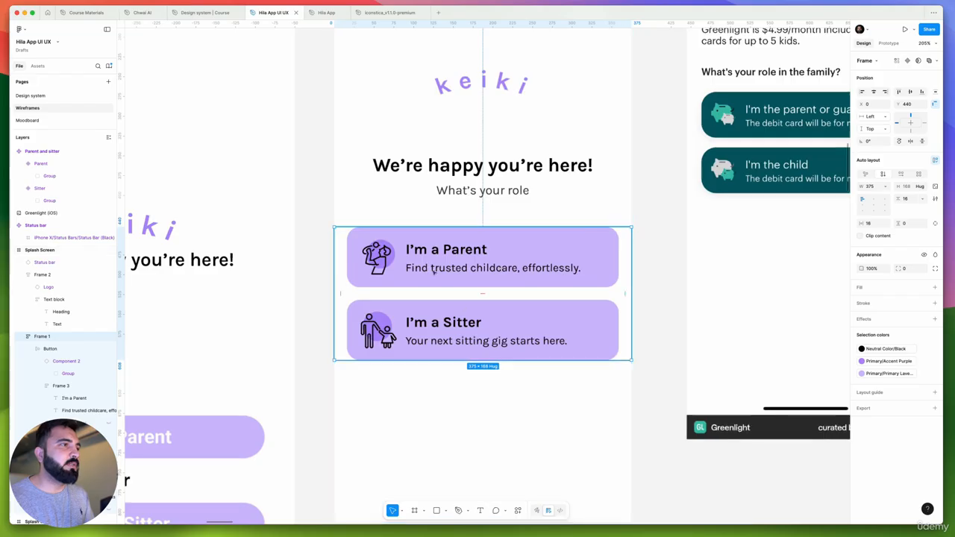
{"action": "scroll", "coordinate": [463, 262], "scroll_direction": "down", "scroll_amount": 2}
{"action": "scroll", "coordinate": [463, 261], "scroll_direction": "right", "scroll_amount": 2}
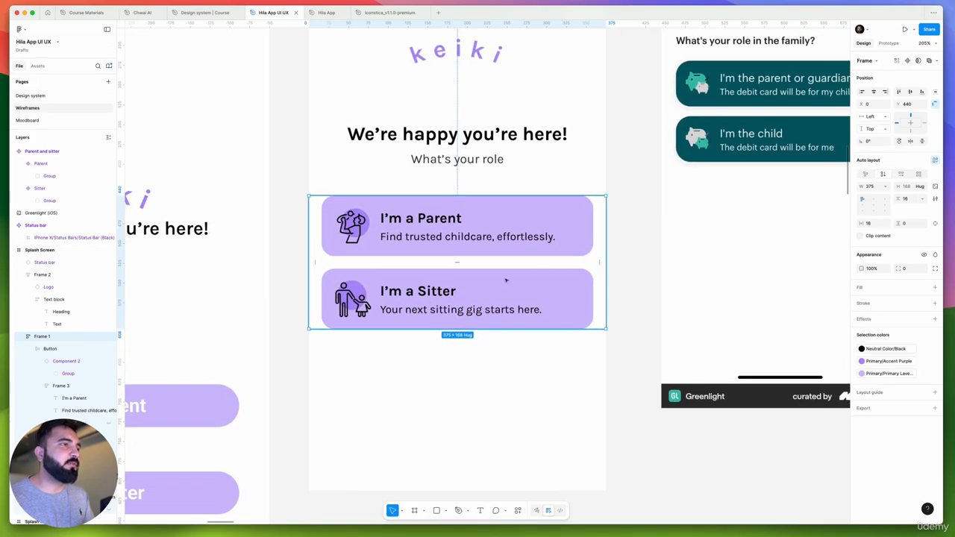
{"action": "scroll", "coordinate": [506, 281], "scroll_direction": "down", "scroll_amount": 3}
{"action": "scroll", "coordinate": [506, 250], "scroll_direction": "down", "scroll_amount": 4}
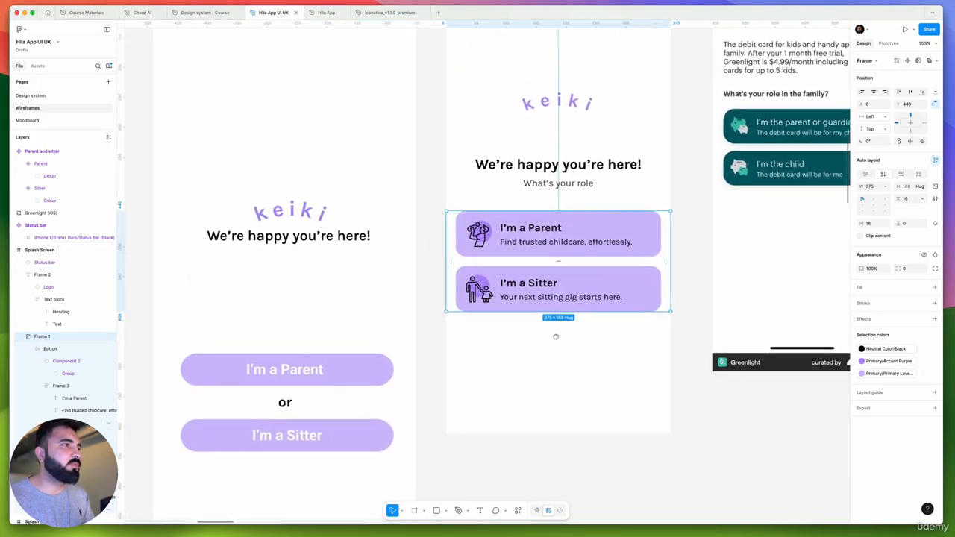
{"action": "scroll", "coordinate": [560, 318], "scroll_direction": "up", "scroll_amount": 3}
{"action": "scroll", "coordinate": [561, 319], "scroll_direction": "right", "scroll_amount": 2}
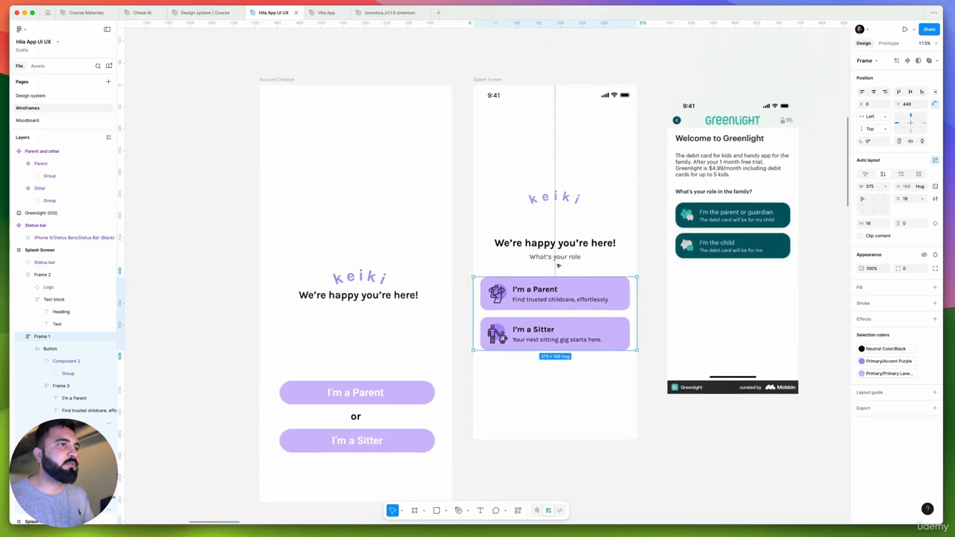
{"action": "left_click", "coordinate": [567, 255], "text": "shift"}
{"action": "key", "text": "shift+Down"}
{"action": "left_click_drag", "start_coordinate": [567, 256], "coordinate": [568, 259]}
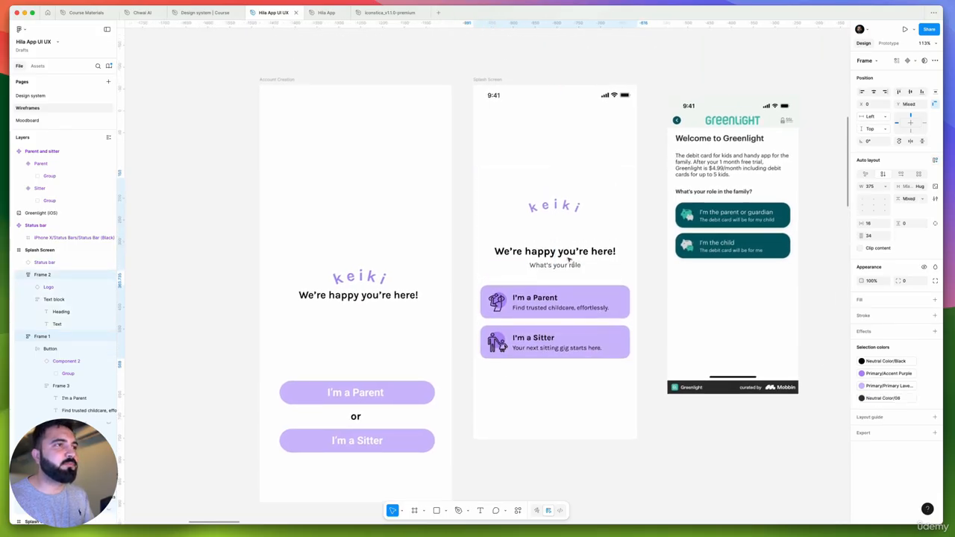
{"action": "left_click", "coordinate": [580, 214]}
{"action": "scroll", "coordinate": [590, 211], "scroll_direction": "down", "scroll_amount": 6}
{"action": "left_click", "coordinate": [582, 318]}
{"action": "scroll", "coordinate": [584, 317], "scroll_direction": "left", "scroll_amount": 1}
{"action": "scroll", "coordinate": [686, 289], "scroll_direction": "up", "scroll_amount": 4}
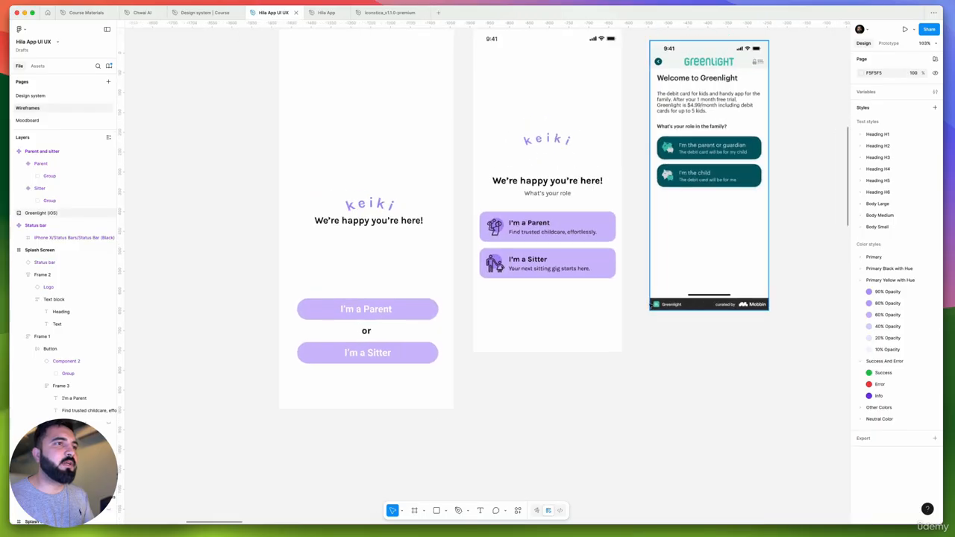
{"action": "scroll", "coordinate": [738, 296], "scroll_direction": "up", "scroll_amount": 2}
{"action": "scroll", "coordinate": [741, 297], "scroll_direction": "up", "scroll_amount": 3}
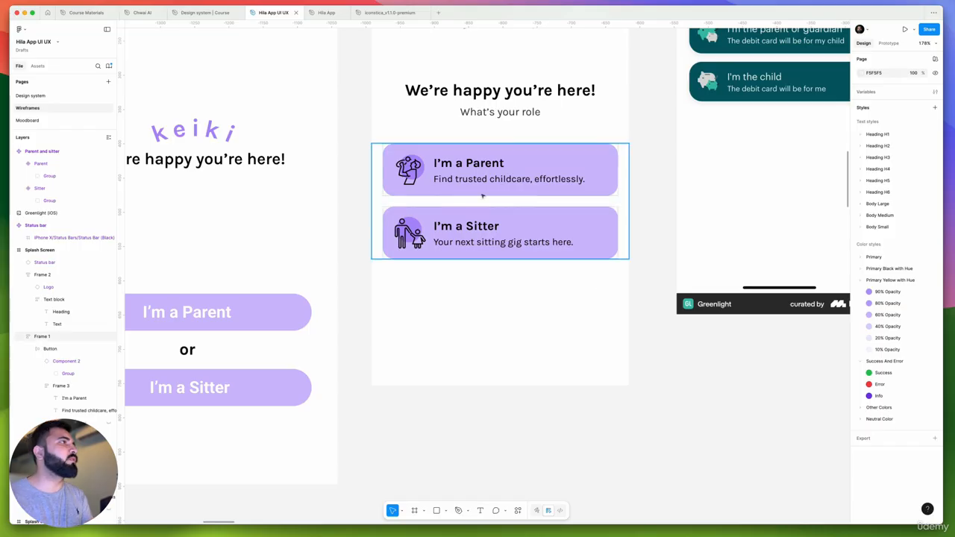
Open the Chwai AI file and examine the components and color palette on its Styling page
{"action": "left_click", "coordinate": [143, 13]}
{"action": "scroll", "coordinate": [459, 214], "scroll_direction": "down", "scroll_amount": 5}
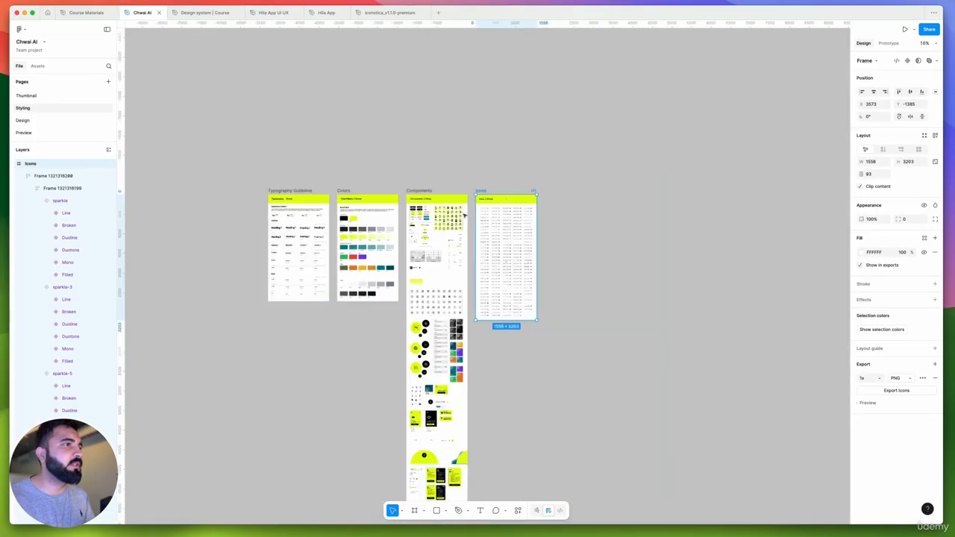
{"action": "scroll", "coordinate": [418, 280], "scroll_direction": "up", "scroll_amount": 5}
{"action": "scroll", "coordinate": [417, 280], "scroll_direction": "down", "scroll_amount": 10}
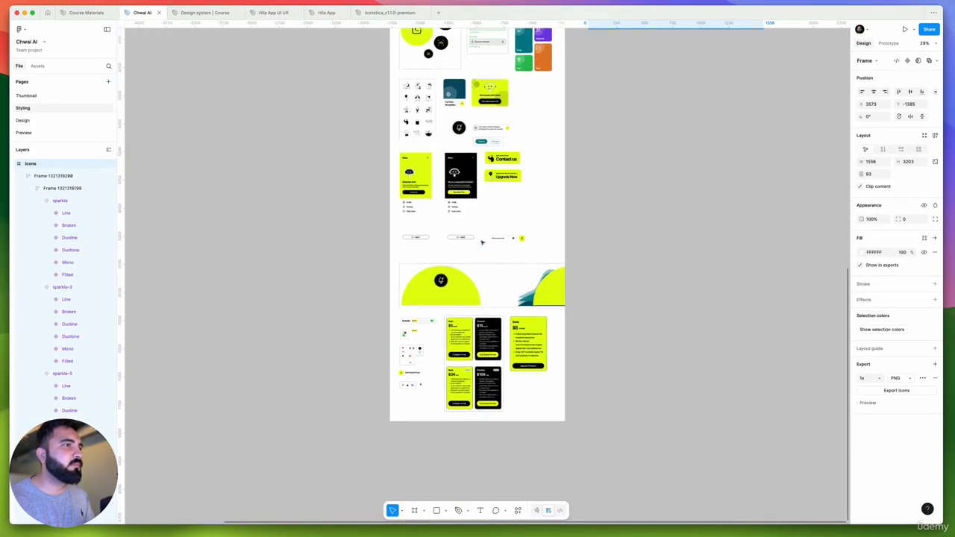
{"action": "scroll", "coordinate": [421, 350], "scroll_direction": "up", "scroll_amount": 5}
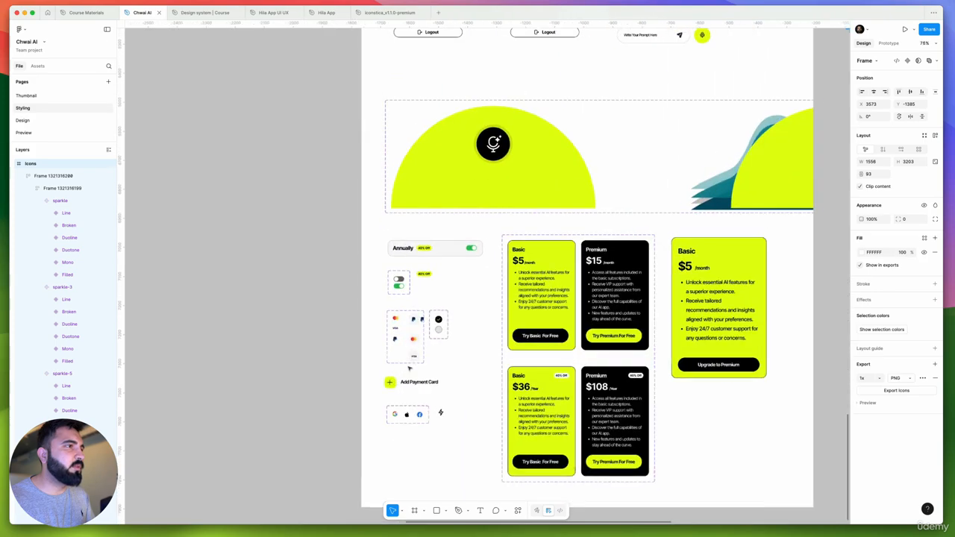
{"action": "scroll", "coordinate": [409, 368], "scroll_direction": "up", "scroll_amount": 10}
{"action": "scroll", "coordinate": [410, 368], "scroll_direction": "up", "scroll_amount": 15}
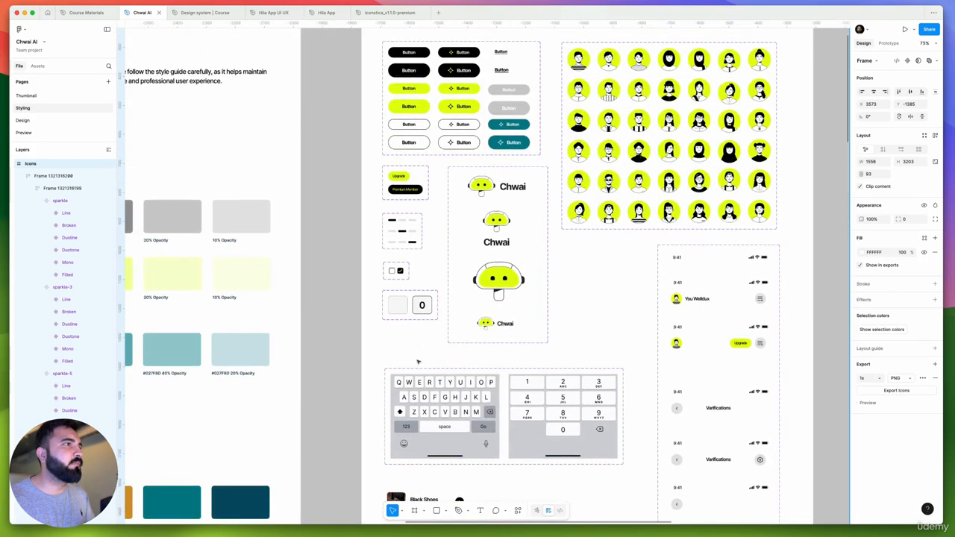
{"action": "scroll", "coordinate": [448, 230], "scroll_direction": "down", "scroll_amount": 1}
{"action": "scroll", "coordinate": [537, 331], "scroll_direction": "down", "scroll_amount": 3}
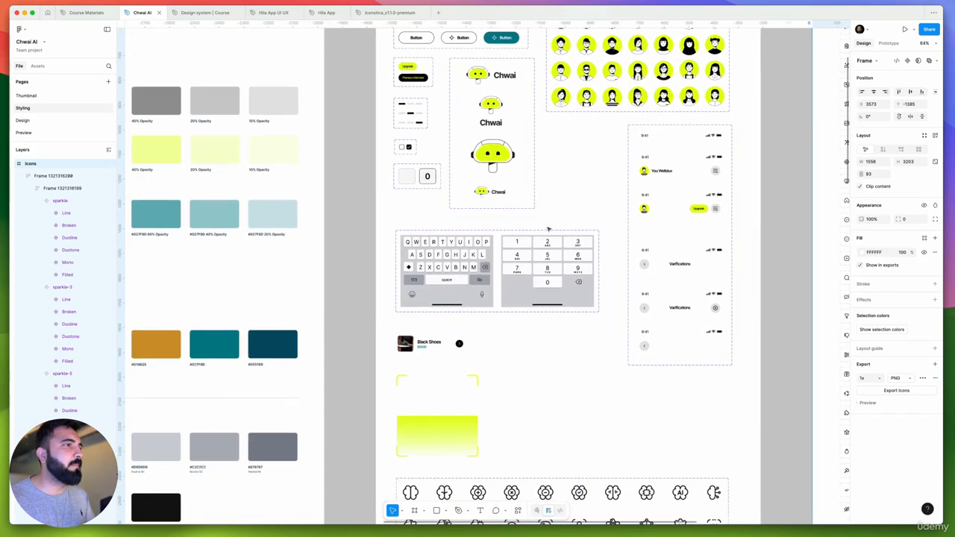
{"action": "left_click", "coordinate": [543, 304], "text": "super"}
{"action": "scroll", "coordinate": [543, 303], "scroll_direction": "down", "scroll_amount": 5}
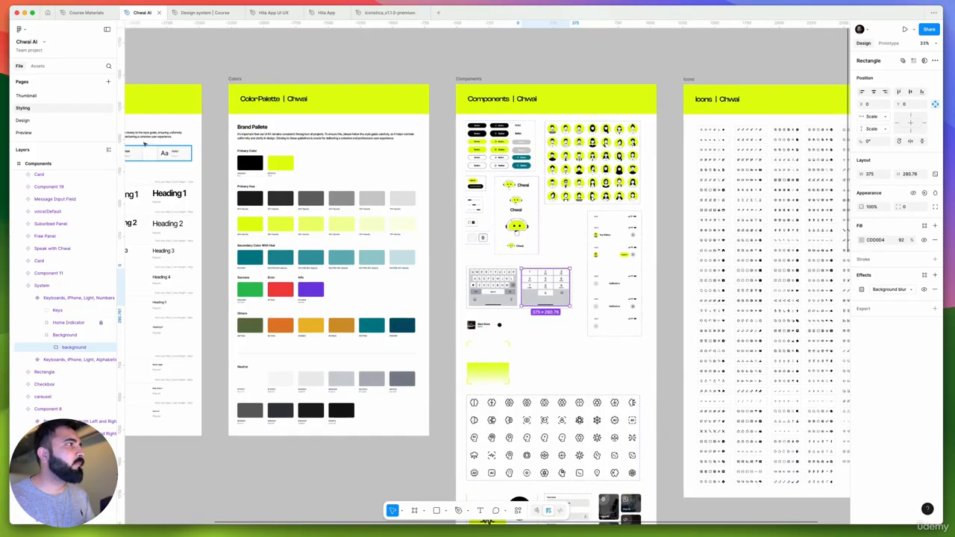
Open the Design page and unlock the home indicator bar on the middle Chat with Chwai screen
{"action": "left_click", "coordinate": [23, 120]}
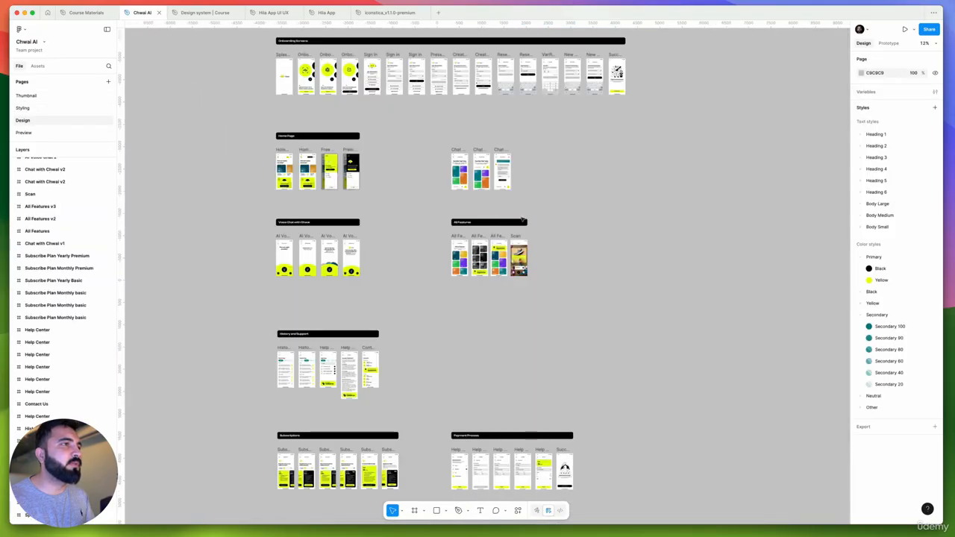
{"action": "scroll", "coordinate": [496, 184], "scroll_direction": "up", "scroll_amount": 8}
{"action": "scroll", "coordinate": [565, 215], "scroll_direction": "down", "scroll_amount": 2}
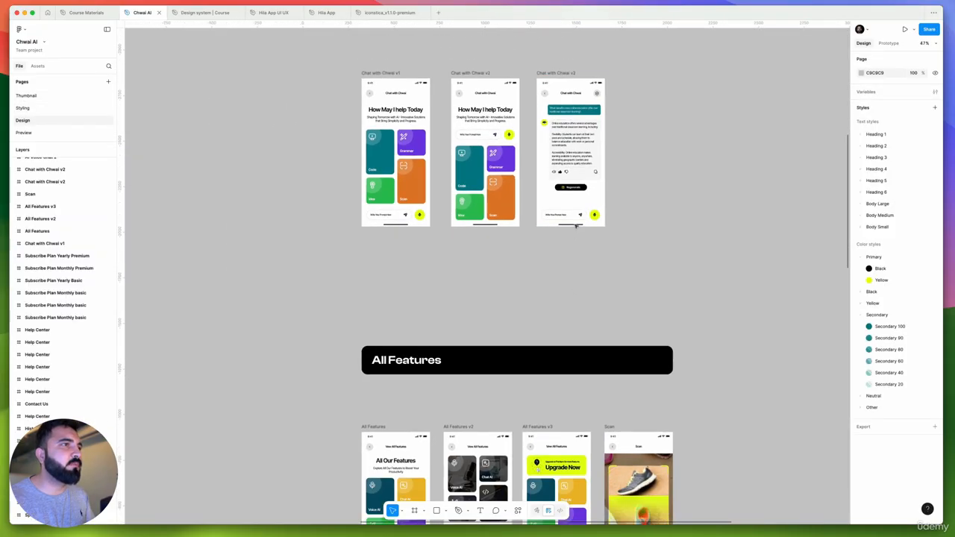
{"action": "scroll", "coordinate": [578, 226], "scroll_direction": "up", "scroll_amount": 6}
{"action": "left_click", "coordinate": [585, 224]}
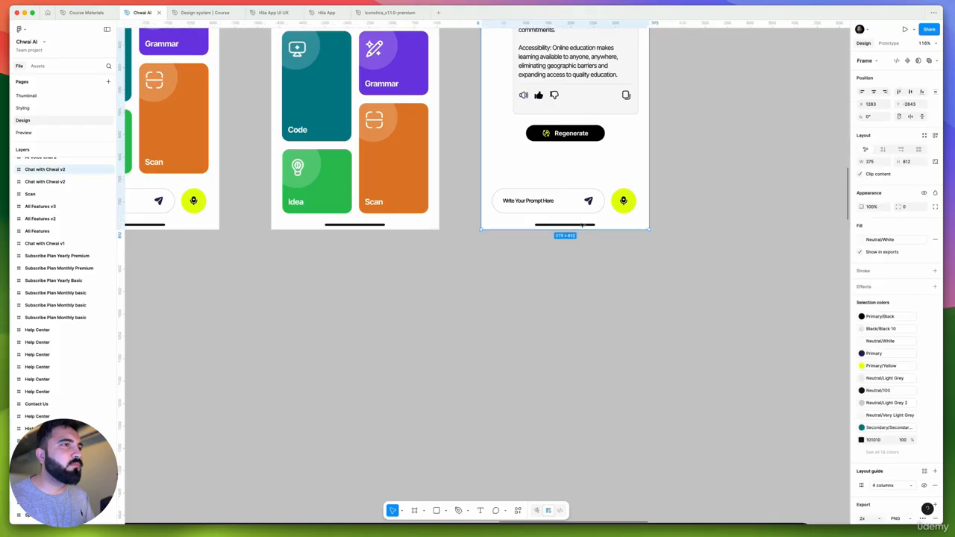
{"action": "left_click", "coordinate": [461, 228]}
{"action": "left_click", "coordinate": [420, 223]}
{"action": "key", "text": "Escape"}
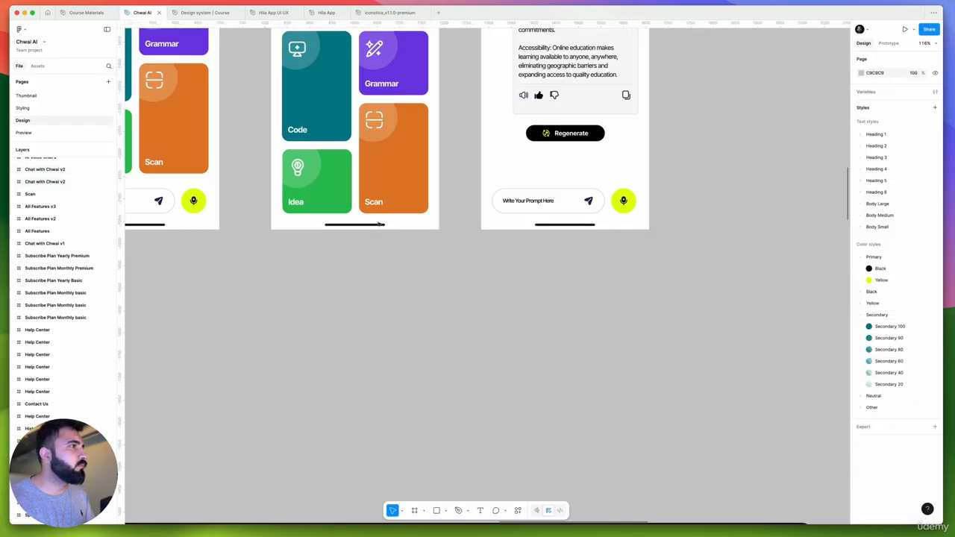
{"action": "right_click", "coordinate": [379, 223]}
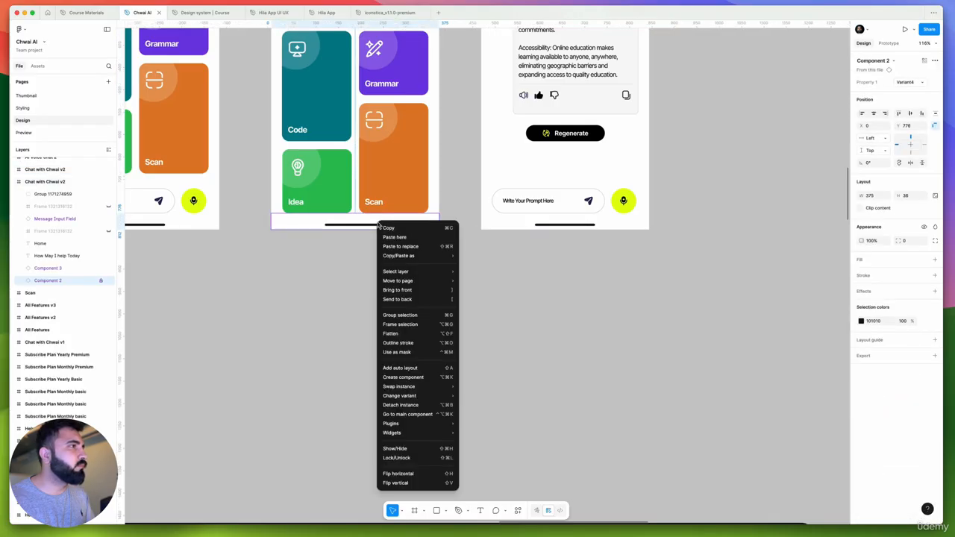
{"action": "left_click", "coordinate": [95, 281]}
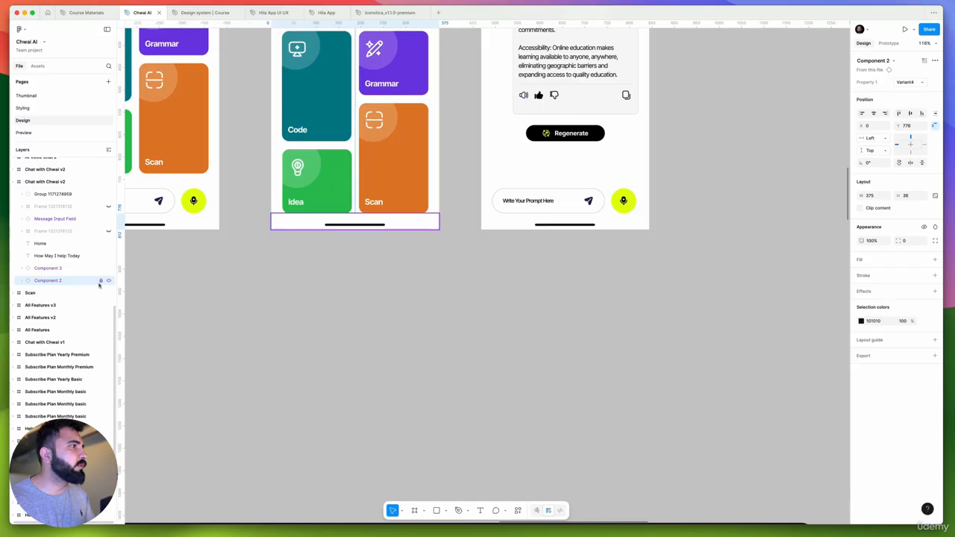
{"action": "left_click", "coordinate": [82, 282]}
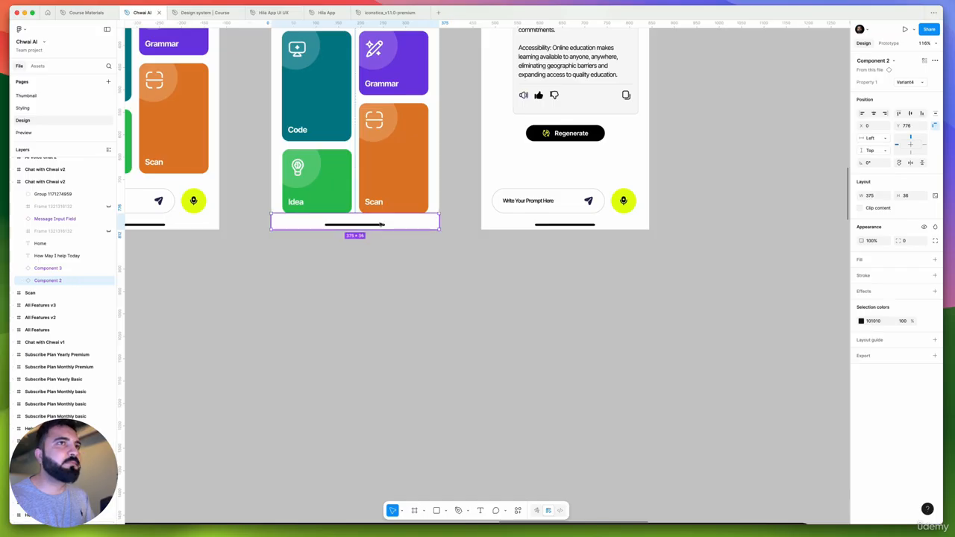
Go to the home indicator's main component and move that variant out of its set onto the blank area below the keyboards
{"action": "right_click", "coordinate": [388, 224]}
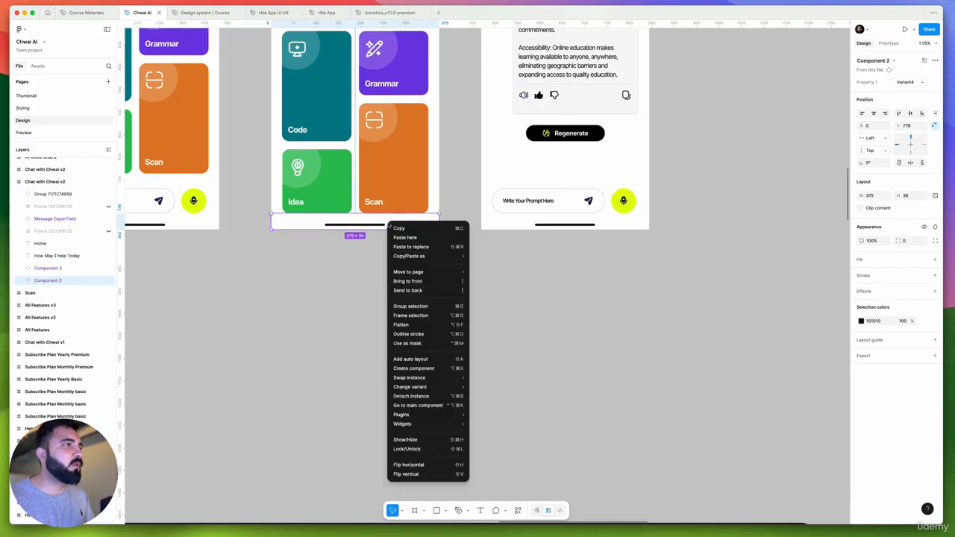
{"action": "left_click", "coordinate": [440, 406]}
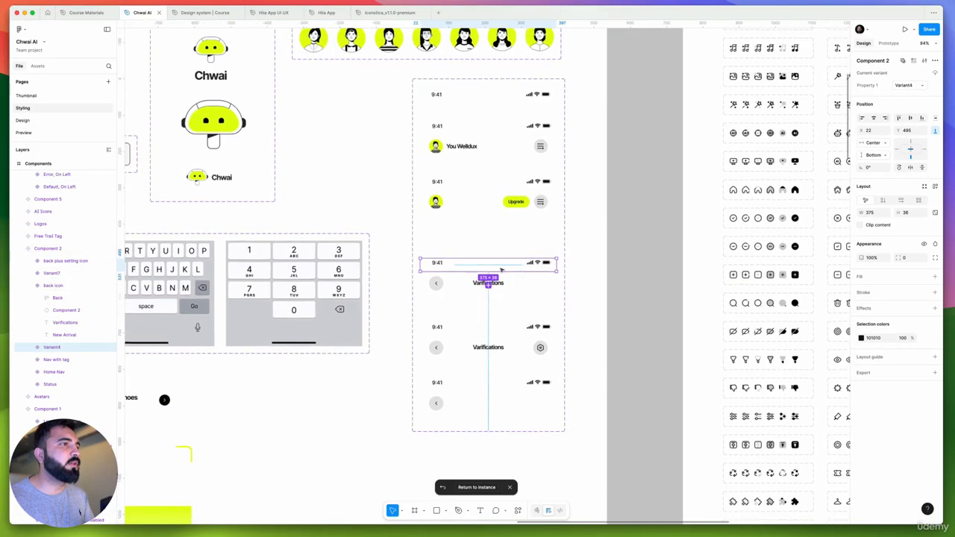
{"action": "scroll", "coordinate": [462, 263], "scroll_direction": "down", "scroll_amount": 10}
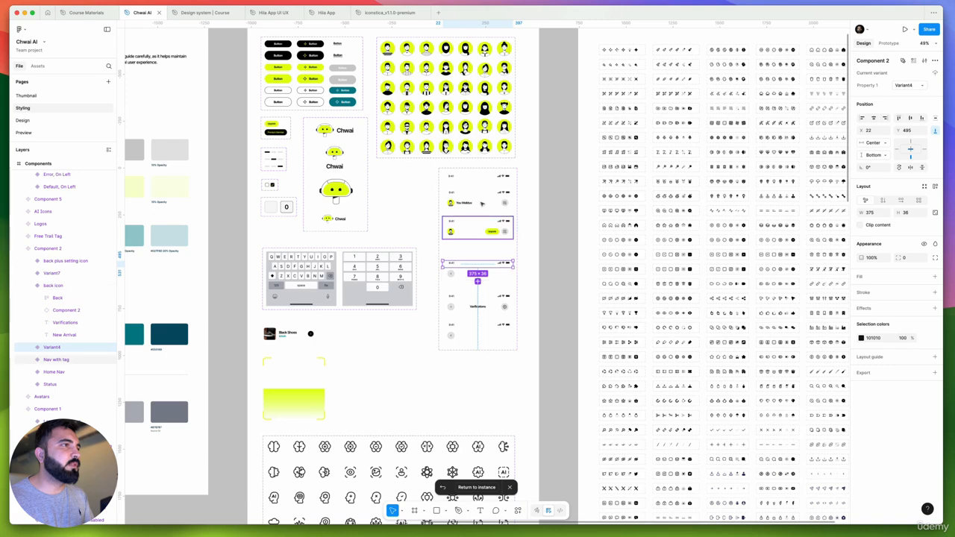
{"action": "scroll", "coordinate": [450, 262], "scroll_direction": "up", "scroll_amount": 5}
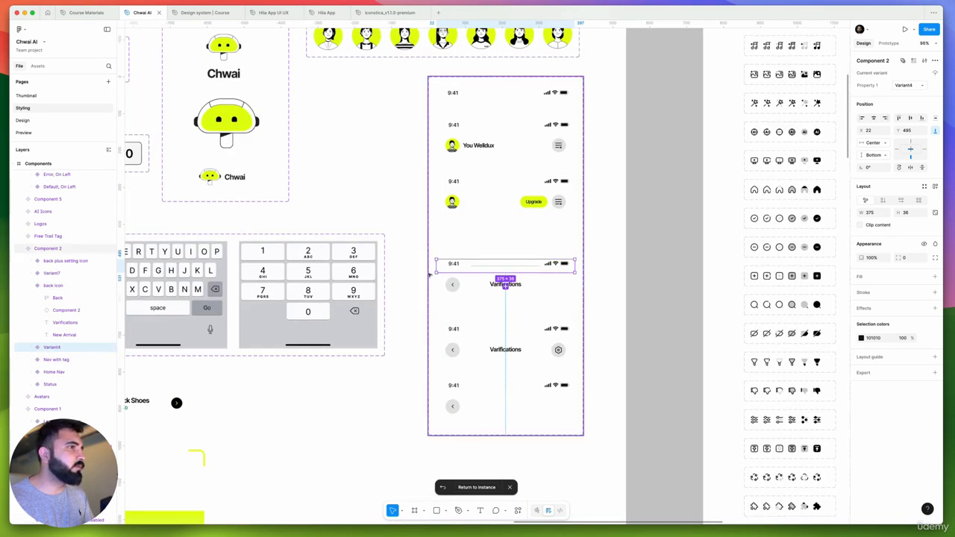
{"action": "left_click_drag", "start_coordinate": [451, 267], "coordinate": [247, 420]}
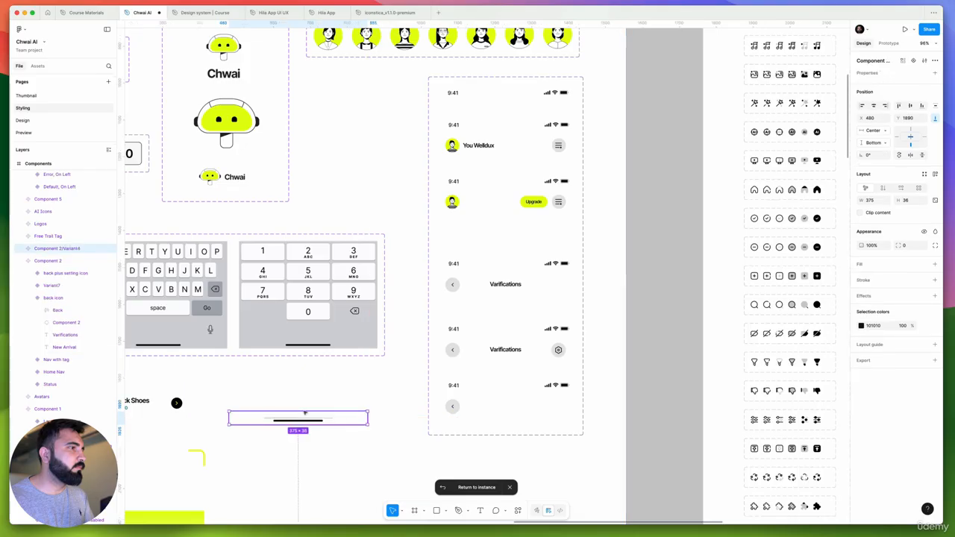
{"action": "left_click_drag", "start_coordinate": [417, 219], "coordinate": [597, 343]}
{"action": "left_click_drag", "start_coordinate": [503, 243], "coordinate": [619, 246]}
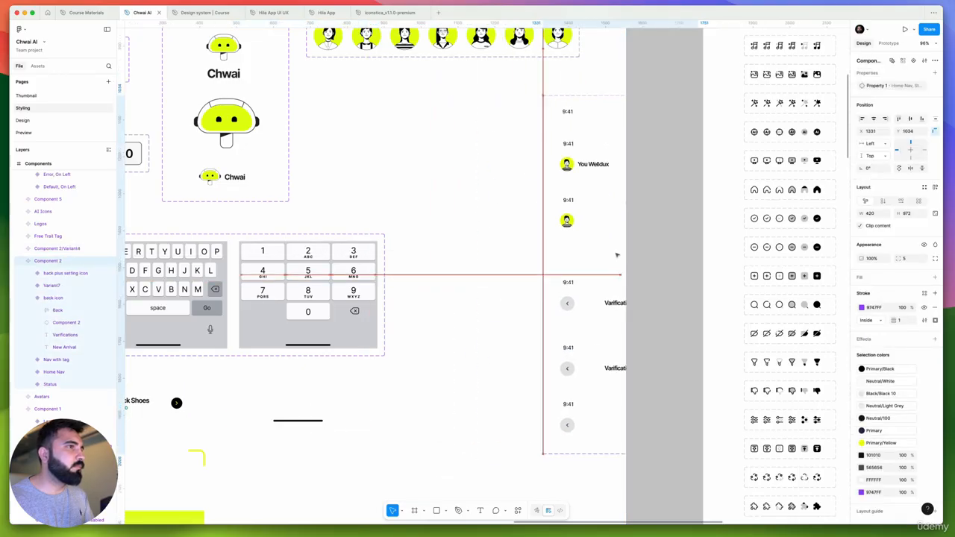
{"action": "key", "text": "super+z"}
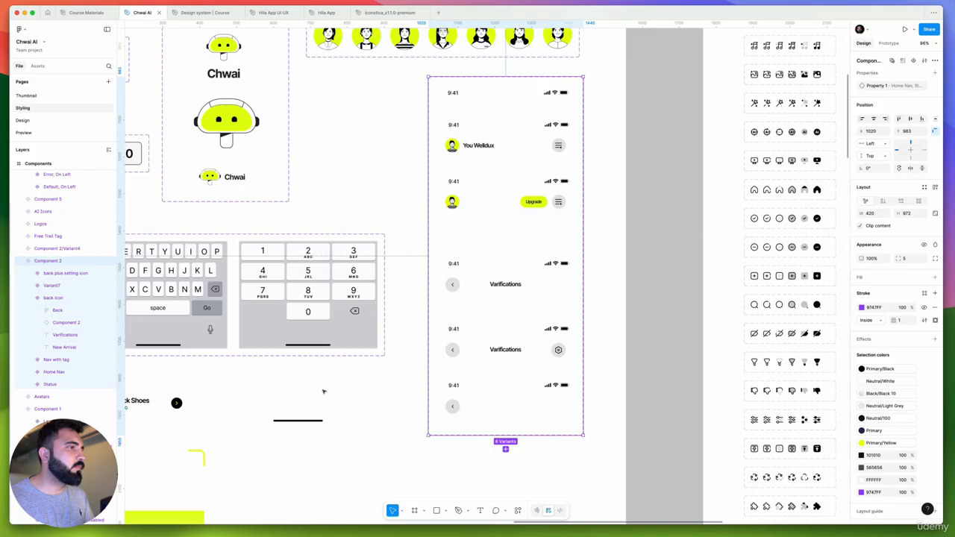
Copy the separated home indicator component and paste it into the role-selection Splash Screen in the Hila App UI UX file
{"action": "left_click", "coordinate": [283, 421]}
{"action": "left_click_drag", "start_coordinate": [325, 424], "coordinate": [431, 339]}
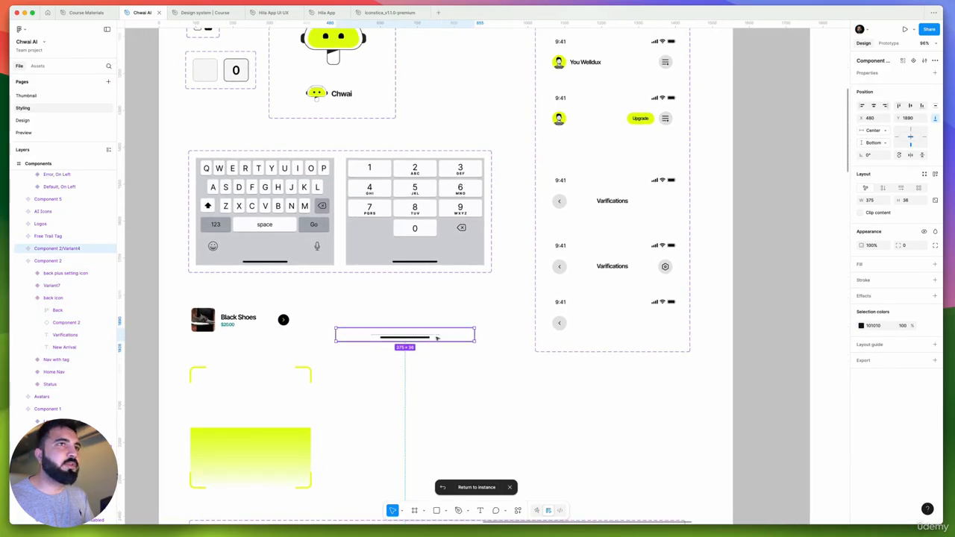
{"action": "scroll", "coordinate": [436, 337], "scroll_direction": "down", "scroll_amount": 3}
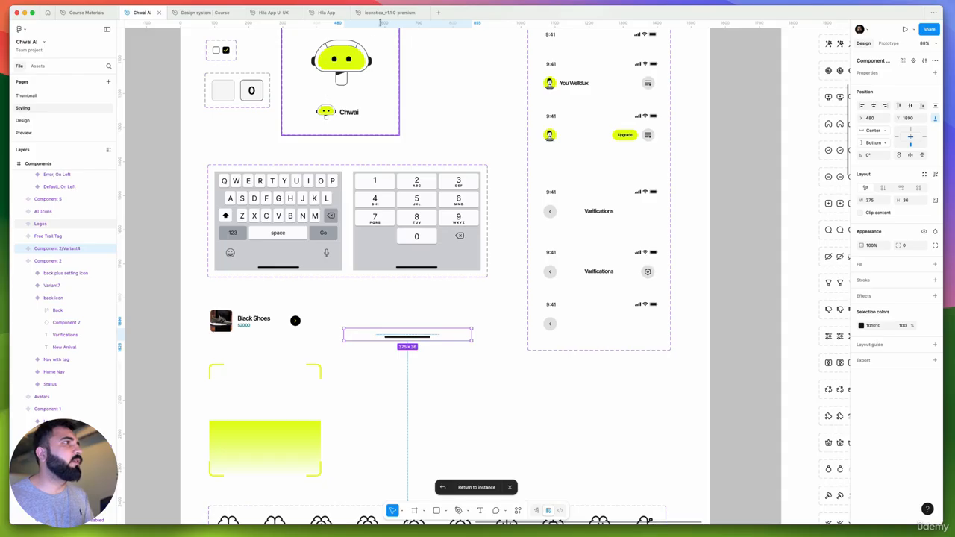
{"action": "left_click", "coordinate": [271, 12]}
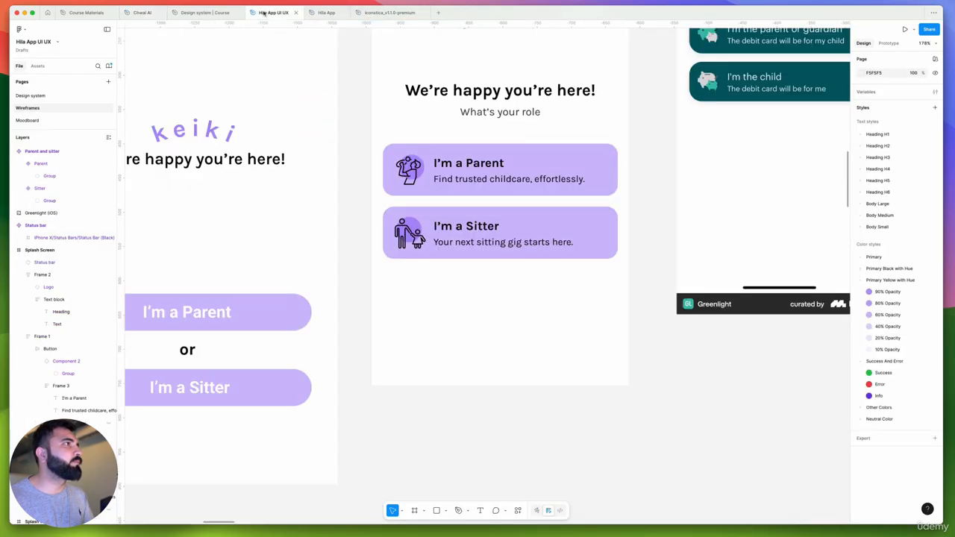
{"action": "scroll", "coordinate": [518, 249], "scroll_direction": "down", "scroll_amount": 5}
{"action": "scroll", "coordinate": [529, 332], "scroll_direction": "left", "scroll_amount": 2}
{"action": "scroll", "coordinate": [529, 331], "scroll_direction": "down", "scroll_amount": 1}
{"action": "left_click", "coordinate": [532, 274]}
{"action": "key", "text": "super+v"}
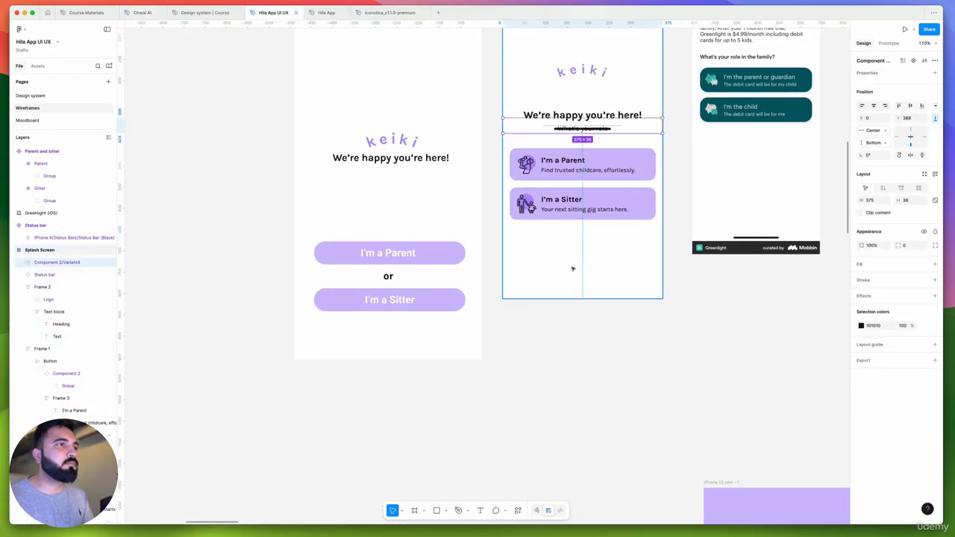
Keep the home indicator's main component on the empty canvas and place an instance at the Splash Screen's bottom edge, at Y 776
{"action": "scroll", "coordinate": [574, 267], "scroll_direction": "up", "scroll_amount": 3}
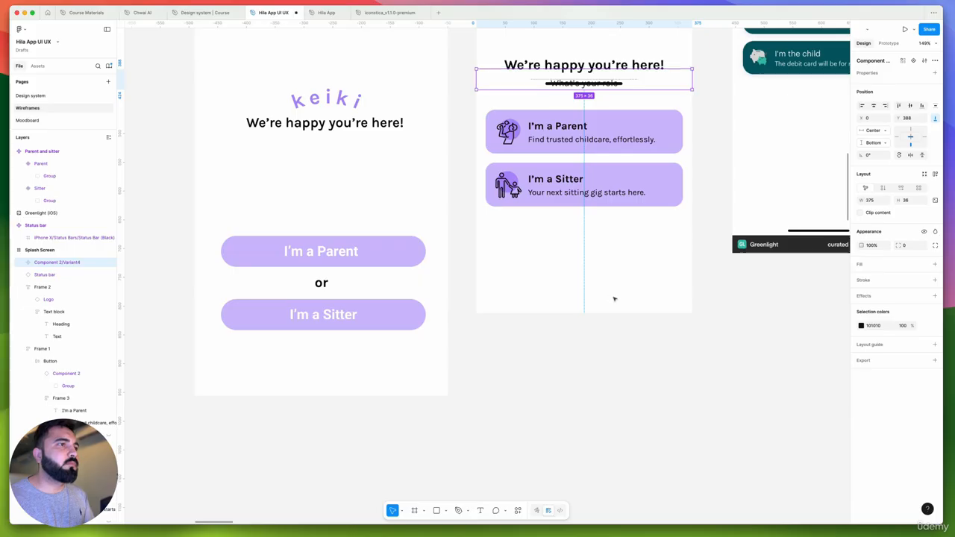
{"action": "scroll", "coordinate": [614, 299], "scroll_direction": "down", "scroll_amount": 5}
{"action": "scroll", "coordinate": [642, 183], "scroll_direction": "down", "scroll_amount": 1}
{"action": "left_click_drag", "start_coordinate": [640, 173], "coordinate": [601, 296]}
{"action": "scroll", "coordinate": [238, 271], "scroll_direction": "down", "scroll_amount": 1}
{"action": "scroll", "coordinate": [576, 265], "scroll_direction": "up", "scroll_amount": 5}
{"action": "scroll", "coordinate": [607, 295], "scroll_direction": "down", "scroll_amount": 5}
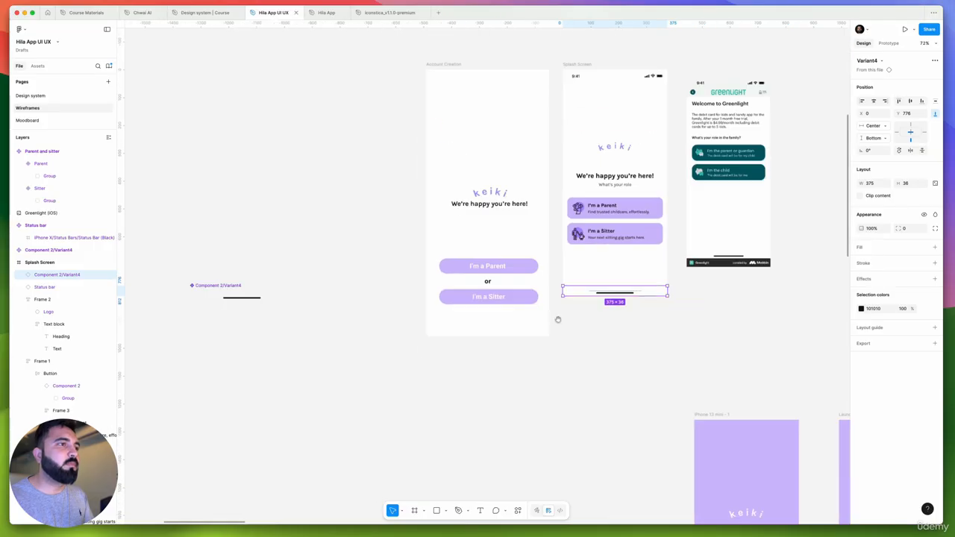
{"action": "scroll", "coordinate": [560, 321], "scroll_direction": "left", "scroll_amount": 2}
{"action": "left_click", "coordinate": [578, 322]}
{"action": "key", "text": "super+v"}
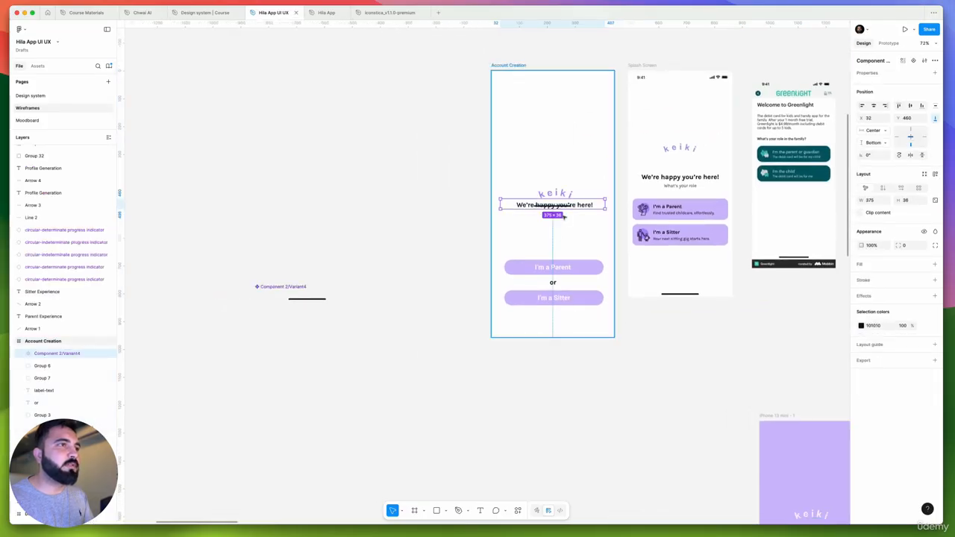
{"action": "scroll", "coordinate": [567, 210], "scroll_direction": "down", "scroll_amount": 2}
{"action": "key", "text": "super+z"}
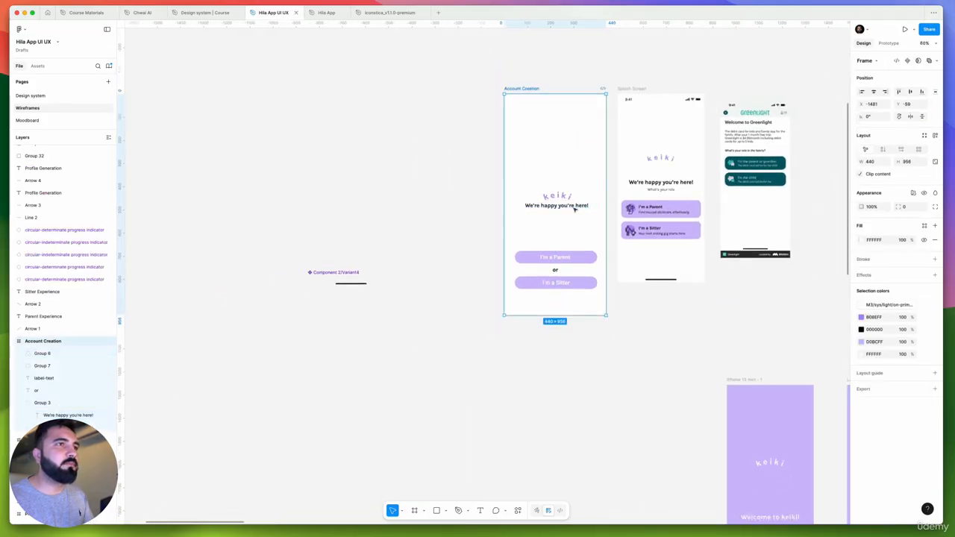
Paste the home indicator into the purple "Welcome to keiki!" Splash Screen and align it to the frame's bottom edge
{"action": "scroll", "coordinate": [572, 202], "scroll_direction": "down", "scroll_amount": 5}
{"action": "scroll", "coordinate": [612, 239], "scroll_direction": "down", "scroll_amount": 2}
{"action": "scroll", "coordinate": [608, 219], "scroll_direction": "up", "scroll_amount": 3}
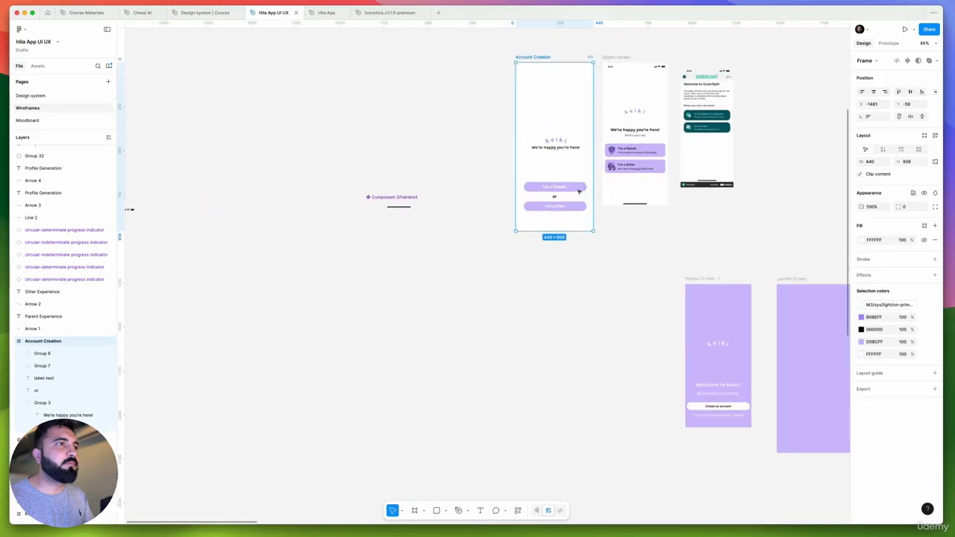
{"action": "scroll", "coordinate": [567, 224], "scroll_direction": "up", "scroll_amount": 5}
{"action": "scroll", "coordinate": [462, 179], "scroll_direction": "up", "scroll_amount": 5}
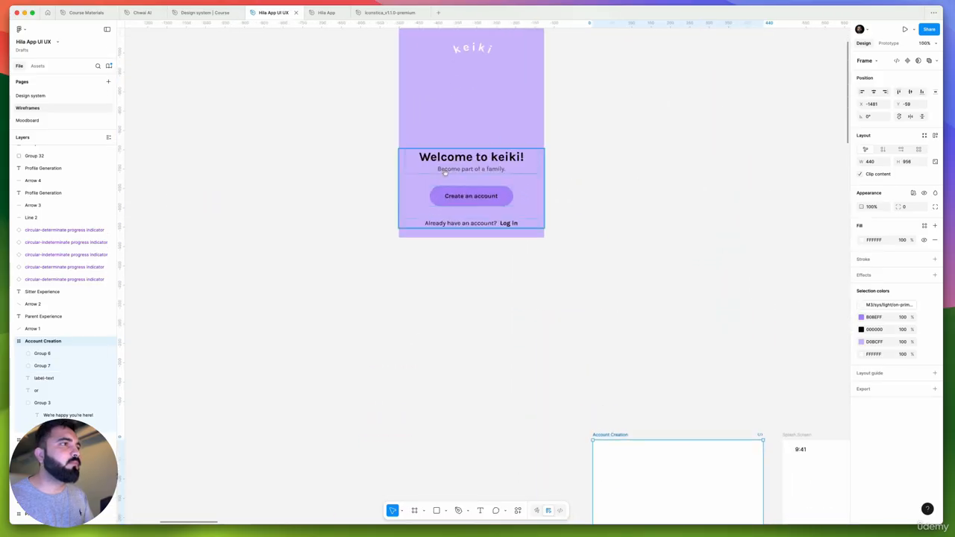
{"action": "left_click", "coordinate": [473, 254]}
{"action": "scroll", "coordinate": [470, 320], "scroll_direction": "up", "scroll_amount": 3}
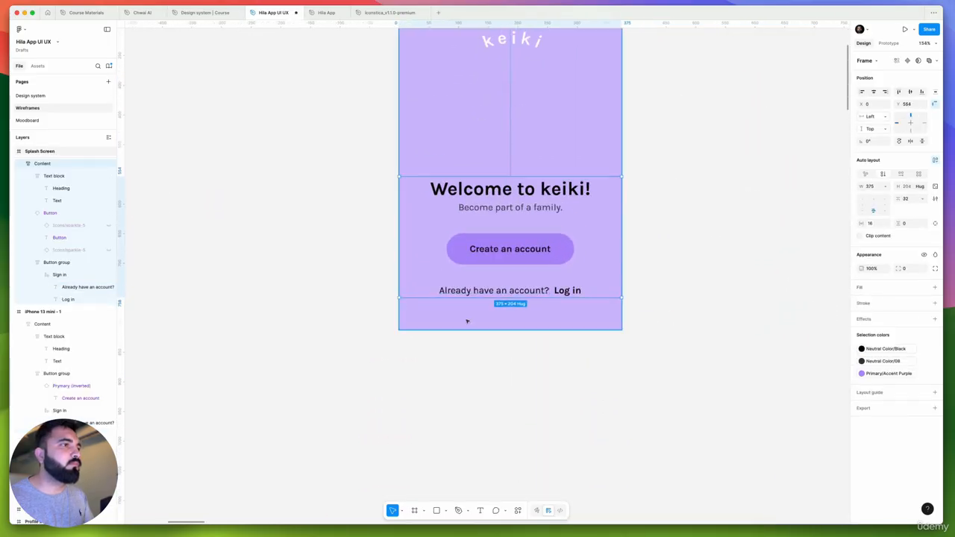
{"action": "key", "text": "Escape"}
{"action": "key", "text": "super+v"}
{"action": "key", "text": "alt+s"}
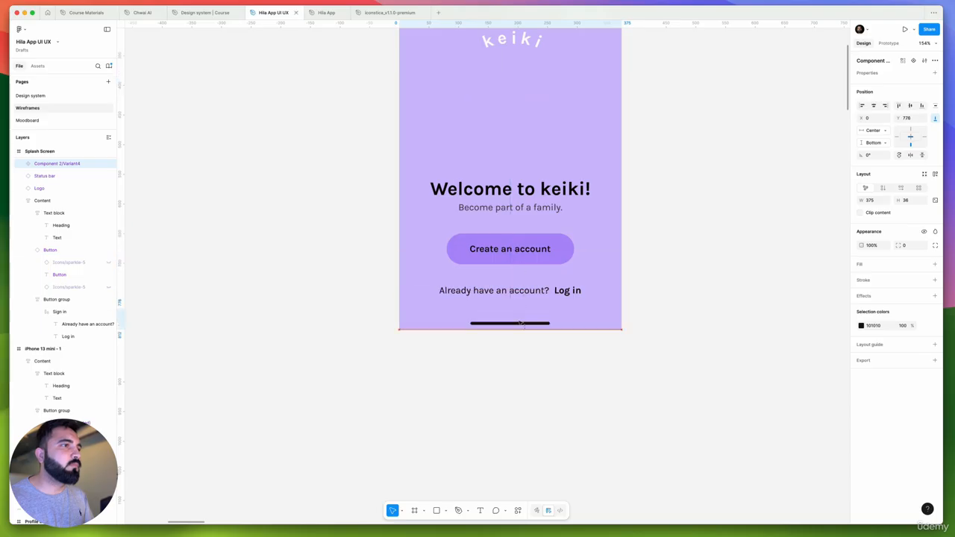
Move the welcome content block up to Y 544 and widen its "Create an account" button to the 343 content width
{"action": "left_click", "coordinate": [512, 289]}
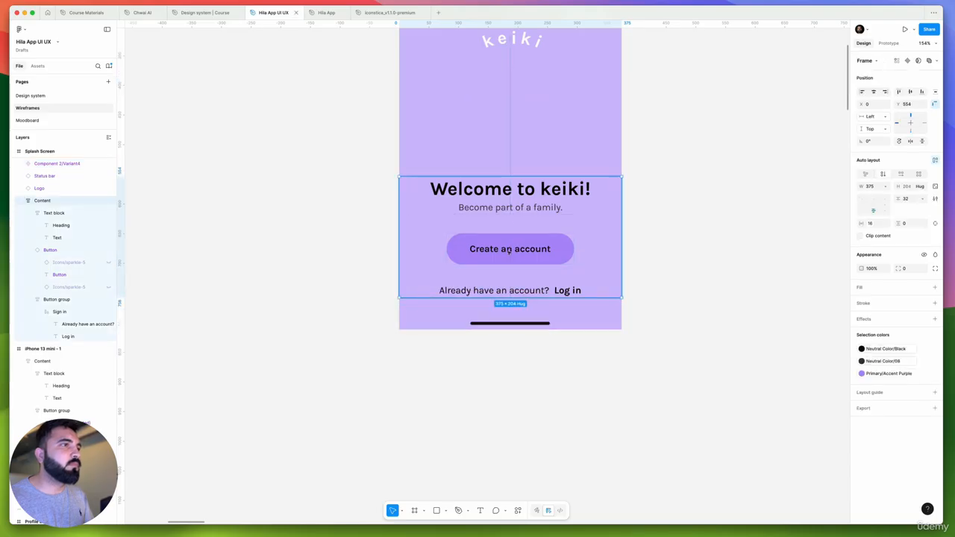
{"action": "scroll", "coordinate": [513, 328], "scroll_direction": "up", "scroll_amount": 2}
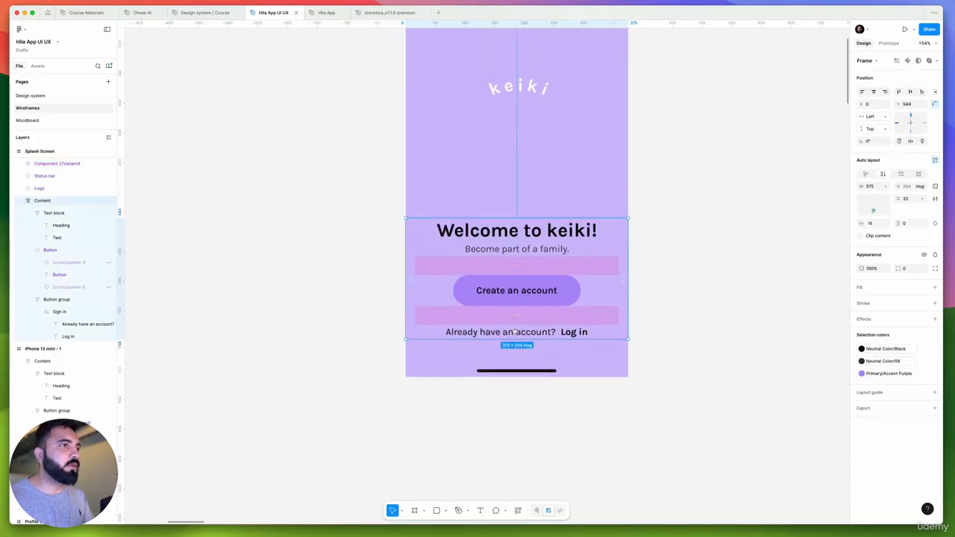
{"action": "double_click", "coordinate": [523, 293]}
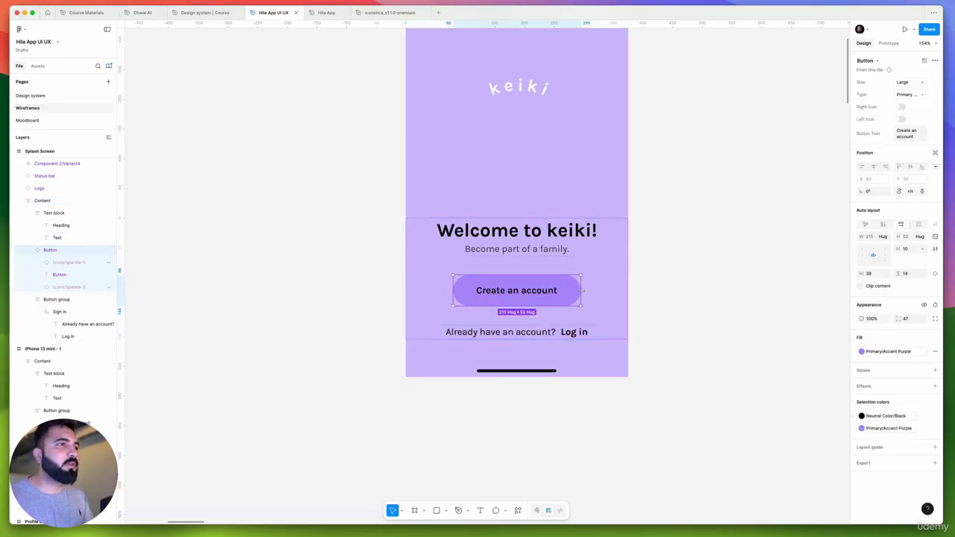
{"action": "left_click_drag", "start_coordinate": [583, 291], "coordinate": [613, 290]}
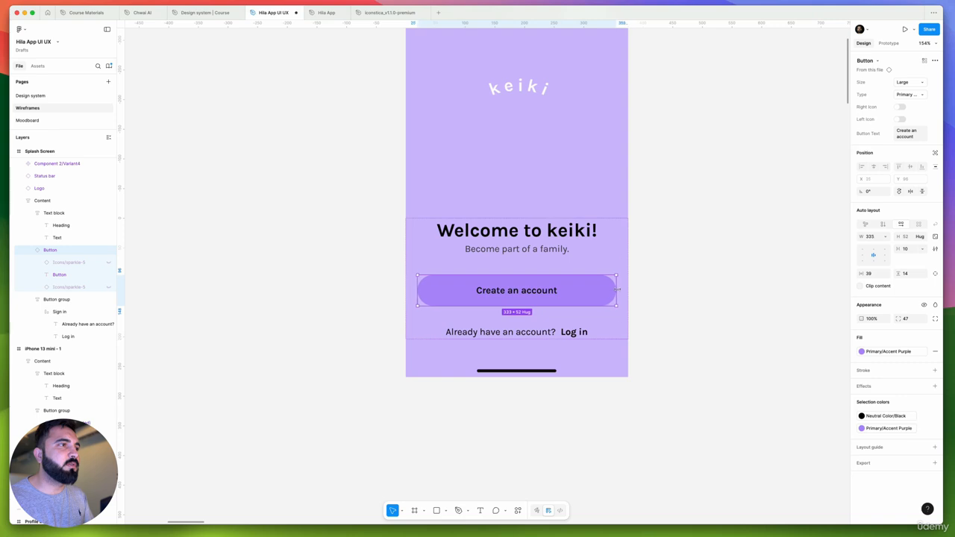
{"action": "left_click", "coordinate": [656, 282]}
{"action": "scroll", "coordinate": [658, 282], "scroll_direction": "down", "scroll_amount": 5}
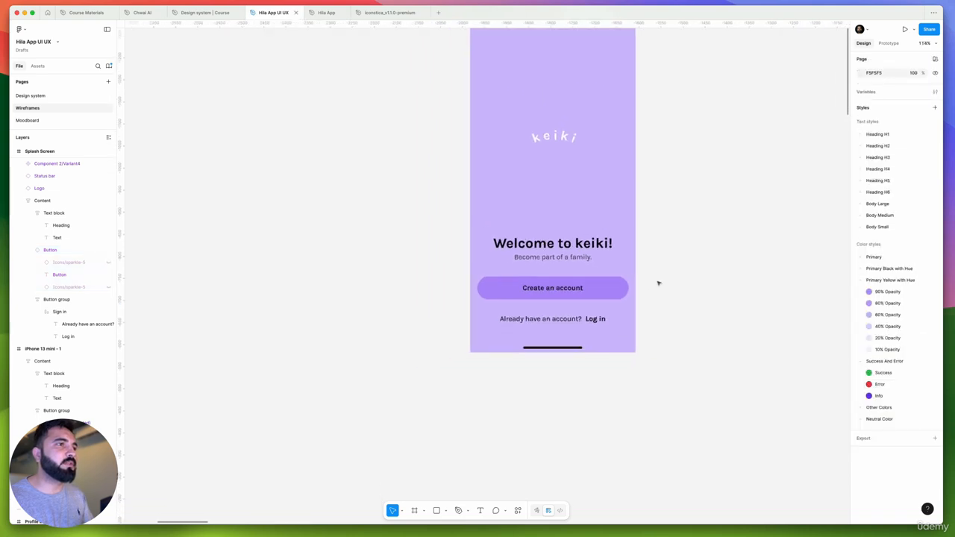
Wrap the welcome text block and the "Create an account" button in one auto layout frame with 16 vertical spacing
{"action": "scroll", "coordinate": [603, 259], "scroll_direction": "up", "scroll_amount": 5}
{"action": "left_click", "coordinate": [598, 334]}
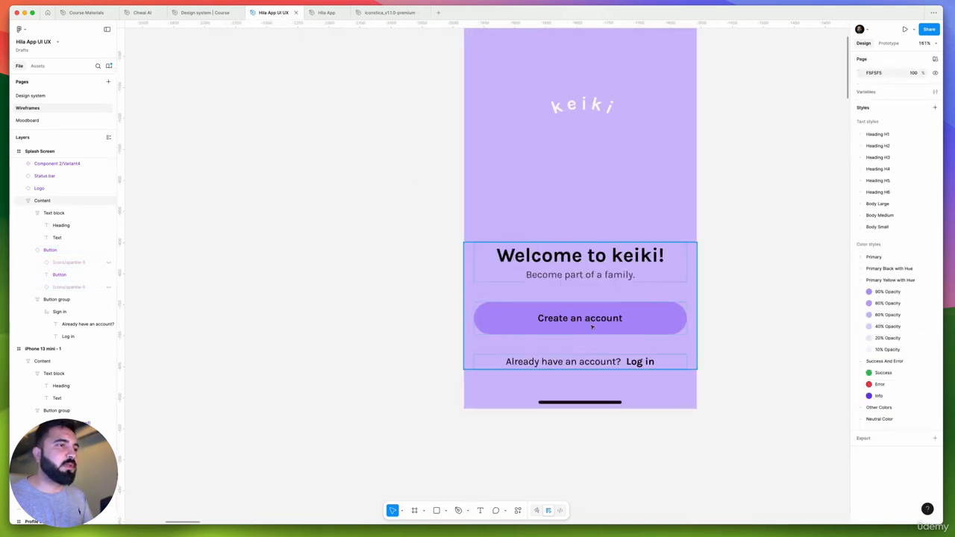
{"action": "left_click", "coordinate": [584, 266]}
{"action": "left_click", "coordinate": [580, 321], "text": "shift"}
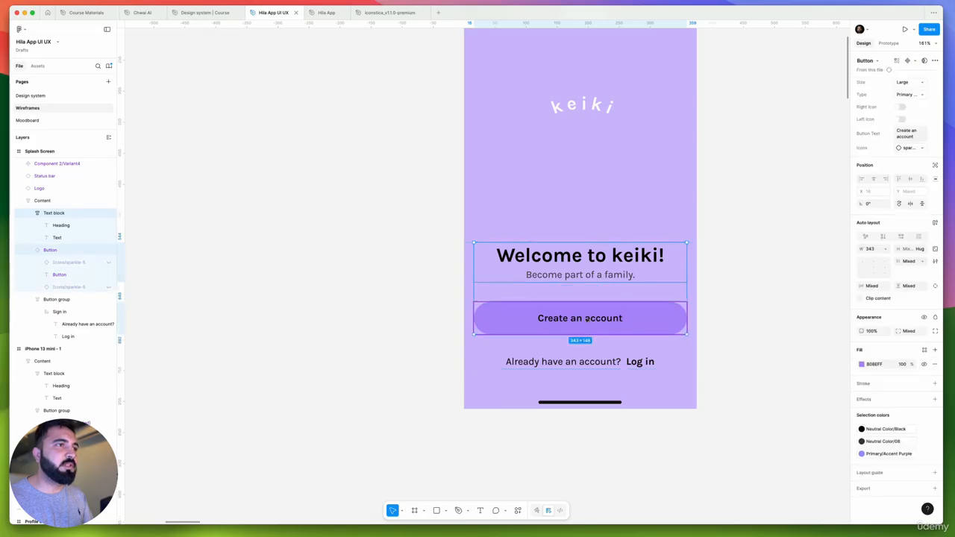
{"action": "key", "text": "shift+a"}
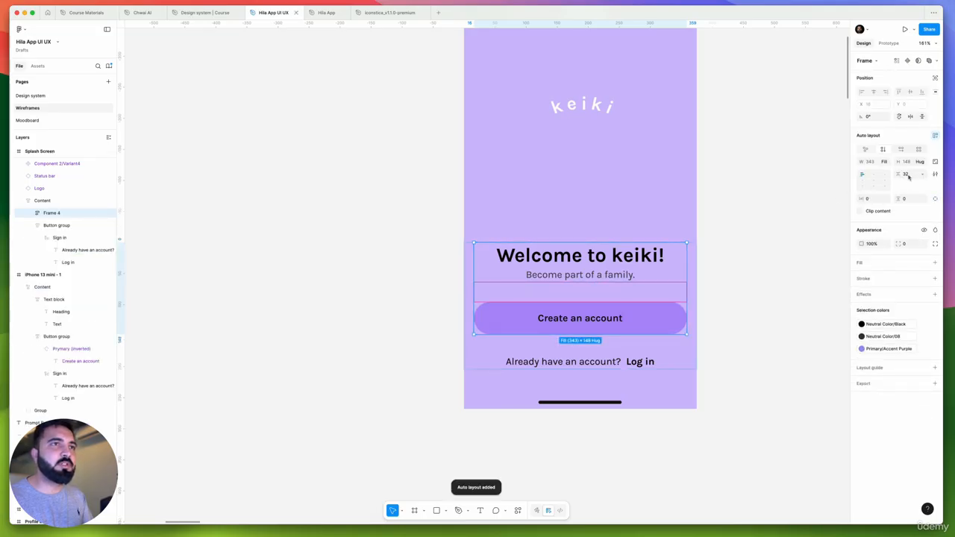
{"action": "left_click", "coordinate": [907, 177]}
{"action": "type", "text": "16"}
{"action": "key", "text": "Return"}
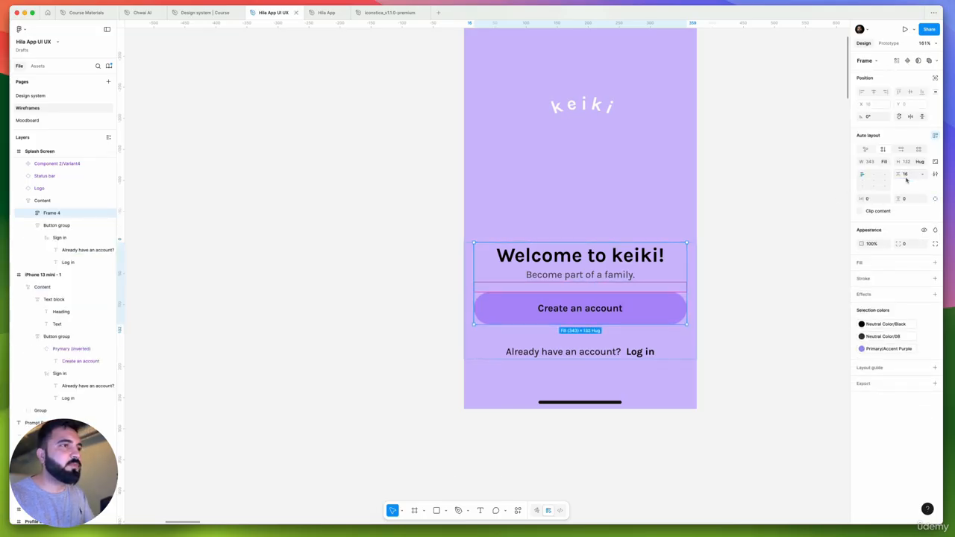
Increase the spacing above the "Already have an account?" line to 48 and move the welcome content block down to Y 565
{"action": "left_click", "coordinate": [729, 323]}
{"action": "left_click", "coordinate": [581, 334]}
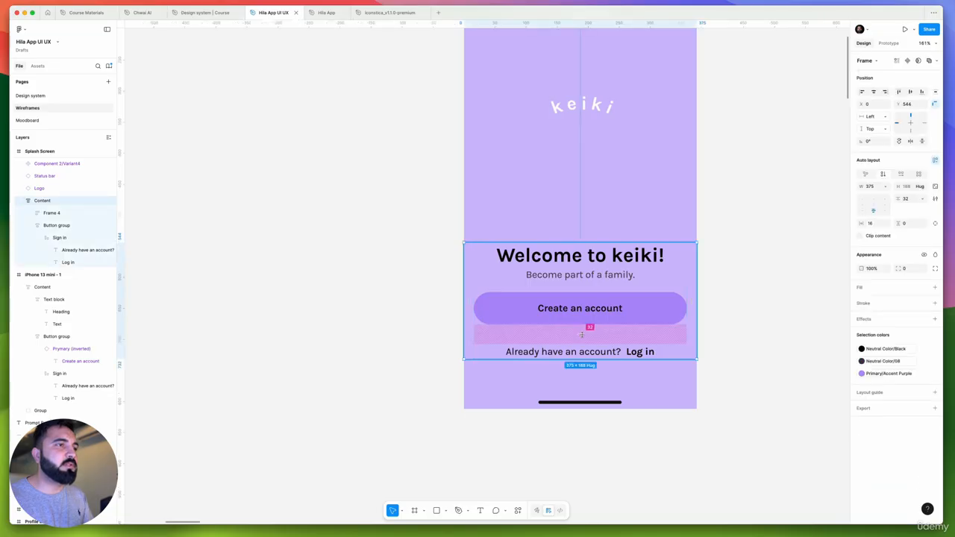
{"action": "left_click_drag", "start_coordinate": [581, 334], "coordinate": [585, 341]}
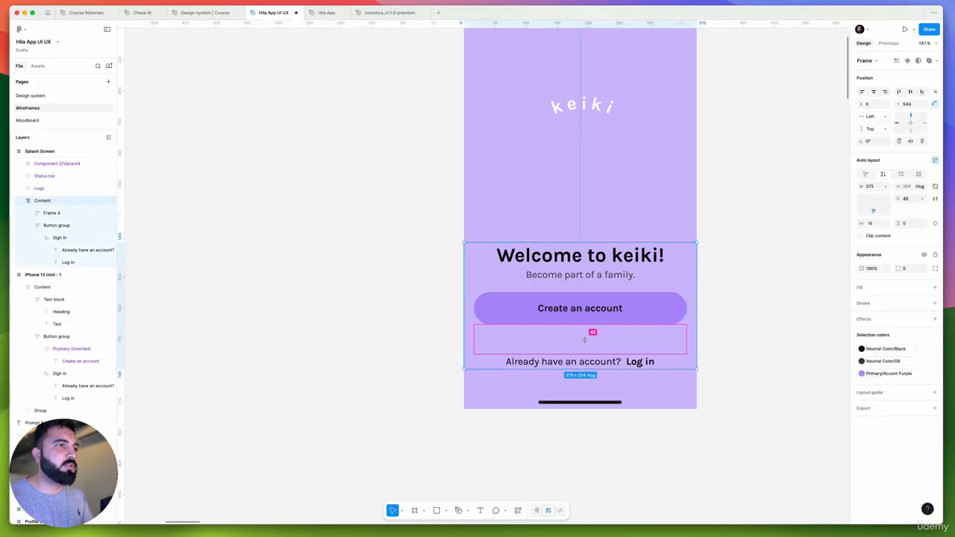
{"action": "left_click", "coordinate": [723, 315]}
{"action": "left_click_drag", "start_coordinate": [615, 287], "coordinate": [641, 315]}
{"action": "left_click", "coordinate": [775, 290]}
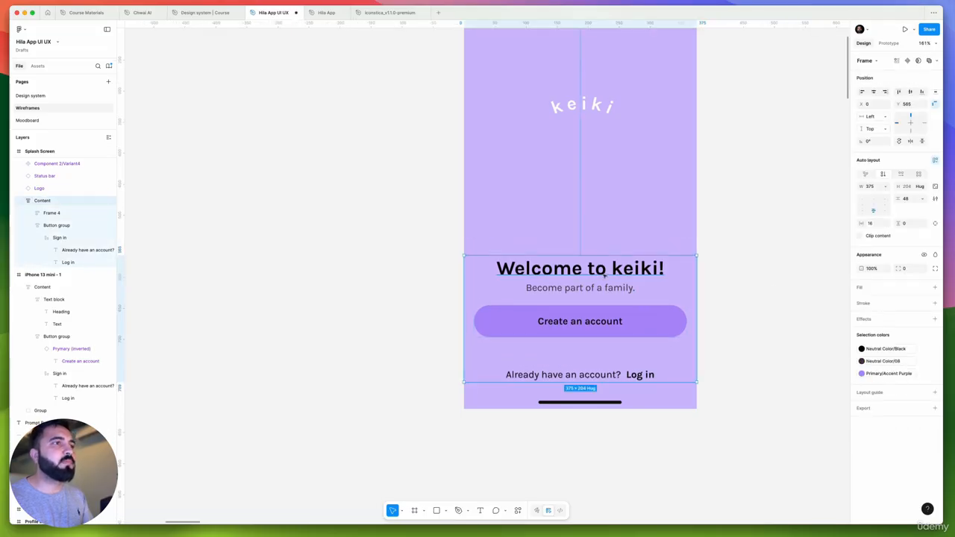
Duplicate the white "We're happy you're here!" Splash Screen beside the purple one and rename the copy "1 Onboarding Screen"
{"action": "scroll", "coordinate": [605, 275], "scroll_direction": "down", "scroll_amount": 5}
{"action": "left_click", "coordinate": [694, 258]}
{"action": "left_click_drag", "start_coordinate": [665, 265], "coordinate": [429, 244]}
{"action": "scroll", "coordinate": [430, 243], "scroll_direction": "down", "scroll_amount": 4}
{"action": "left_click_drag", "start_coordinate": [462, 285], "coordinate": [405, 273]}
{"action": "left_click", "coordinate": [451, 336]}
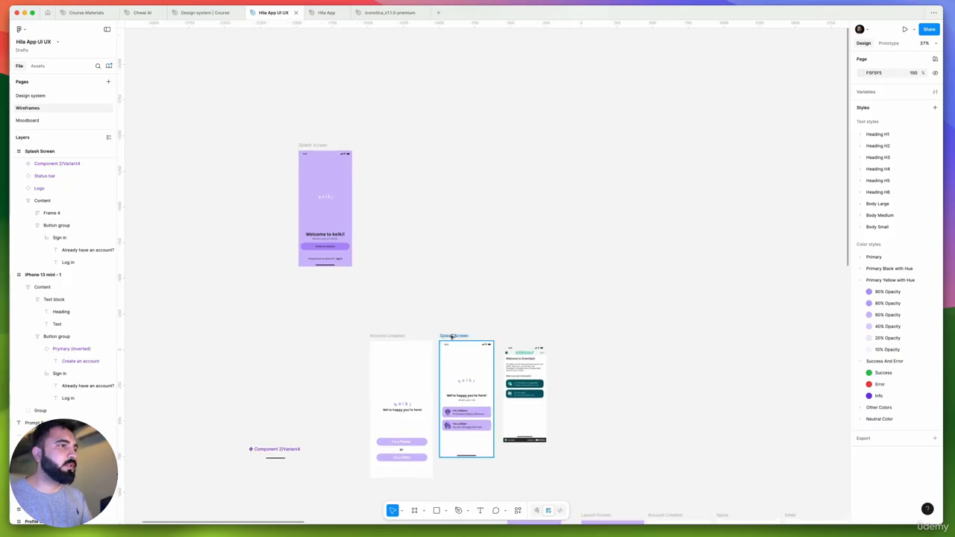
{"action": "left_click_drag", "start_coordinate": [452, 337], "coordinate": [377, 148]}
{"action": "scroll", "coordinate": [382, 151], "scroll_direction": "up", "scroll_amount": 5}
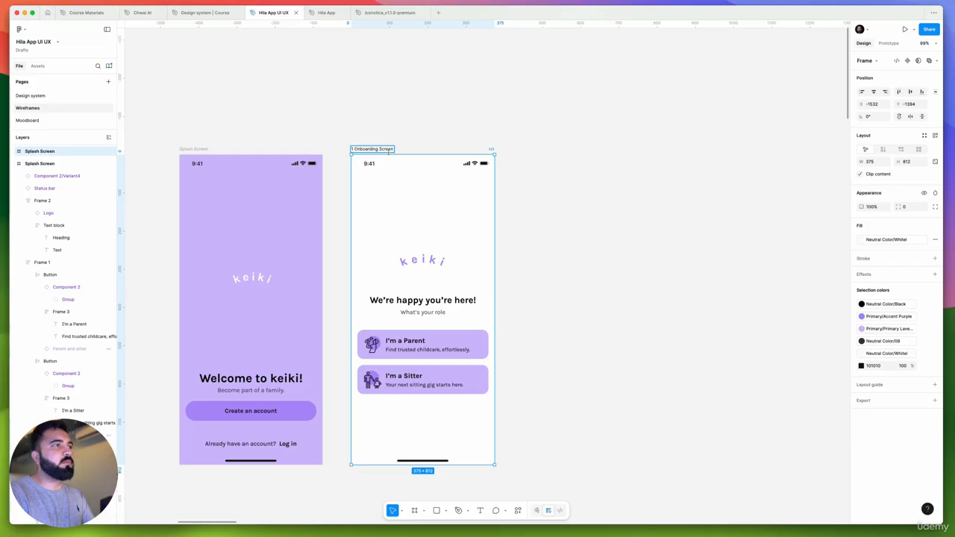
{"action": "scroll", "coordinate": [537, 313], "scroll_direction": "down", "scroll_amount": 5}
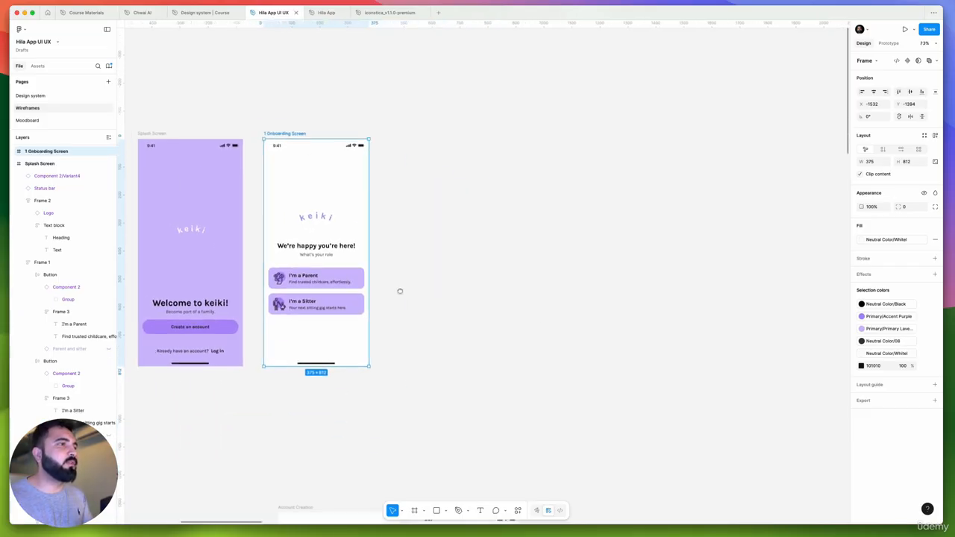
Look over the remaining account creation, sign-in, address and children info wireframes
{"action": "scroll", "coordinate": [333, 284], "scroll_direction": "down", "scroll_amount": 3}
{"action": "scroll", "coordinate": [321, 283], "scroll_direction": "up", "scroll_amount": 6}
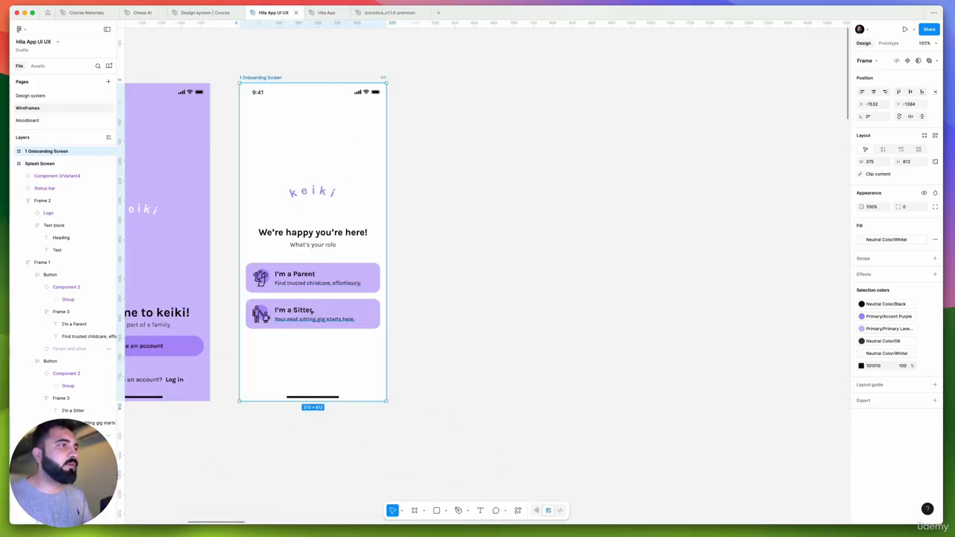
{"action": "scroll", "coordinate": [312, 312], "scroll_direction": "down", "scroll_amount": 10}
{"action": "scroll", "coordinate": [420, 256], "scroll_direction": "down", "scroll_amount": 5}
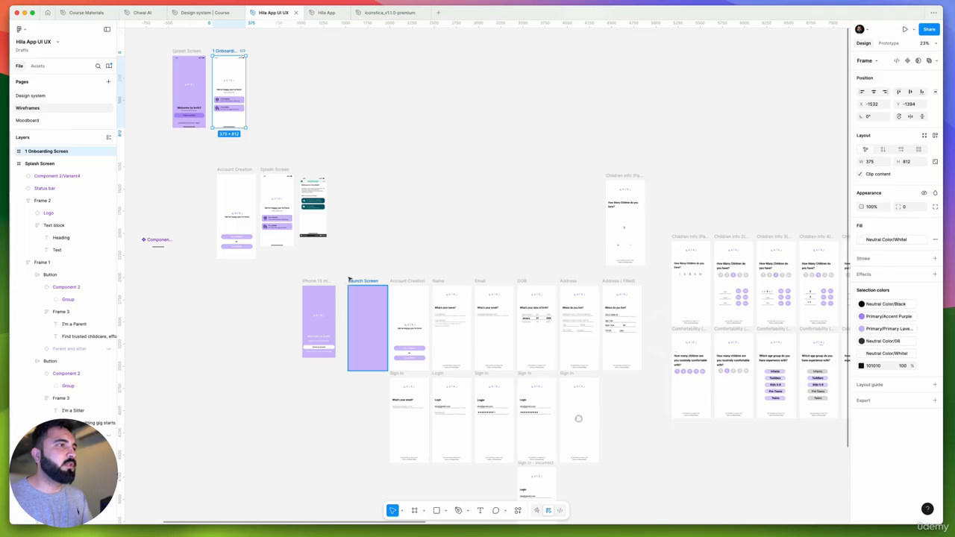
{"action": "left_click_drag", "start_coordinate": [343, 270], "coordinate": [645, 361]}
{"action": "scroll", "coordinate": [661, 279], "scroll_direction": "up", "scroll_amount": 5}
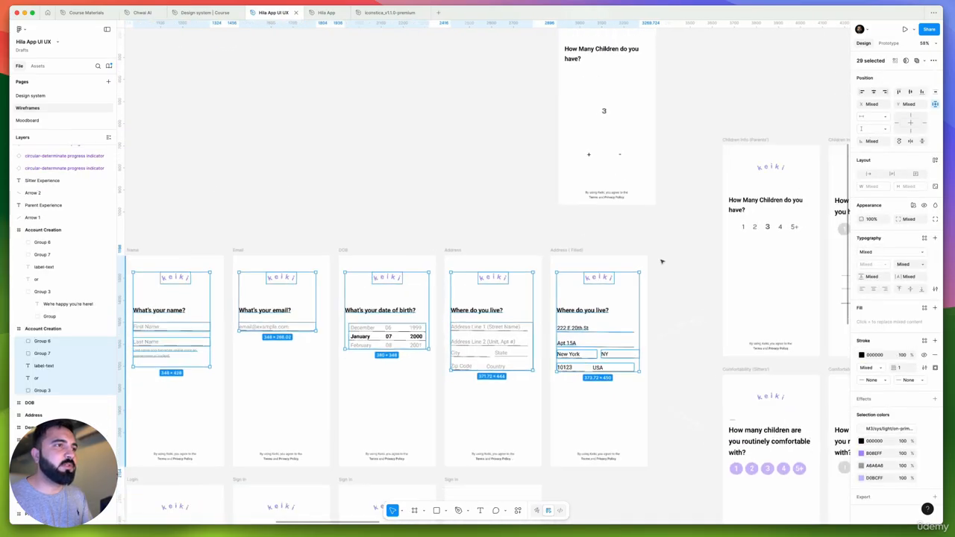
{"action": "scroll", "coordinate": [661, 261], "scroll_direction": "down", "scroll_amount": 3}
{"action": "left_click_drag", "start_coordinate": [661, 249], "coordinate": [263, 403]}
{"action": "scroll", "coordinate": [499, 331], "scroll_direction": "down", "scroll_amount": 4}
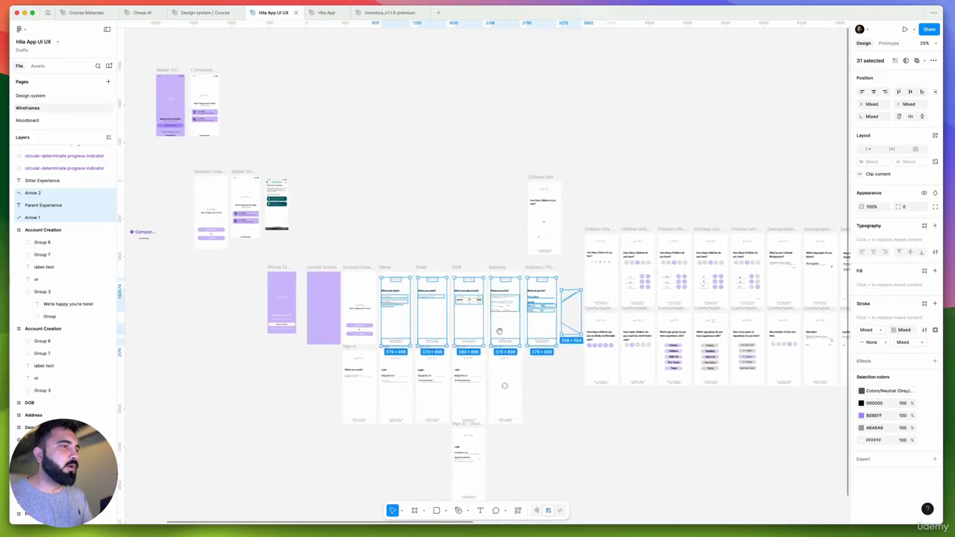
{"action": "scroll", "coordinate": [499, 332], "scroll_direction": "down", "scroll_amount": 2}
{"action": "scroll", "coordinate": [499, 331], "scroll_direction": "left", "scroll_amount": 2}
{"action": "left_click_drag", "start_coordinate": [375, 203], "coordinate": [486, 398]}
{"action": "scroll", "coordinate": [546, 282], "scroll_direction": "up", "scroll_amount": 5}
{"action": "scroll", "coordinate": [542, 232], "scroll_direction": "down", "scroll_amount": 3}
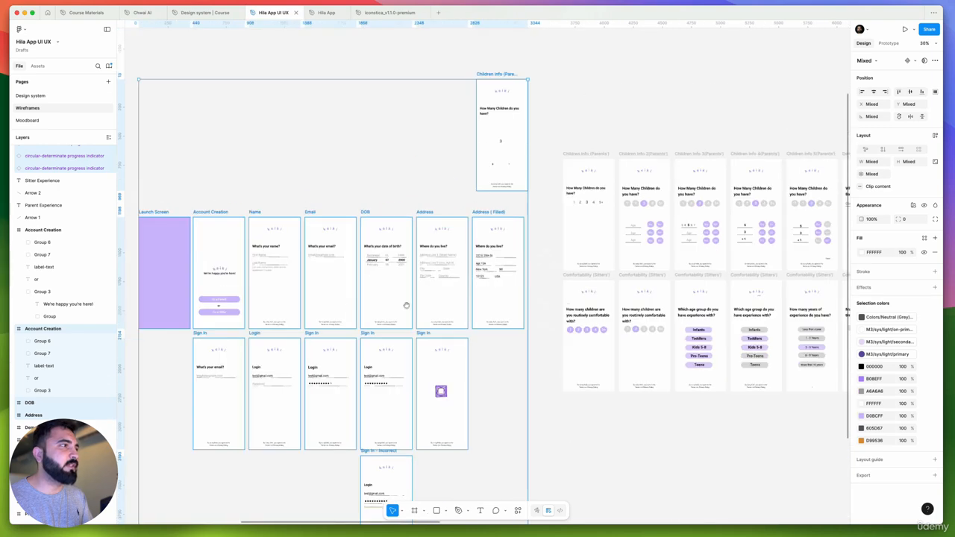
{"action": "scroll", "coordinate": [406, 305], "scroll_direction": "left", "scroll_amount": 2}
{"action": "scroll", "coordinate": [447, 302], "scroll_direction": "right", "scroll_amount": 3}
{"action": "scroll", "coordinate": [500, 300], "scroll_direction": "up", "scroll_amount": 5}
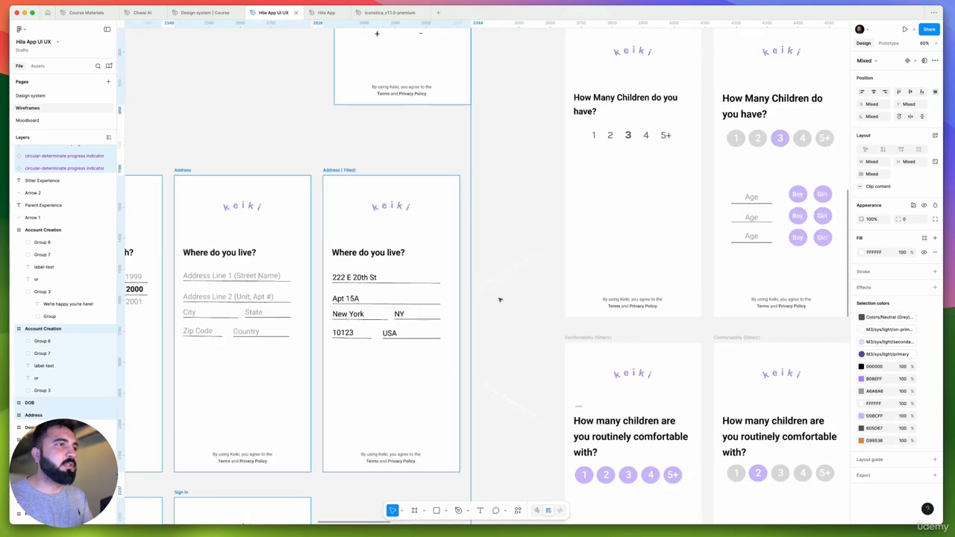
Set the fill of the white Parent Experience and Sitter Experience labels, selected together with their arrows, to black (000000)
{"action": "left_click_drag", "start_coordinate": [484, 309], "coordinate": [776, 129]}
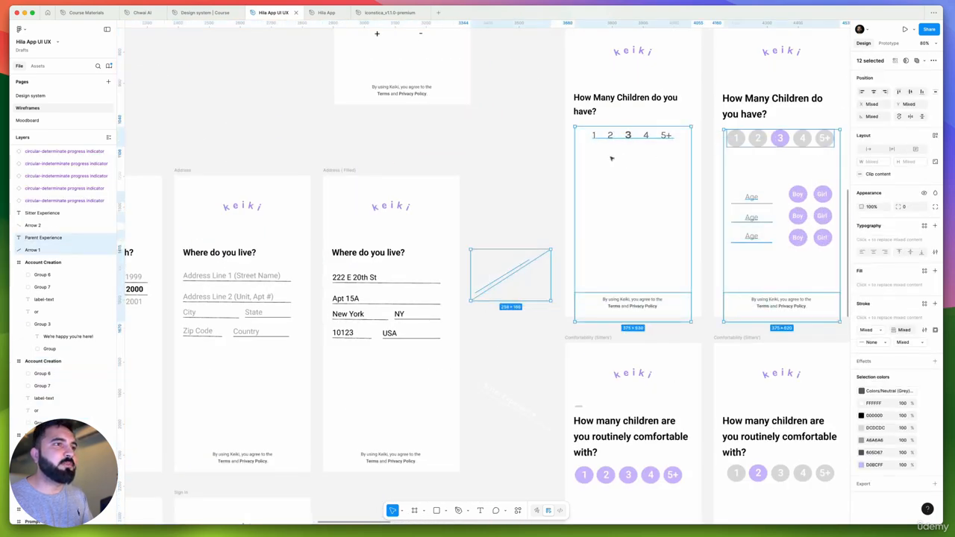
{"action": "scroll", "coordinate": [612, 158], "scroll_direction": "down", "scroll_amount": 5}
{"action": "scroll", "coordinate": [548, 258], "scroll_direction": "up", "scroll_amount": 5}
{"action": "scroll", "coordinate": [595, 232], "scroll_direction": "up", "scroll_amount": 3}
{"action": "left_click", "coordinate": [673, 193]}
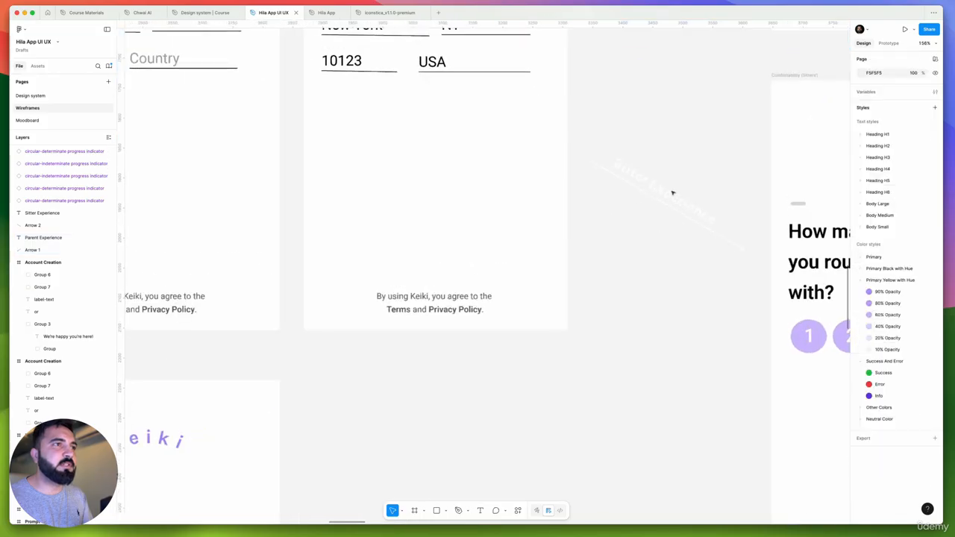
{"action": "left_click_drag", "start_coordinate": [594, 225], "coordinate": [714, 173]}
{"action": "scroll", "coordinate": [603, 182], "scroll_direction": "down", "scroll_amount": 5}
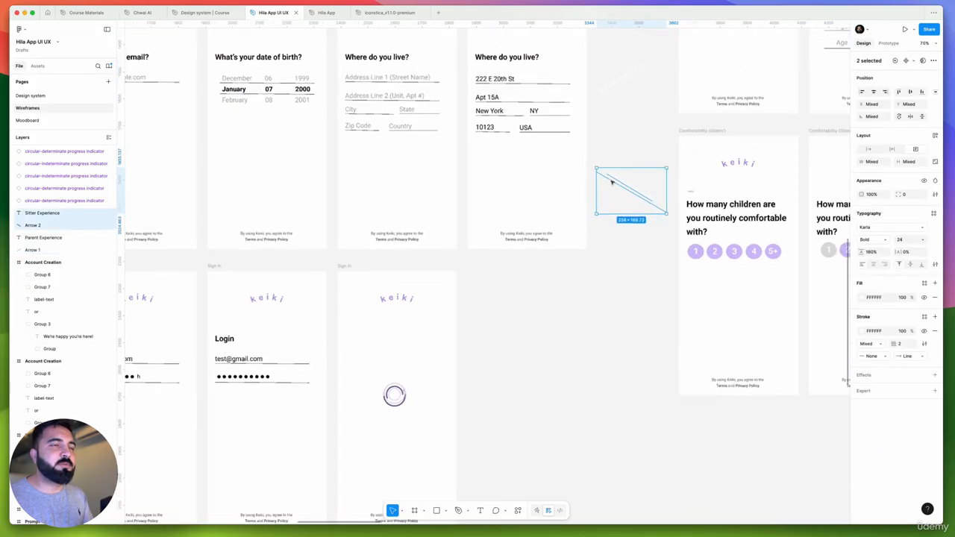
{"action": "scroll", "coordinate": [612, 182], "scroll_direction": "up", "scroll_amount": 2}
{"action": "left_click", "coordinate": [631, 87], "text": "shift"}
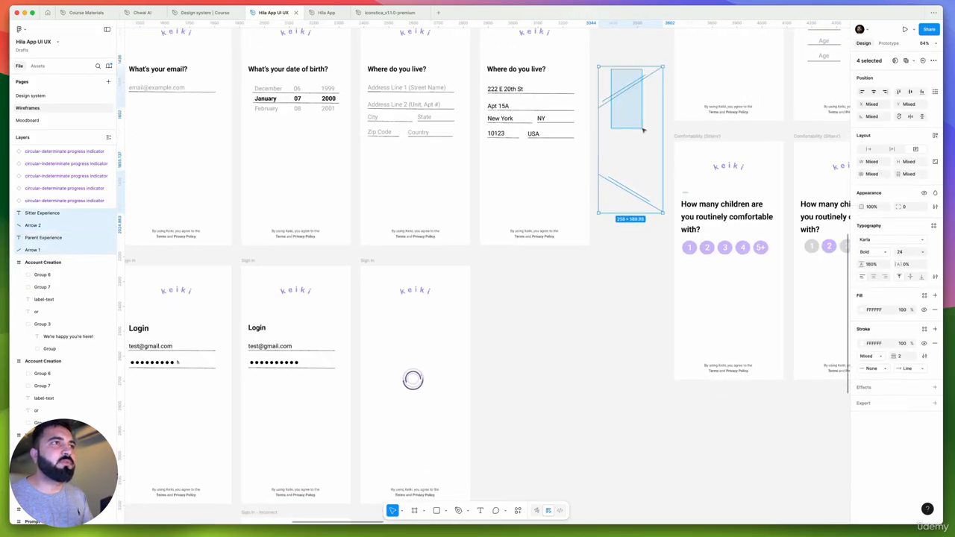
{"action": "left_click", "coordinate": [864, 343]}
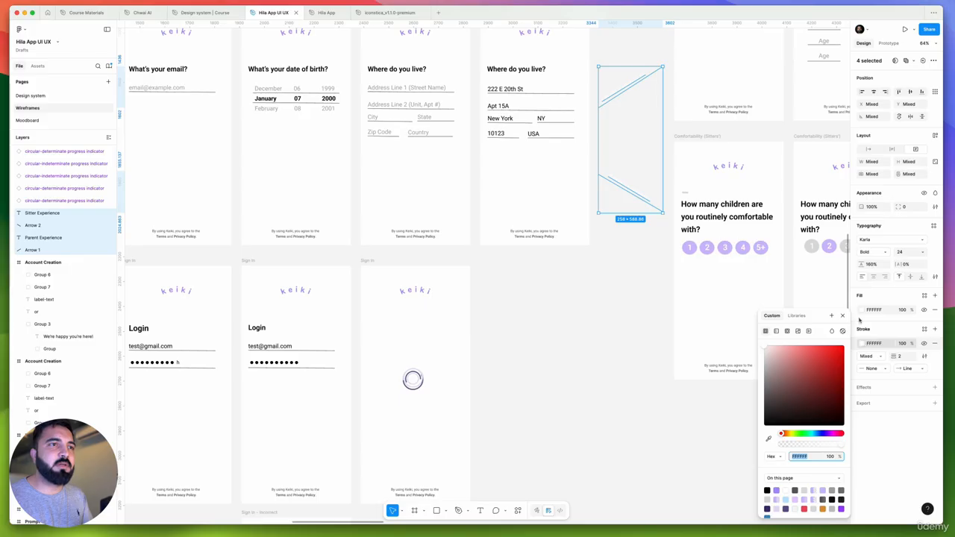
{"action": "left_click", "coordinate": [862, 311]}
{"action": "type", "text": "000000"}
{"action": "key", "text": "Return"}
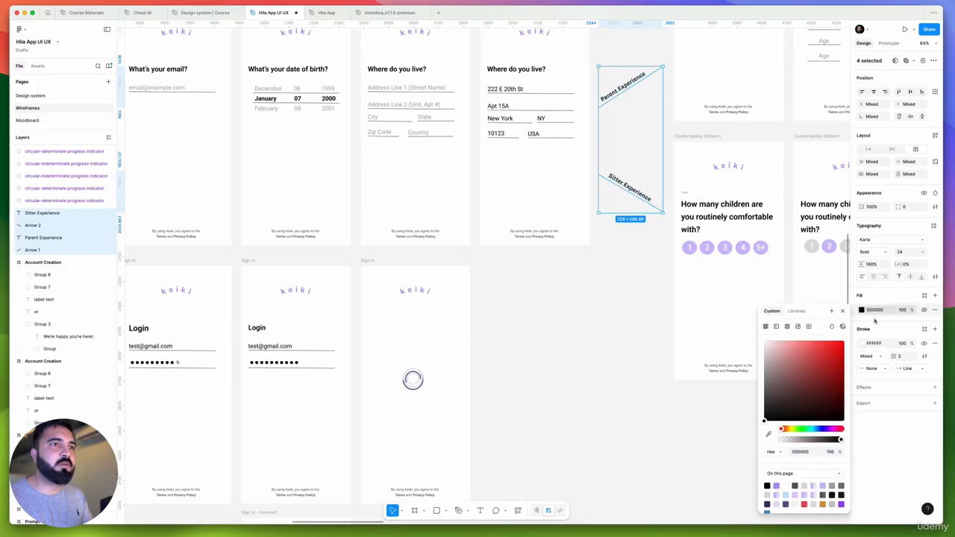
{"action": "key", "text": "Escape"}
{"action": "left_click", "coordinate": [800, 387]}
Delete the stray "How Many Children do you have?" screen that stands alone above the Address wireframes
{"action": "scroll", "coordinate": [659, 271], "scroll_direction": "down", "scroll_amount": 6}
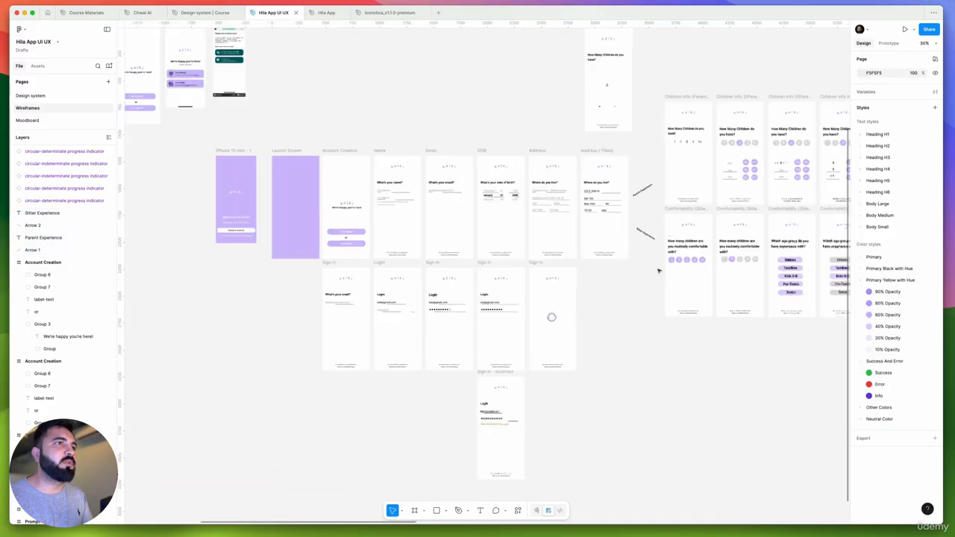
{"action": "left_click_drag", "start_coordinate": [597, 253], "coordinate": [699, 357]}
{"action": "scroll", "coordinate": [735, 297], "scroll_direction": "up", "scroll_amount": 4}
{"action": "scroll", "coordinate": [731, 288], "scroll_direction": "down", "scroll_amount": 4}
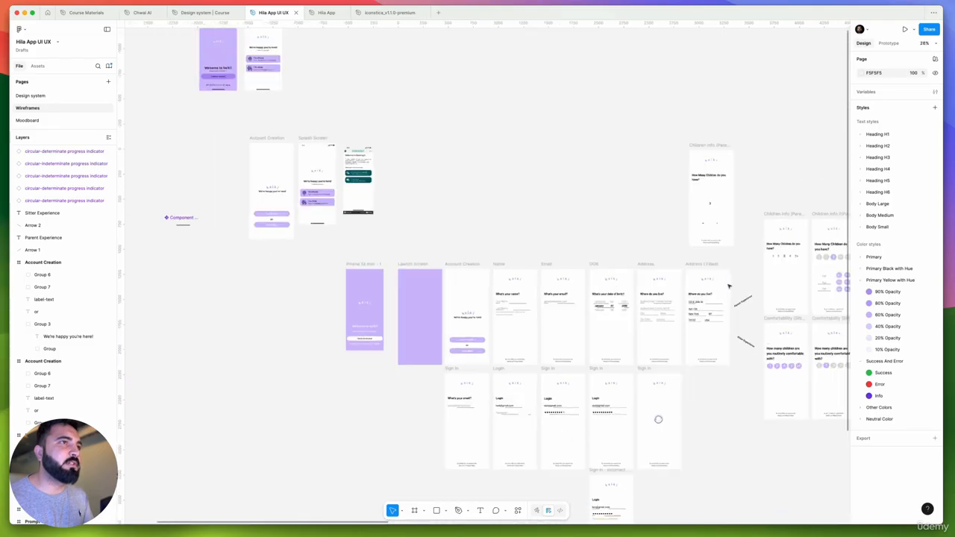
{"action": "left_click_drag", "start_coordinate": [592, 267], "coordinate": [603, 329]}
{"action": "left_click", "coordinate": [711, 209]}
{"action": "key", "text": "Delete"}
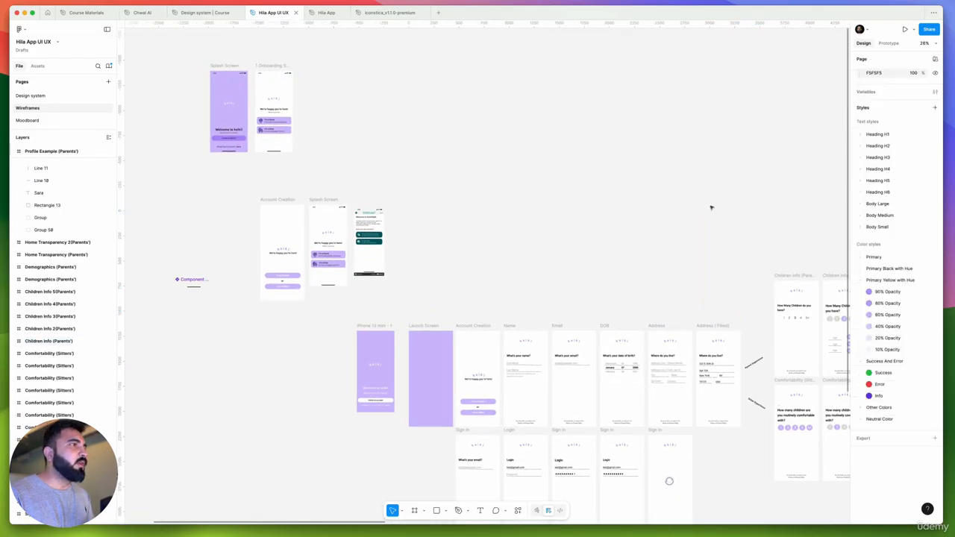
Move the logo, heading block and both role buttons down together on the 1 Onboarding Screen
{"action": "left_click_drag", "start_coordinate": [434, 235], "coordinate": [557, 327]}
{"action": "scroll", "coordinate": [396, 208], "scroll_direction": "up", "scroll_amount": 6}
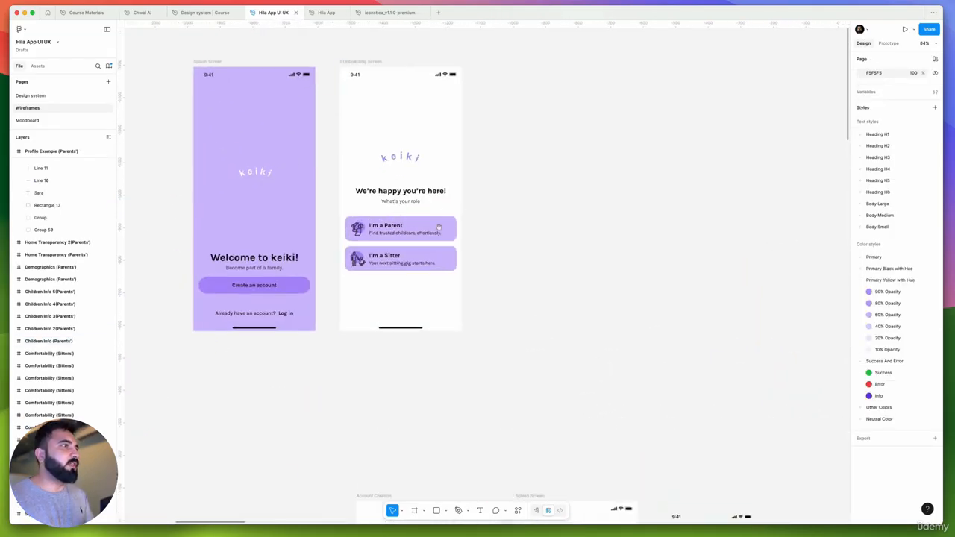
{"action": "left_click_drag", "start_coordinate": [439, 232], "coordinate": [546, 235]}
{"action": "scroll", "coordinate": [546, 235], "scroll_direction": "up", "scroll_amount": 5}
{"action": "scroll", "coordinate": [484, 295], "scroll_direction": "up", "scroll_amount": 2}
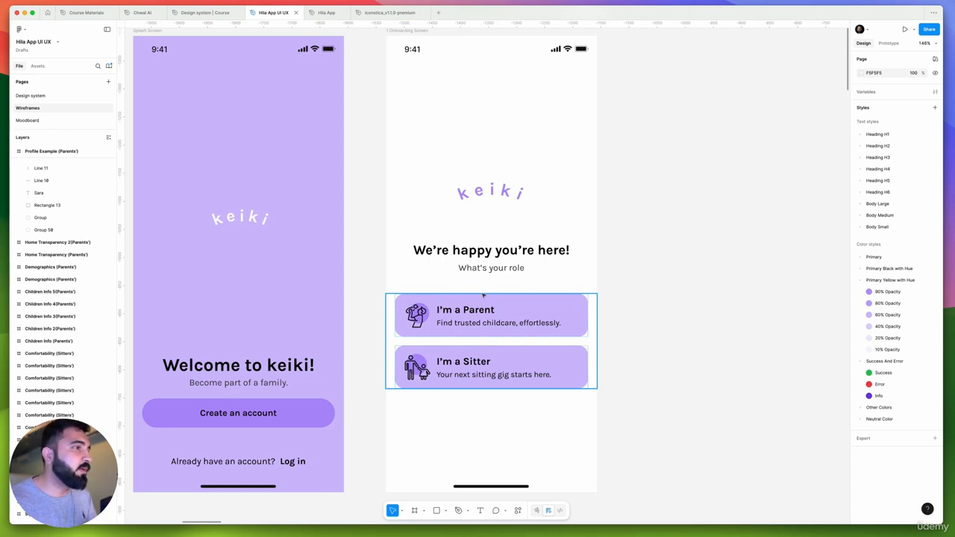
{"action": "key", "text": "Escape"}
{"action": "scroll", "coordinate": [483, 296], "scroll_direction": "down", "scroll_amount": 5}
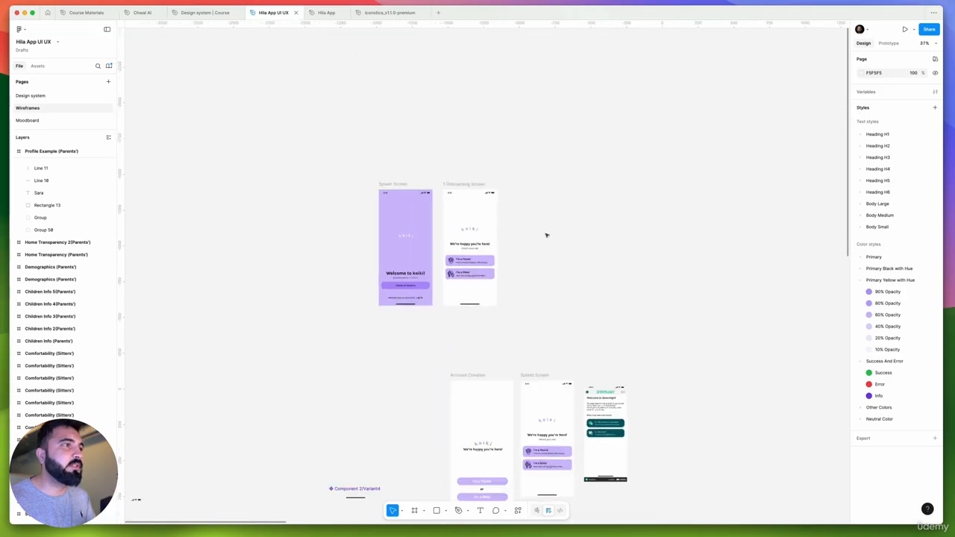
{"action": "scroll", "coordinate": [534, 274], "scroll_direction": "left", "scroll_amount": 2}
{"action": "scroll", "coordinate": [533, 274], "scroll_direction": "up", "scroll_amount": 8}
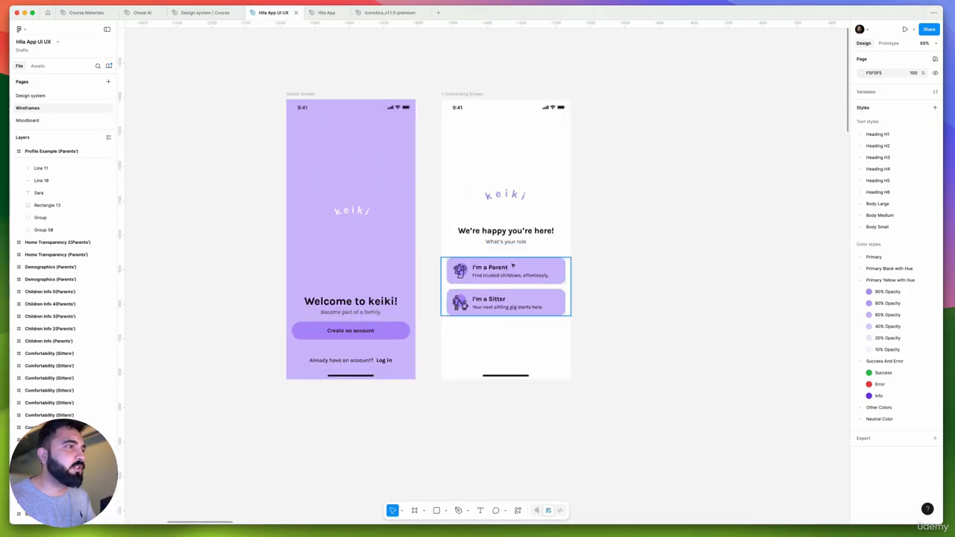
{"action": "left_click", "coordinate": [526, 282]}
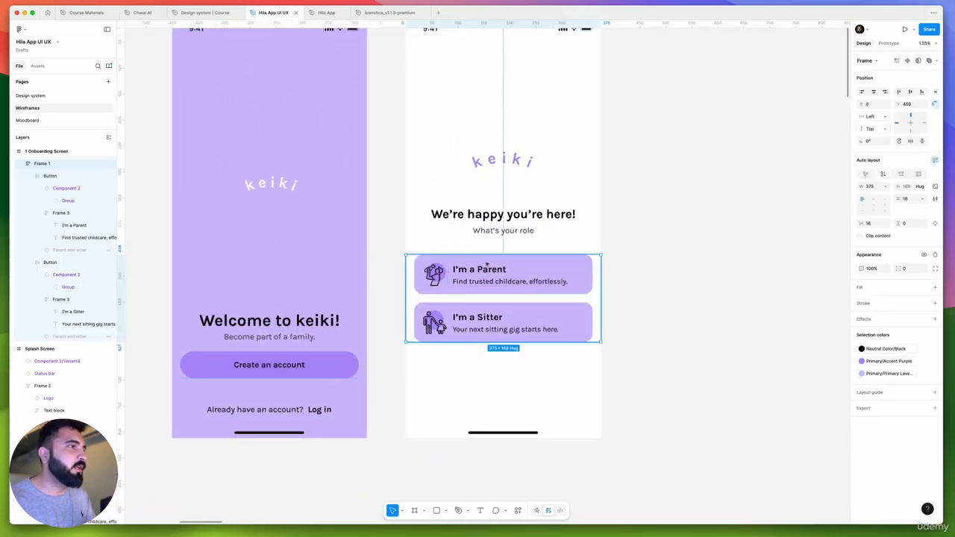
{"action": "left_click", "coordinate": [497, 234], "text": "shift"}
{"action": "left_click_drag", "start_coordinate": [478, 278], "coordinate": [481, 317]}
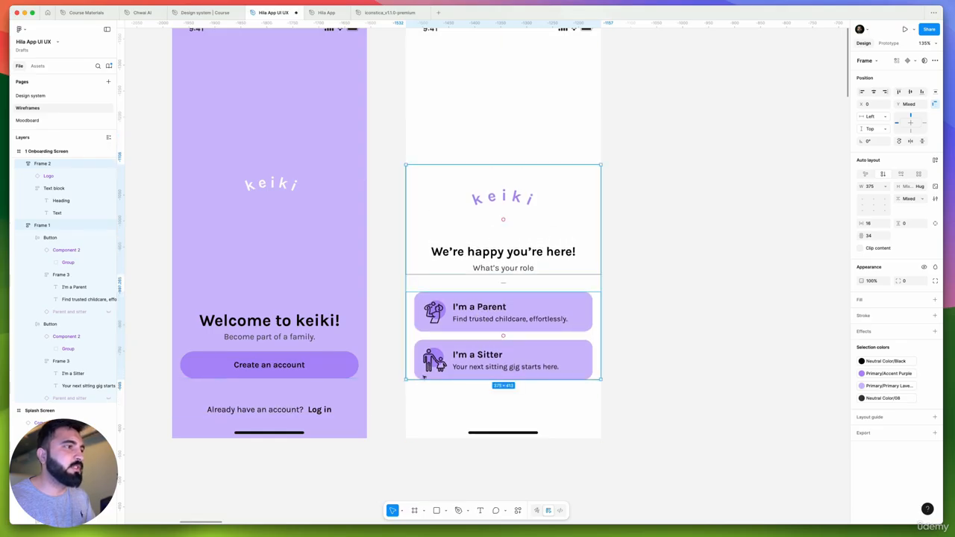
{"action": "scroll", "coordinate": [469, 442], "scroll_direction": "up", "scroll_amount": 2}
{"action": "scroll", "coordinate": [469, 442], "scroll_direction": "down", "scroll_amount": 2}
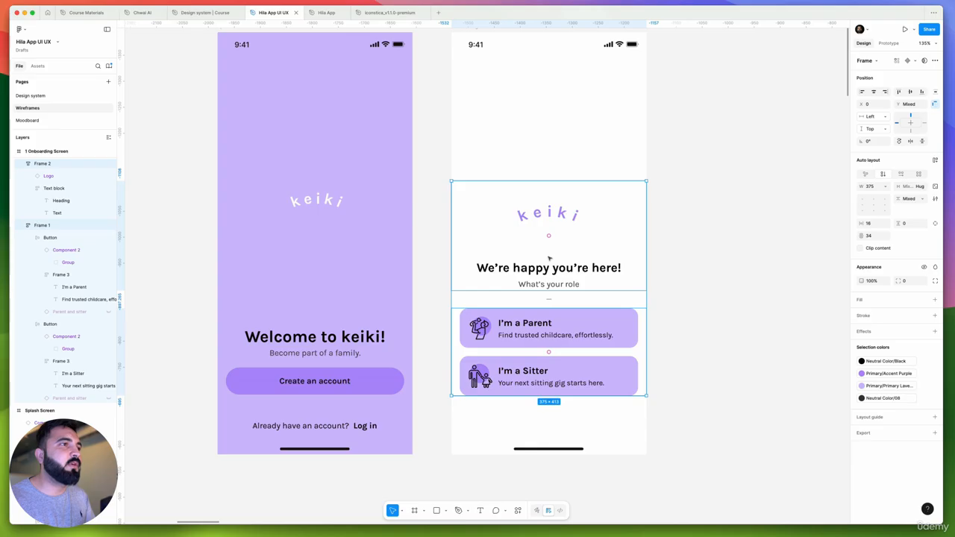
Move the logo and heading block back up and place a copy of the "We're happy you're here!" heading above the role buttons at Y 479
{"action": "double_click", "coordinate": [608, 278]}
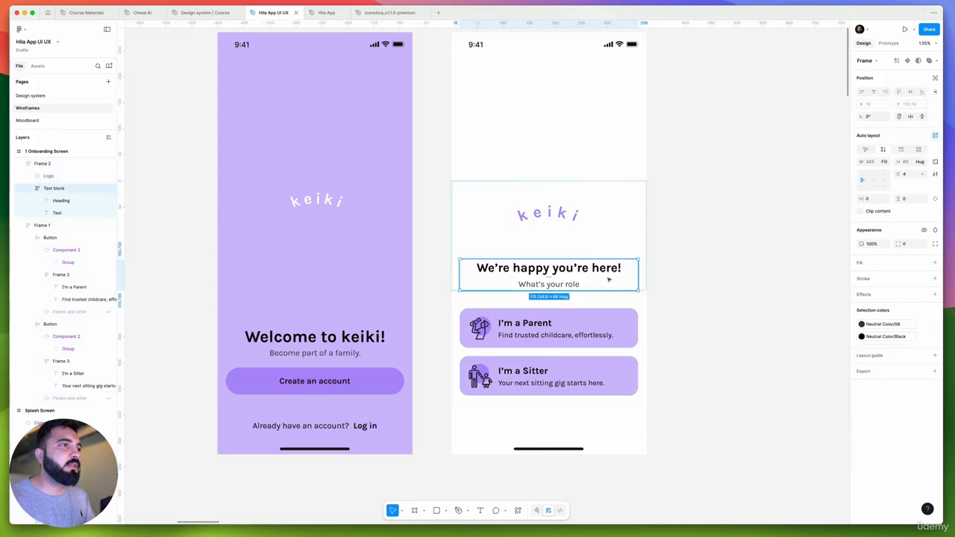
{"action": "left_click", "coordinate": [599, 228]}
{"action": "left_click_drag", "start_coordinate": [589, 215], "coordinate": [582, 153]}
{"action": "scroll", "coordinate": [588, 209], "scroll_direction": "up", "scroll_amount": 2}
{"action": "left_click_drag", "start_coordinate": [588, 209], "coordinate": [558, 284]}
{"action": "scroll", "coordinate": [558, 214], "scroll_direction": "down", "scroll_amount": 5}
{"action": "left_click", "coordinate": [564, 207], "text": "super"}
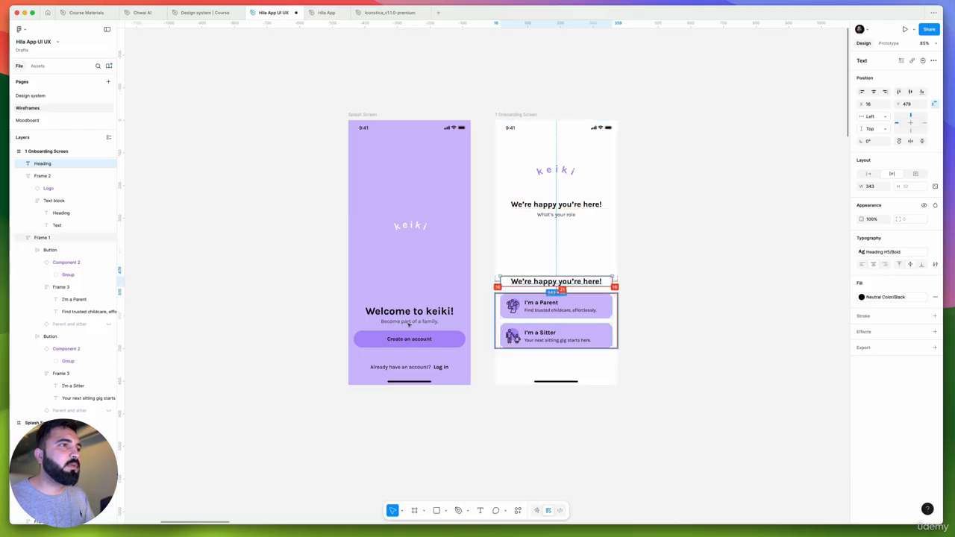
Switch to Google Gemini and ask "can you give me title and subtext as well for both the buttons above"
{"action": "key", "text": "super+Tab"}
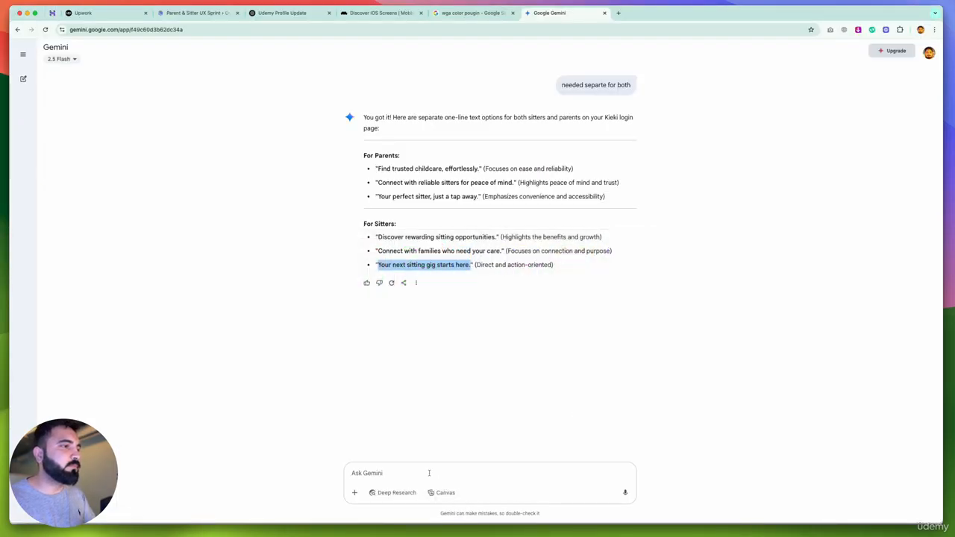
{"action": "left_click", "coordinate": [429, 472]}
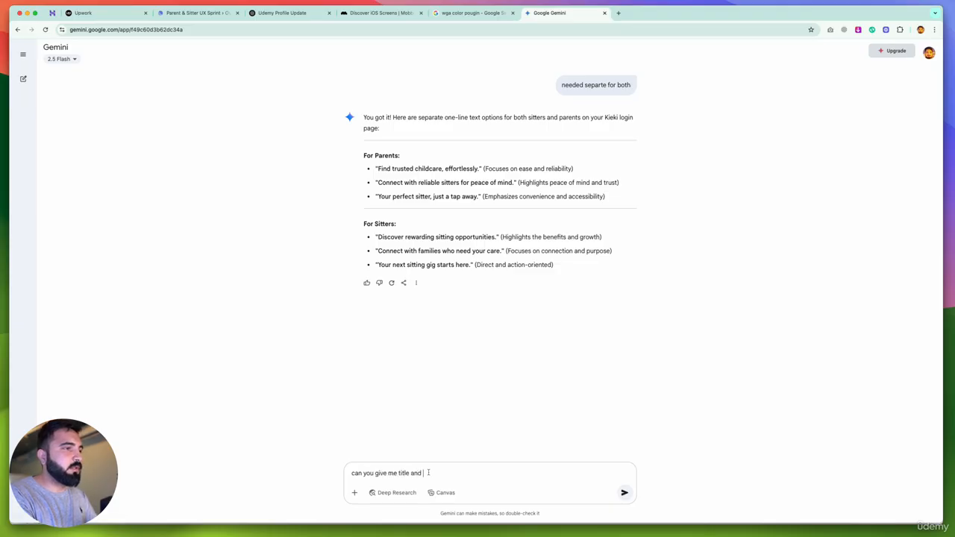
{"action": "type", "text": "stu"}
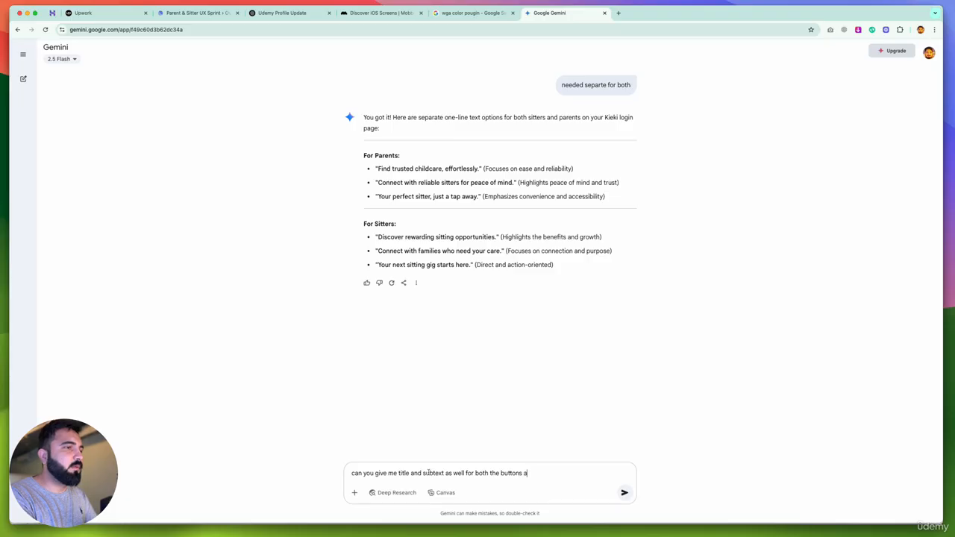
{"action": "key", "text": "BackSpace"}
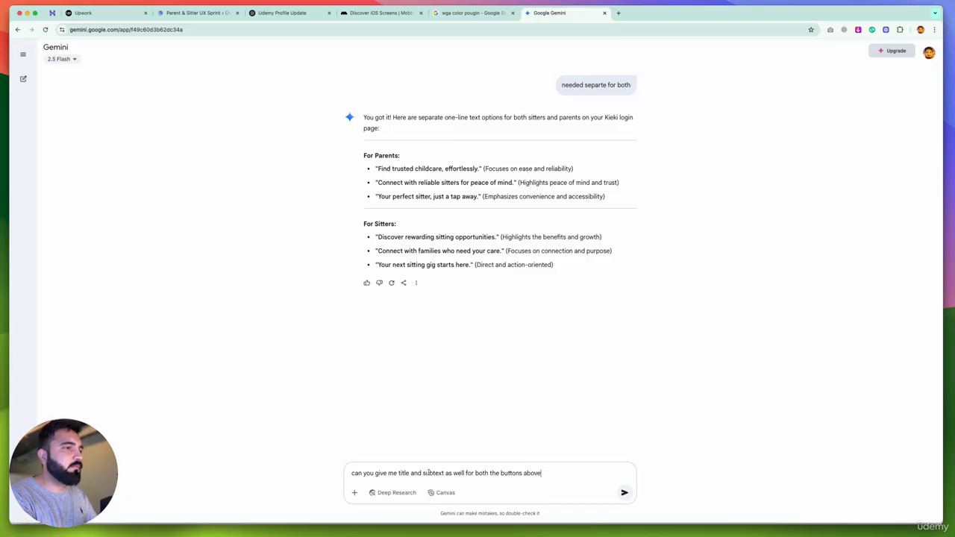
{"action": "type", "text": "ove"}
{"action": "key", "text": "Return"}
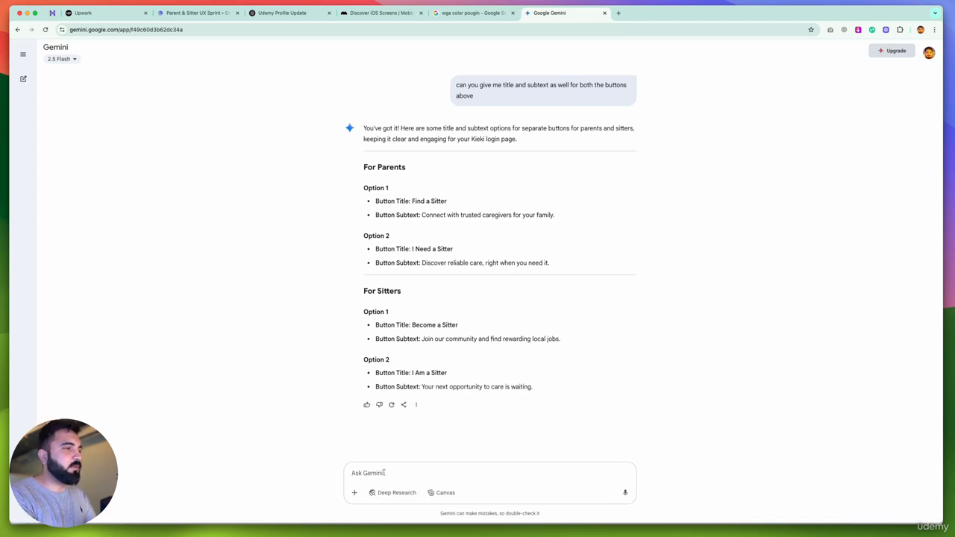
Follow up in the Gemini chat with "I mean for overall" to request one shared title and subtext
{"action": "type", "text": "I mean for ove"}
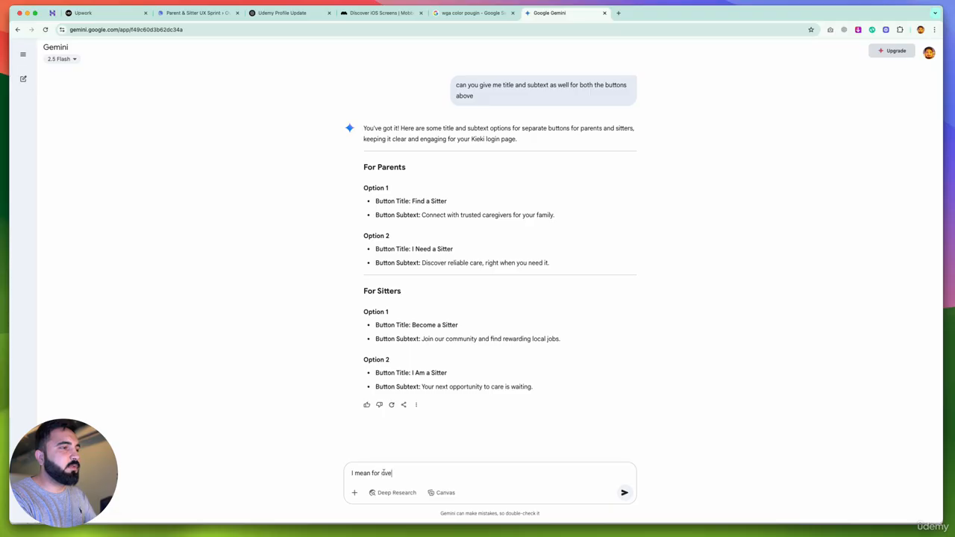
{"action": "type", "text": "rall"}
{"action": "key", "text": "Return"}
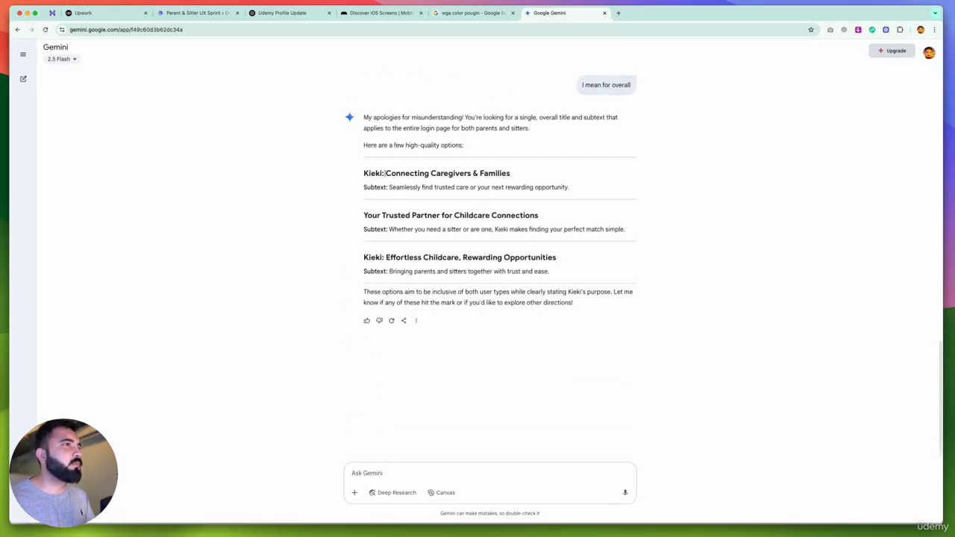
Copy Gemini's title "Effortless Childcare, Rewarding Opportunities" and, back in Figma, paste it over the duplicated heading above the role buttons
{"action": "left_click_drag", "start_coordinate": [385, 173], "coordinate": [516, 173]}
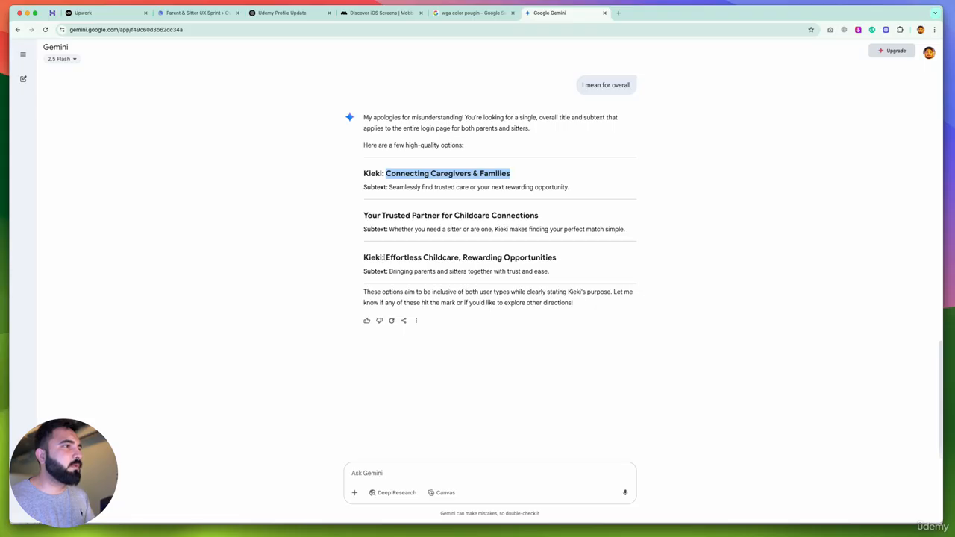
{"action": "left_click_drag", "start_coordinate": [386, 257], "coordinate": [573, 259]}
{"action": "key", "text": "super+c"}
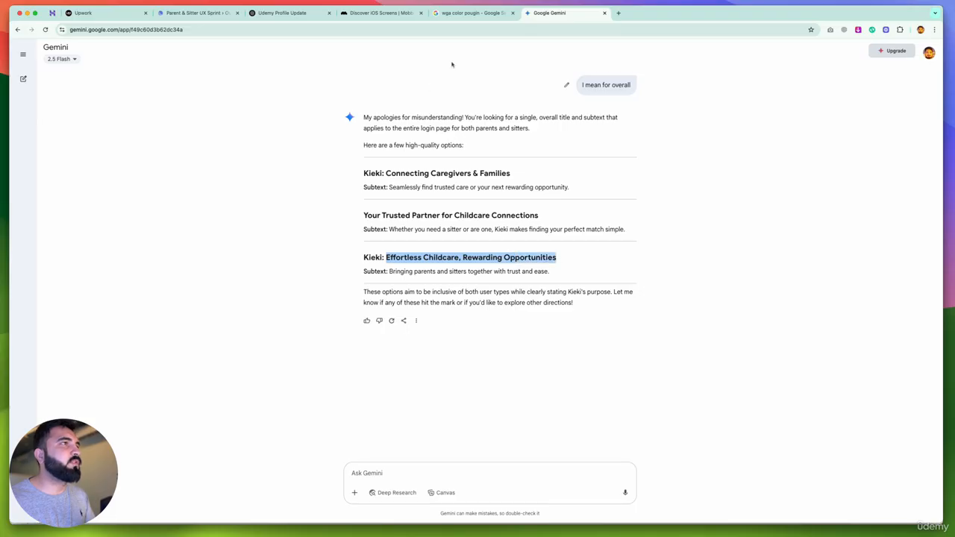
{"action": "key", "text": "super+Tab"}
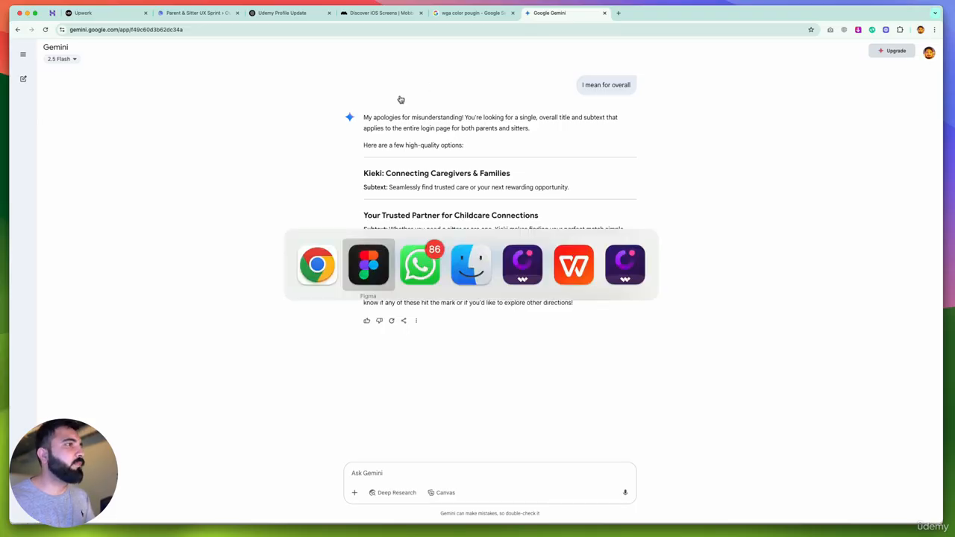
{"action": "scroll", "coordinate": [528, 263], "scroll_direction": "up", "scroll_amount": 5}
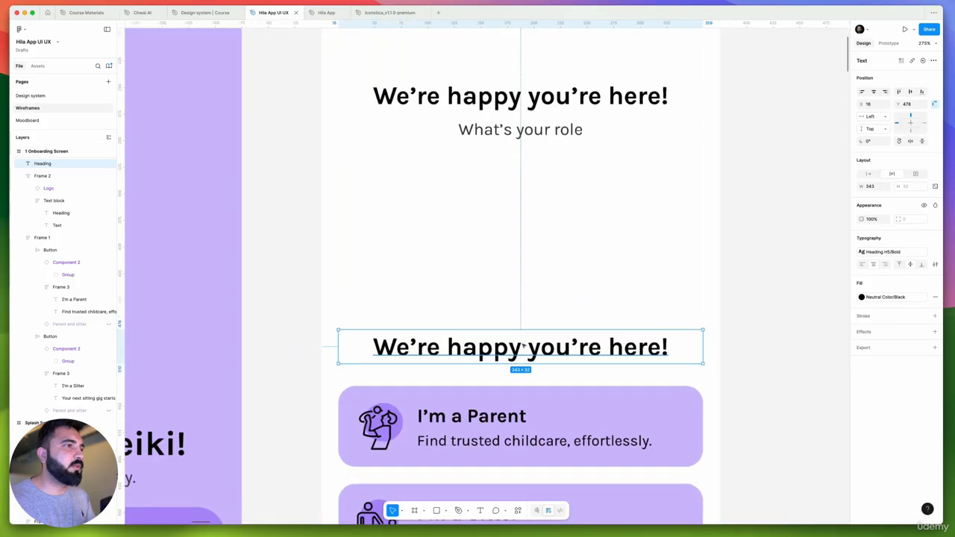
{"action": "double_click", "coordinate": [524, 345]}
{"action": "key", "text": "super+v"}
{"action": "scroll", "coordinate": [524, 345], "scroll_direction": "down", "scroll_amount": 2}
Left-align the "Effortless Childcare, Rewarding Opportunities" heading and move it up to Y 430
{"action": "key", "text": "super+a"}
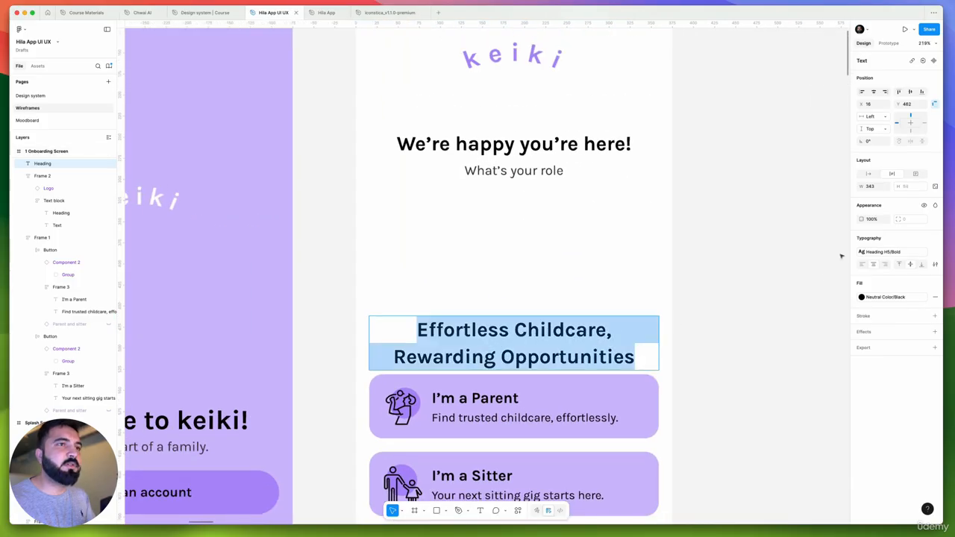
{"action": "left_click", "coordinate": [864, 264]}
{"action": "key", "text": "Escape"}
{"action": "key", "text": "shift+Up"}
{"action": "key", "text": "shift+Up"}
{"action": "key", "text": "Up"}
{"action": "key", "text": "Up"}
{"action": "key", "text": "Up"}
{"action": "key", "text": "Up"}
{"action": "key", "text": "Up"}
{"action": "key", "text": "Up"}
{"action": "key", "text": "Up"}
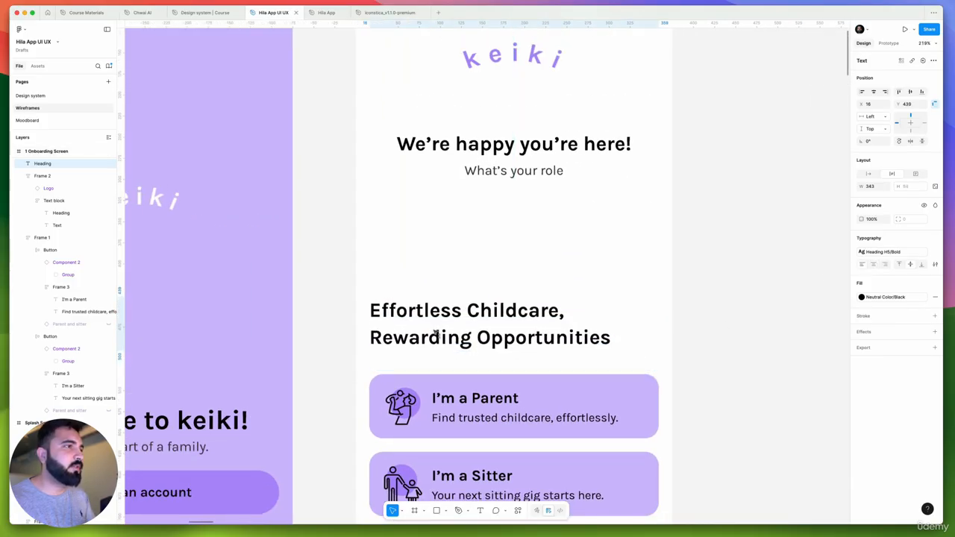
{"action": "key", "text": "Up"}
{"action": "key", "text": "Up"}
{"action": "key", "text": "Up"}
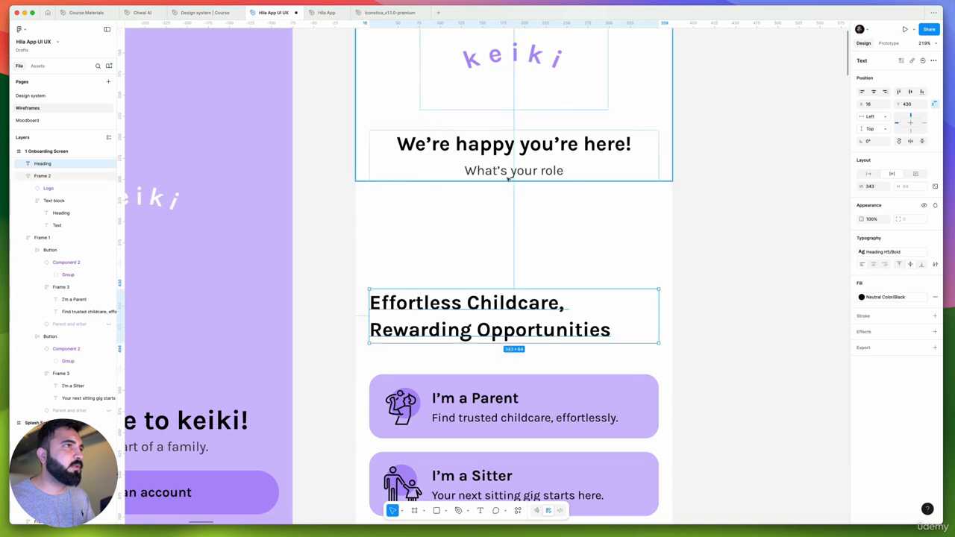
Place a left-aligned copy of "What's your role" under the new heading and move the heading up to Y 418
{"action": "left_click", "coordinate": [513, 172]}
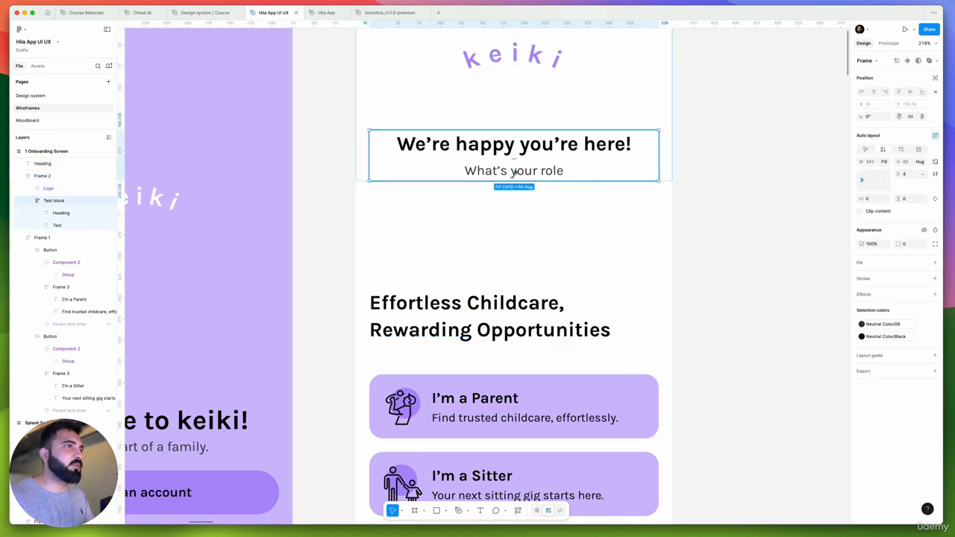
{"action": "left_click", "coordinate": [513, 171]}
{"action": "left_click_drag", "start_coordinate": [513, 172], "coordinate": [410, 360]}
{"action": "left_click", "coordinate": [864, 265]}
{"action": "scroll", "coordinate": [326, 361], "scroll_direction": "up", "scroll_amount": 2}
{"action": "left_click", "coordinate": [414, 326], "text": "shift"}
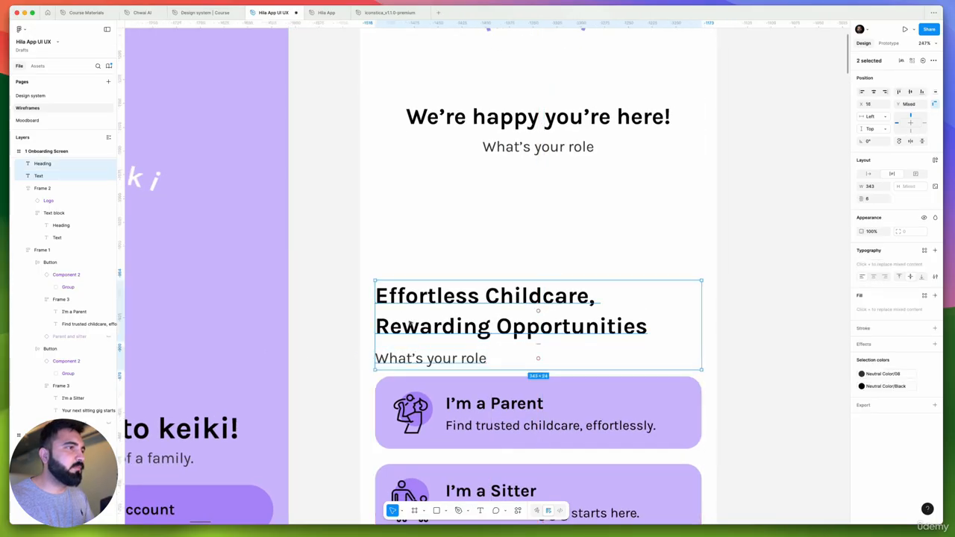
{"action": "mouse_move", "coordinate": [413, 326]}
{"action": "left_mouse_down"}
{"action": "mouse_move", "coordinate": [418, 316]}
{"action": "mouse_move", "coordinate": [410, 318]}
{"action": "left_mouse_up"}
{"action": "left_click", "coordinate": [445, 309]}
{"action": "scroll", "coordinate": [445, 309], "scroll_direction": "down", "scroll_amount": 5}
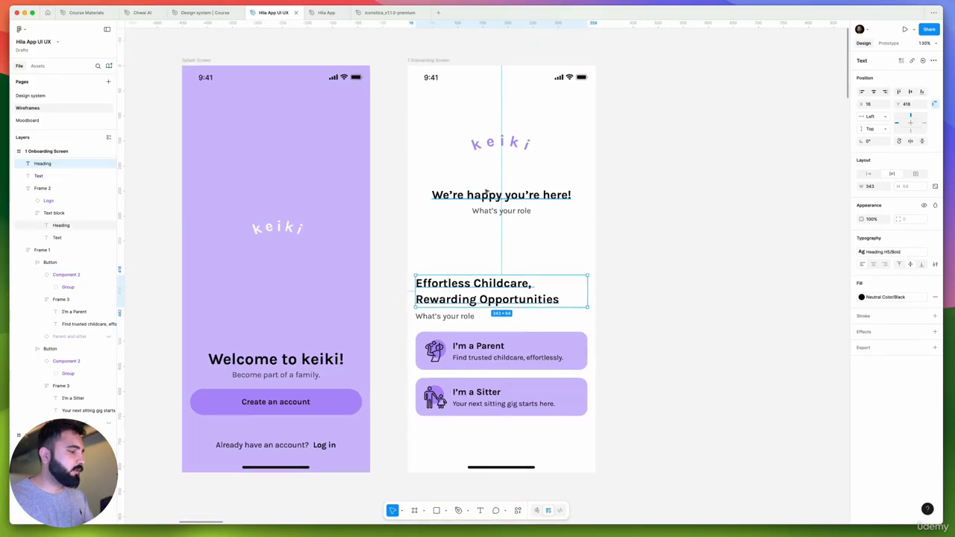
Replace the copied subtext with Gemini's "Bringing parents and sitters together with trust and ease." and move the heading up to Y 406
{"action": "key", "text": "super+Tab"}
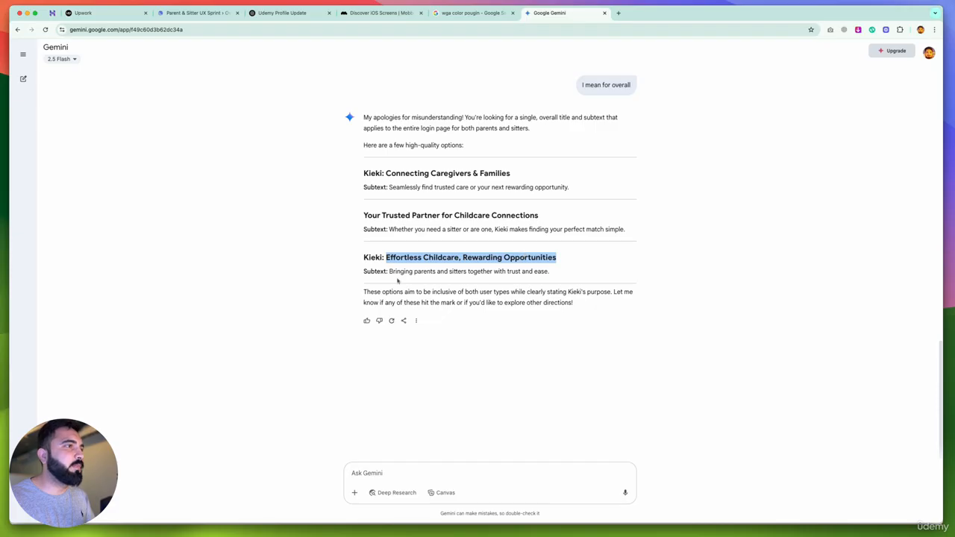
{"action": "left_click", "coordinate": [461, 273]}
{"action": "left_click_drag", "start_coordinate": [549, 272], "coordinate": [388, 272]}
{"action": "key", "text": "super+c"}
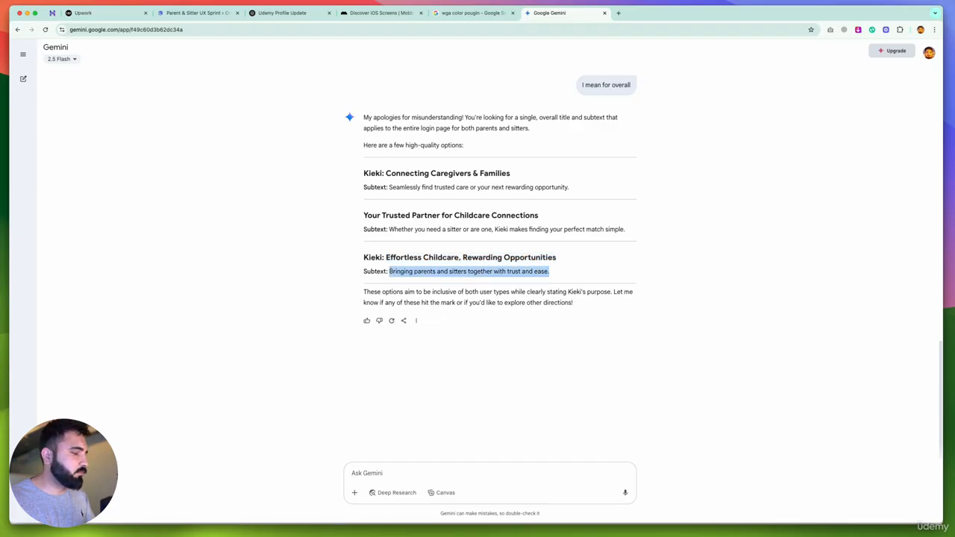
{"action": "key", "text": "super+Tab"}
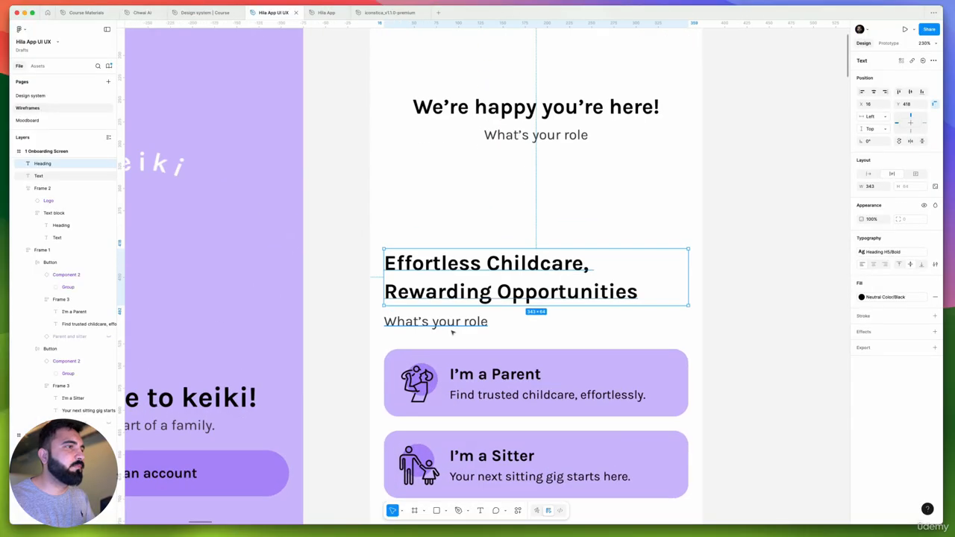
{"action": "left_click", "coordinate": [452, 329]}
{"action": "key", "text": "Return"}
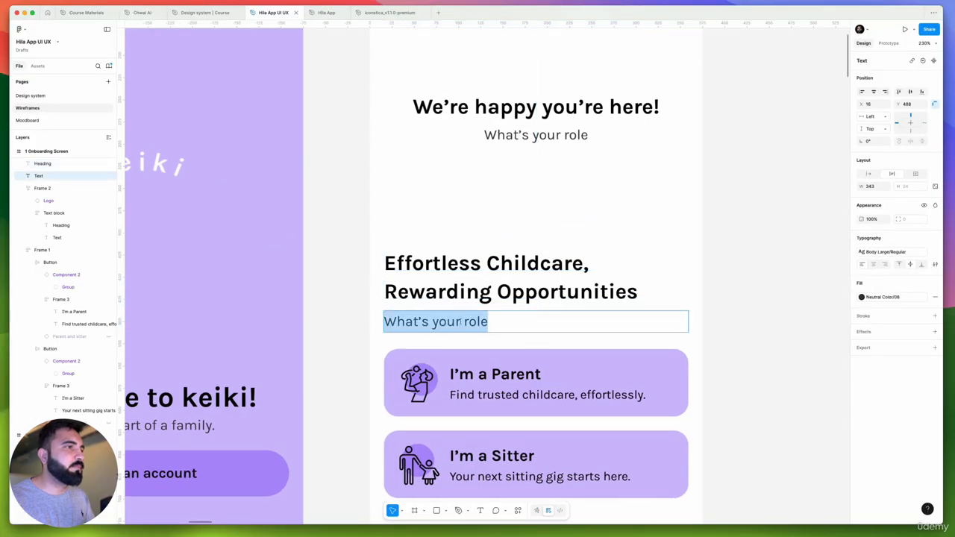
{"action": "key", "text": "super+v"}
{"action": "scroll", "coordinate": [678, 291], "scroll_direction": "down", "scroll_amount": 3}
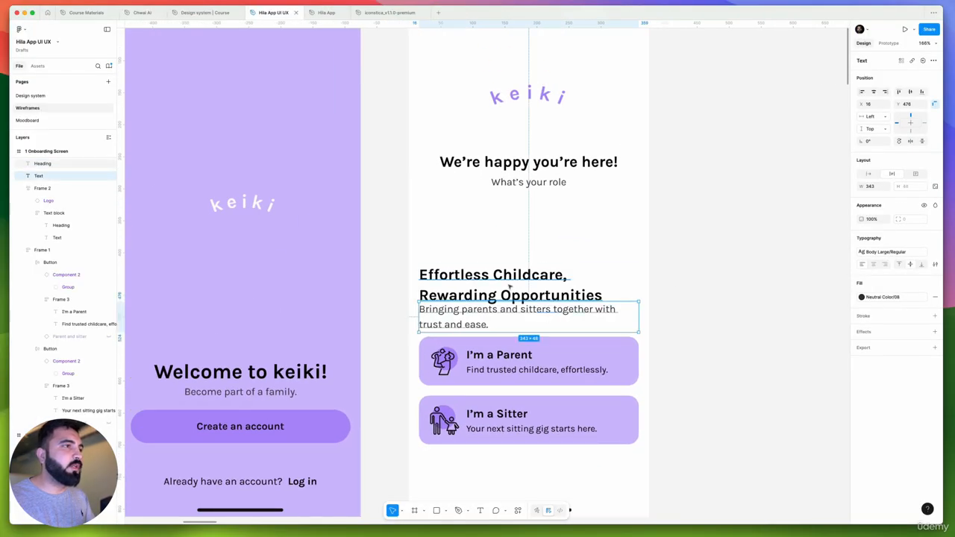
{"action": "left_click_drag", "start_coordinate": [511, 288], "coordinate": [510, 280]}
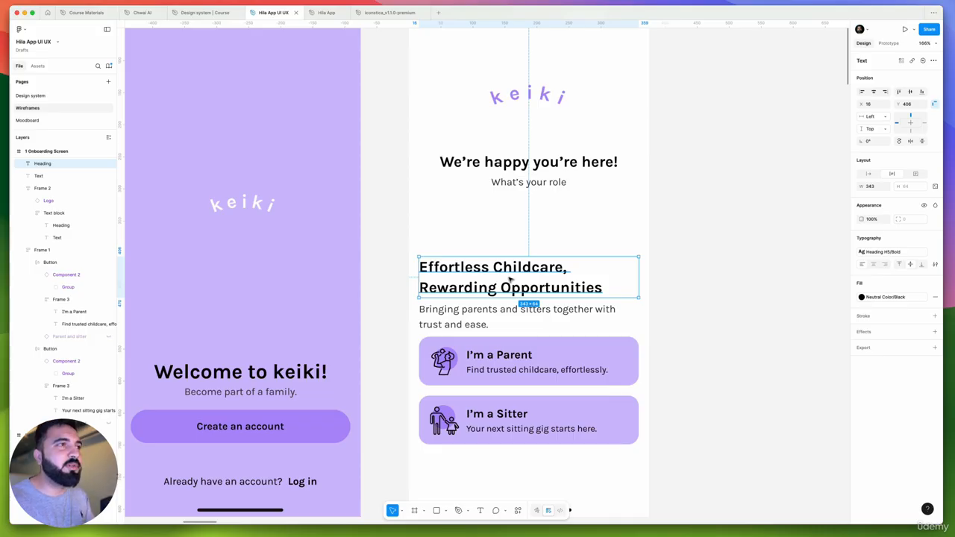
Delete the "We're happy you're here!" text block and move the keiki logo down on the onboarding screen
{"action": "left_click", "coordinate": [544, 176]}
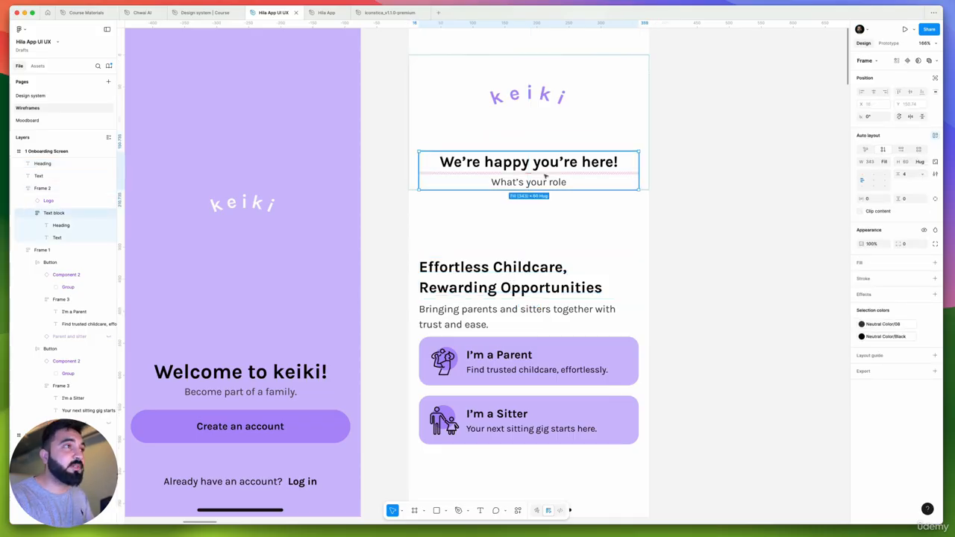
{"action": "key", "text": "Delete"}
{"action": "scroll", "coordinate": [545, 176], "scroll_direction": "down", "scroll_amount": 5}
{"action": "scroll", "coordinate": [548, 186], "scroll_direction": "up", "scroll_amount": 4}
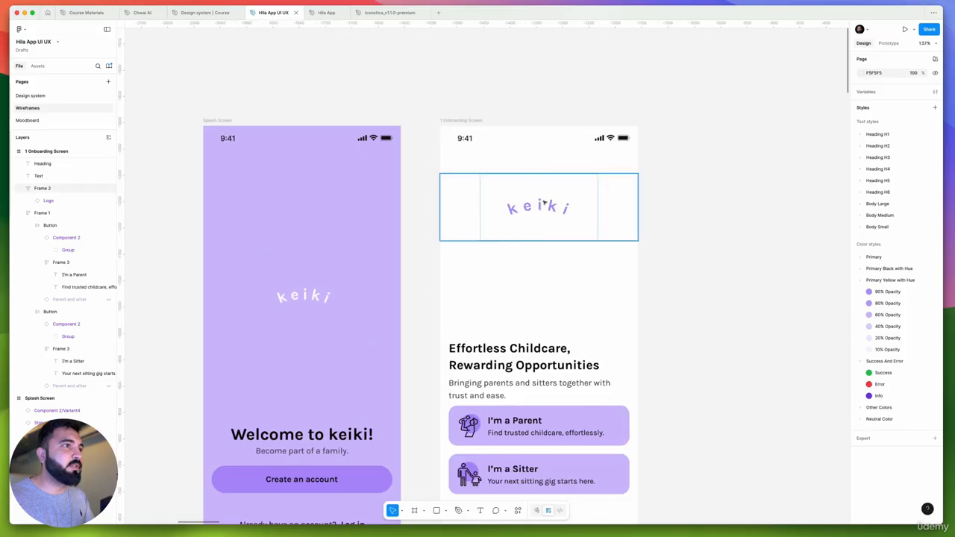
{"action": "left_click_drag", "start_coordinate": [544, 202], "coordinate": [550, 231]}
{"action": "scroll", "coordinate": [550, 233], "scroll_direction": "down", "scroll_amount": 2}
{"action": "scroll", "coordinate": [550, 280], "scroll_direction": "up", "scroll_amount": 4}
Try another text style on the "Effortless Childcare, Rewarding Opportunities" heading
{"action": "left_click", "coordinate": [551, 282]}
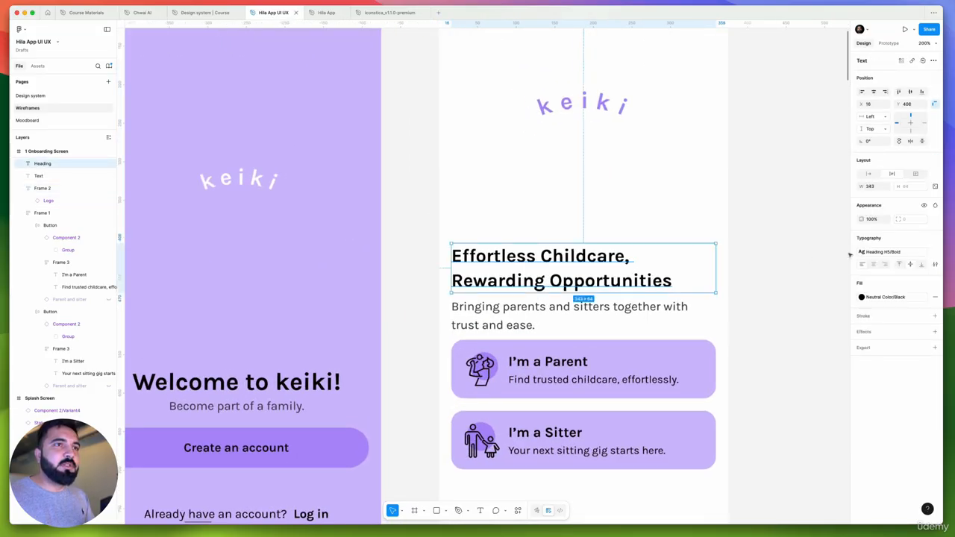
{"action": "left_click", "coordinate": [882, 251]}
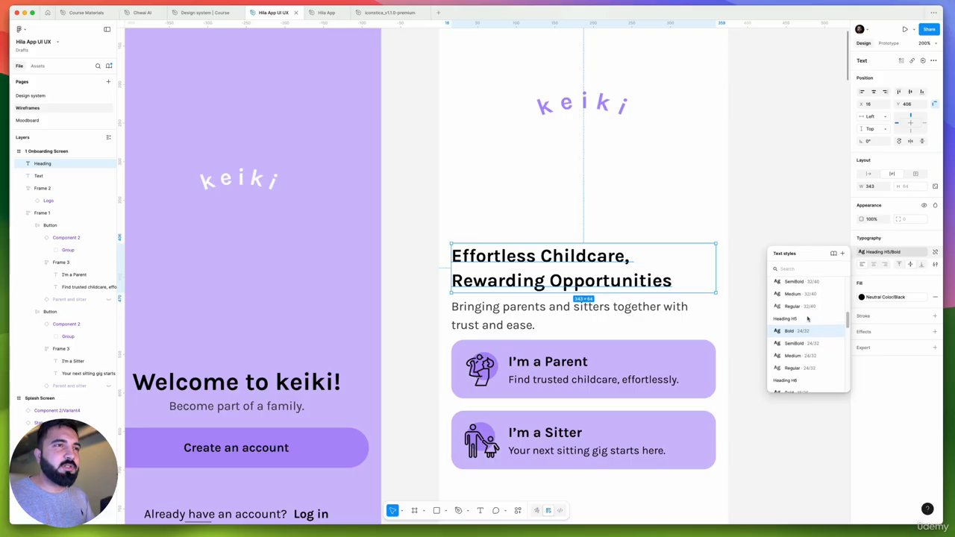
{"action": "scroll", "coordinate": [807, 318], "scroll_direction": "down", "scroll_amount": 2}
{"action": "left_click", "coordinate": [805, 366]}
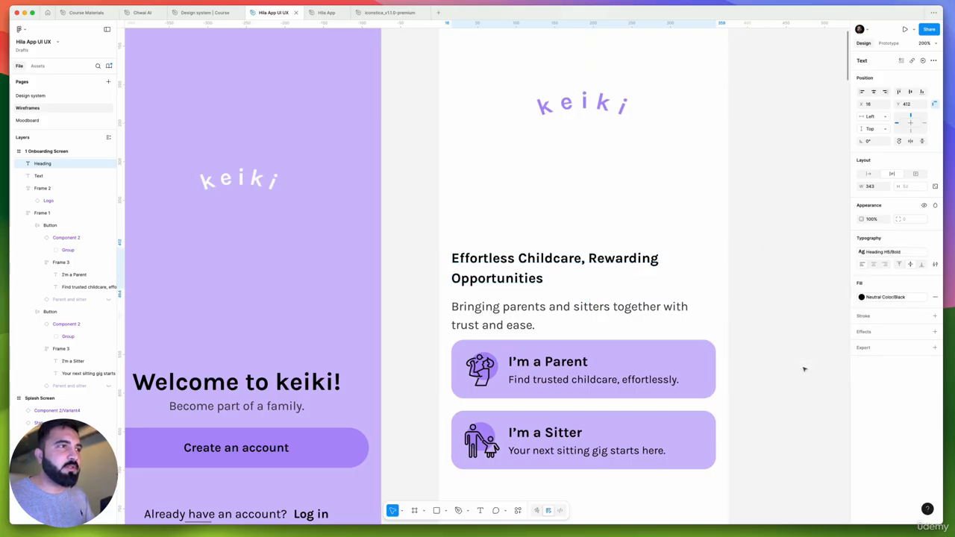
Apply the Body Medium Regular text style to the subtext above the role buttons
{"action": "left_click", "coordinate": [575, 316]}
{"action": "left_click", "coordinate": [883, 255]}
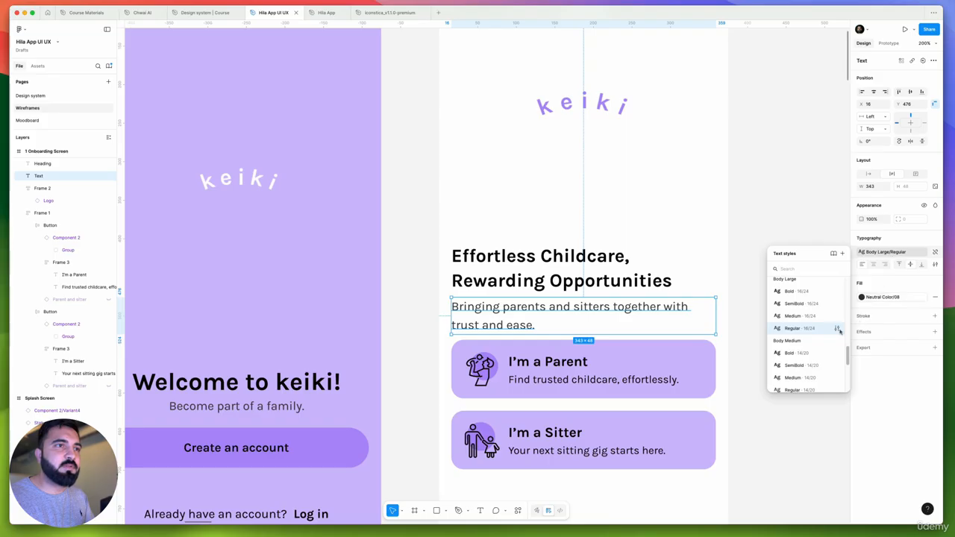
{"action": "scroll", "coordinate": [813, 351], "scroll_direction": "down", "scroll_amount": 1}
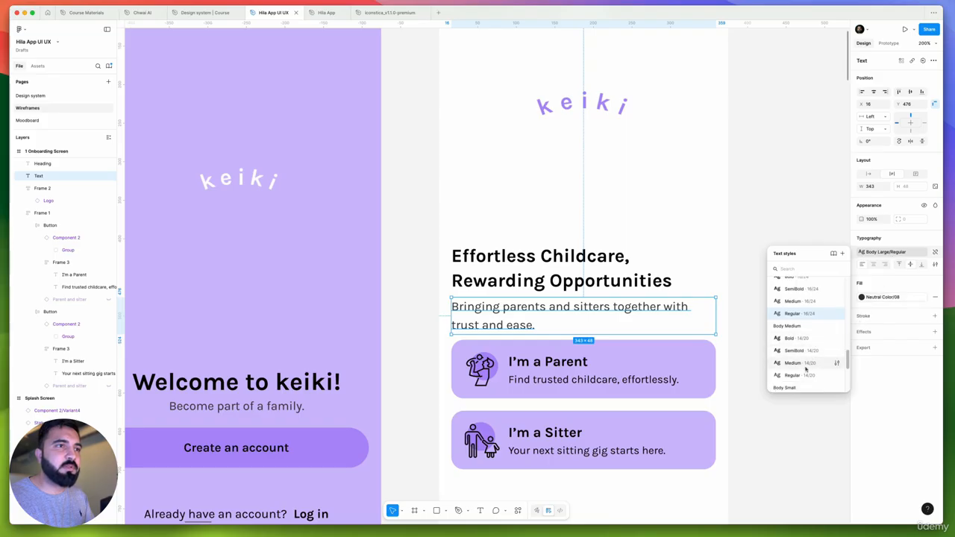
{"action": "left_click", "coordinate": [805, 373]}
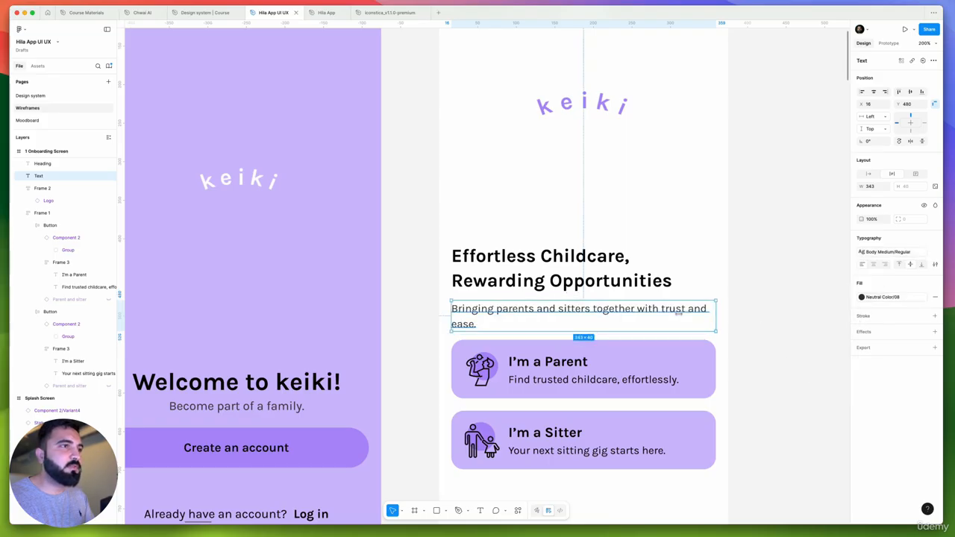
Try a letter spacing of -3% in the Body Medium Regular text style
{"action": "left_click", "coordinate": [881, 252]}
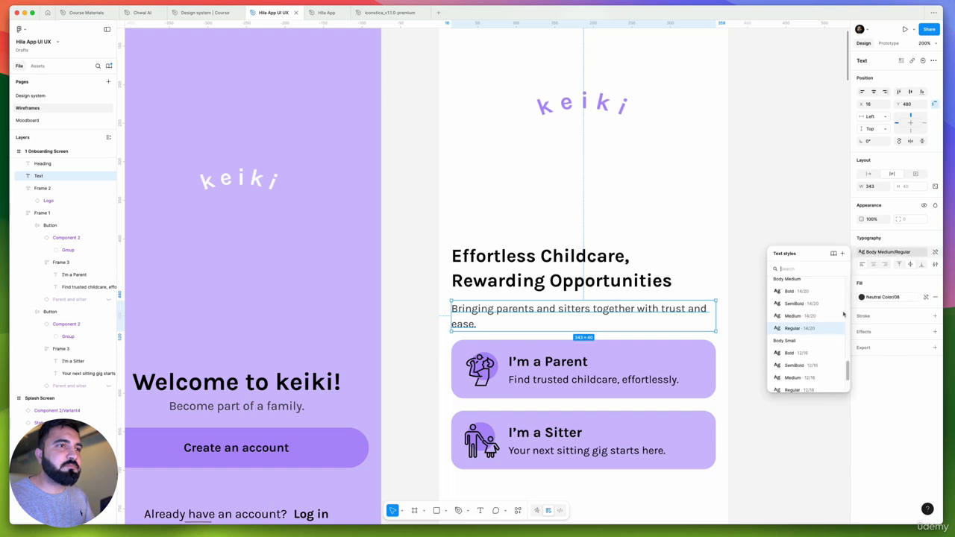
{"action": "left_click", "coordinate": [836, 329]}
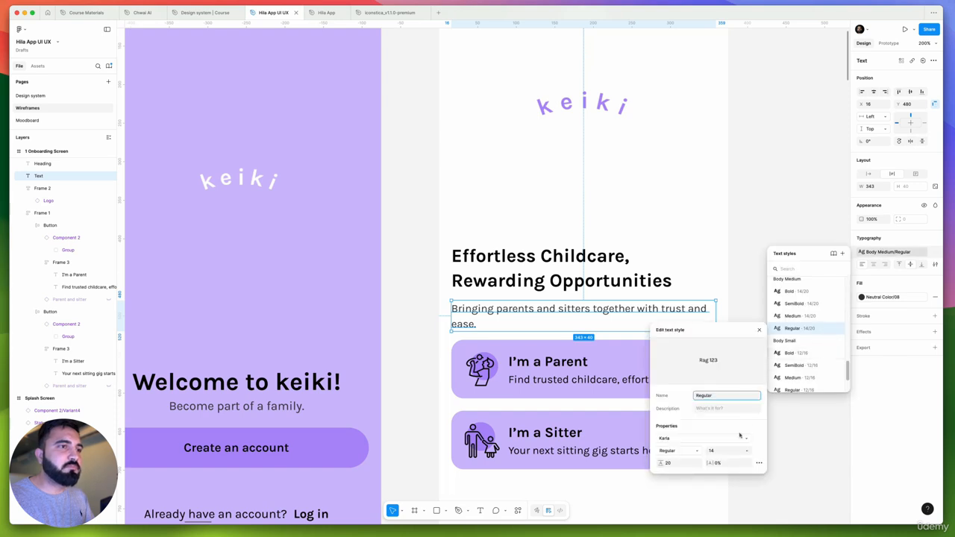
{"action": "left_click_drag", "start_coordinate": [711, 463], "coordinate": [709, 462]}
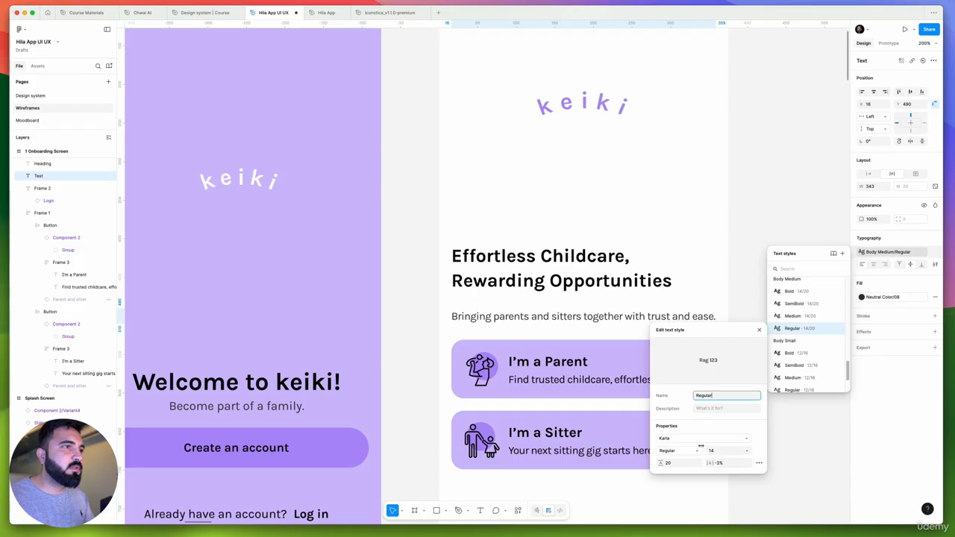
{"action": "left_click", "coordinate": [756, 250]}
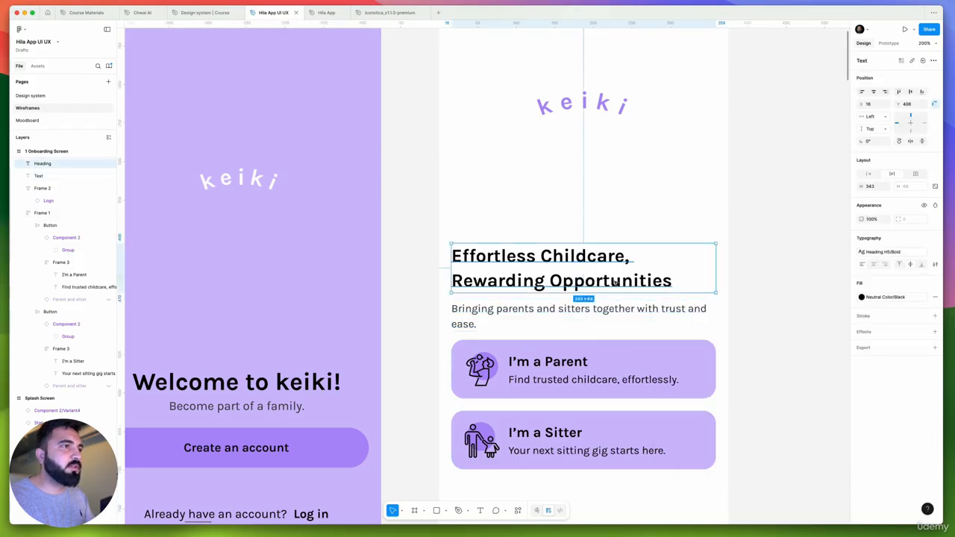
Apply the Body Small Regular text style to the "Bringing parents and sitters together with trust and ease." subtext
{"action": "left_click", "coordinate": [655, 271]}
{"action": "left_click", "coordinate": [597, 312]}
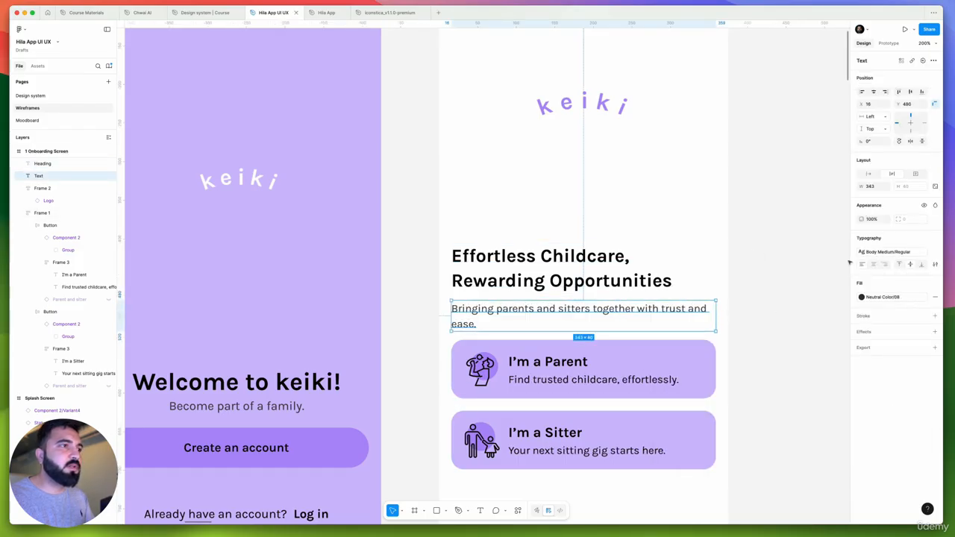
{"action": "left_click", "coordinate": [898, 253]}
{"action": "scroll", "coordinate": [818, 345], "scroll_direction": "down", "scroll_amount": 1}
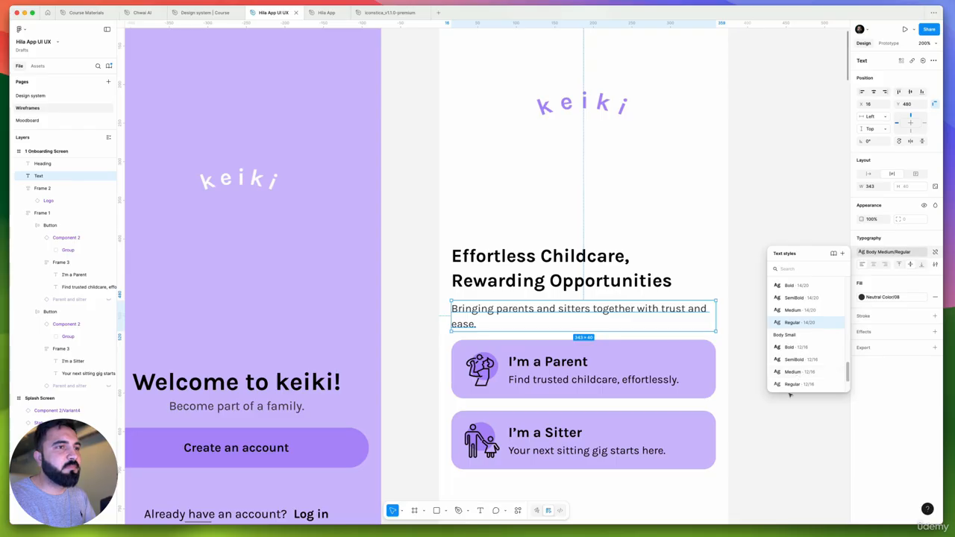
{"action": "left_click", "coordinate": [789, 386]}
Move the heading down to Y 426, just above the subtext, and wrap both texts in a vertical auto layout
{"action": "left_click", "coordinate": [544, 277]}
{"action": "scroll", "coordinate": [544, 277], "scroll_direction": "up", "scroll_amount": 5}
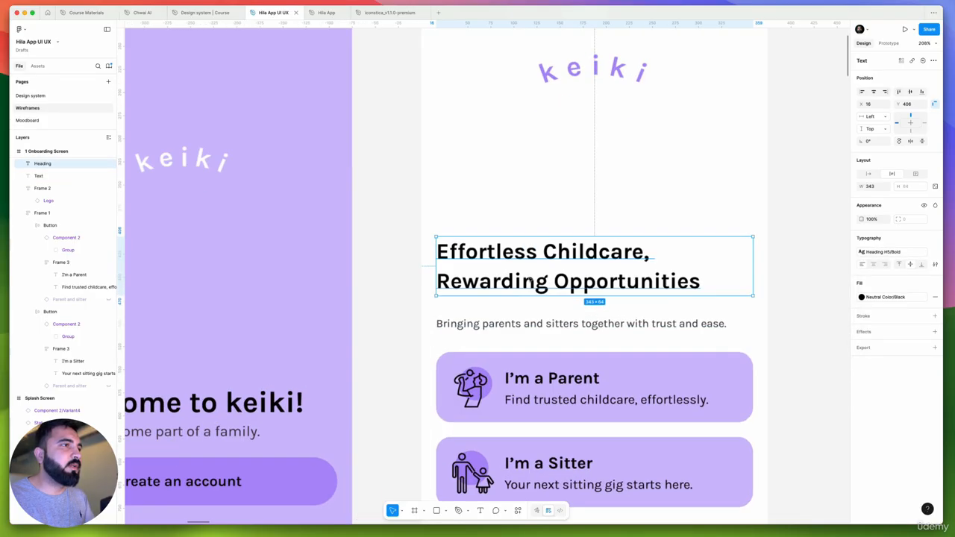
{"action": "left_click_drag", "start_coordinate": [527, 308], "coordinate": [525, 313]}
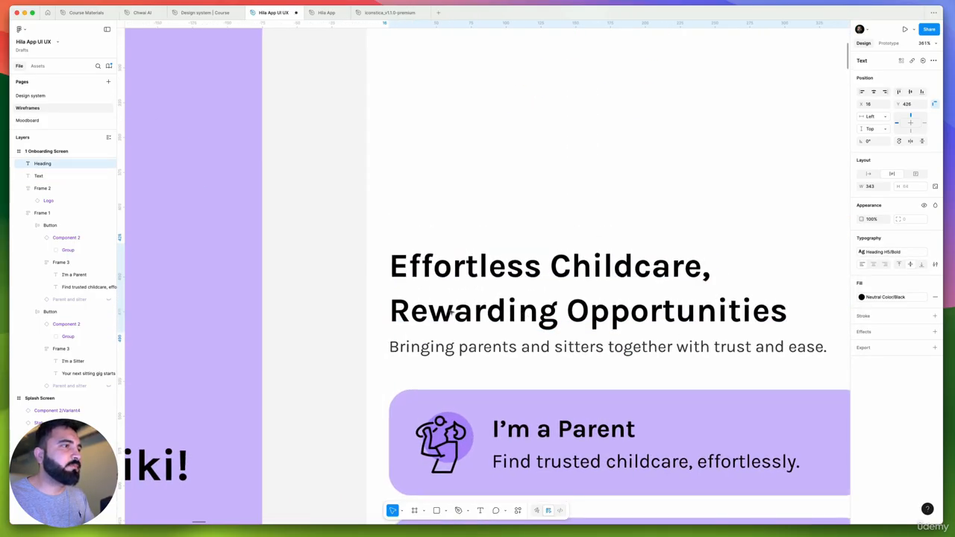
{"action": "left_click", "coordinate": [448, 348], "text": "shift"}
{"action": "key", "text": "shift+a"}
{"action": "scroll", "coordinate": [410, 311], "scroll_direction": "down", "scroll_amount": 5}
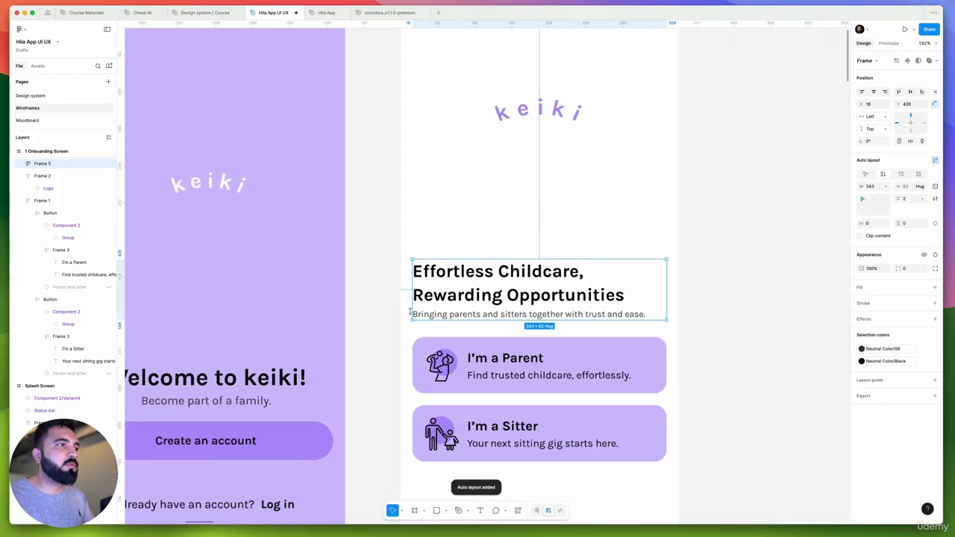
Set the heading frame's horizontal padding to 16 and widen the frame to the full width of the onboarding screen
{"action": "left_click", "coordinate": [874, 225]}
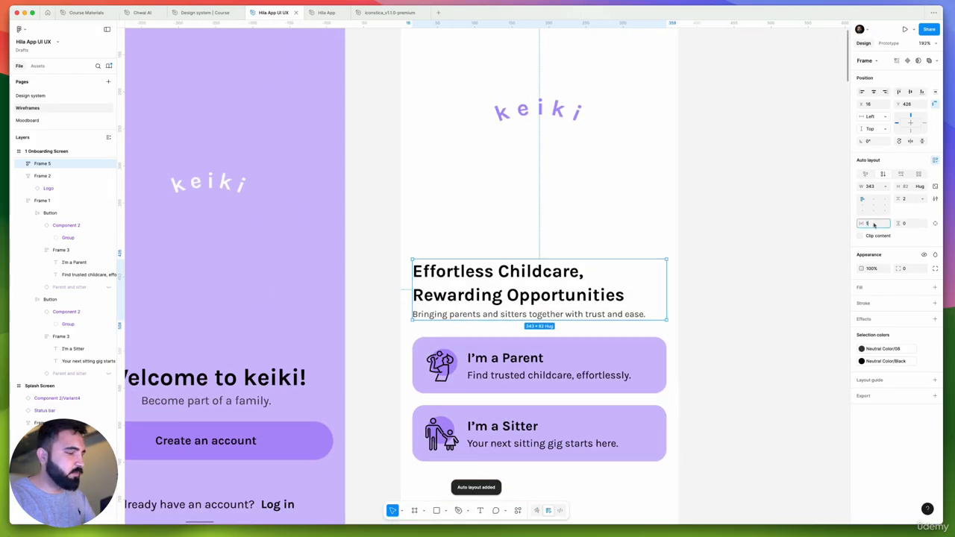
{"action": "key", "text": "Return"}
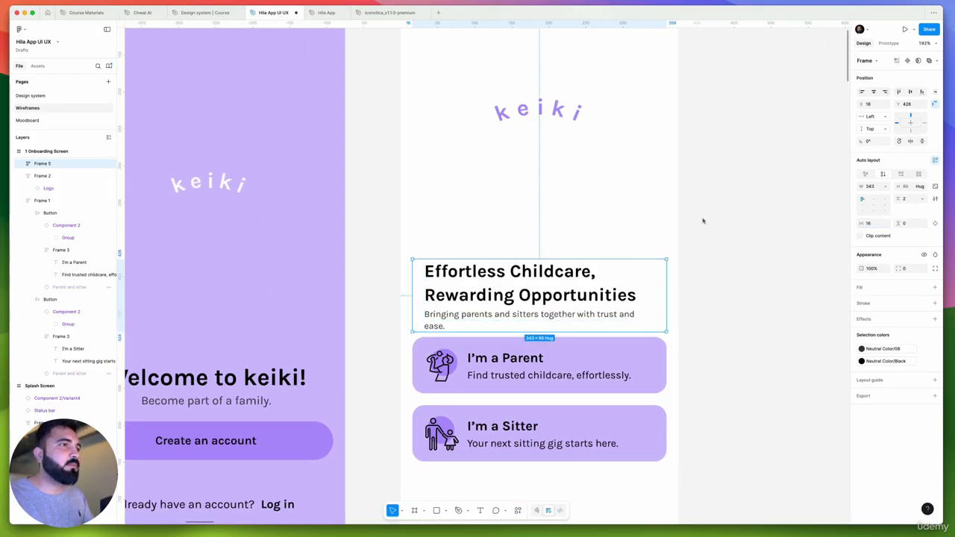
{"action": "left_click_drag", "start_coordinate": [664, 282], "coordinate": [676, 284]}
{"action": "left_click_drag", "start_coordinate": [424, 309], "coordinate": [402, 308]}
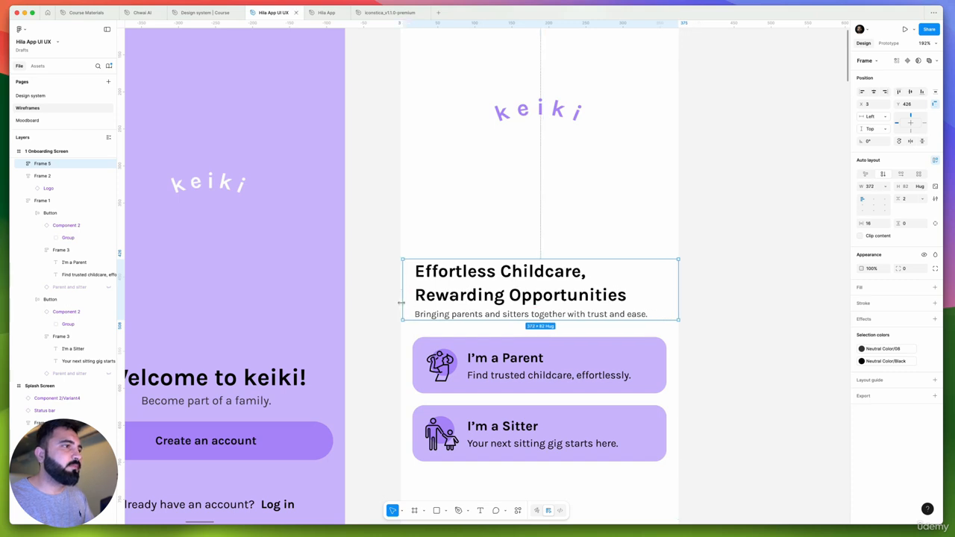
Wrap the heading frame and the role buttons frame in one vertical auto layout with a gap of 24
{"action": "scroll", "coordinate": [490, 292], "scroll_direction": "down", "scroll_amount": 1}
{"action": "scroll", "coordinate": [491, 292], "scroll_direction": "down", "scroll_amount": 2}
{"action": "left_click", "coordinate": [479, 354]}
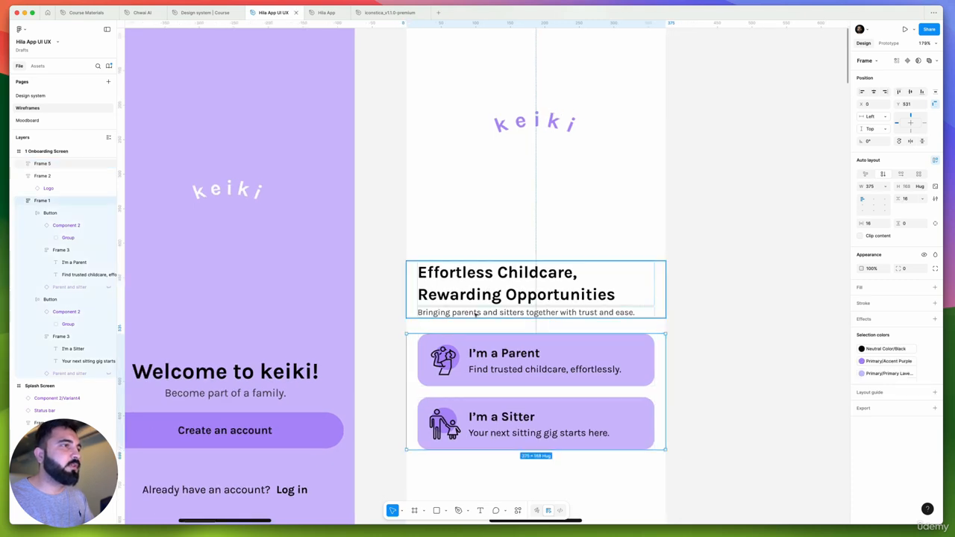
{"action": "key", "text": "shift+a"}
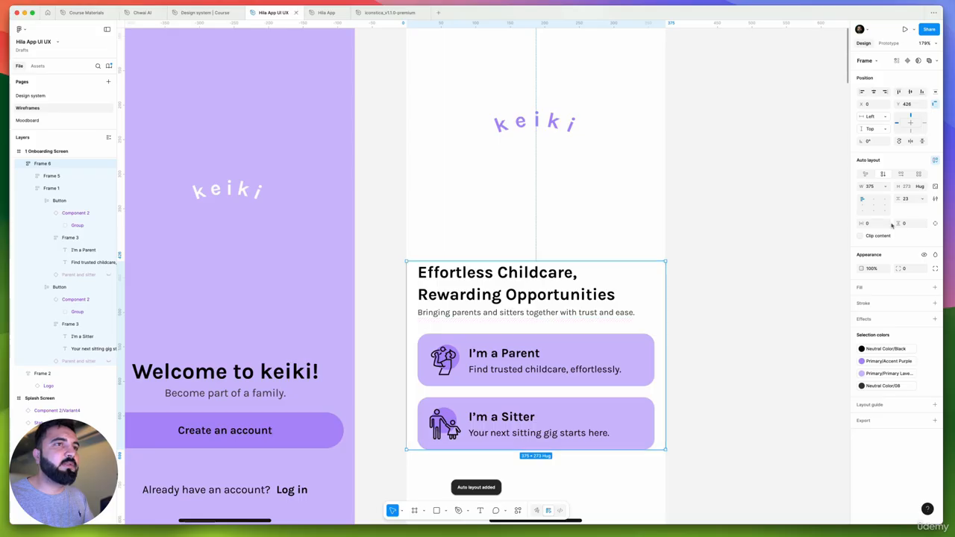
{"action": "left_click", "coordinate": [909, 200]}
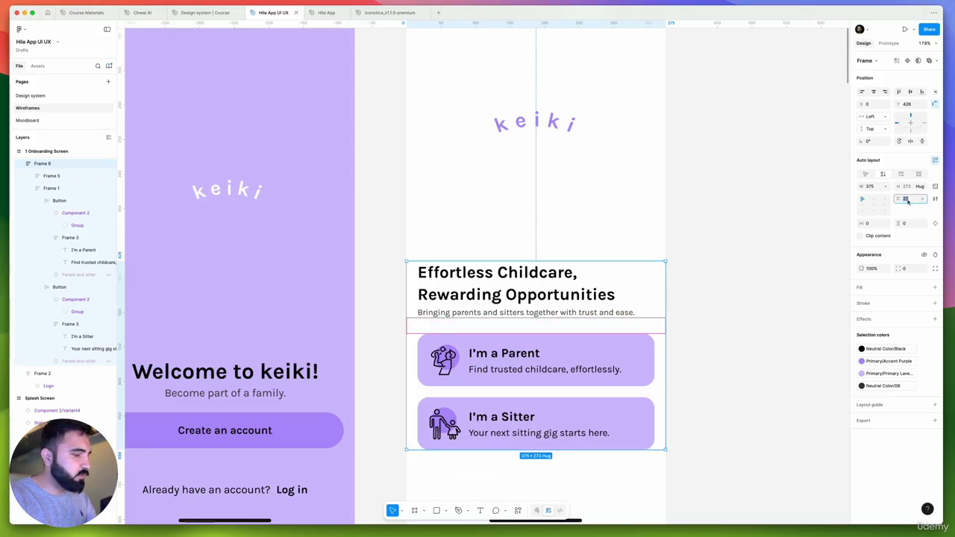
{"action": "key", "text": "Return"}
{"action": "scroll", "coordinate": [736, 135], "scroll_direction": "down", "scroll_amount": 5}
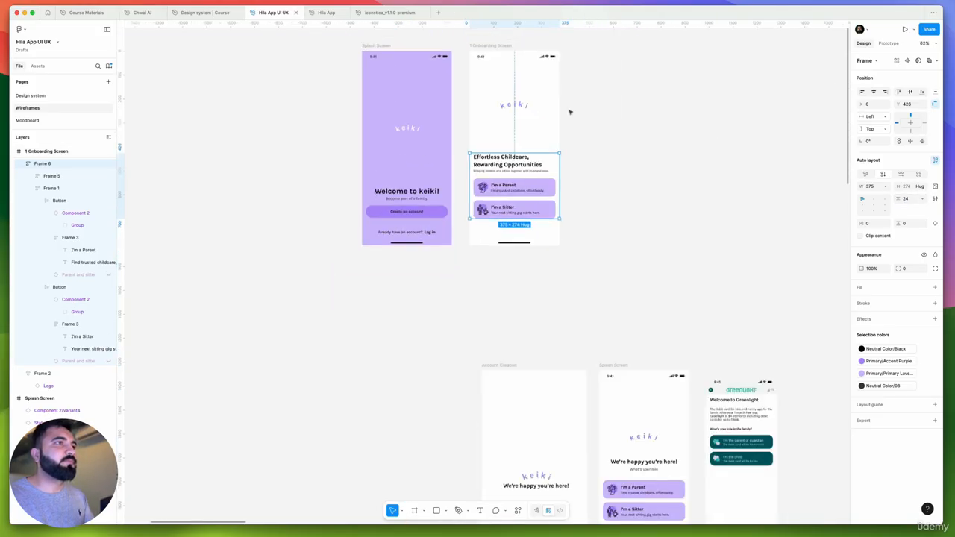
Shift the combined heading and role buttons frame slightly to X 1, Y 425 on the onboarding screen
{"action": "left_click", "coordinate": [653, 140]}
{"action": "scroll", "coordinate": [676, 149], "scroll_direction": "up", "scroll_amount": 4}
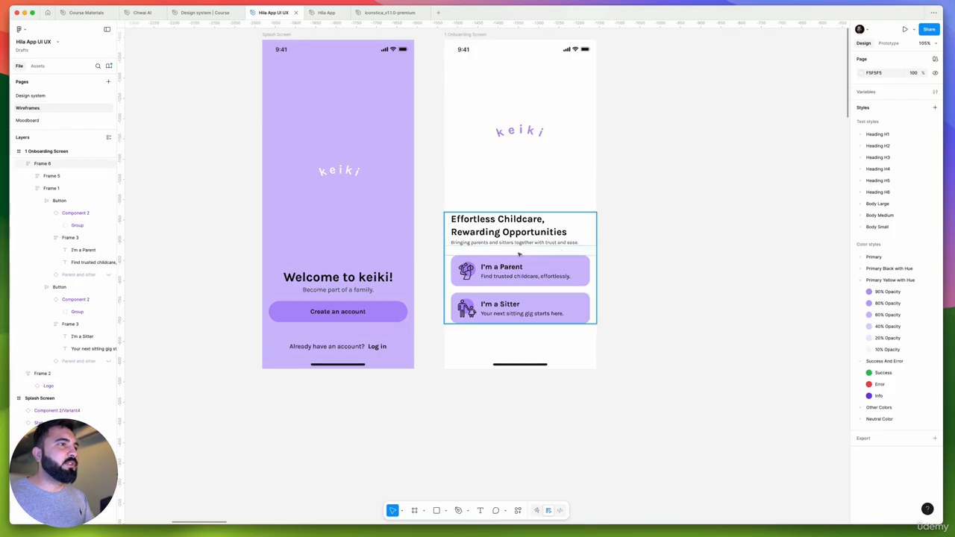
{"action": "left_click_drag", "start_coordinate": [521, 243], "coordinate": [520, 234]}
{"action": "scroll", "coordinate": [524, 233], "scroll_direction": "up", "scroll_amount": 3}
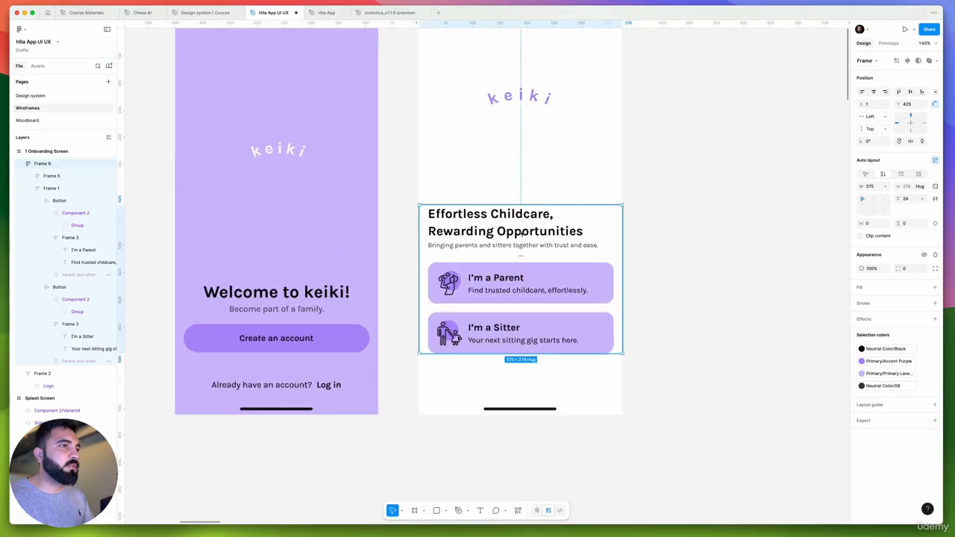
{"action": "scroll", "coordinate": [520, 234], "scroll_direction": "down", "scroll_amount": 2}
{"action": "left_click", "coordinate": [652, 192]}
{"action": "scroll", "coordinate": [652, 191], "scroll_direction": "up", "scroll_amount": 3}
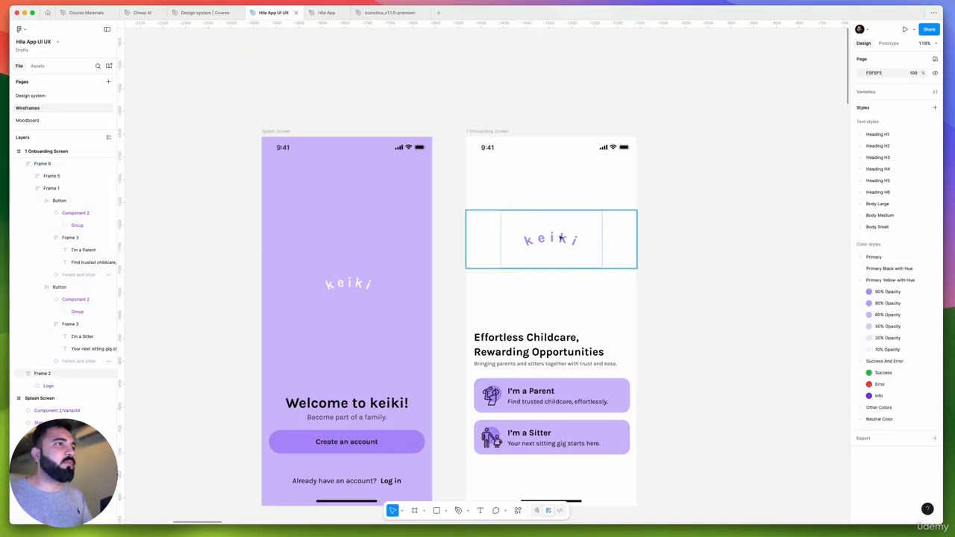
Compare the layouts of the Splash Screen and the onboarding screen side by side
{"action": "left_click", "coordinate": [561, 238]}
{"action": "left_click", "coordinate": [671, 292]}
{"action": "scroll", "coordinate": [672, 292], "scroll_direction": "down", "scroll_amount": 2}
{"action": "scroll", "coordinate": [672, 292], "scroll_direction": "left", "scroll_amount": 2}
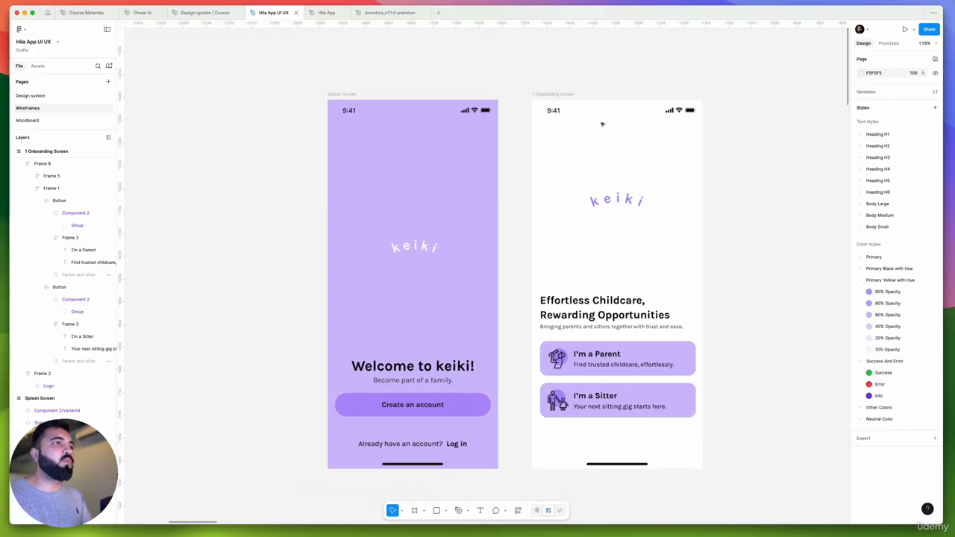
{"action": "scroll", "coordinate": [435, 267], "scroll_direction": "up", "scroll_amount": 1}
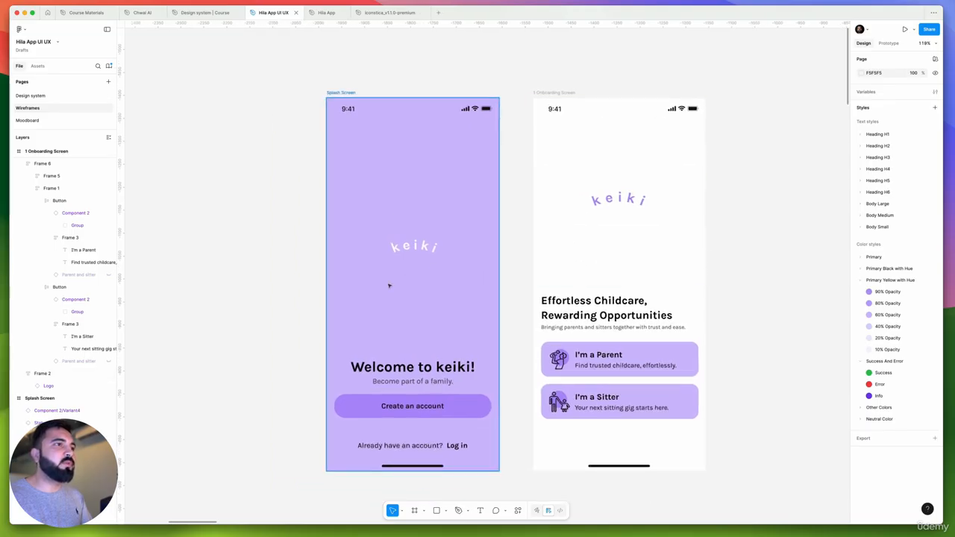
{"action": "scroll", "coordinate": [389, 285], "scroll_direction": "right", "scroll_amount": 5}
{"action": "scroll", "coordinate": [389, 285], "scroll_direction": "down", "scroll_amount": 2}
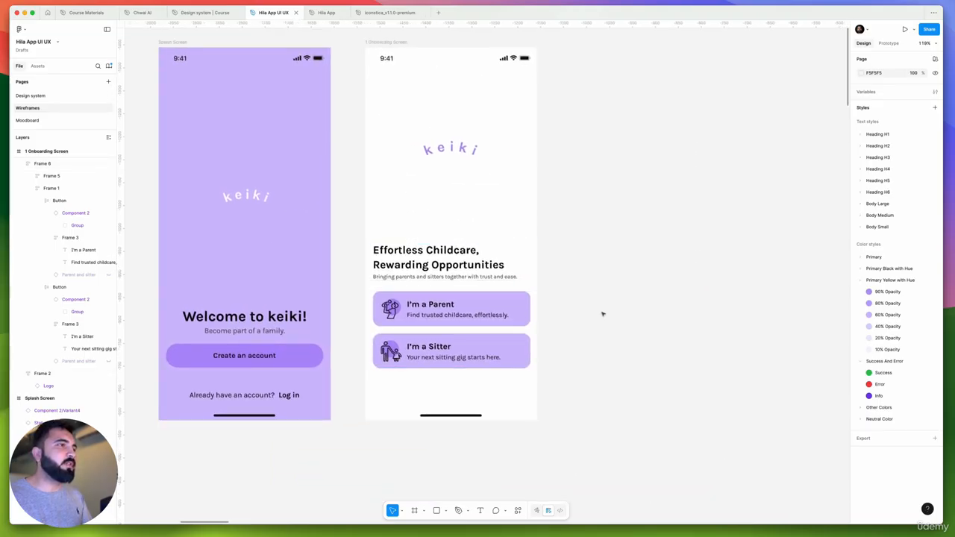
{"action": "scroll", "coordinate": [603, 315], "scroll_direction": "down", "scroll_amount": 3}
{"action": "scroll", "coordinate": [653, 337], "scroll_direction": "left", "scroll_amount": 4}
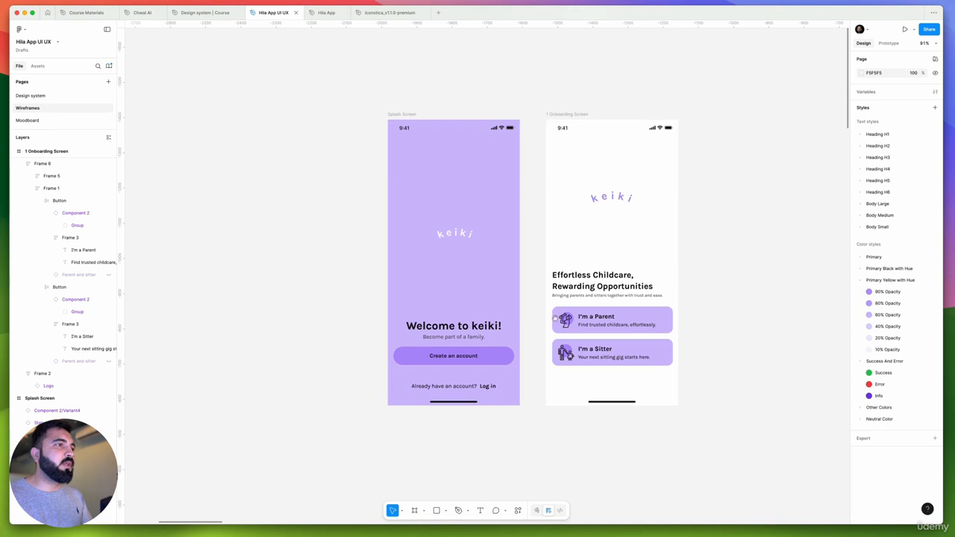
{"action": "scroll", "coordinate": [432, 296], "scroll_direction": "right", "scroll_amount": 3}
{"action": "scroll", "coordinate": [561, 256], "scroll_direction": "down", "scroll_amount": 5}
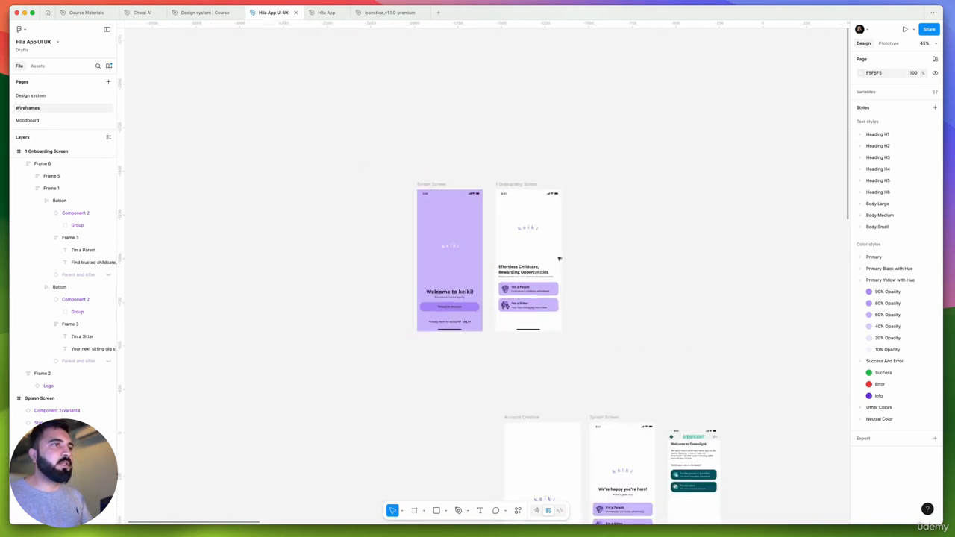
Delete the old Account Creation and Splash Screen frames and the Greenlight reference screenshot below the new screens
{"action": "scroll", "coordinate": [493, 246], "scroll_direction": "right", "scroll_amount": 4}
{"action": "scroll", "coordinate": [493, 246], "scroll_direction": "down", "scroll_amount": 2}
{"action": "scroll", "coordinate": [512, 258], "scroll_direction": "down", "scroll_amount": 3}
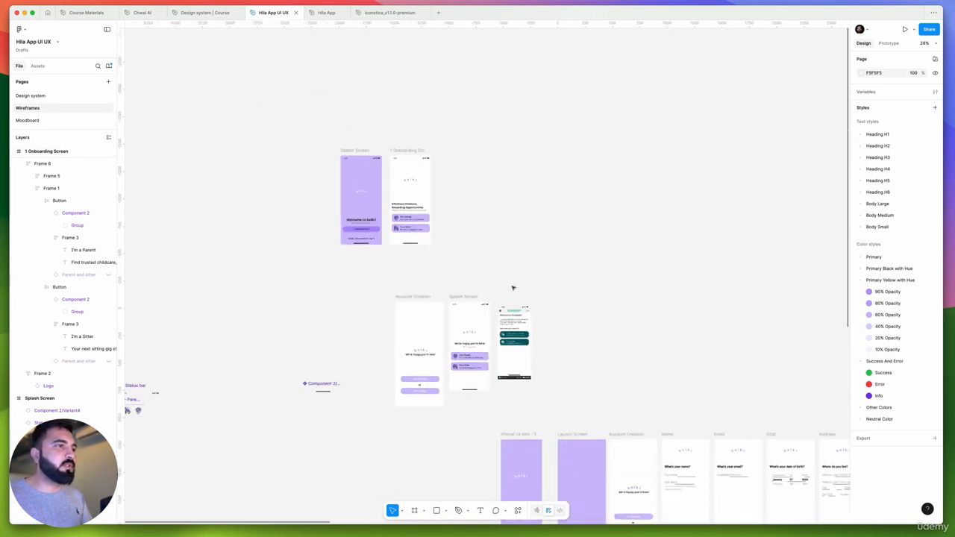
{"action": "scroll", "coordinate": [563, 306], "scroll_direction": "down", "scroll_amount": 3}
{"action": "scroll", "coordinate": [563, 306], "scroll_direction": "left", "scroll_amount": 3}
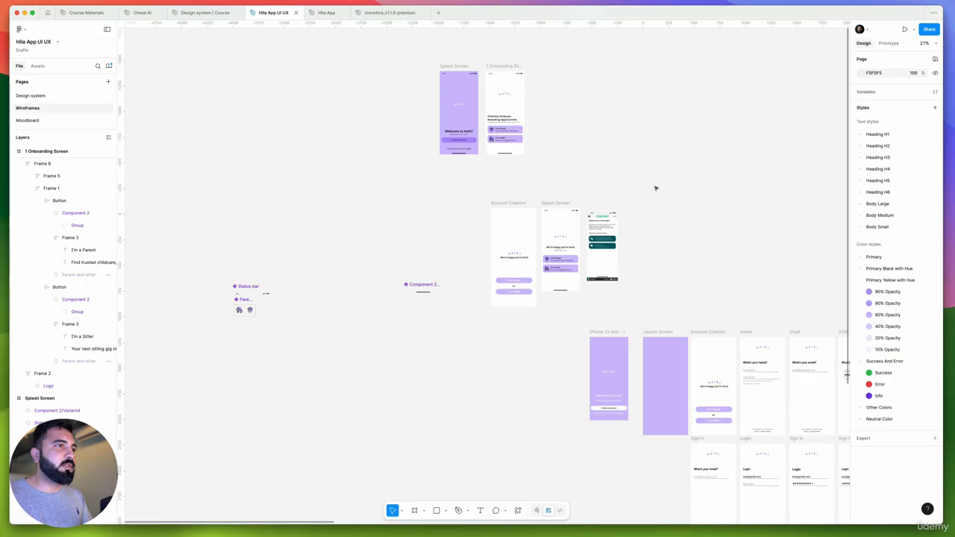
{"action": "left_click_drag", "start_coordinate": [654, 187], "coordinate": [495, 317]}
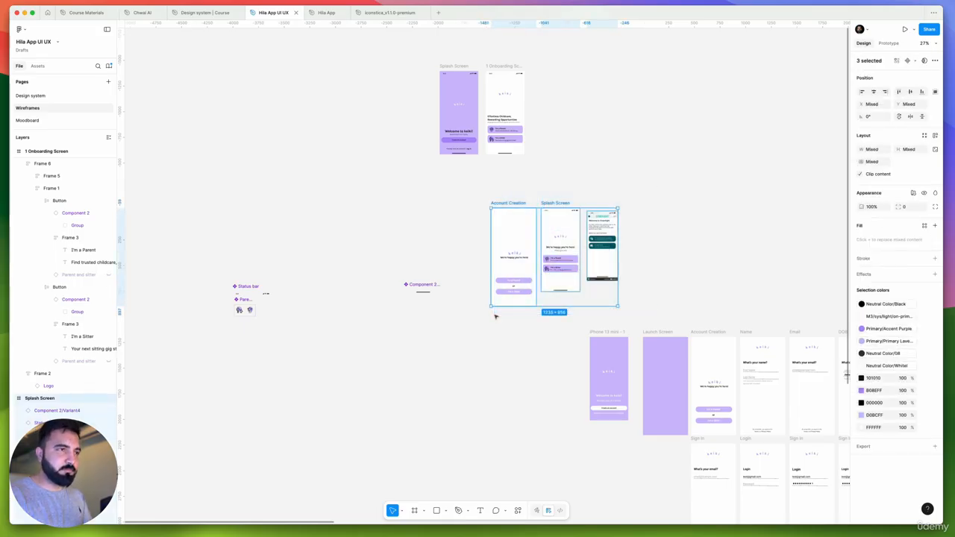
{"action": "key", "text": "Delete"}
Move the logo, welcome texts and account button from the iPhone 13 mini frame into the Launch Screen, and delete the emptied frame
{"action": "scroll", "coordinate": [597, 366], "scroll_direction": "up", "scroll_amount": 3}
{"action": "scroll", "coordinate": [507, 343], "scroll_direction": "down", "scroll_amount": 2}
{"action": "scroll", "coordinate": [507, 344], "scroll_direction": "right", "scroll_amount": 2}
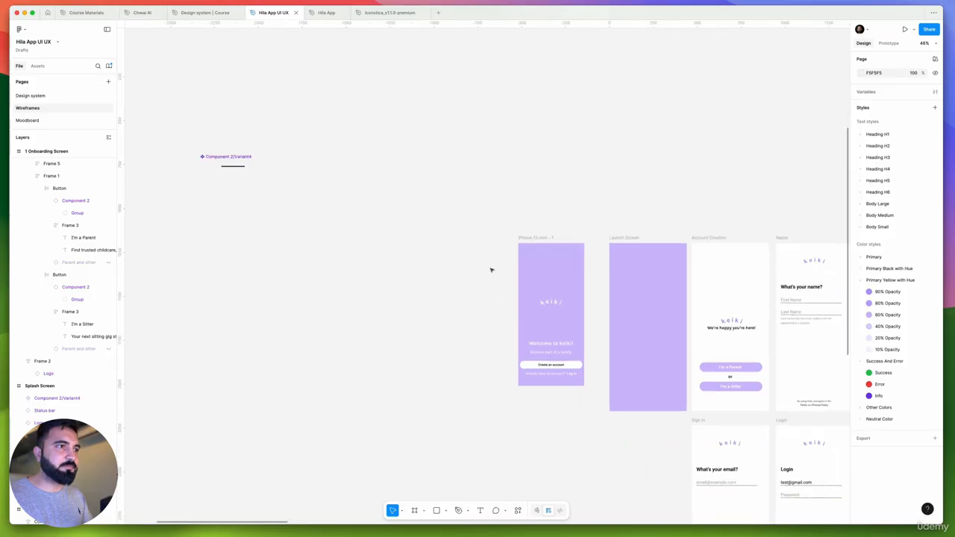
{"action": "left_click_drag", "start_coordinate": [498, 284], "coordinate": [648, 391]}
{"action": "left_click", "coordinate": [544, 237]}
{"action": "key", "text": "Delete"}
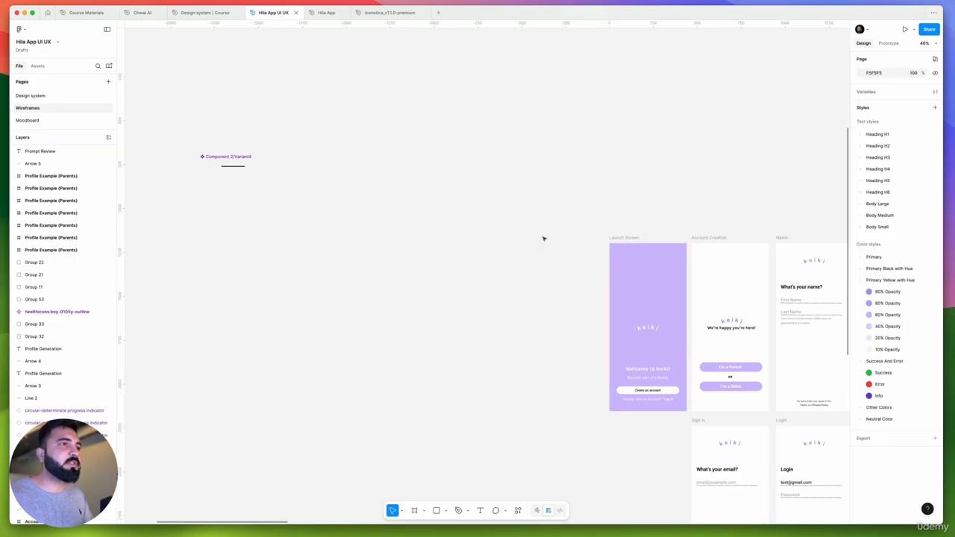
Move the new Splash and Onboarding screens together down to Y -417, closer to the old wireframes
{"action": "scroll", "coordinate": [535, 233], "scroll_direction": "down", "scroll_amount": 5}
{"action": "left_click_drag", "start_coordinate": [535, 232], "coordinate": [553, 319]}
{"action": "left_click_drag", "start_coordinate": [414, 98], "coordinate": [592, 252]}
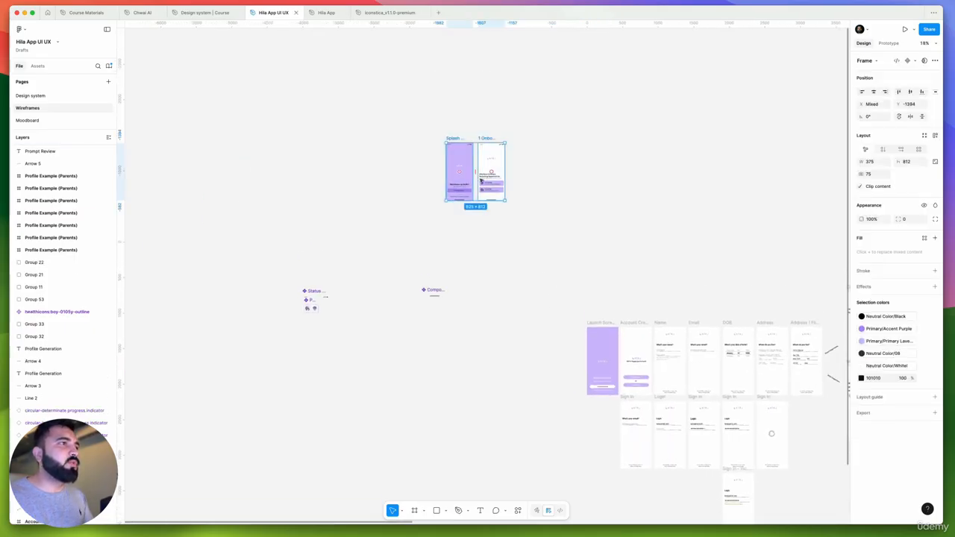
{"action": "left_click_drag", "start_coordinate": [474, 172], "coordinate": [509, 260]}
{"action": "key", "text": "super+z"}
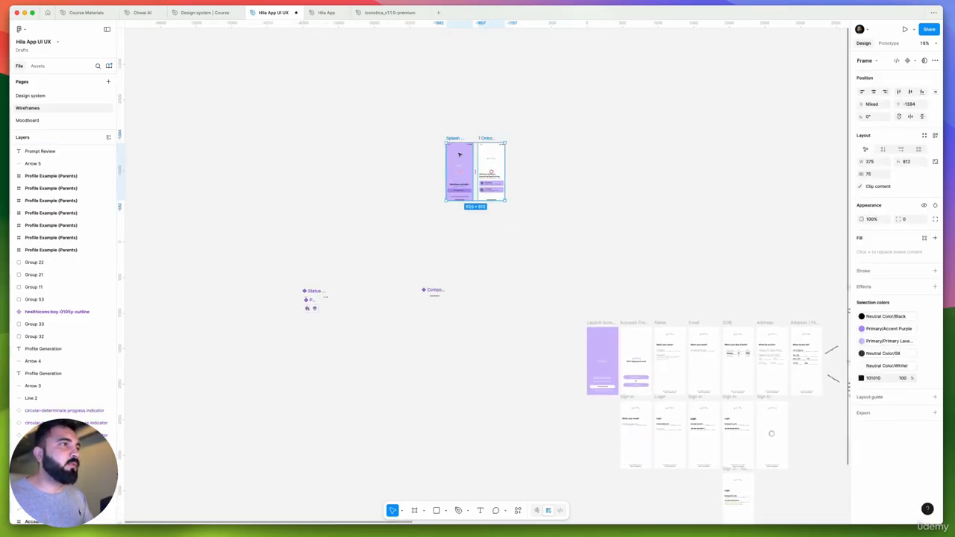
{"action": "left_click_drag", "start_coordinate": [460, 155], "coordinate": [488, 224]}
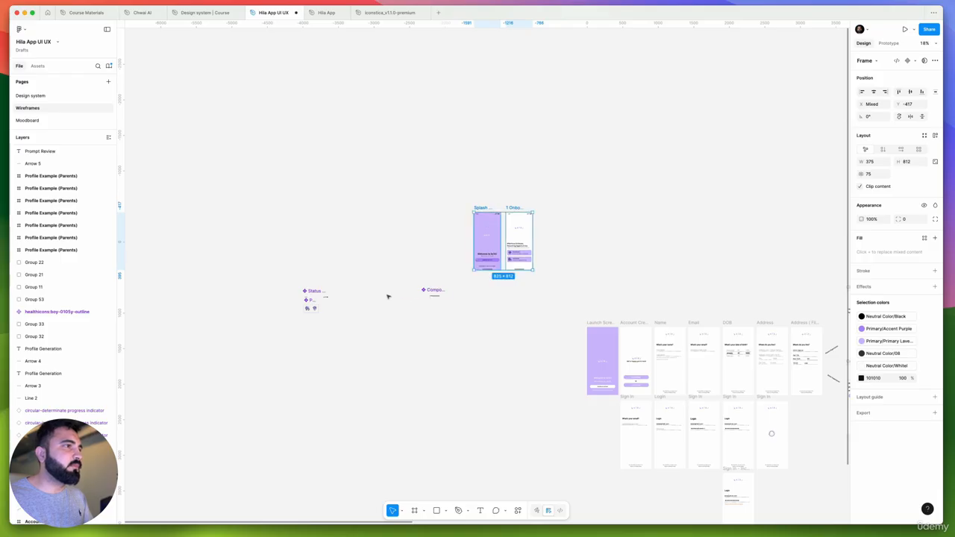
Move Component 2/Variant4 above the status bar component and draw a section named Components, about 1930 × 2290, around all the loose components
{"action": "scroll", "coordinate": [388, 296], "scroll_direction": "up", "scroll_amount": 3}
{"action": "left_click_drag", "start_coordinate": [456, 289], "coordinate": [218, 252]}
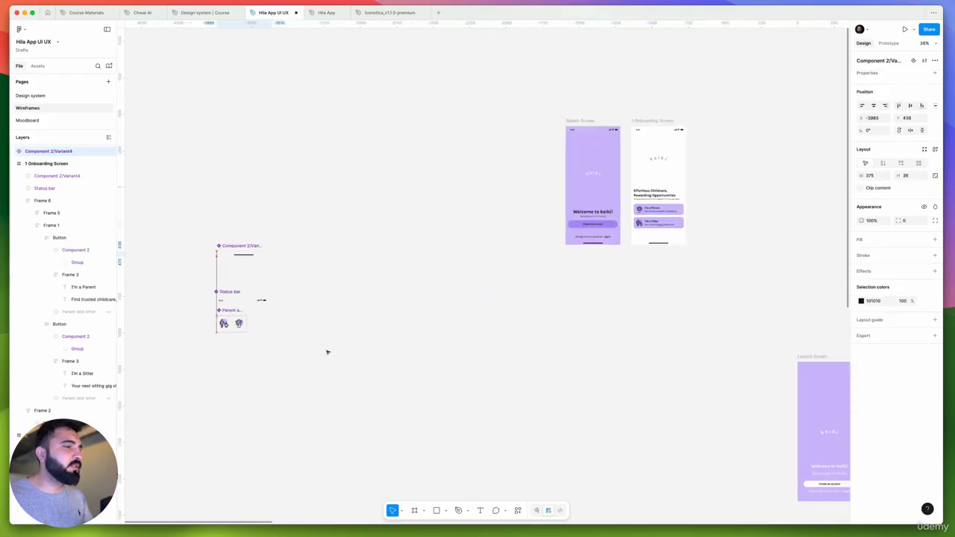
{"action": "left_click", "coordinate": [423, 512]}
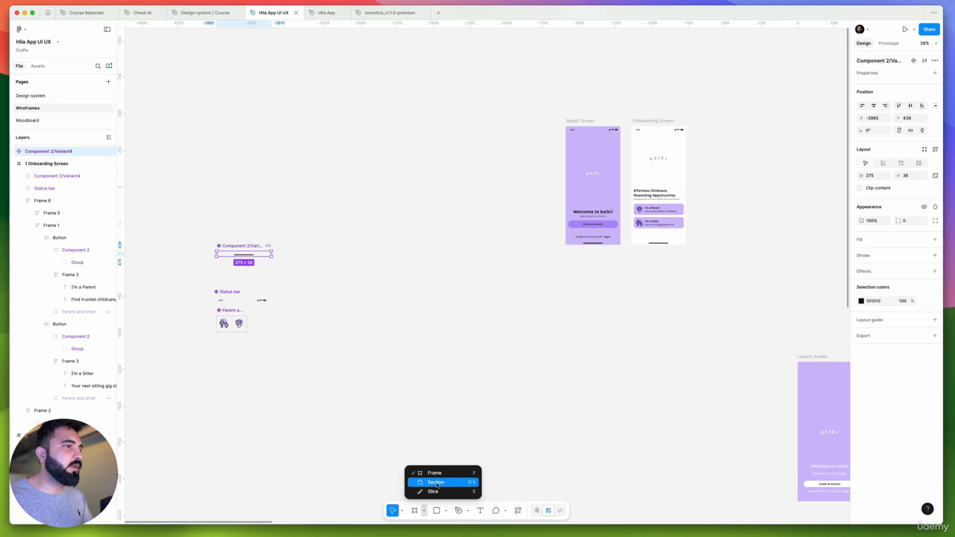
{"action": "left_click", "coordinate": [437, 484]}
{"action": "scroll", "coordinate": [227, 235], "scroll_direction": "down", "scroll_amount": 3}
{"action": "left_click_drag", "start_coordinate": [334, 356], "coordinate": [334, 355]}
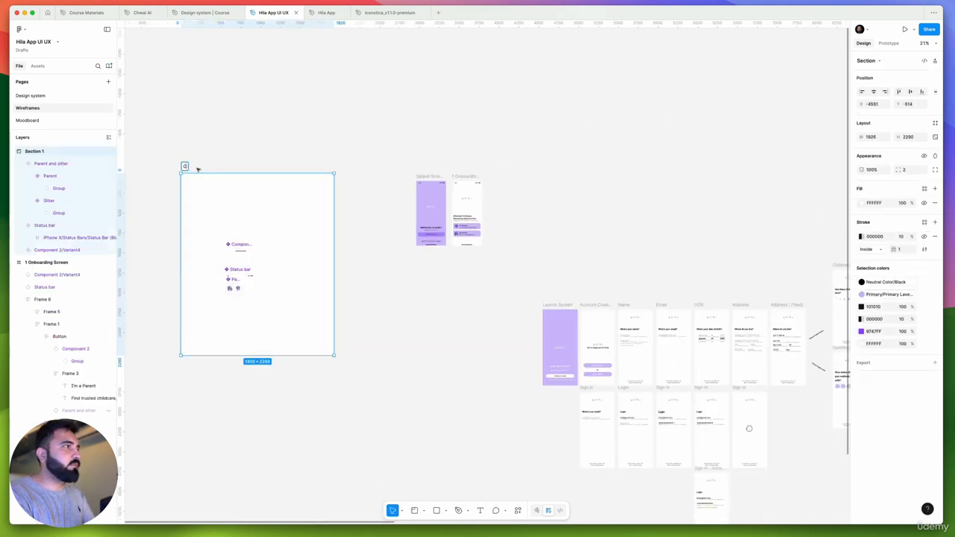
{"action": "type", "text": "Components"}
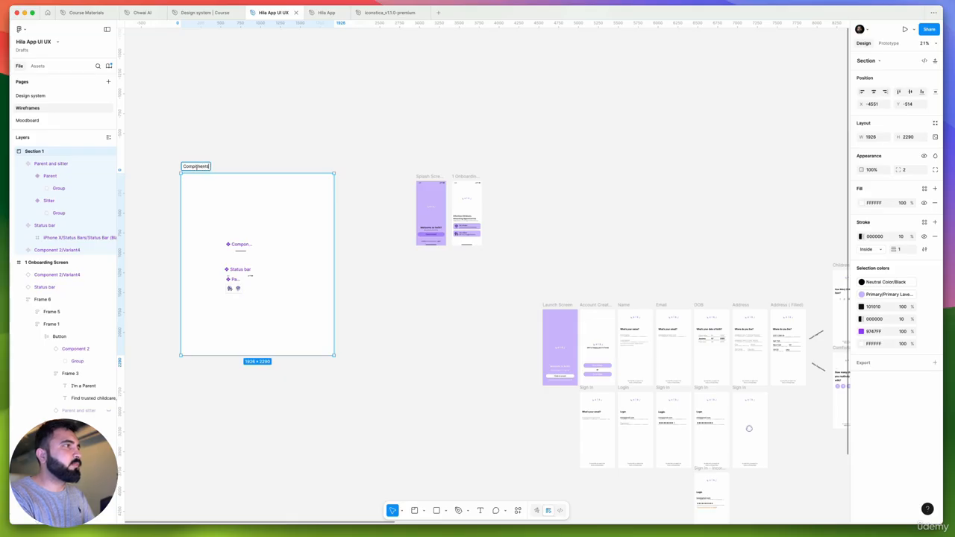
{"action": "key", "text": "Return"}
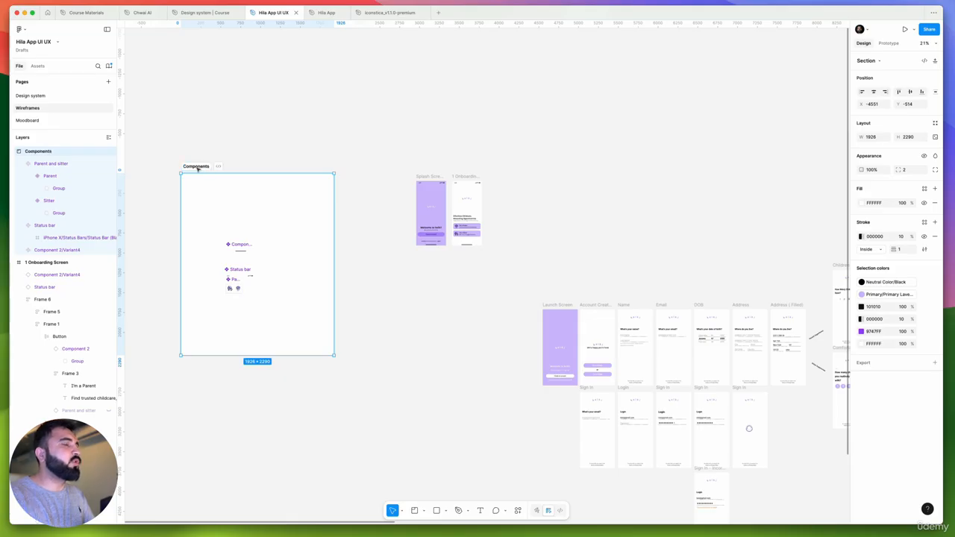
Examine the old Name, Email, DOB and Address wireframes, including their input fields and the hint under Last Name
{"action": "scroll", "coordinate": [351, 262], "scroll_direction": "up", "scroll_amount": 5}
{"action": "scroll", "coordinate": [500, 250], "scroll_direction": "down", "scroll_amount": 4}
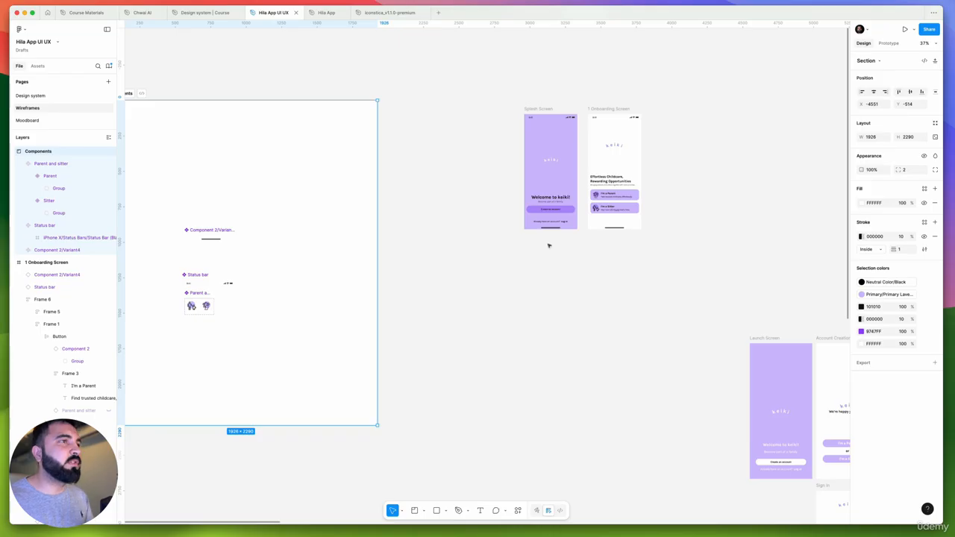
{"action": "scroll", "coordinate": [550, 246], "scroll_direction": "down", "scroll_amount": 2}
{"action": "scroll", "coordinate": [474, 220], "scroll_direction": "right", "scroll_amount": 2}
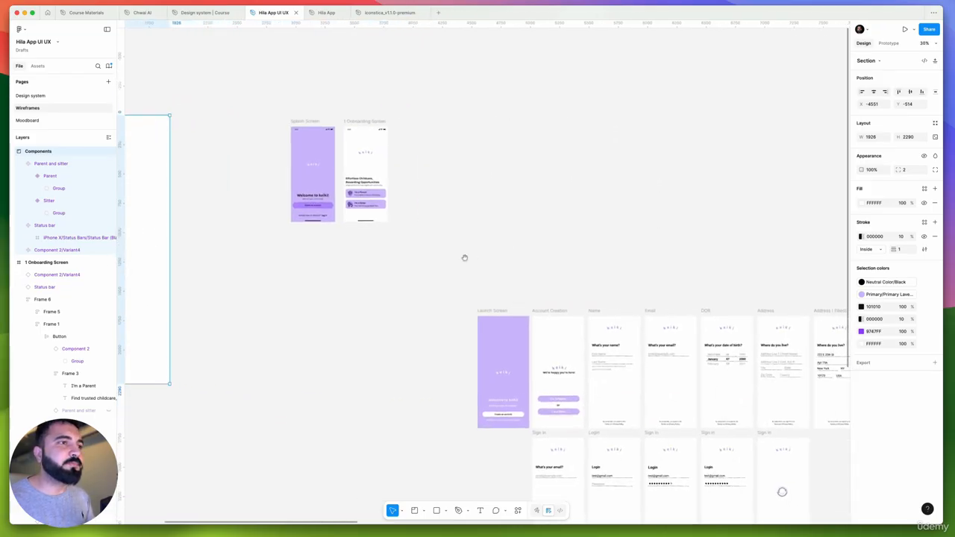
{"action": "scroll", "coordinate": [464, 257], "scroll_direction": "down", "scroll_amount": 2}
{"action": "scroll", "coordinate": [563, 280], "scroll_direction": "up", "scroll_amount": 10}
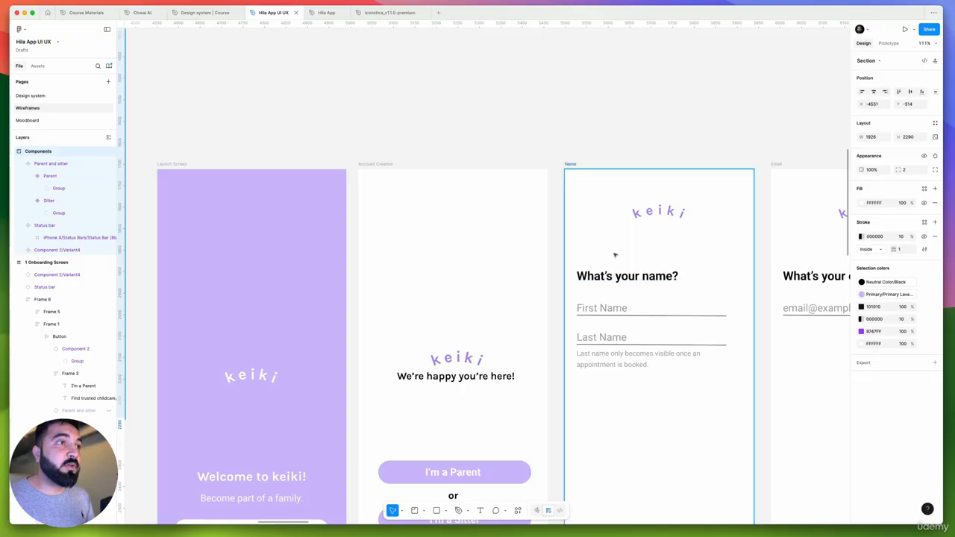
{"action": "scroll", "coordinate": [616, 252], "scroll_direction": "down", "scroll_amount": 3}
{"action": "scroll", "coordinate": [537, 340], "scroll_direction": "right", "scroll_amount": 5}
{"action": "scroll", "coordinate": [537, 340], "scroll_direction": "down", "scroll_amount": 1}
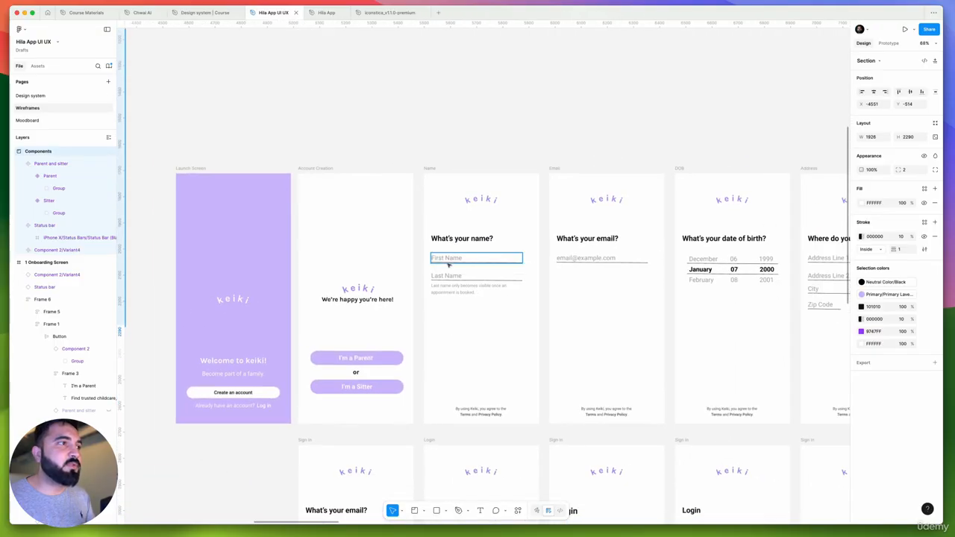
{"action": "scroll", "coordinate": [443, 291], "scroll_direction": "up", "scroll_amount": 5}
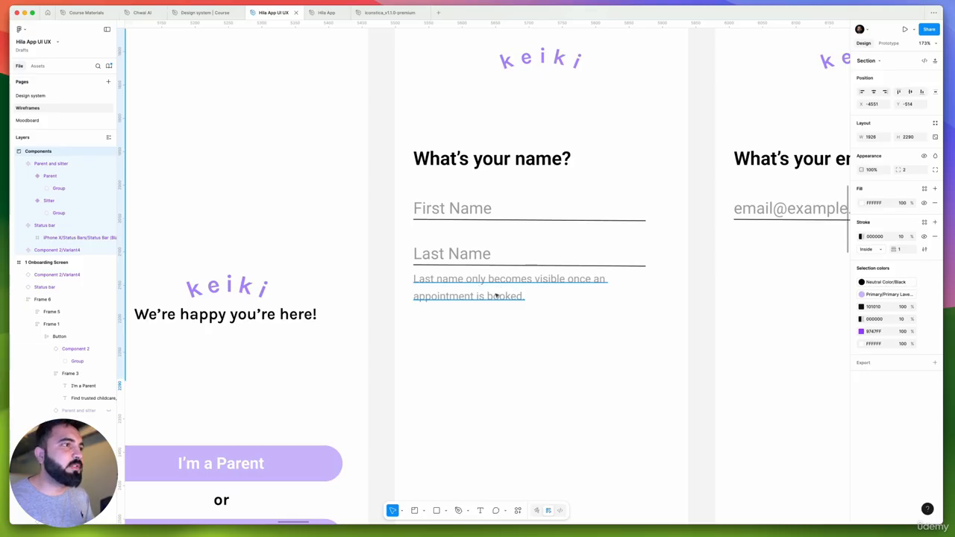
{"action": "scroll", "coordinate": [496, 296], "scroll_direction": "down", "scroll_amount": 6}
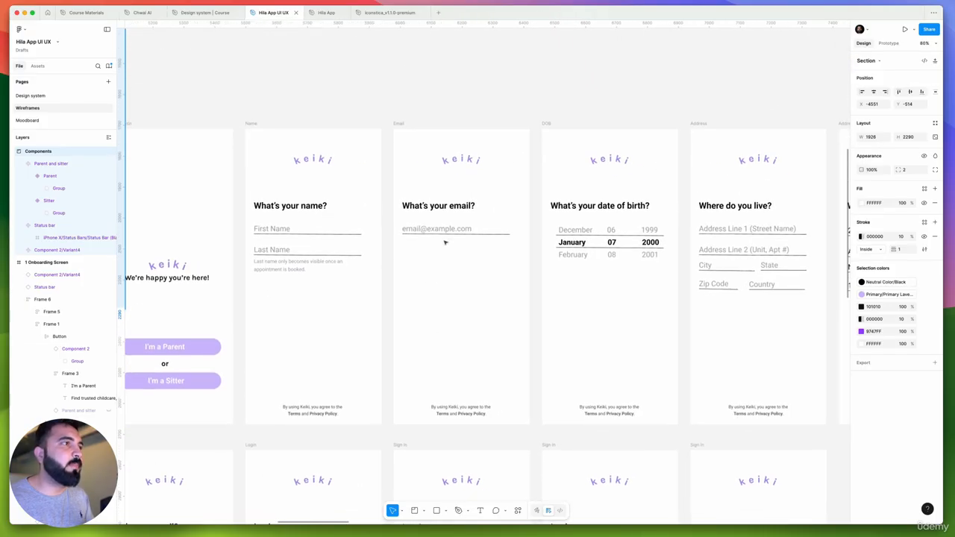
{"action": "scroll", "coordinate": [444, 241], "scroll_direction": "down", "scroll_amount": 1}
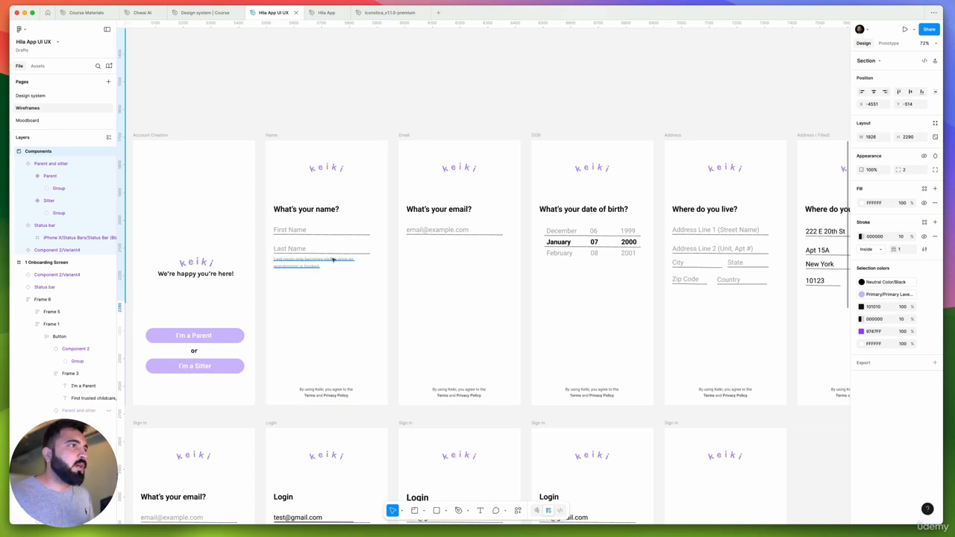
Compare the new Splash and Onboarding screens with the old wireframes and the Components section
{"action": "scroll", "coordinate": [560, 226], "scroll_direction": "down", "scroll_amount": 6}
{"action": "left_click_drag", "start_coordinate": [466, 285], "coordinate": [693, 474]}
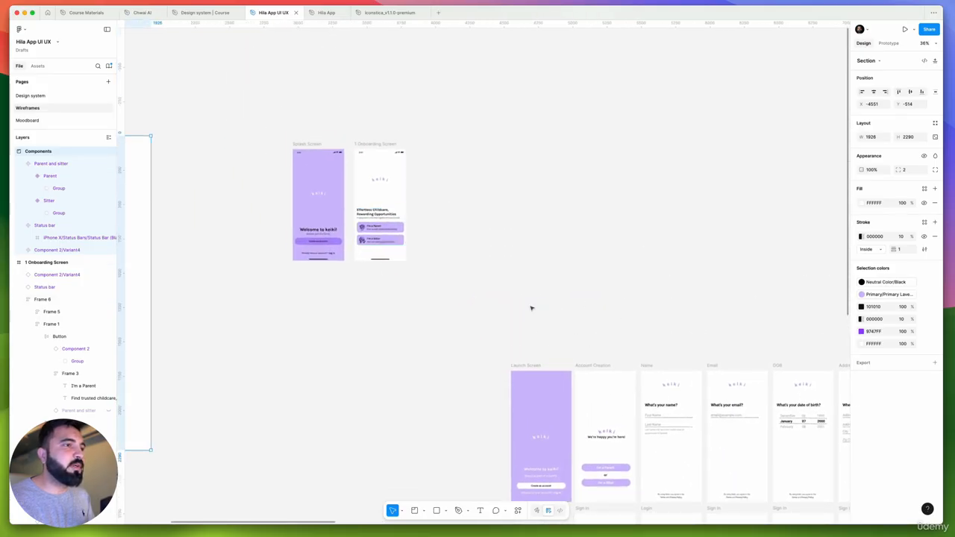
{"action": "scroll", "coordinate": [373, 162], "scroll_direction": "up", "scroll_amount": 3}
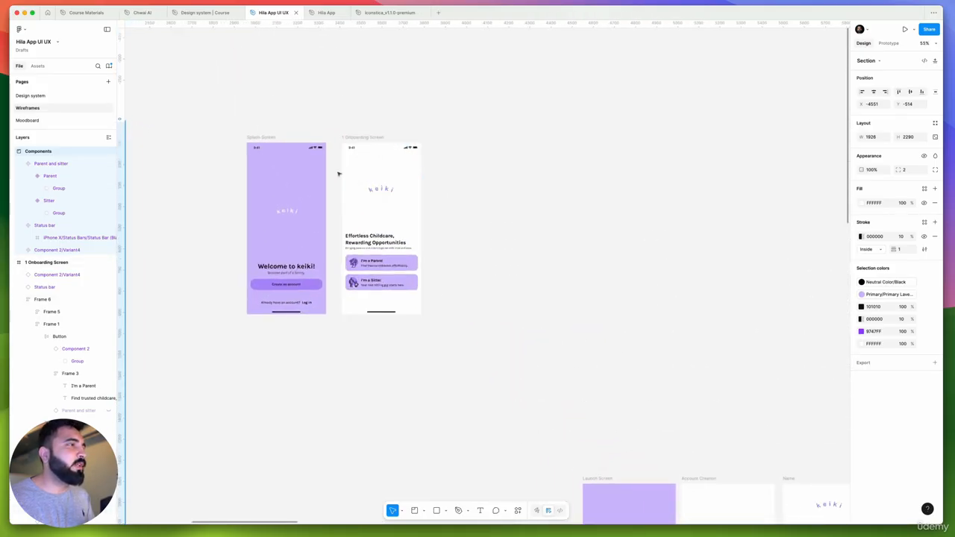
{"action": "scroll", "coordinate": [338, 174], "scroll_direction": "up", "scroll_amount": 4}
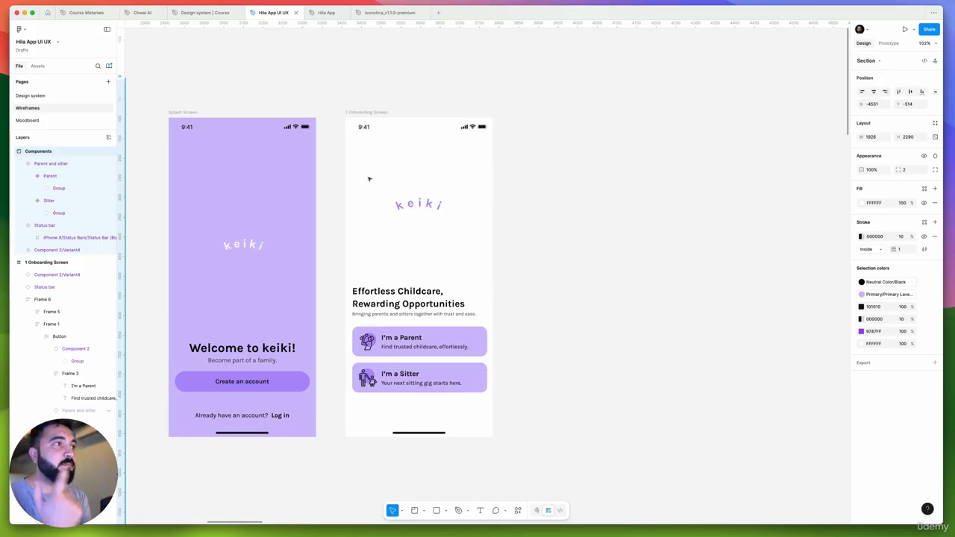
{"action": "scroll", "coordinate": [380, 161], "scroll_direction": "down", "scroll_amount": 5}
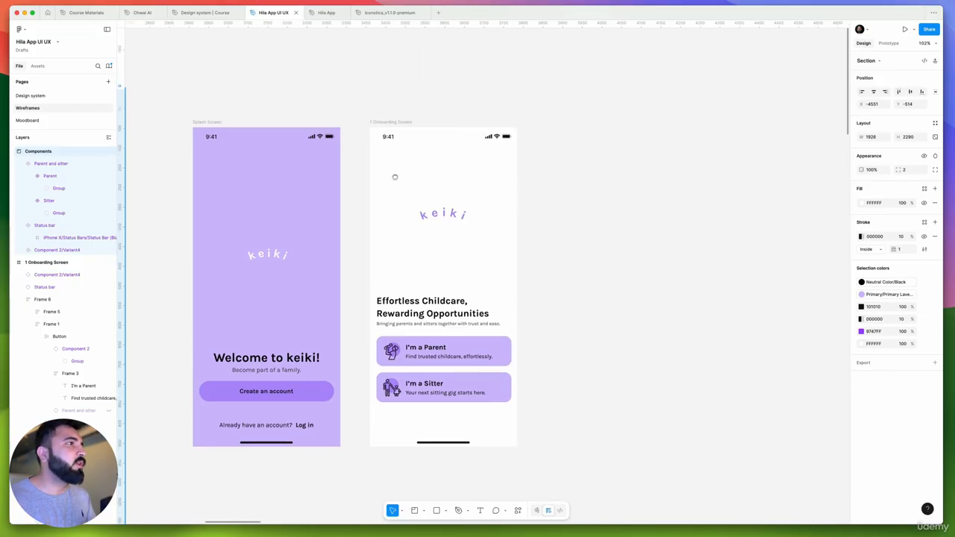
{"action": "scroll", "coordinate": [403, 181], "scroll_direction": "down", "scroll_amount": 4}
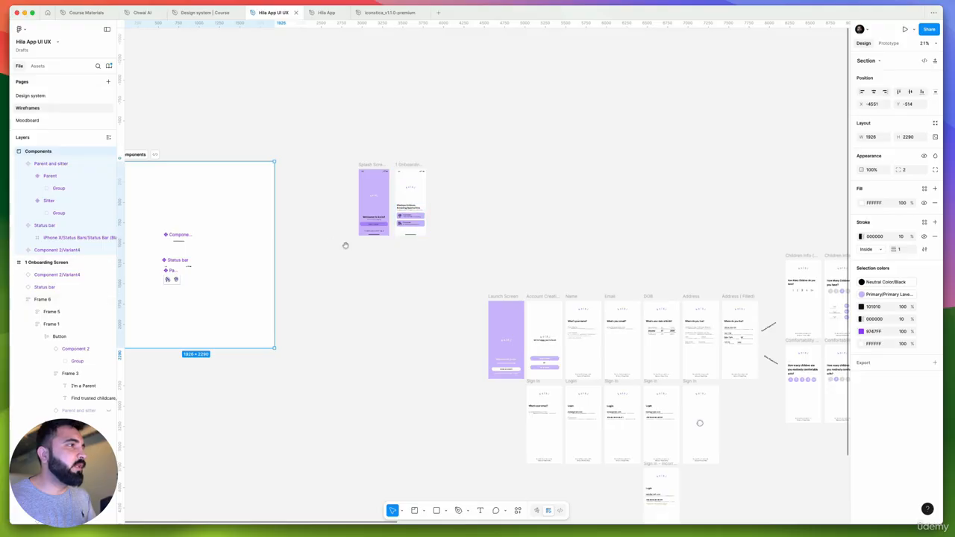
{"action": "scroll", "coordinate": [351, 239], "scroll_direction": "up", "scroll_amount": 6}
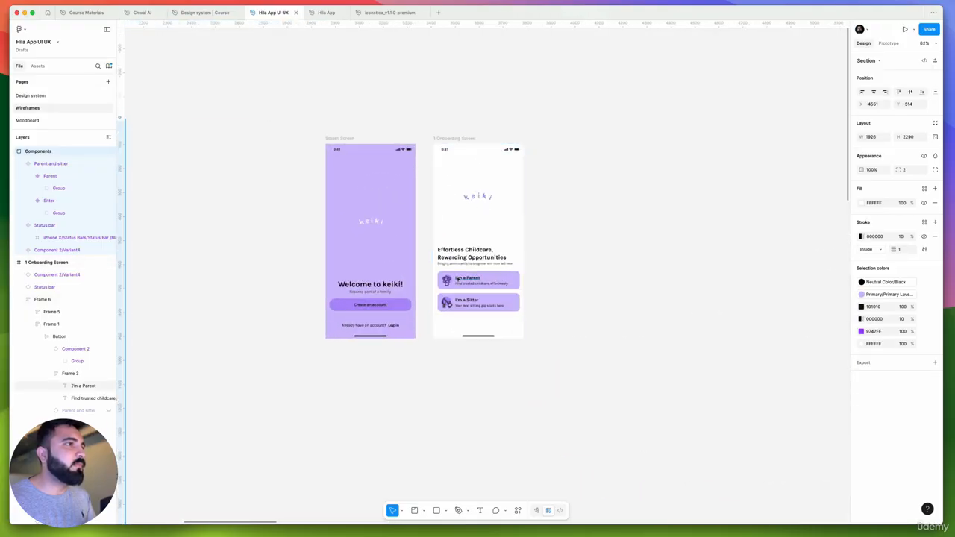
Place a copy of the Parent button's icon under the status bar of the Onboarding screen, at about X 33, Y 65
{"action": "scroll", "coordinate": [437, 179], "scroll_direction": "up", "scroll_amount": 5}
{"action": "scroll", "coordinate": [438, 333], "scroll_direction": "up", "scroll_amount": 1}
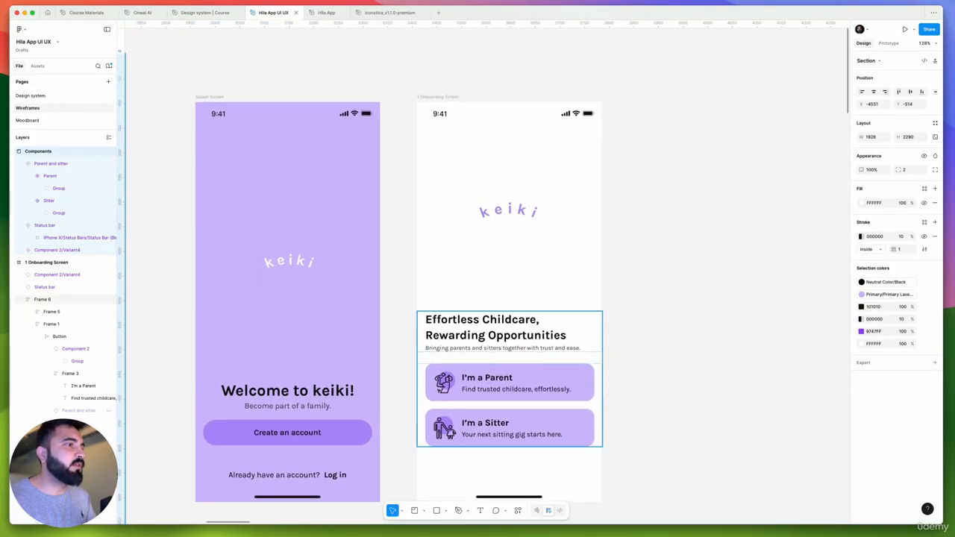
{"action": "double_click", "coordinate": [446, 382]}
{"action": "double_click", "coordinate": [447, 382]}
{"action": "double_click", "coordinate": [446, 382]}
{"action": "double_click", "coordinate": [446, 382]}
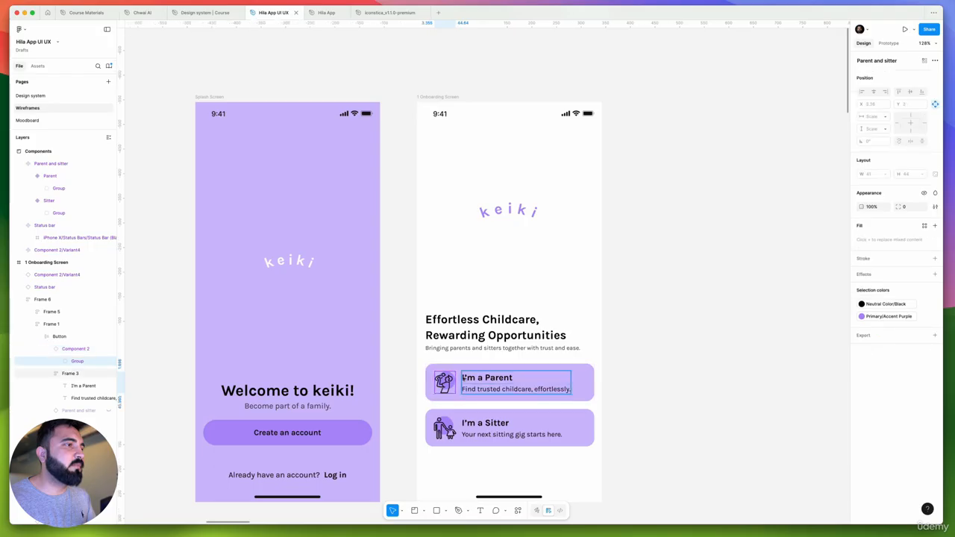
{"action": "left_click", "coordinate": [464, 378]}
{"action": "left_click", "coordinate": [450, 380]}
{"action": "left_click_drag", "start_coordinate": [446, 225], "coordinate": [458, 151]}
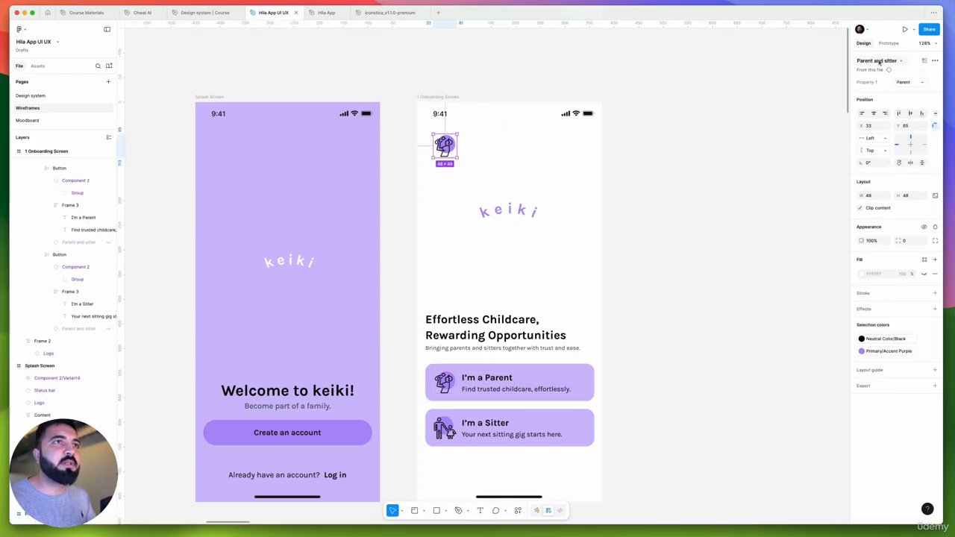
Swap the copied icon instance for the arrow-left component, searching the components for "arrow"
{"action": "left_click", "coordinate": [878, 63]}
{"action": "type", "text": "arrow"}
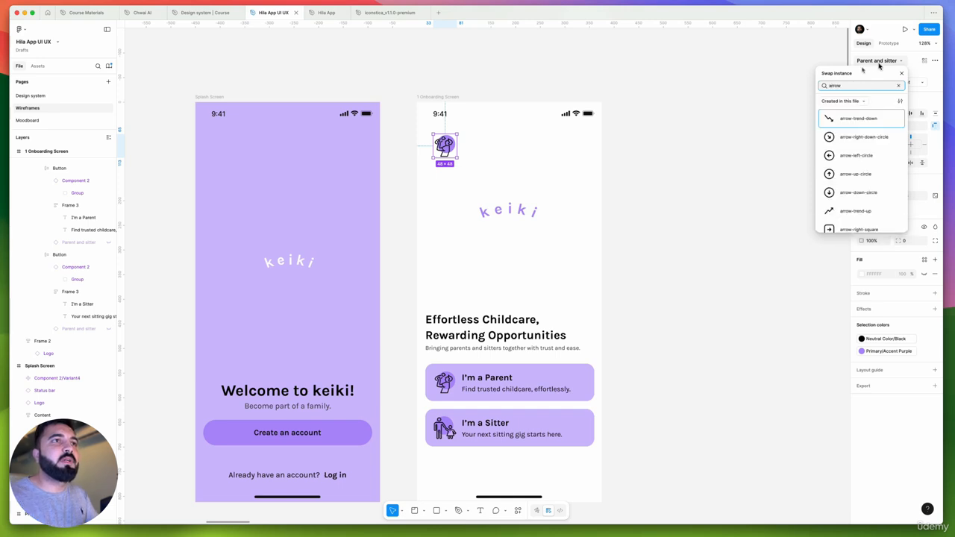
{"action": "scroll", "coordinate": [858, 172], "scroll_direction": "down", "scroll_amount": 5}
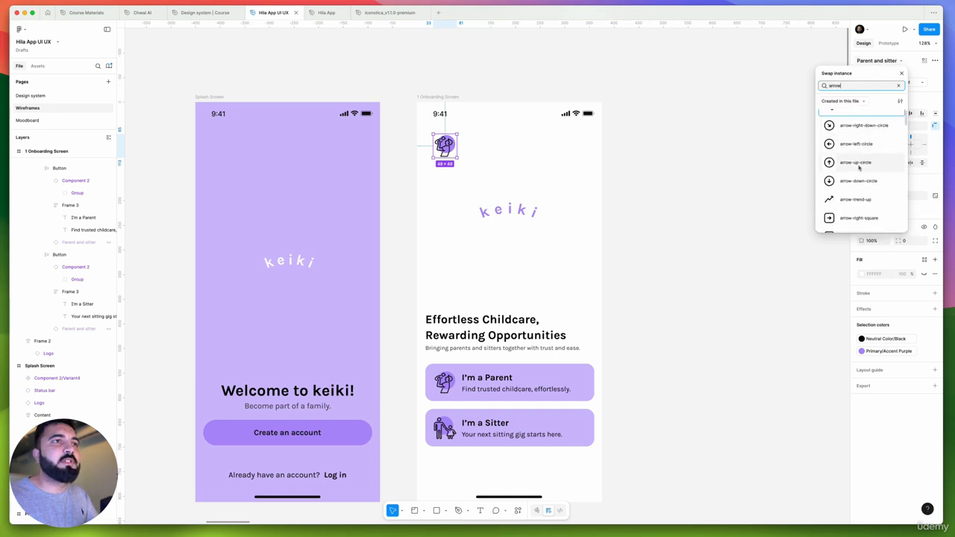
{"action": "scroll", "coordinate": [857, 173], "scroll_direction": "down", "scroll_amount": 5}
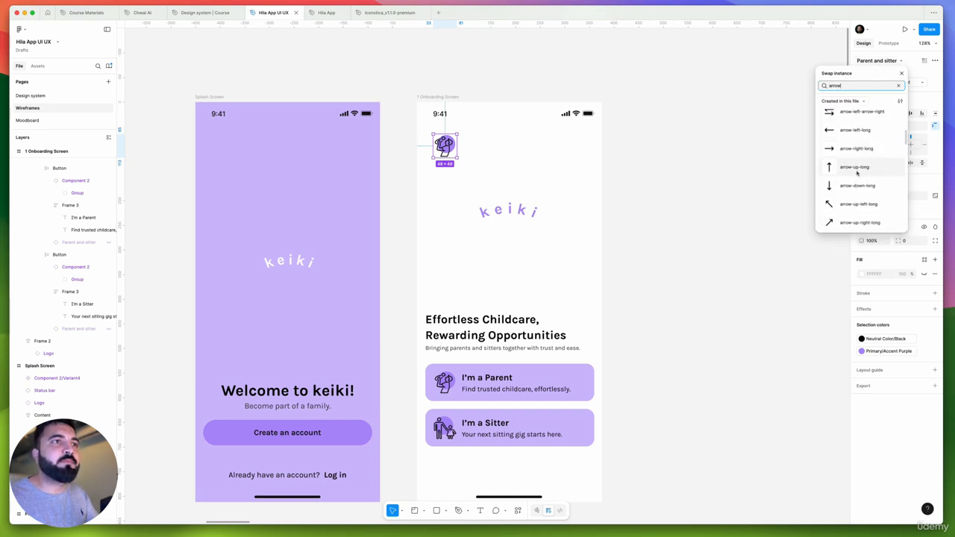
{"action": "left_click", "coordinate": [851, 146]}
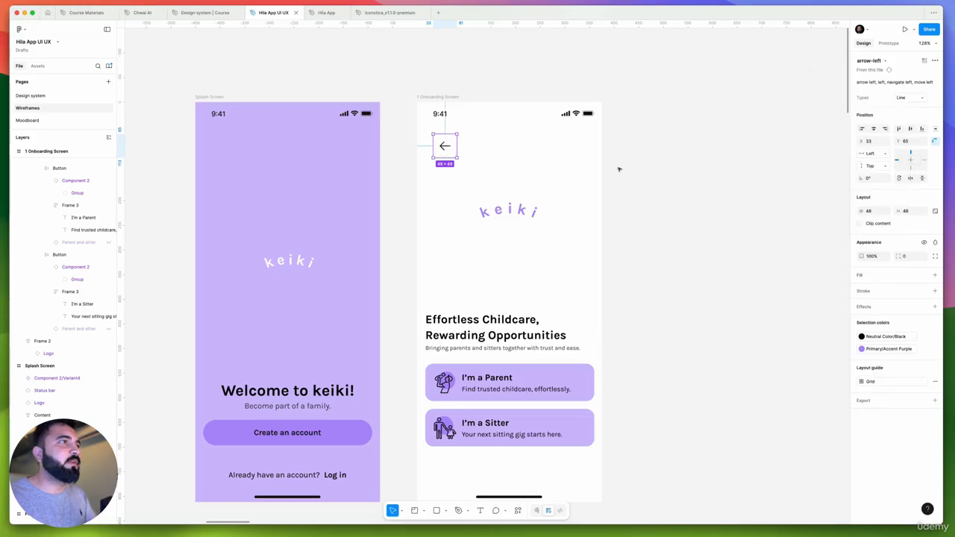
Resize the back arrow to 32 × 32 and move it to X 20 below the clock
{"action": "scroll", "coordinate": [425, 138], "scroll_direction": "up", "scroll_amount": 5}
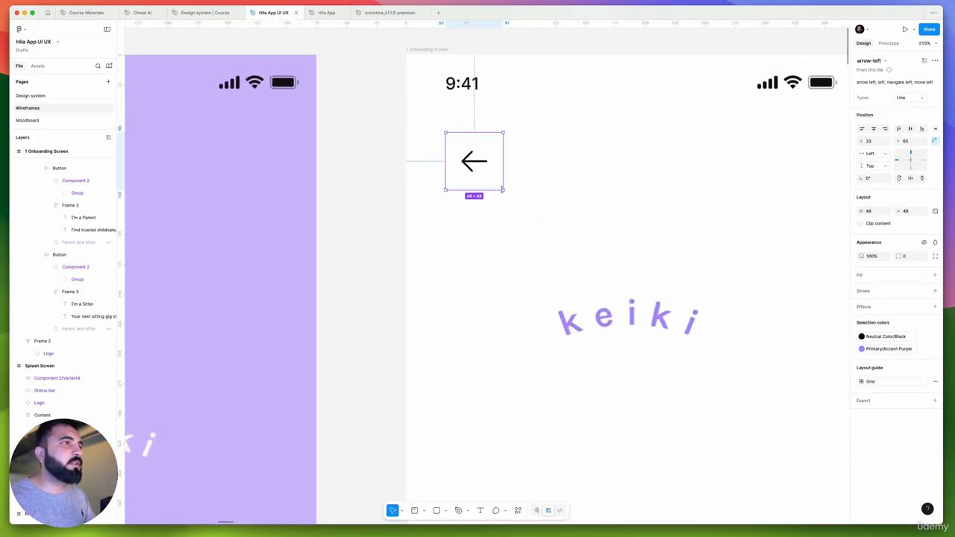
{"action": "left_click_drag", "start_coordinate": [500, 187], "coordinate": [484, 171]}
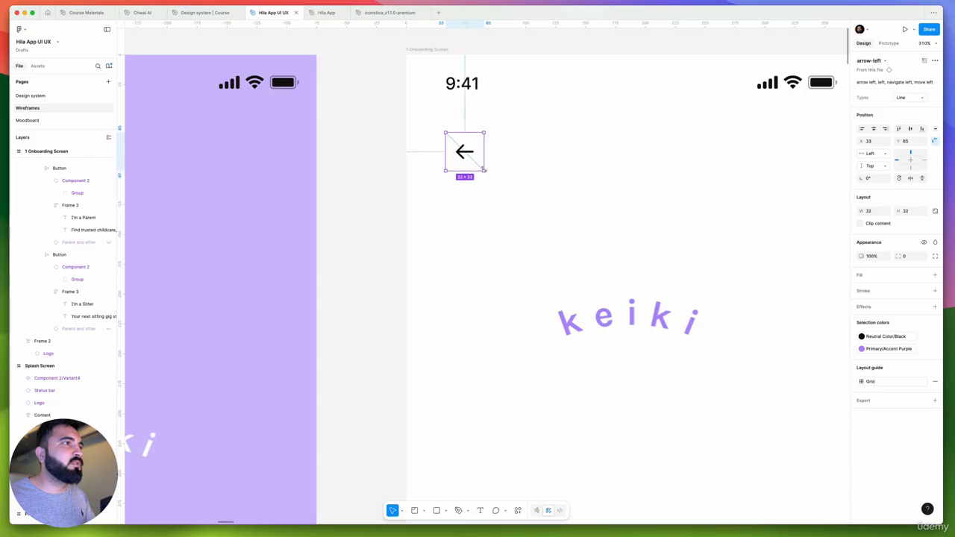
{"action": "scroll", "coordinate": [465, 152], "scroll_direction": "down", "scroll_amount": 5}
{"action": "left_click", "coordinate": [528, 172]}
{"action": "scroll", "coordinate": [482, 230], "scroll_direction": "up", "scroll_amount": 2}
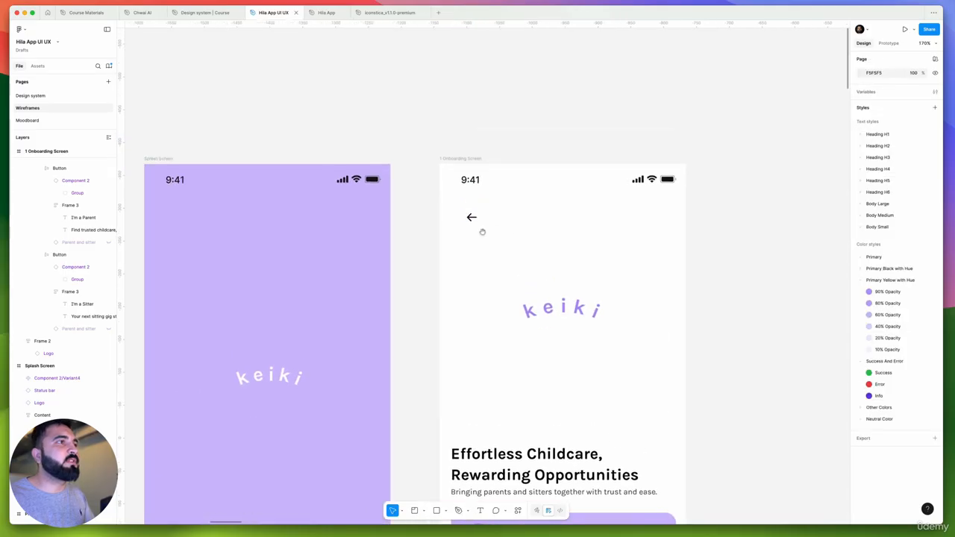
{"action": "scroll", "coordinate": [482, 216], "scroll_direction": "up", "scroll_amount": 5}
{"action": "left_click_drag", "start_coordinate": [481, 215], "coordinate": [462, 207]}
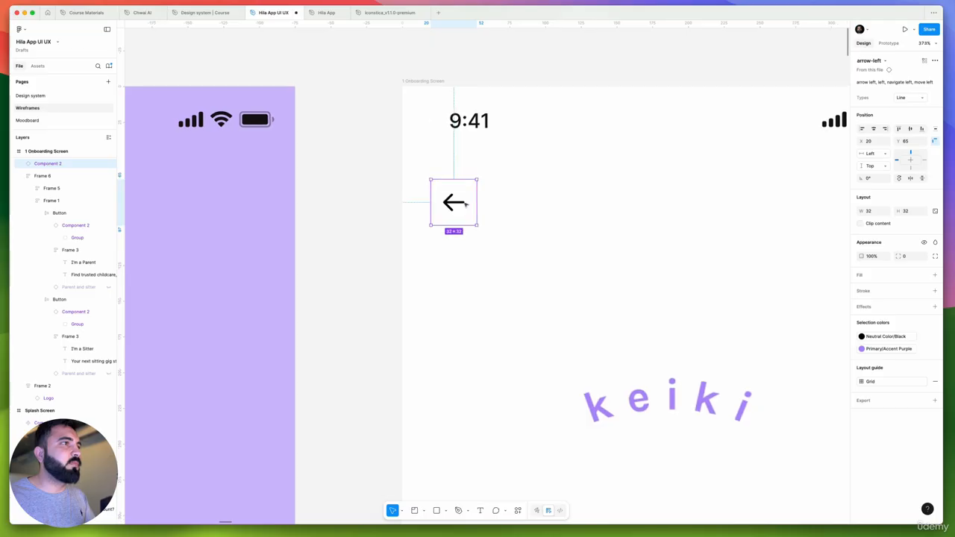
Check the back arrow's distances to the frame edges and nudge it to X 16
{"action": "scroll", "coordinate": [418, 223], "scroll_direction": "down", "scroll_amount": 4}
{"action": "scroll", "coordinate": [418, 223], "scroll_direction": "right", "scroll_amount": 3}
{"action": "scroll", "coordinate": [332, 216], "scroll_direction": "up", "scroll_amount": 5}
{"action": "key", "text": "alt"}
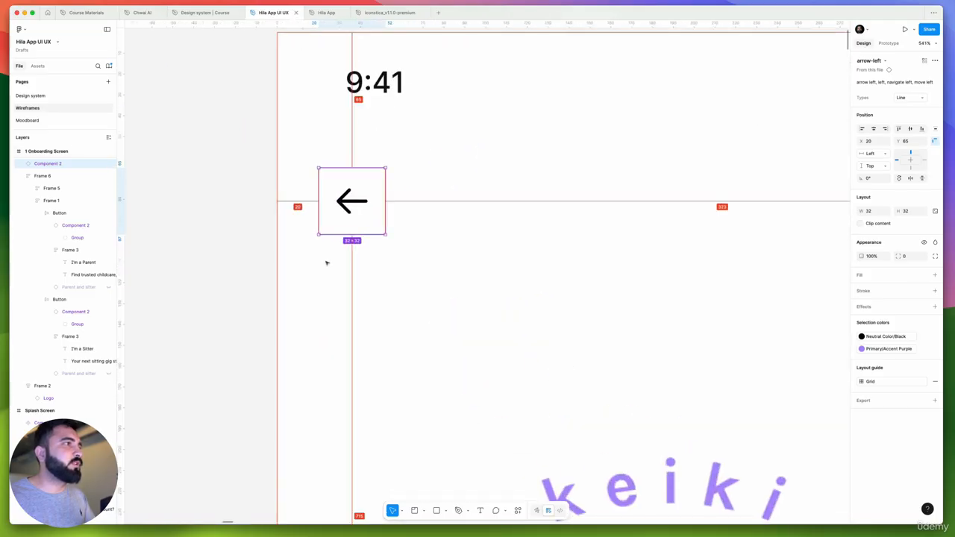
{"action": "key", "text": "Left"}
{"action": "key", "text": "Left"}
{"action": "key", "text": "Left"}
{"action": "key", "text": "Left"}
{"action": "key", "text": "Left"}
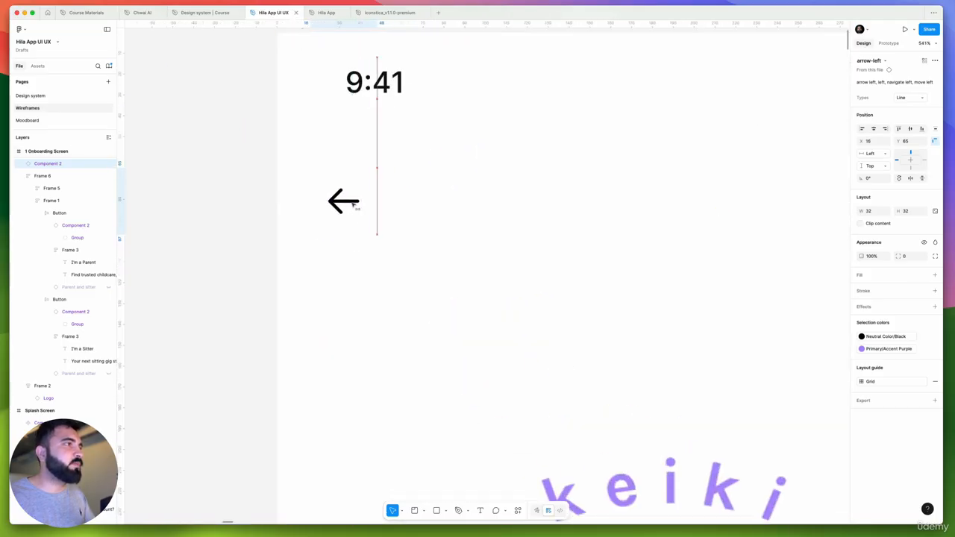
{"action": "key", "text": "Right"}
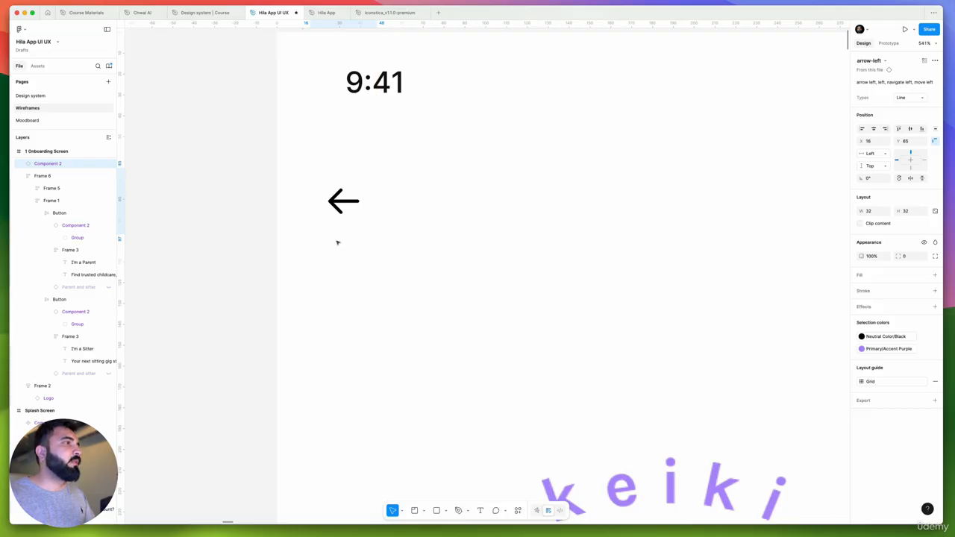
{"action": "scroll", "coordinate": [269, 233], "scroll_direction": "down", "scroll_amount": 10}
{"action": "key", "text": "Escape"}
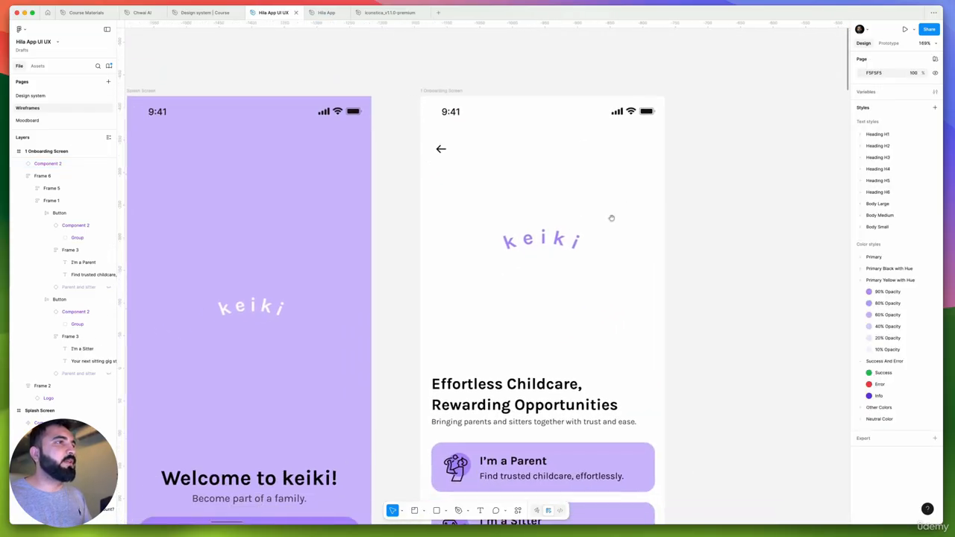
Duplicate the 1 Onboarding Screen frame beside the original at X -711 and start editing the copy's name
{"action": "scroll", "coordinate": [477, 205], "scroll_direction": "down", "scroll_amount": 3}
{"action": "scroll", "coordinate": [640, 294], "scroll_direction": "right", "scroll_amount": 3}
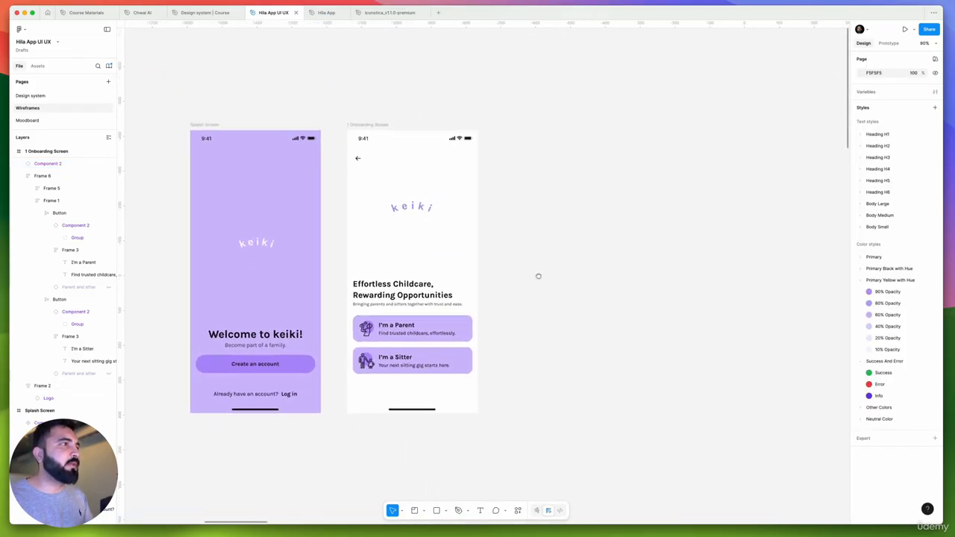
{"action": "scroll", "coordinate": [411, 315], "scroll_direction": "right", "scroll_amount": 3}
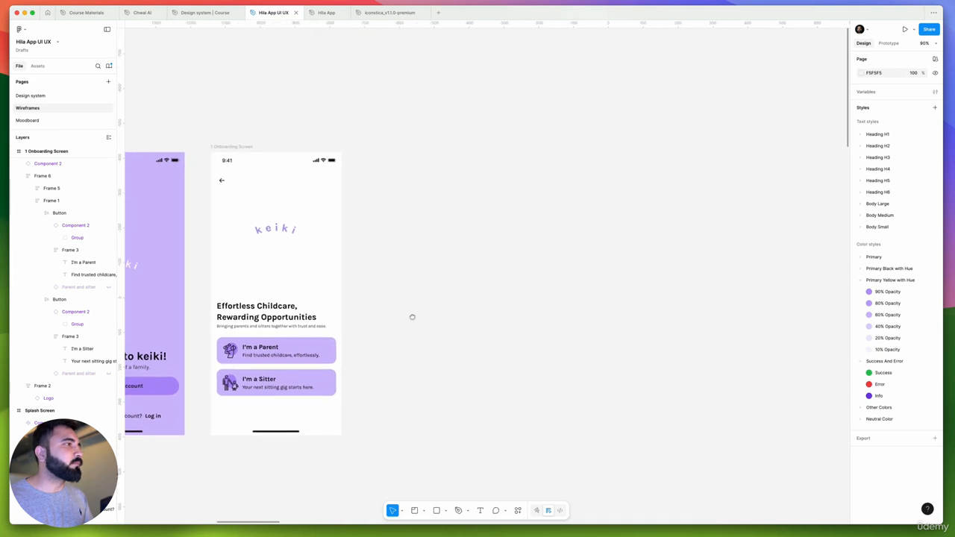
{"action": "scroll", "coordinate": [421, 264], "scroll_direction": "down", "scroll_amount": 3}
{"action": "scroll", "coordinate": [291, 160], "scroll_direction": "down", "scroll_amount": 5}
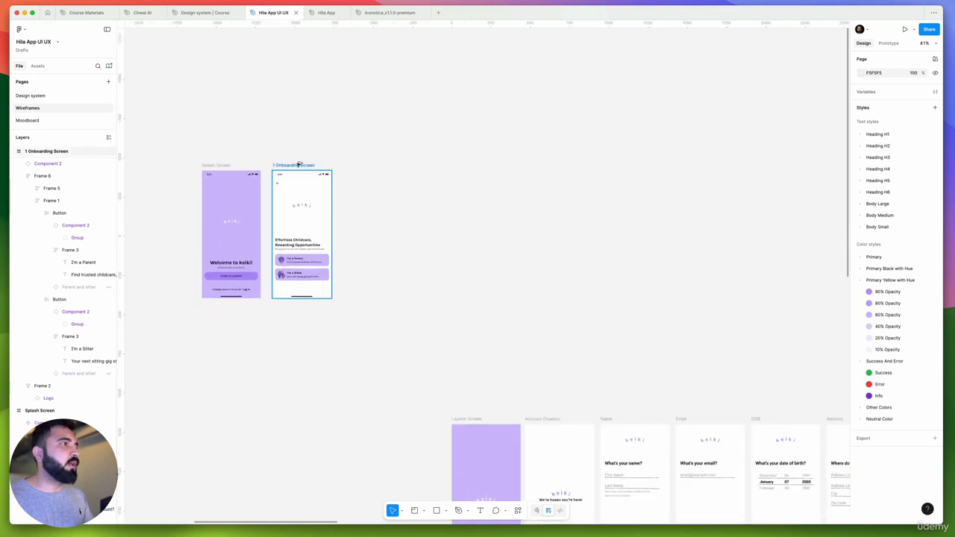
{"action": "left_click_drag", "start_coordinate": [299, 163], "coordinate": [355, 164]}
{"action": "scroll", "coordinate": [355, 164], "scroll_direction": "up", "scroll_amount": 3}
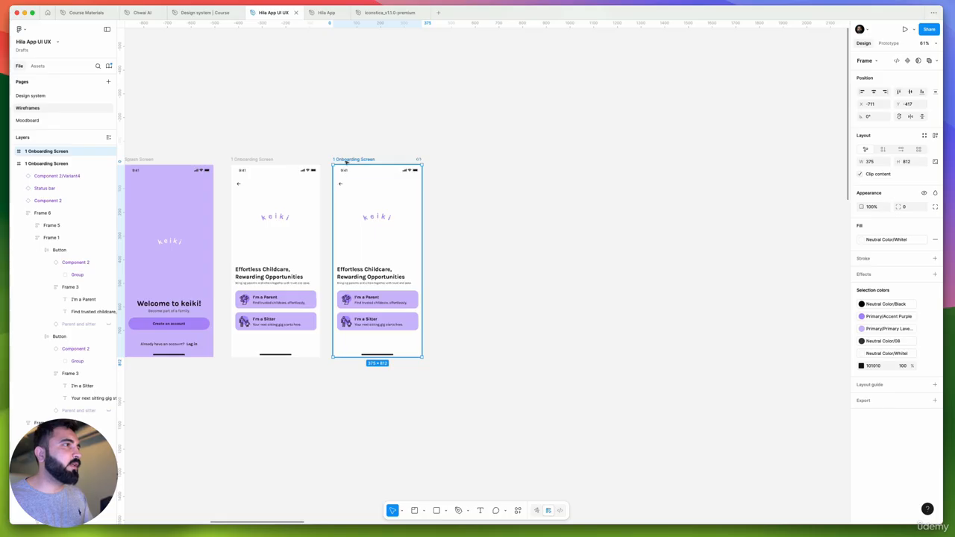
{"action": "double_click", "coordinate": [346, 160]}
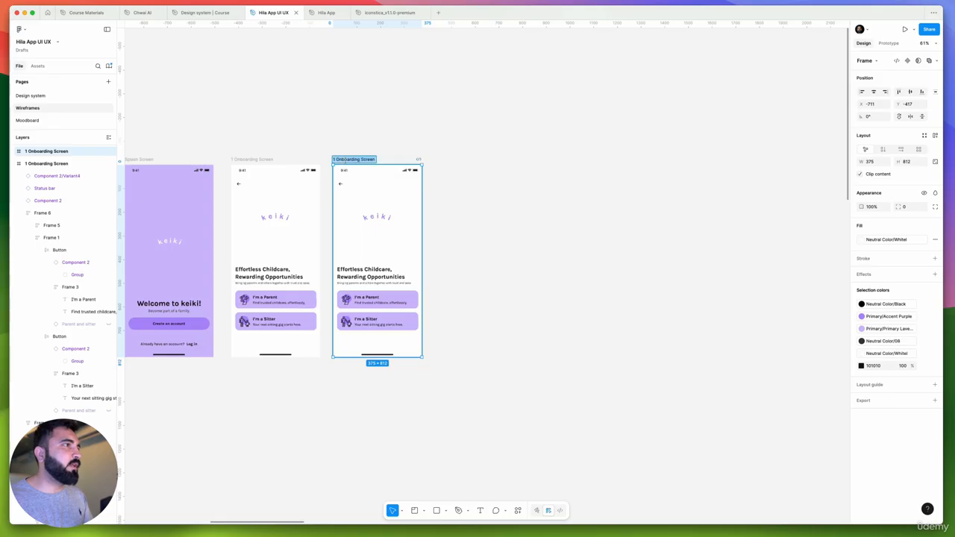
Rename the original onboarding frame as Onboarding Screen 1
{"action": "double_click", "coordinate": [250, 159]}
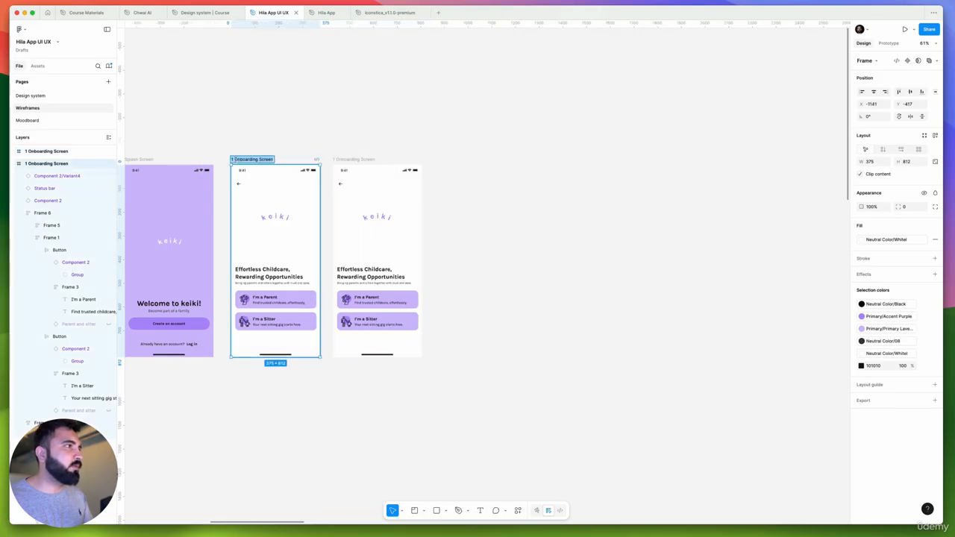
{"action": "left_click", "coordinate": [232, 160]}
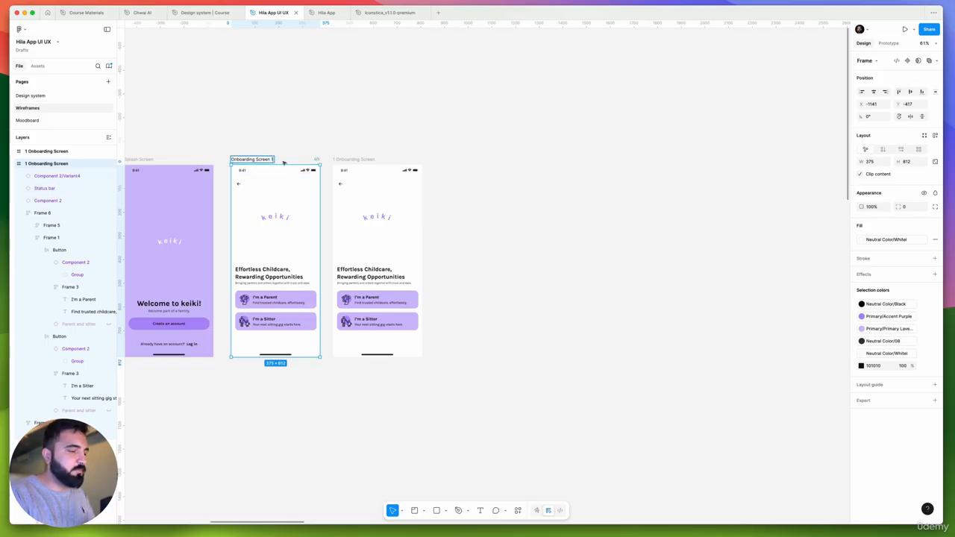
{"action": "key", "text": "Return"}
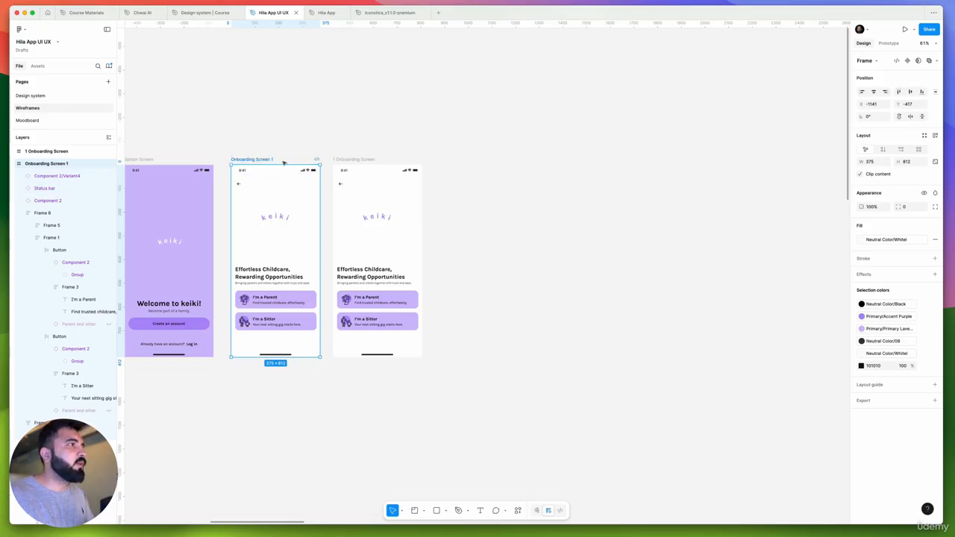
Delete the earlier onboarding copy and place a fresh duplicate of Onboarding Screen 1 beside it at about X -718, Y -417
{"action": "left_click", "coordinate": [357, 164]}
{"action": "key", "text": "Delete"}
{"action": "left_click_drag", "start_coordinate": [269, 159], "coordinate": [370, 170]}
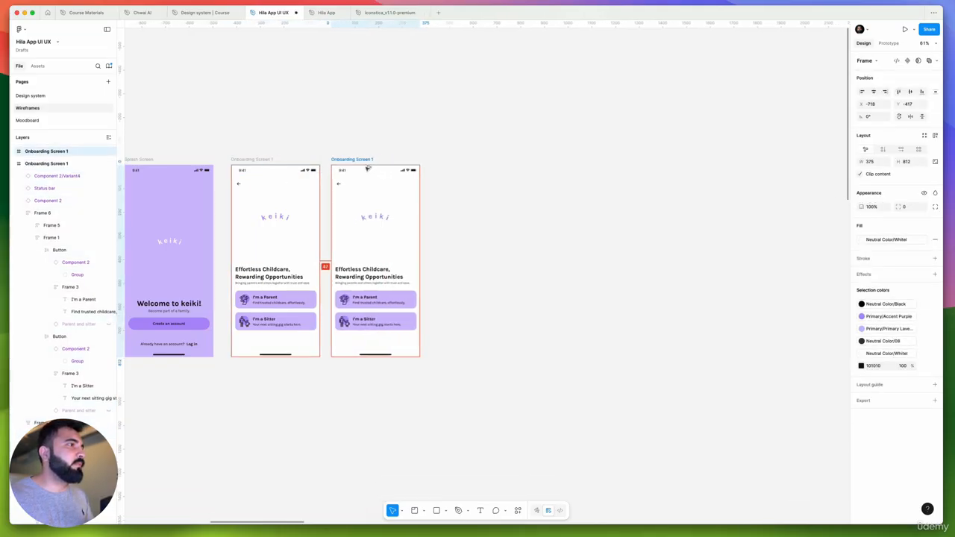
{"action": "left_click", "coordinate": [445, 153]}
Examine the two onboarding frames and the old account creation wireframes, from Account Creation through Address, as reference for the next screen
{"action": "scroll", "coordinate": [365, 163], "scroll_direction": "up", "scroll_amount": 5}
{"action": "scroll", "coordinate": [365, 163], "scroll_direction": "down", "scroll_amount": 6}
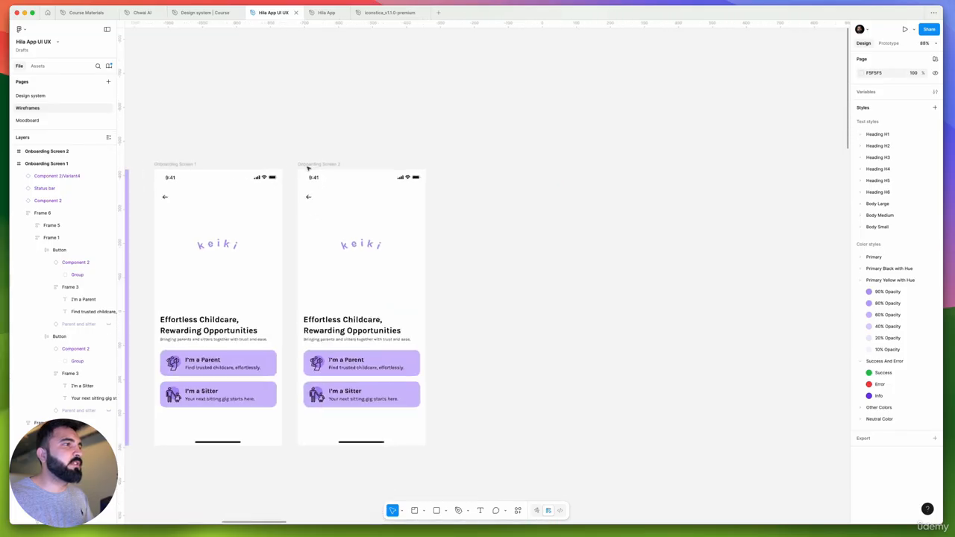
{"action": "left_click_drag", "start_coordinate": [505, 316], "coordinate": [528, 245]}
{"action": "scroll", "coordinate": [414, 271], "scroll_direction": "down", "scroll_amount": 5}
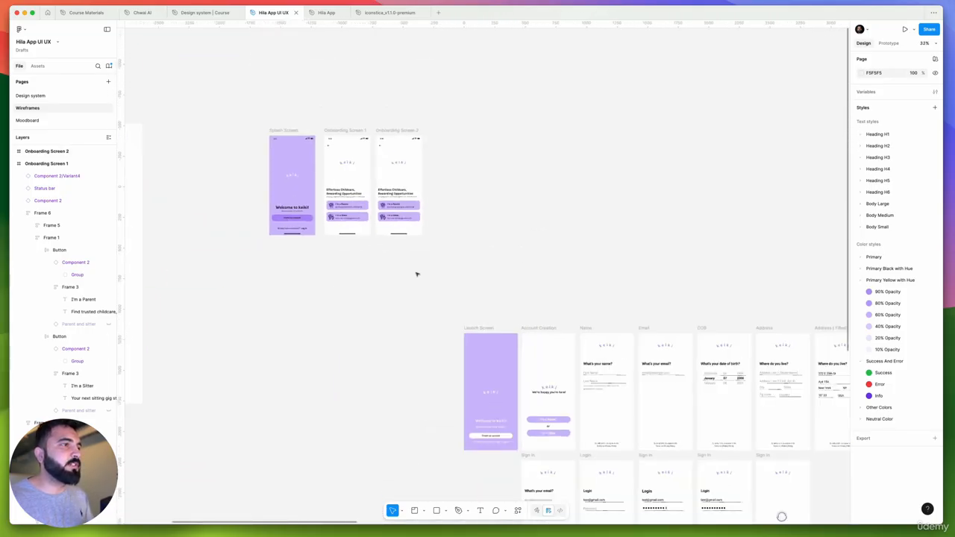
{"action": "left_click_drag", "start_coordinate": [493, 352], "coordinate": [365, 303]}
{"action": "scroll", "coordinate": [292, 186], "scroll_direction": "up", "scroll_amount": 5}
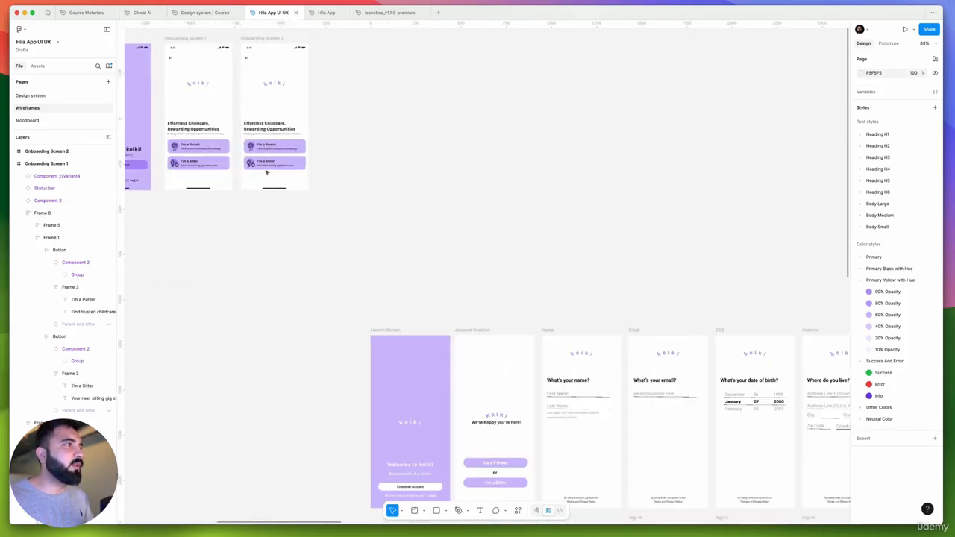
{"action": "scroll", "coordinate": [397, 223], "scroll_direction": "down", "scroll_amount": 6}
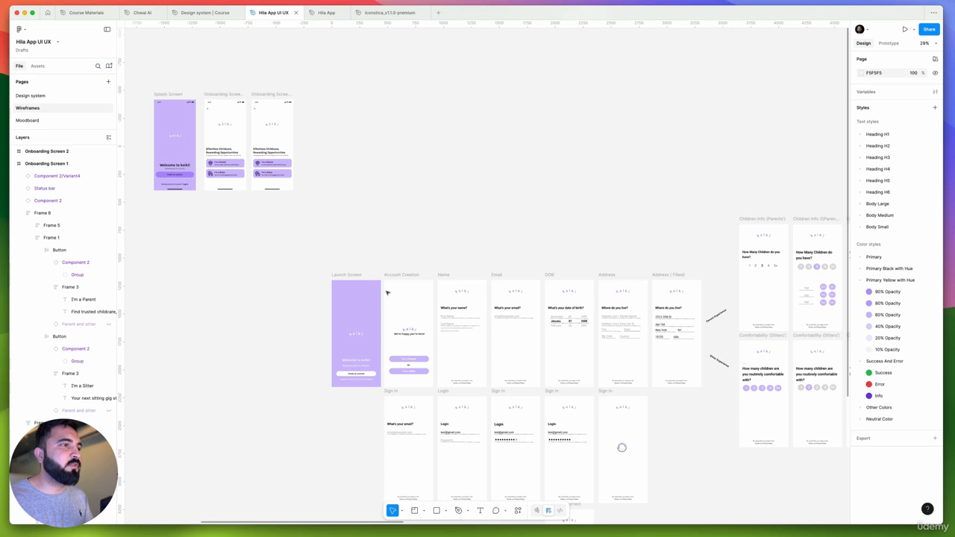
{"action": "left_click_drag", "start_coordinate": [373, 254], "coordinate": [607, 433]}
{"action": "left_click", "coordinate": [456, 269]}
{"action": "scroll", "coordinate": [454, 279], "scroll_direction": "up", "scroll_amount": 3}
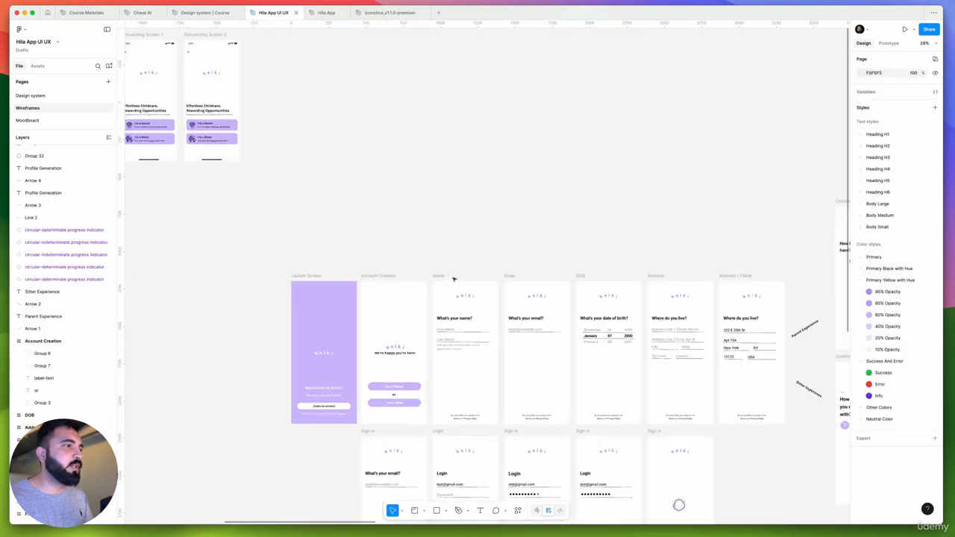
Place a copy of the old Name wireframe beside the onboarding frames and duplicate Onboarding Screen 2 at X -276, Y -417
{"action": "scroll", "coordinate": [436, 284], "scroll_direction": "left", "scroll_amount": 4}
{"action": "scroll", "coordinate": [575, 276], "scroll_direction": "down", "scroll_amount": 5}
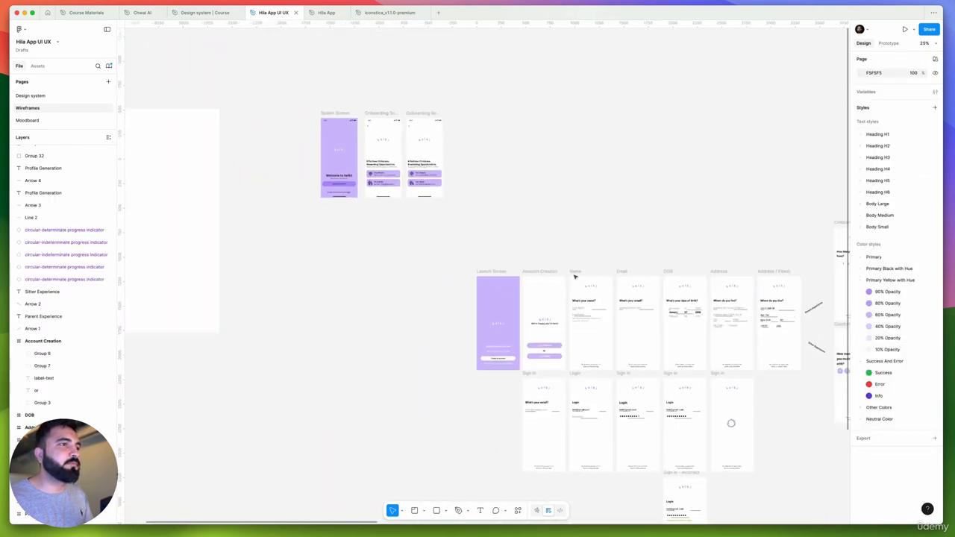
{"action": "left_click_drag", "start_coordinate": [580, 273], "coordinate": [517, 134]}
{"action": "scroll", "coordinate": [481, 140], "scroll_direction": "up", "scroll_amount": 8}
{"action": "left_click", "coordinate": [429, 182]}
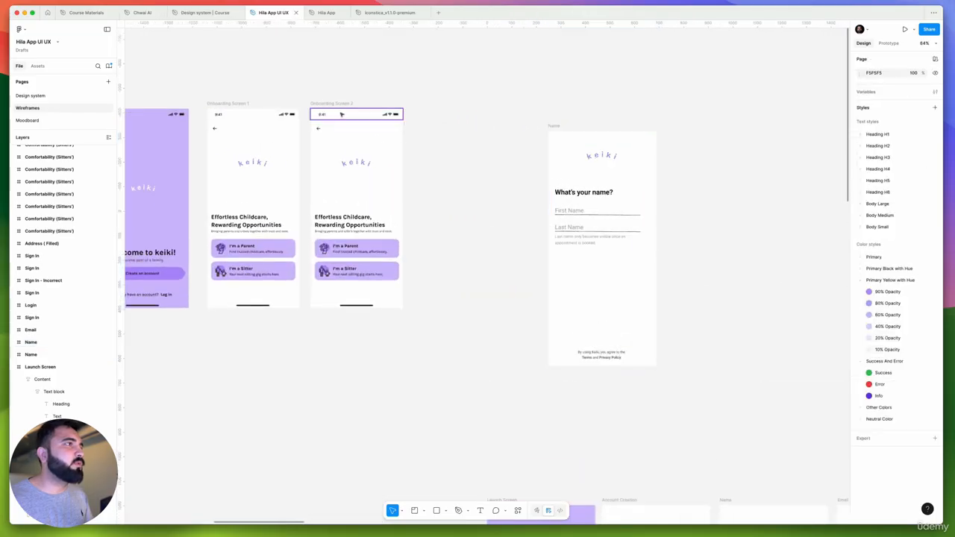
{"action": "left_click_drag", "start_coordinate": [335, 108], "coordinate": [444, 116]}
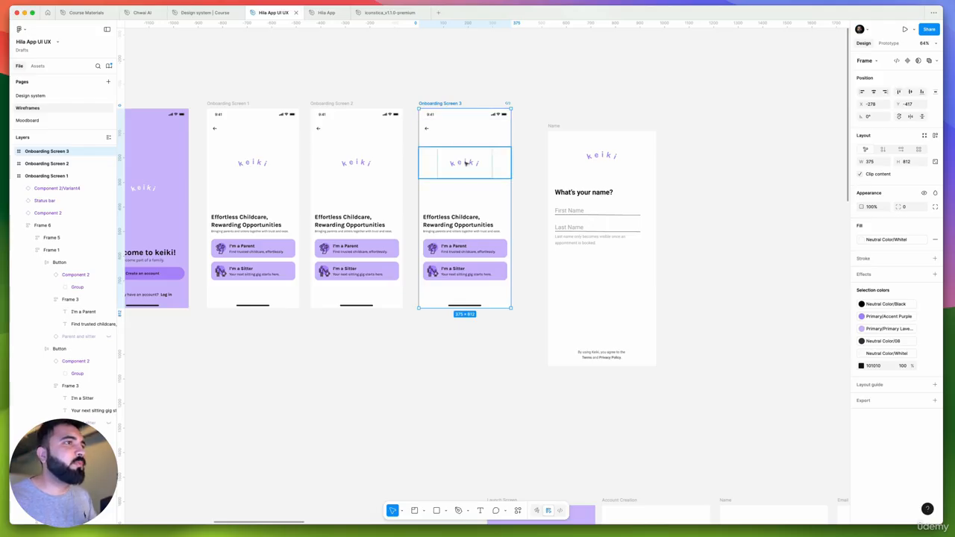
On Onboarding Screen 3, move the keiki logo frame up to Y 97 and the heading and button block to Y 224
{"action": "left_click", "coordinate": [467, 164]}
{"action": "scroll", "coordinate": [598, 169], "scroll_direction": "up", "scroll_amount": 4}
{"action": "scroll", "coordinate": [600, 172], "scroll_direction": "down", "scroll_amount": 1}
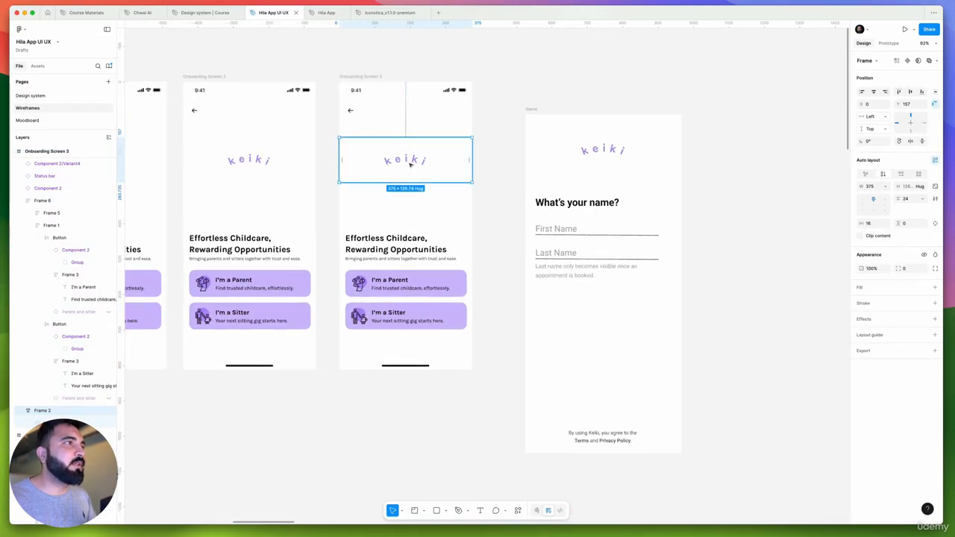
{"action": "left_click_drag", "start_coordinate": [410, 164], "coordinate": [412, 141]}
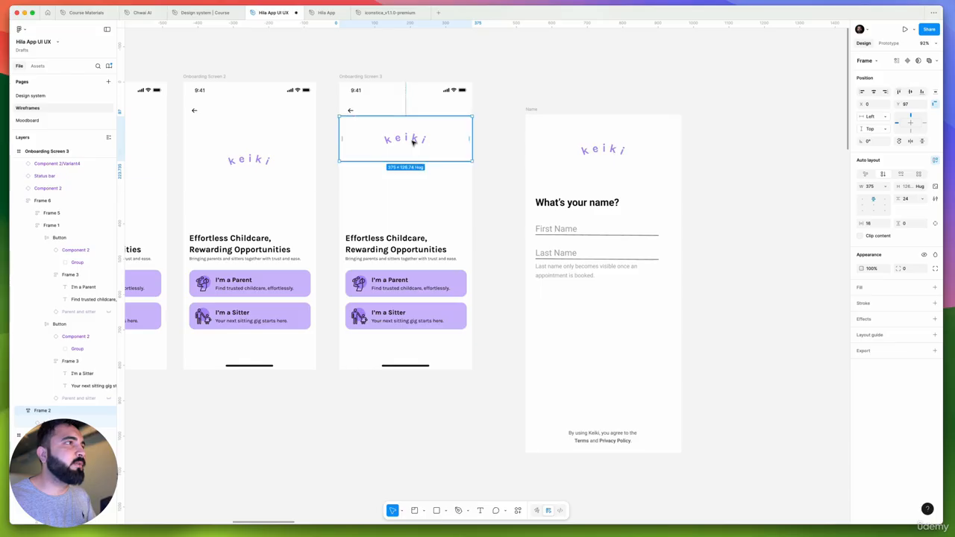
{"action": "left_click", "coordinate": [376, 247]}
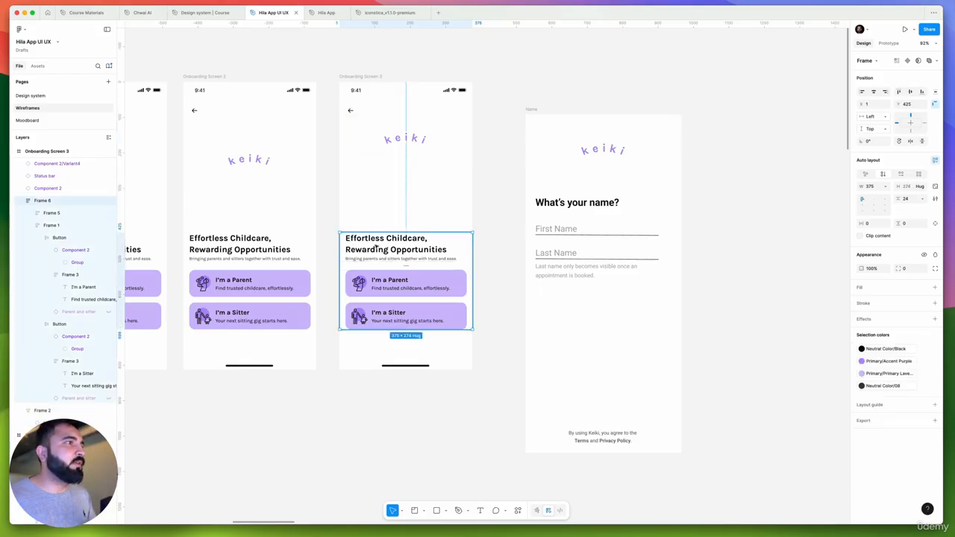
{"action": "left_click_drag", "start_coordinate": [378, 255], "coordinate": [392, 184]}
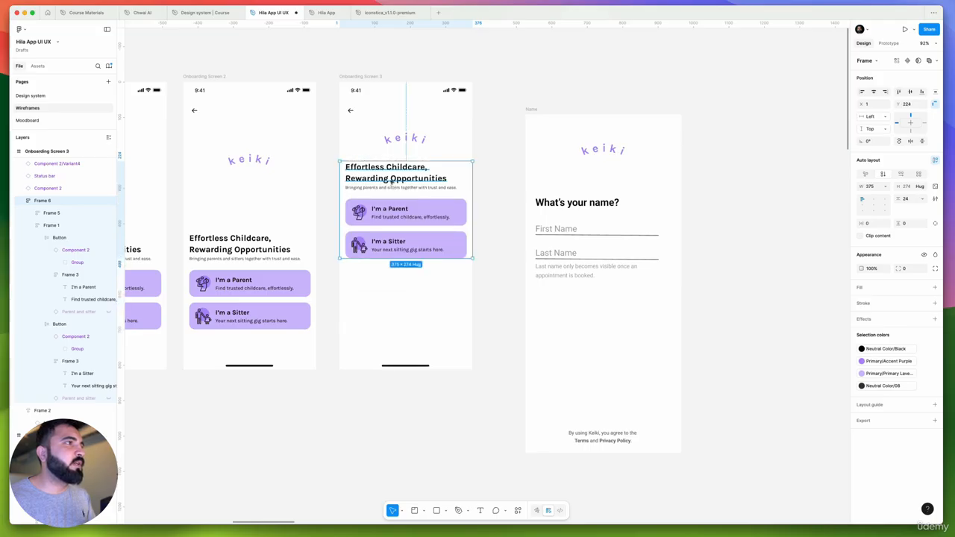
Apply the Heading H4/Bold text style to the heading on Onboarding Screen 3
{"action": "double_click", "coordinate": [393, 178]}
{"action": "left_click", "coordinate": [885, 227]}
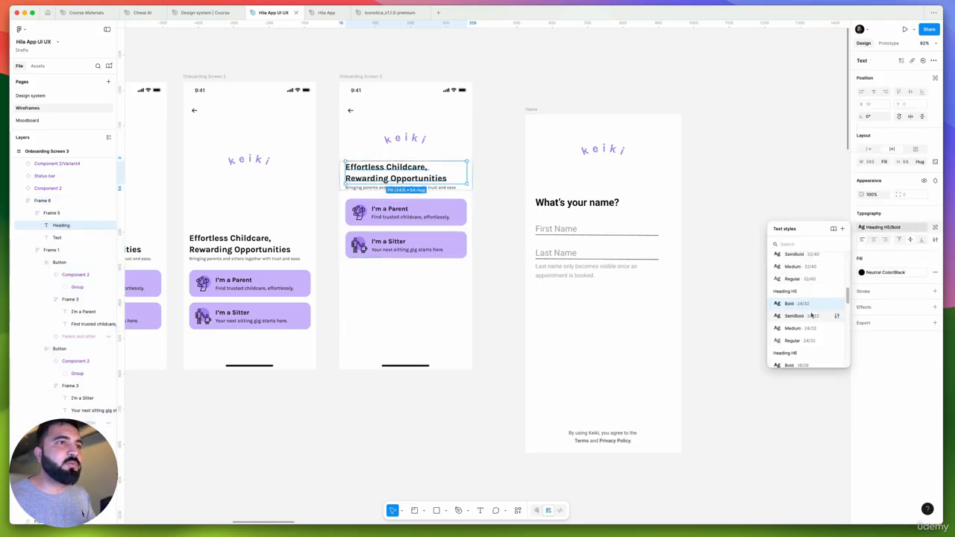
{"action": "scroll", "coordinate": [809, 292], "scroll_direction": "up", "scroll_amount": 2}
{"action": "left_click", "coordinate": [808, 282]}
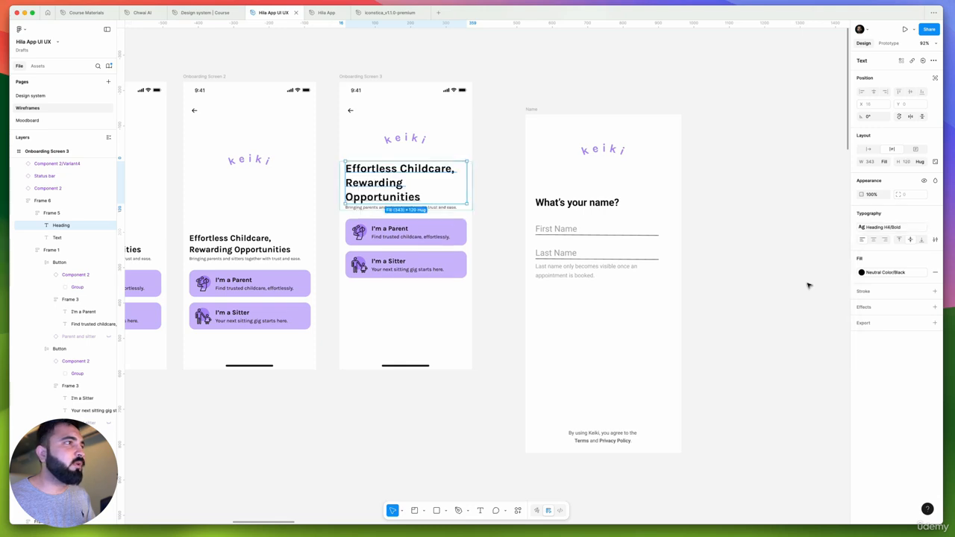
Apply the Heading H4/Bold text style to the heading on Onboarding Screen 2
{"action": "left_click", "coordinate": [258, 246], "text": "super"}
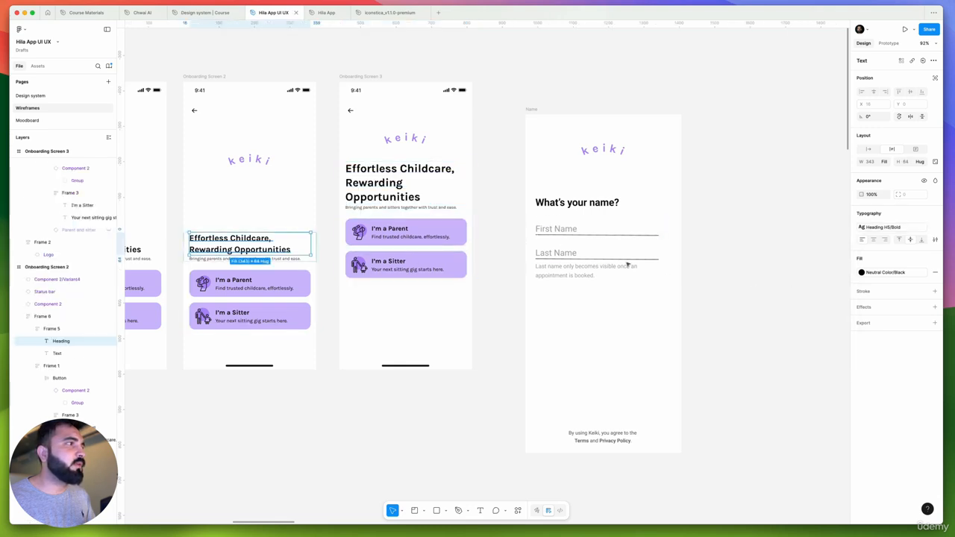
{"action": "left_click", "coordinate": [888, 227]}
{"action": "scroll", "coordinate": [802, 276], "scroll_direction": "up", "scroll_amount": 2}
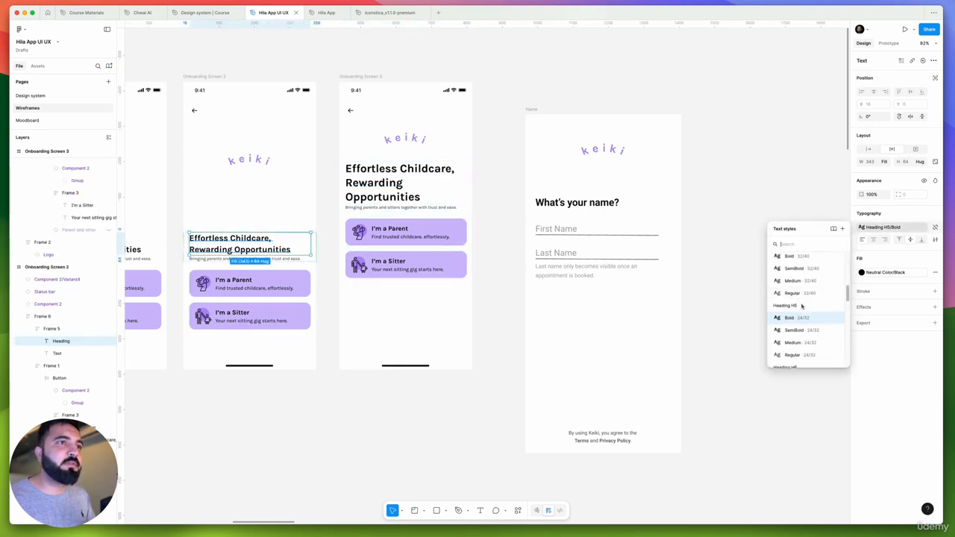
{"action": "left_click", "coordinate": [797, 263]}
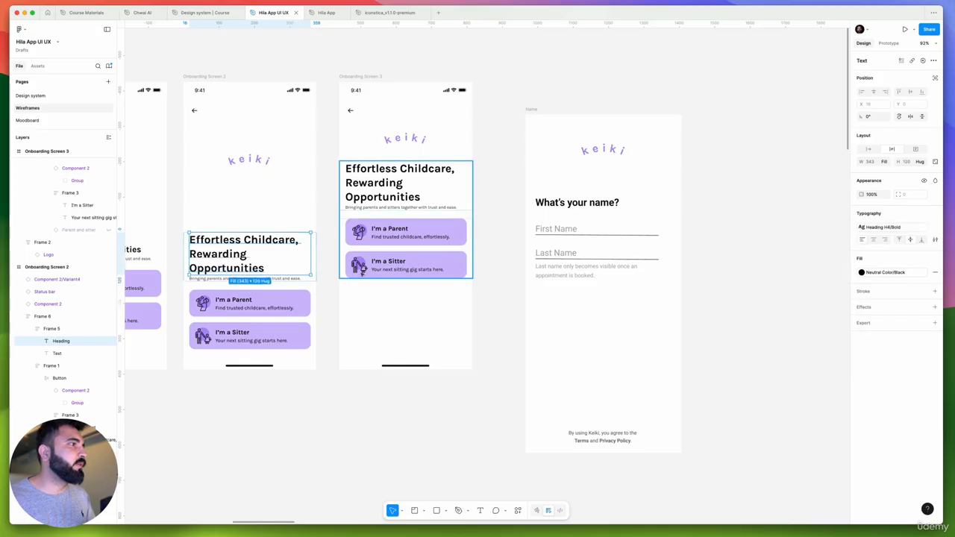
Switch to the Gemini chat in the browser and copy the title text "Connecting Caregivers & Families"
{"action": "scroll", "coordinate": [229, 255], "scroll_direction": "up", "scroll_amount": 3}
{"action": "scroll", "coordinate": [227, 255], "scroll_direction": "up", "scroll_amount": 4}
{"action": "scroll", "coordinate": [227, 256], "scroll_direction": "down", "scroll_amount": 4}
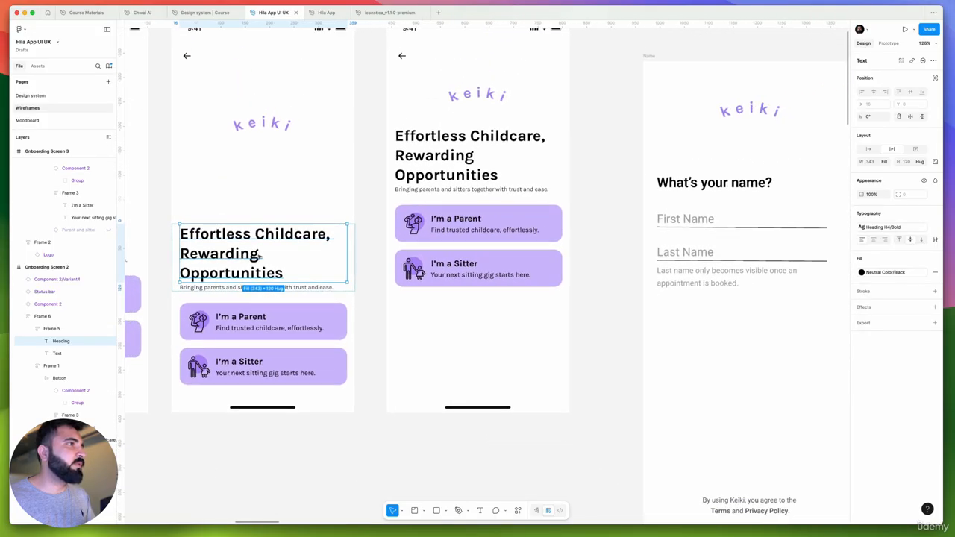
{"action": "left_click_drag", "start_coordinate": [295, 259], "coordinate": [423, 279]}
{"action": "scroll", "coordinate": [423, 279], "scroll_direction": "left", "scroll_amount": 2}
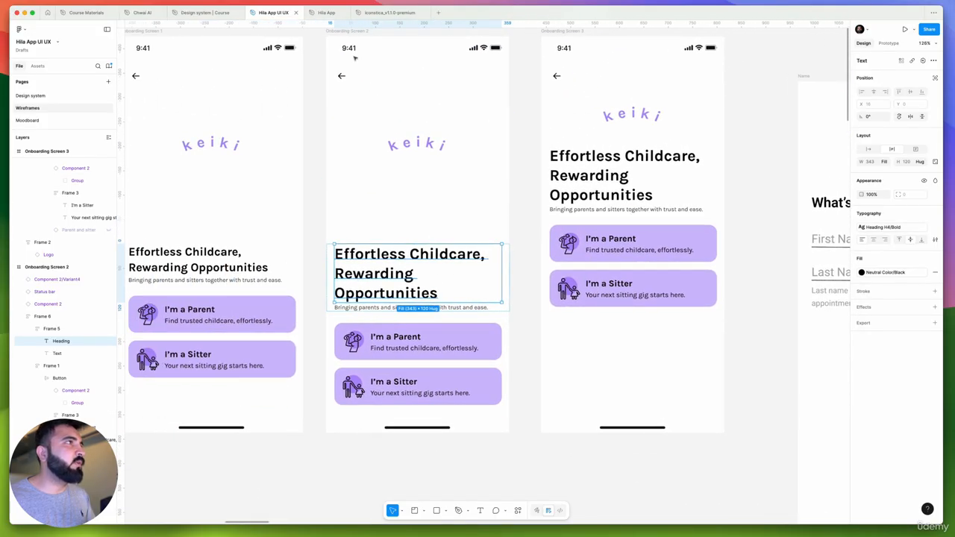
{"action": "key", "text": "super+Tab"}
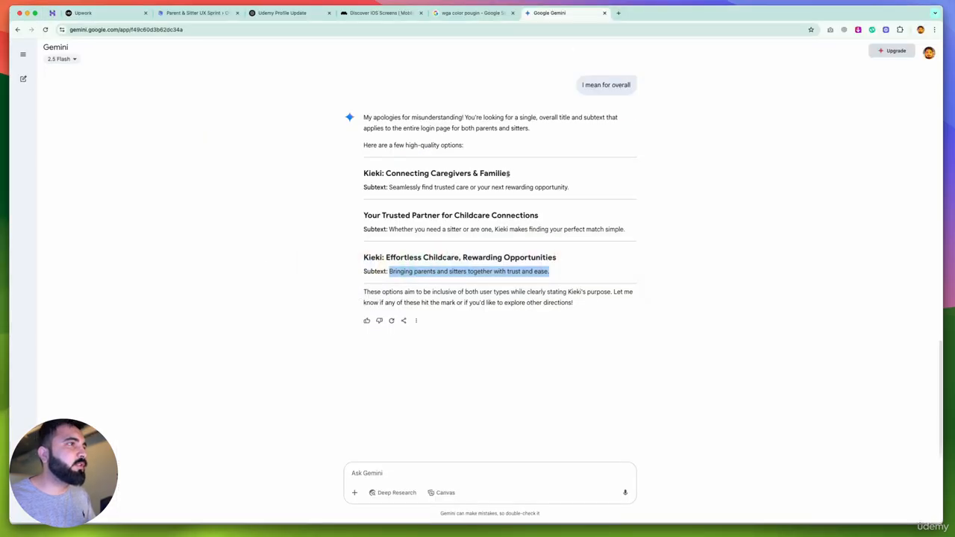
{"action": "left_click_drag", "start_coordinate": [510, 174], "coordinate": [387, 173]}
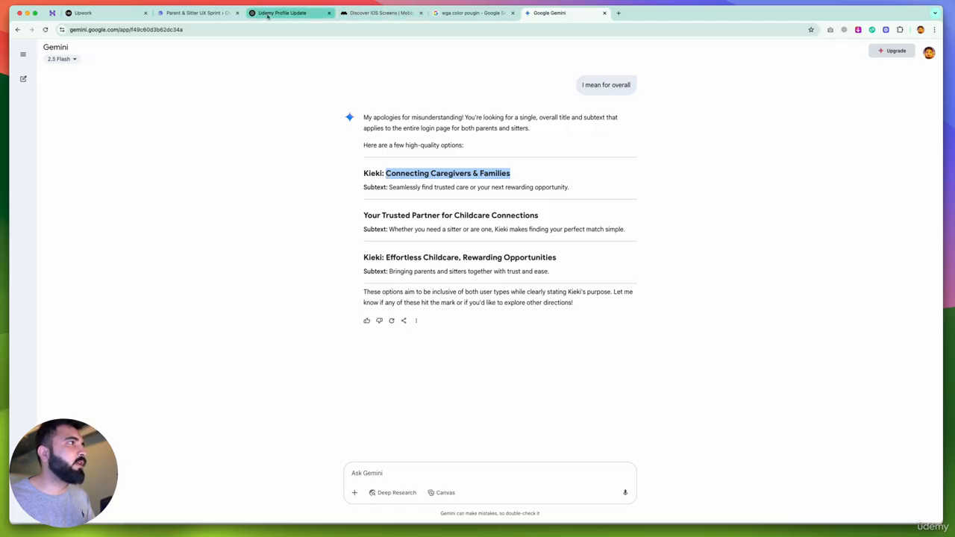
Return to Figma and replace the heading on Onboarding Screen 2 with the copied "Connecting Caregivers & Families"
{"action": "key", "text": "super+Tab"}
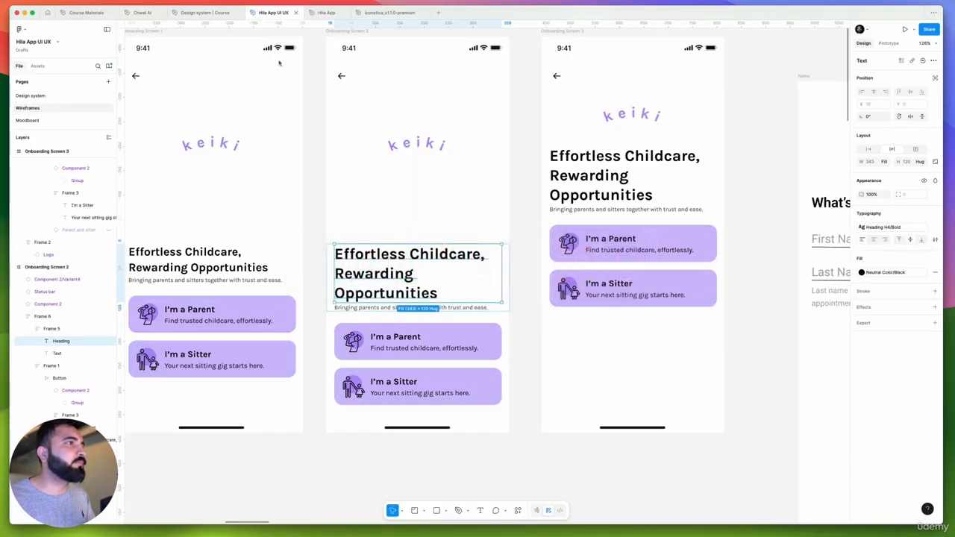
{"action": "double_click", "coordinate": [380, 254]}
{"action": "type", "text": "Connecting Caregivers & Families"}
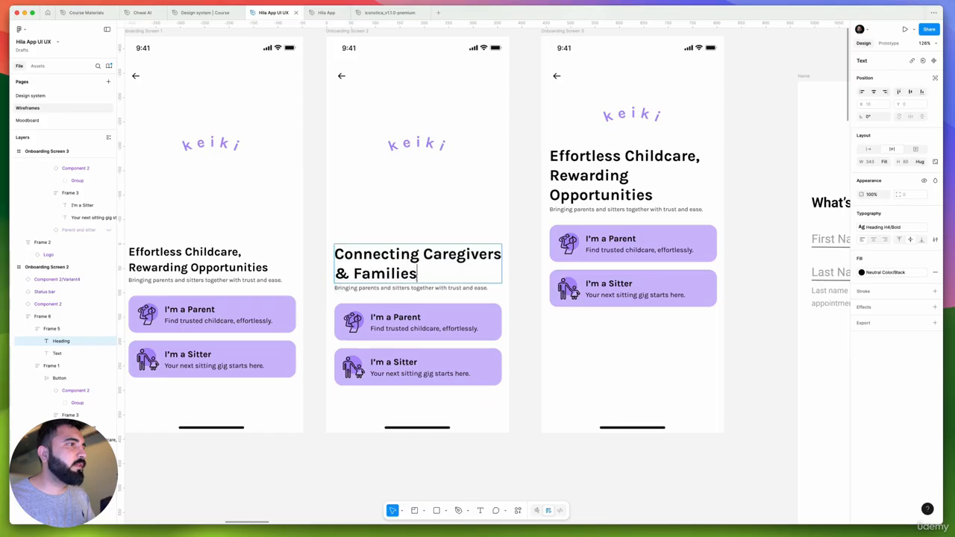
{"action": "key", "text": "Escape"}
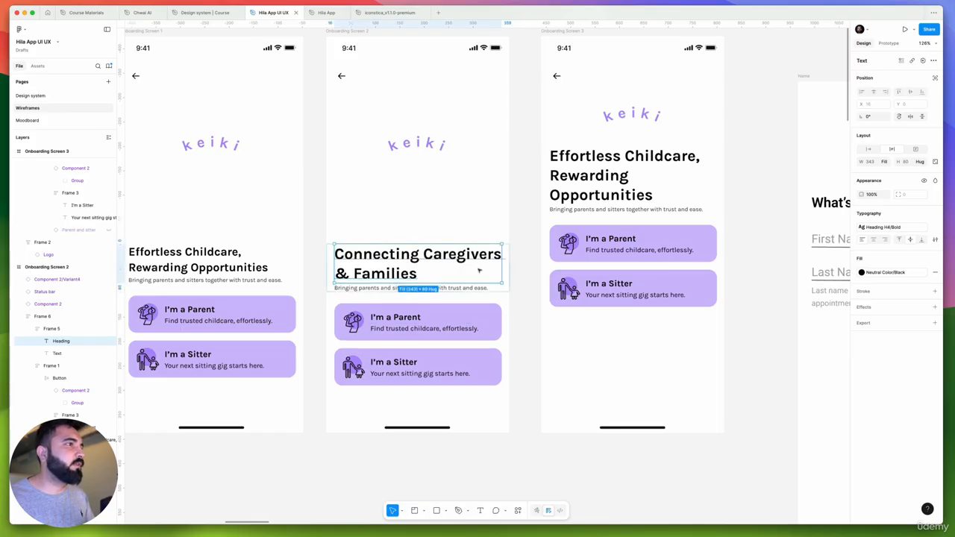
Break the Onboarding Screen 2 heading after "Connecting" so that "Caregivers & Families" sits on the second line
{"action": "double_click", "coordinate": [427, 254]}
{"action": "left_click", "coordinate": [423, 254]}
{"action": "key", "text": "BackSpace"}
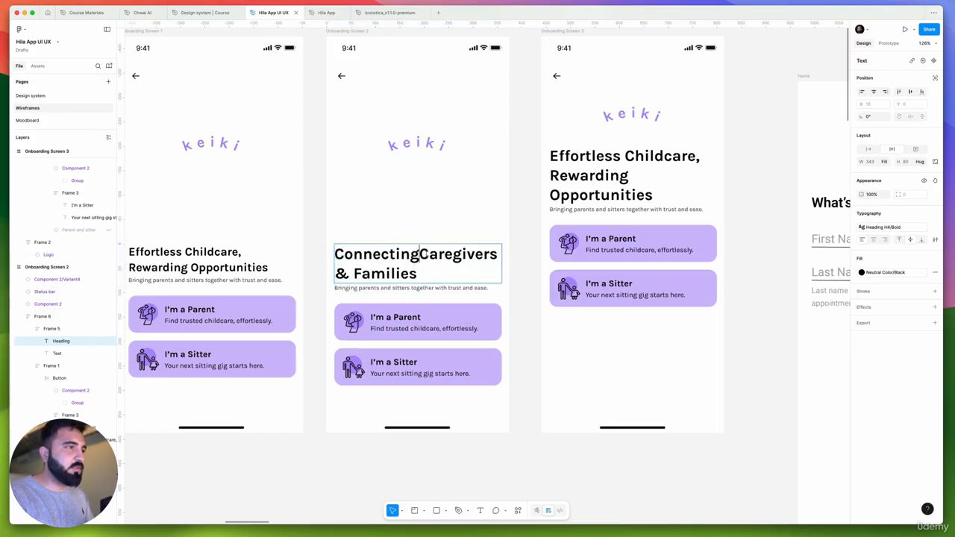
{"action": "key", "text": "shift+Return"}
{"action": "scroll", "coordinate": [425, 255], "scroll_direction": "down", "scroll_amount": 2}
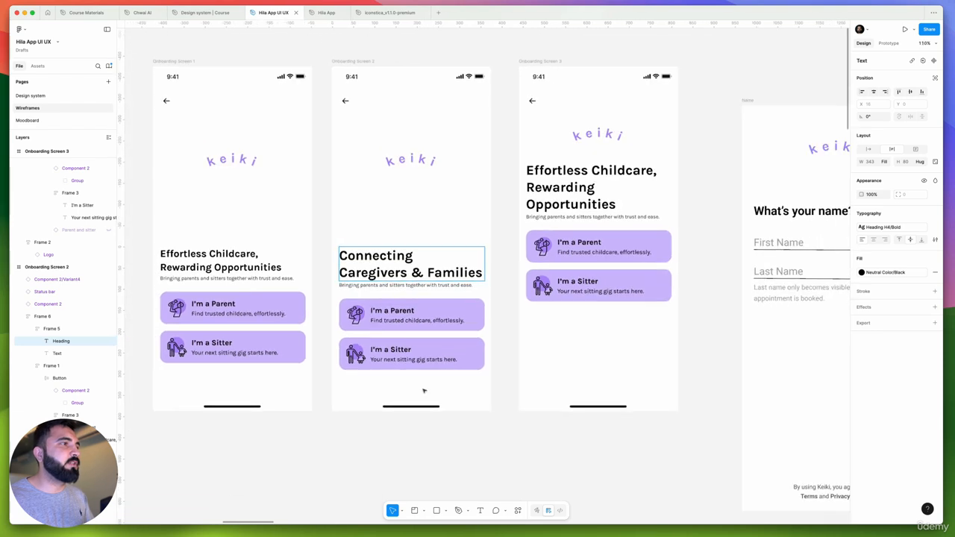
{"action": "key", "text": "Escape"}
Replace the heading on Onboarding Screen 3 with "What's your name"
{"action": "left_click_drag", "start_coordinate": [506, 368], "coordinate": [309, 364]}
{"action": "left_click", "coordinate": [373, 172]}
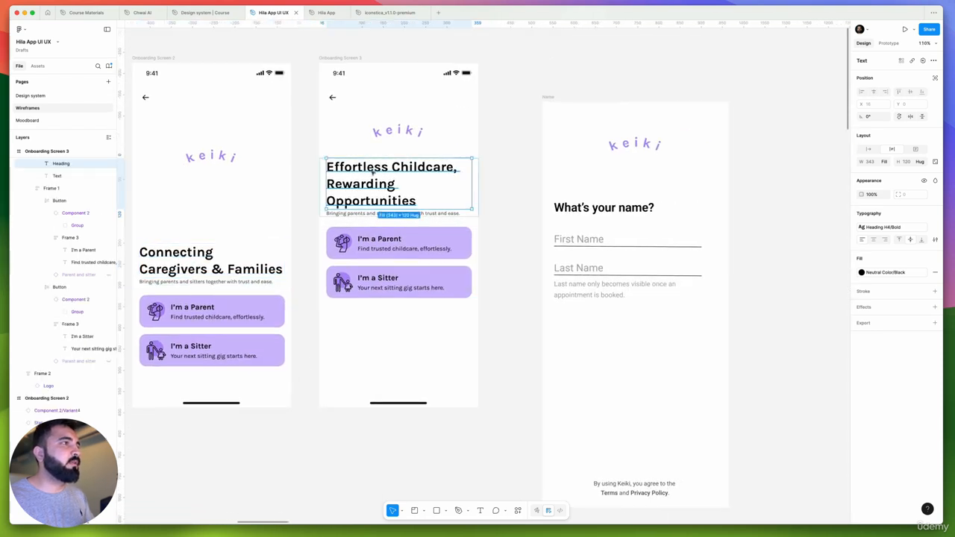
{"action": "double_click", "coordinate": [372, 171]}
{"action": "type", "text": "W"}
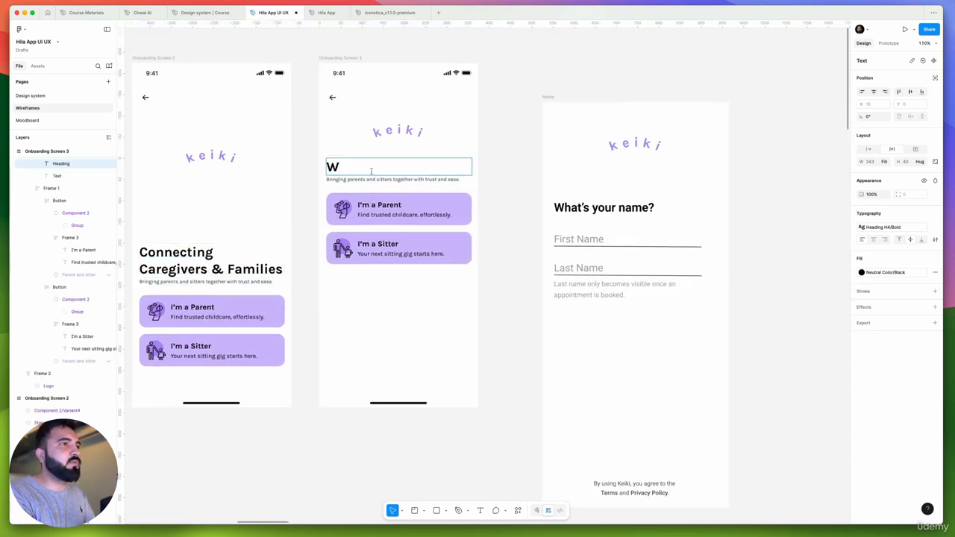
{"action": "type", "text": "hats y"}
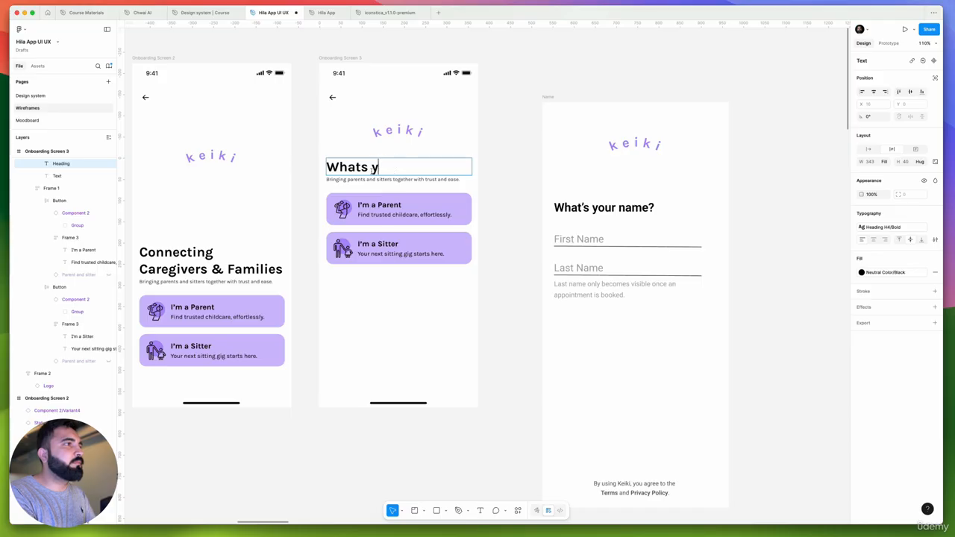
{"action": "type", "text": "ouryour name"}
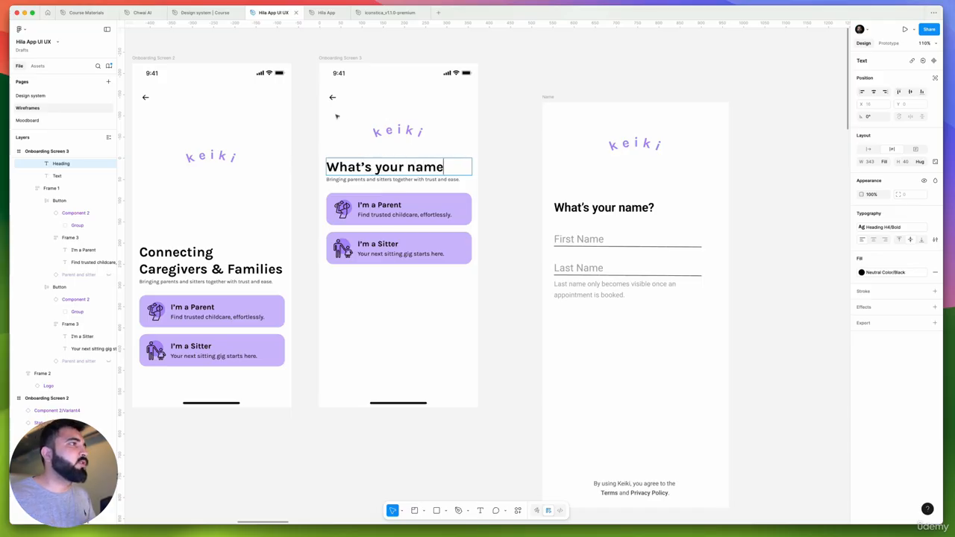
{"action": "scroll", "coordinate": [389, 130], "scroll_direction": "up", "scroll_amount": 4}
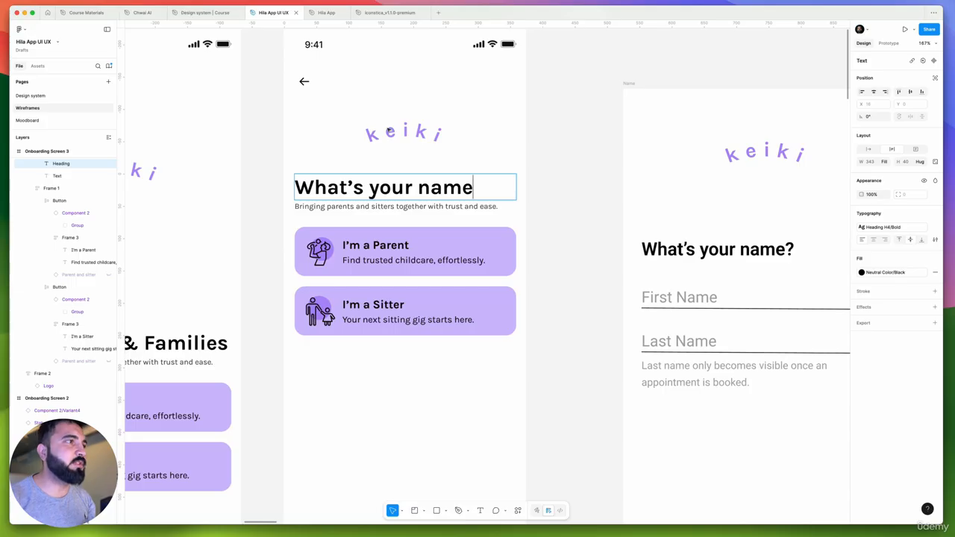
{"action": "scroll", "coordinate": [380, 232], "scroll_direction": "down", "scroll_amount": 5}
{"action": "key", "text": "Escape"}
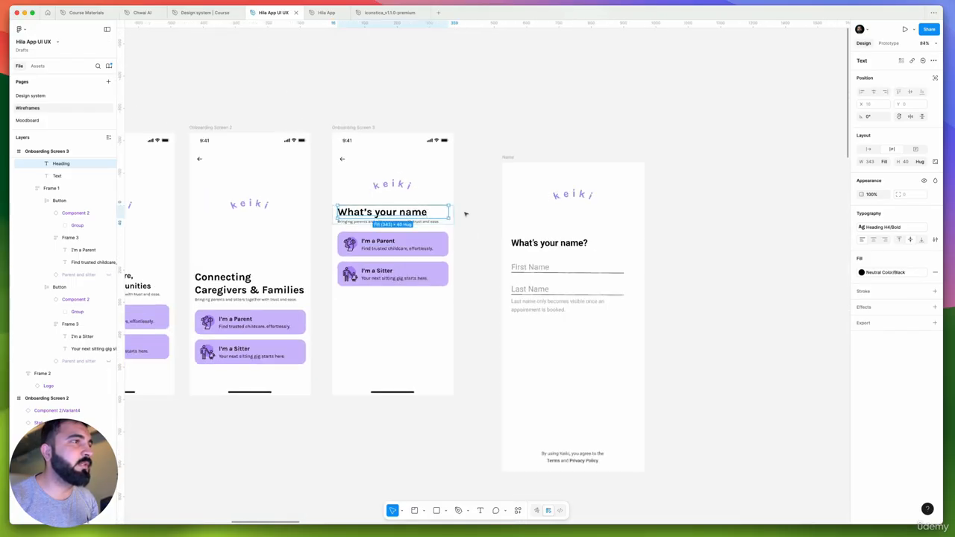
Examine the old account creation wireframes and compare Onboarding Screen 3 with the Name wireframe copy beside it
{"action": "scroll", "coordinate": [466, 214], "scroll_direction": "down", "scroll_amount": 5}
{"action": "left_click", "coordinate": [549, 279]}
{"action": "scroll", "coordinate": [668, 342], "scroll_direction": "up", "scroll_amount": 3}
{"action": "left_click_drag", "start_coordinate": [636, 272], "coordinate": [654, 227]}
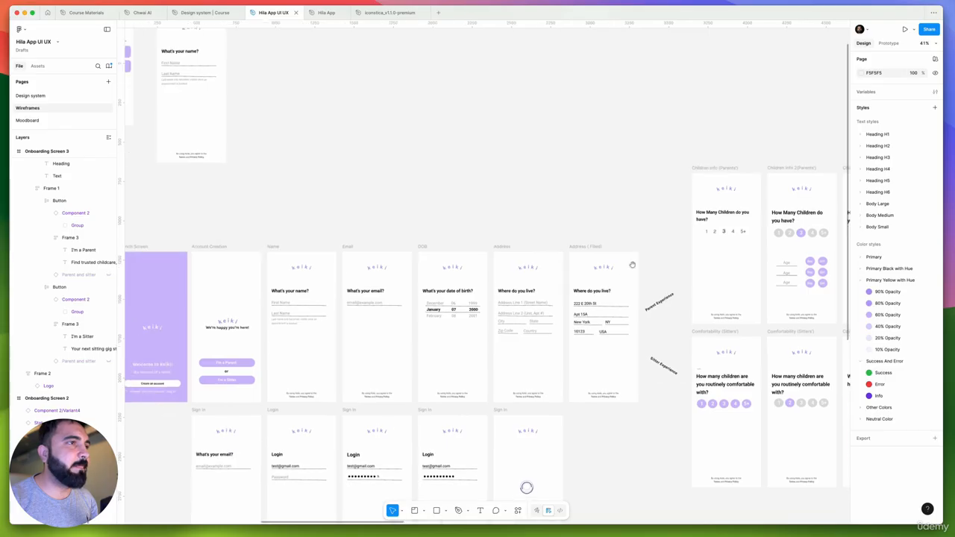
{"action": "scroll", "coordinate": [576, 277], "scroll_direction": "down", "scroll_amount": 3}
{"action": "scroll", "coordinate": [553, 300], "scroll_direction": "left", "scroll_amount": 5}
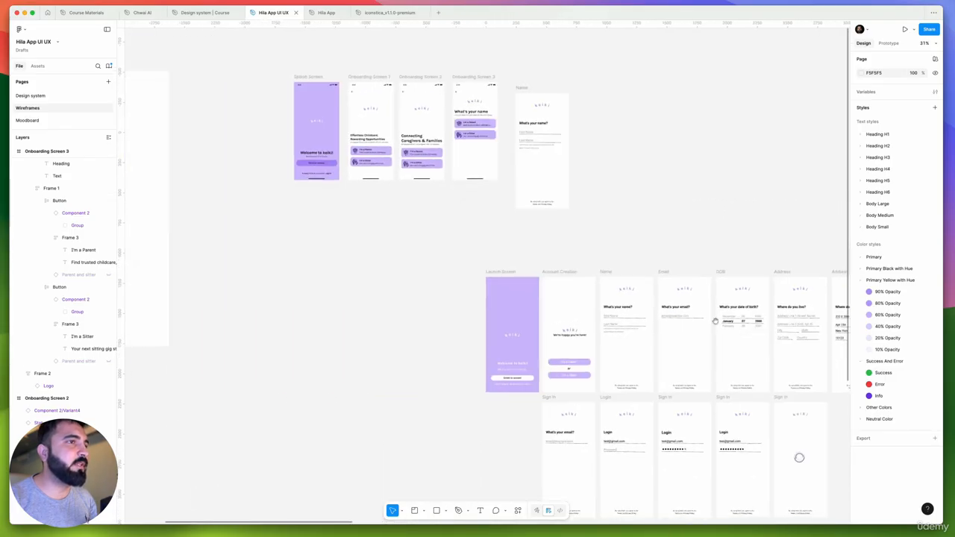
{"action": "scroll", "coordinate": [715, 321], "scroll_direction": "up", "scroll_amount": 5}
{"action": "scroll", "coordinate": [672, 328], "scroll_direction": "down", "scroll_amount": 6}
{"action": "scroll", "coordinate": [648, 331], "scroll_direction": "up", "scroll_amount": 4}
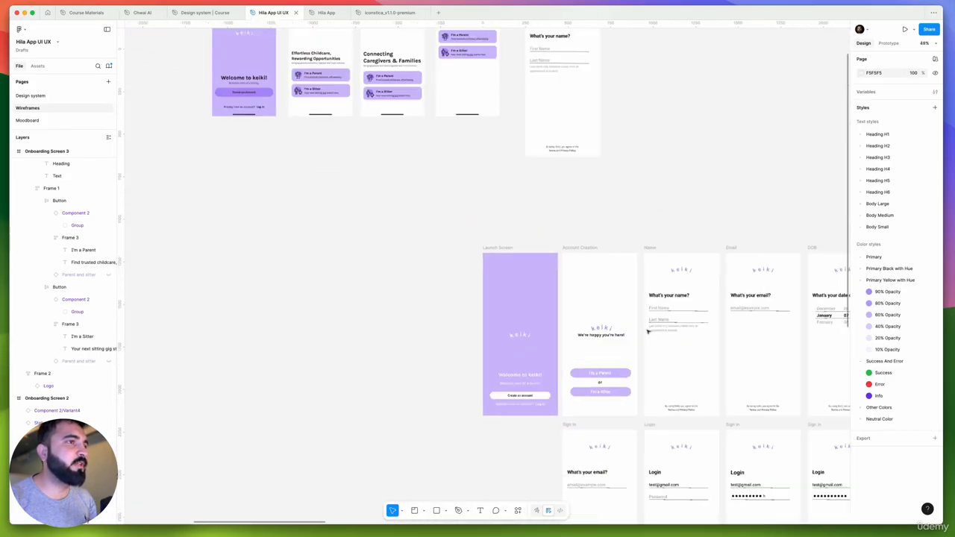
{"action": "scroll", "coordinate": [647, 332], "scroll_direction": "down", "scroll_amount": 4}
{"action": "scroll", "coordinate": [597, 262], "scroll_direction": "up", "scroll_amount": 2}
{"action": "scroll", "coordinate": [552, 177], "scroll_direction": "up", "scroll_amount": 5}
{"action": "left_click_drag", "start_coordinate": [589, 277], "coordinate": [507, 276]}
{"action": "scroll", "coordinate": [418, 221], "scroll_direction": "up", "scroll_amount": 4}
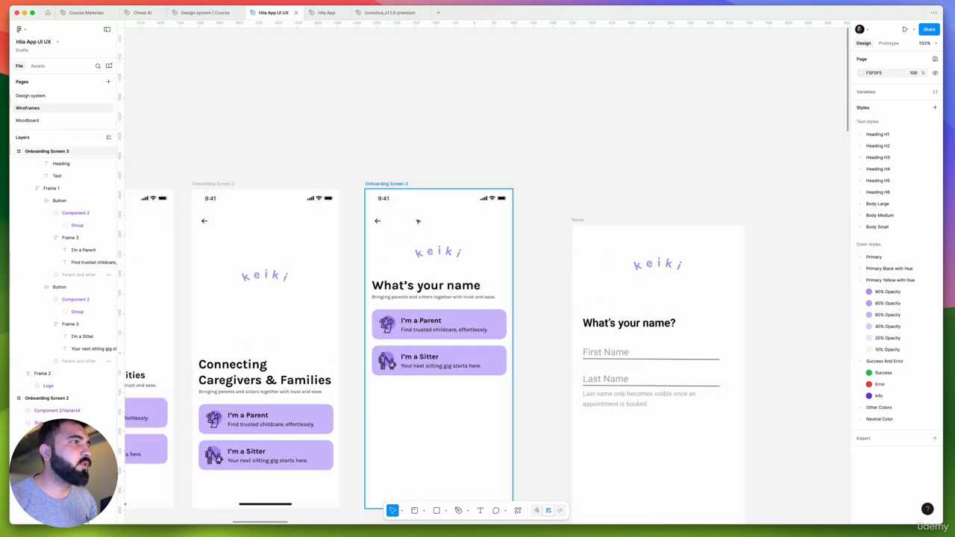
{"action": "scroll", "coordinate": [417, 221], "scroll_direction": "up", "scroll_amount": 2}
{"action": "scroll", "coordinate": [426, 235], "scroll_direction": "up", "scroll_amount": 1}
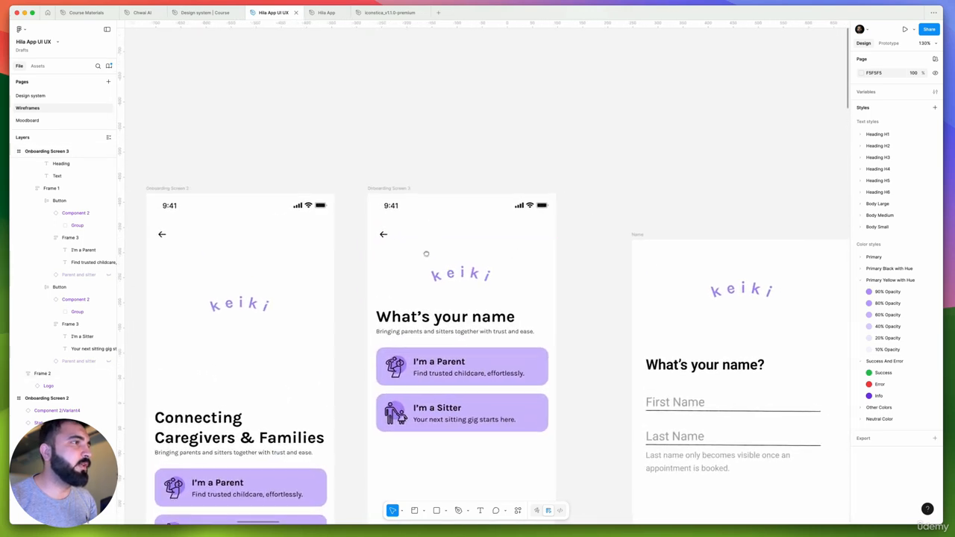
{"action": "scroll", "coordinate": [426, 254], "scroll_direction": "up", "scroll_amount": 1}
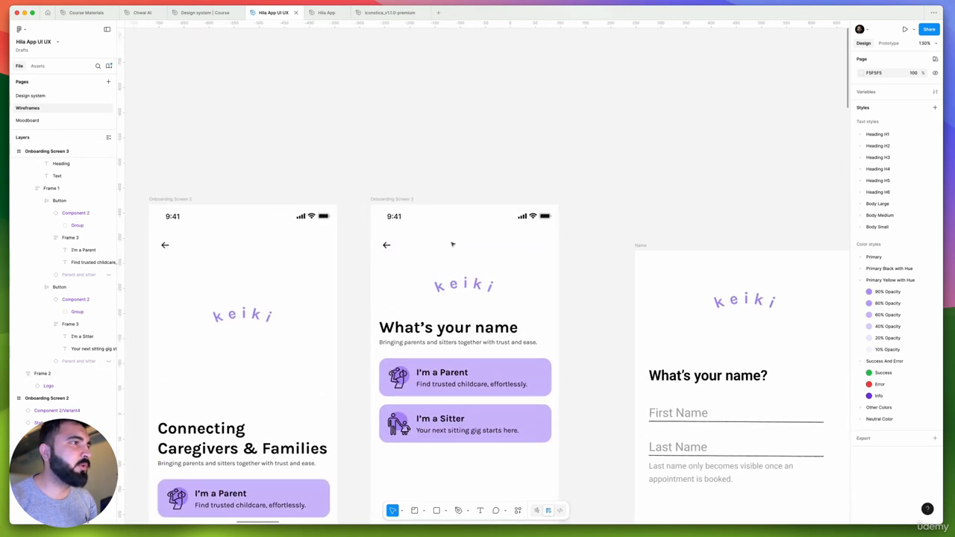
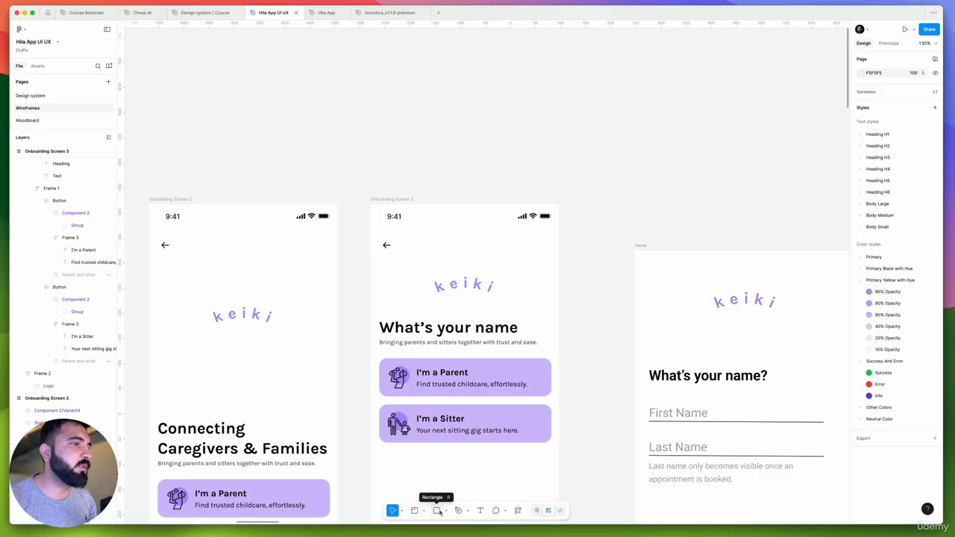
Draw a 194 × 10 rectangle beside the back arrow on Onboarding Screen 3 and centre it vertically with the arrow
{"action": "left_click", "coordinate": [438, 512]}
{"action": "scroll", "coordinate": [409, 265], "scroll_direction": "up", "scroll_amount": 5}
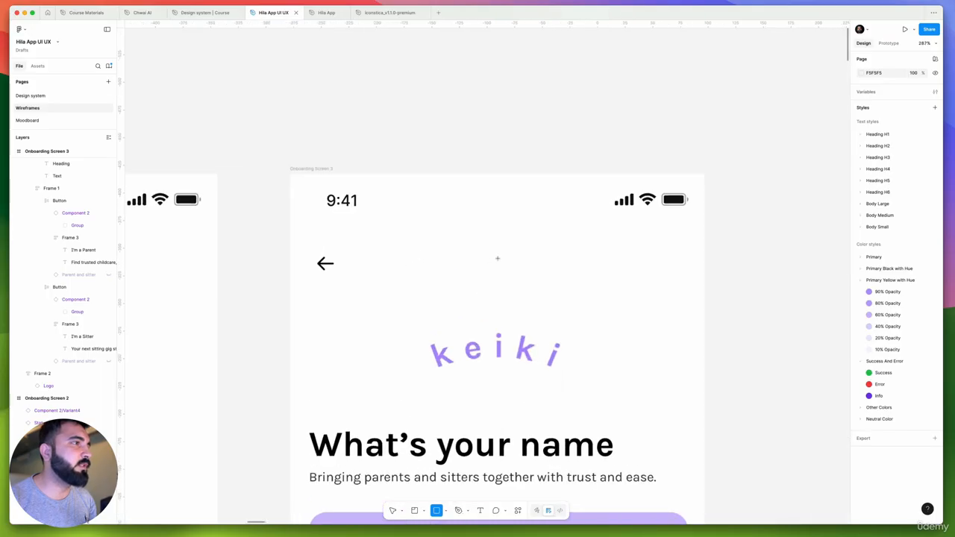
{"action": "mouse_move", "coordinate": [398, 256]}
{"action": "left_mouse_down"}
{"action": "mouse_move", "coordinate": [622, 266]}
{"action": "mouse_move", "coordinate": [613, 266]}
{"action": "left_mouse_up"}
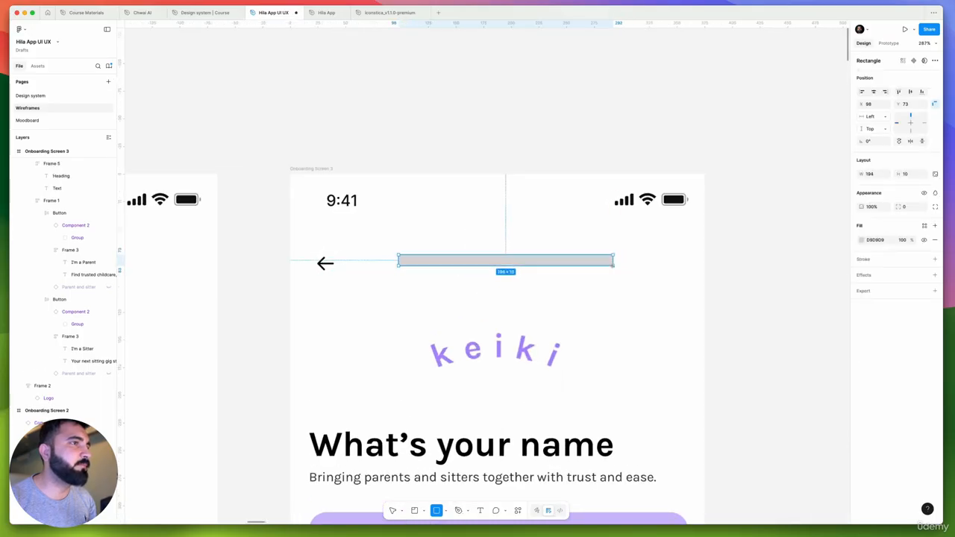
{"action": "scroll", "coordinate": [456, 264], "scroll_direction": "up", "scroll_amount": 5}
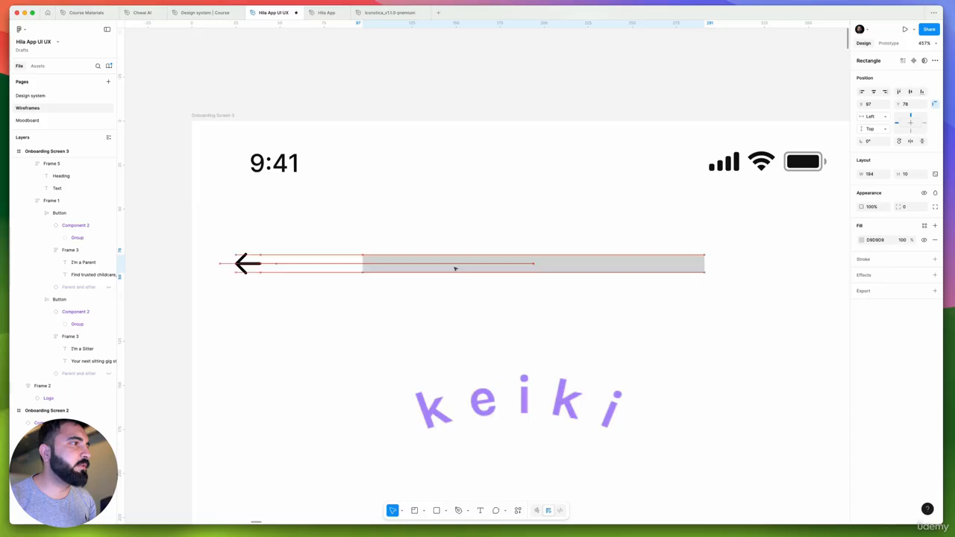
{"action": "left_click_drag", "start_coordinate": [455, 268], "coordinate": [455, 269]}
Round the corners of the new bar with a radius of 75
{"action": "key", "text": "alt"}
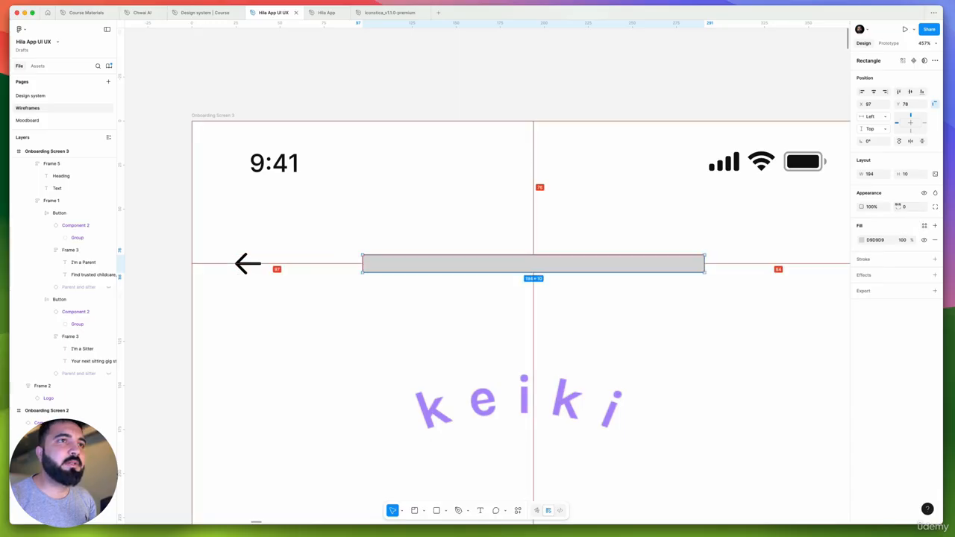
{"action": "left_click_drag", "start_coordinate": [899, 206], "coordinate": [112, 218]}
{"action": "left_click_drag", "start_coordinate": [539, 230], "coordinate": [540, 230]}
{"action": "scroll", "coordinate": [455, 264], "scroll_direction": "up", "scroll_amount": 1}
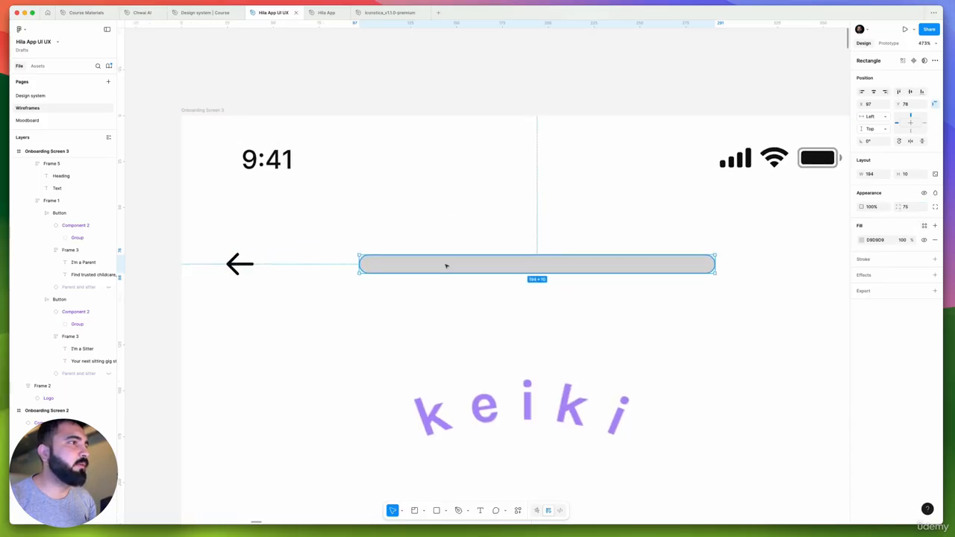
{"action": "left_click_drag", "start_coordinate": [447, 268], "coordinate": [446, 269]}
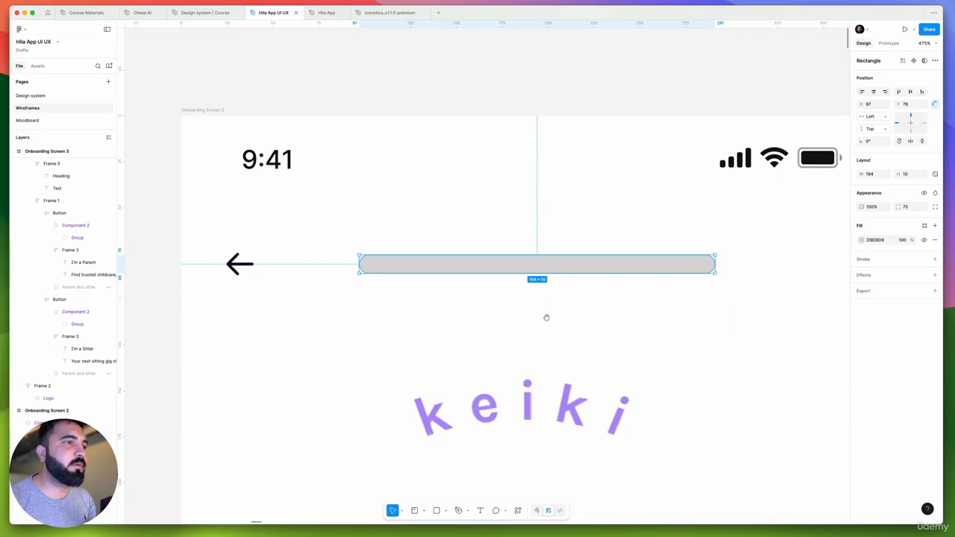
{"action": "scroll", "coordinate": [546, 317], "scroll_direction": "down", "scroll_amount": 2}
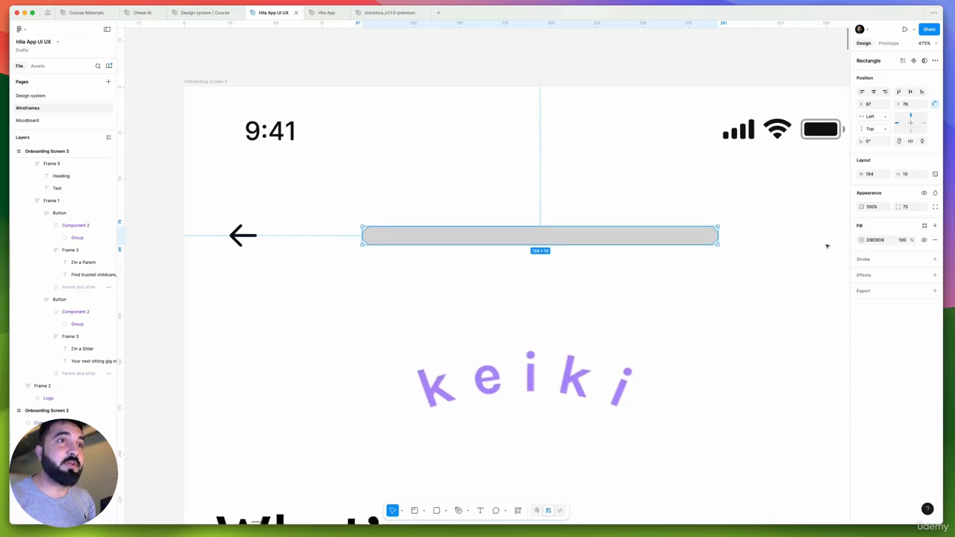
Apply the Primary Lavender color style to the bar's fill
{"action": "left_click", "coordinate": [923, 226]}
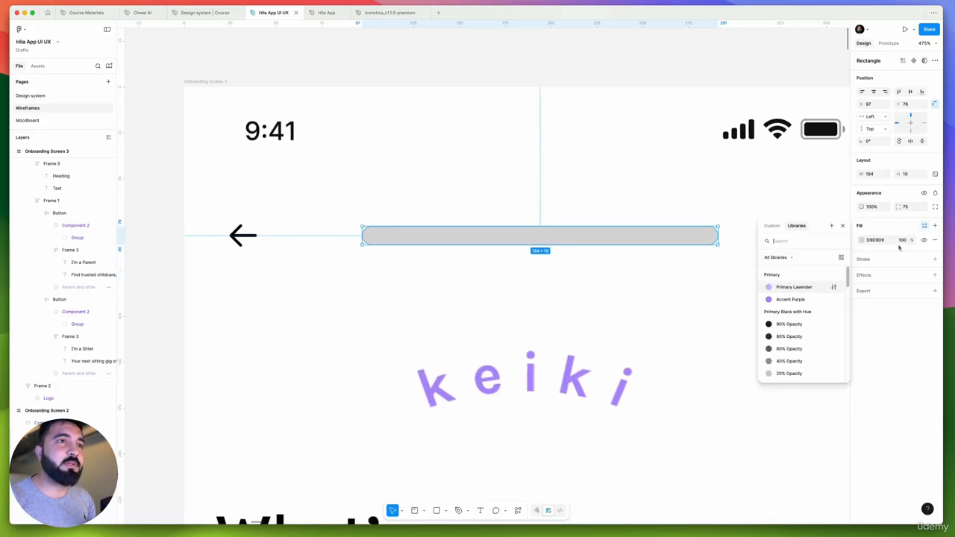
{"action": "left_click", "coordinate": [794, 288]}
{"action": "scroll", "coordinate": [582, 234], "scroll_direction": "down", "scroll_amount": 5, "text": "ctrl"}
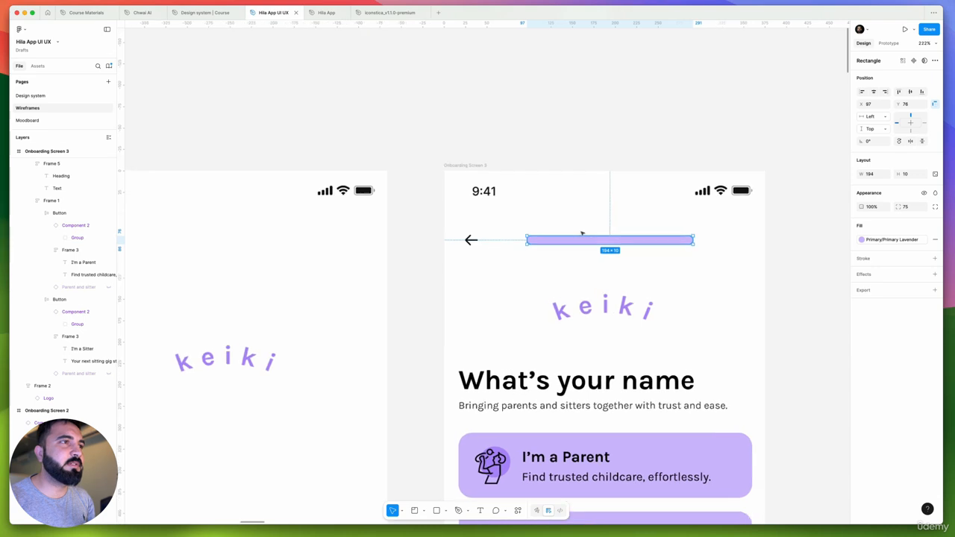
{"action": "scroll", "coordinate": [582, 234], "scroll_direction": "up", "scroll_amount": 1, "text": "ctrl"}
Set the bar's fill to the 20% Opacity style of Primary Yellow with Hue
{"action": "left_click", "coordinate": [891, 239]}
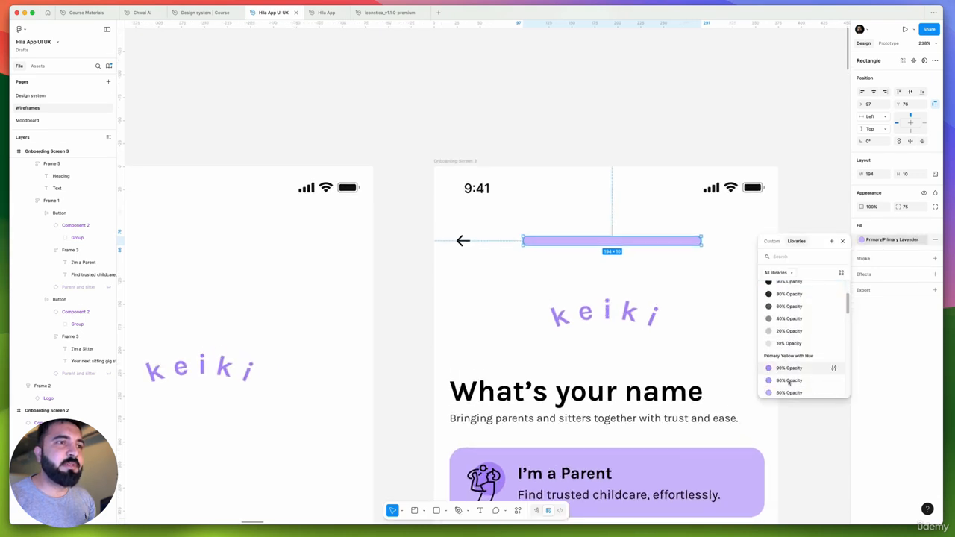
{"action": "scroll", "coordinate": [791, 370], "scroll_direction": "down", "scroll_amount": 3}
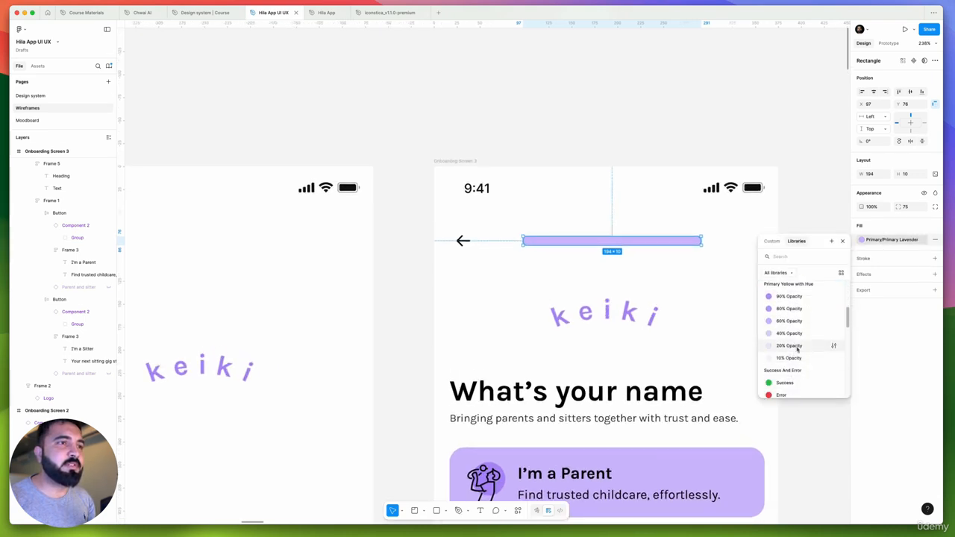
{"action": "left_click", "coordinate": [789, 345]}
Duplicate the bar on top of itself and fill the copy with the Accent Purple style
{"action": "scroll", "coordinate": [563, 238], "scroll_direction": "up", "scroll_amount": 4, "text": "ctrl"}
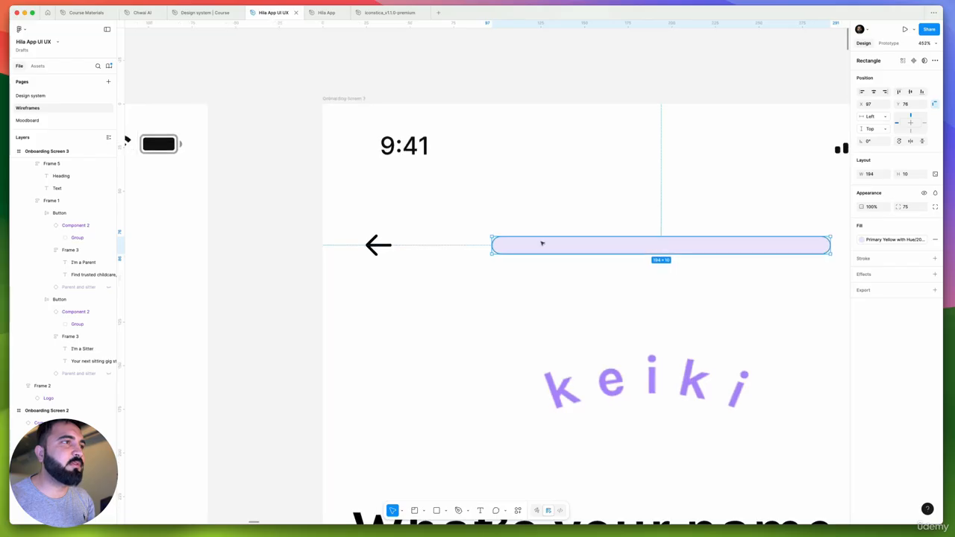
{"action": "scroll", "coordinate": [547, 246], "scroll_direction": "up", "scroll_amount": 5, "text": "ctrl"}
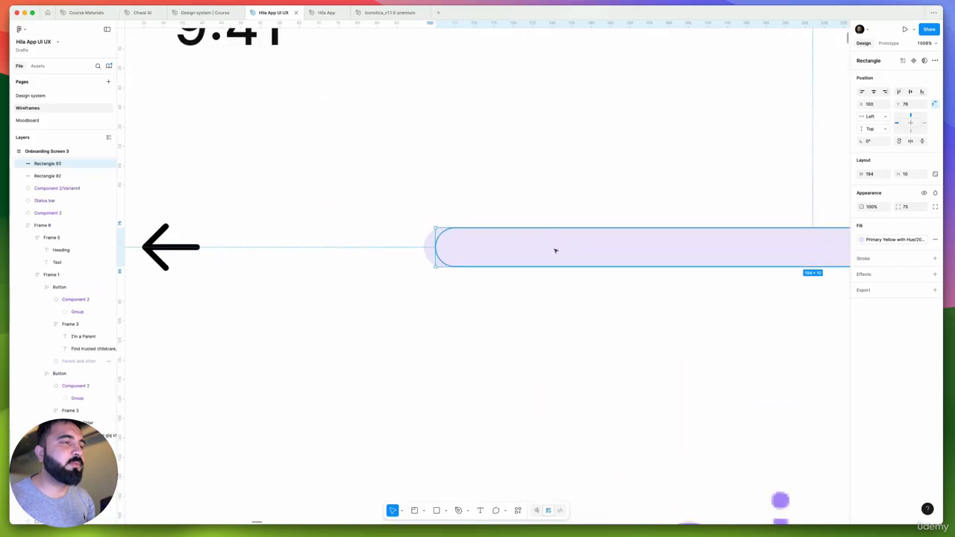
{"action": "scroll", "coordinate": [557, 252], "scroll_direction": "down", "scroll_amount": 3, "text": "ctrl"}
{"action": "left_click", "coordinate": [876, 241]}
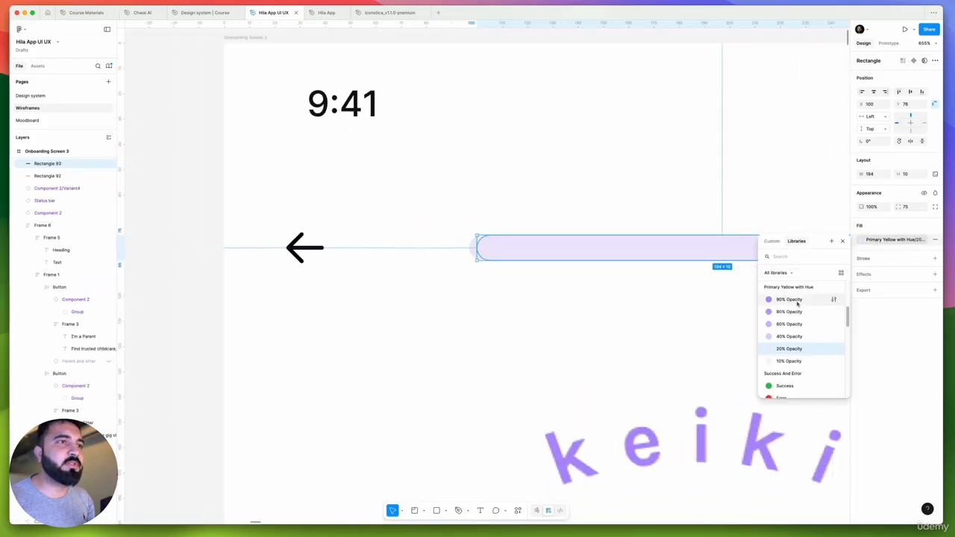
{"action": "scroll", "coordinate": [797, 306], "scroll_direction": "up", "scroll_amount": 3}
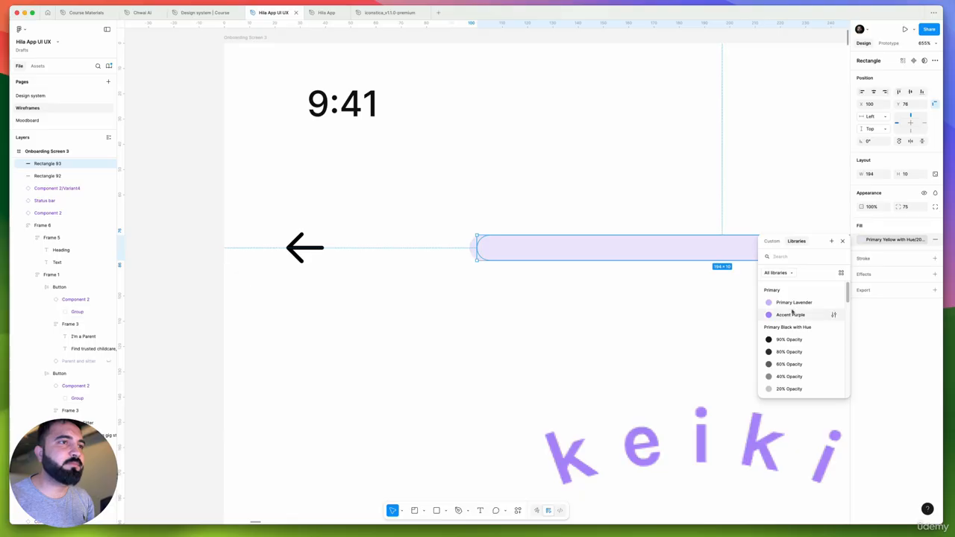
{"action": "left_click", "coordinate": [792, 312]}
Shorten the purple bar to a width of 30 and line up its left end with the pale bar at X 97
{"action": "scroll", "coordinate": [597, 256], "scroll_direction": "down", "scroll_amount": 5, "text": "ctrl"}
{"action": "left_click_drag", "start_coordinate": [750, 250], "coordinate": [637, 251]}
{"action": "scroll", "coordinate": [554, 251], "scroll_direction": "up", "scroll_amount": 5, "text": "ctrl"}
{"action": "left_click_drag", "start_coordinate": [541, 255], "coordinate": [534, 256]}
{"action": "scroll", "coordinate": [531, 256], "scroll_direction": "down", "scroll_amount": 4, "text": "ctrl"}
{"action": "scroll", "coordinate": [467, 325], "scroll_direction": "down", "scroll_amount": 6, "text": "ctrl"}
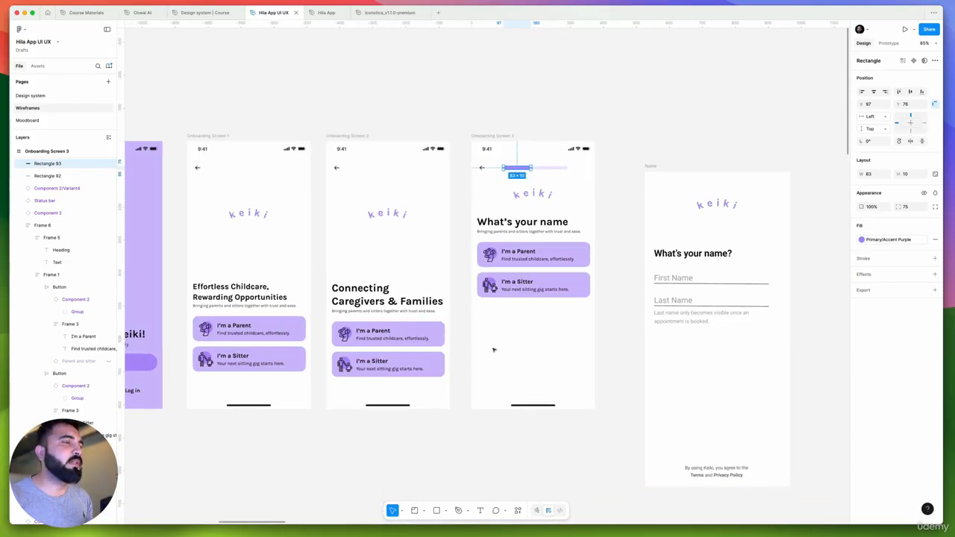
{"action": "scroll", "coordinate": [507, 174], "scroll_direction": "up", "scroll_amount": 8, "text": "ctrl"}
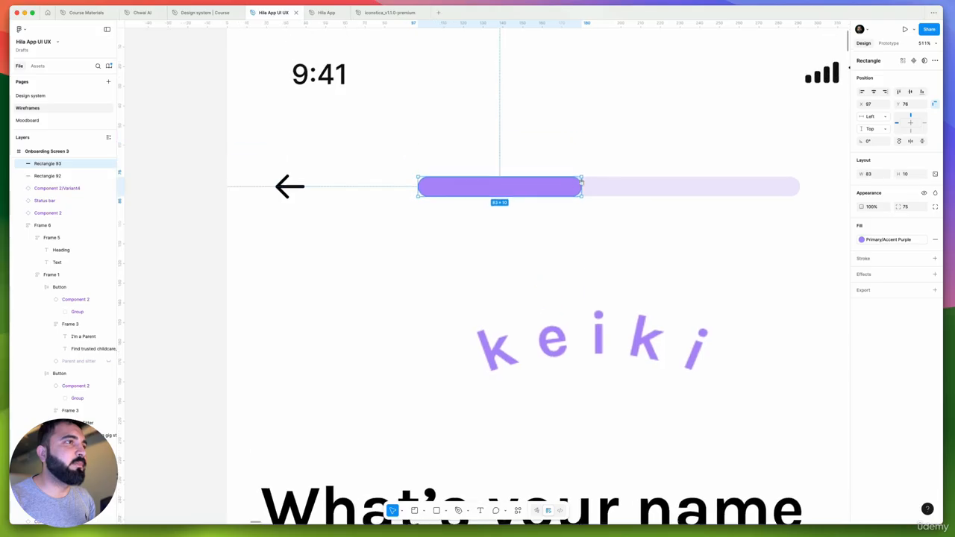
{"action": "left_click_drag", "start_coordinate": [581, 182], "coordinate": [479, 188]}
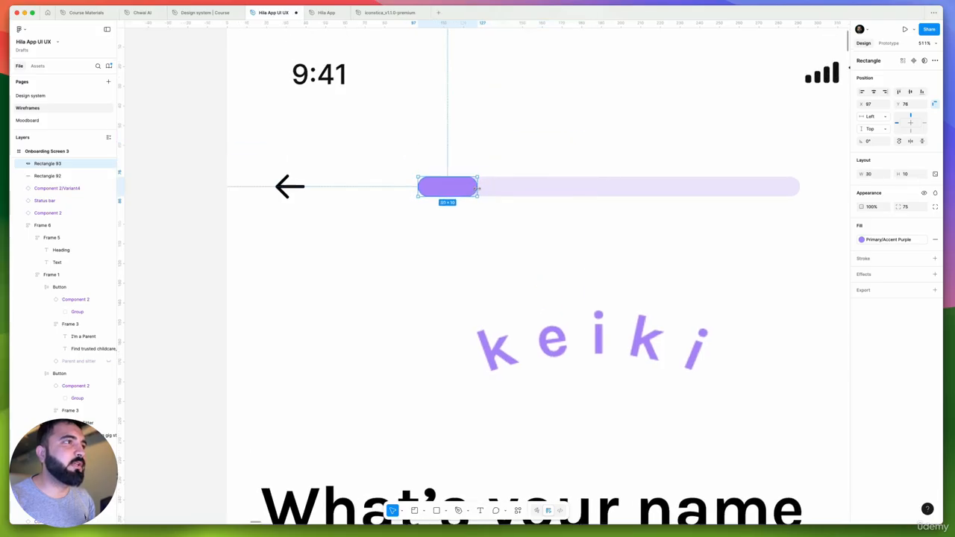
Select the purple and pale bars together and wrap them in an auto layout frame
{"action": "scroll", "coordinate": [550, 184], "scroll_direction": "down", "scroll_amount": 1, "text": "ctrl"}
{"action": "left_click", "coordinate": [509, 193], "text": "shift"}
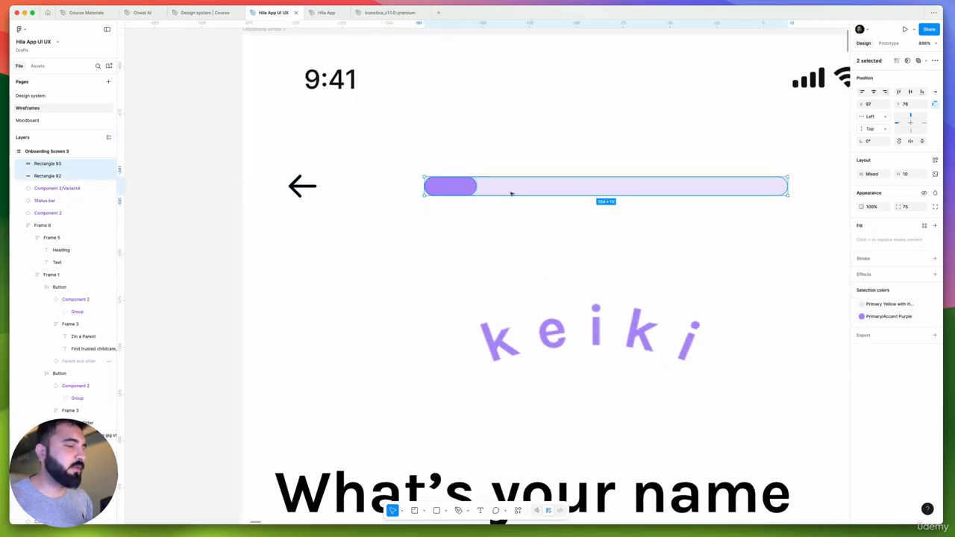
{"action": "key", "text": "shift+a"}
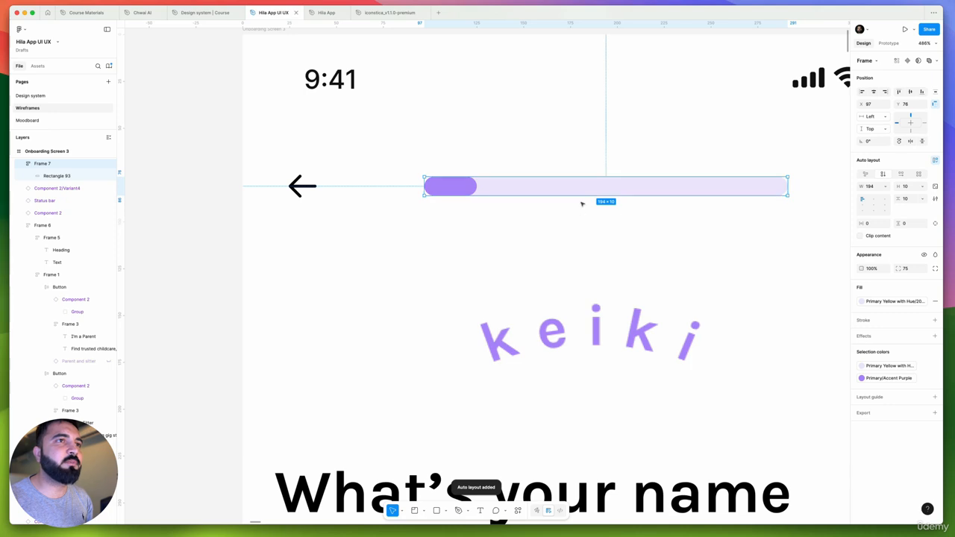
{"action": "scroll", "coordinate": [582, 203], "scroll_direction": "down", "scroll_amount": 5, "text": "ctrl"}
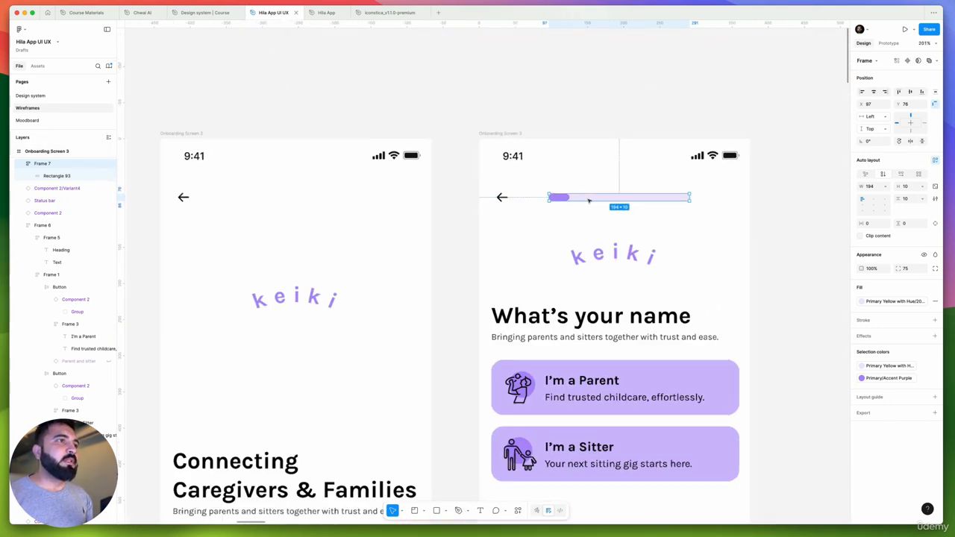
Move the progress bar frame onto the empty canvas above Onboarding Screen 3 and turn it into a component
{"action": "left_click_drag", "start_coordinate": [589, 200], "coordinate": [661, 266]}
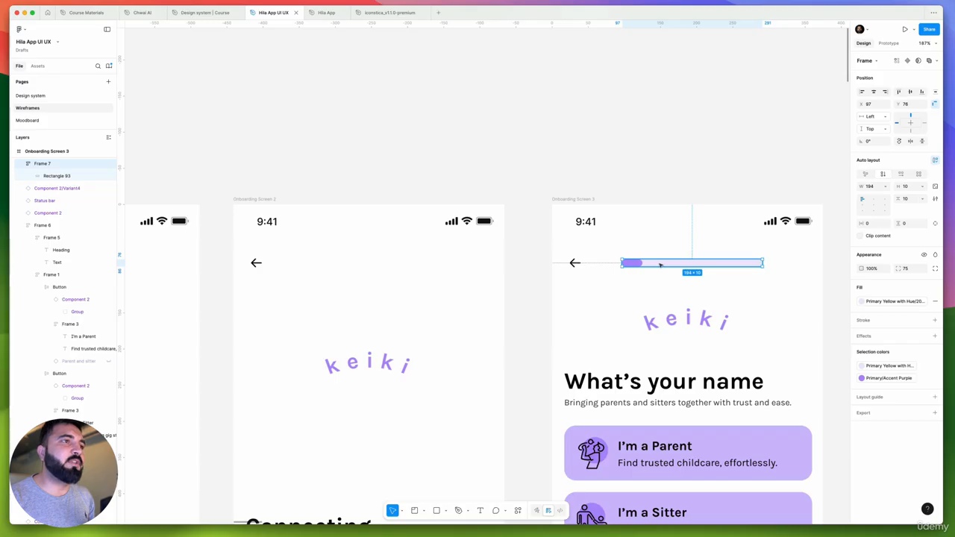
{"action": "left_click_drag", "start_coordinate": [659, 265], "coordinate": [678, 133]}
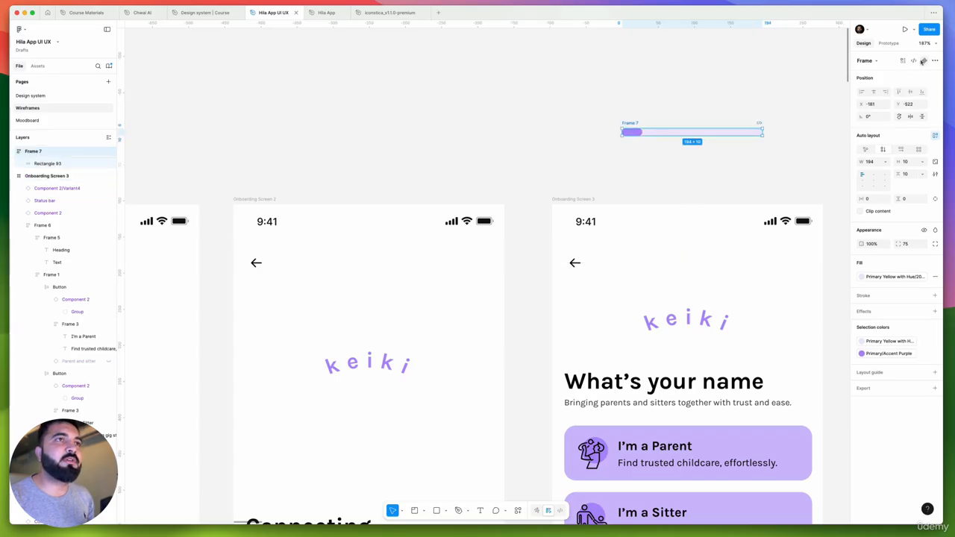
{"action": "left_click", "coordinate": [923, 61]}
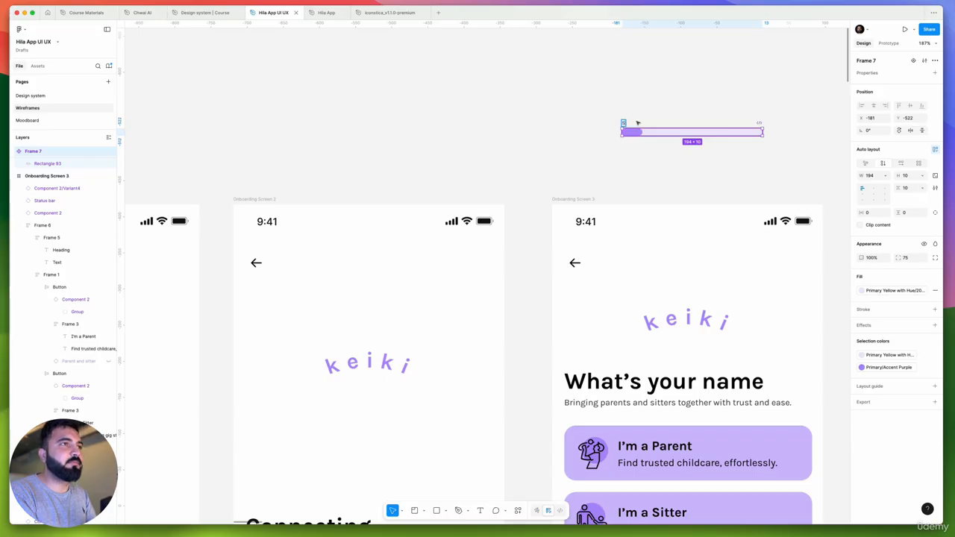
Rename the progress bar component as Stepper
{"action": "type", "text": "Setper"}
{"action": "key", "text": "Return"}
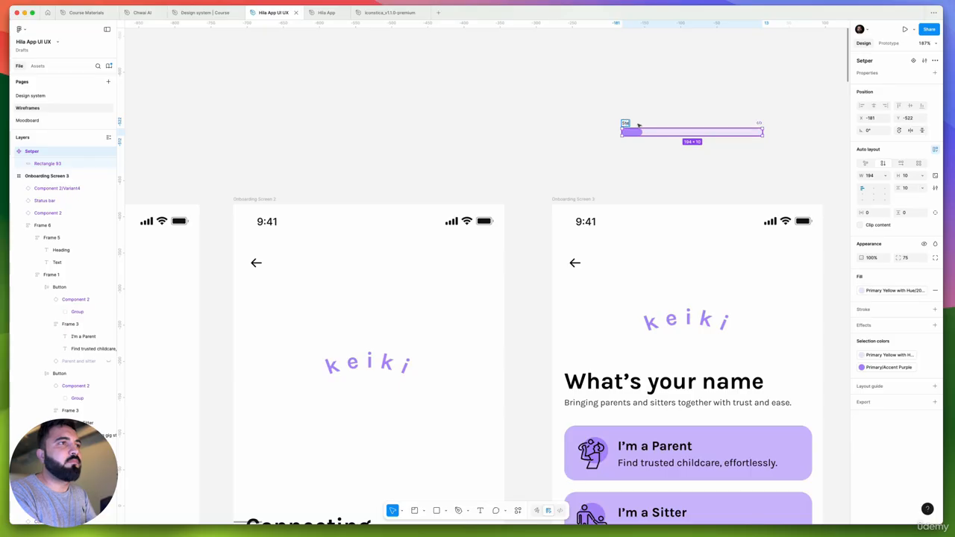
{"action": "type", "text": "Stepper"}
{"action": "key", "text": "Return"}
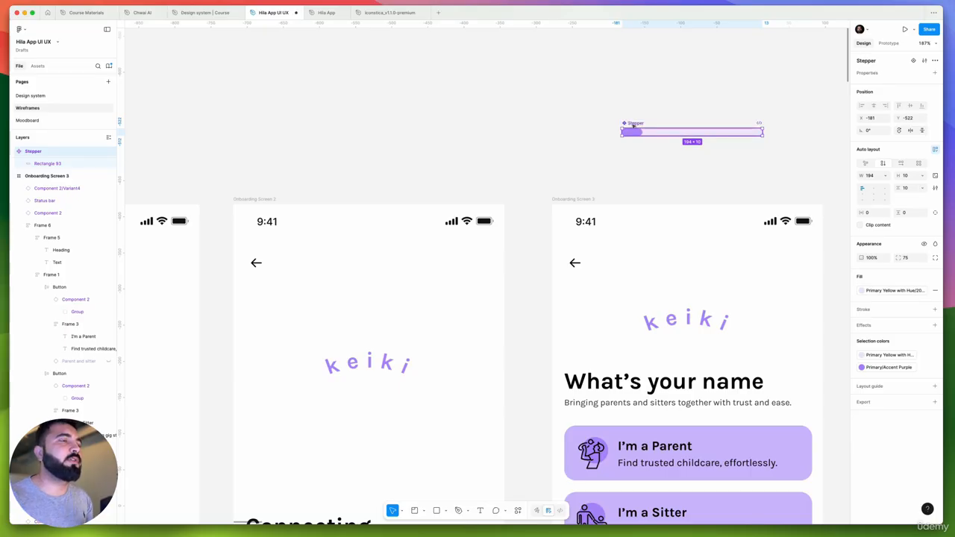
Place a copy of the Stepper component on Onboarding Screen 3, vertically centred with the back arrow at X 100
{"action": "left_click", "coordinate": [601, 140]}
{"action": "scroll", "coordinate": [601, 140], "scroll_direction": "right", "scroll_amount": 3}
{"action": "left_click", "coordinate": [562, 125]}
{"action": "left_click_drag", "start_coordinate": [561, 125], "coordinate": [565, 254]}
{"action": "scroll", "coordinate": [589, 255], "scroll_direction": "up", "scroll_amount": 5}
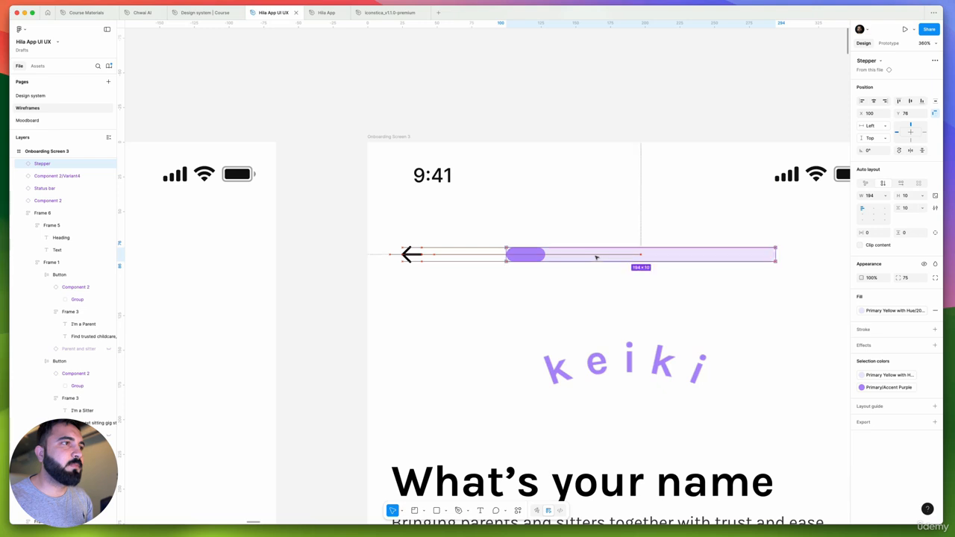
Select the back arrow and the Stepper on Onboarding Screen 3 and combine them in an auto layout frame
{"action": "scroll", "coordinate": [598, 257], "scroll_direction": "down", "scroll_amount": 5}
{"action": "left_click", "coordinate": [477, 264], "text": "shift"}
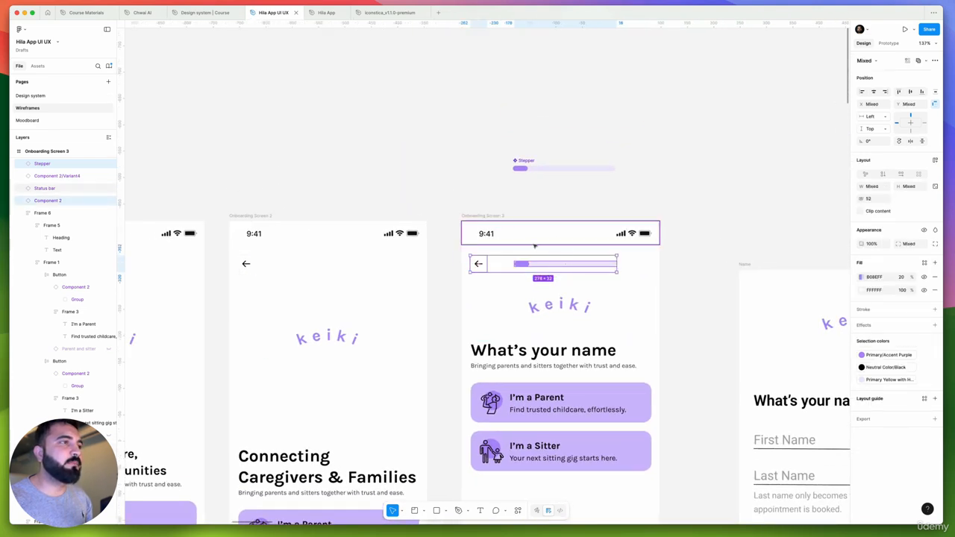
{"action": "scroll", "coordinate": [534, 245], "scroll_direction": "up", "scroll_amount": 2}
{"action": "left_click", "coordinate": [556, 318], "text": "shift"}
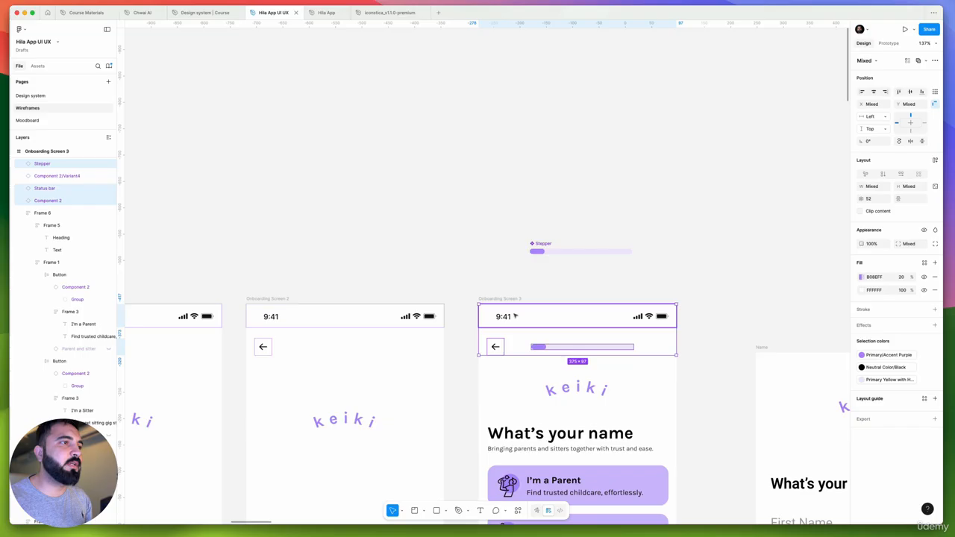
{"action": "left_click", "coordinate": [556, 348]}
{"action": "left_click", "coordinate": [495, 347], "text": "shift"}
{"action": "key", "text": "shift+a"}
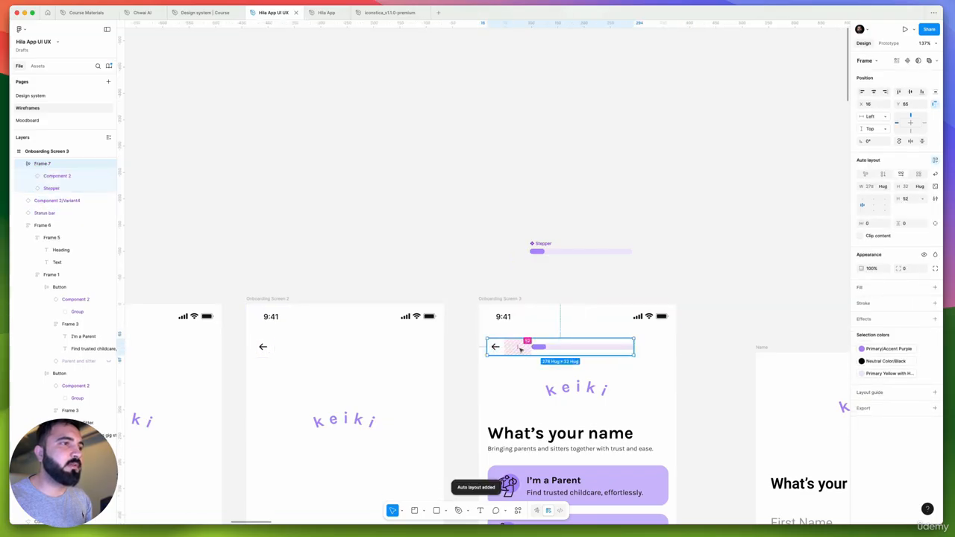
Stretch the frame holding the back arrow and Stepper to a width of 374, across Onboarding Screen 3
{"action": "left_click", "coordinate": [560, 323], "text": "shift"}
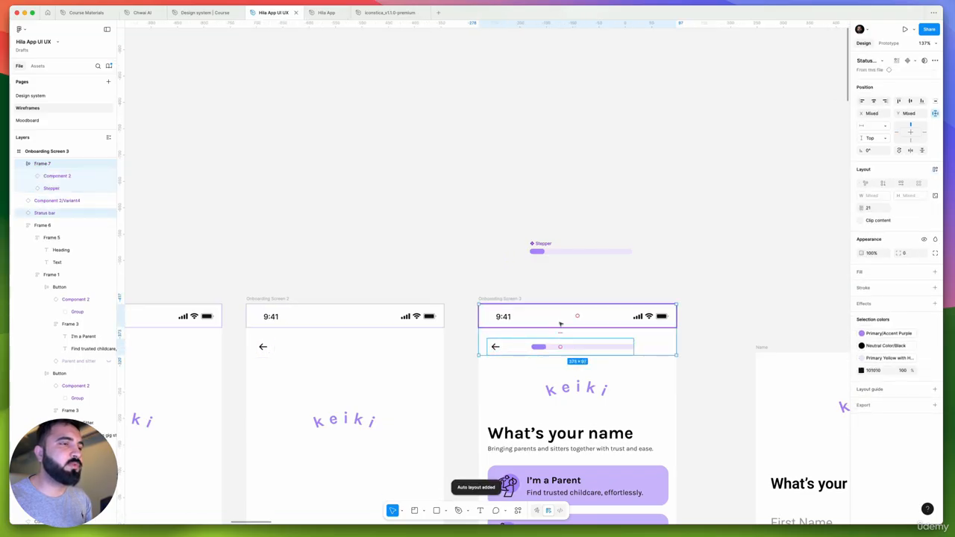
{"action": "scroll", "coordinate": [634, 347], "scroll_direction": "up", "scroll_amount": 5}
{"action": "left_click", "coordinate": [619, 348]}
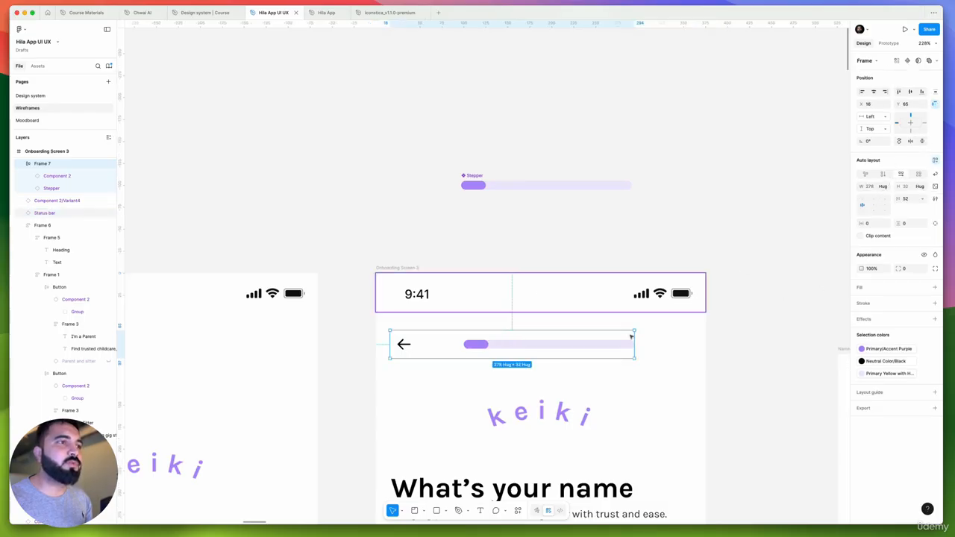
{"action": "left_click_drag", "start_coordinate": [637, 344], "coordinate": [705, 343]}
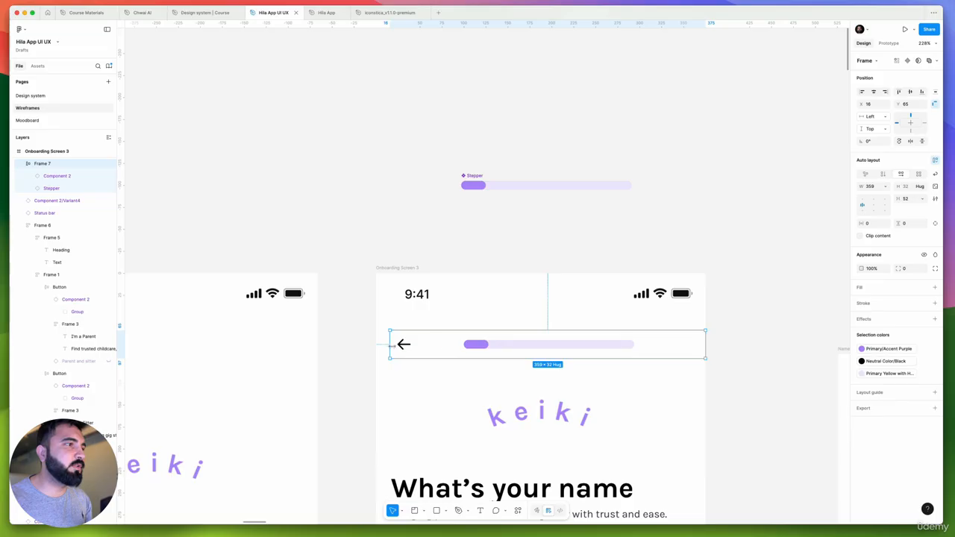
{"action": "left_click_drag", "start_coordinate": [390, 345], "coordinate": [377, 347]}
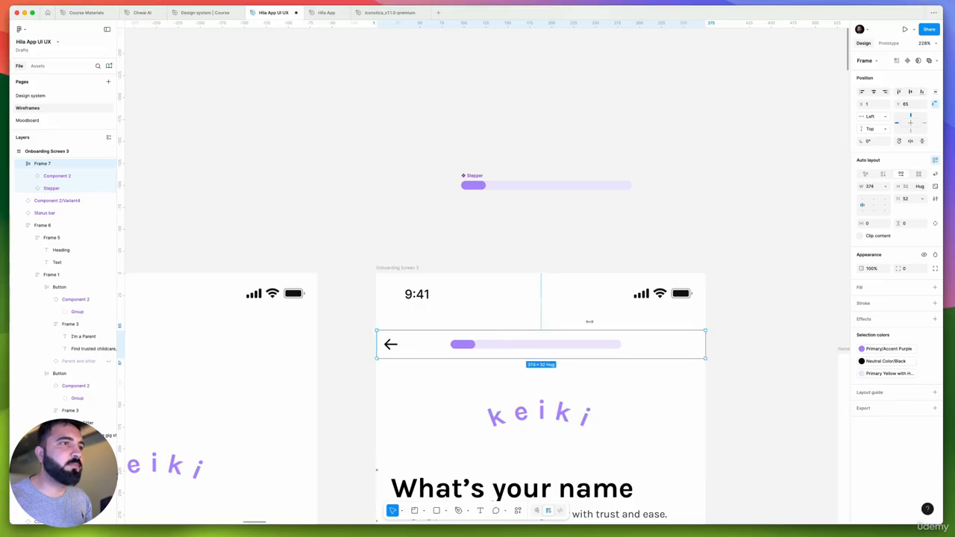
Set the horizontal padding of the back arrow and Stepper frame to 16
{"action": "left_click", "coordinate": [873, 227]}
{"action": "type", "text": "16"}
{"action": "key", "text": "Return"}
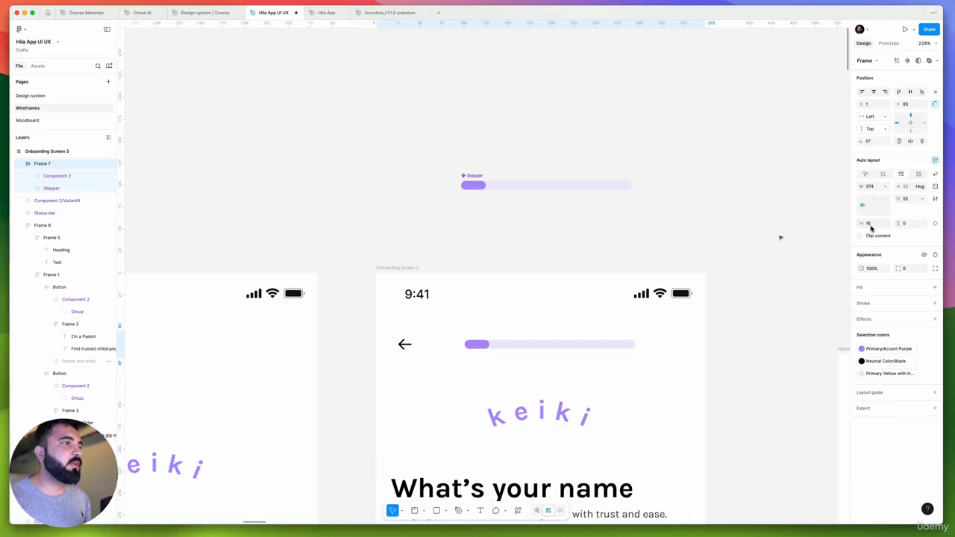
Combine the status bar and the back arrow and Stepper frame on Onboarding Screen 3 in one vertical auto layout frame
{"action": "scroll", "coordinate": [448, 306], "scroll_direction": "down", "scroll_amount": 3}
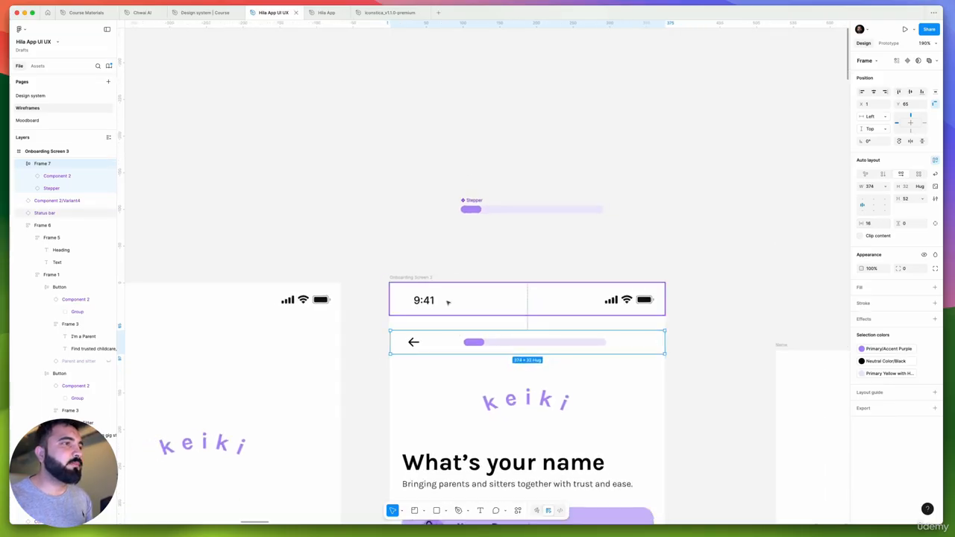
{"action": "left_click", "coordinate": [447, 302], "text": "shift"}
{"action": "scroll", "coordinate": [507, 314], "scroll_direction": "left", "scroll_amount": 2}
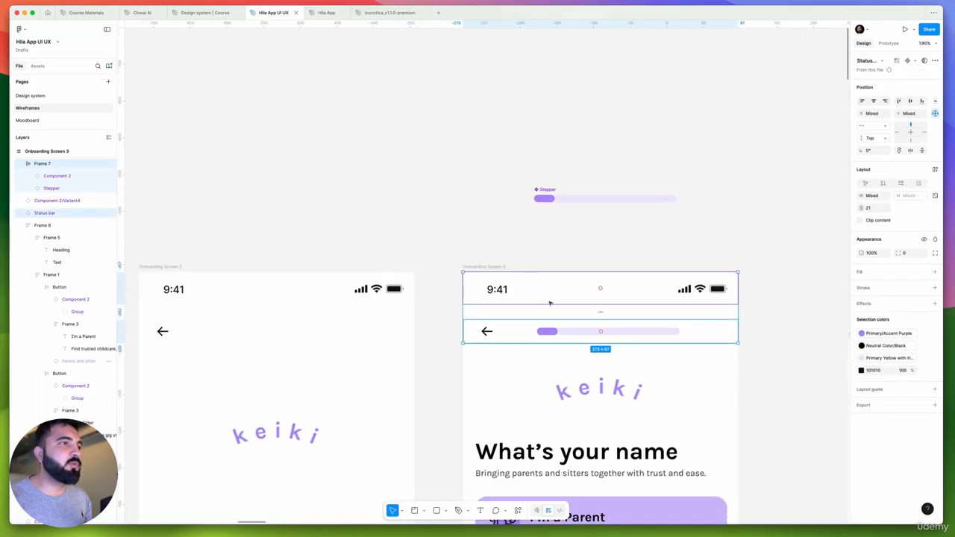
{"action": "key", "text": "shift+a"}
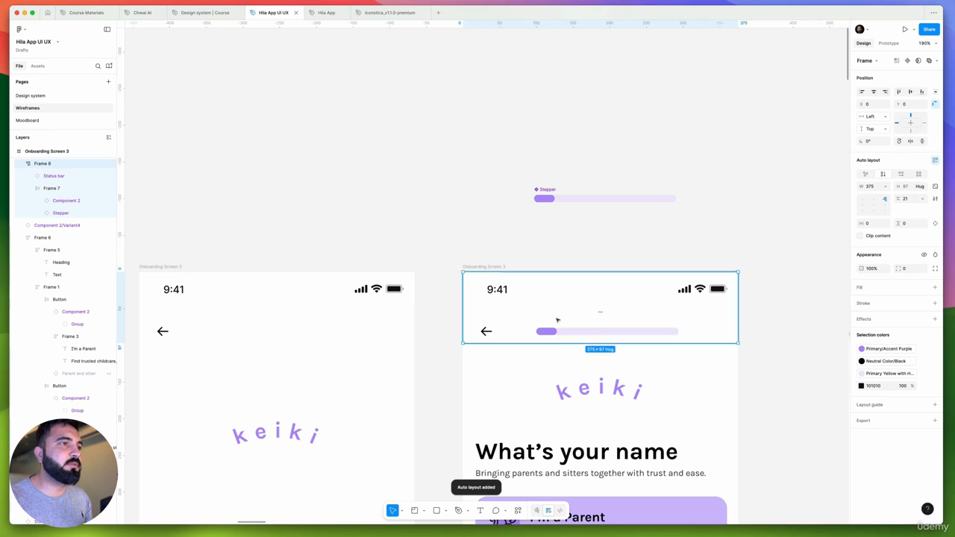
Move the combined header frame onto the empty canvas above Onboarding Screen 3 and rename it "Status + Stepper"
{"action": "scroll", "coordinate": [507, 291], "scroll_direction": "down", "scroll_amount": 5}
{"action": "left_click_drag", "start_coordinate": [509, 293], "coordinate": [517, 141]}
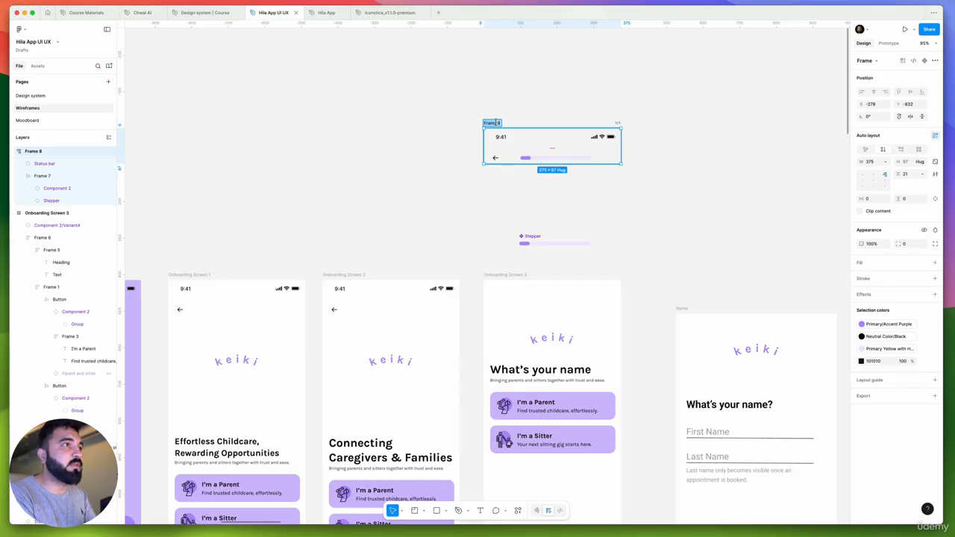
{"action": "type", "text": "ponent"}
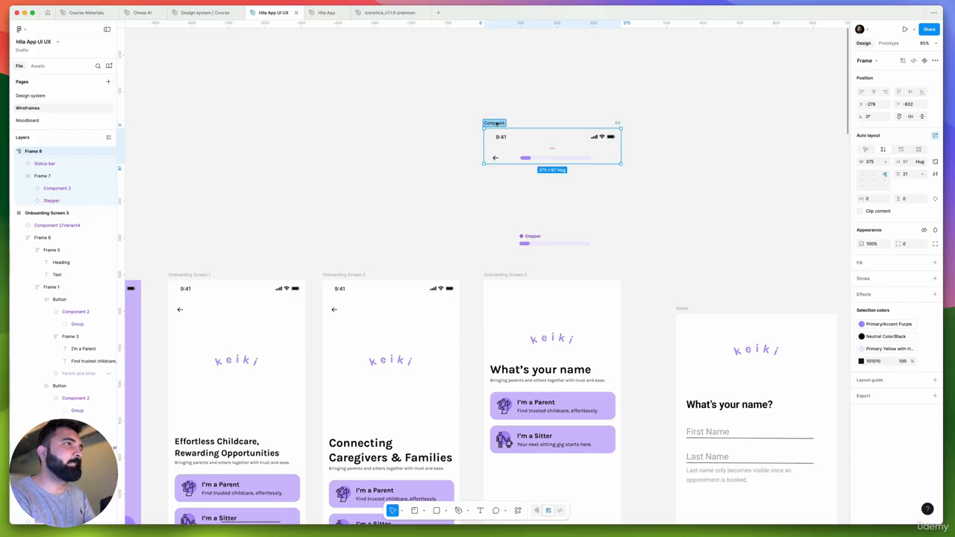
{"action": "type", "text": "Status + St"}
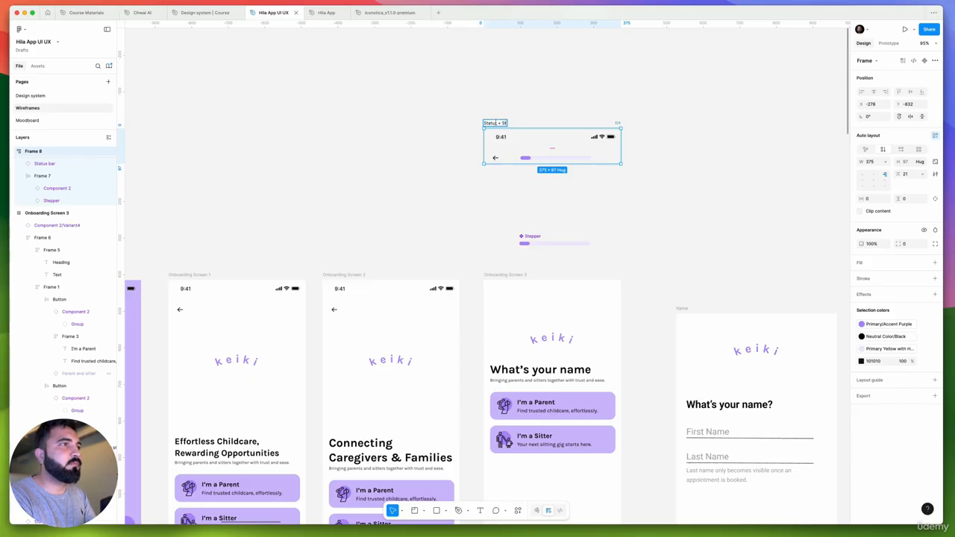
{"action": "type", "text": "epper"}
{"action": "key", "text": "Return"}
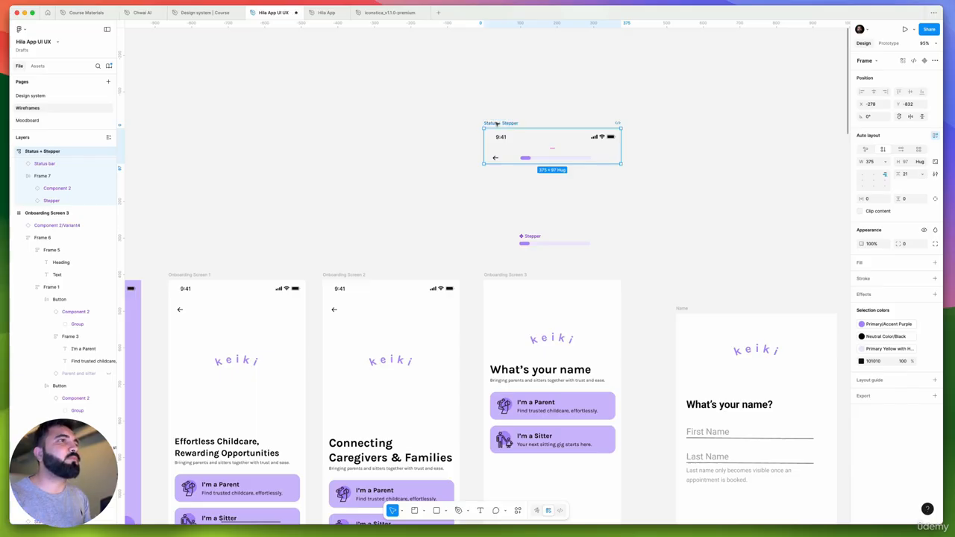
Turn the Status + Stepper frame into a component and shift it and the Stepper component further up the canvas
{"action": "left_click", "coordinate": [923, 62]}
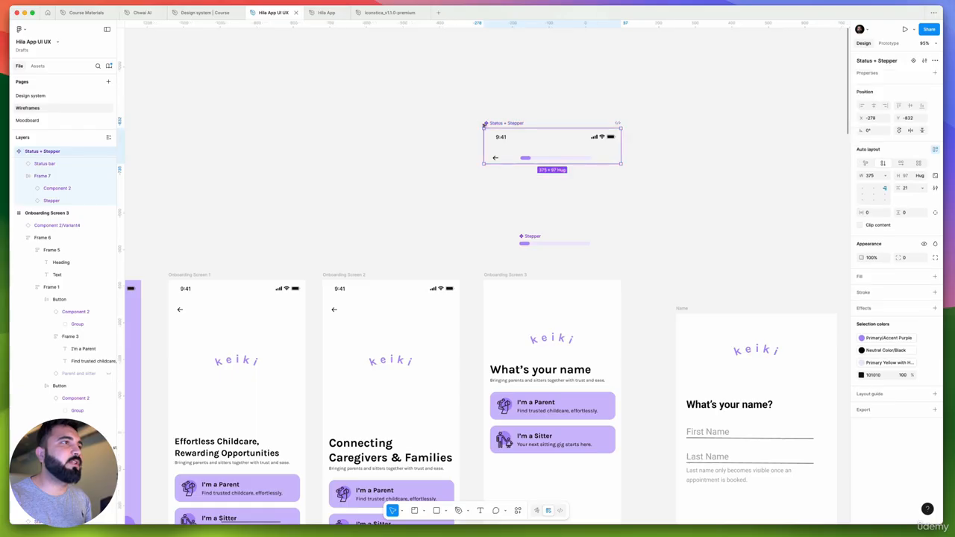
{"action": "left_click_drag", "start_coordinate": [504, 121], "coordinate": [519, 87]}
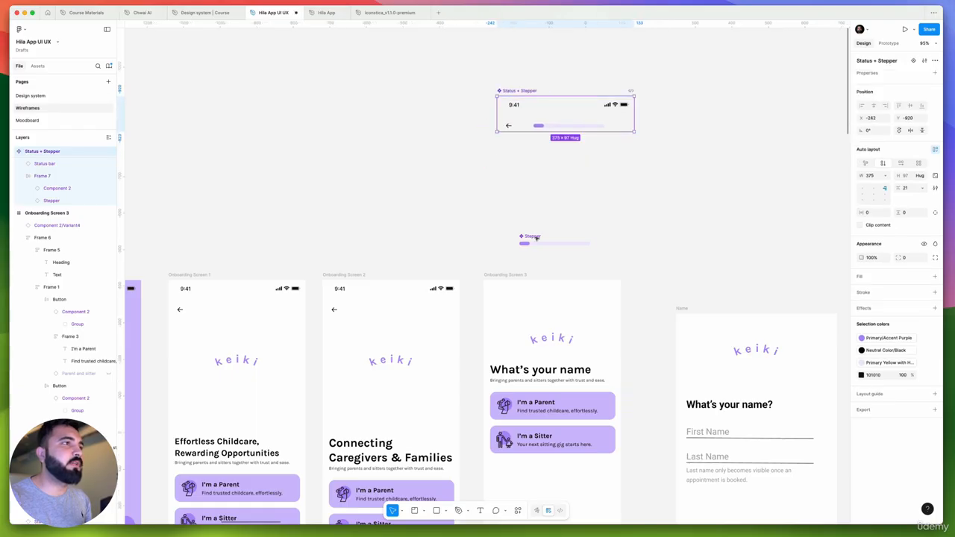
{"action": "left_click_drag", "start_coordinate": [535, 241], "coordinate": [540, 173]}
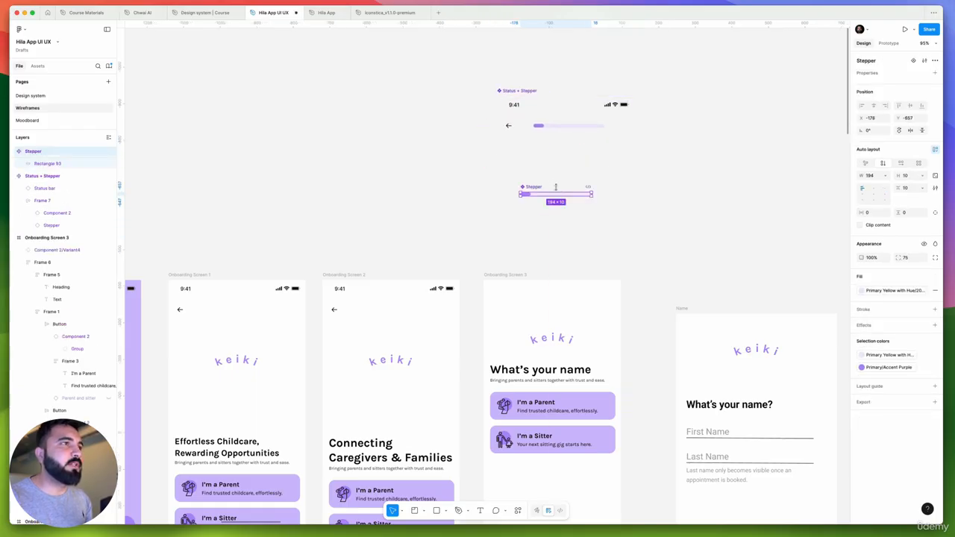
Place a copy of the Status + Stepper component at the top of Onboarding Screen 3, at X 1 and Y 0
{"action": "scroll", "coordinate": [495, 164], "scroll_direction": "up", "scroll_amount": 2}
{"action": "scroll", "coordinate": [496, 165], "scroll_direction": "right", "scroll_amount": 2}
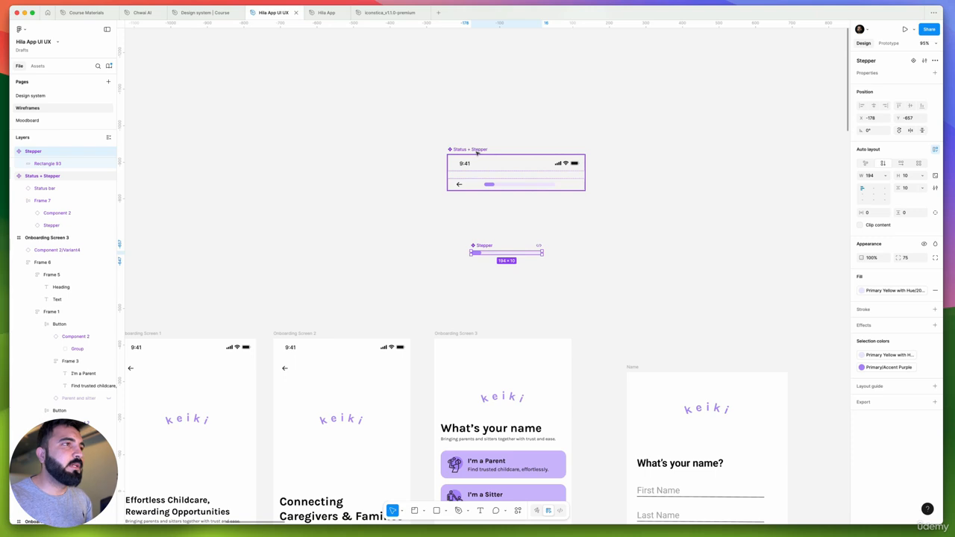
{"action": "left_click_drag", "start_coordinate": [477, 152], "coordinate": [467, 343]}
{"action": "scroll", "coordinate": [470, 351], "scroll_direction": "up", "scroll_amount": 5}
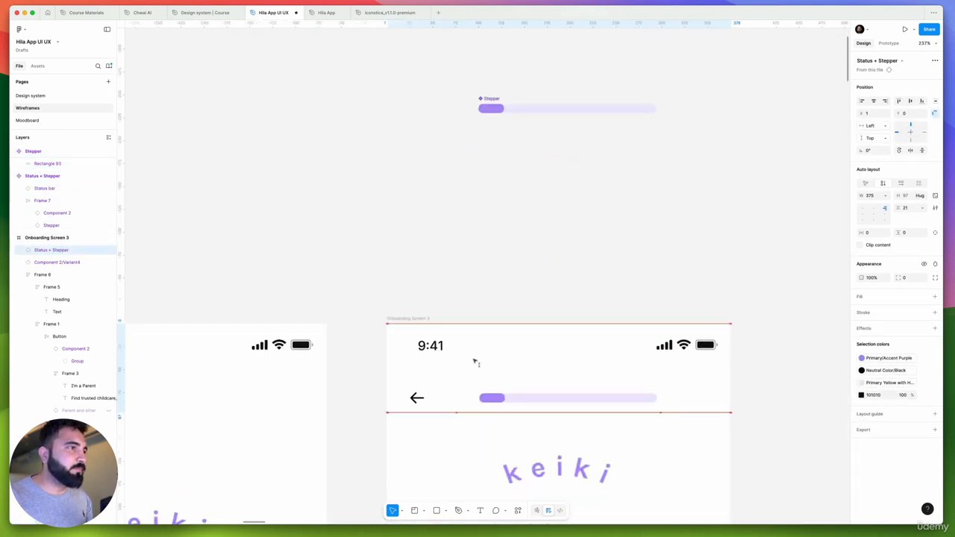
Compare Onboarding Screen 3 and its new header with the other onboarding screens and the original Name wireframe
{"action": "scroll", "coordinate": [427, 297], "scroll_direction": "down", "scroll_amount": 10}
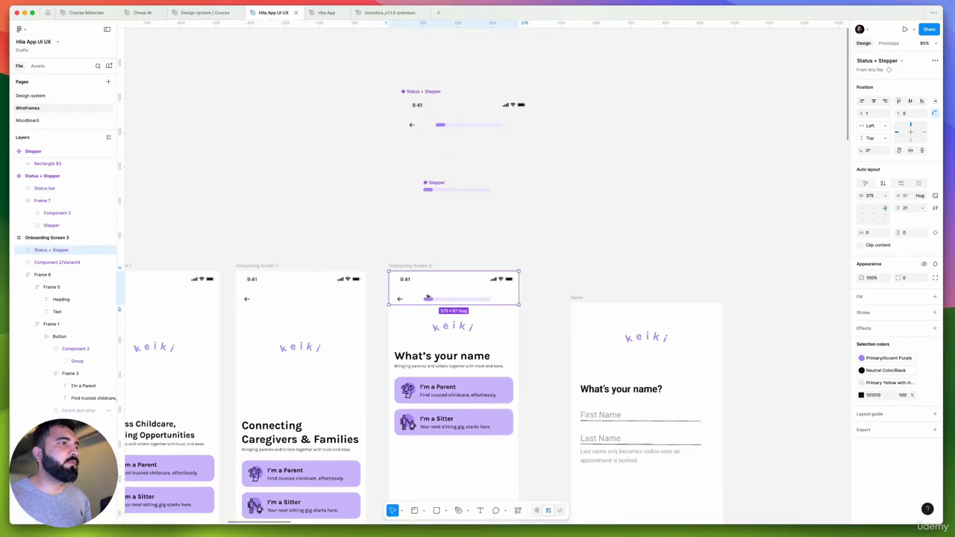
{"action": "scroll", "coordinate": [428, 297], "scroll_direction": "left", "scroll_amount": 3}
{"action": "scroll", "coordinate": [448, 291], "scroll_direction": "right", "scroll_amount": 5}
{"action": "scroll", "coordinate": [559, 276], "scroll_direction": "left", "scroll_amount": 8}
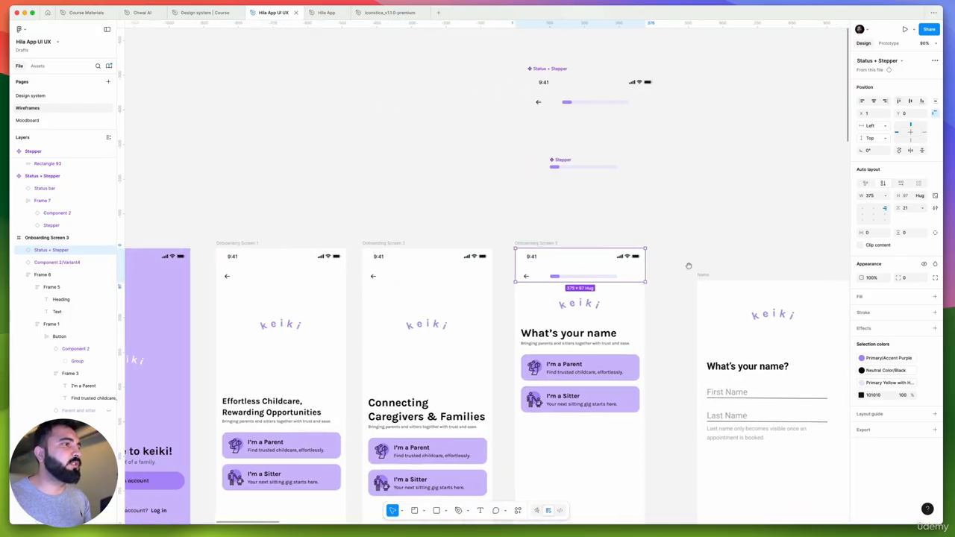
{"action": "scroll", "coordinate": [486, 358], "scroll_direction": "right", "scroll_amount": 3}
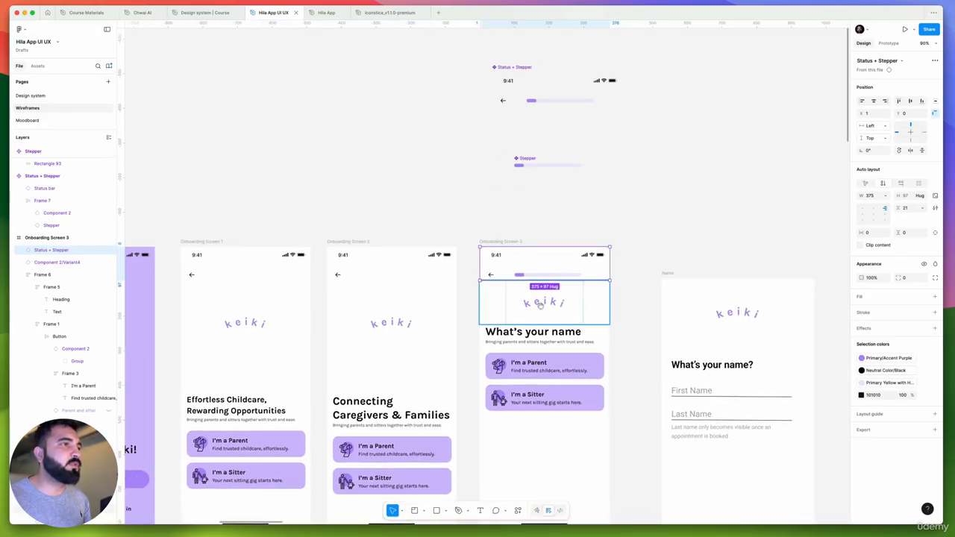
{"action": "scroll", "coordinate": [494, 263], "scroll_direction": "down", "scroll_amount": 3}
{"action": "scroll", "coordinate": [462, 233], "scroll_direction": "up", "scroll_amount": 5}
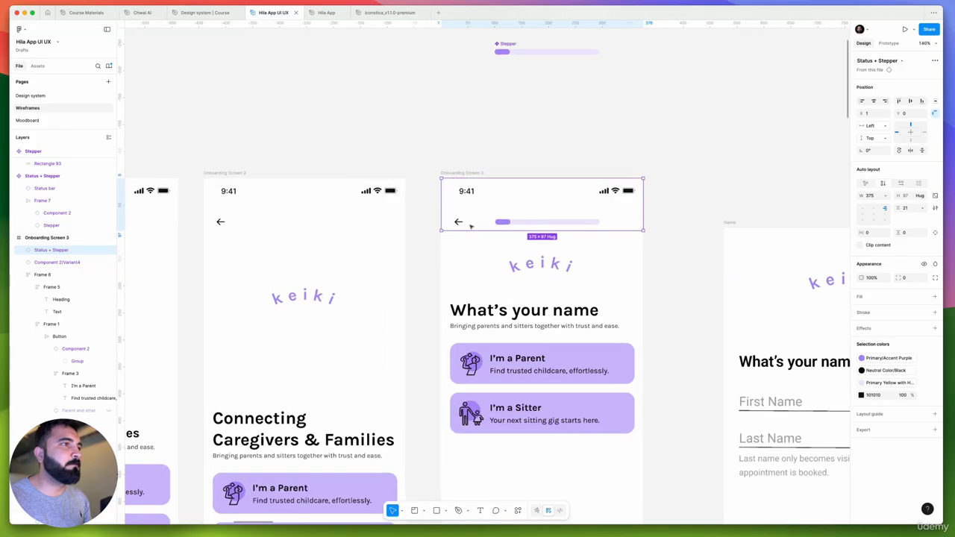
{"action": "scroll", "coordinate": [493, 222], "scroll_direction": "up", "scroll_amount": 5}
{"action": "left_click_drag", "start_coordinate": [637, 265], "coordinate": [378, 245]}
{"action": "scroll", "coordinate": [380, 241], "scroll_direction": "down", "scroll_amount": 4}
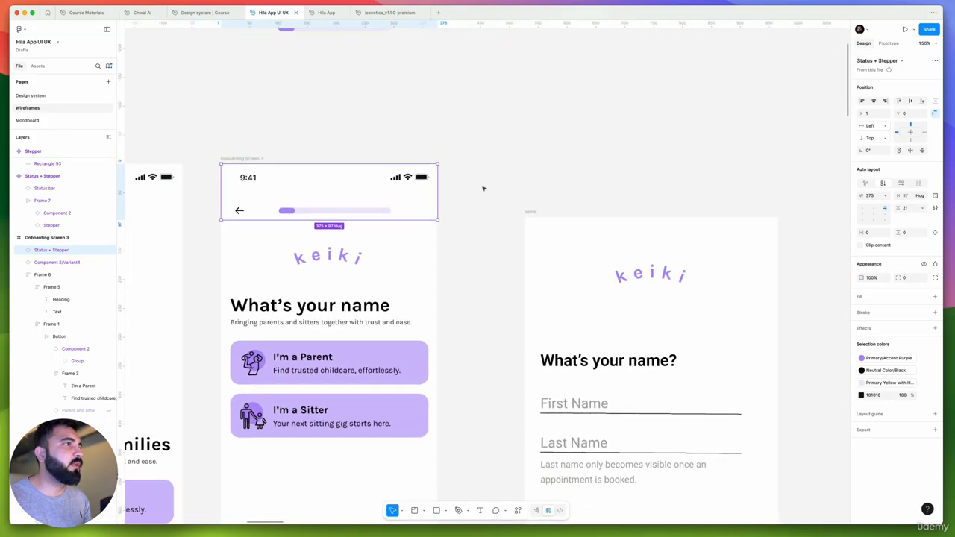
{"action": "left_click", "coordinate": [484, 188]}
{"action": "scroll", "coordinate": [365, 224], "scroll_direction": "down", "scroll_amount": 4}
{"action": "scroll", "coordinate": [352, 233], "scroll_direction": "up", "scroll_amount": 2}
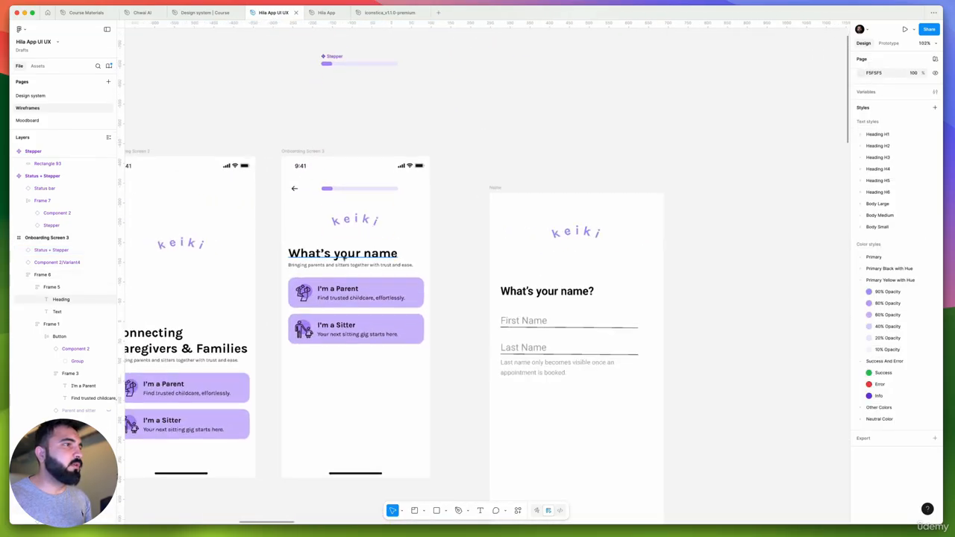
Replace the text under Onboarding Screen 3's heading with the Name wireframe's note "Last name only becomes visible once an appointment is booked."
{"action": "left_click", "coordinate": [323, 266]}
{"action": "left_click", "coordinate": [323, 266]}
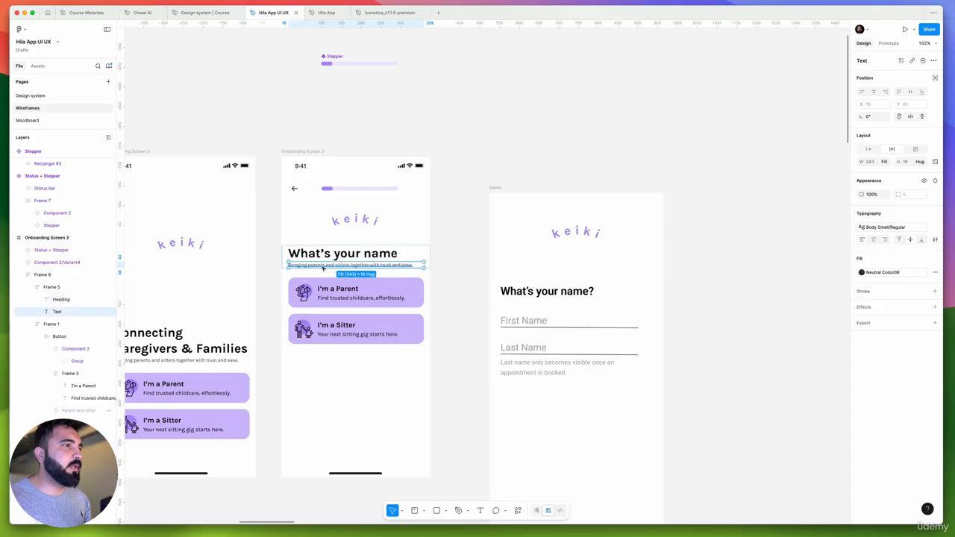
{"action": "scroll", "coordinate": [323, 266], "scroll_direction": "up", "scroll_amount": 3}
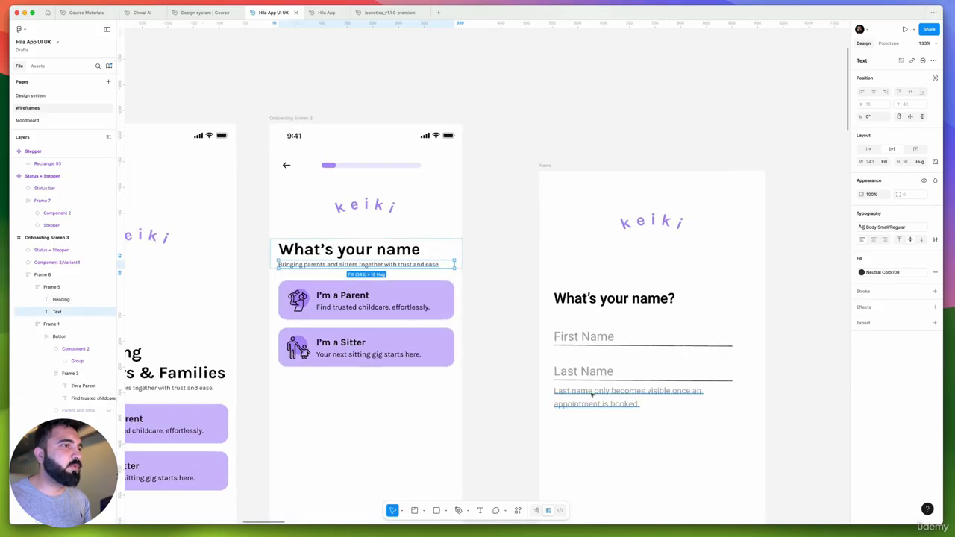
{"action": "left_click", "coordinate": [591, 393]}
{"action": "double_click", "coordinate": [590, 393]}
{"action": "right_click", "coordinate": [590, 392]}
{"action": "mouse_move", "coordinate": [619, 424]}
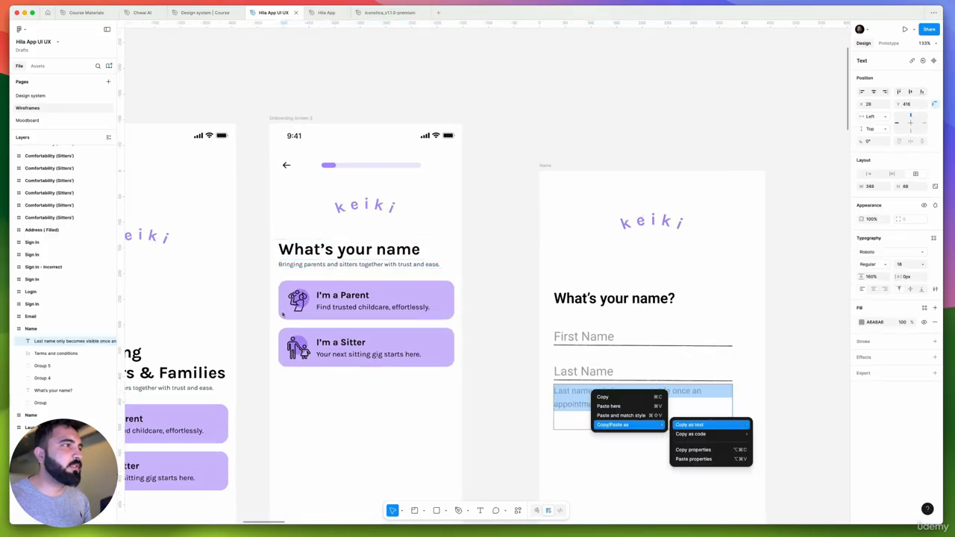
{"action": "left_click", "coordinate": [703, 426]}
{"action": "left_click", "coordinate": [319, 272]}
{"action": "double_click", "coordinate": [319, 265]}
{"action": "key", "text": "ctrl+v"}
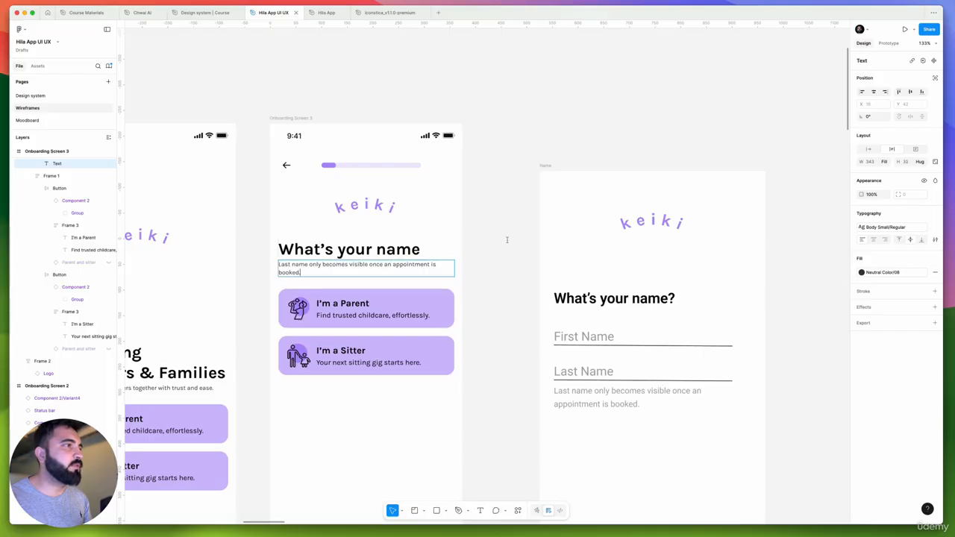
Set the vertical gap between the heading and the text below it on Onboarding Screen 3 to 8
{"action": "key", "text": "Escape"}
{"action": "key", "text": "shift+a"}
{"action": "scroll", "coordinate": [501, 252], "scroll_direction": "down", "scroll_amount": 5}
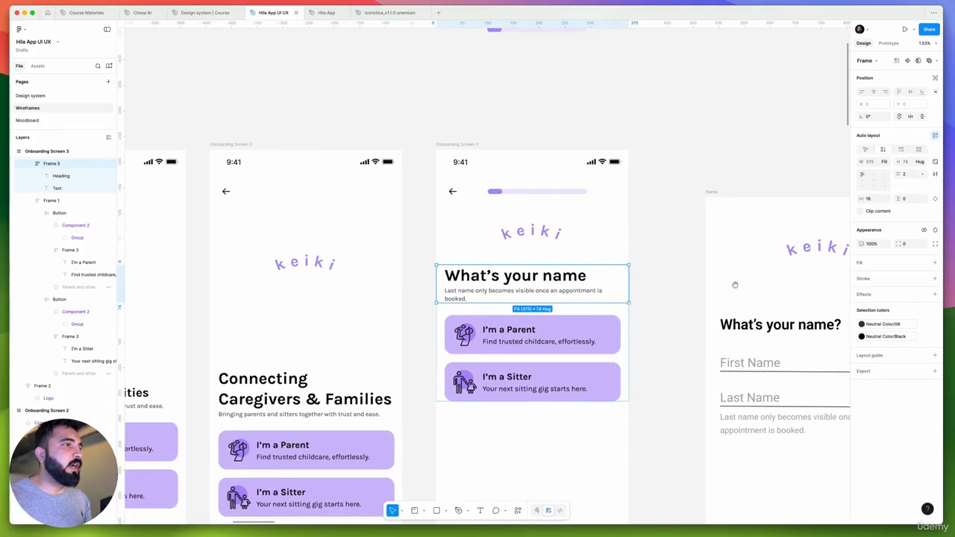
{"action": "left_click", "coordinate": [469, 351]}
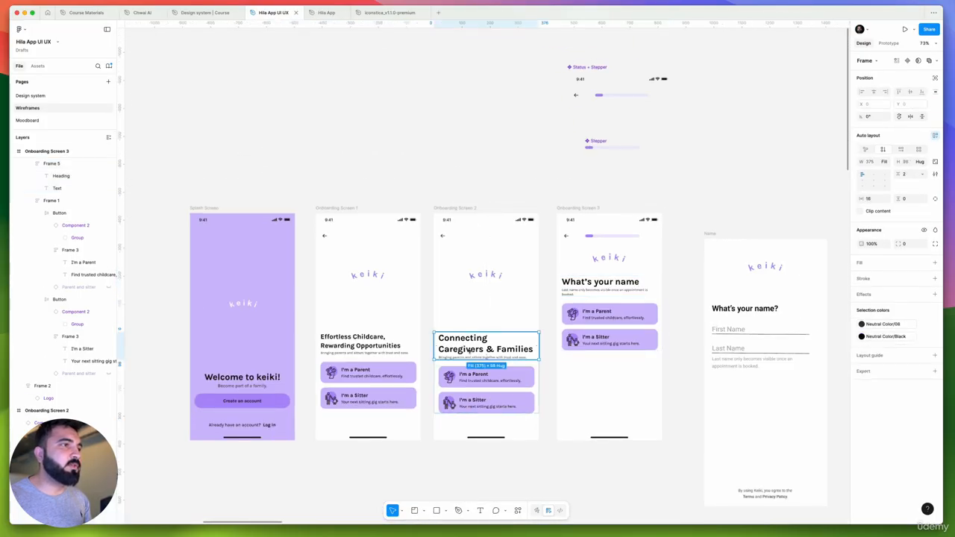
{"action": "left_click", "coordinate": [608, 301]}
{"action": "scroll", "coordinate": [597, 299], "scroll_direction": "up", "scroll_amount": 5}
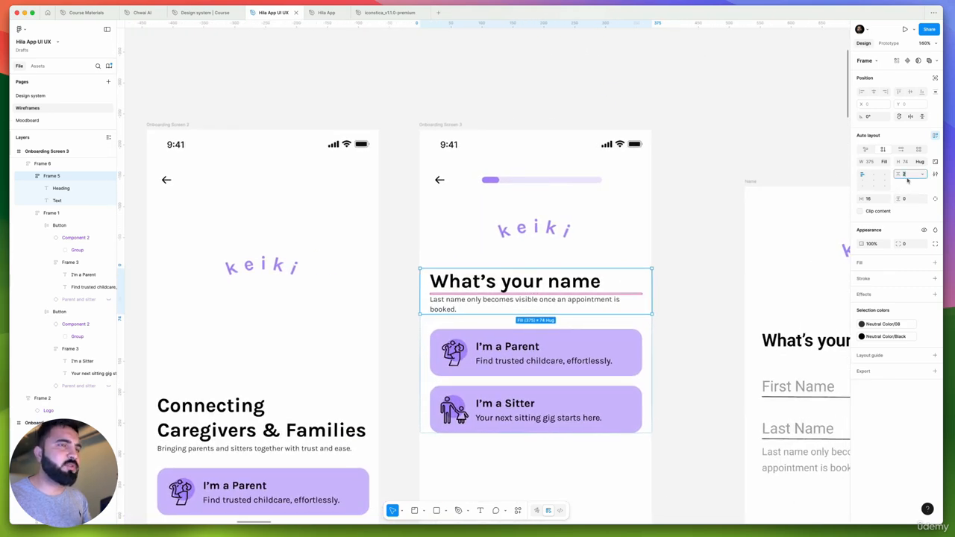
{"action": "type", "text": "8"}
{"action": "key", "text": "Return"}
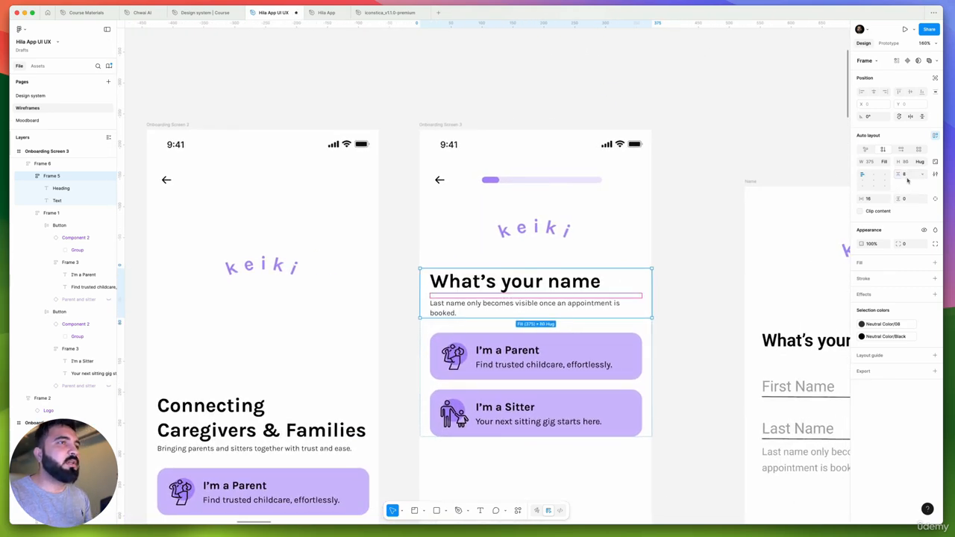
Set the vertical gap between the heading and its text on Onboarding Screen 2 to 8 as well
{"action": "scroll", "coordinate": [524, 344], "scroll_direction": "down", "scroll_amount": 5}
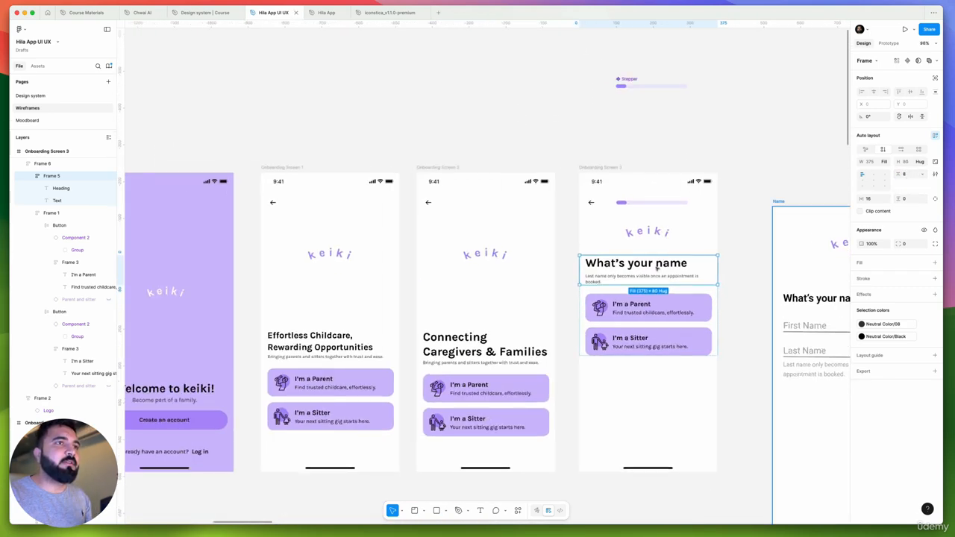
{"action": "left_click", "coordinate": [493, 349]}
{"action": "double_click", "coordinate": [493, 349]}
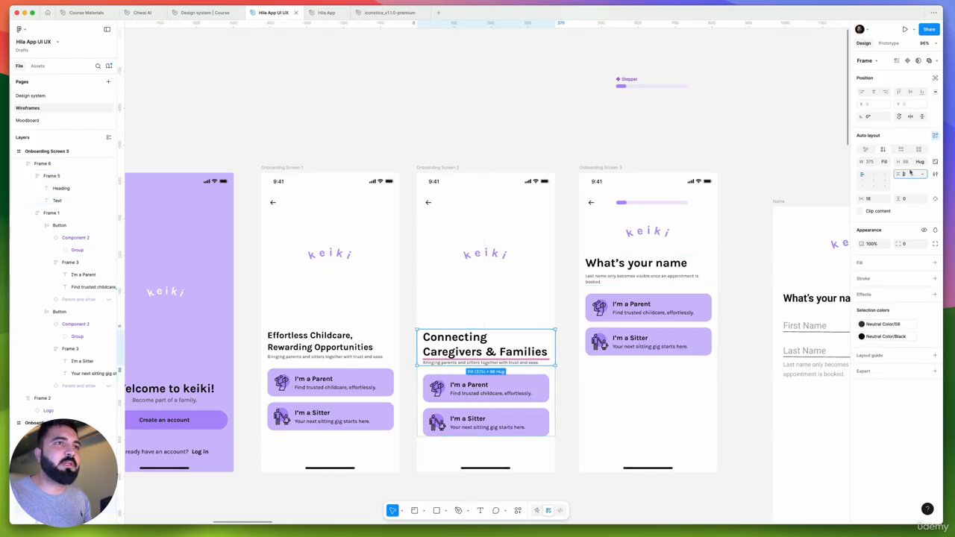
{"action": "type", "text": "8"}
{"action": "key", "text": "Return"}
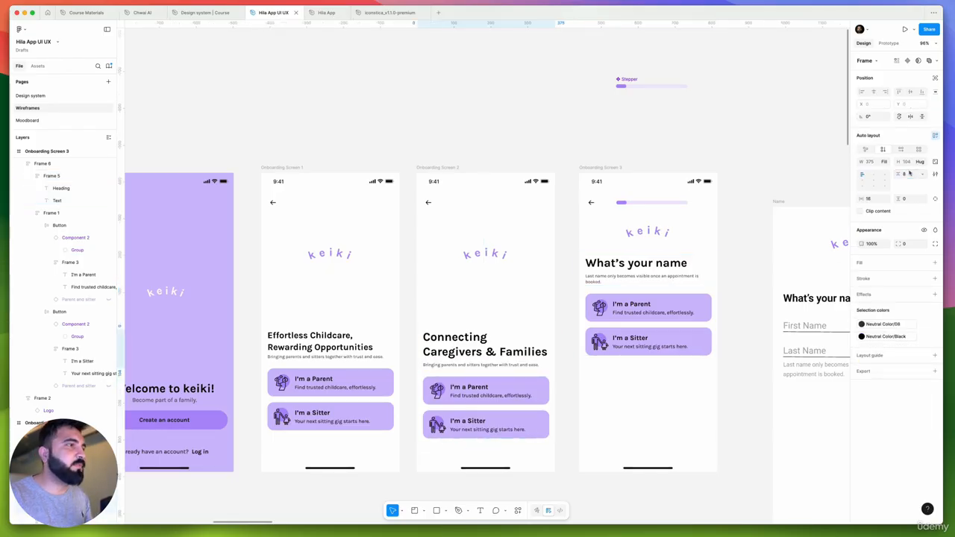
Edit the Heading H4 Bold text style used by Onboarding Screen 2's heading, setting its line height to Auto
{"action": "scroll", "coordinate": [510, 338], "scroll_direction": "up", "scroll_amount": 2}
{"action": "scroll", "coordinate": [489, 356], "scroll_direction": "up", "scroll_amount": 2}
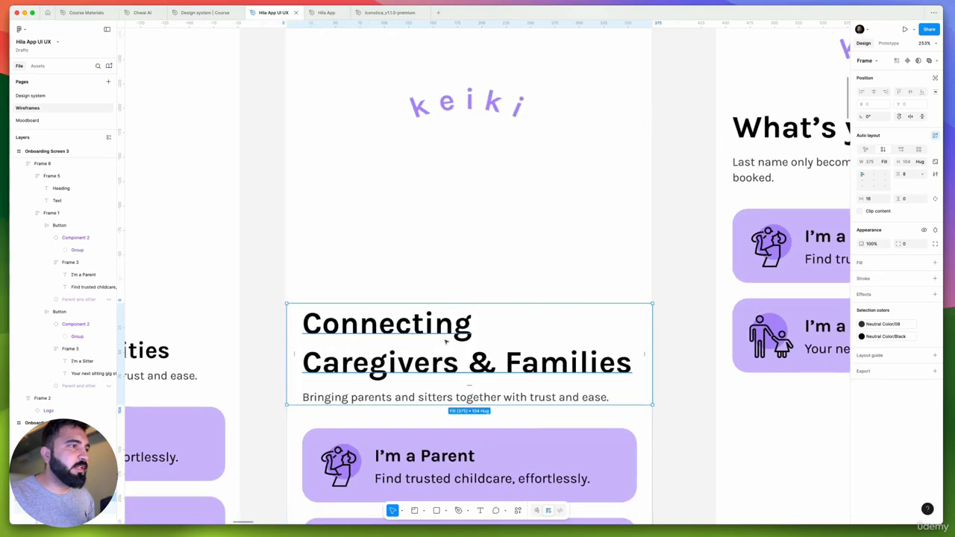
{"action": "double_click", "coordinate": [468, 349]}
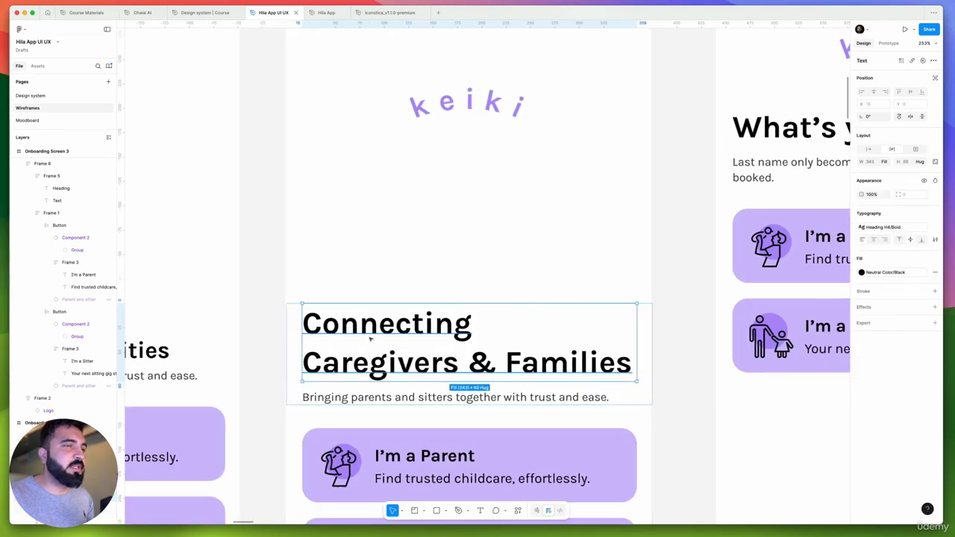
{"action": "scroll", "coordinate": [370, 339], "scroll_direction": "down", "scroll_amount": 1}
{"action": "left_click", "coordinate": [904, 228]}
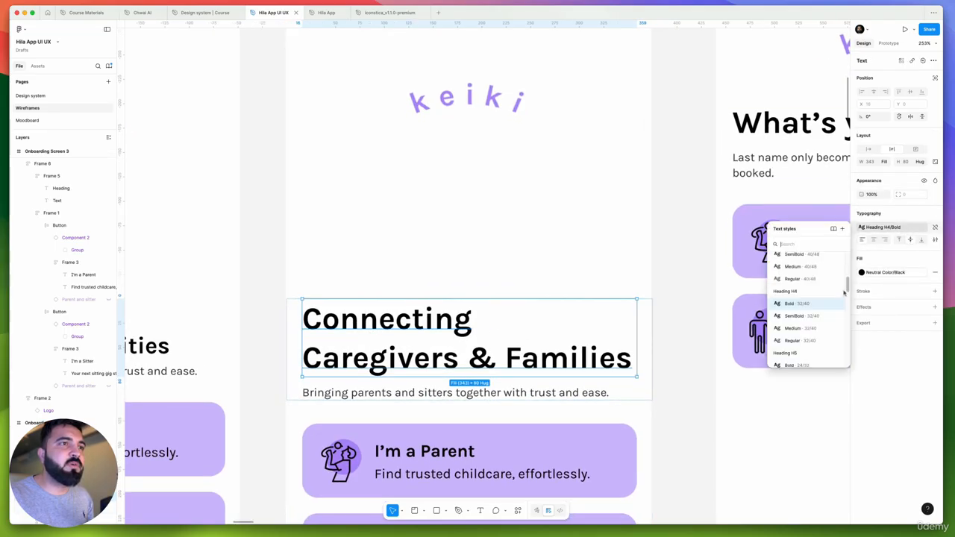
{"action": "left_click", "coordinate": [838, 304]}
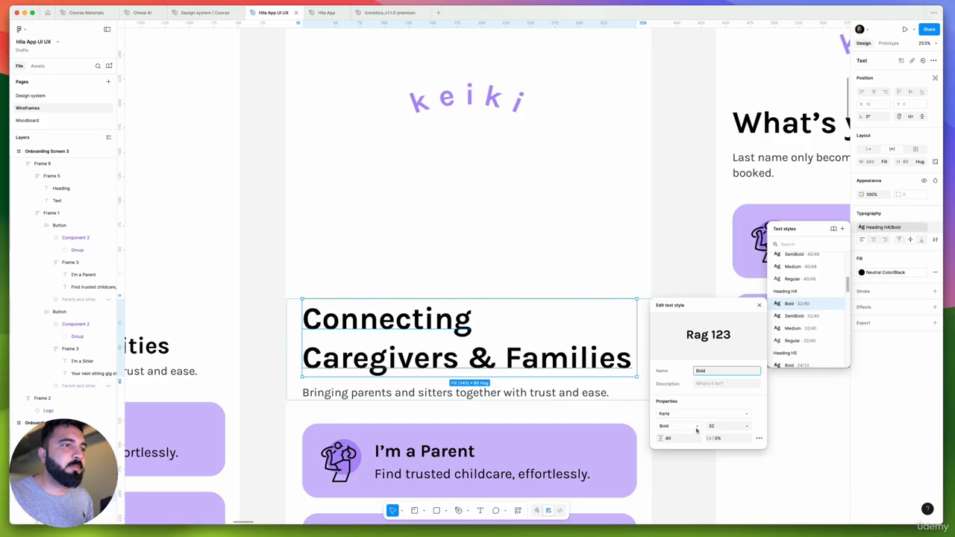
{"action": "left_click", "coordinate": [672, 439]}
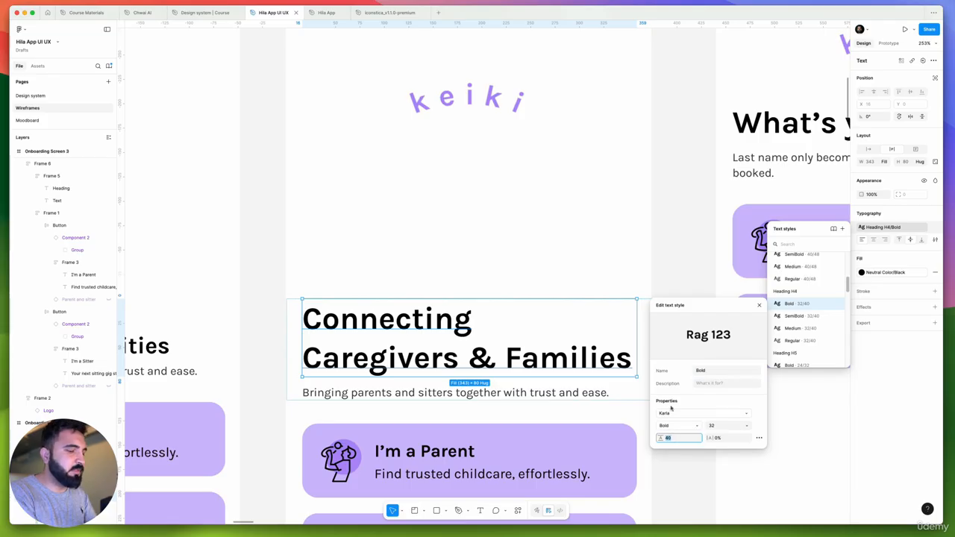
{"action": "type", "text": "auto"}
{"action": "key", "text": "Return"}
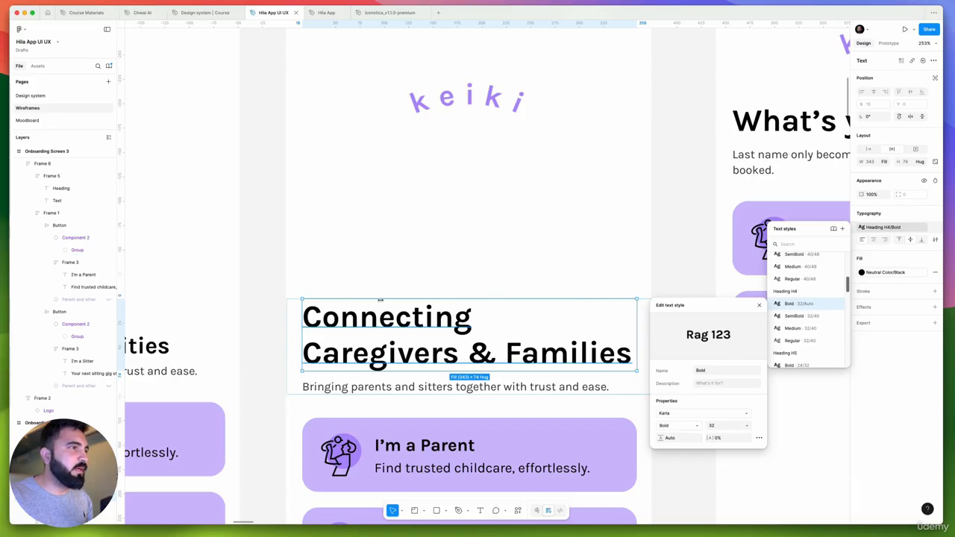
Replace Onboarding Screen 1's heading with Onboarding Screen 2's heading "Connecting Caregivers & Families", keeping its Heading H4 Bold style
{"action": "scroll", "coordinate": [351, 286], "scroll_direction": "down", "scroll_amount": 5}
{"action": "left_click", "coordinate": [609, 212]}
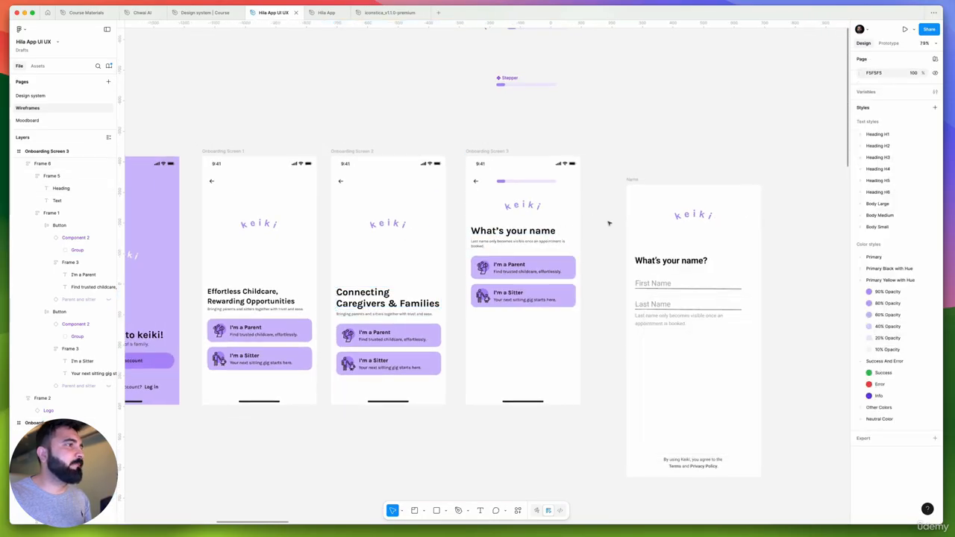
{"action": "scroll", "coordinate": [523, 314], "scroll_direction": "up", "scroll_amount": 2}
{"action": "scroll", "coordinate": [422, 339], "scroll_direction": "up", "scroll_amount": 2}
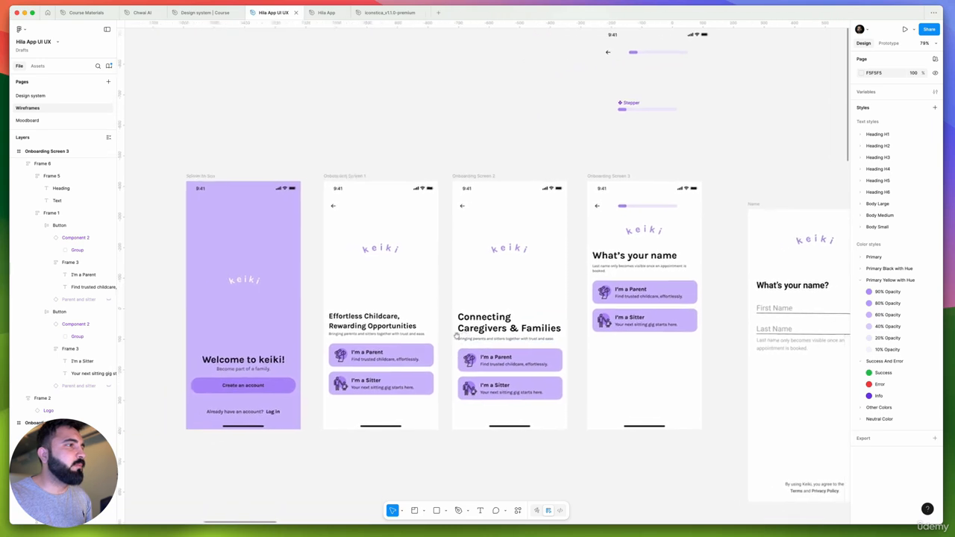
{"action": "left_click", "coordinate": [489, 328]}
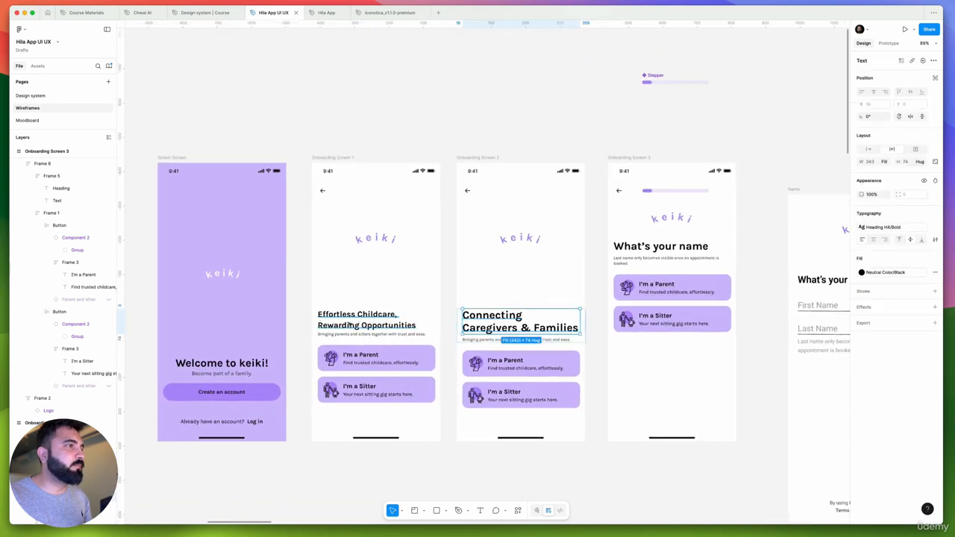
{"action": "left_click", "coordinate": [397, 326], "text": "super"}
{"action": "key", "text": "alt+super+v"}
{"action": "key", "text": "super+z"}
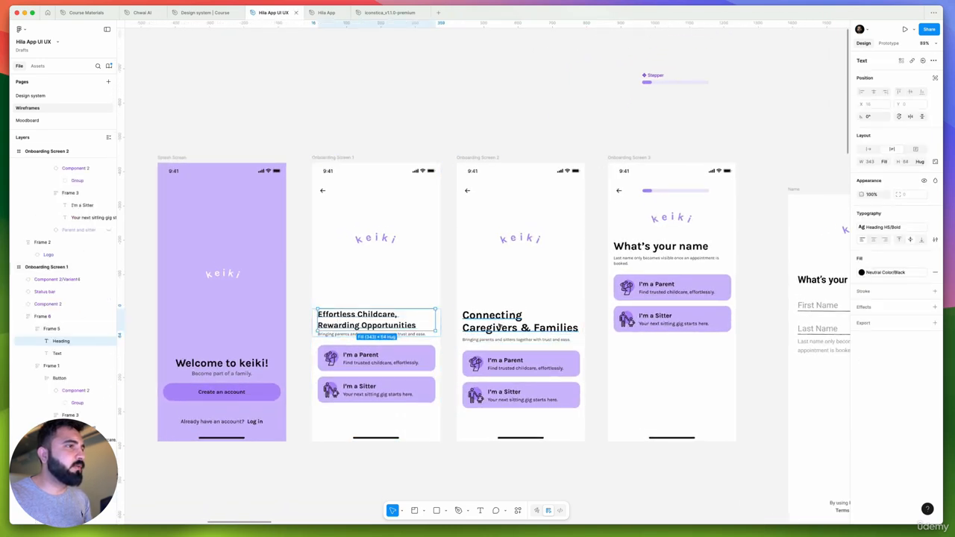
{"action": "double_click", "coordinate": [498, 325]}
{"action": "double_click", "coordinate": [497, 325]}
{"action": "double_click", "coordinate": [361, 323]}
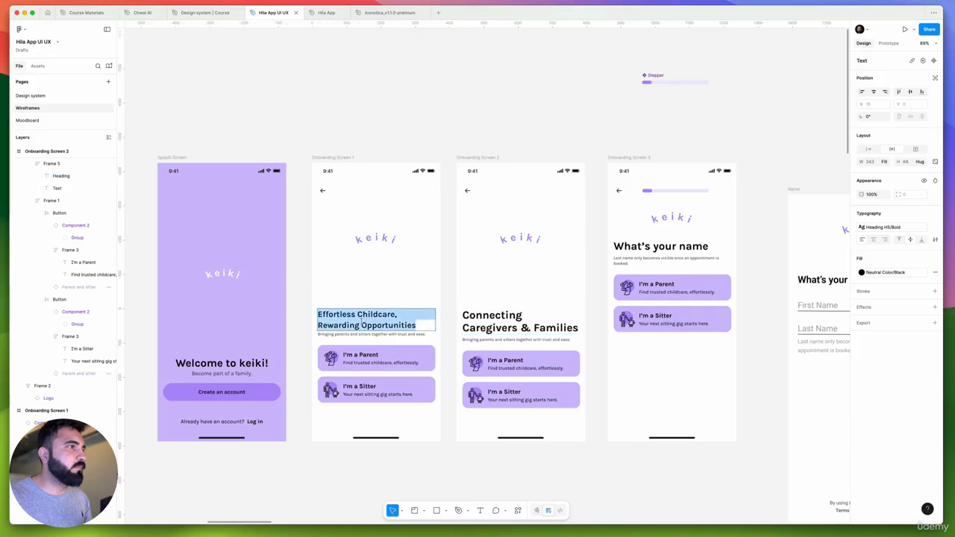
{"action": "key", "text": "super+v"}
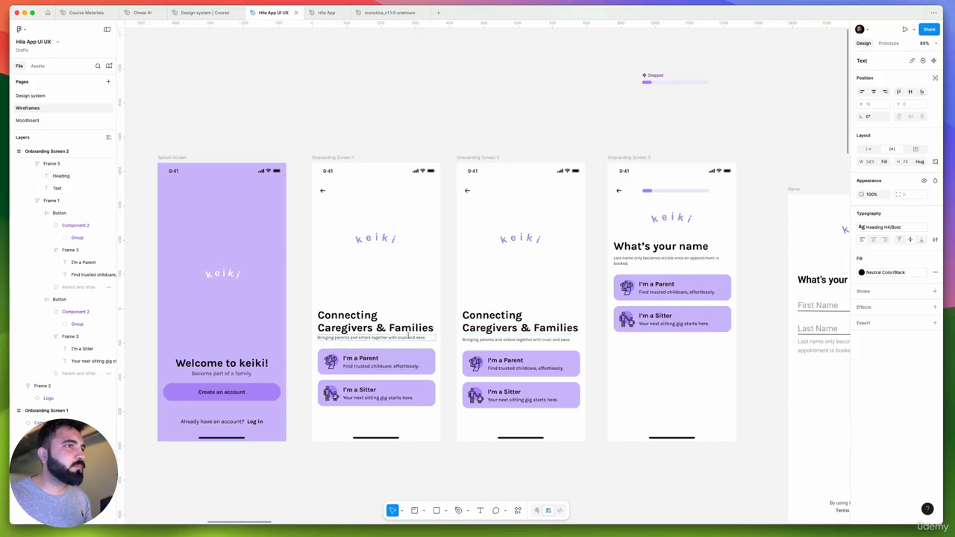
{"action": "key", "text": "Escape"}
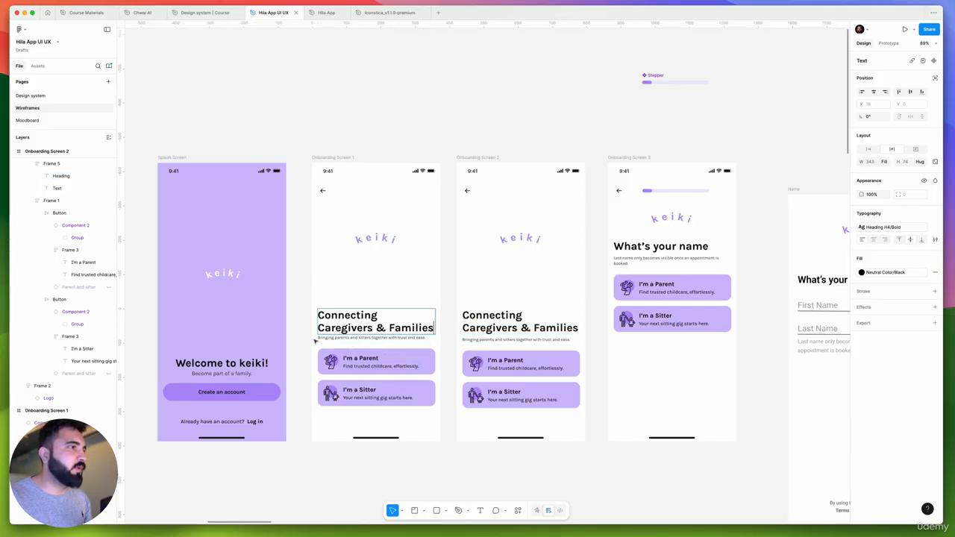
{"action": "left_click", "coordinate": [455, 465]}
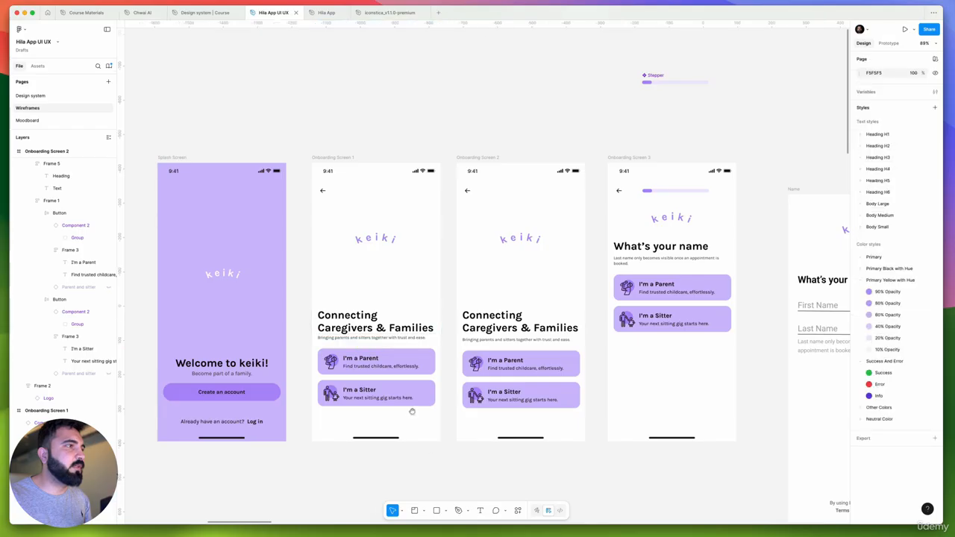
Move Onboarding Screen 3's content, including its Status + Stepper header, onto Onboarding Screen 2 in place of that screen's existing content
{"action": "scroll", "coordinate": [496, 203], "scroll_direction": "down", "scroll_amount": 2}
{"action": "scroll", "coordinate": [495, 202], "scroll_direction": "left", "scroll_amount": 2}
{"action": "scroll", "coordinate": [422, 241], "scroll_direction": "right", "scroll_amount": 4}
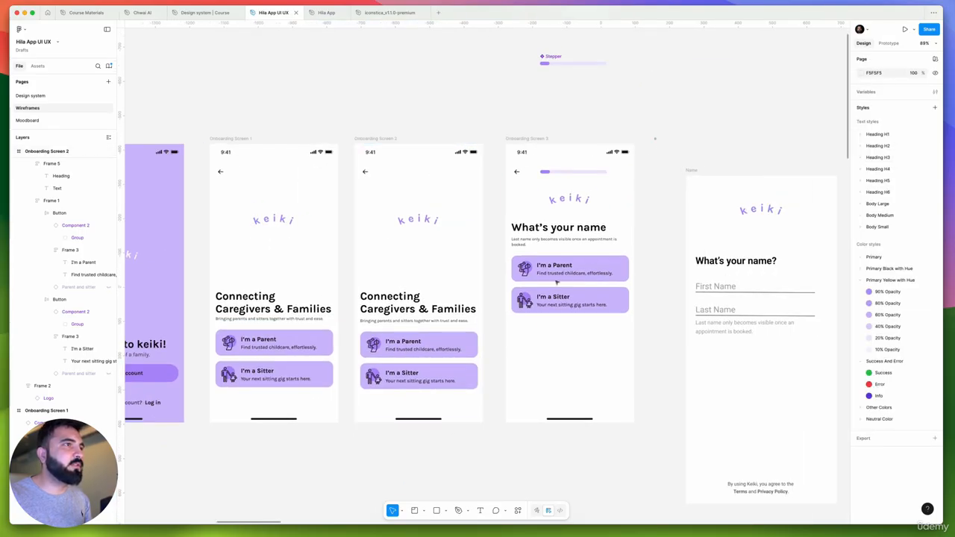
{"action": "left_click_drag", "start_coordinate": [556, 282], "coordinate": [393, 368]}
{"action": "left_click", "coordinate": [365, 171]}
{"action": "left_click", "coordinate": [370, 153], "text": "shift"}
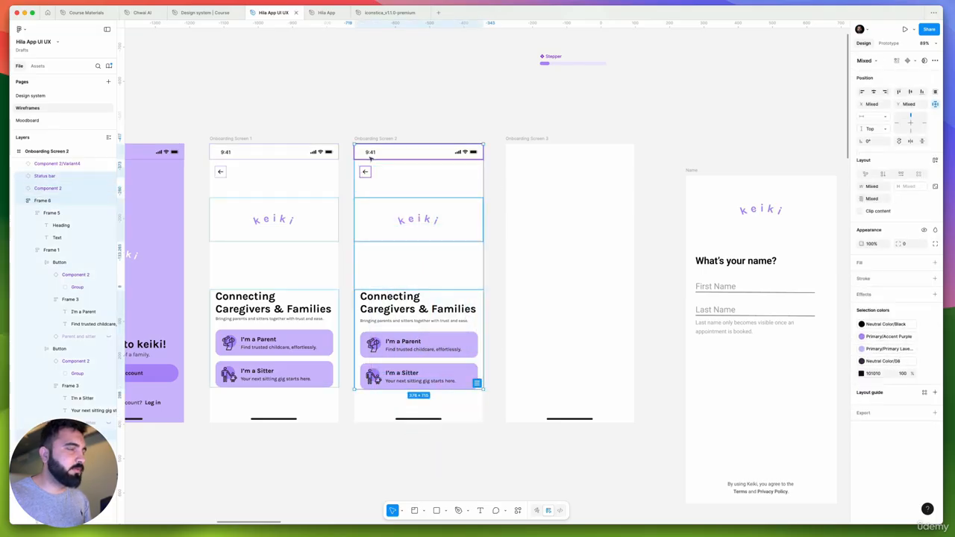
{"action": "key", "text": "Delete"}
{"action": "left_click", "coordinate": [371, 158]}
{"action": "key", "text": "super+v"}
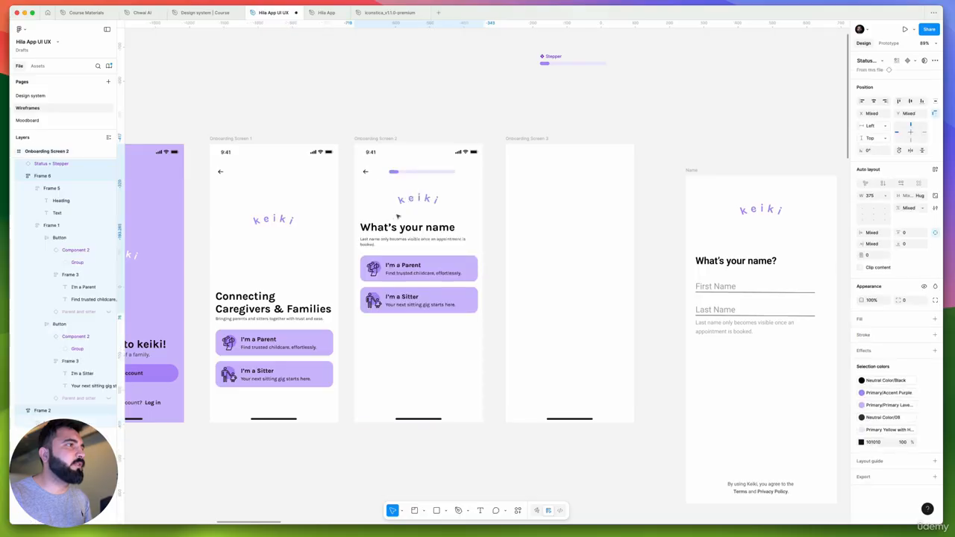
Break the text under the "What's your name" heading so that "an appointment is booked." starts on the second line
{"action": "scroll", "coordinate": [397, 216], "scroll_direction": "left", "scroll_amount": 2}
{"action": "scroll", "coordinate": [398, 217], "scroll_direction": "down", "scroll_amount": 1}
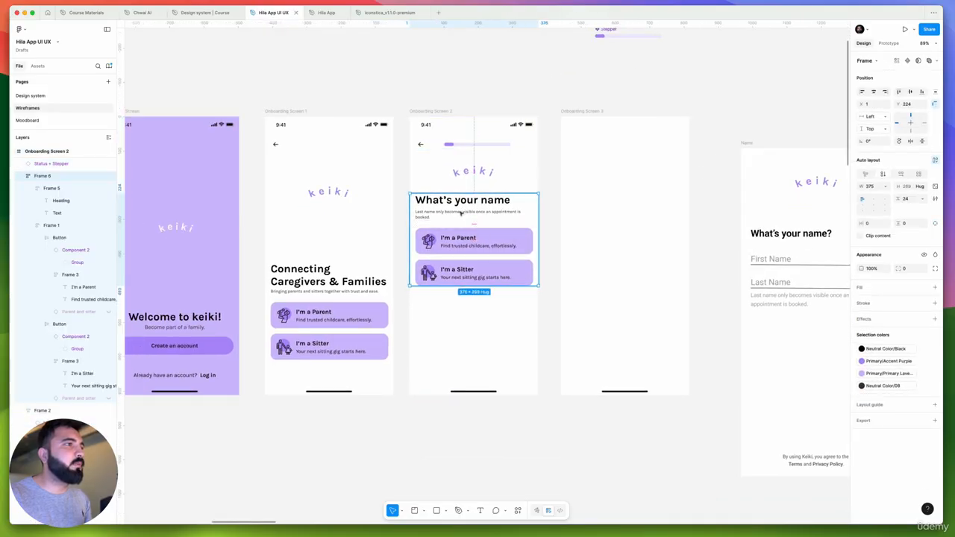
{"action": "left_click", "coordinate": [476, 232]}
{"action": "scroll", "coordinate": [478, 231], "scroll_direction": "down", "scroll_amount": 5}
{"action": "scroll", "coordinate": [481, 230], "scroll_direction": "up", "scroll_amount": 6}
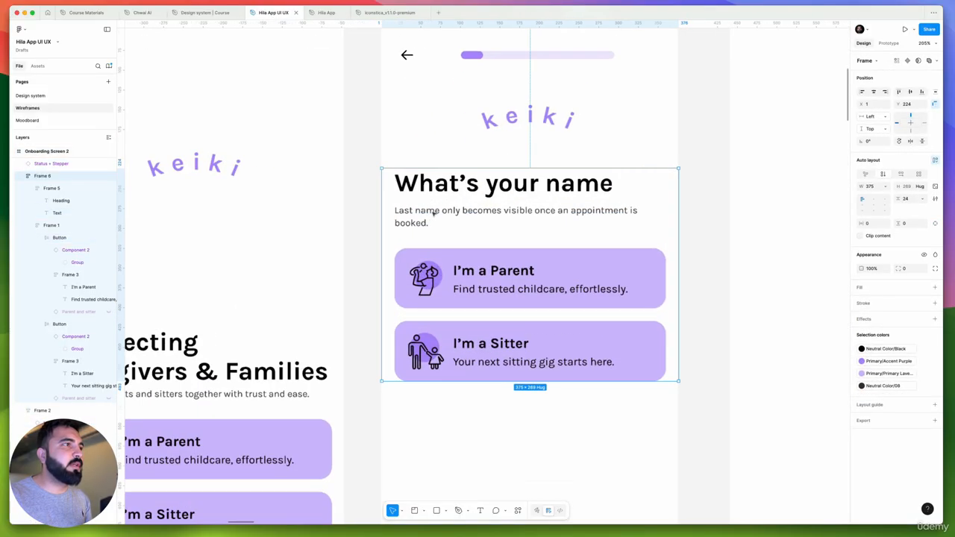
{"action": "left_click", "coordinate": [486, 217]}
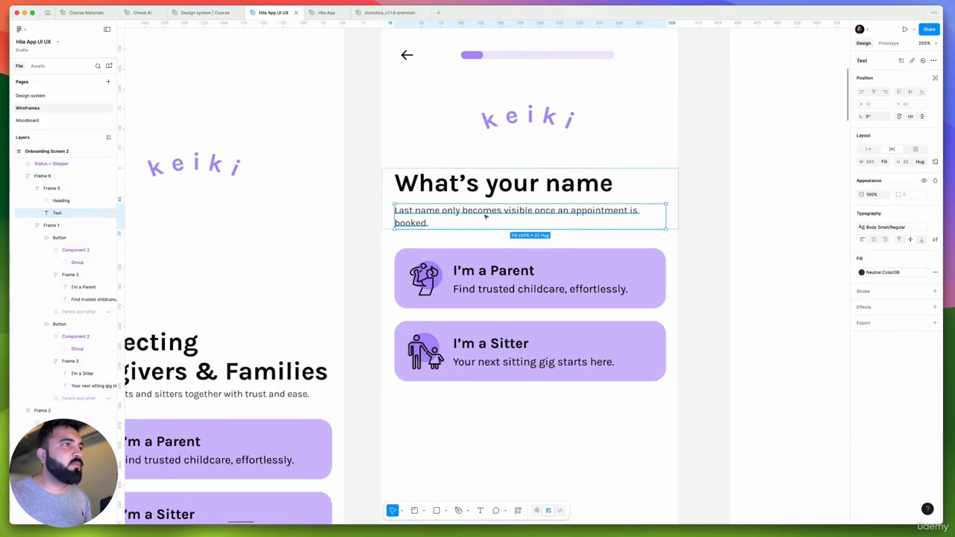
{"action": "double_click", "coordinate": [572, 212]}
{"action": "left_click", "coordinate": [557, 210]}
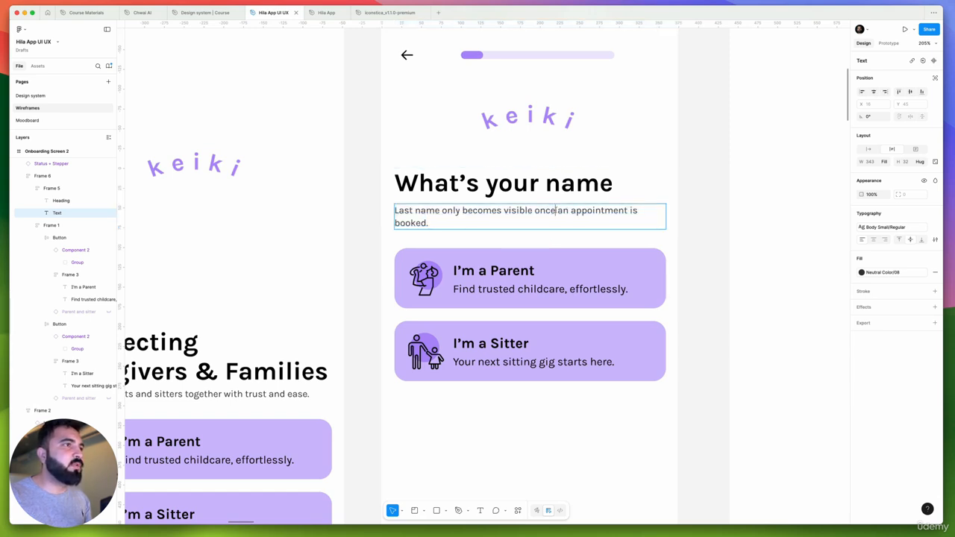
{"action": "left_click", "coordinate": [569, 211], "text": "shift"}
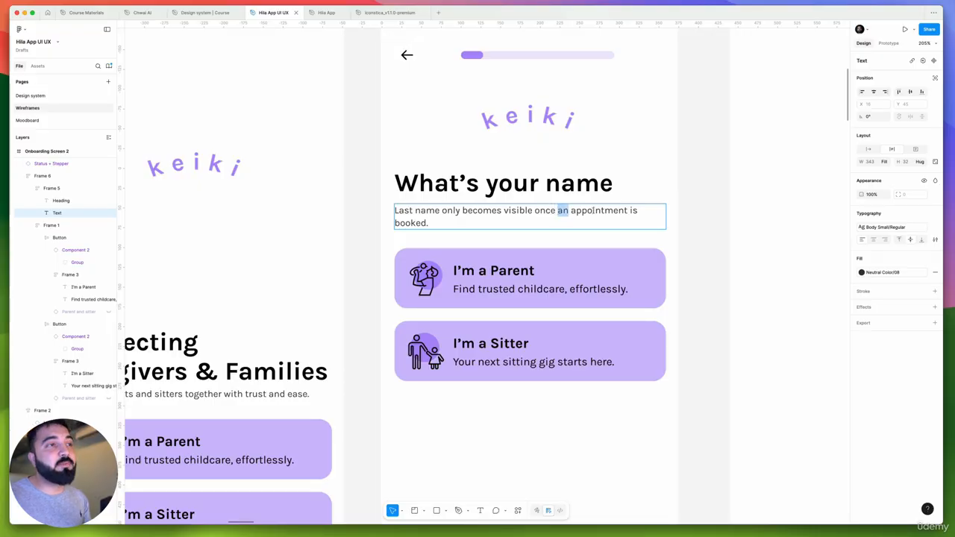
{"action": "left_click", "coordinate": [557, 211]}
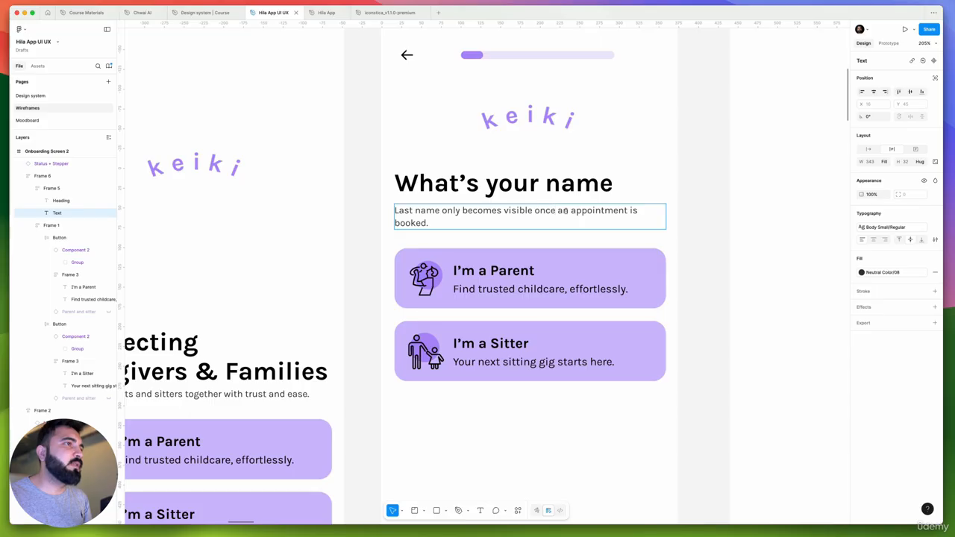
{"action": "key", "text": "Return"}
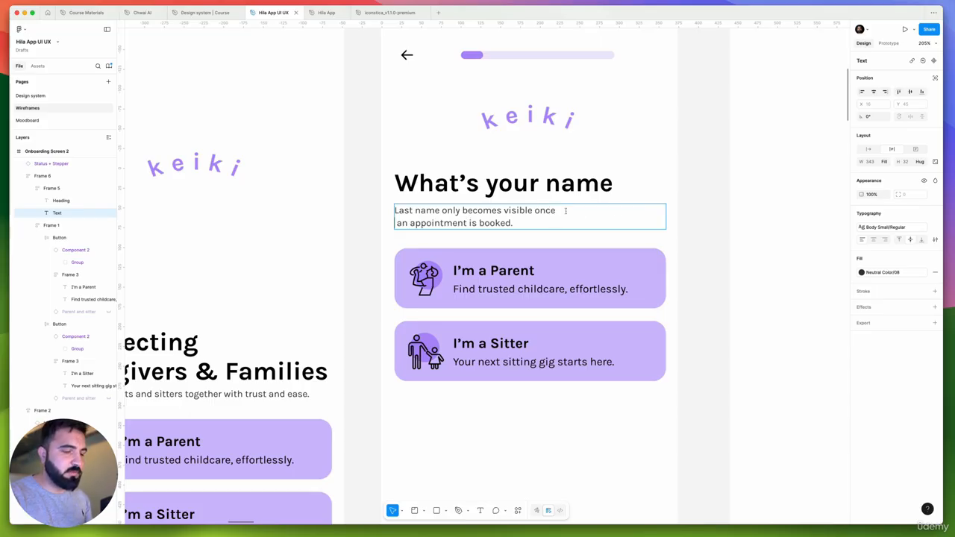
{"action": "key", "text": "BackSpace"}
{"action": "scroll", "coordinate": [624, 157], "scroll_direction": "down", "scroll_amount": 5}
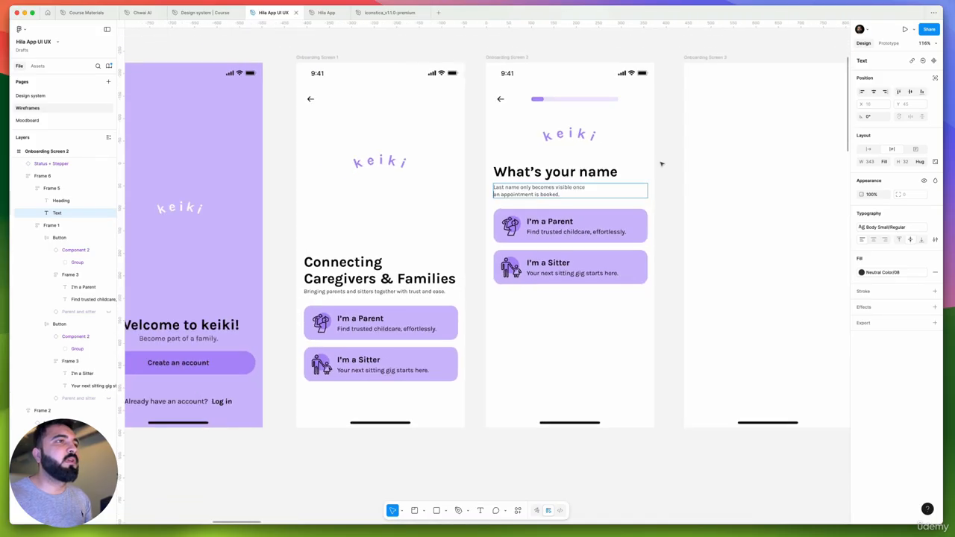
{"action": "left_click", "coordinate": [661, 162]}
Copy the Default variant of the Input Field component from the Design system page and return to the Wireframes page
{"action": "scroll", "coordinate": [660, 162], "scroll_direction": "up", "scroll_amount": 2}
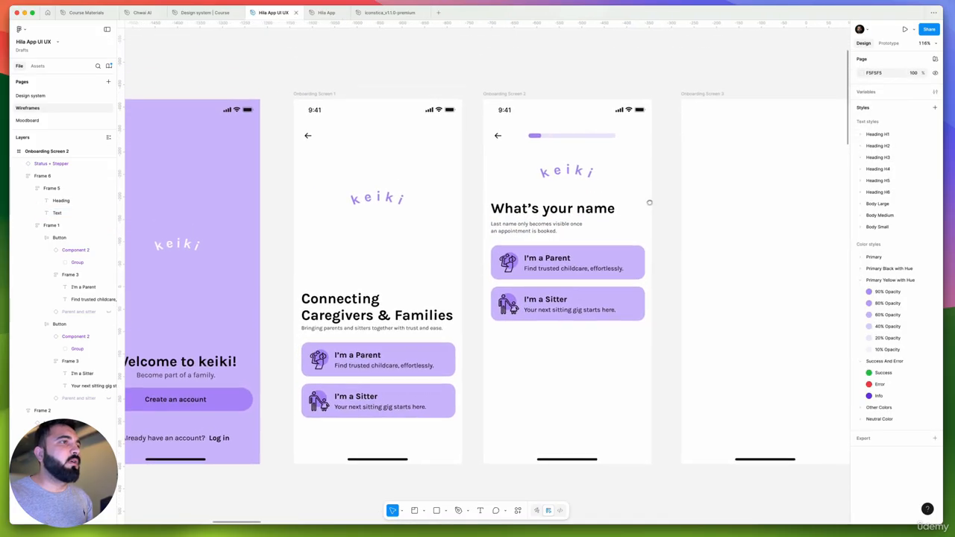
{"action": "left_click", "coordinate": [30, 96]}
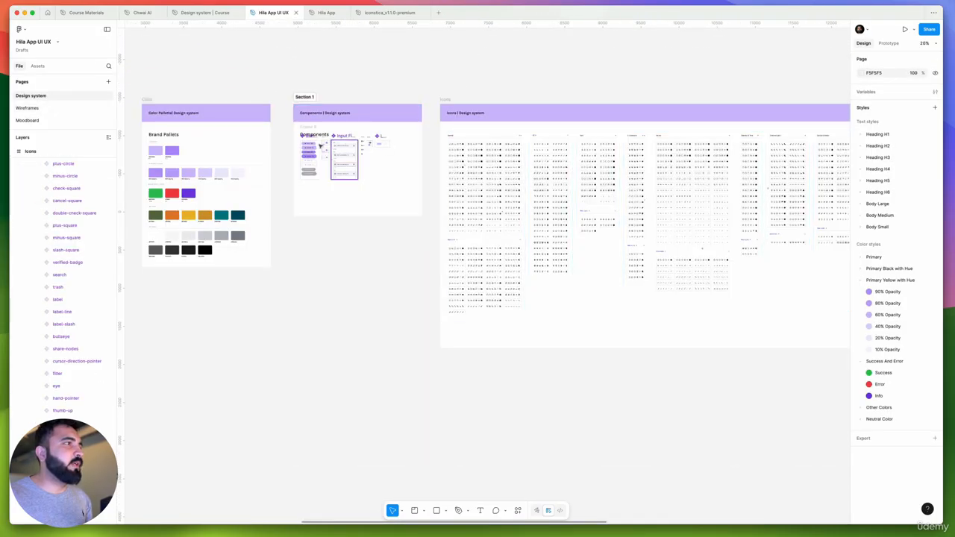
{"action": "scroll", "coordinate": [343, 142], "scroll_direction": "up", "scroll_amount": 3}
{"action": "scroll", "coordinate": [349, 144], "scroll_direction": "up", "scroll_amount": 5}
{"action": "left_click", "coordinate": [348, 151]}
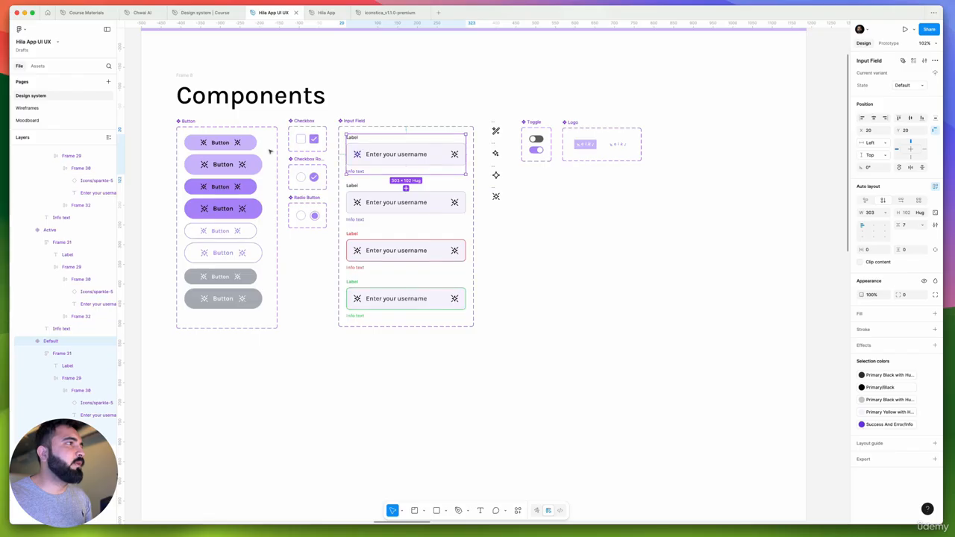
{"action": "left_click", "coordinate": [49, 107]}
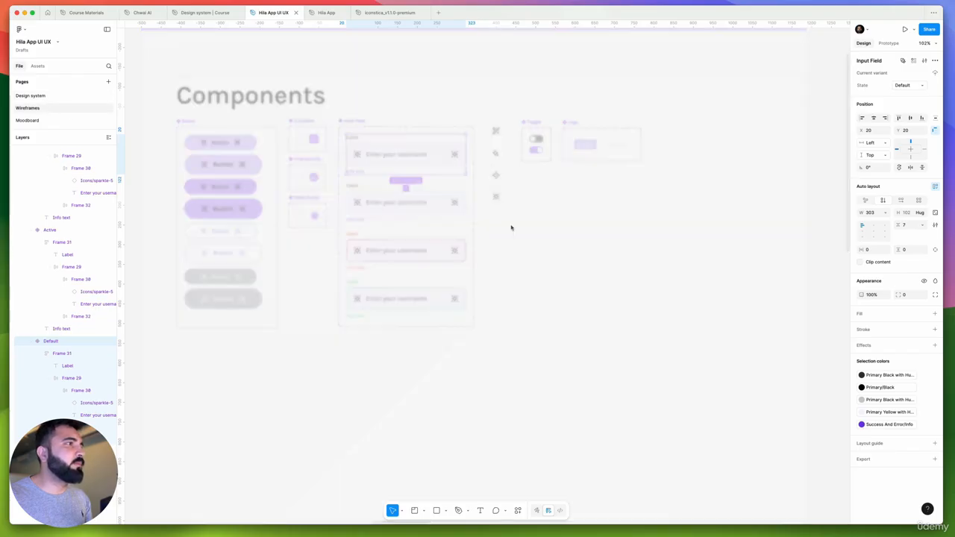
Paste the Input Field into the frame holding the "I'm a Parent" and "I'm a Sitter" buttons on Onboarding Screen 2
{"action": "scroll", "coordinate": [549, 245], "scroll_direction": "up", "scroll_amount": 2}
{"action": "left_click", "coordinate": [565, 283]}
{"action": "key", "text": "ctrl+v"}
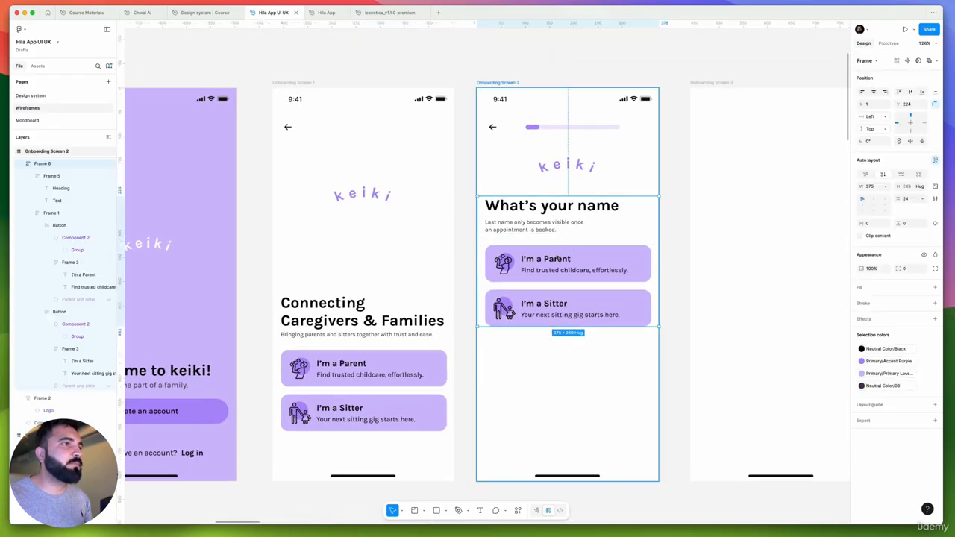
{"action": "left_click_drag", "start_coordinate": [532, 361], "coordinate": [563, 256]}
{"action": "key", "text": "Delete"}
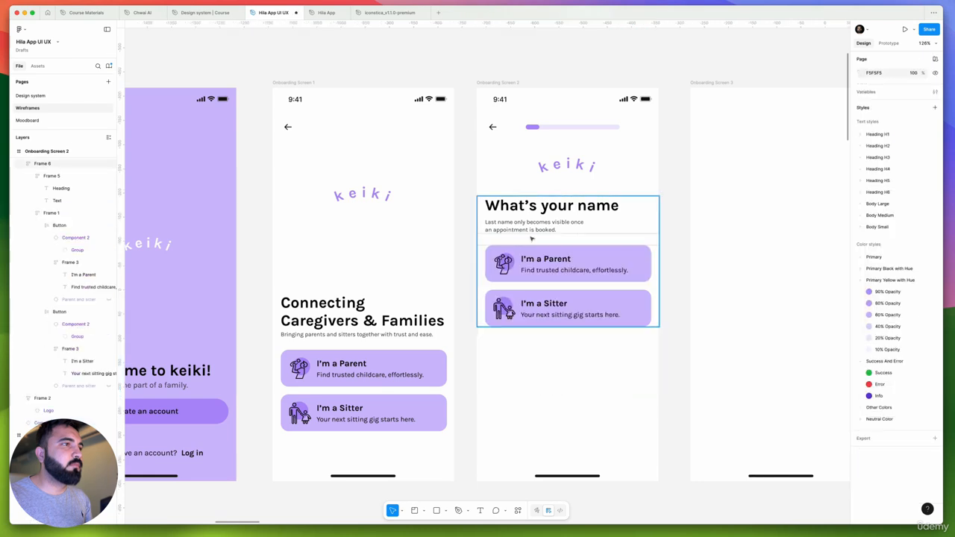
{"action": "left_click", "coordinate": [531, 245]}
{"action": "left_click", "coordinate": [529, 251]}
{"action": "key", "text": "ctrl+v"}
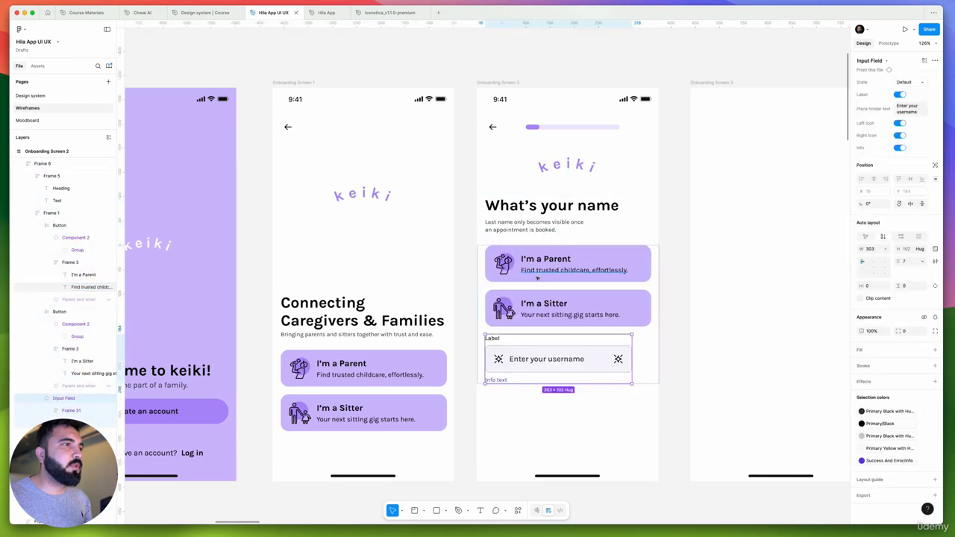
Delete the "I'm a Parent" and "I'm a Sitter" buttons from Onboarding Screen 2
{"action": "left_click", "coordinate": [538, 303]}
{"action": "left_click", "coordinate": [539, 273], "text": "shift"}
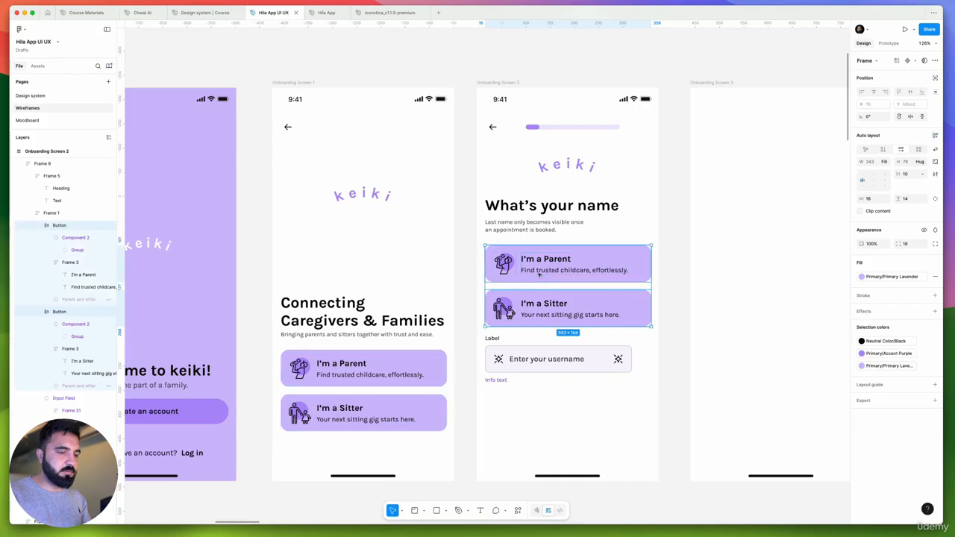
{"action": "key", "text": "Delete"}
Set the width of the Input Field on Onboarding Screen 2 to Fill container
{"action": "scroll", "coordinate": [539, 273], "scroll_direction": "up", "scroll_amount": 3}
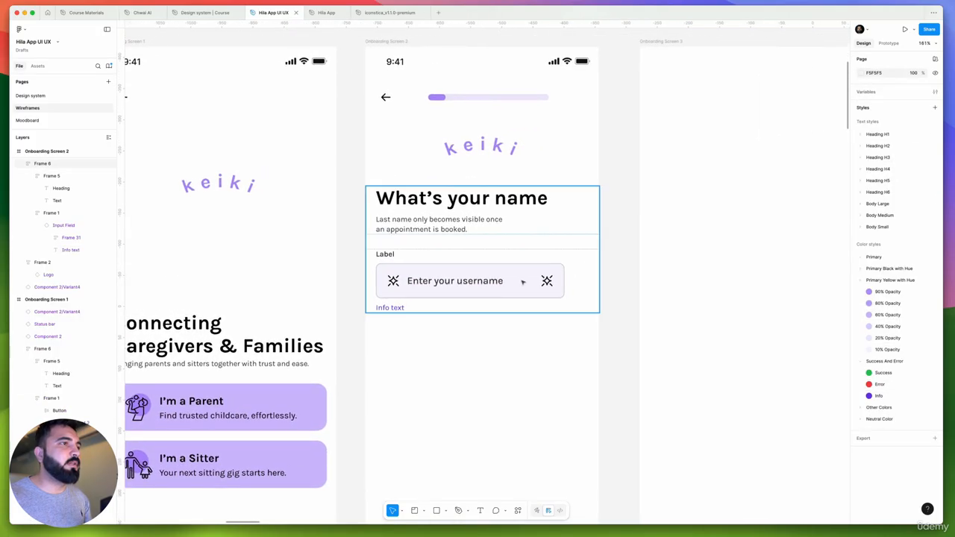
{"action": "left_click", "coordinate": [523, 282]}
{"action": "left_click", "coordinate": [523, 282]}
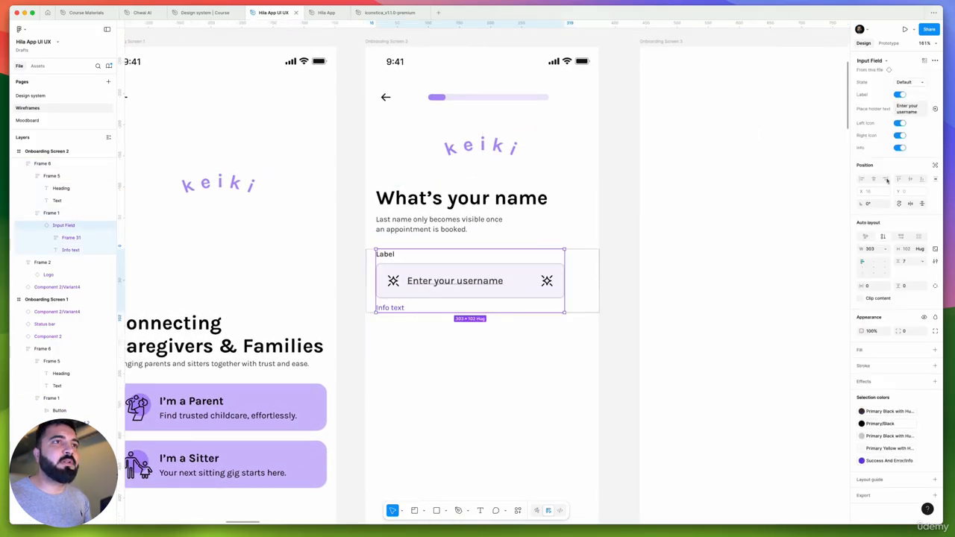
{"action": "left_click", "coordinate": [886, 249]}
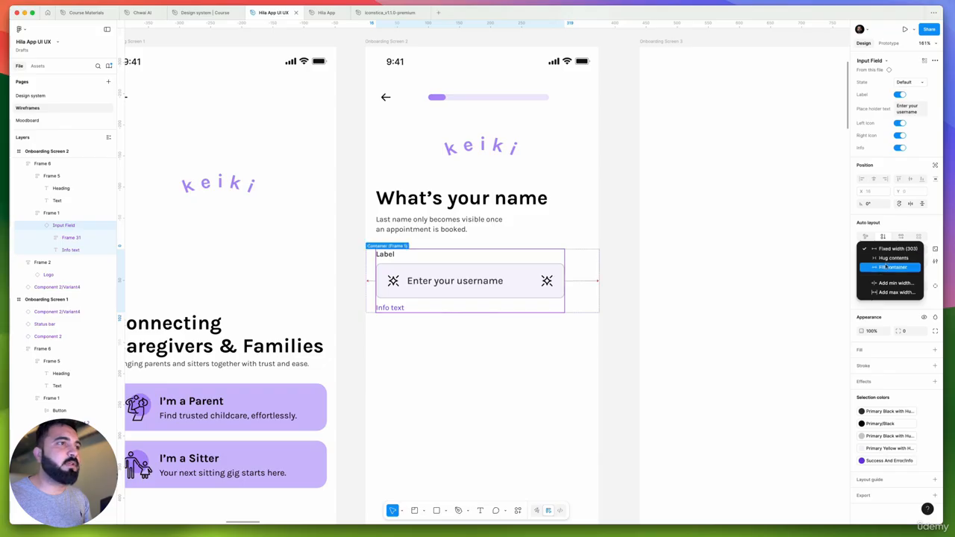
{"action": "left_click", "coordinate": [884, 265]}
{"action": "left_click", "coordinate": [619, 277]}
Change the label text of the Input Field on Onboarding Screen 2 to "First Name"
{"action": "scroll", "coordinate": [592, 271], "scroll_direction": "down", "scroll_amount": 5}
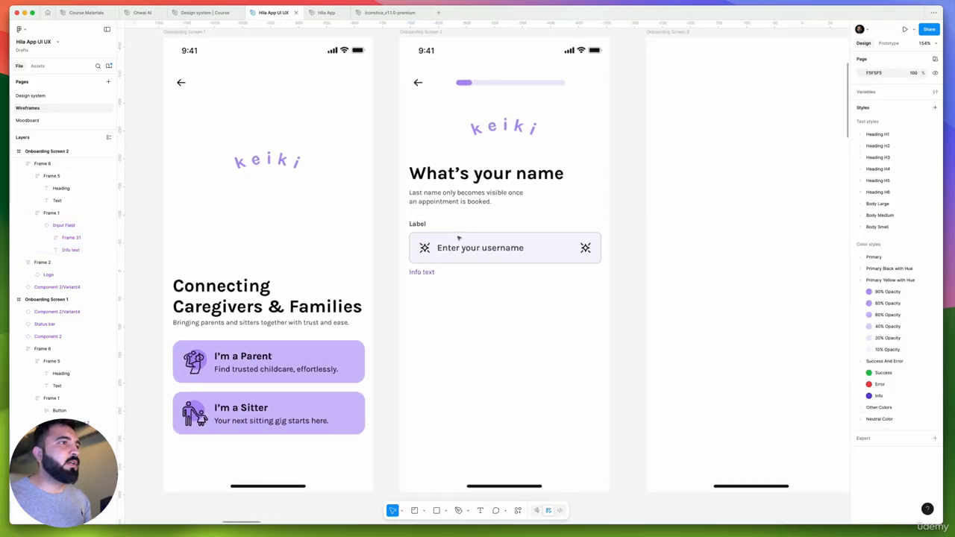
{"action": "scroll", "coordinate": [501, 271], "scroll_direction": "up", "scroll_amount": 5}
{"action": "scroll", "coordinate": [471, 258], "scroll_direction": "left", "scroll_amount": 4}
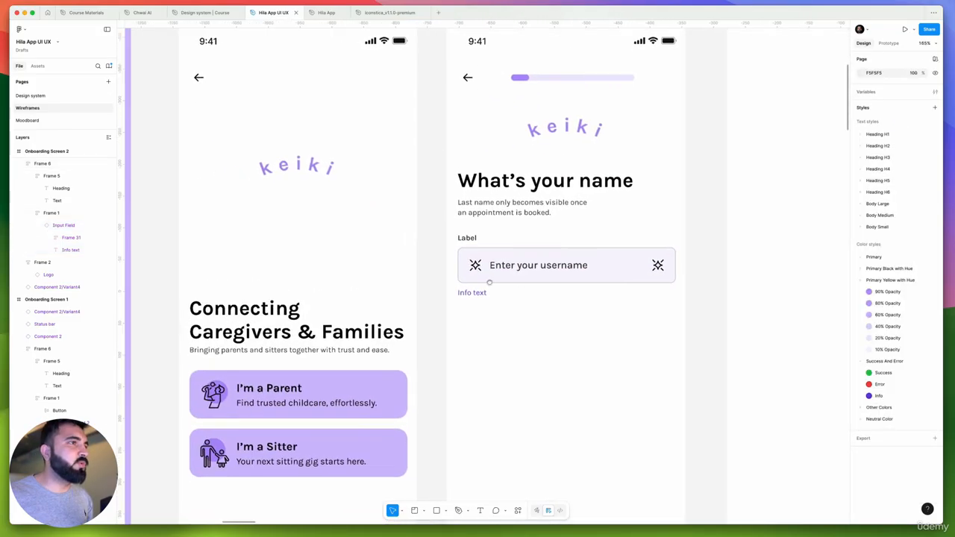
{"action": "scroll", "coordinate": [486, 280], "scroll_direction": "right", "scroll_amount": 6}
{"action": "scroll", "coordinate": [420, 278], "scroll_direction": "down", "scroll_amount": 5}
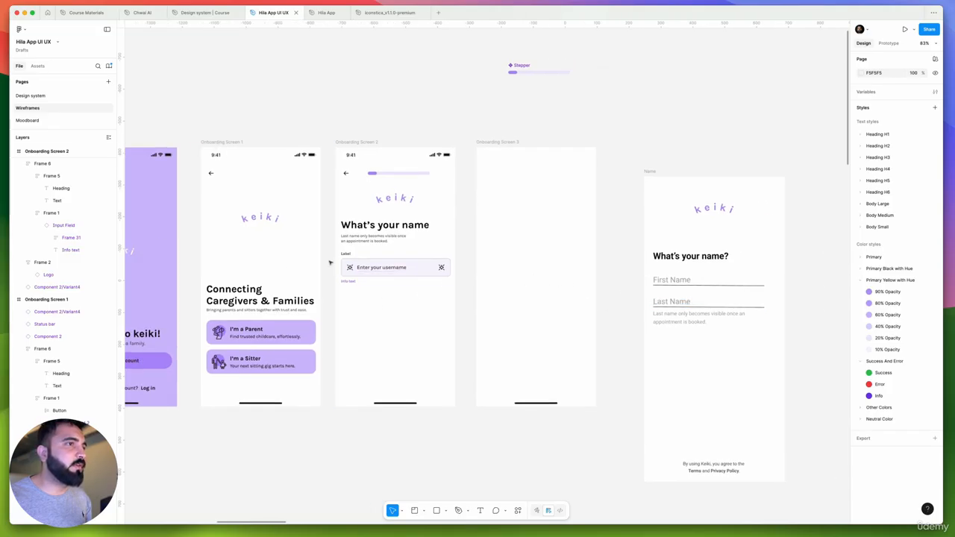
{"action": "scroll", "coordinate": [338, 266], "scroll_direction": "up", "scroll_amount": 1}
{"action": "scroll", "coordinate": [338, 266], "scroll_direction": "up", "scroll_amount": 8}
{"action": "double_click", "coordinate": [358, 233]}
{"action": "double_click", "coordinate": [366, 233]}
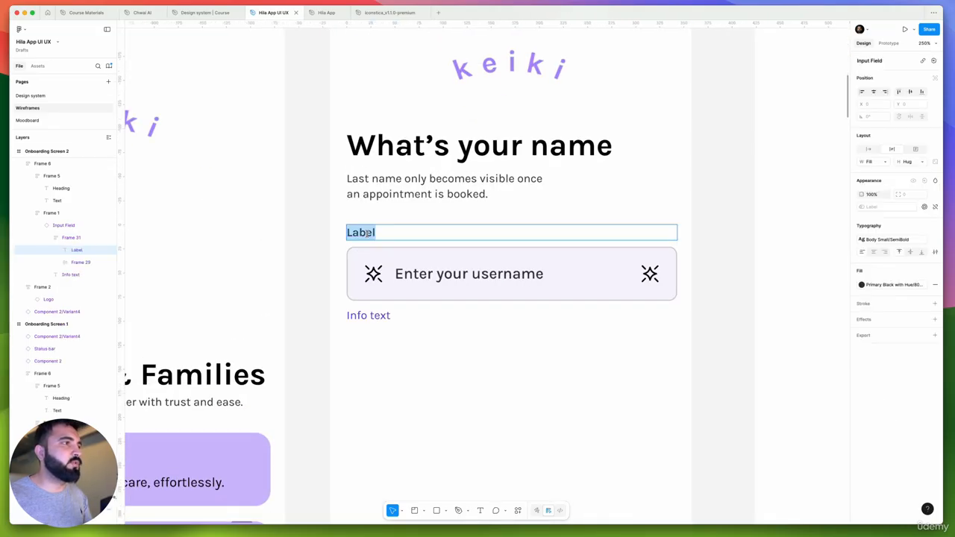
{"action": "type", "text": "Firs"}
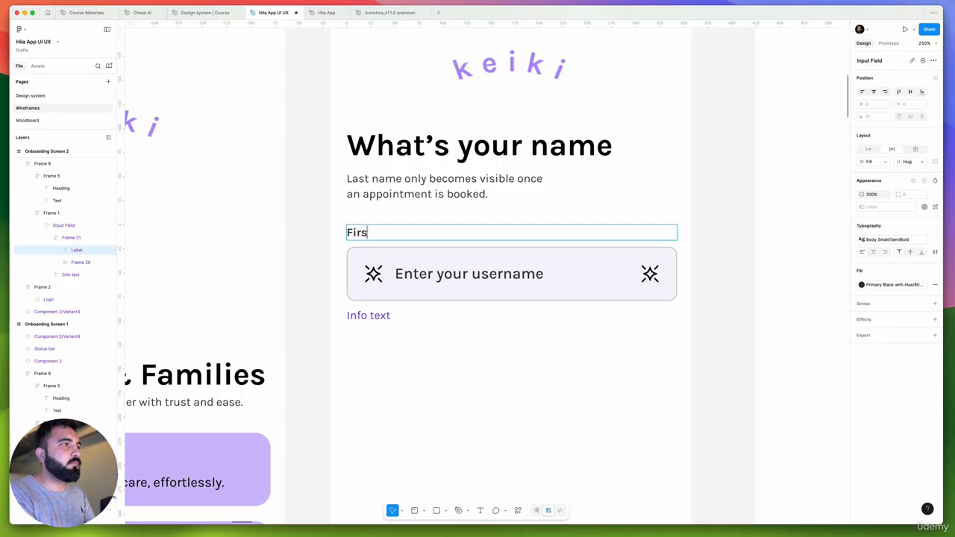
{"action": "type", "text": "t Name"}
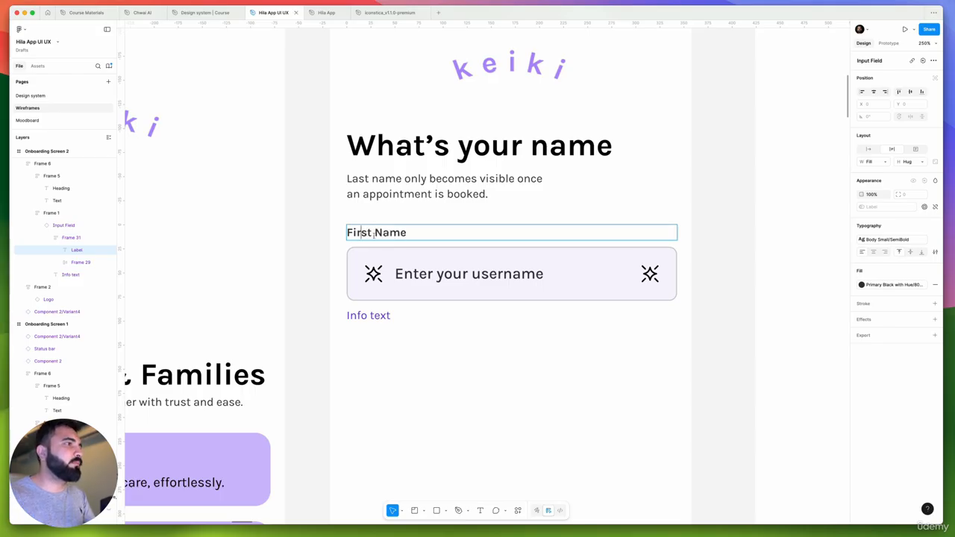
{"action": "triple_click", "coordinate": [386, 233]}
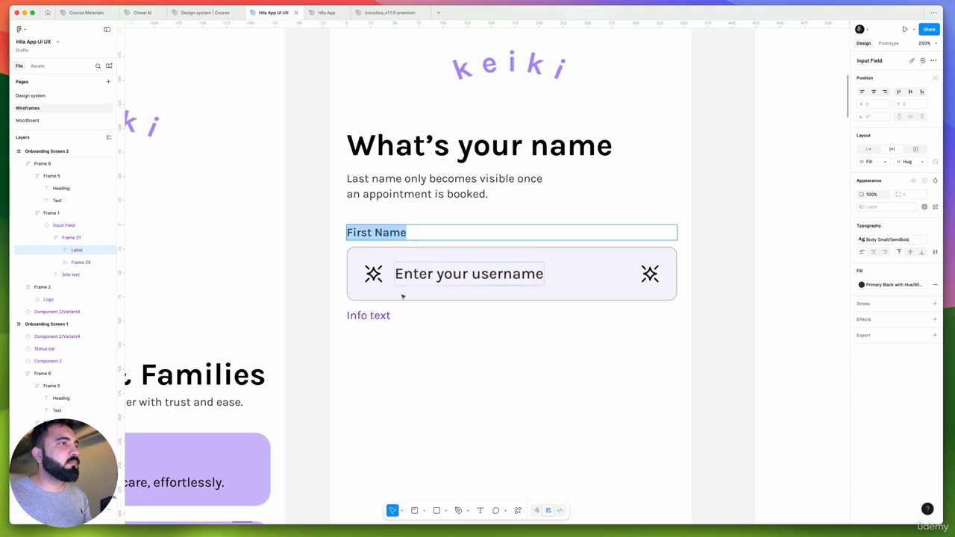
{"action": "left_click", "coordinate": [387, 281]}
{"action": "left_click", "coordinate": [686, 328]}
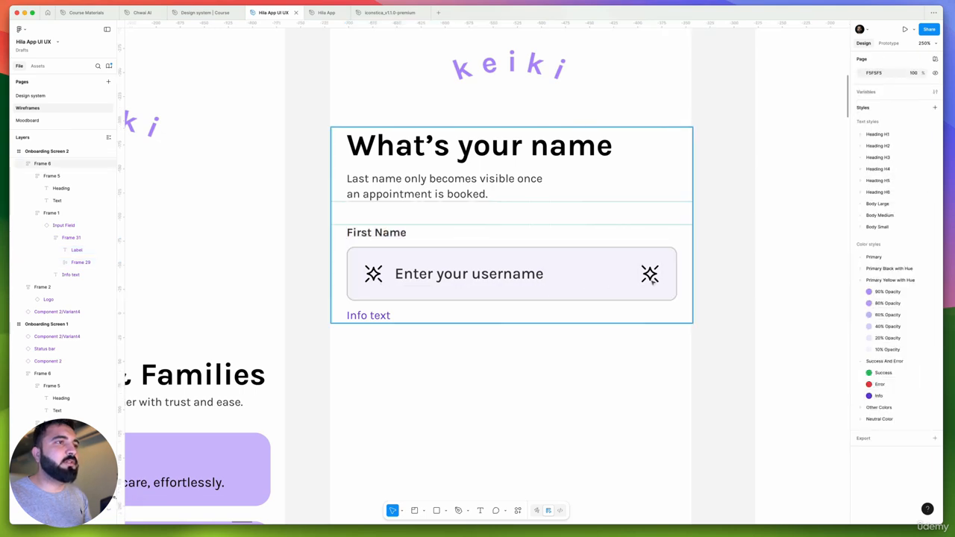
Try to hide the left and right icons of the First Name input field through its component properties
{"action": "double_click", "coordinate": [653, 284]}
{"action": "double_click", "coordinate": [644, 249]}
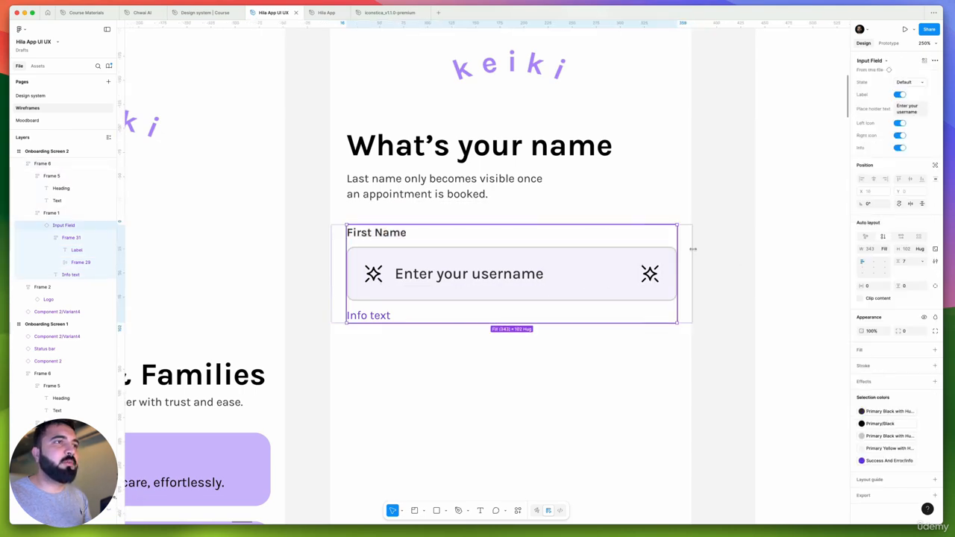
{"action": "left_click", "coordinate": [901, 123]}
{"action": "left_click", "coordinate": [900, 119]}
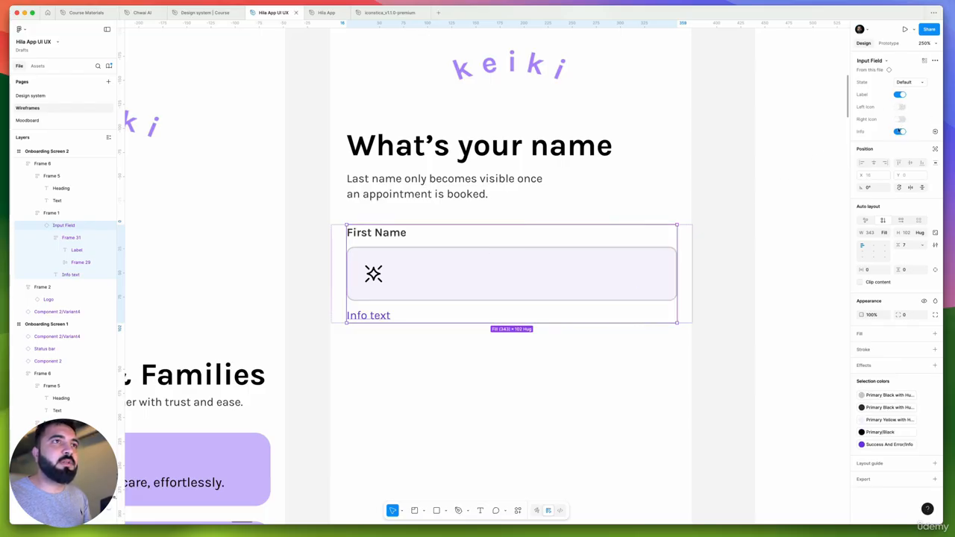
{"action": "left_click", "coordinate": [901, 108]}
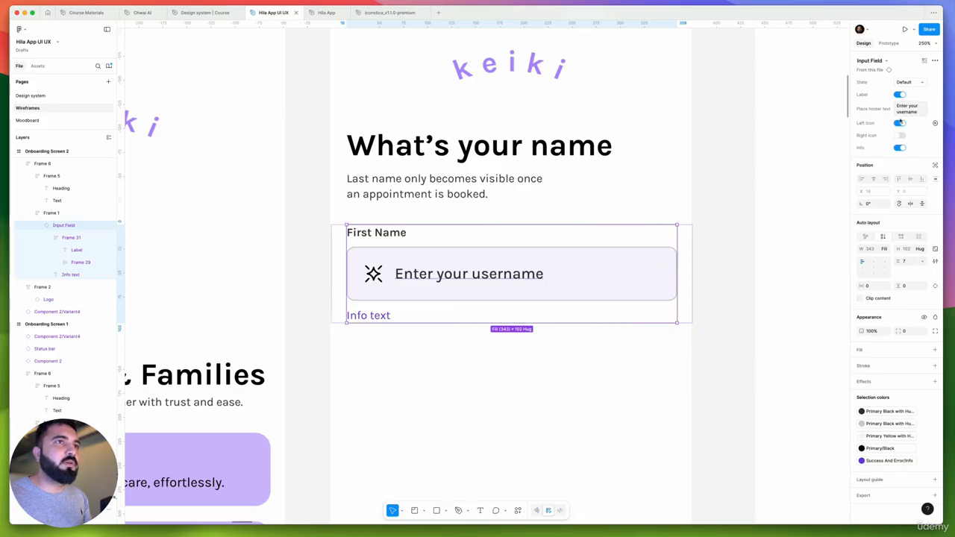
{"action": "left_click", "coordinate": [900, 123]}
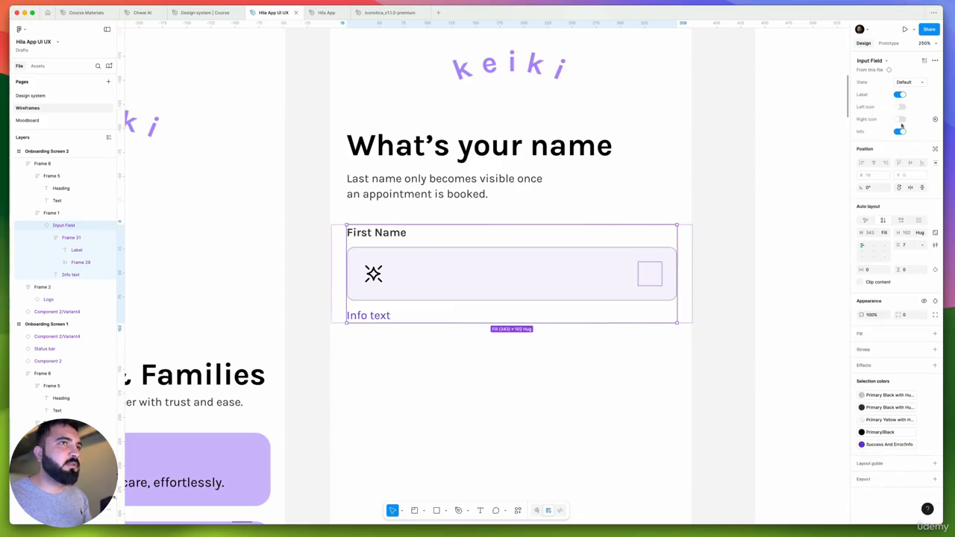
{"action": "left_click", "coordinate": [901, 121]}
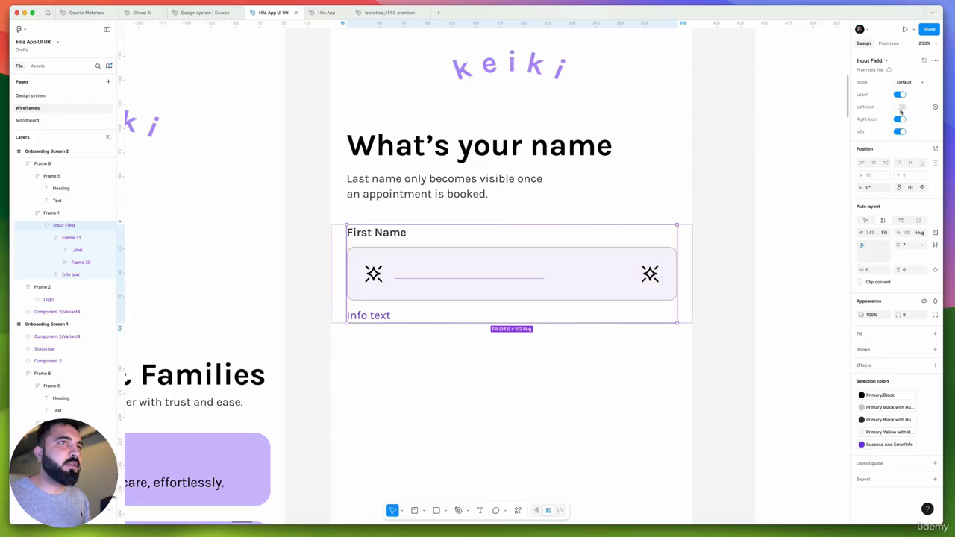
{"action": "left_click", "coordinate": [901, 109]}
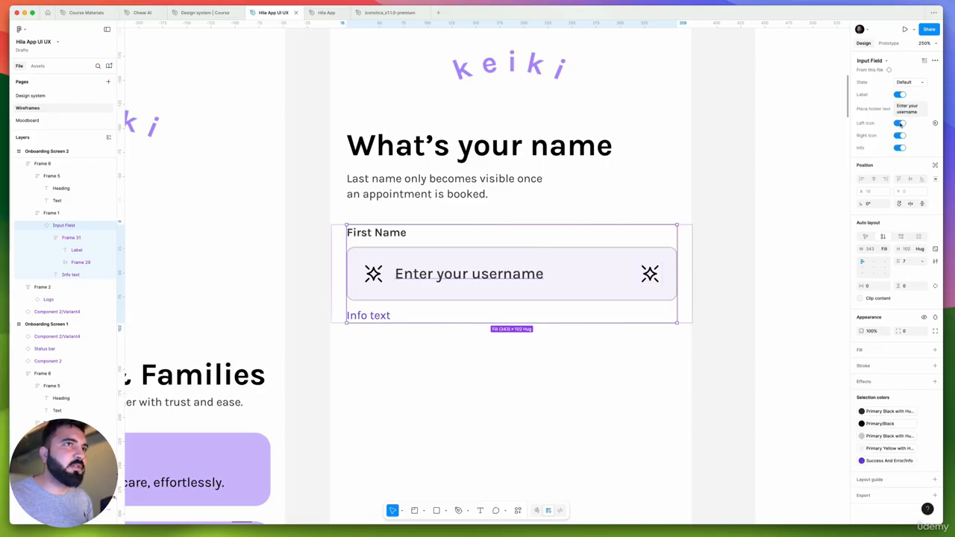
{"action": "left_click", "coordinate": [900, 123]}
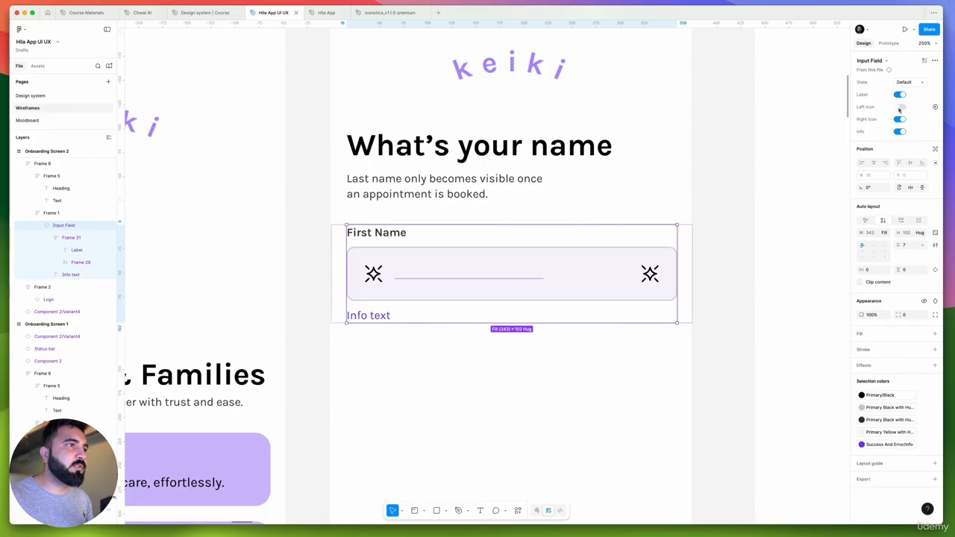
{"action": "left_click", "coordinate": [900, 108]}
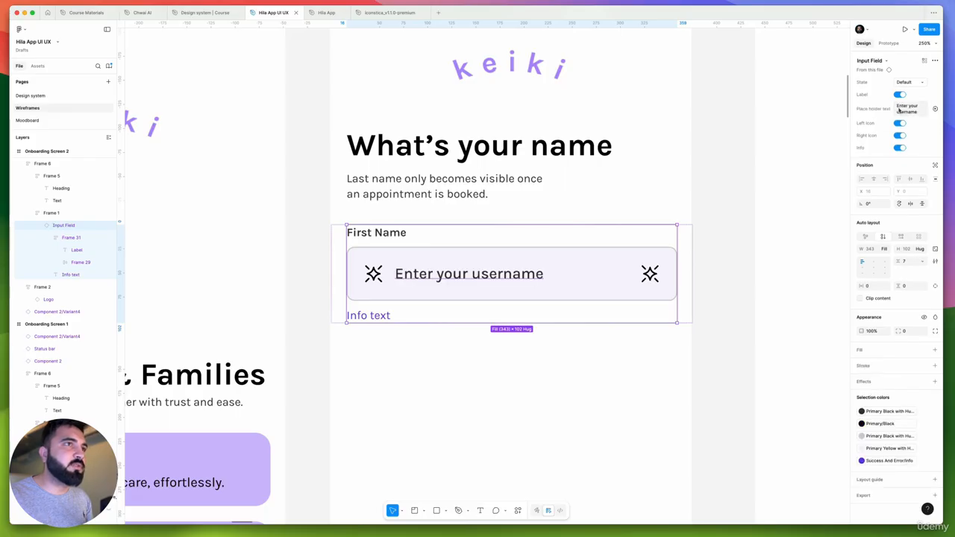
On the Design system page, remove the Left icon visibility property from the placeholder text in the Input Field's Default variant
{"action": "right_click", "coordinate": [466, 274]}
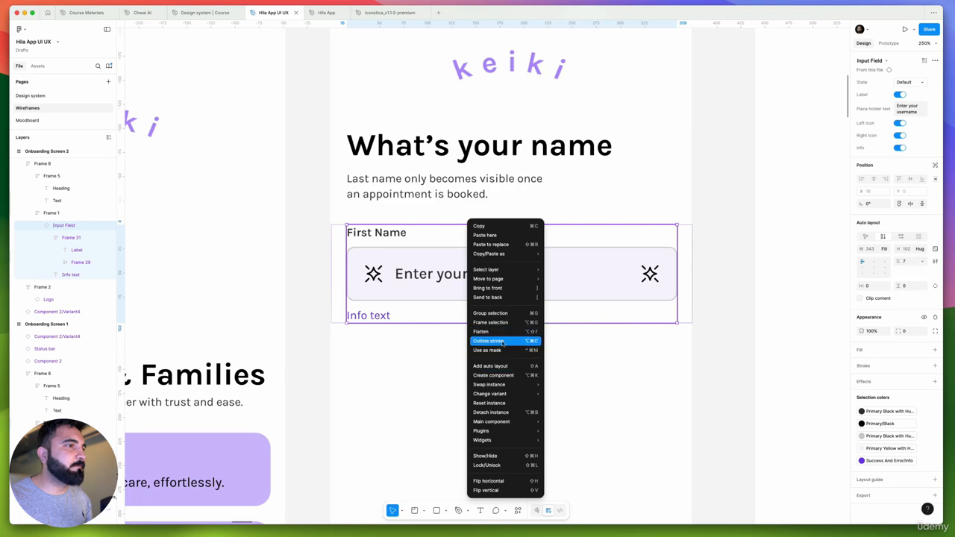
{"action": "mouse_move", "coordinate": [506, 385]}
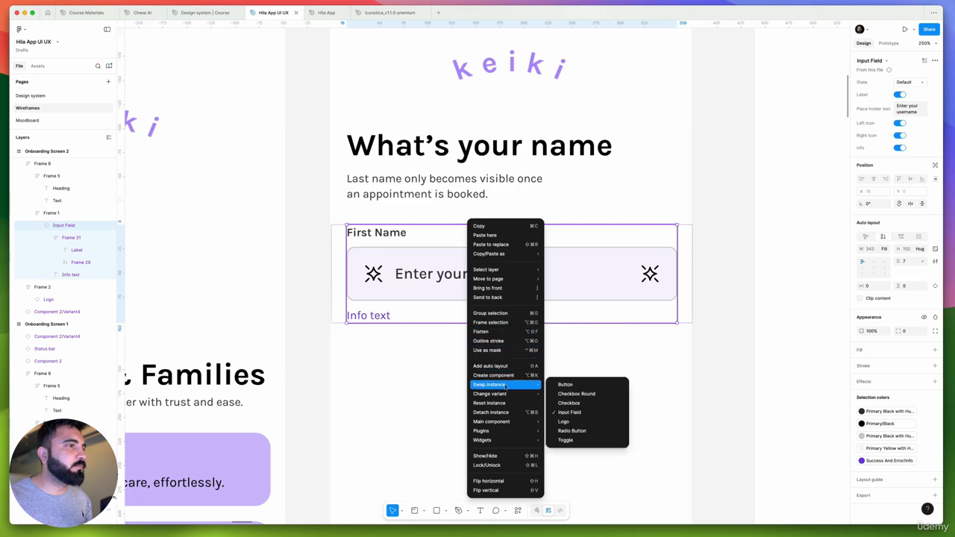
{"action": "left_click", "coordinate": [31, 95]}
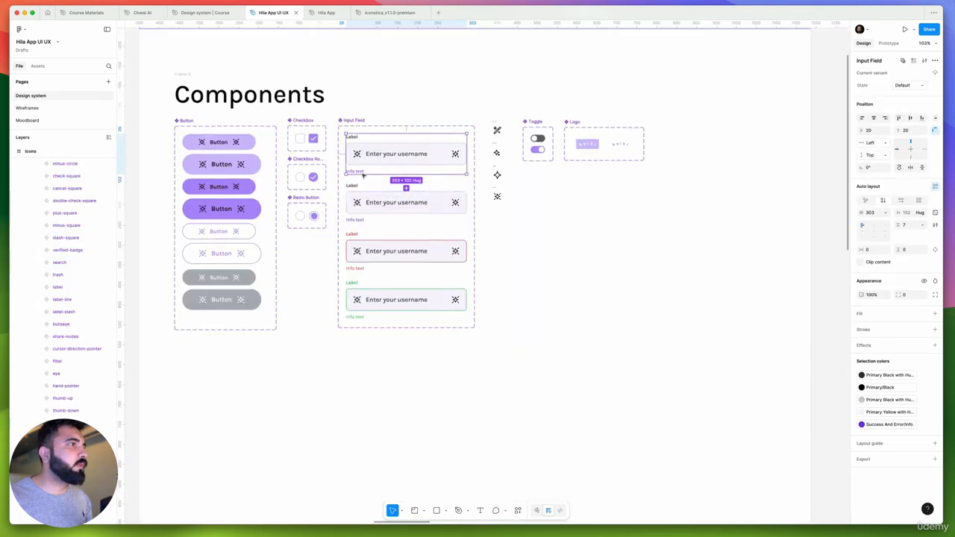
{"action": "scroll", "coordinate": [363, 175], "scroll_direction": "up", "scroll_amount": 3}
{"action": "left_click", "coordinate": [409, 152], "text": "super"}
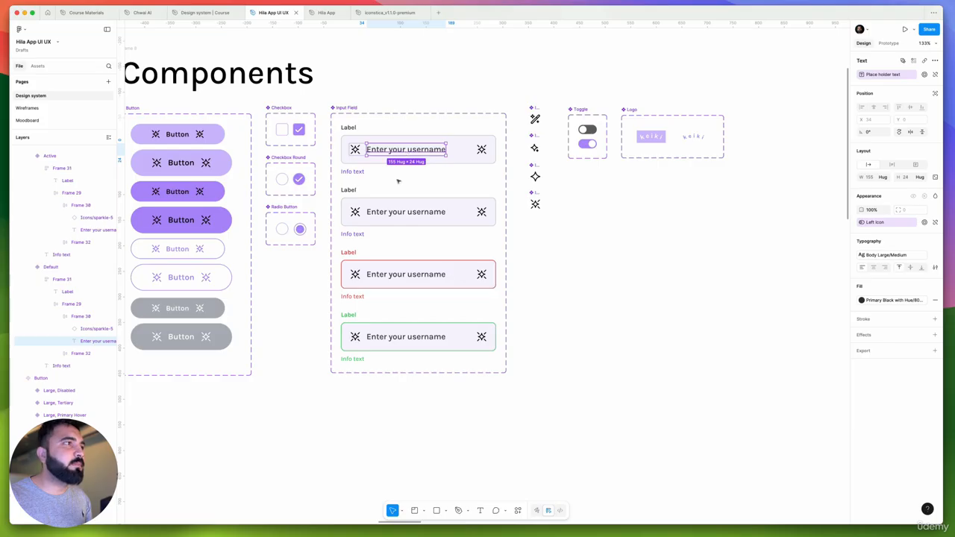
{"action": "left_click", "coordinate": [406, 212], "text": "super"}
{"action": "left_click", "coordinate": [403, 152]}
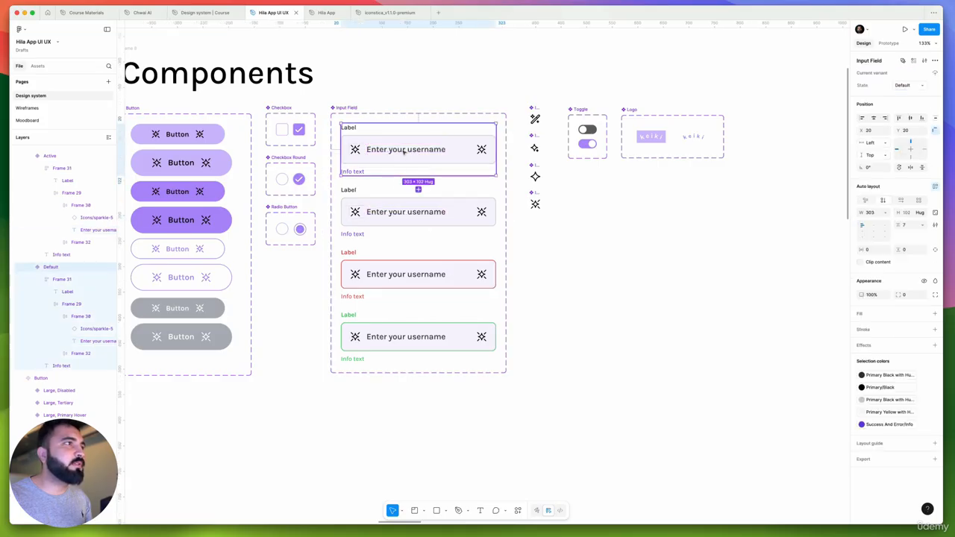
{"action": "left_click", "coordinate": [404, 152]}
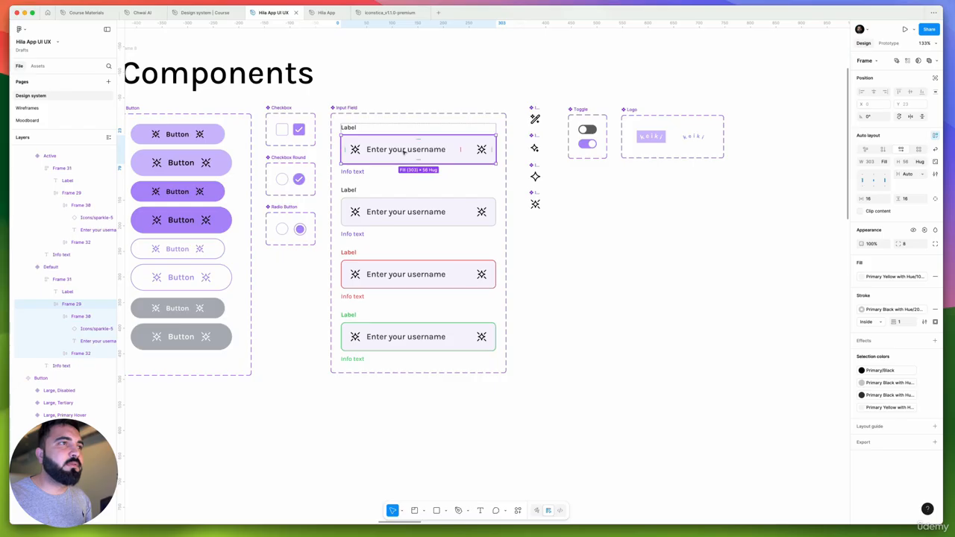
{"action": "left_click", "coordinate": [403, 152]}
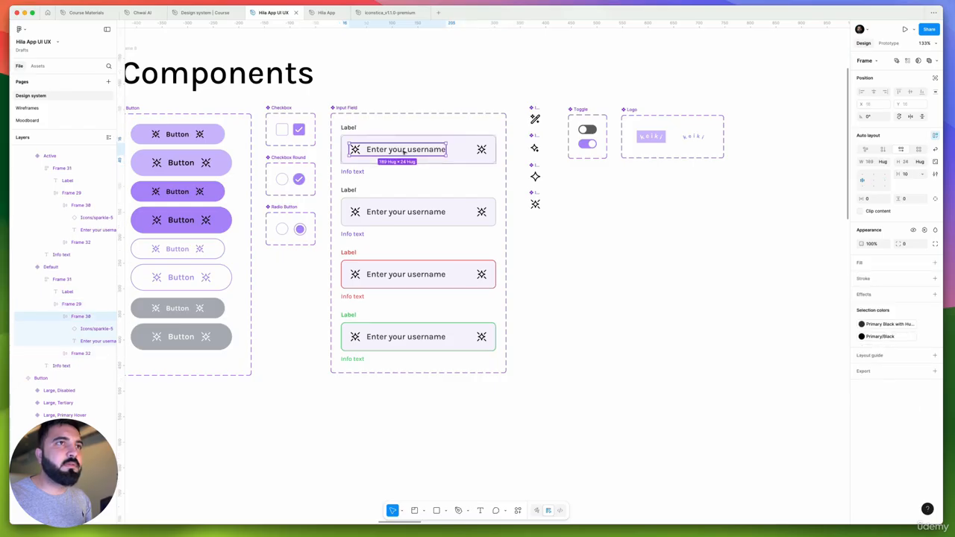
{"action": "left_click", "coordinate": [404, 151]}
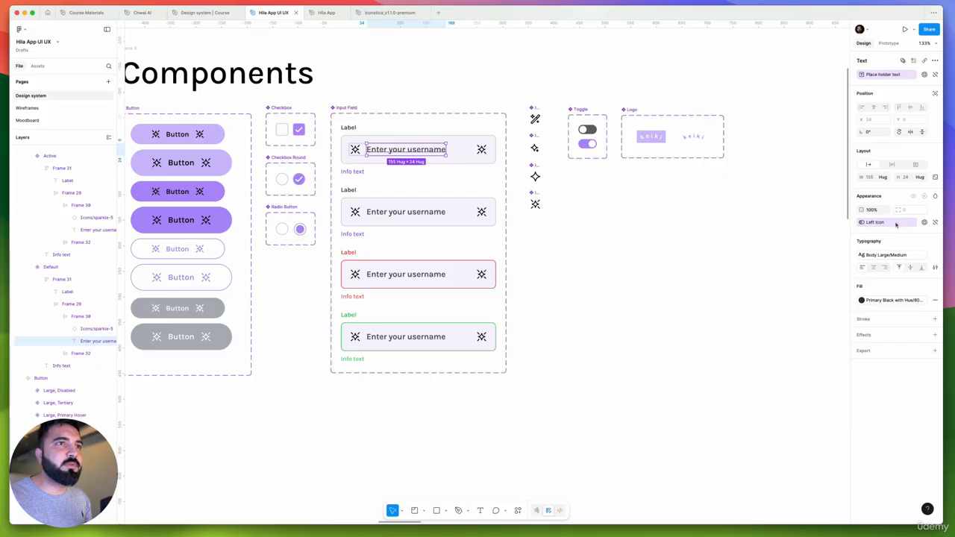
{"action": "left_click", "coordinate": [935, 223]}
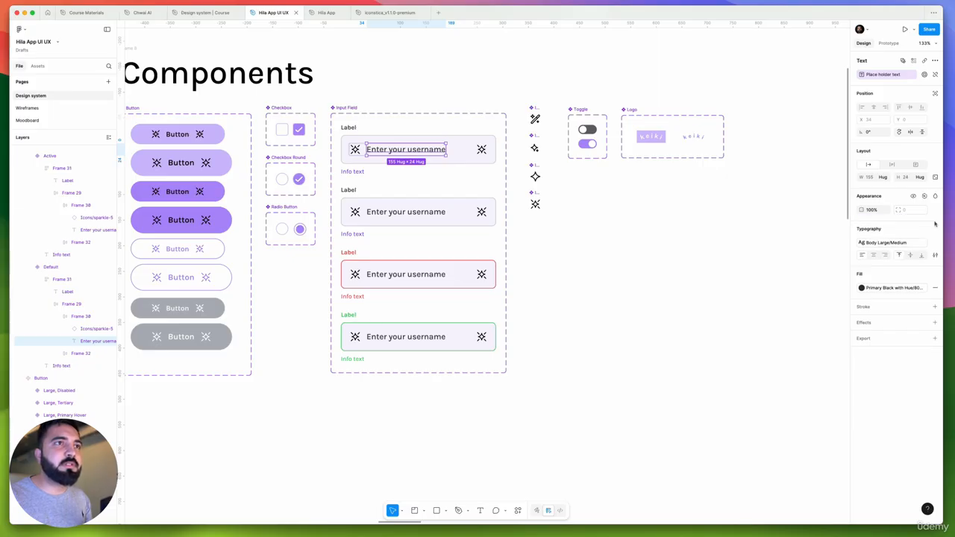
{"action": "left_click", "coordinate": [460, 173]}
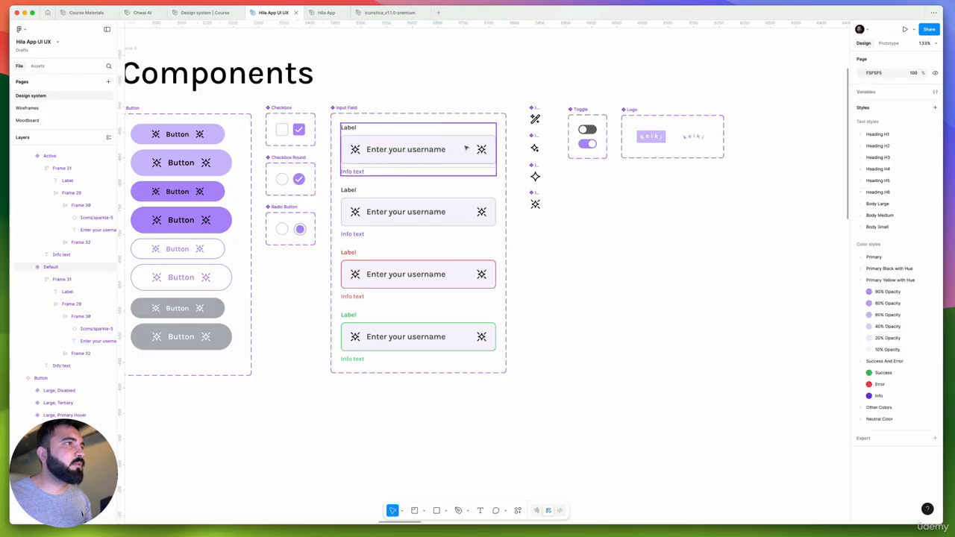
Back on the Wireframes page, turn off the right icon, label and info text of the Input Field on Onboarding Screen 2
{"action": "left_click", "coordinate": [26, 110]}
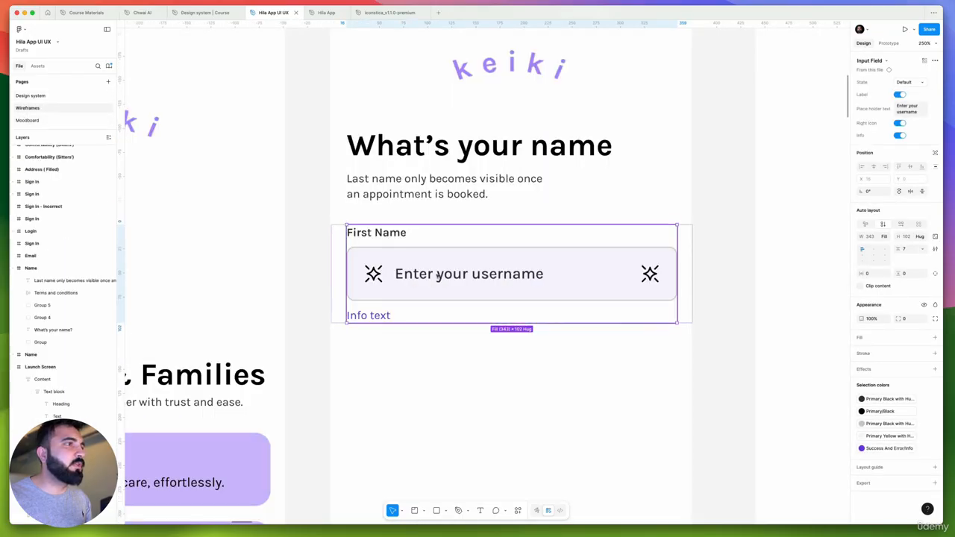
{"action": "double_click", "coordinate": [490, 267]}
{"action": "key", "text": "shift+Return"}
{"action": "key", "text": "shift+Return"}
{"action": "key", "text": "shift+Return"}
{"action": "key", "text": "super+z"}
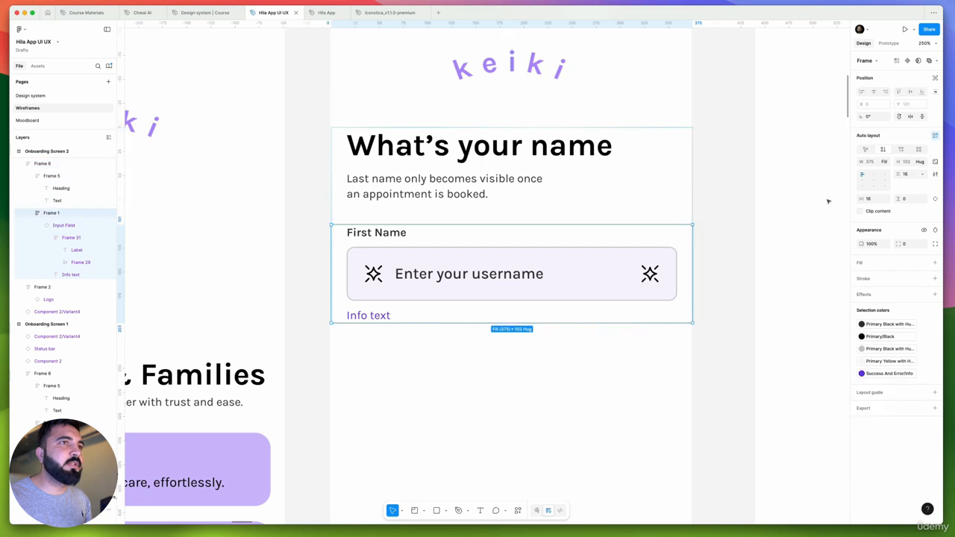
{"action": "left_click", "coordinate": [557, 264]}
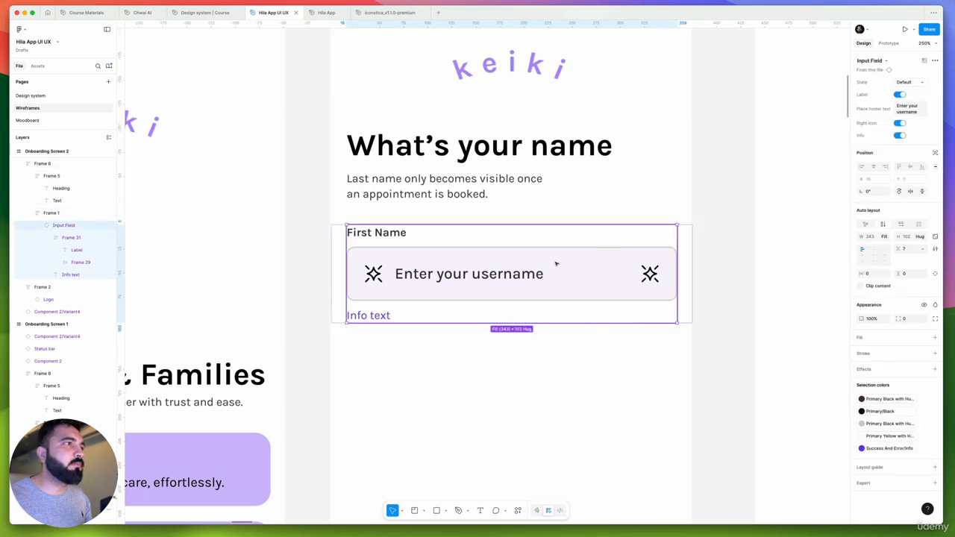
{"action": "left_click", "coordinate": [900, 122]}
{"action": "left_click", "coordinate": [900, 95]}
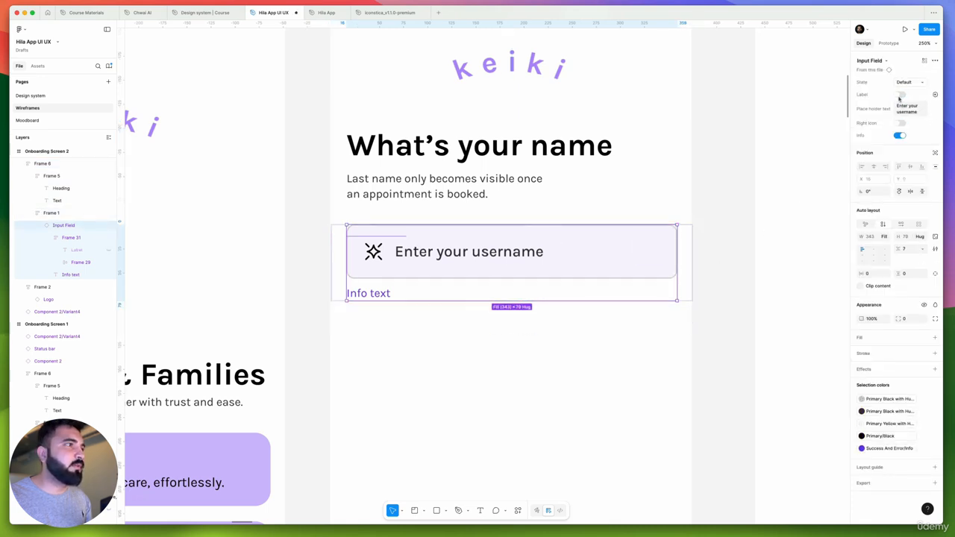
{"action": "left_click", "coordinate": [900, 136]}
{"action": "scroll", "coordinate": [475, 253], "scroll_direction": "down", "scroll_amount": 1}
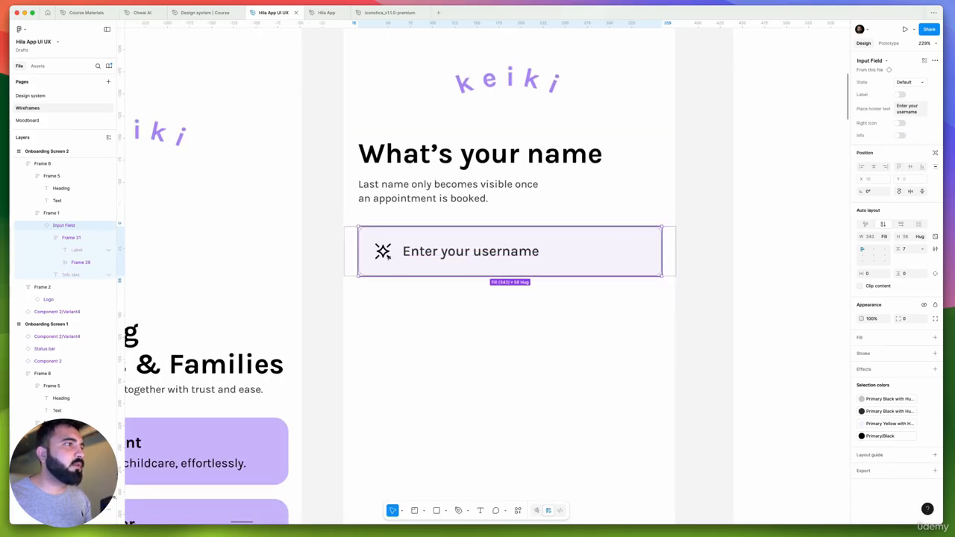
On the Design system page, apply the Left icon visibility property to the left icons of all four Input Field variants
{"action": "left_click", "coordinate": [39, 100]}
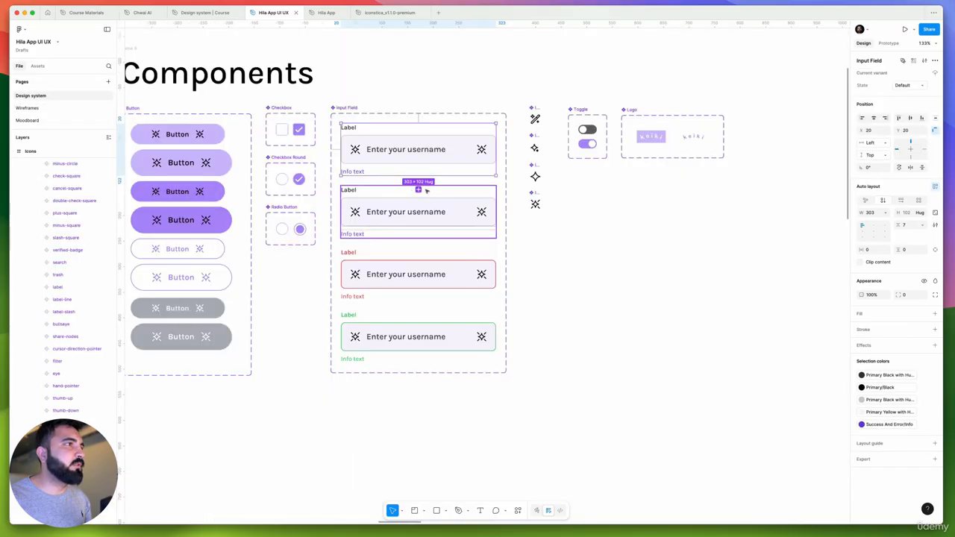
{"action": "double_click", "coordinate": [356, 150]}
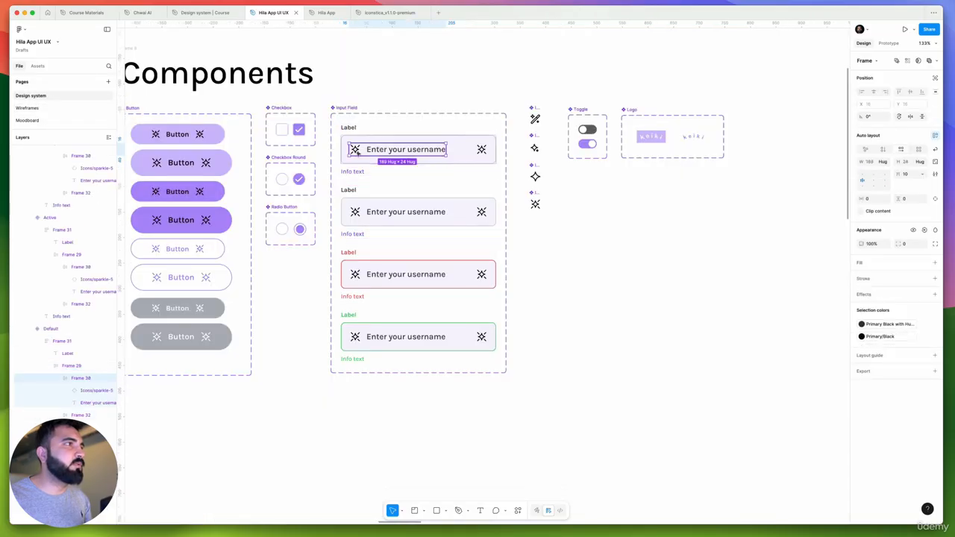
{"action": "double_click", "coordinate": [356, 150]}
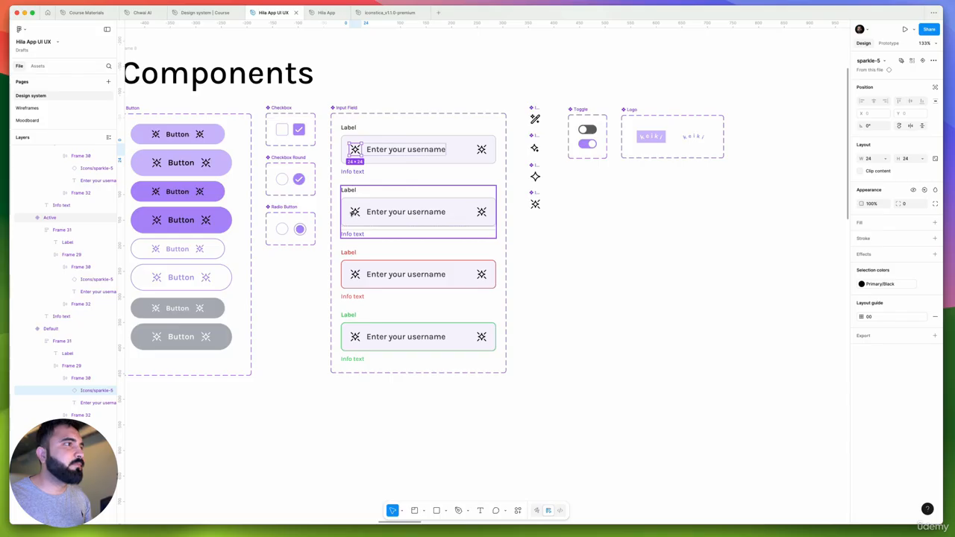
{"action": "left_click", "coordinate": [351, 212]}
{"action": "double_click", "coordinate": [355, 212]}
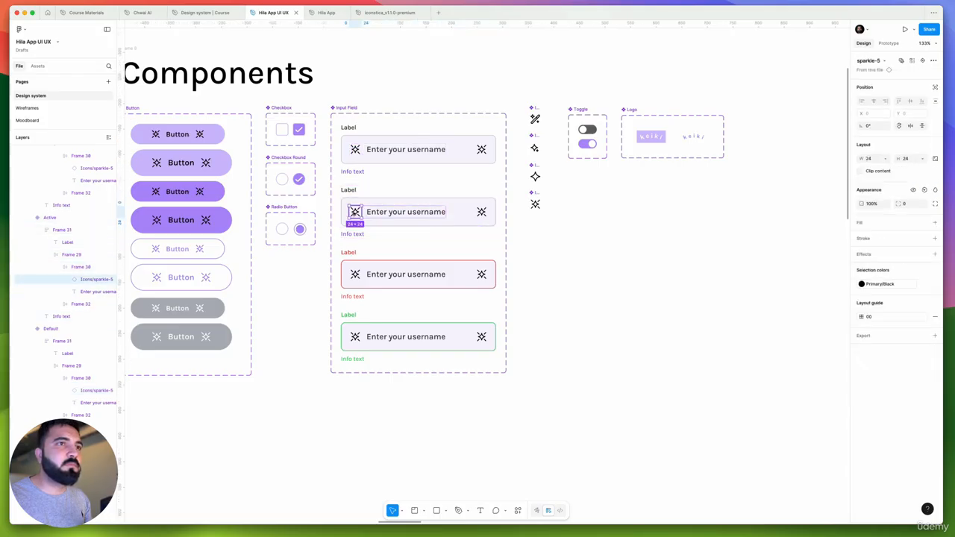
{"action": "scroll", "coordinate": [355, 149], "scroll_direction": "up", "scroll_amount": 2}
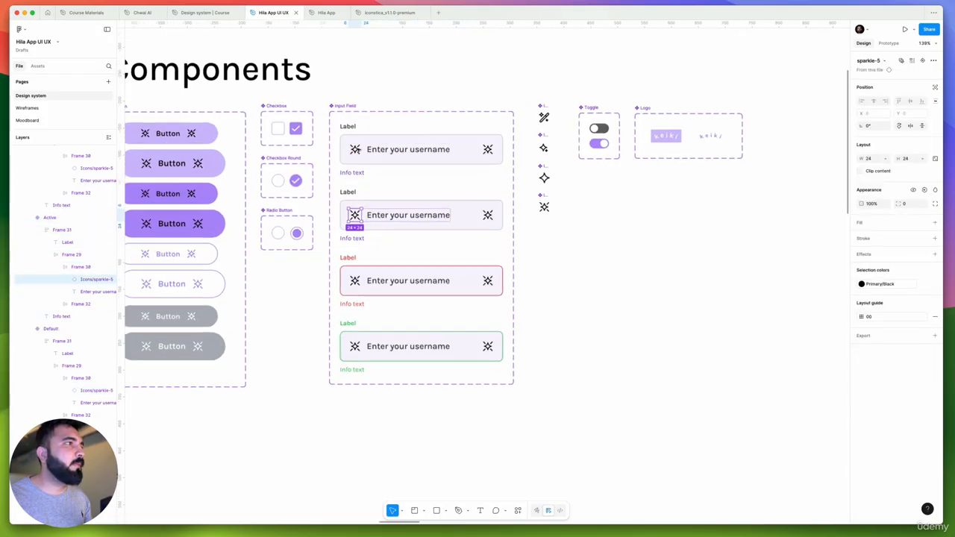
{"action": "left_click", "coordinate": [355, 149], "text": "shift"}
{"action": "left_click", "coordinate": [356, 285], "text": "shift"}
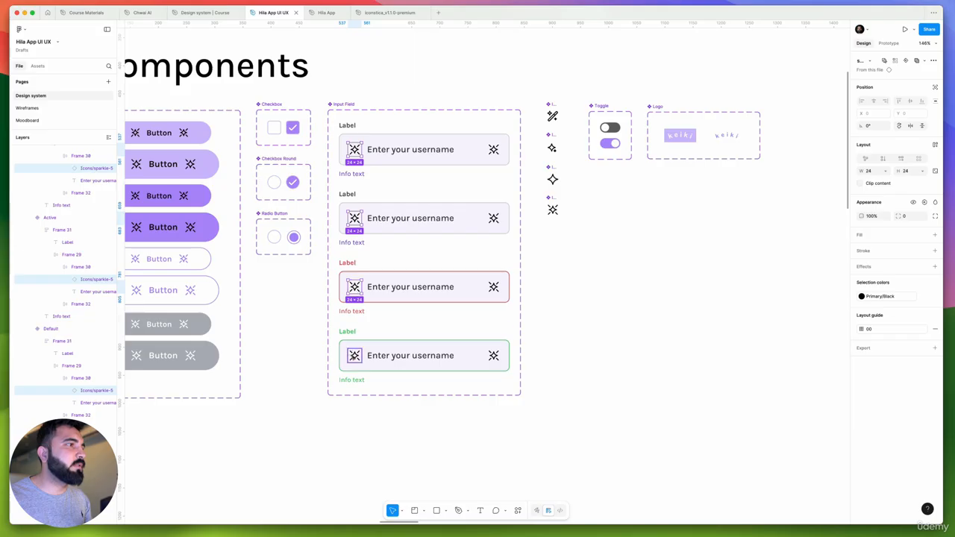
{"action": "left_click", "coordinate": [355, 355], "text": "shift"}
{"action": "left_click", "coordinate": [924, 202]}
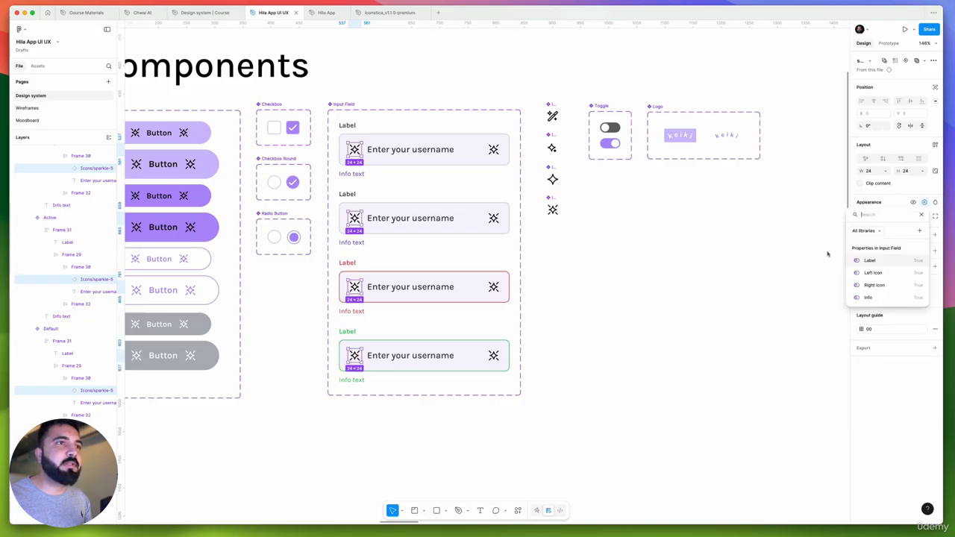
{"action": "left_click", "coordinate": [882, 274]}
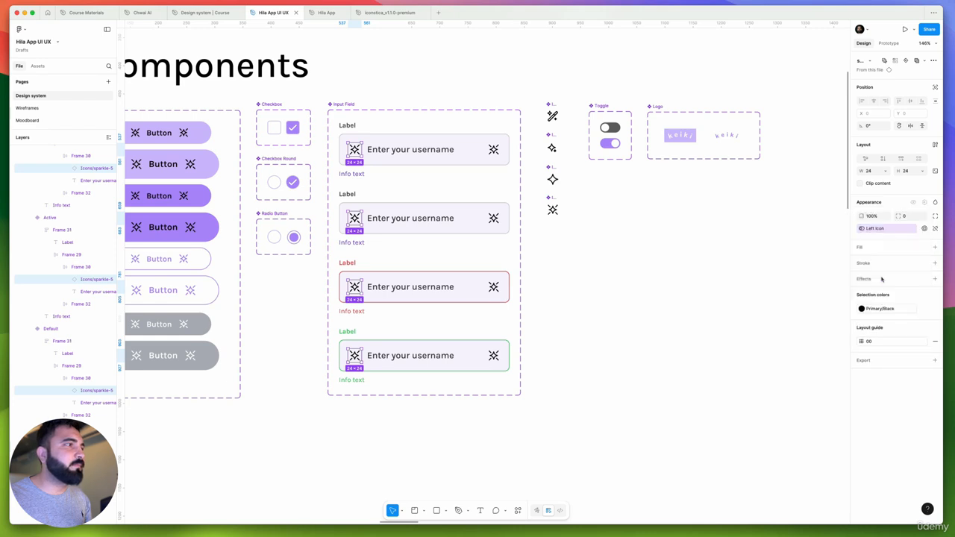
Remove the Left icon visibility property from the placeholder texts of the Input Field's three non-default variants
{"action": "left_click", "coordinate": [384, 149]}
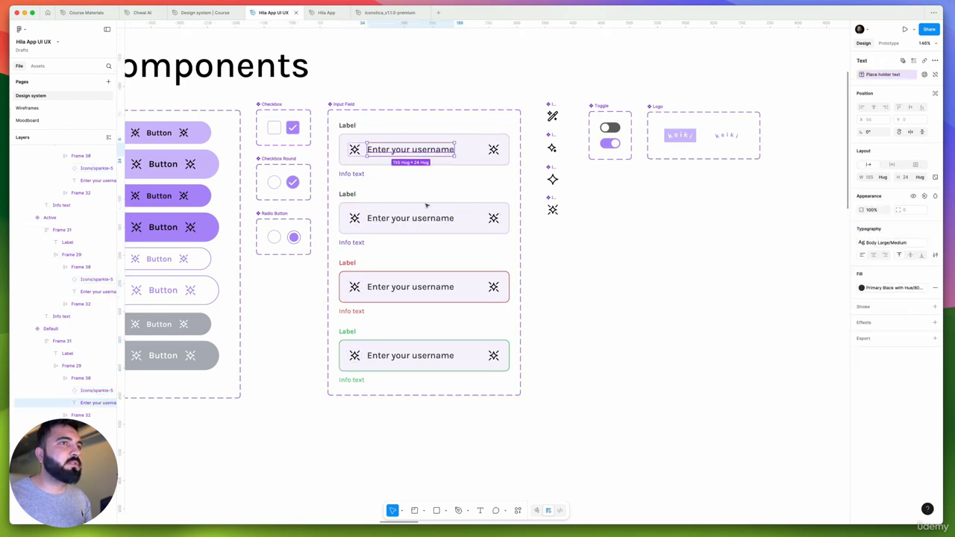
{"action": "left_click", "coordinate": [422, 218], "text": "shift"}
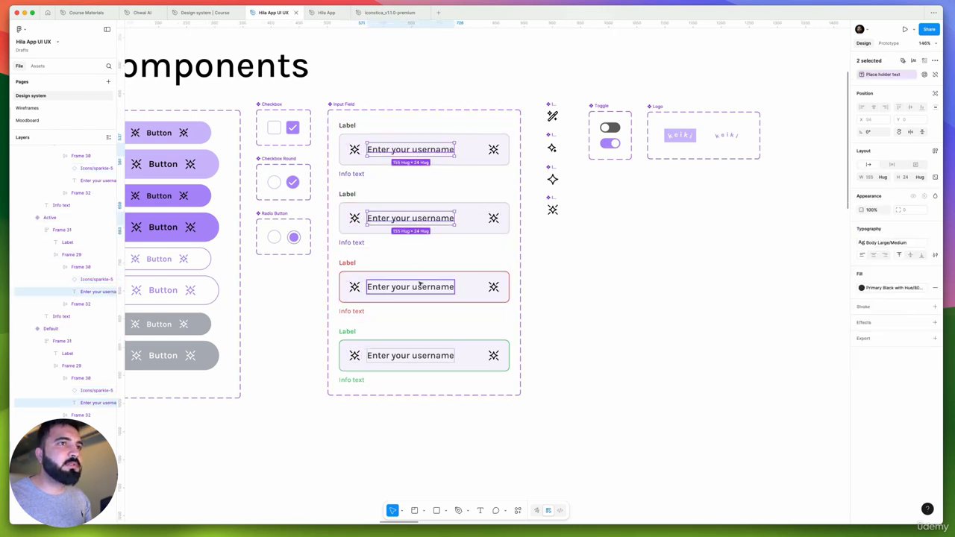
{"action": "left_click", "coordinate": [420, 285], "text": "shift"}
{"action": "left_click", "coordinate": [432, 349], "text": "shift"}
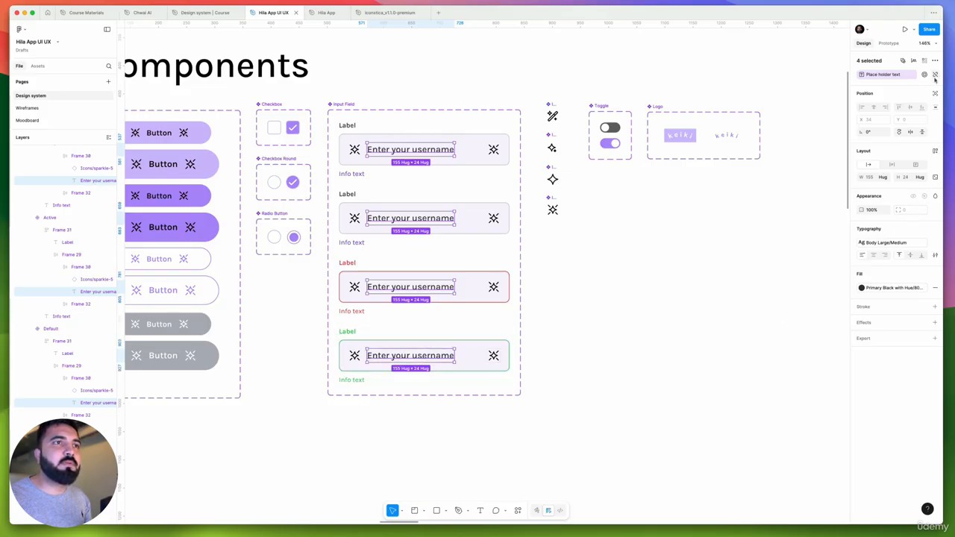
{"action": "left_click", "coordinate": [427, 150], "text": "shift"}
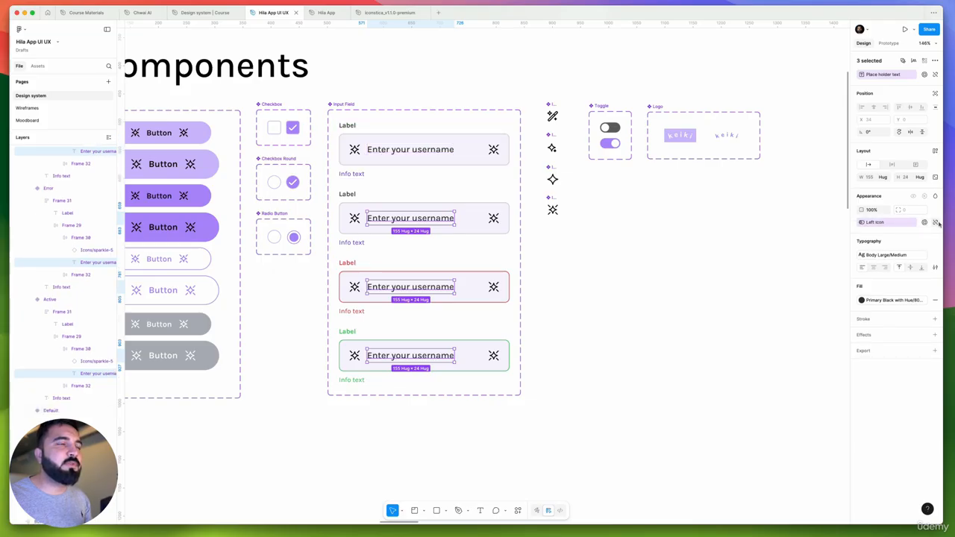
{"action": "left_click", "coordinate": [936, 222]}
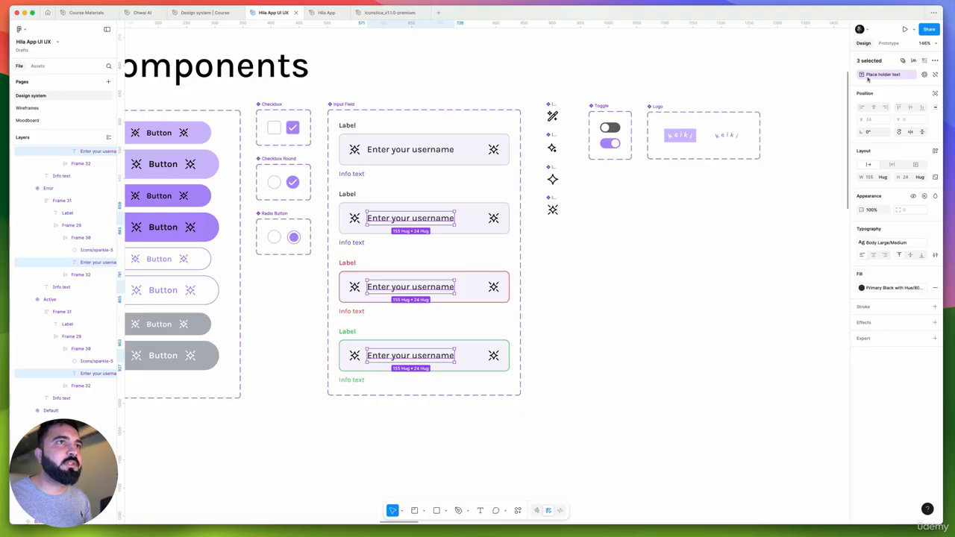
{"action": "scroll", "coordinate": [450, 202], "scroll_direction": "down", "scroll_amount": 2}
{"action": "key", "text": "Escape"}
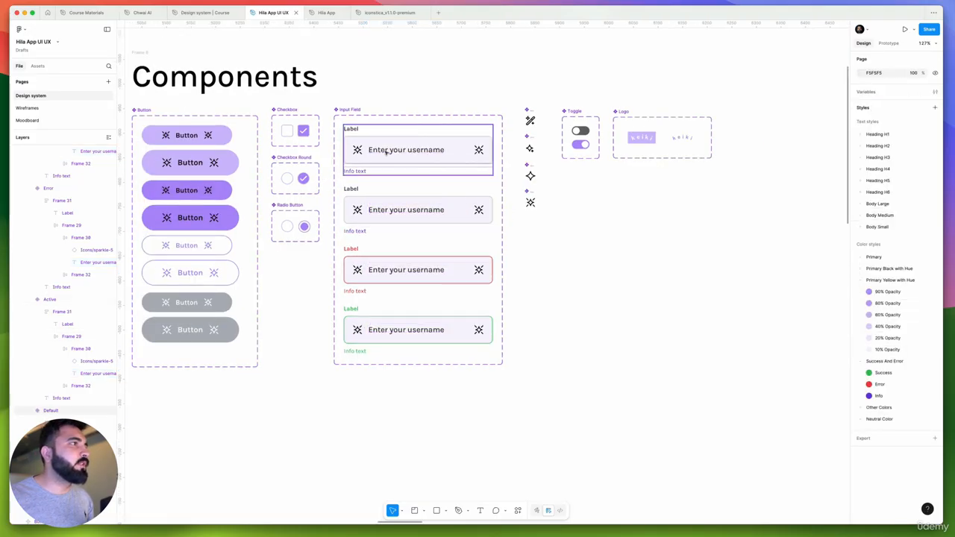
{"action": "scroll", "coordinate": [386, 149], "scroll_direction": "down", "scroll_amount": 3}
{"action": "scroll", "coordinate": [387, 150], "scroll_direction": "up", "scroll_amount": 5}
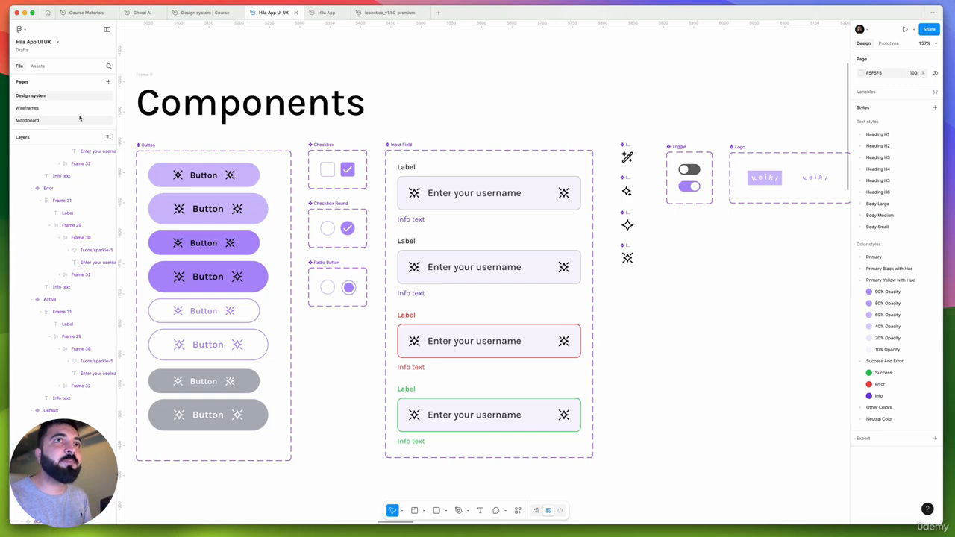
Back on the Wireframes page, turn off the left icon of the Input Field on Onboarding Screen 2
{"action": "left_click", "coordinate": [27, 108]}
{"action": "scroll", "coordinate": [490, 246], "scroll_direction": "down", "scroll_amount": 3}
{"action": "scroll", "coordinate": [490, 246], "scroll_direction": "up", "scroll_amount": 2}
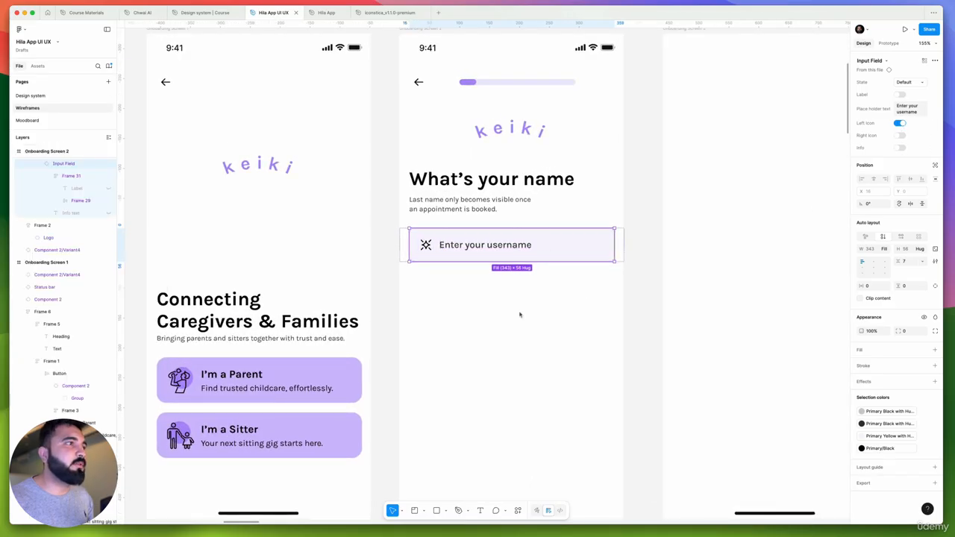
{"action": "left_click", "coordinate": [901, 123]}
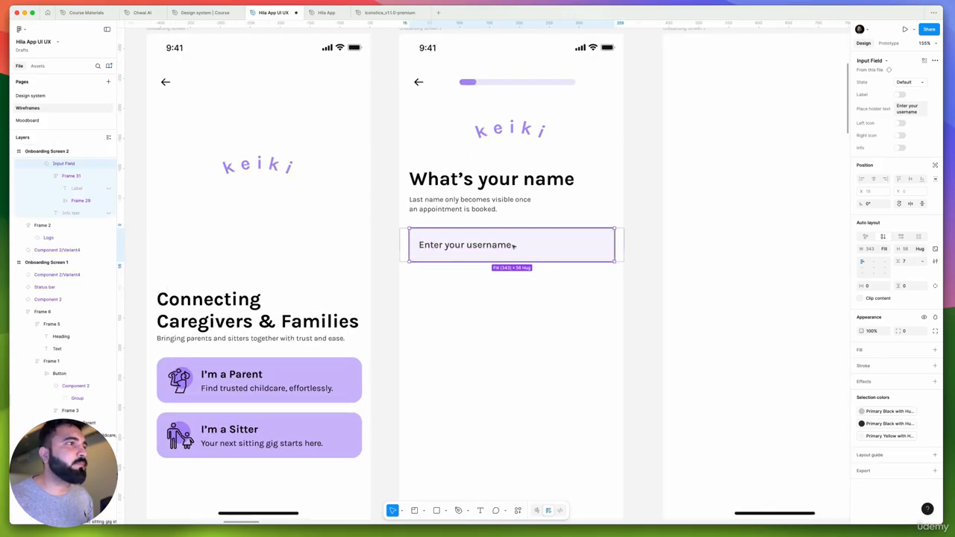
Change the placeholder text of the Input Field on Onboarding Screen 2 to "Enter your First Name"
{"action": "double_click", "coordinate": [466, 245]}
{"action": "double_click", "coordinate": [466, 246]}
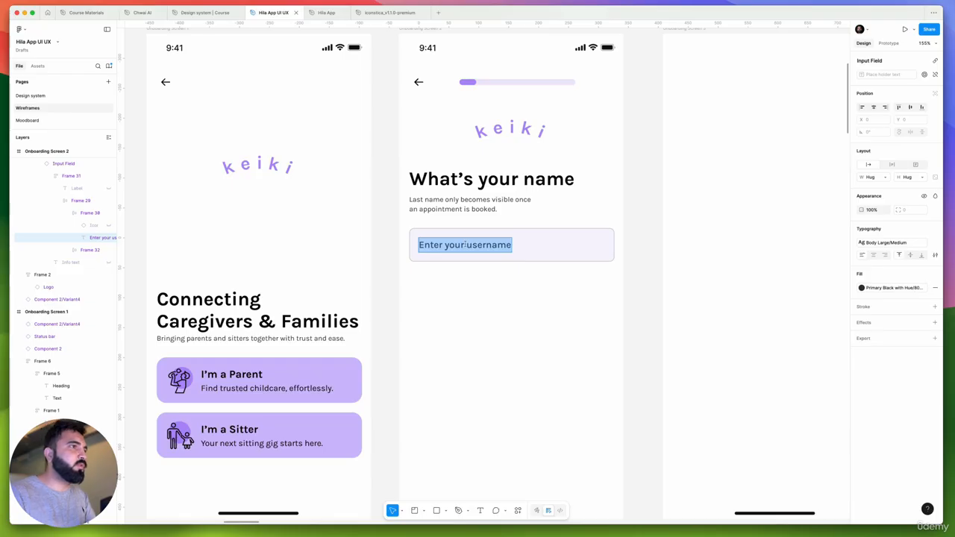
{"action": "left_click", "coordinate": [465, 245]}
{"action": "left_click_drag", "start_coordinate": [467, 247], "coordinate": [553, 254]}
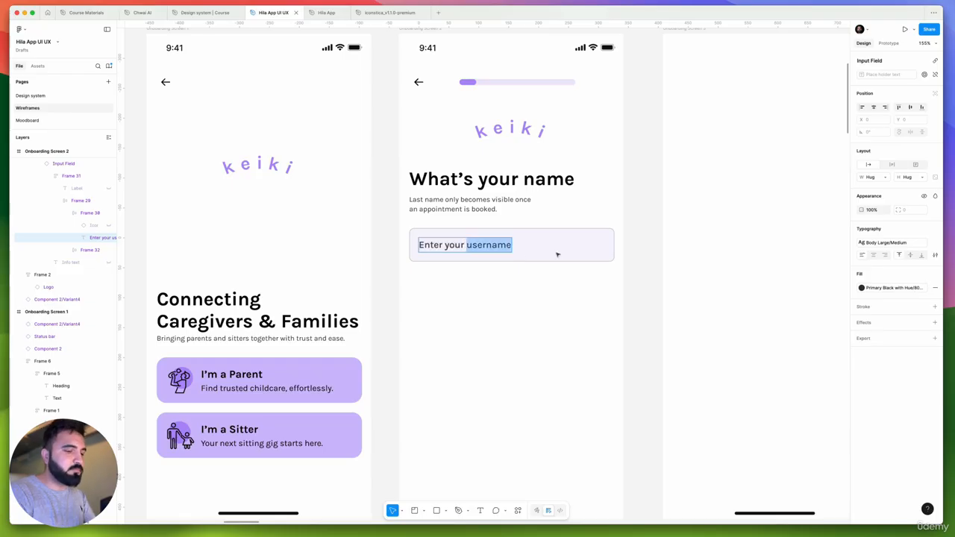
{"action": "type", "text": "First"}
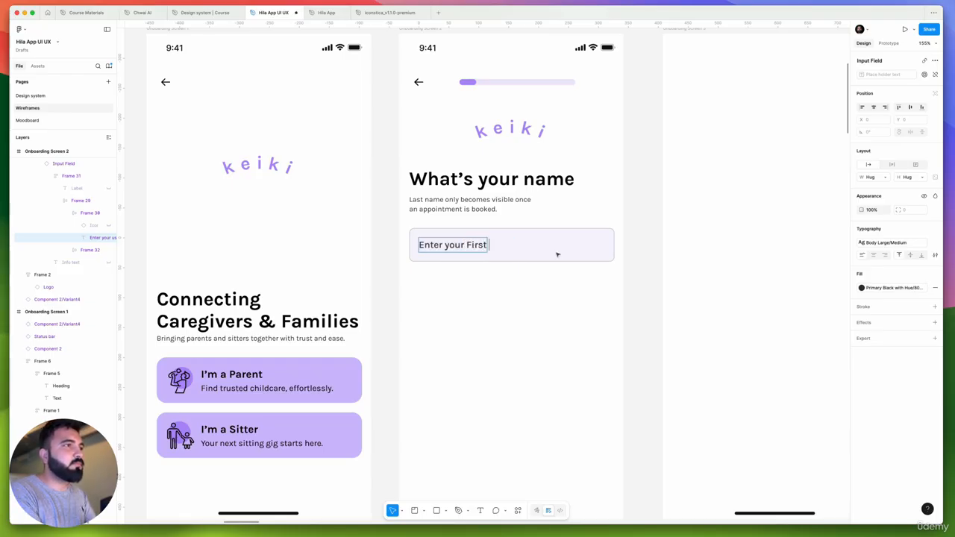
{"action": "type", "text": " Name"}
{"action": "key", "text": "Escape"}
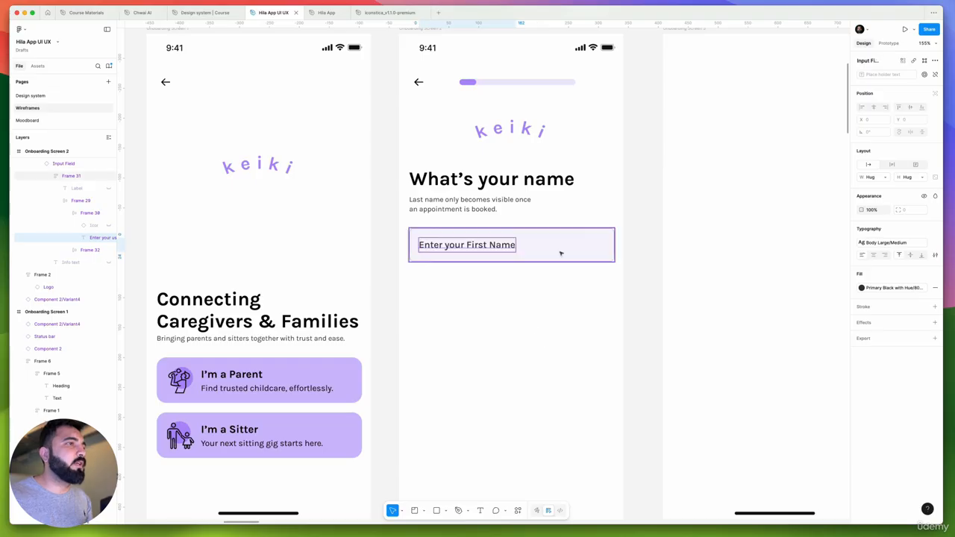
Try to duplicate the inner frame of the First Name input field below the original, and undo the copies
{"action": "left_click", "coordinate": [561, 254]}
{"action": "left_click_drag", "start_coordinate": [558, 247], "coordinate": [559, 267]}
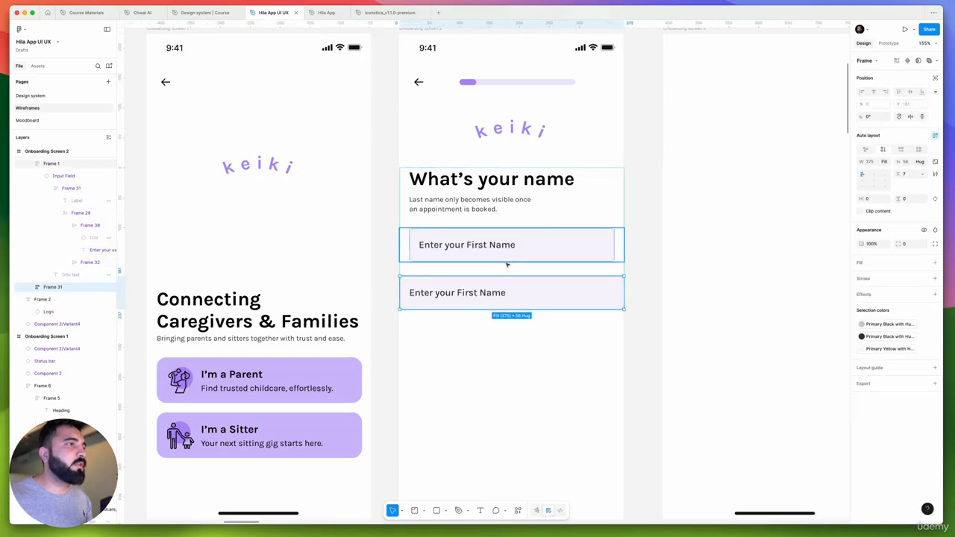
{"action": "key", "text": "super+z"}
{"action": "left_click_drag", "start_coordinate": [494, 250], "coordinate": [498, 258]}
{"action": "key", "text": "super+z"}
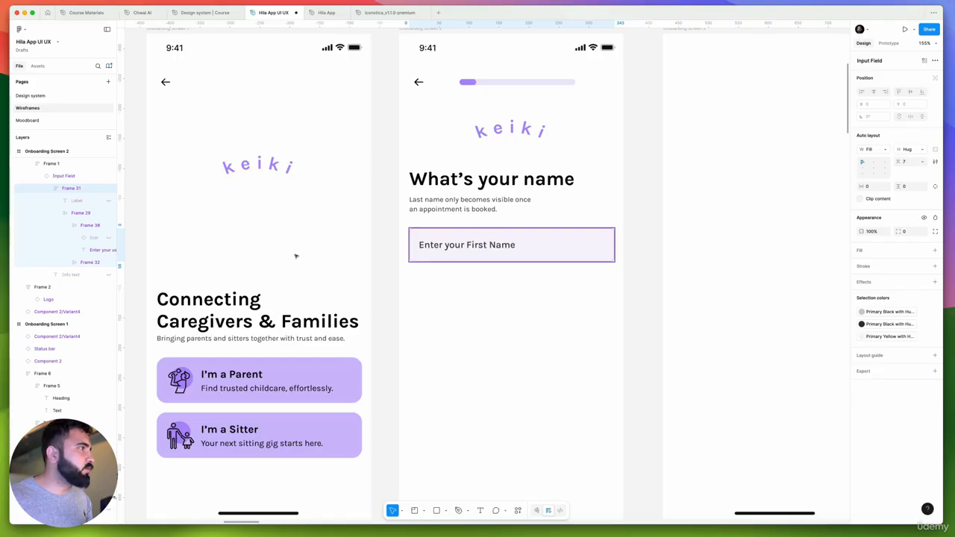
{"action": "left_click_drag", "start_coordinate": [69, 189], "coordinate": [69, 185]}
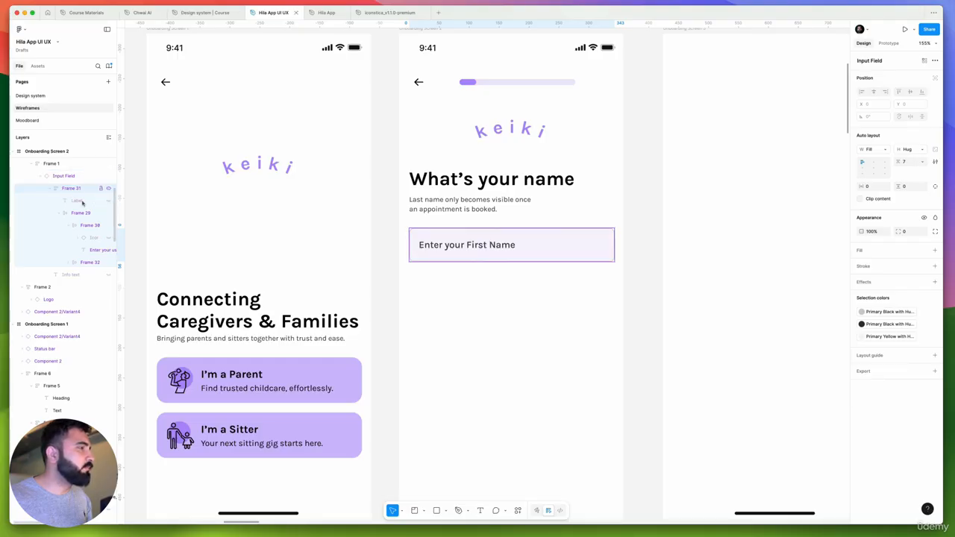
{"action": "scroll", "coordinate": [456, 243], "scroll_direction": "up", "scroll_amount": 4}
{"action": "left_click", "coordinate": [454, 216]}
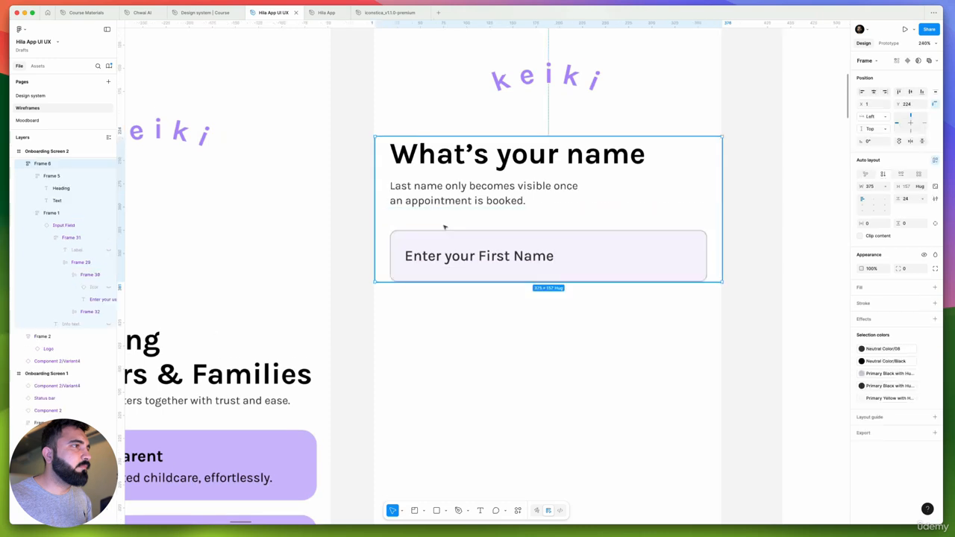
{"action": "double_click", "coordinate": [435, 249]}
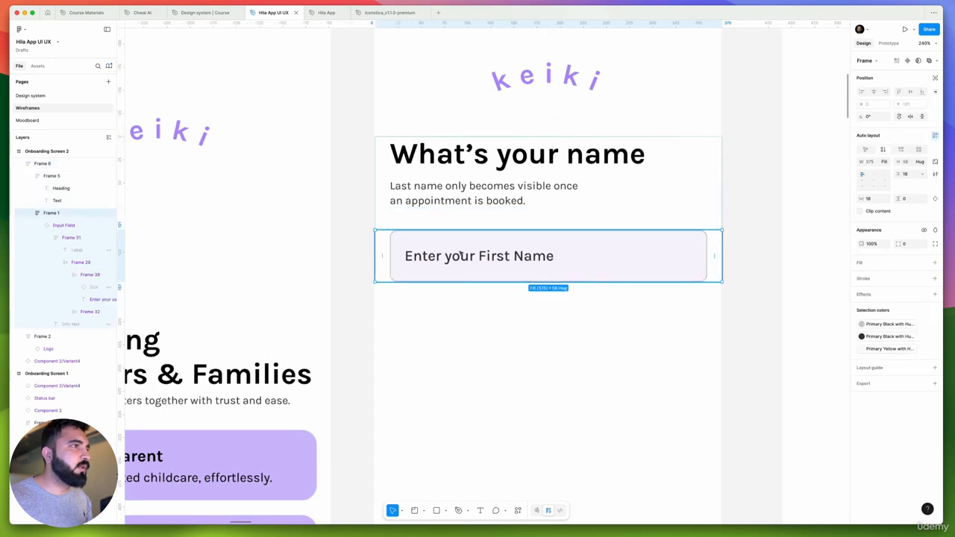
{"action": "double_click", "coordinate": [461, 255]}
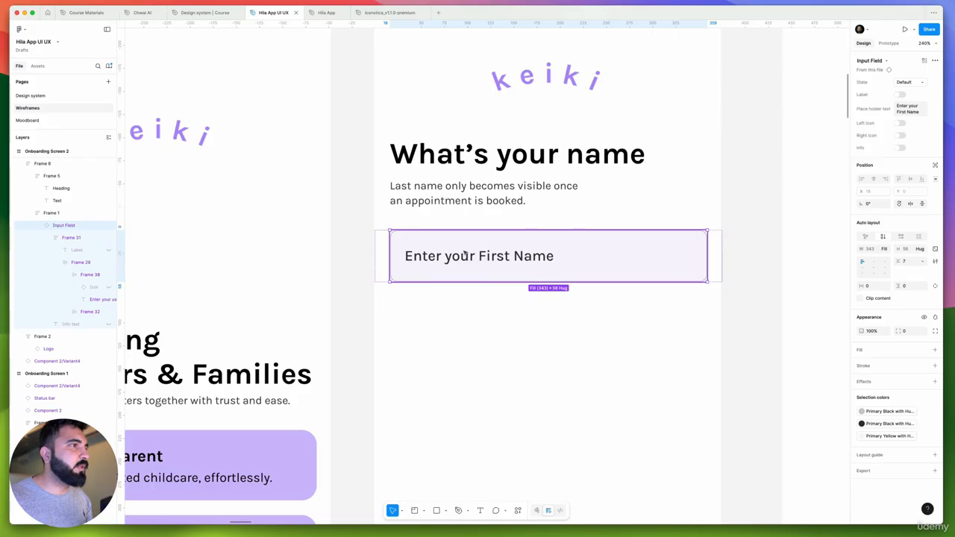
{"action": "left_click", "coordinate": [508, 332]}
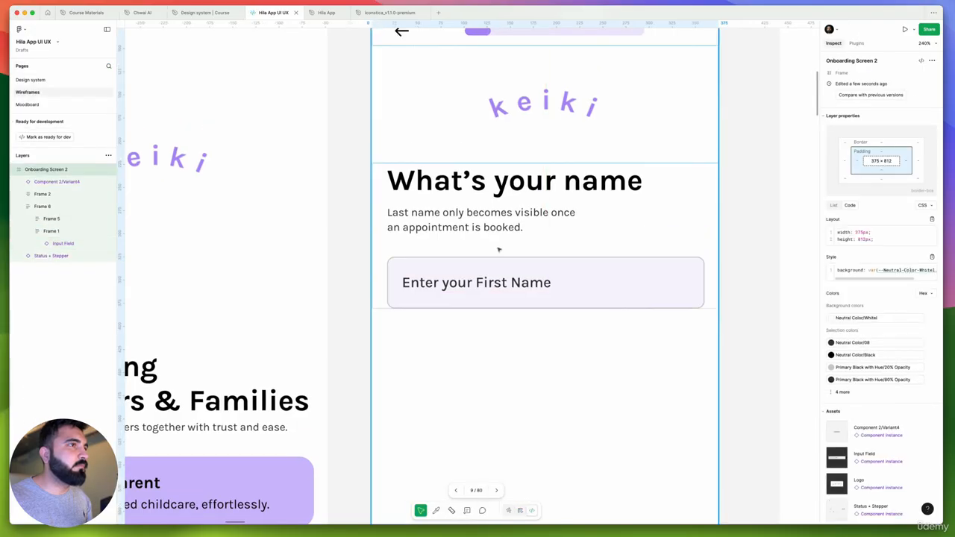
{"action": "left_click", "coordinate": [457, 283]}
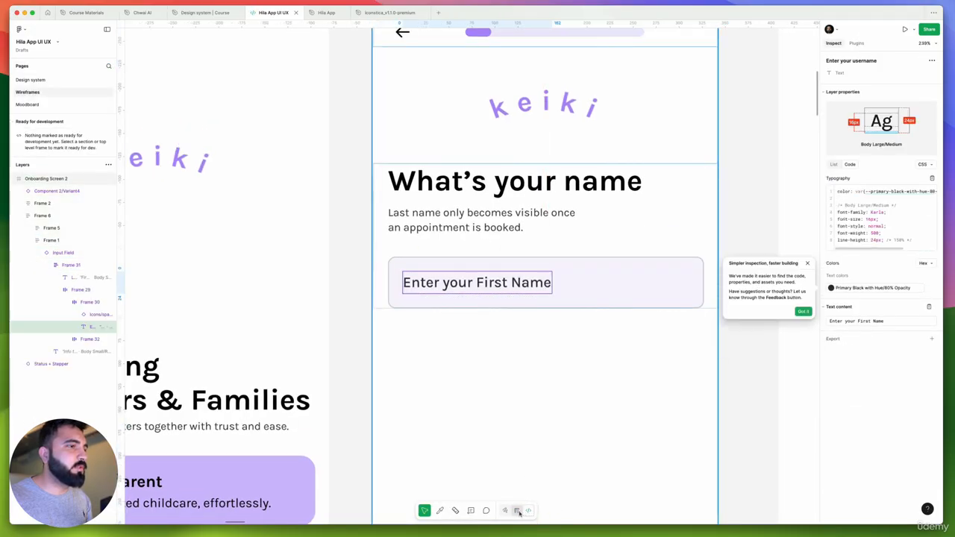
{"action": "left_click", "coordinate": [518, 512]}
{"action": "left_click", "coordinate": [565, 385]}
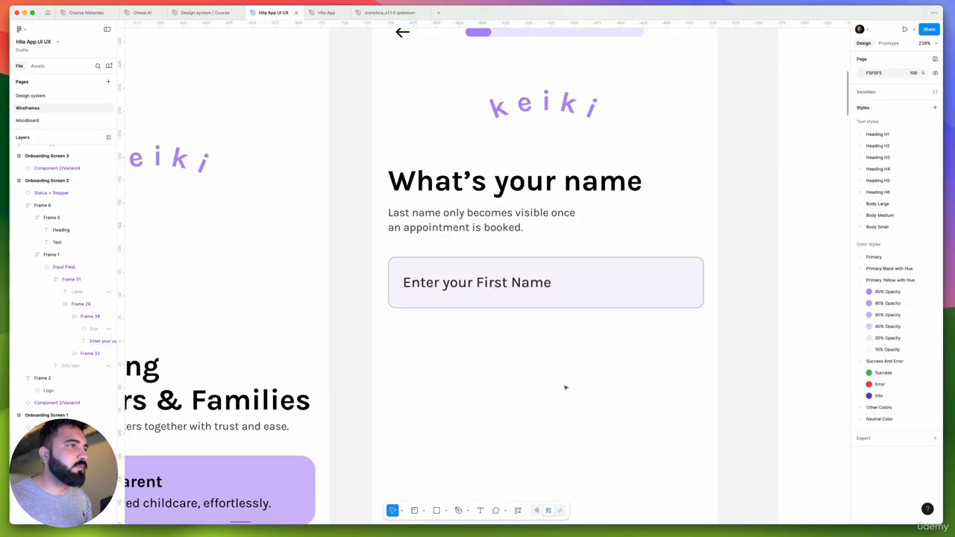
Duplicate the frame holding the First Name input field directly below the original on Onboarding Screen 2
{"action": "left_click", "coordinate": [482, 283]}
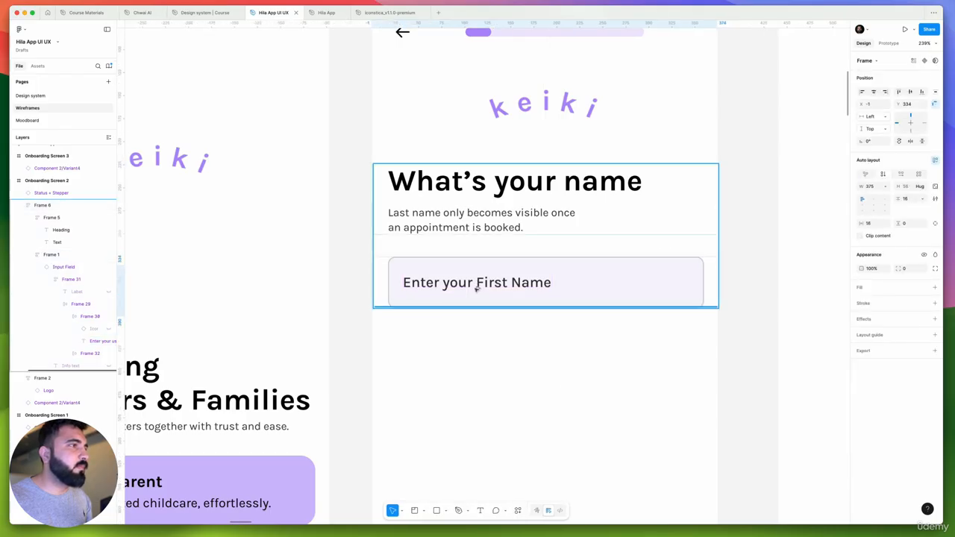
{"action": "key", "text": "super+d"}
Try to duplicate the Input Field inside the first input frame, and delete the full-width copy
{"action": "left_click", "coordinate": [445, 300]}
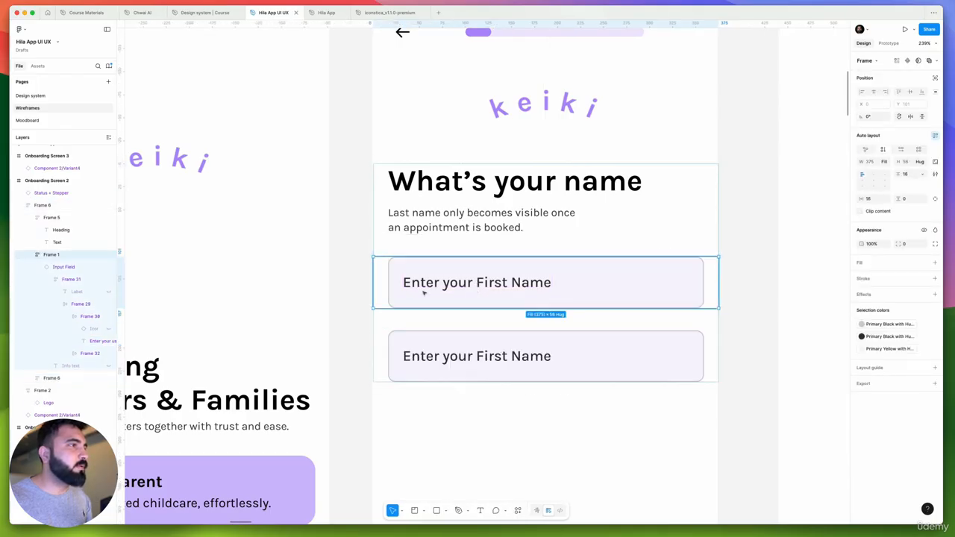
{"action": "double_click", "coordinate": [450, 284]}
{"action": "left_click_drag", "start_coordinate": [450, 284], "coordinate": [449, 300]}
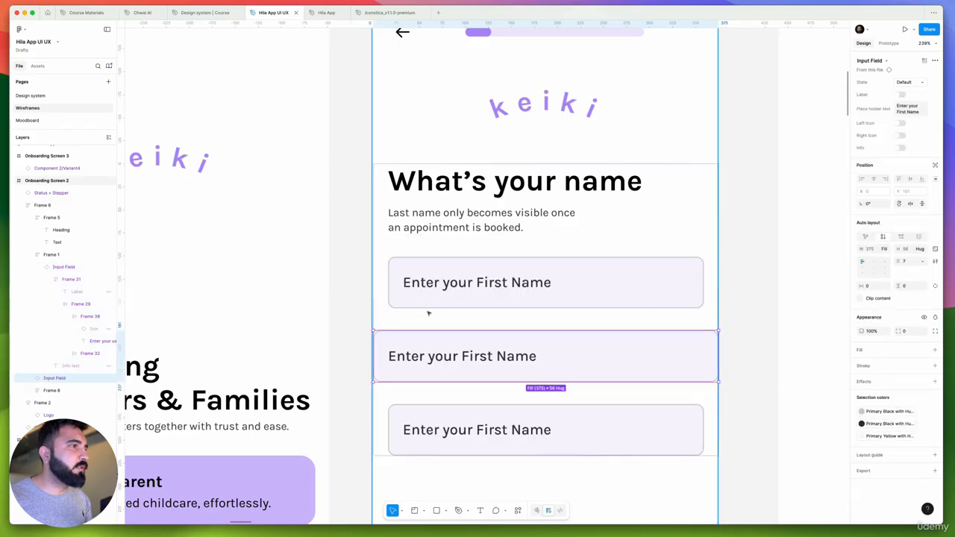
{"action": "key", "text": "Delete"}
{"action": "left_click", "coordinate": [453, 313]}
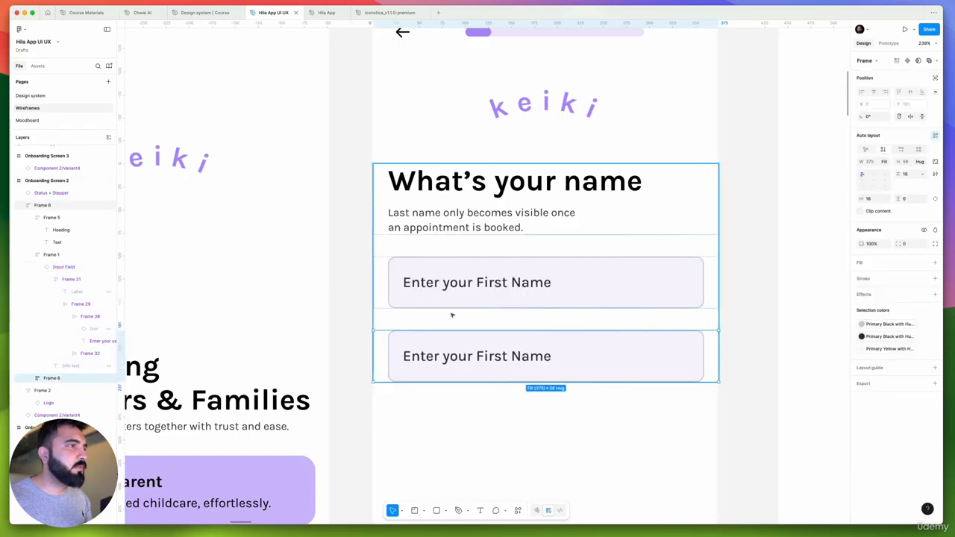
{"action": "left_click", "coordinate": [416, 296]}
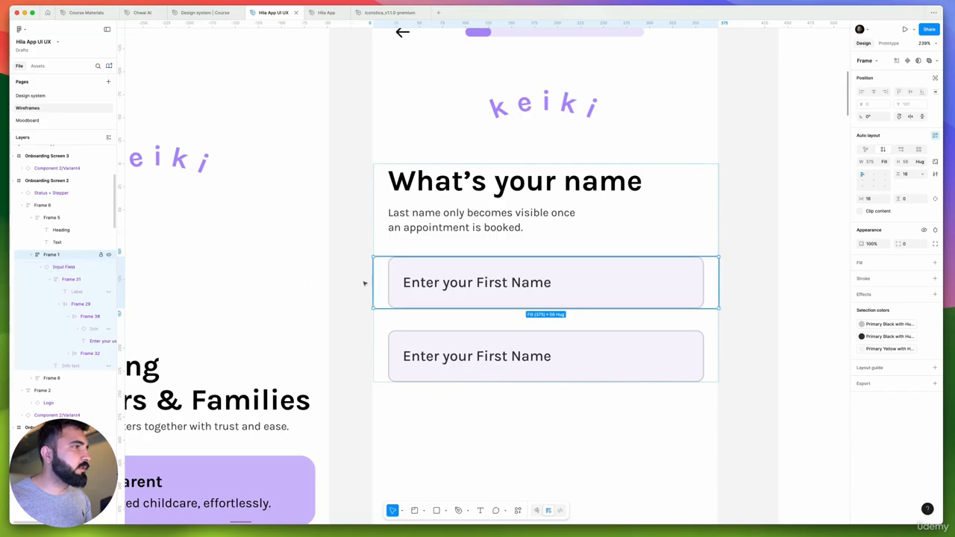
Ungroup the wrapping frames around both First Name input fields on Onboarding Screen 2
{"action": "key", "text": "super+shift+g"}
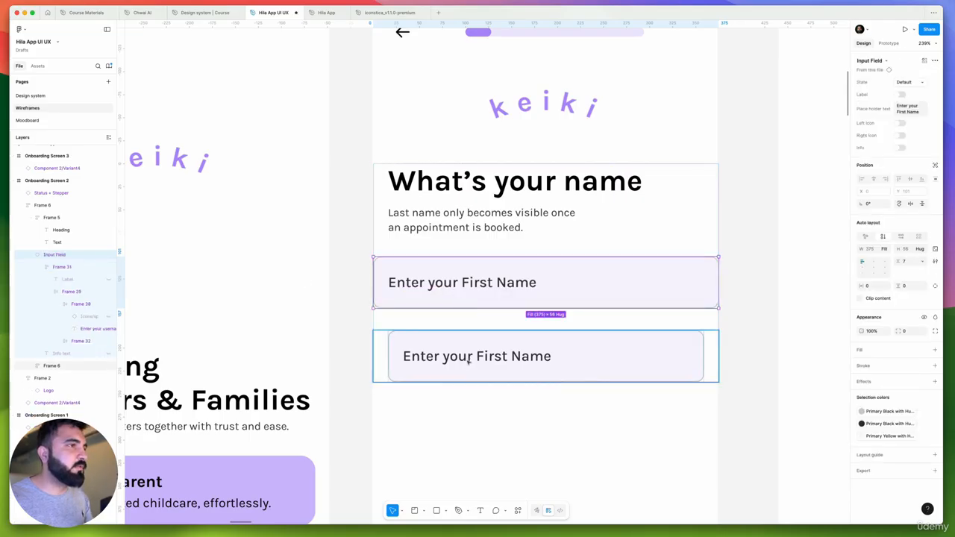
{"action": "left_click", "coordinate": [469, 356]}
{"action": "key", "text": "super+shift+g"}
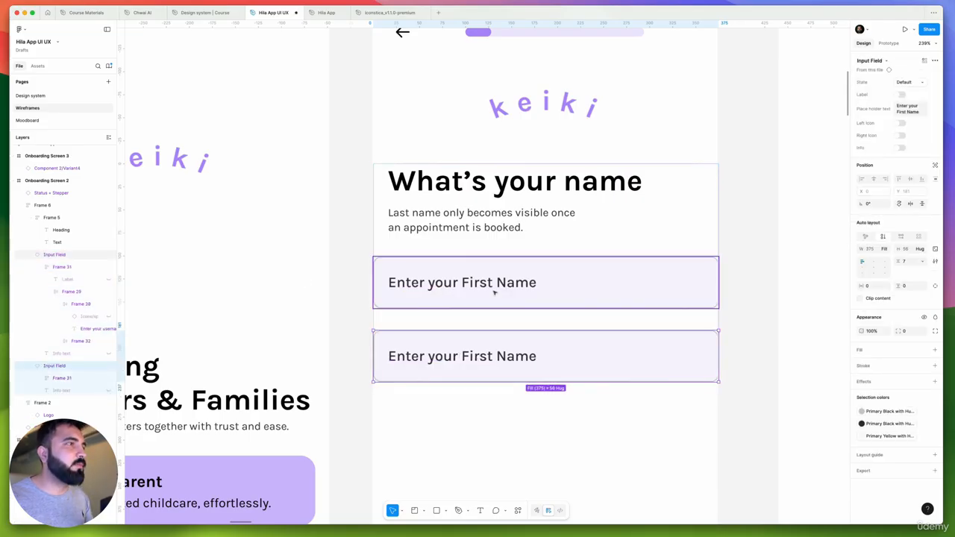
Wrap the two stacked Input Fields together in one vertical auto layout frame
{"action": "left_click", "coordinate": [494, 276]}
{"action": "left_click", "coordinate": [470, 350]}
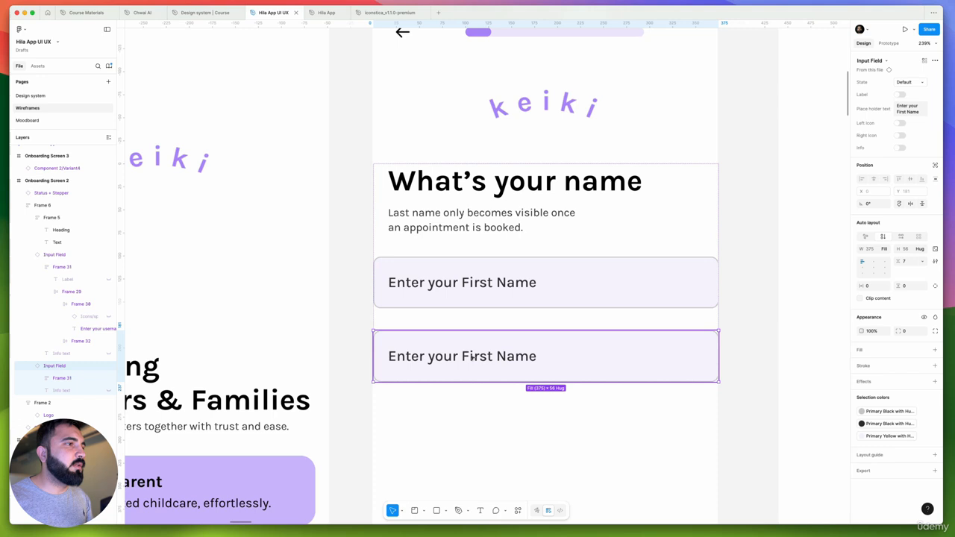
{"action": "left_click", "coordinate": [492, 292], "text": "shift"}
{"action": "key", "text": "shift+a"}
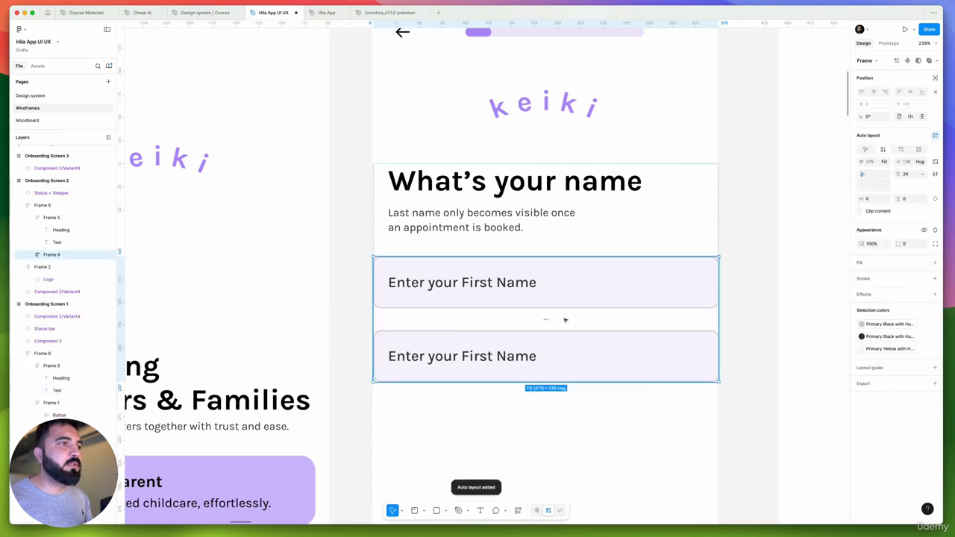
Set the input fields frame's horizontal padding to 16 and its vertical gap to 12
{"action": "left_click", "coordinate": [875, 200]}
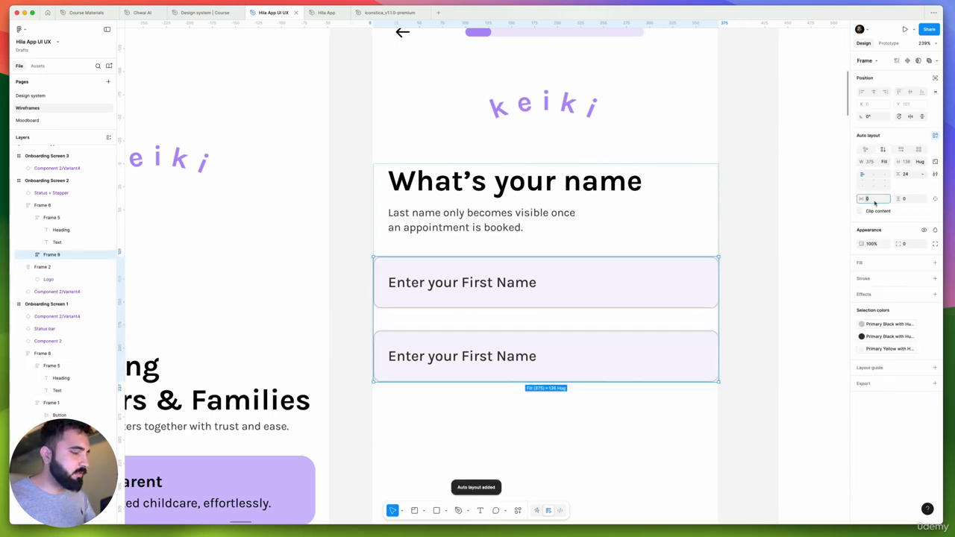
{"action": "type", "text": "16"}
{"action": "key", "text": "Return"}
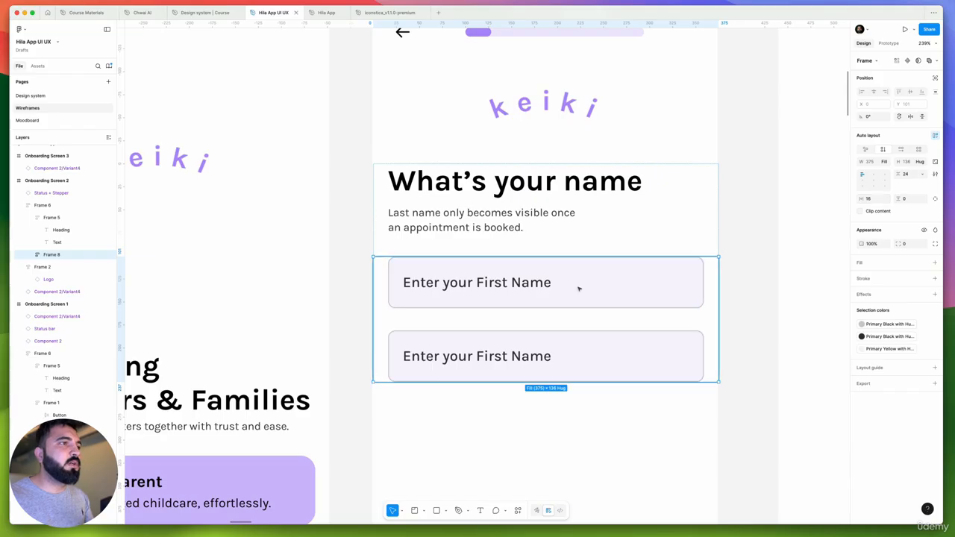
{"action": "left_click", "coordinate": [909, 176]}
{"action": "type", "text": "12"}
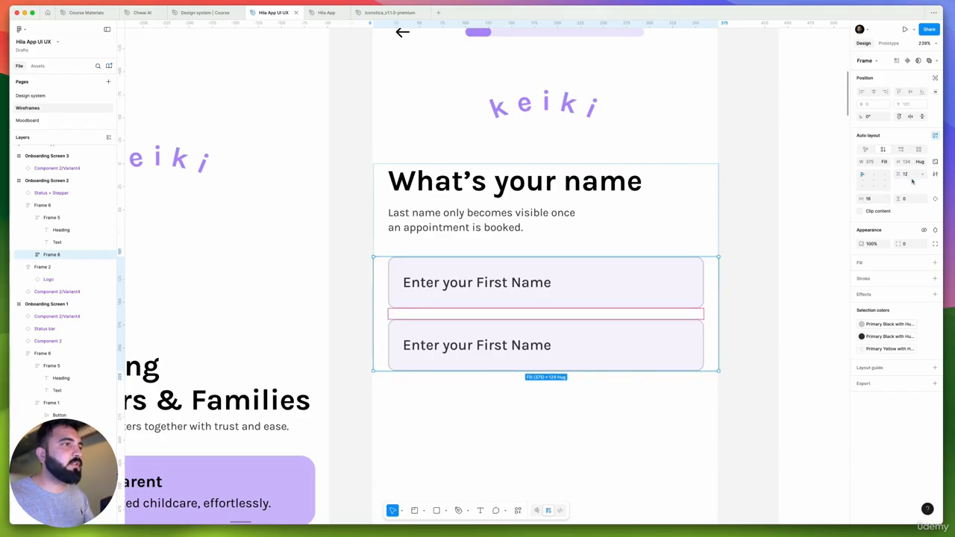
{"action": "key", "text": "Return"}
{"action": "scroll", "coordinate": [441, 261], "scroll_direction": "down", "scroll_amount": 5}
{"action": "scroll", "coordinate": [441, 261], "scroll_direction": "up", "scroll_amount": 2}
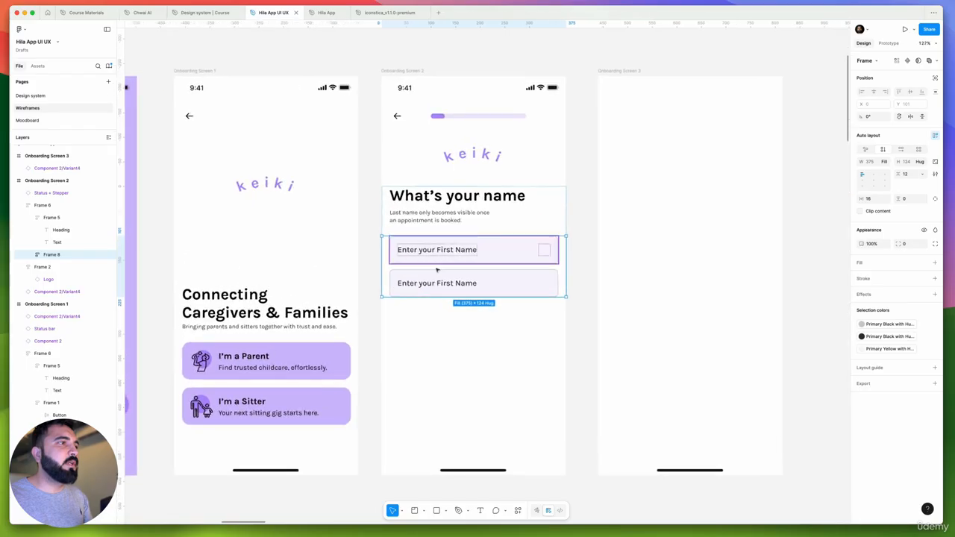
Enable the Label property on both Input Fields of Onboarding Screen 2
{"action": "left_click", "coordinate": [441, 256]}
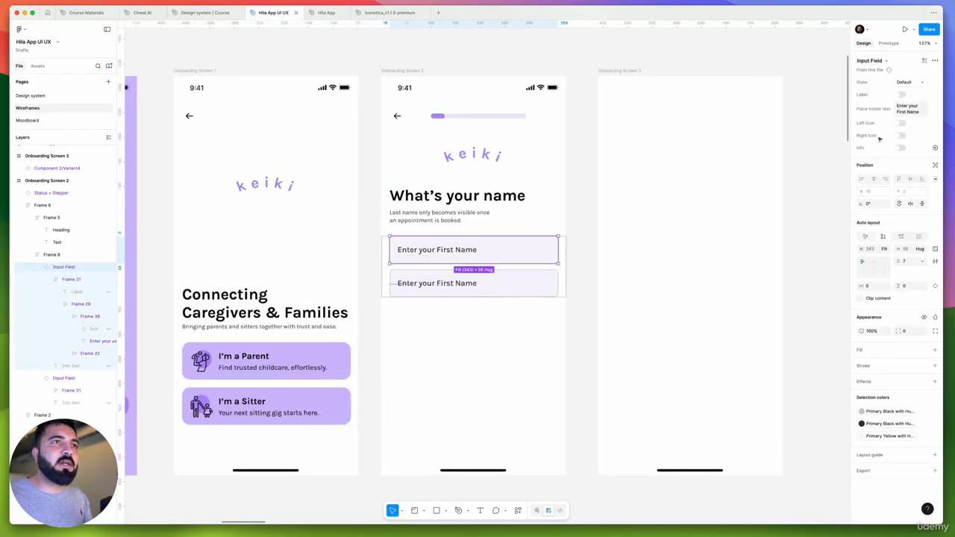
{"action": "left_click", "coordinate": [898, 95]}
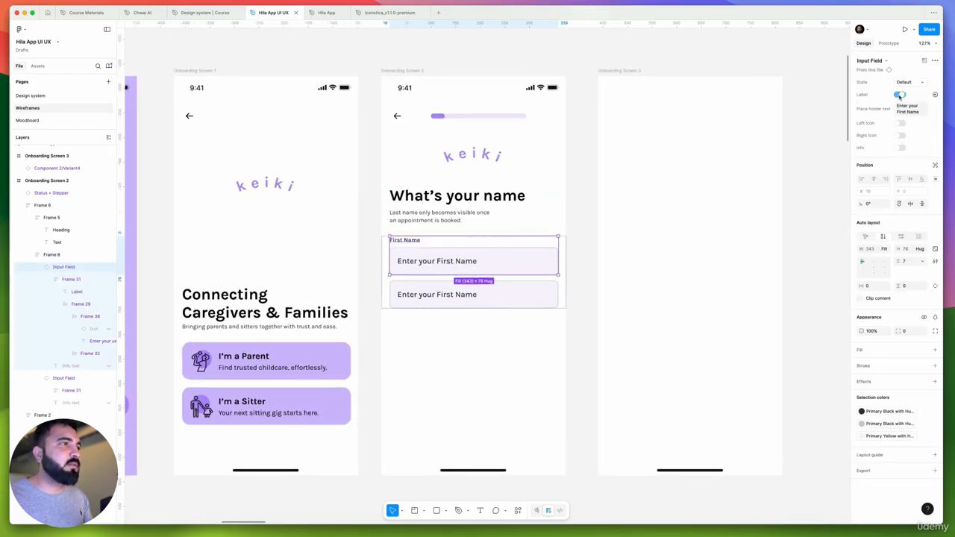
{"action": "scroll", "coordinate": [417, 258], "scroll_direction": "up", "scroll_amount": 2}
{"action": "left_click", "coordinate": [433, 297]}
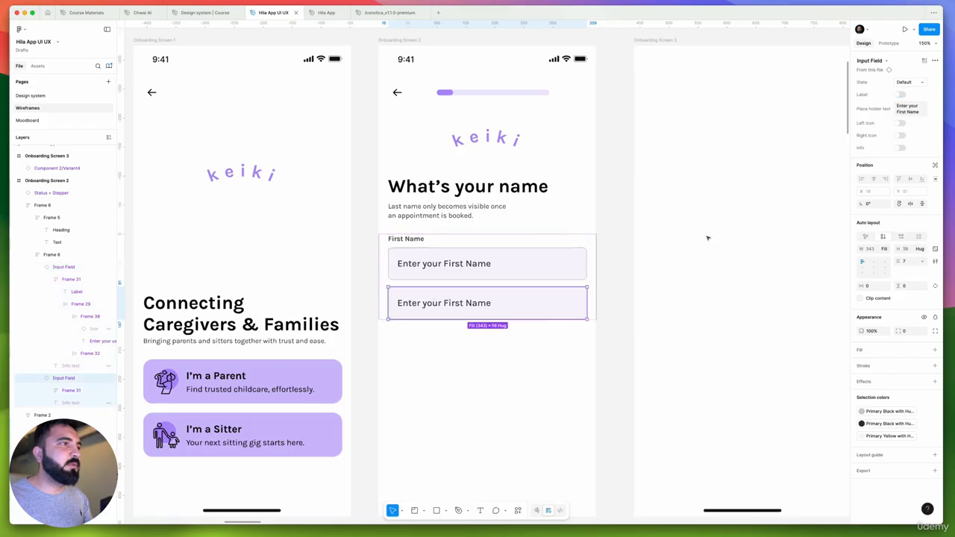
{"action": "left_click", "coordinate": [900, 95]}
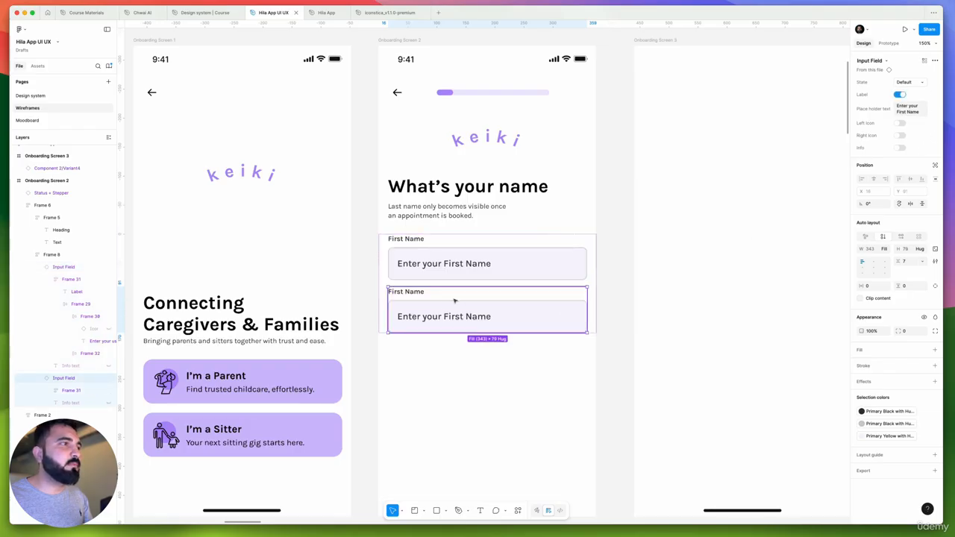
Change the label of the second Input Field to "Last Name"
{"action": "double_click", "coordinate": [411, 293]}
{"action": "double_click", "coordinate": [410, 293]}
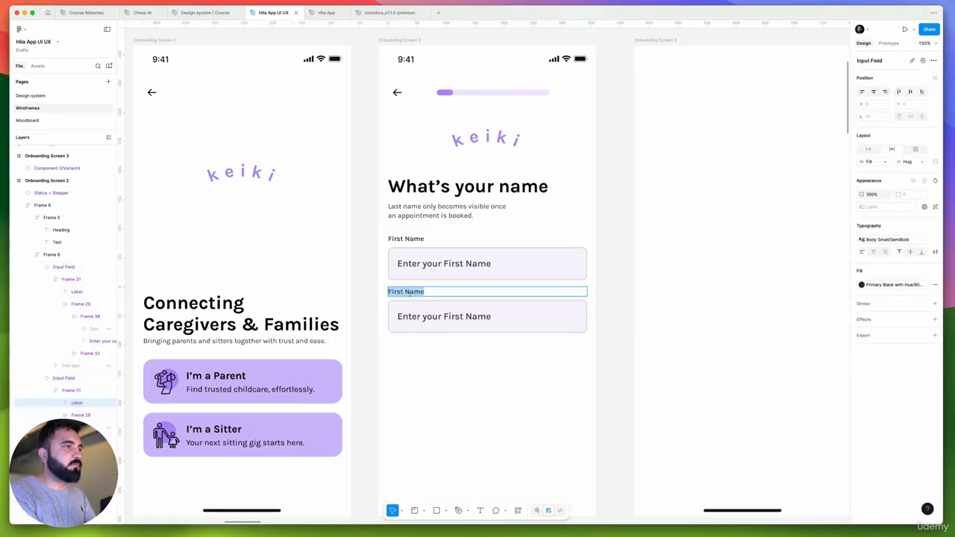
{"action": "type", "text": "Last"}
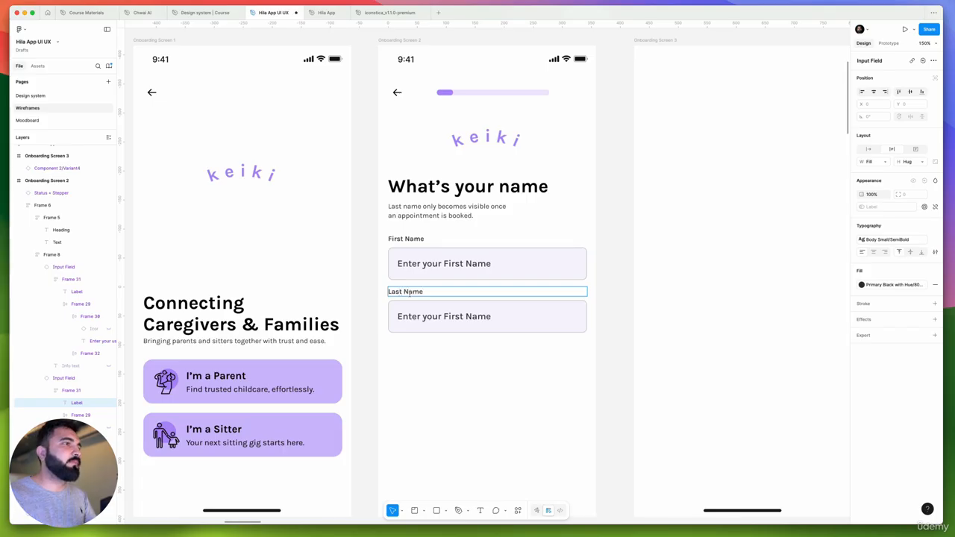
Change the second Input Field's placeholder text to "Enter your Last Name"
{"action": "left_click", "coordinate": [424, 317]}
{"action": "left_click_drag", "start_coordinate": [442, 317], "coordinate": [519, 319]}
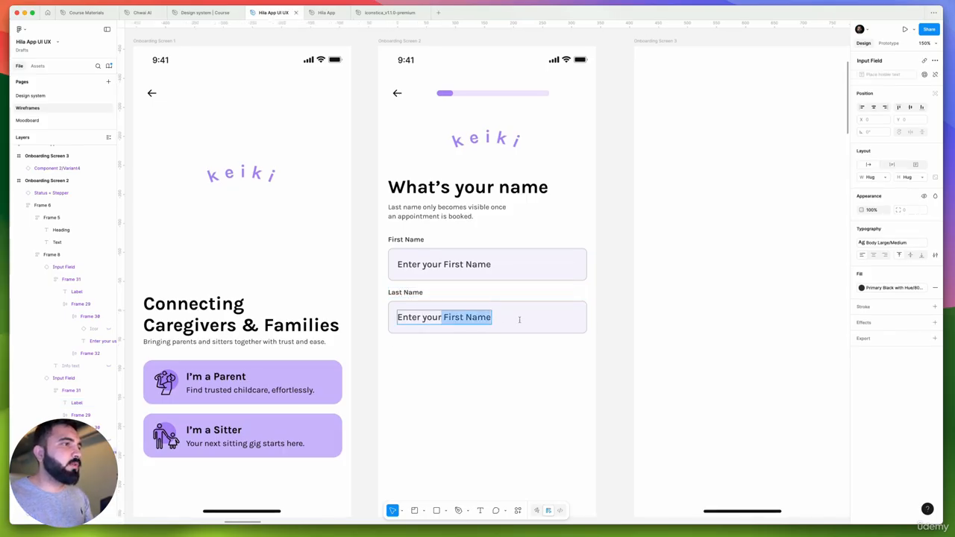
{"action": "key", "text": "BackSpace"}
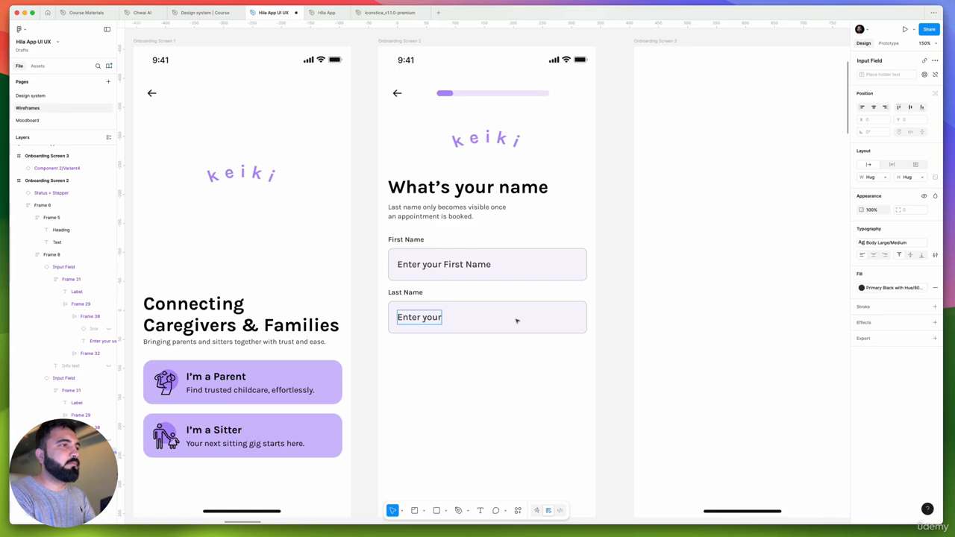
{"action": "type", "text": "Last Name"}
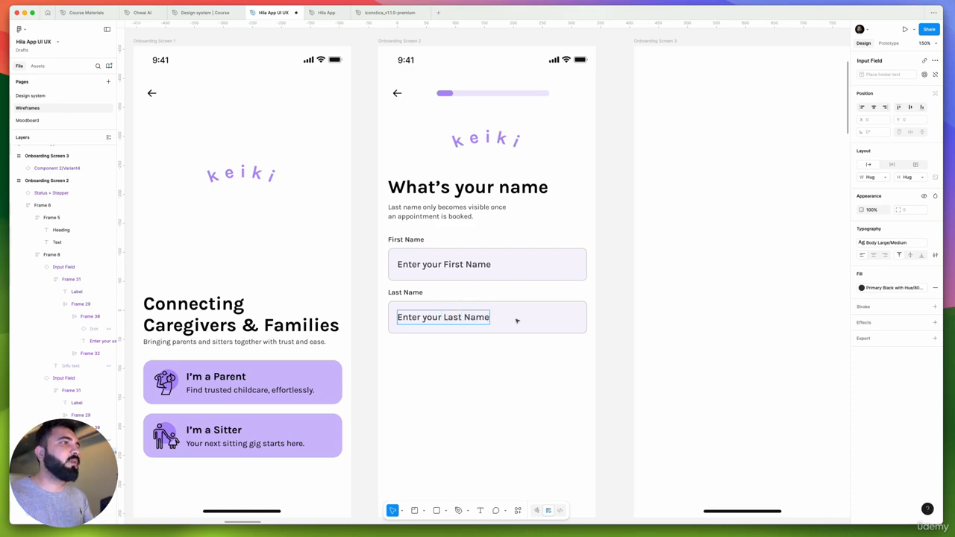
{"action": "scroll", "coordinate": [517, 321], "scroll_direction": "down", "scroll_amount": 5}
{"action": "left_click", "coordinate": [539, 322]}
Copy the "Create an account" button from the Splash Screen to the lower part of Onboarding Screen 2, just above the home indicator
{"action": "scroll", "coordinate": [530, 360], "scroll_direction": "up", "scroll_amount": 5}
{"action": "left_click_drag", "start_coordinate": [518, 372], "coordinate": [448, 353]}
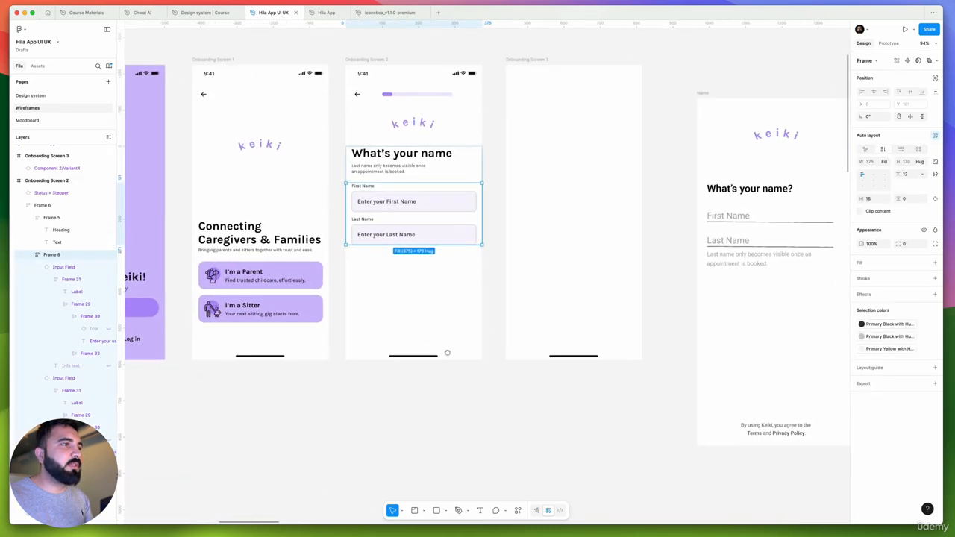
{"action": "scroll", "coordinate": [448, 353], "scroll_direction": "down", "scroll_amount": 5}
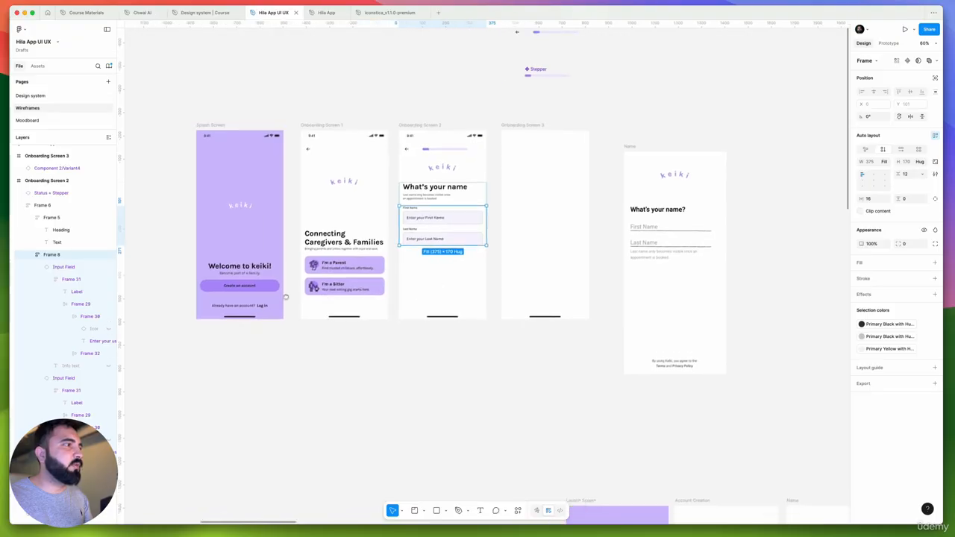
{"action": "double_click", "coordinate": [254, 286]}
{"action": "double_click", "coordinate": [254, 286]}
{"action": "left_click_drag", "start_coordinate": [248, 287], "coordinate": [455, 309]}
Change the copied button's text on Onboarding Screen 2 to "Continue"
{"action": "scroll", "coordinate": [451, 301], "scroll_direction": "up", "scroll_amount": 5}
{"action": "double_click", "coordinate": [450, 306]}
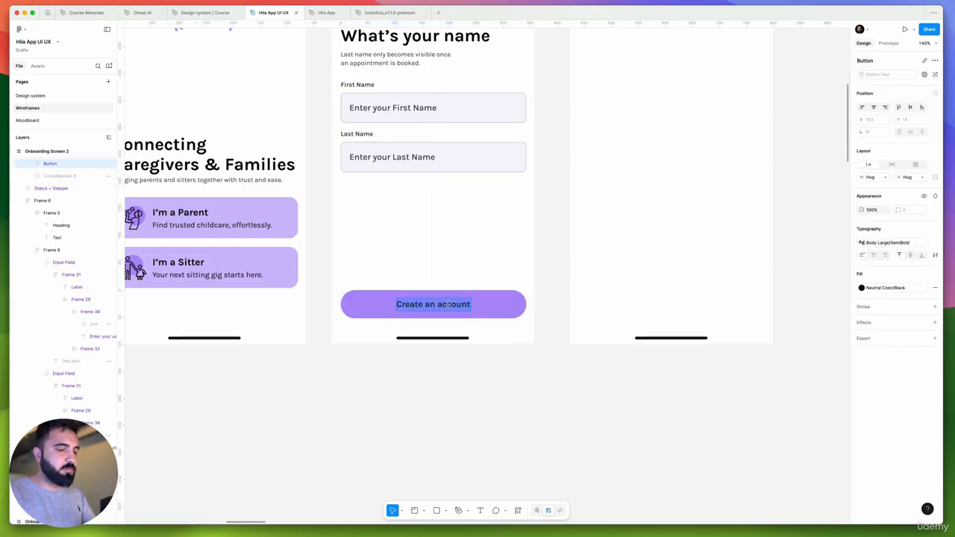
{"action": "type", "text": "Continue"}
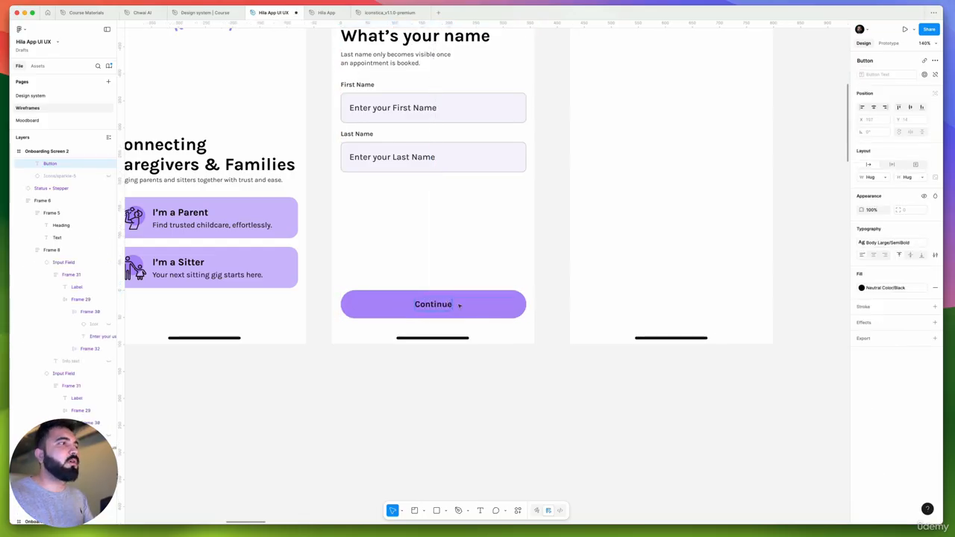
{"action": "left_click", "coordinate": [501, 344]}
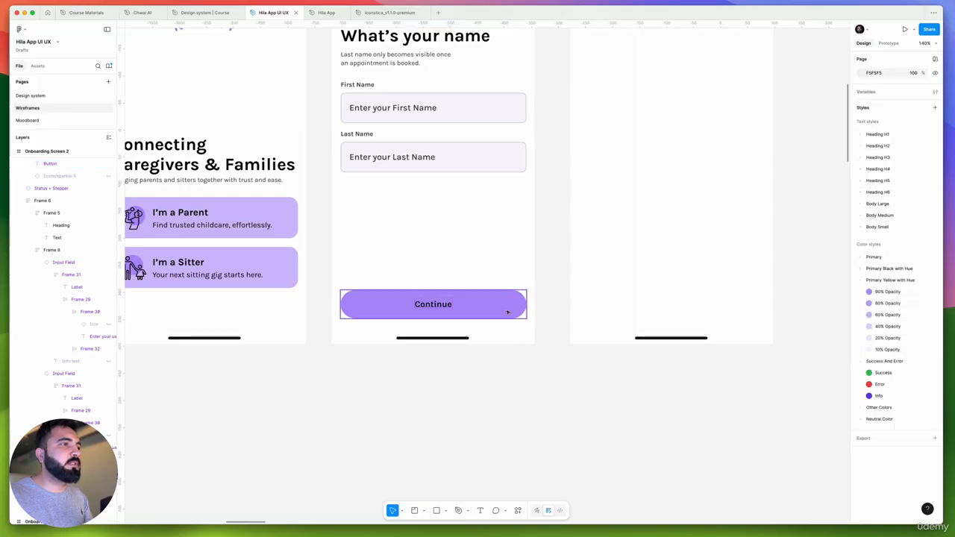
Switch the Continue button's type to the lavender Primary variant
{"action": "left_click", "coordinate": [507, 313]}
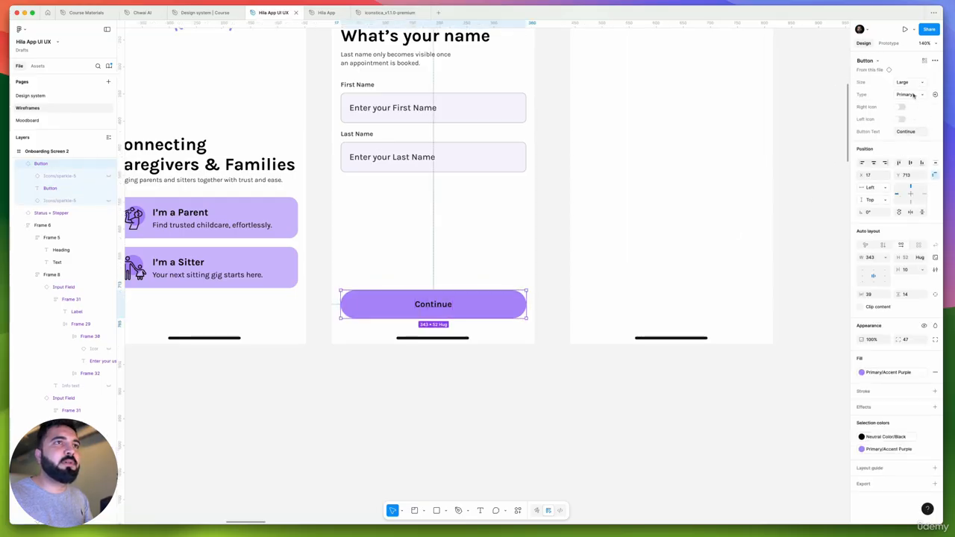
{"action": "left_click", "coordinate": [914, 95]}
{"action": "left_click", "coordinate": [907, 85]}
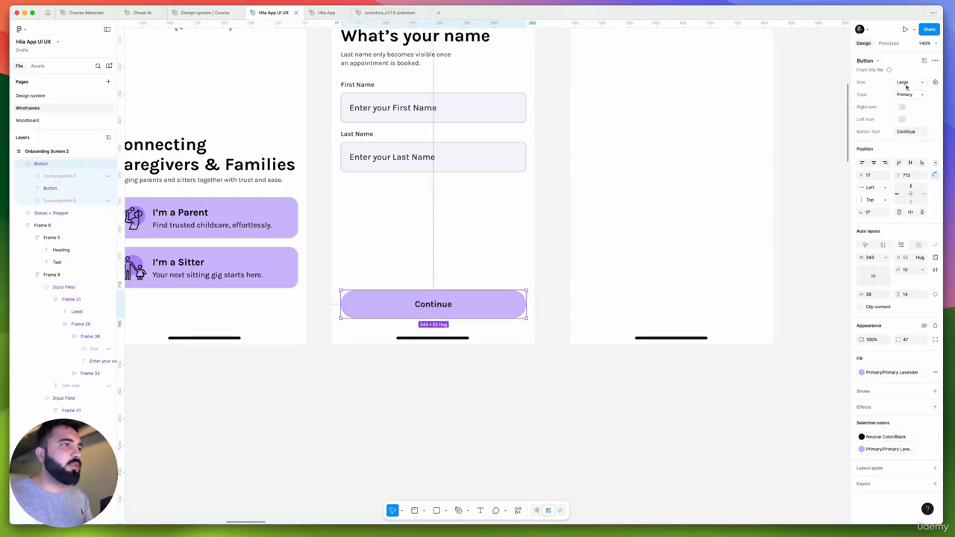
{"action": "left_click", "coordinate": [581, 377]}
Delete the frame holding the keiki logo from Onboarding Screen 2
{"action": "scroll", "coordinate": [456, 300], "scroll_direction": "down", "scroll_amount": 3}
{"action": "left_click_drag", "start_coordinate": [454, 369], "coordinate": [470, 419]}
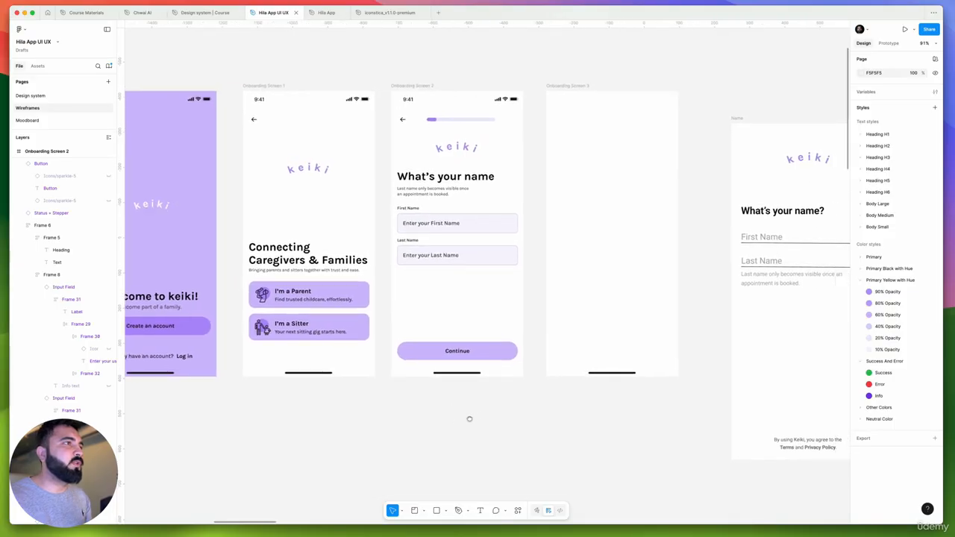
{"action": "scroll", "coordinate": [374, 244], "scroll_direction": "down", "scroll_amount": 3}
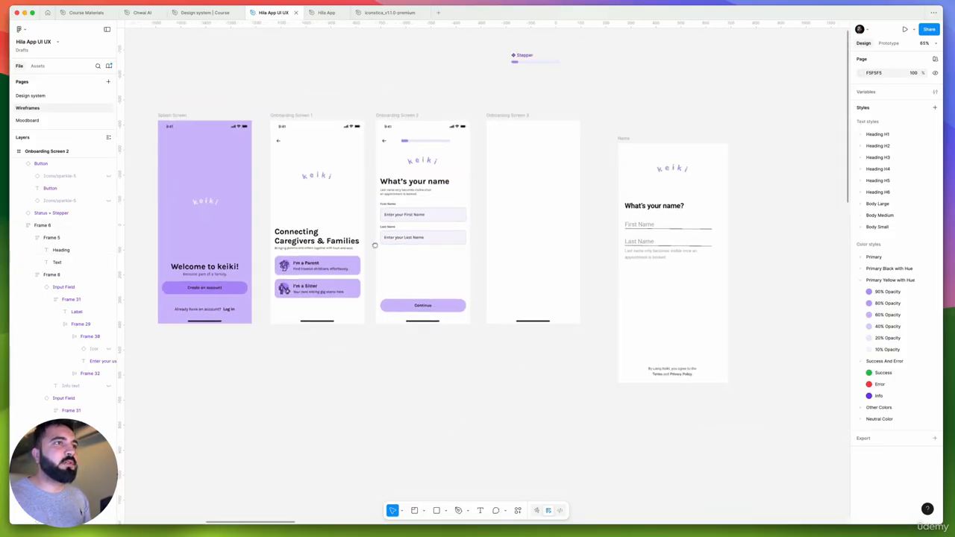
{"action": "scroll", "coordinate": [374, 244], "scroll_direction": "right", "scroll_amount": 3}
{"action": "scroll", "coordinate": [374, 244], "scroll_direction": "up", "scroll_amount": 5}
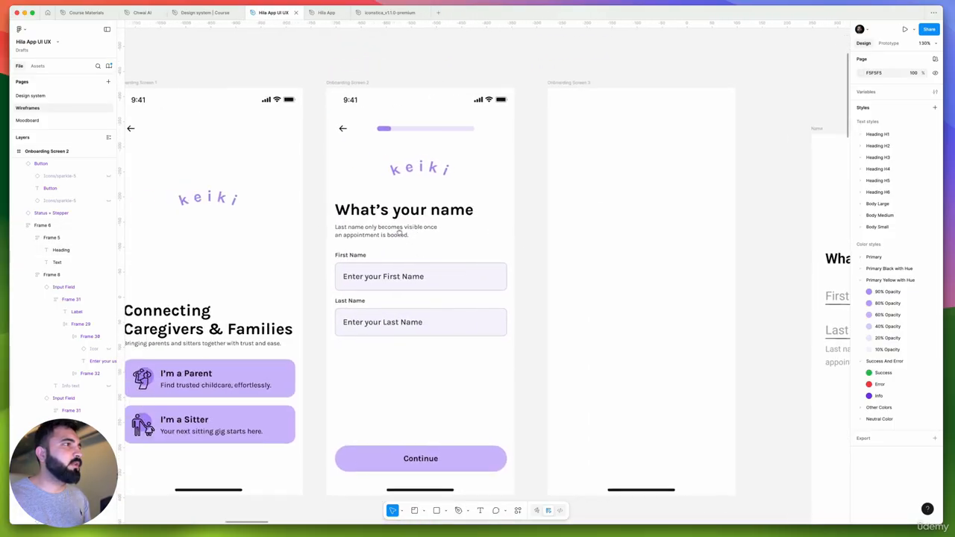
{"action": "left_click", "coordinate": [431, 170]}
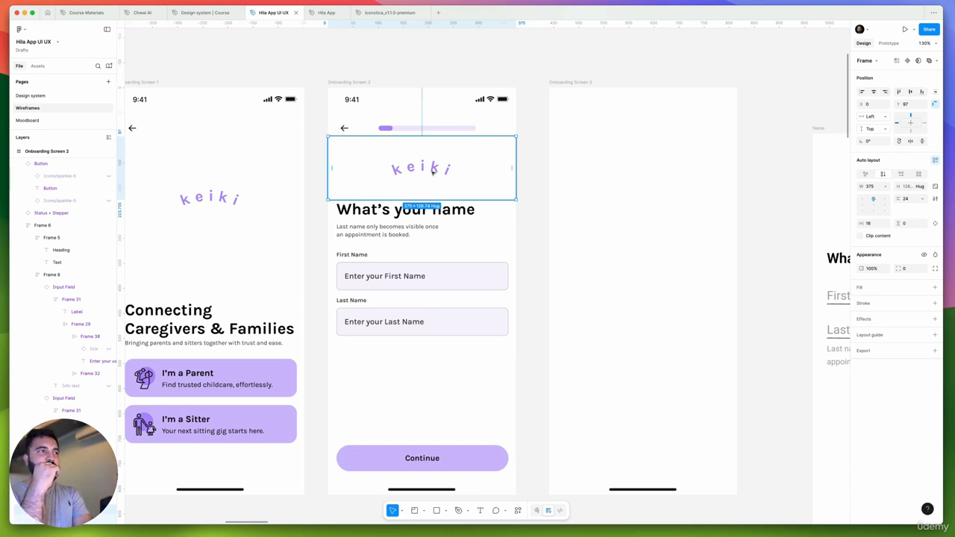
{"action": "key", "text": "Delete"}
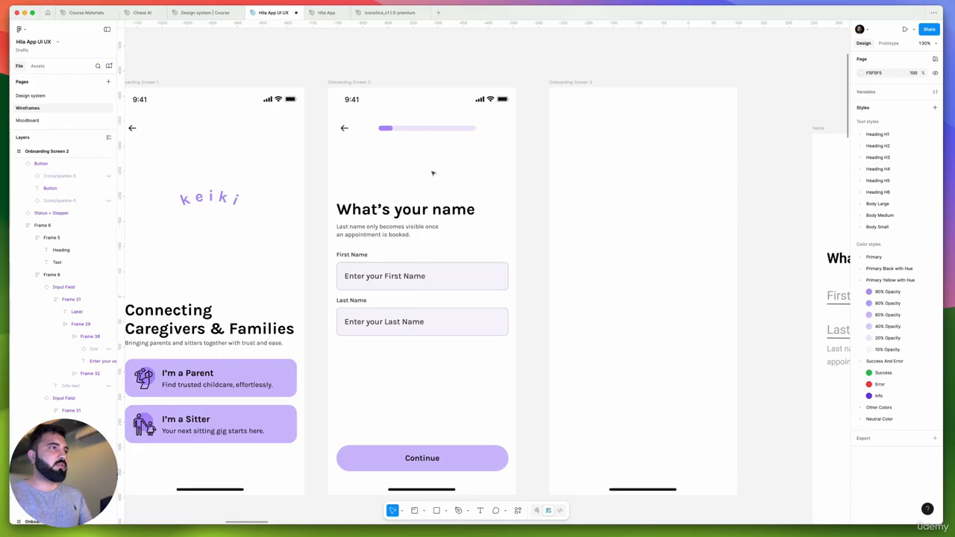
Move the block with the heading and name fields up below the progress stepper, to a Y position of 126
{"action": "left_click_drag", "start_coordinate": [420, 228], "coordinate": [420, 190]}
{"action": "key", "text": "shift+Up"}
{"action": "key", "text": "shift+Up"}
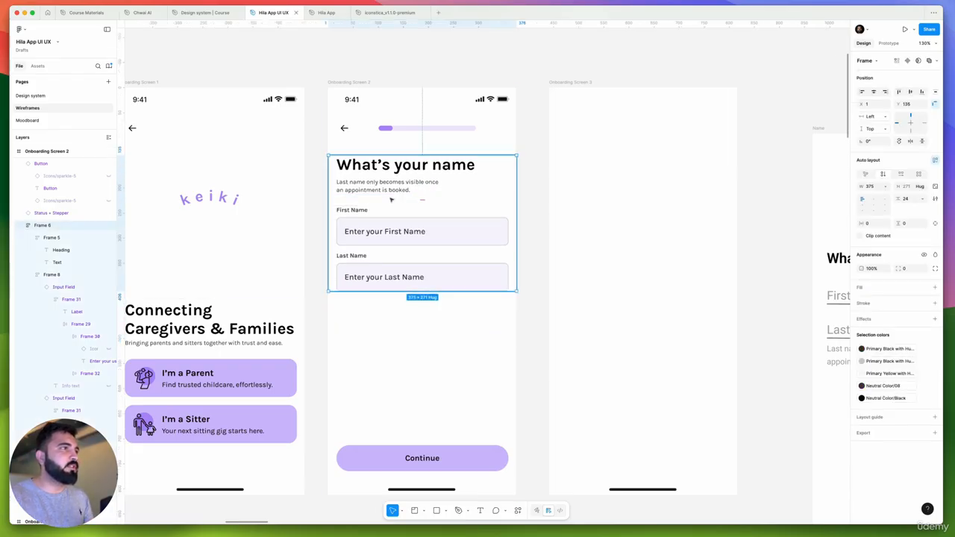
{"action": "key", "text": "super+z"}
{"action": "left_click_drag", "start_coordinate": [397, 200], "coordinate": [399, 189]}
{"action": "scroll", "coordinate": [347, 224], "scroll_direction": "down", "scroll_amount": 5}
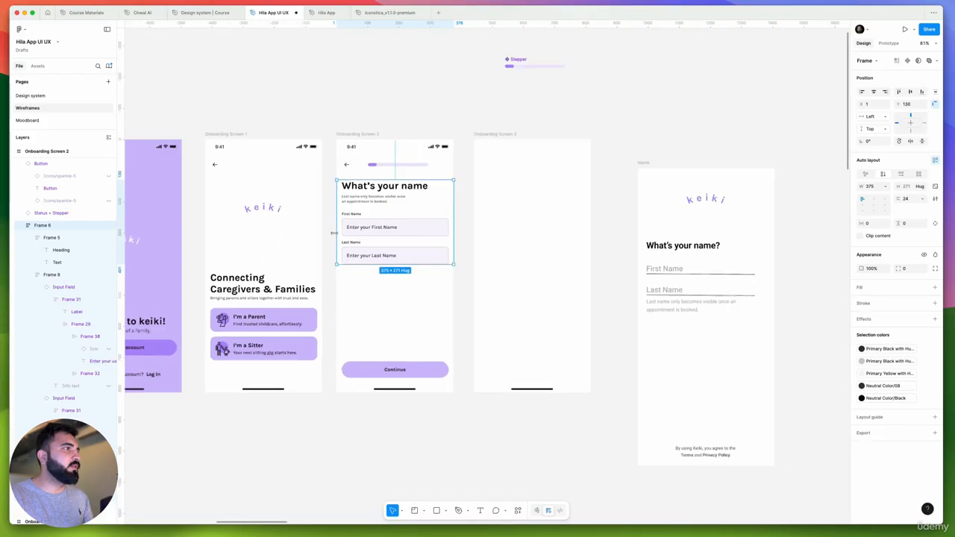
{"action": "scroll", "coordinate": [333, 233], "scroll_direction": "up", "scroll_amount": 3}
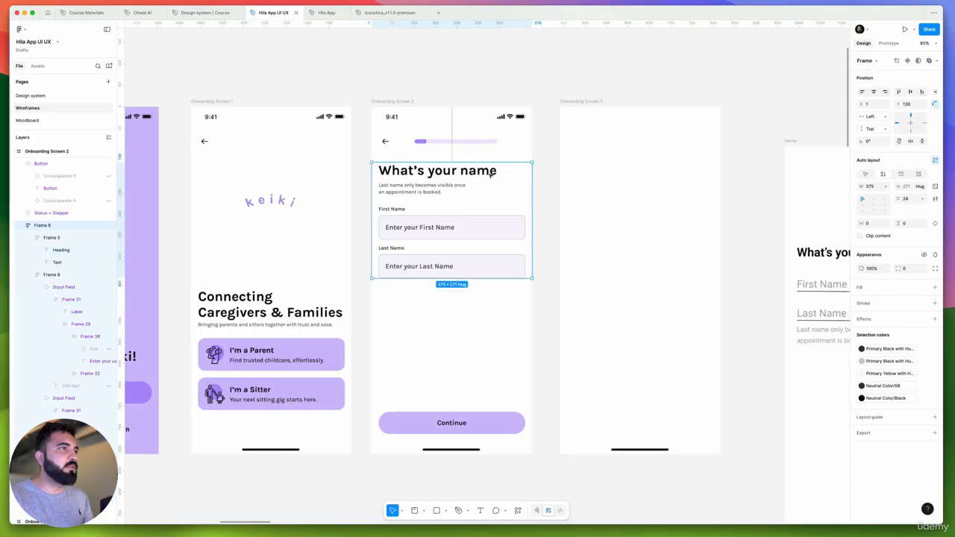
{"action": "scroll", "coordinate": [425, 202], "scroll_direction": "up", "scroll_amount": 5}
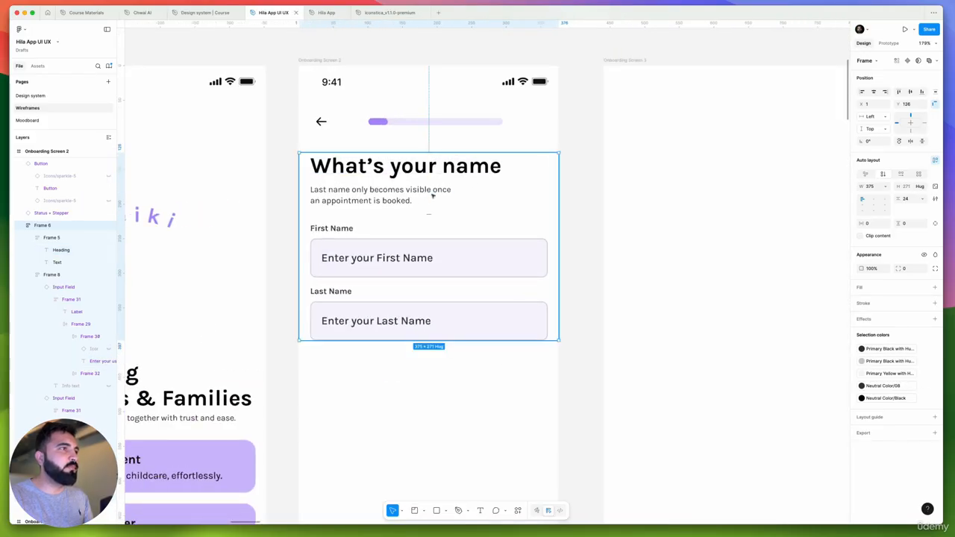
Remove the line break before "an appointment" in the description under the "What's your name" heading
{"action": "left_click", "coordinate": [425, 202]}
{"action": "double_click", "coordinate": [320, 203]}
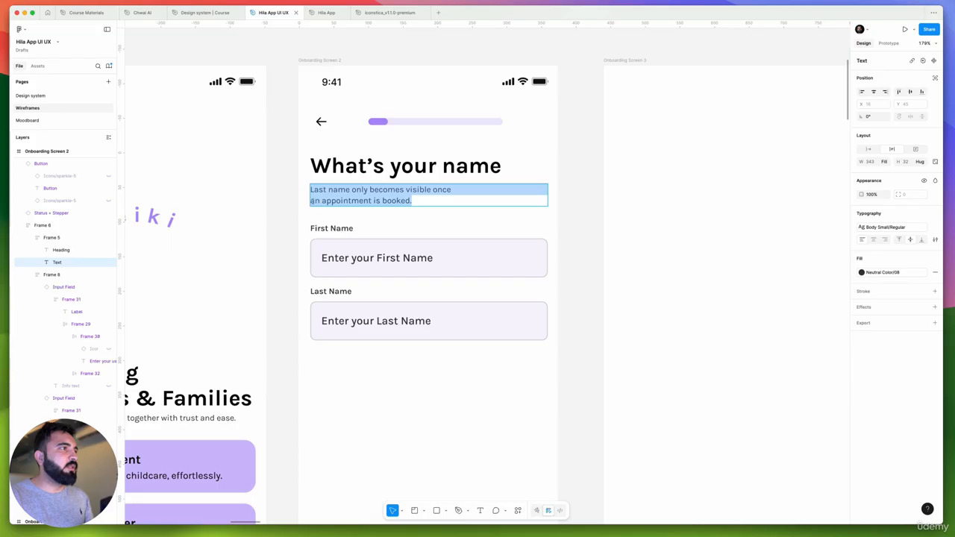
{"action": "left_click", "coordinate": [321, 200]}
{"action": "key", "text": "BackSpace"}
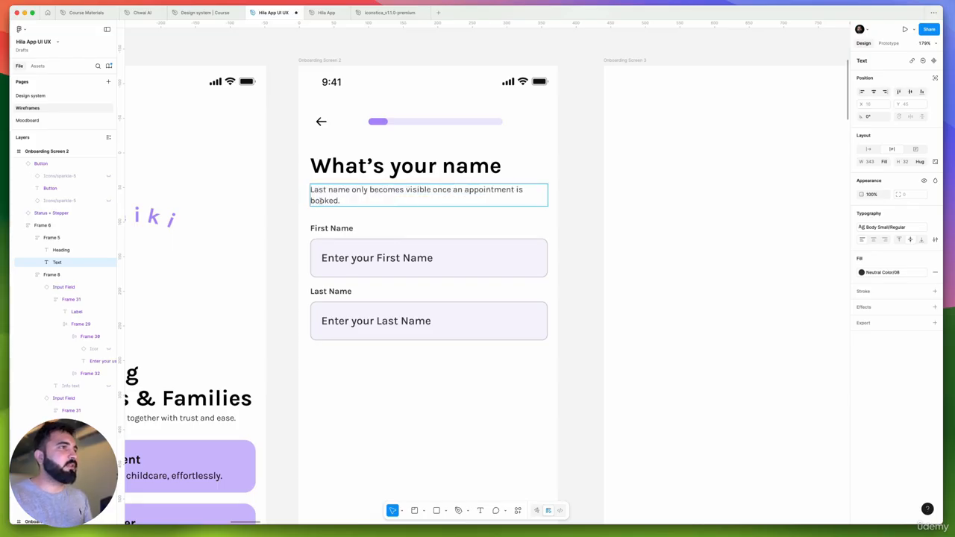
Turn on the info text below the Last Name input field
{"action": "scroll", "coordinate": [373, 195], "scroll_direction": "up", "scroll_amount": 3}
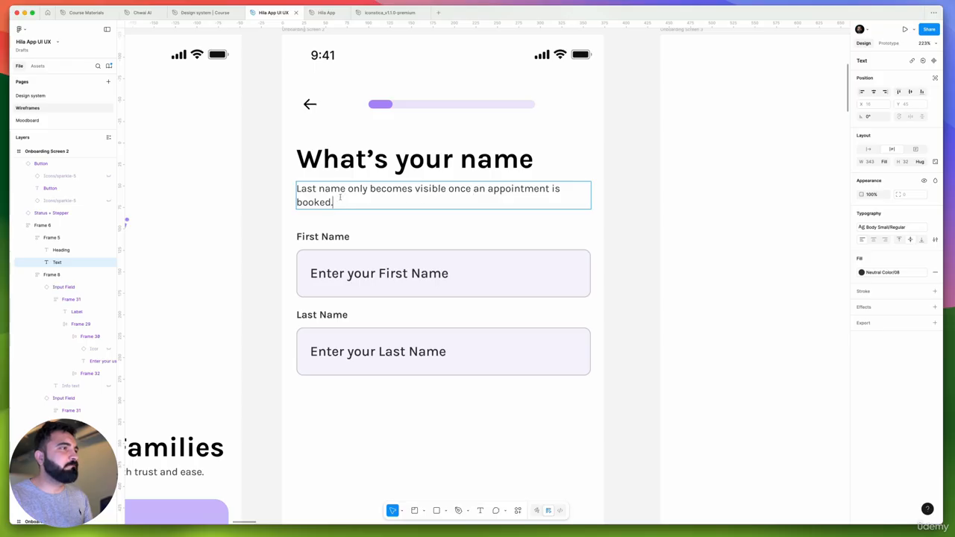
{"action": "key", "text": "super+a"}
{"action": "key", "text": "Escape"}
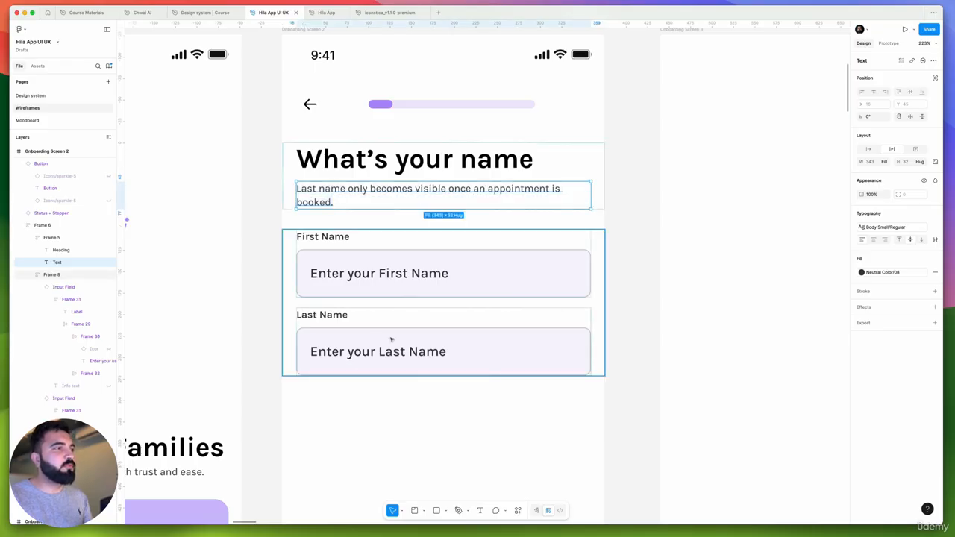
{"action": "left_click", "coordinate": [390, 339]}
{"action": "left_click", "coordinate": [900, 147]}
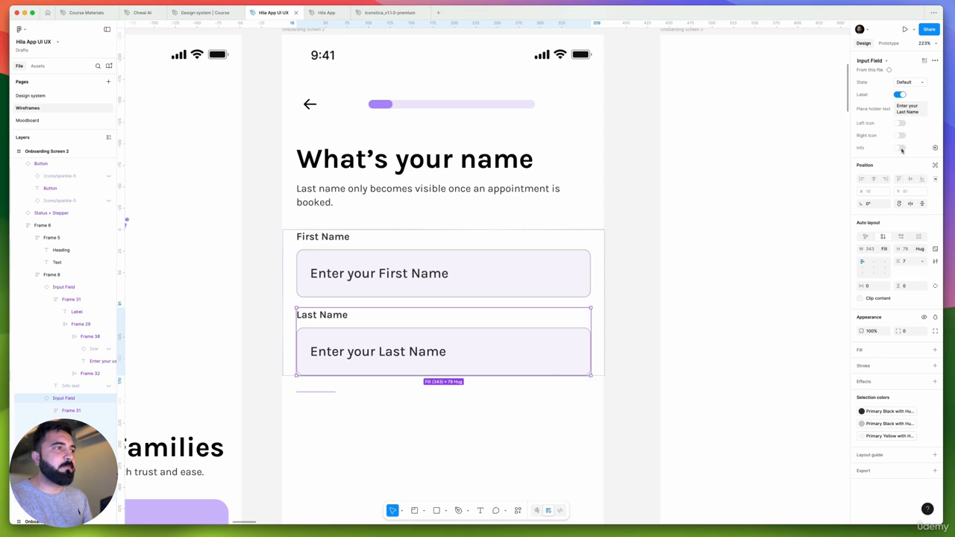
Try replacing the Last Name field's info text with a copy of the description "Last name only becomes visible once an appointment is booked."
{"action": "left_click", "coordinate": [375, 194]}
{"action": "double_click", "coordinate": [376, 194]}
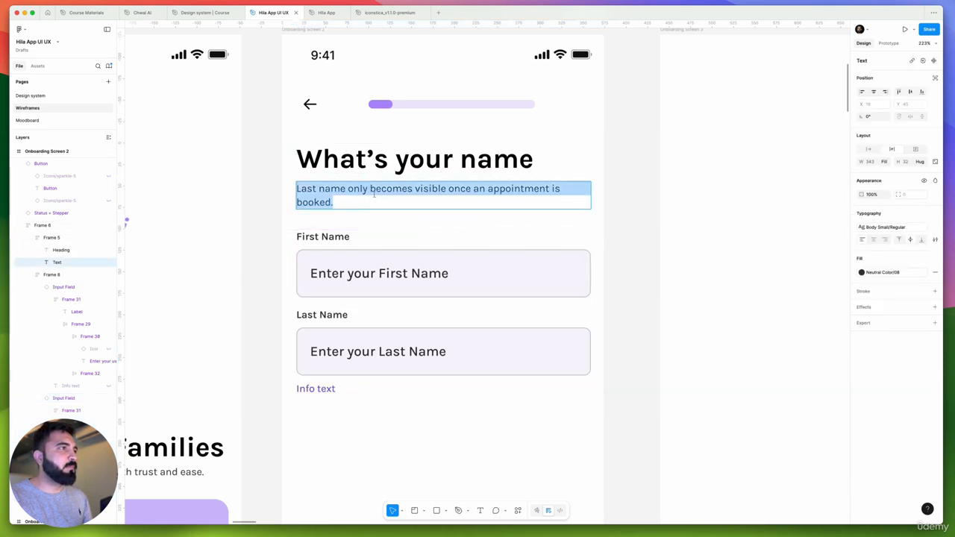
{"action": "right_click", "coordinate": [376, 195]}
{"action": "mouse_move", "coordinate": [441, 228]}
{"action": "left_click", "coordinate": [475, 228]}
{"action": "left_click", "coordinate": [318, 389]}
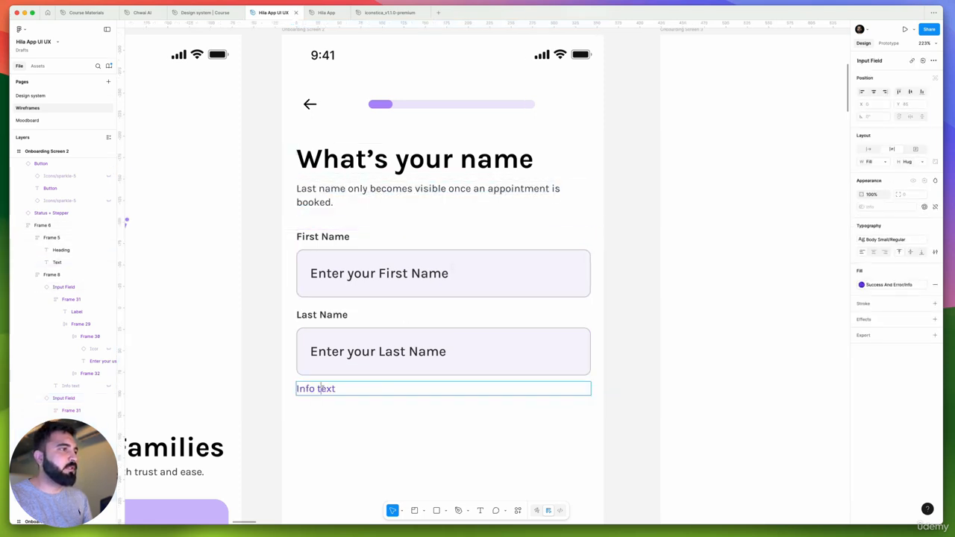
{"action": "double_click", "coordinate": [318, 389]}
{"action": "key", "text": "super+v"}
{"action": "left_click", "coordinate": [379, 439]}
{"action": "scroll", "coordinate": [423, 439], "scroll_direction": "down", "scroll_amount": 3}
{"action": "scroll", "coordinate": [422, 439], "scroll_direction": "left", "scroll_amount": 2}
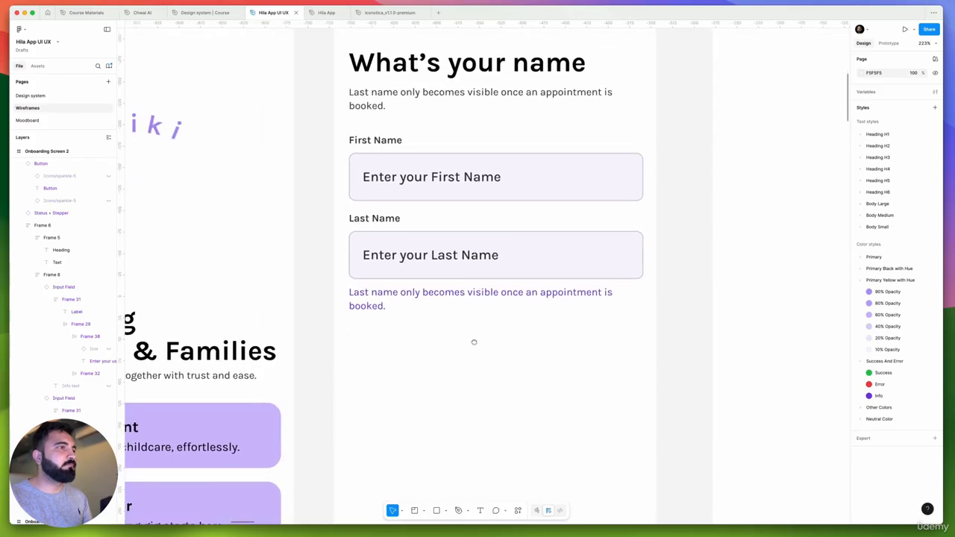
Undo the pasted info text and the info option on the Last Name field
{"action": "left_click", "coordinate": [399, 292], "text": "super"}
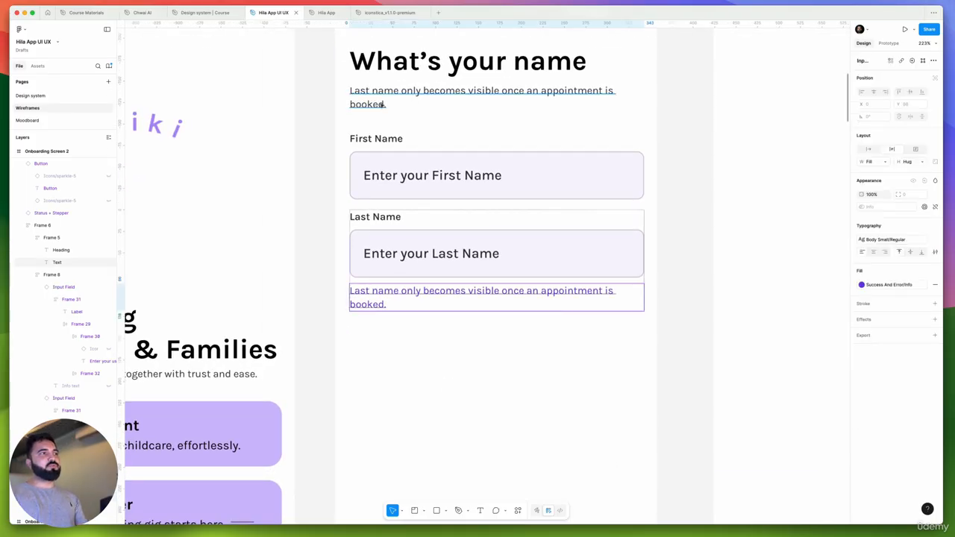
{"action": "key", "text": "super+z"}
{"action": "key", "text": "super+z"}
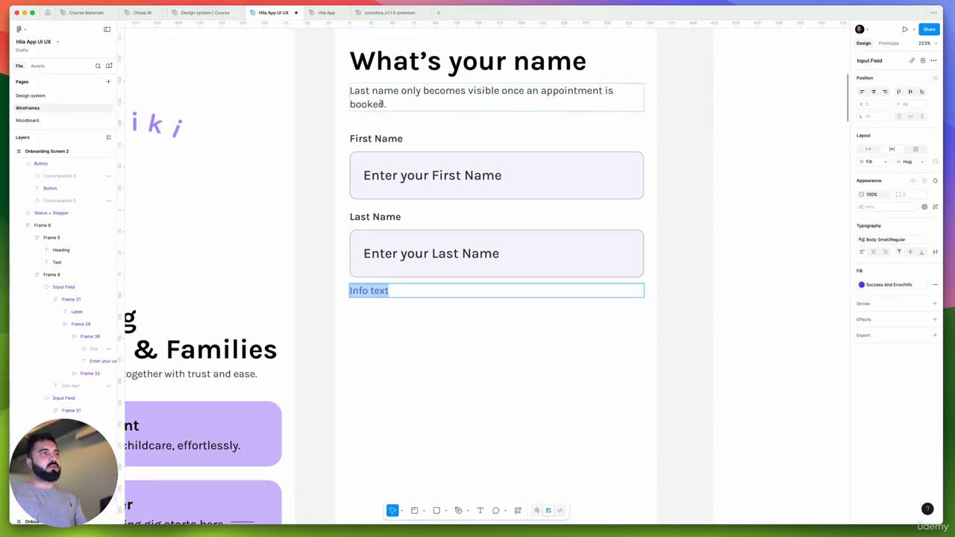
{"action": "left_click", "coordinate": [454, 110], "text": "super"}
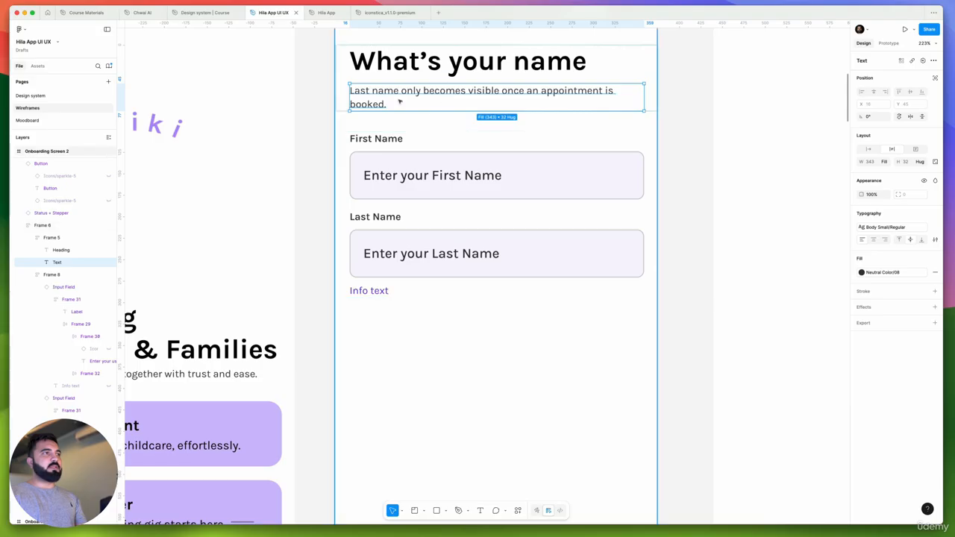
{"action": "left_click", "coordinate": [651, 169]}
{"action": "left_click", "coordinate": [411, 99], "text": "super"}
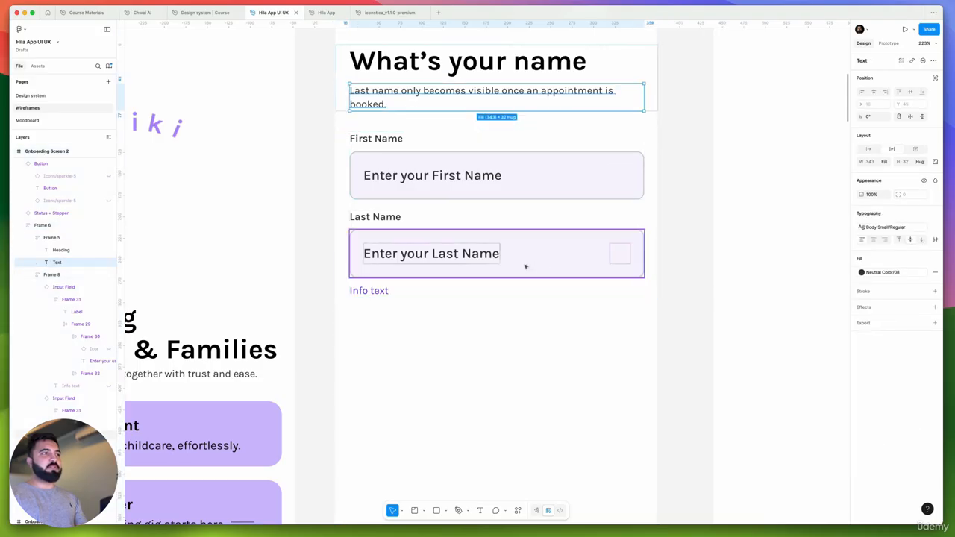
{"action": "left_click", "coordinate": [500, 266]}
{"action": "key", "text": "super+z"}
{"action": "key", "text": "super+z"}
{"action": "key", "text": "super+z"}
{"action": "key", "text": "super+z"}
{"action": "key", "text": "super+z"}
{"action": "key", "text": "super+z"}
{"action": "key", "text": "super+z"}
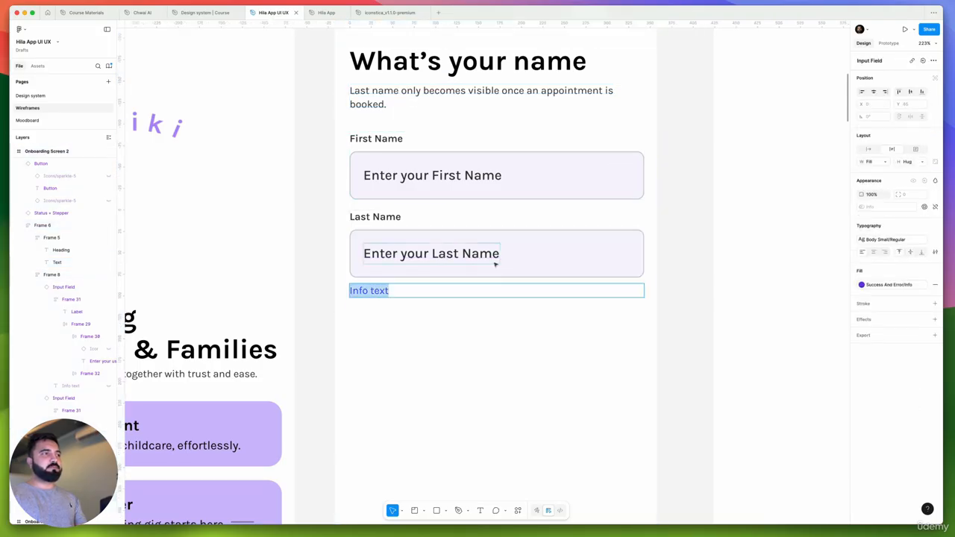
{"action": "key", "text": "super+z"}
{"action": "key", "text": "super+z"}
{"action": "key", "text": "super+z"}
{"action": "key", "text": "super+z"}
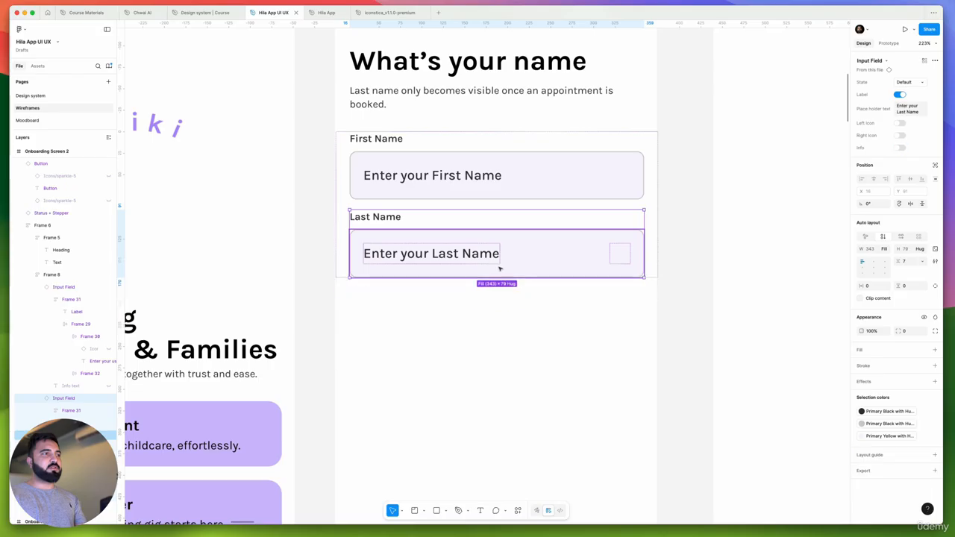
Apply the Body Medium Regular 14/20 text style to the description under the "What's your name" heading
{"action": "left_click", "coordinate": [893, 228]}
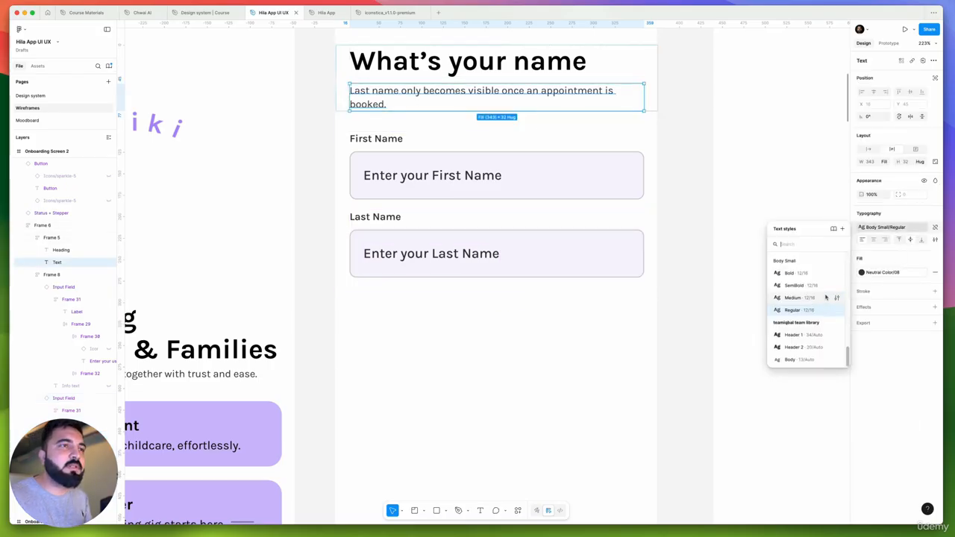
{"action": "scroll", "coordinate": [821, 299], "scroll_direction": "up", "scroll_amount": 3}
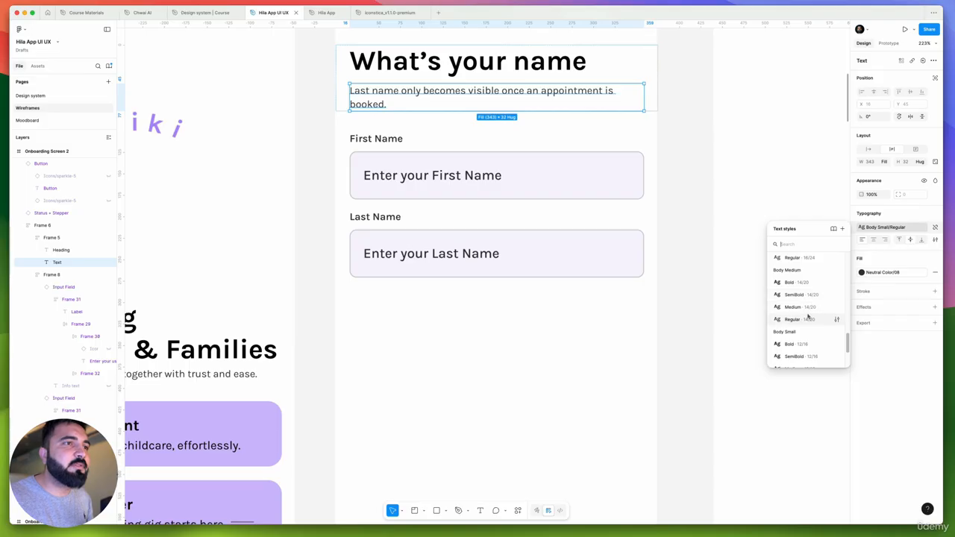
{"action": "left_click", "coordinate": [809, 319]}
{"action": "scroll", "coordinate": [542, 136], "scroll_direction": "down", "scroll_amount": 2}
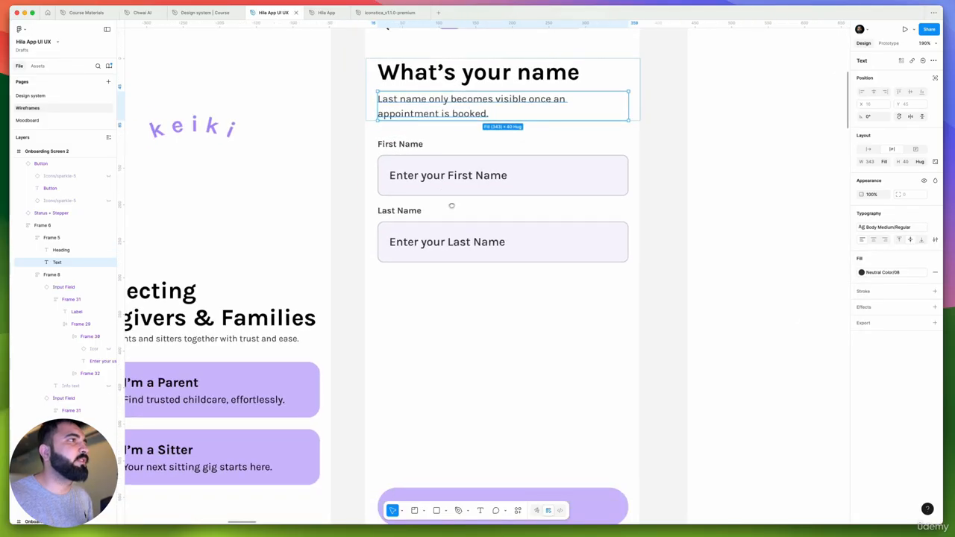
Give the description under "Connecting Caregivers & Families" on Onboarding Screen 1 the same Body Medium Regular text style
{"action": "scroll", "coordinate": [453, 204], "scroll_direction": "left", "scroll_amount": 5}
{"action": "left_click", "coordinate": [384, 367], "text": "super"}
{"action": "key", "text": "super+alt+v"}
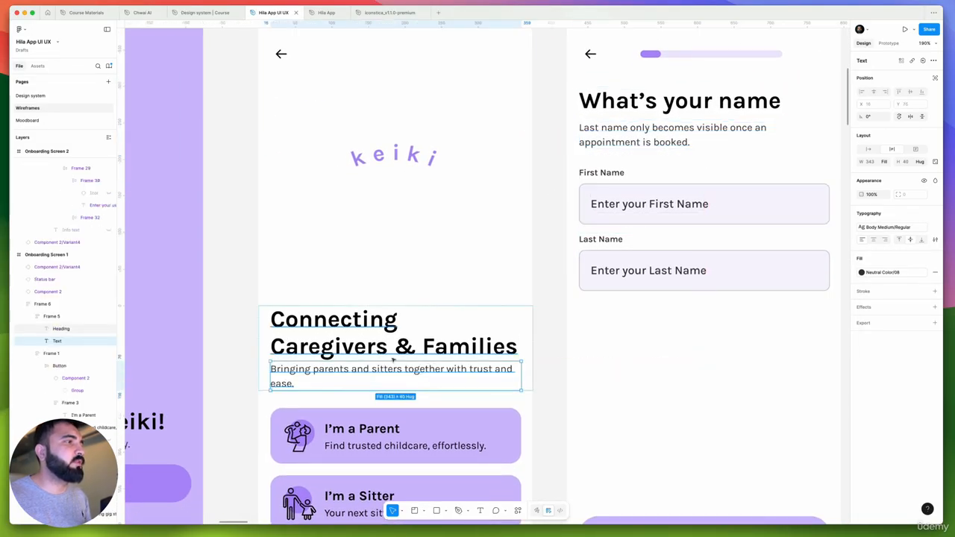
Set the vertical gap between the "Connecting Caregivers & Families" heading and its description to 8
{"action": "left_click", "coordinate": [396, 352]}
{"action": "left_click", "coordinate": [672, 127]}
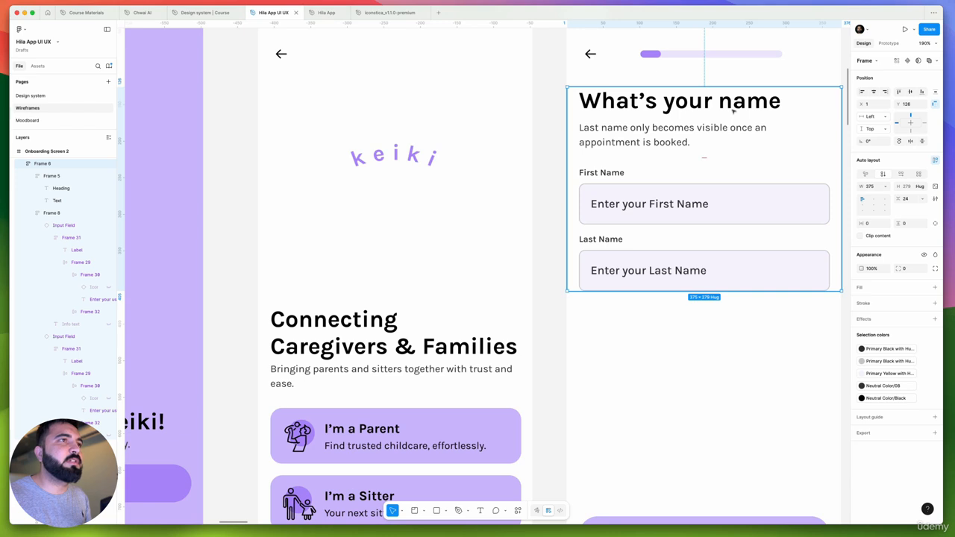
{"action": "left_click", "coordinate": [734, 110]}
{"action": "left_click", "coordinate": [418, 357]}
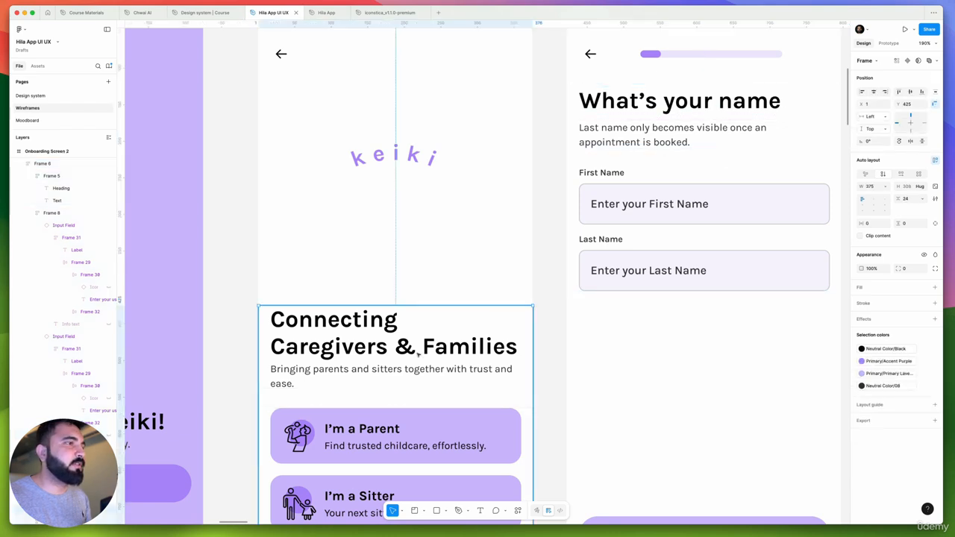
{"action": "left_click", "coordinate": [418, 357]}
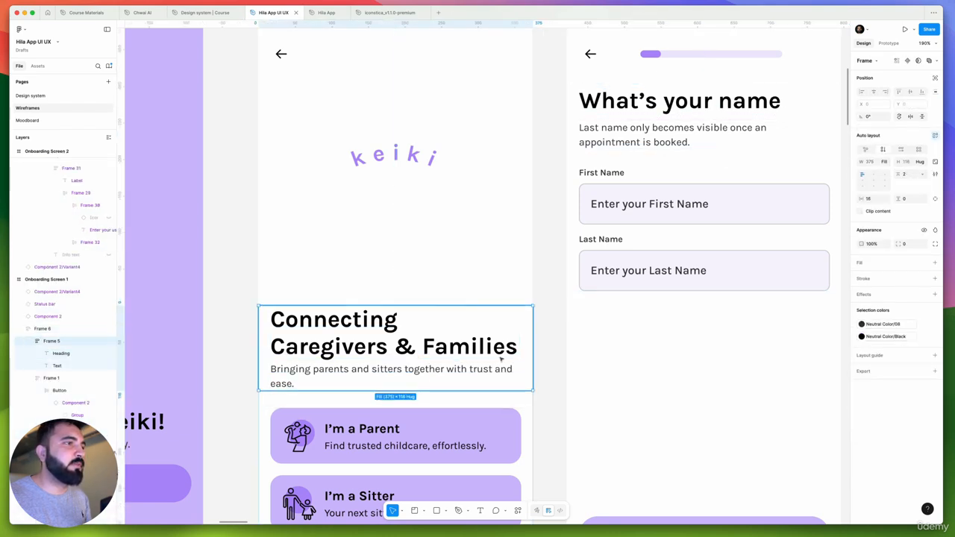
{"action": "left_click", "coordinate": [906, 198]}
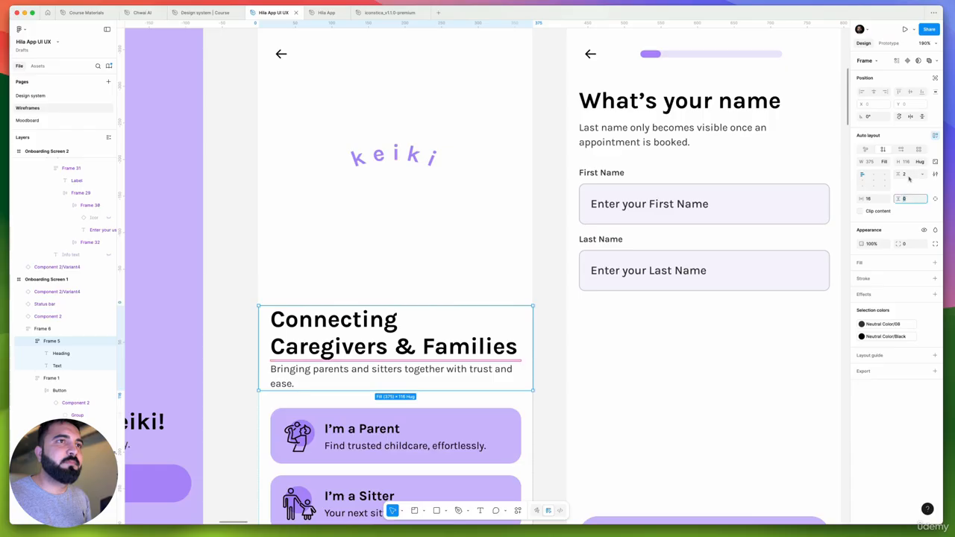
{"action": "key", "text": "Return"}
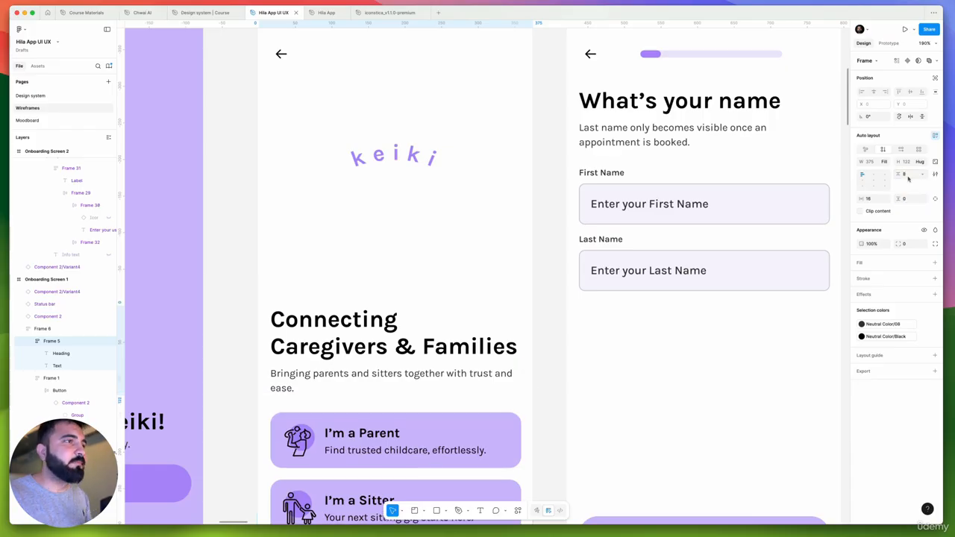
{"action": "scroll", "coordinate": [410, 249], "scroll_direction": "down", "scroll_amount": 5}
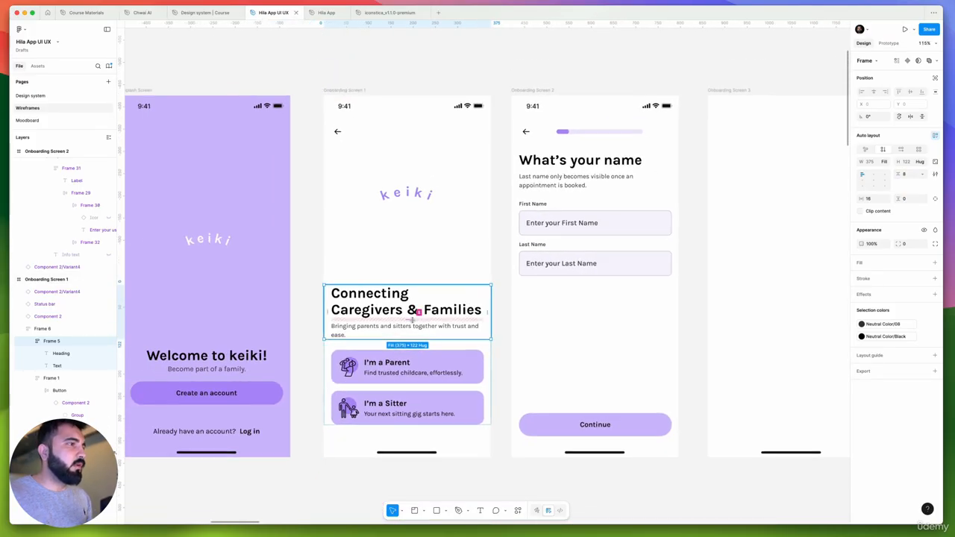
Examine the layout of Onboarding Screens 1 and 2 and compare them with the original name and email wireframes
{"action": "left_click", "coordinate": [559, 328]}
{"action": "left_click_drag", "start_coordinate": [586, 331], "coordinate": [480, 317]}
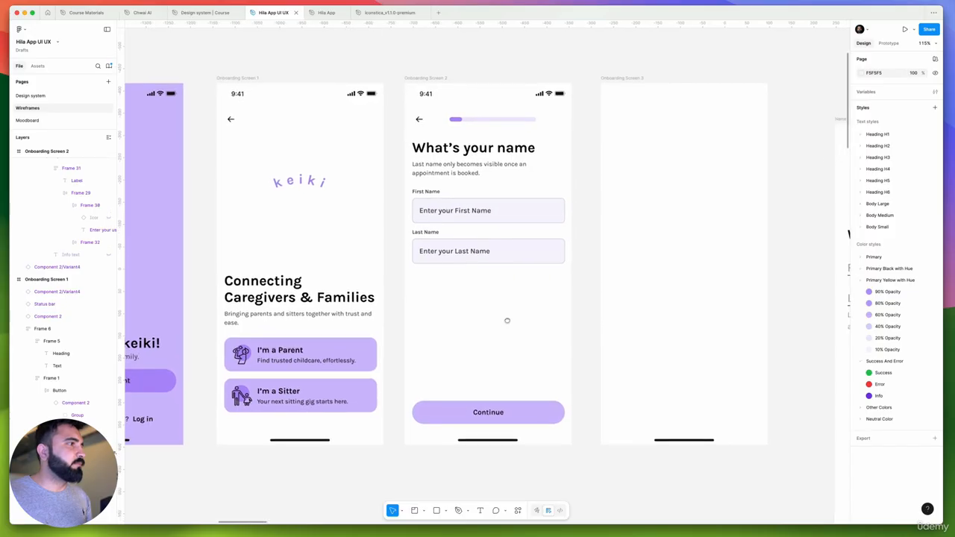
{"action": "left_click", "coordinate": [296, 329]}
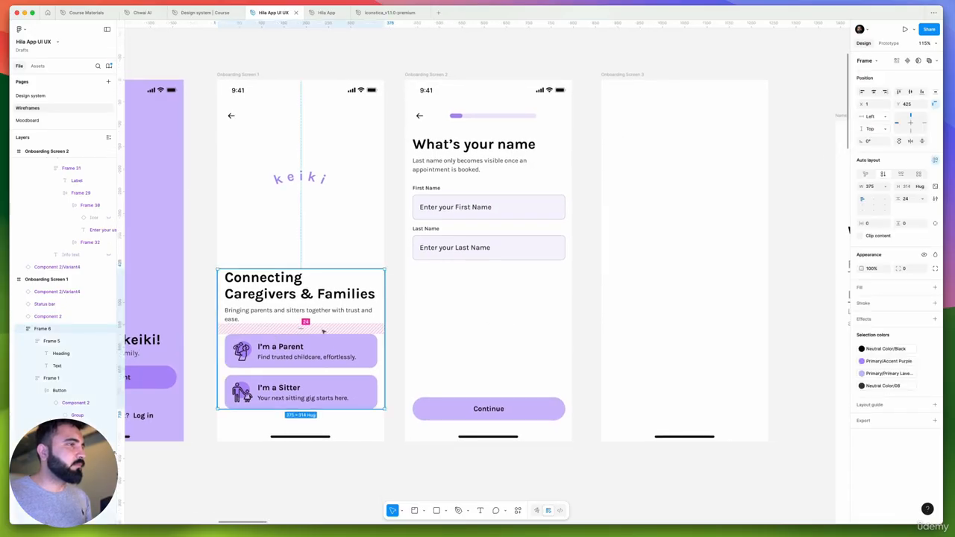
{"action": "left_click", "coordinate": [396, 287]}
{"action": "left_click_drag", "start_coordinate": [446, 197], "coordinate": [373, 206]}
{"action": "scroll", "coordinate": [373, 206], "scroll_direction": "up", "scroll_amount": 5}
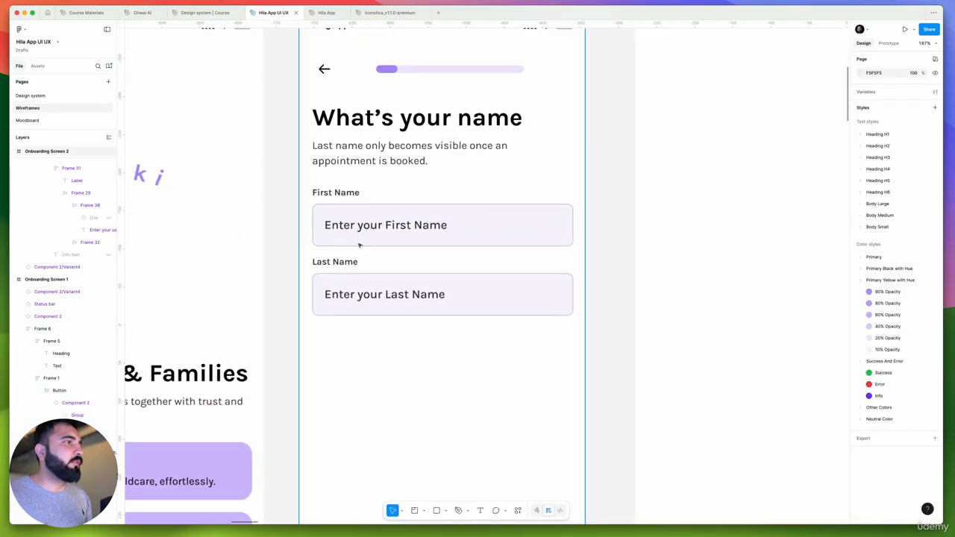
{"action": "scroll", "coordinate": [501, 320], "scroll_direction": "down", "scroll_amount": 5}
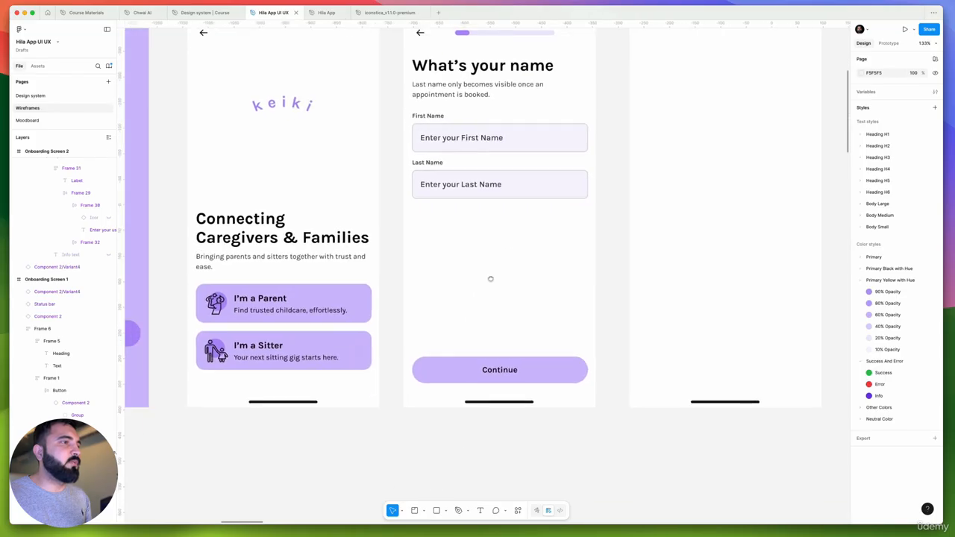
{"action": "scroll", "coordinate": [523, 276], "scroll_direction": "right", "scroll_amount": 5}
{"action": "scroll", "coordinate": [300, 234], "scroll_direction": "down", "scroll_amount": 2}
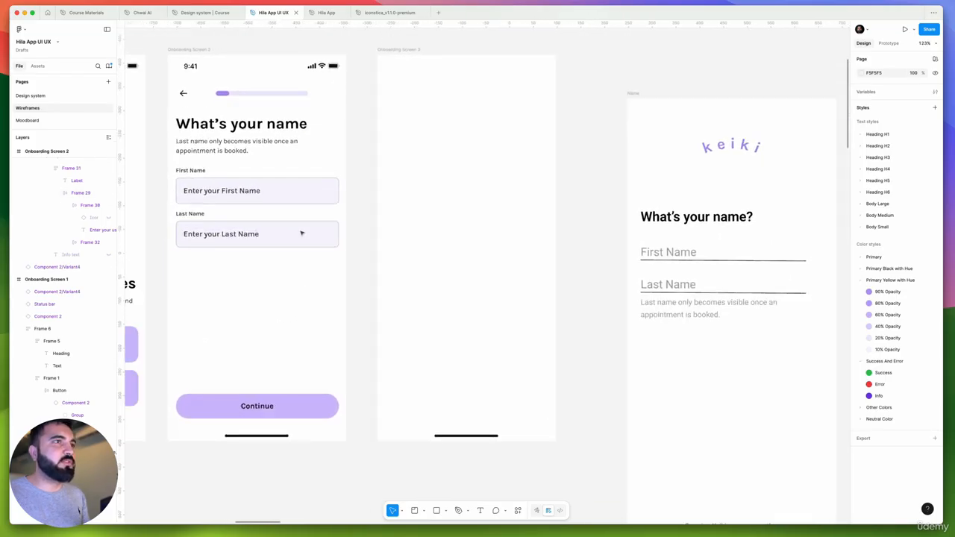
{"action": "scroll", "coordinate": [416, 176], "scroll_direction": "down", "scroll_amount": 10}
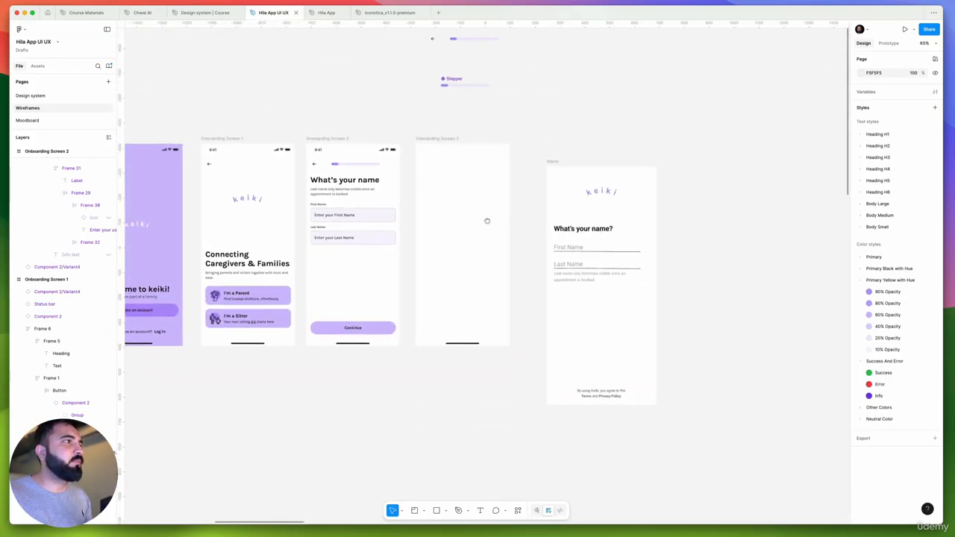
{"action": "scroll", "coordinate": [590, 267], "scroll_direction": "up", "scroll_amount": 5}
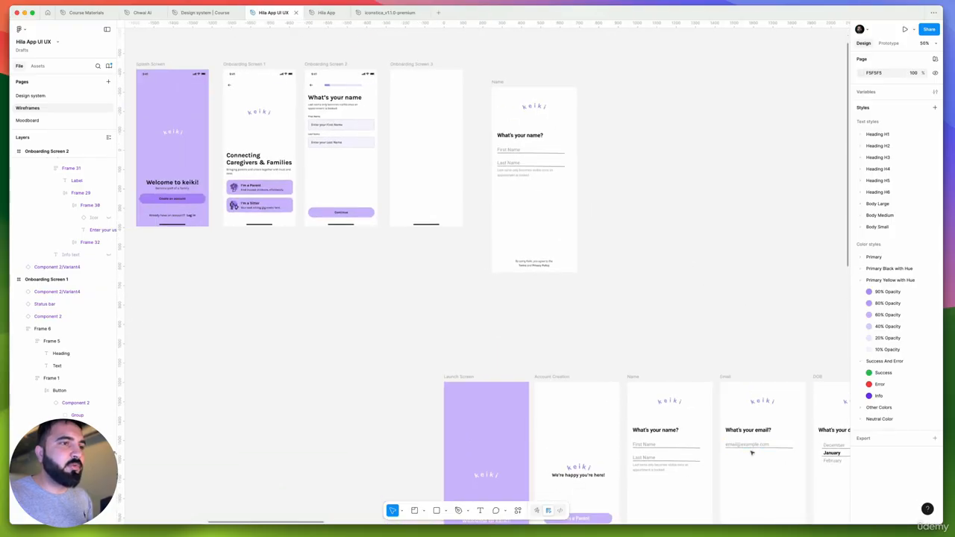
{"action": "left_click_drag", "start_coordinate": [739, 458], "coordinate": [746, 479]}
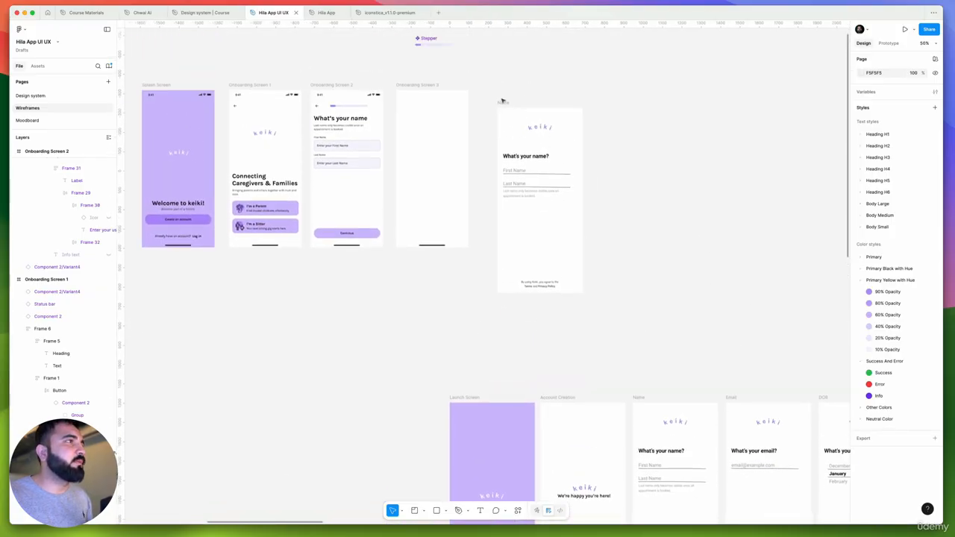
{"action": "left_click", "coordinate": [356, 102]}
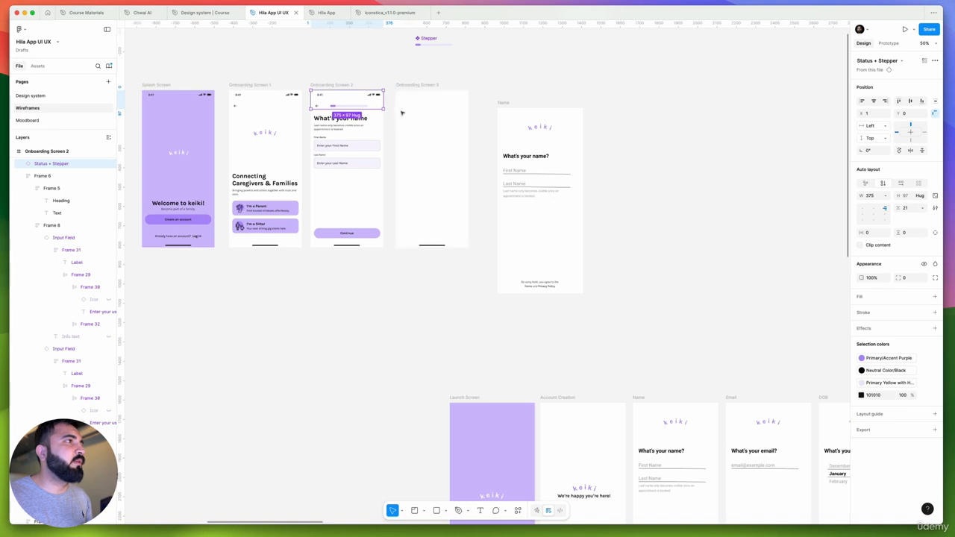
{"action": "scroll", "coordinate": [401, 113], "scroll_direction": "up", "scroll_amount": 2}
{"action": "left_click", "coordinate": [364, 228]}
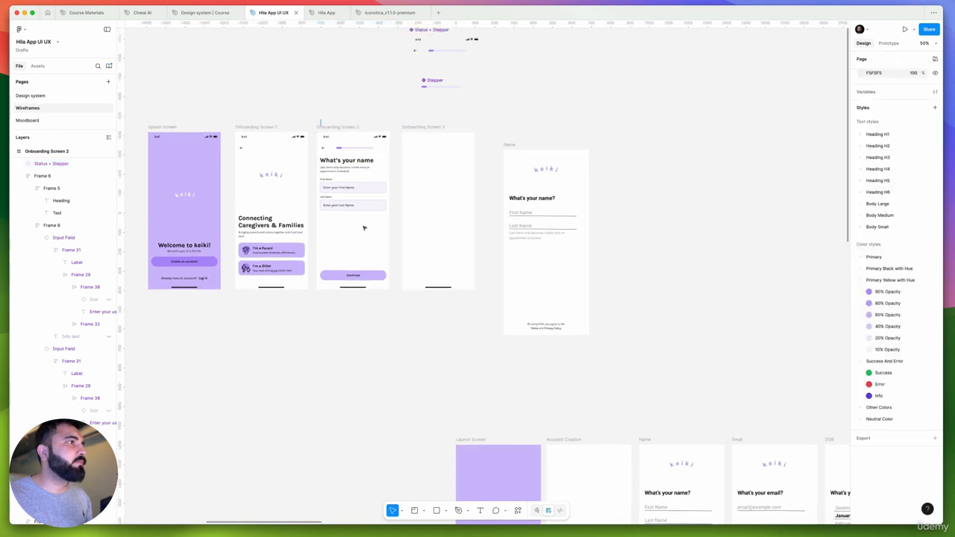
Delete the empty Onboarding Screen 3 frame
{"action": "left_click", "coordinate": [429, 127]}
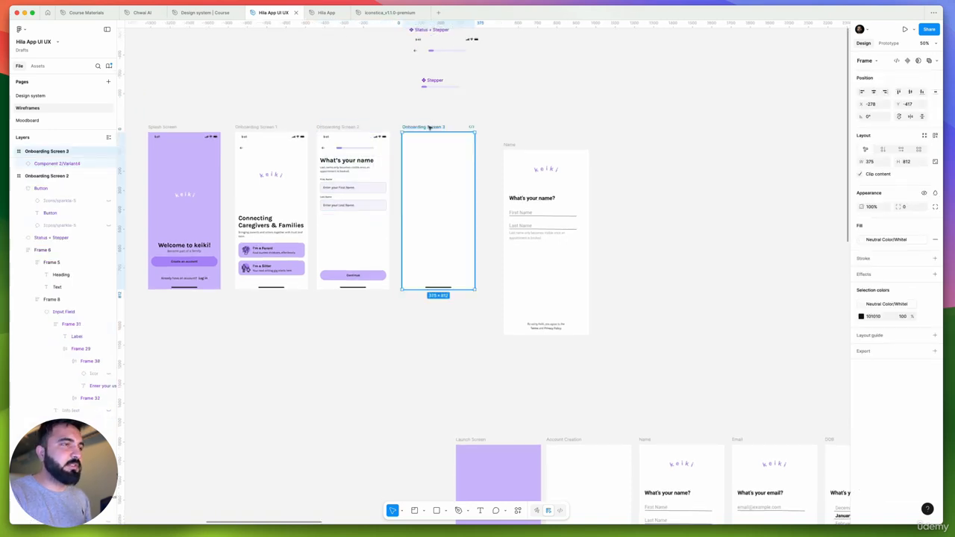
{"action": "key", "text": "Delete"}
{"action": "left_click", "coordinate": [512, 146]}
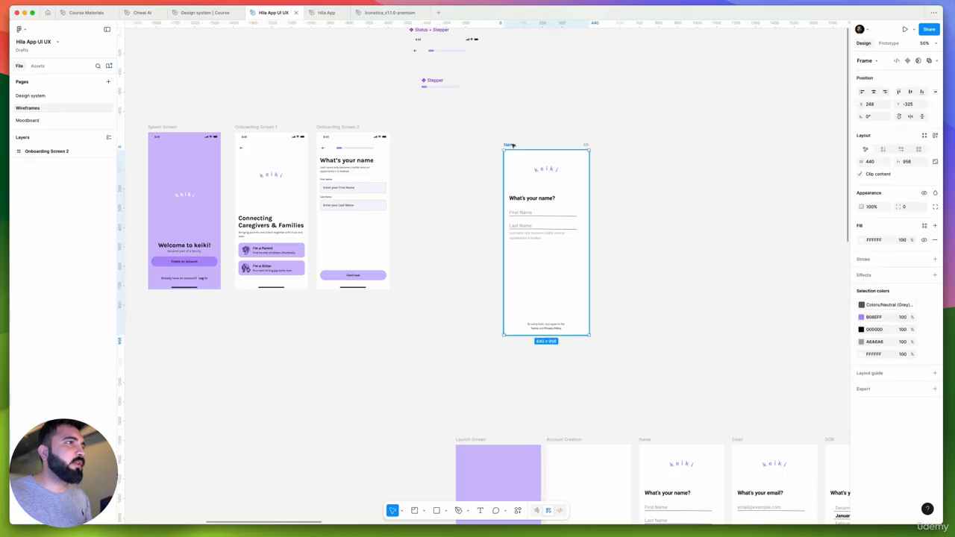
{"action": "left_click", "coordinate": [463, 137]}
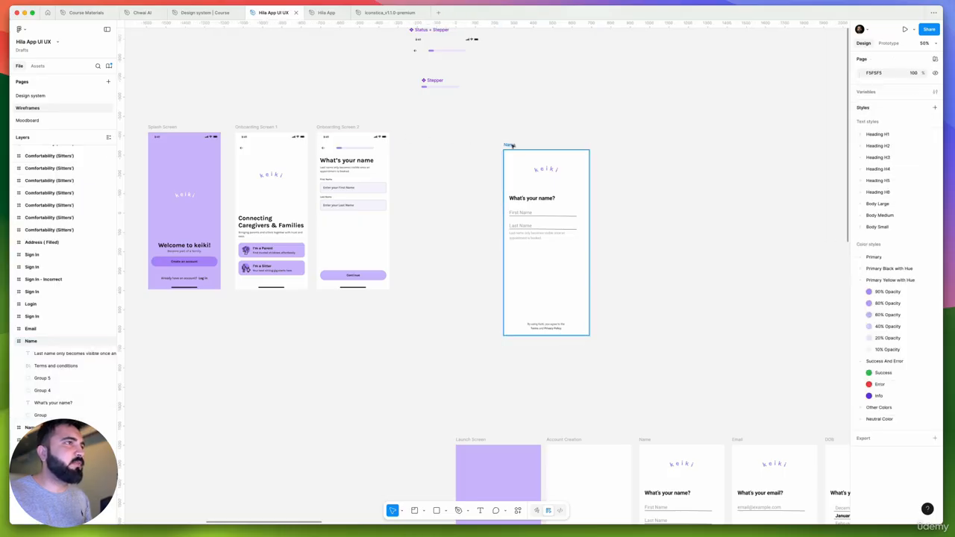
Copy the "By using Keiki, you agree to the Terms and Privacy Policy." text from the Name wireframe to just below Onboarding Screen 1
{"action": "left_click", "coordinate": [511, 146]}
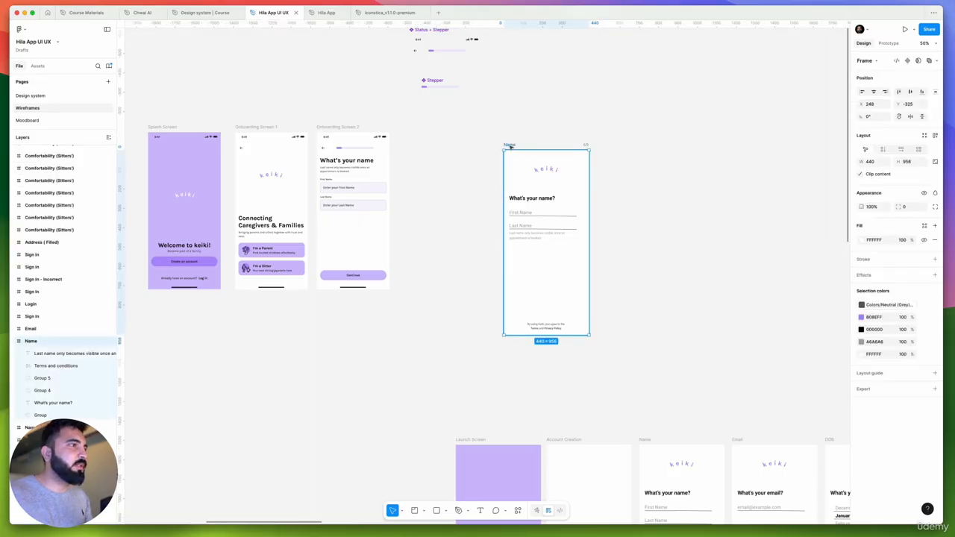
{"action": "scroll", "coordinate": [547, 330], "scroll_direction": "up", "scroll_amount": 8}
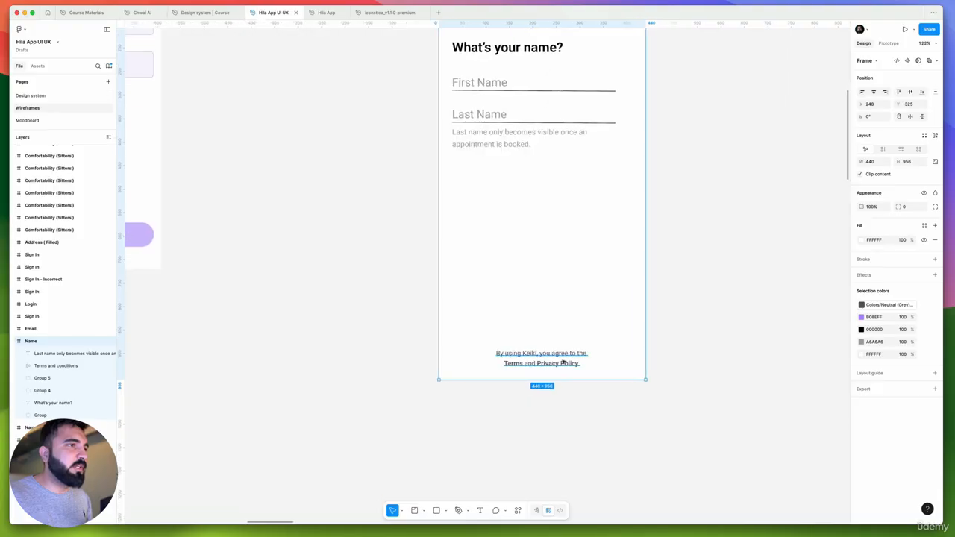
{"action": "scroll", "coordinate": [551, 366], "scroll_direction": "up", "scroll_amount": 5}
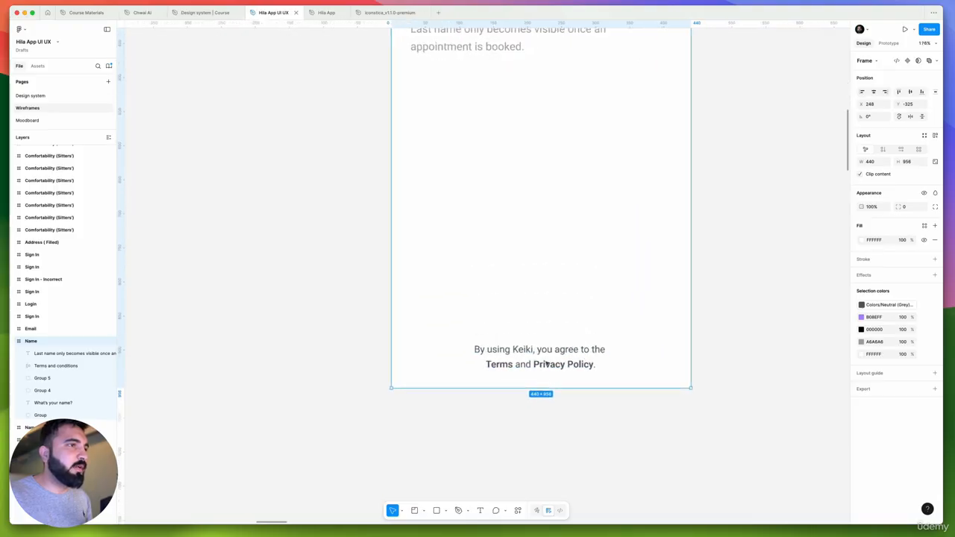
{"action": "scroll", "coordinate": [579, 361], "scroll_direction": "down", "scroll_amount": 15}
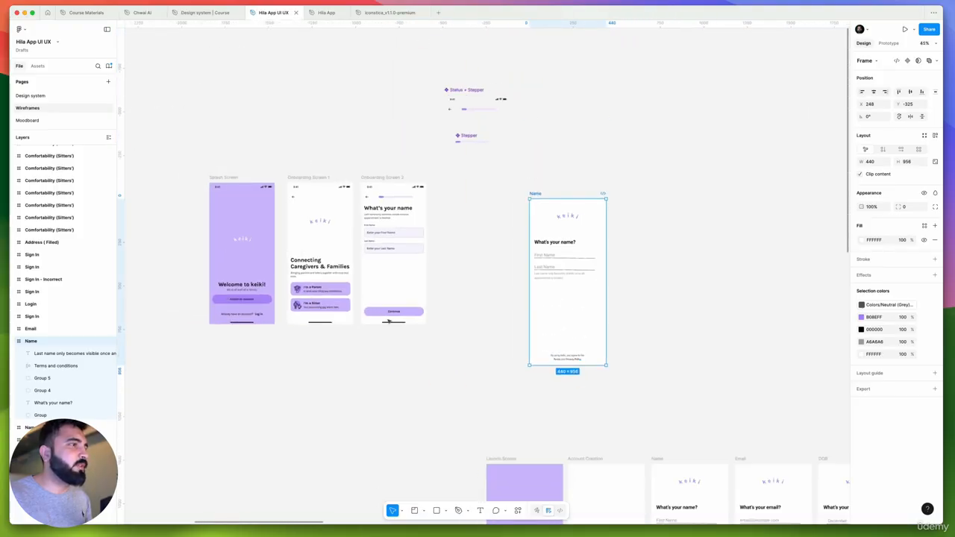
{"action": "scroll", "coordinate": [389, 321], "scroll_direction": "up", "scroll_amount": 8}
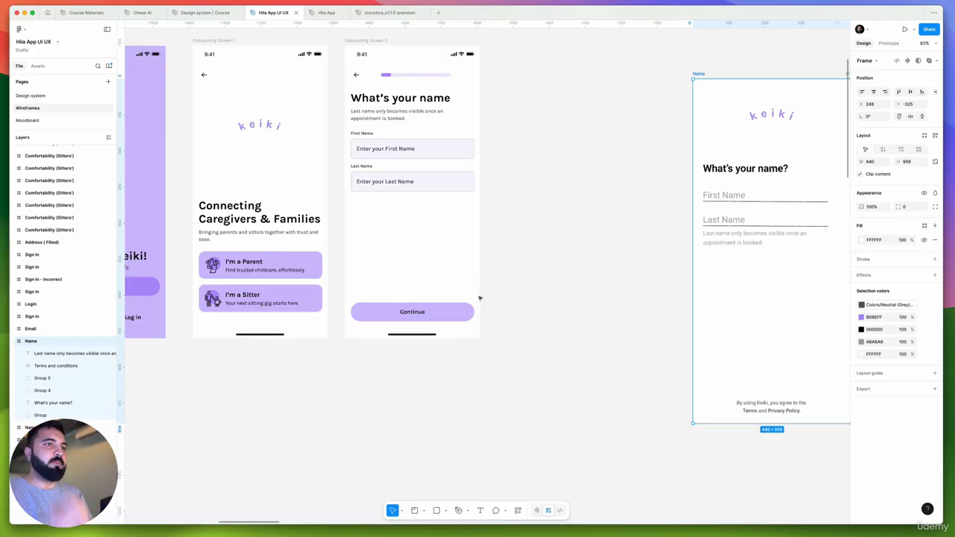
{"action": "left_click_drag", "start_coordinate": [767, 411], "coordinate": [300, 376]}
{"action": "scroll", "coordinate": [326, 379], "scroll_direction": "left", "scroll_amount": 5}
{"action": "scroll", "coordinate": [326, 379], "scroll_direction": "up", "scroll_amount": 1}
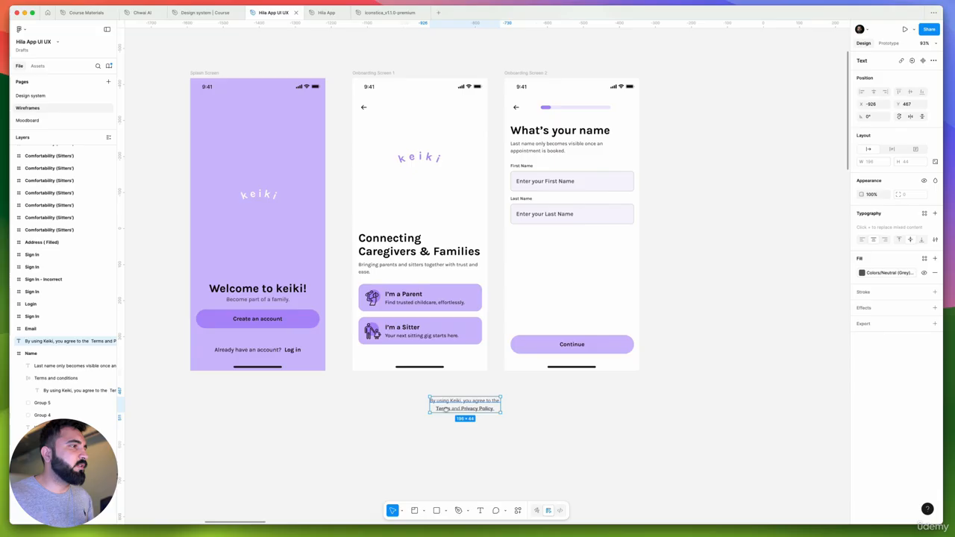
Move Onboarding Screen 1's heading and option cards up slightly, and centre the terms text beneath them, above the home indicator
{"action": "left_click", "coordinate": [413, 284]}
{"action": "left_click_drag", "start_coordinate": [413, 284], "coordinate": [412, 272]}
{"action": "left_click_drag", "start_coordinate": [461, 402], "coordinate": [419, 351]}
Replace the terms text's fill with the Primary Black with Hue 60% Opacity colour style
{"action": "scroll", "coordinate": [422, 357], "scroll_direction": "up", "scroll_amount": 5}
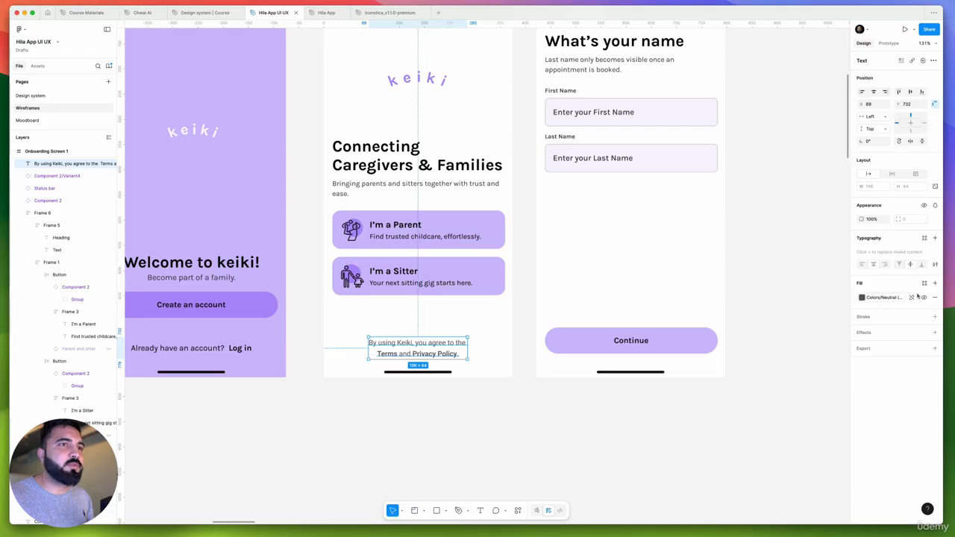
{"action": "left_click", "coordinate": [912, 298]}
{"action": "left_click", "coordinate": [926, 283]}
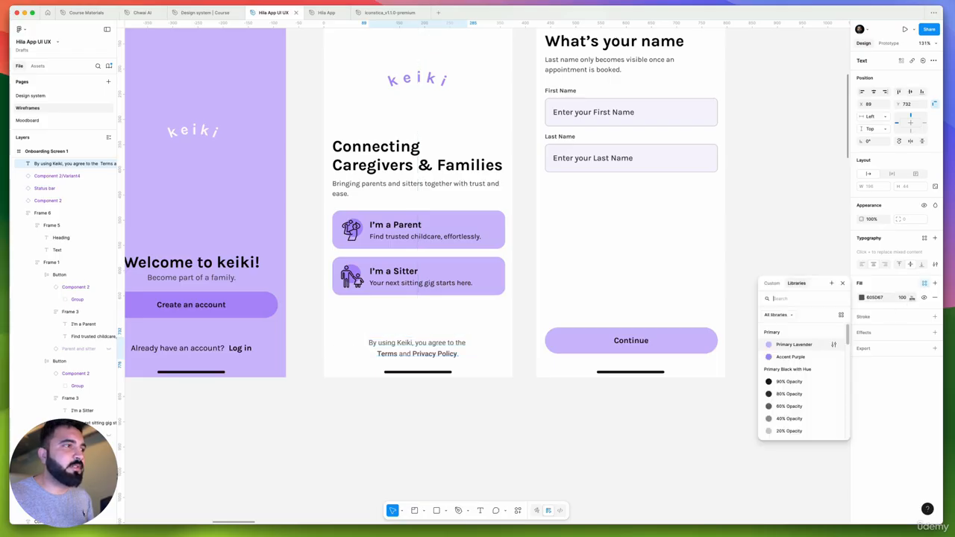
{"action": "left_click", "coordinate": [797, 406]}
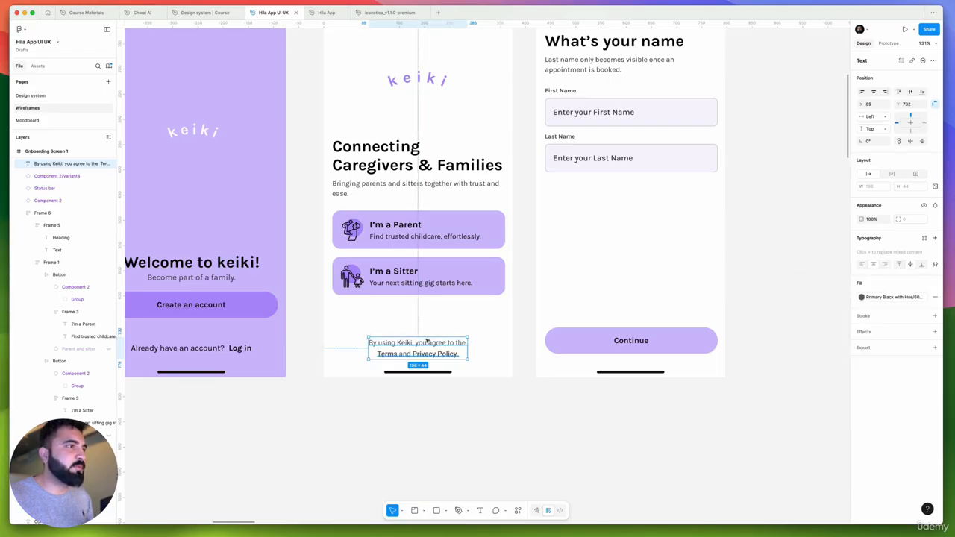
Apply the Body Medium Regular text style to the line "By using Keiki, you agree to the"
{"action": "scroll", "coordinate": [398, 341], "scroll_direction": "up", "scroll_amount": 5}
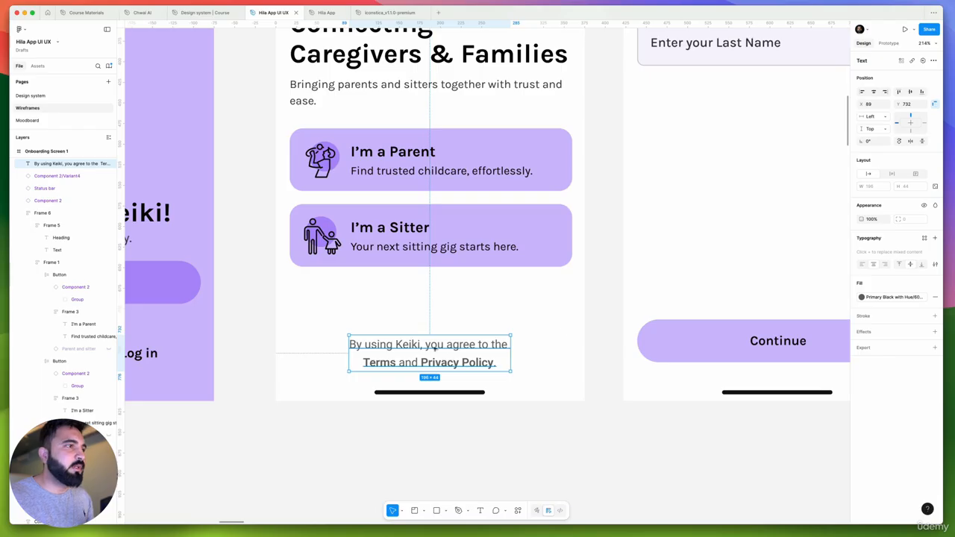
{"action": "double_click", "coordinate": [415, 356]}
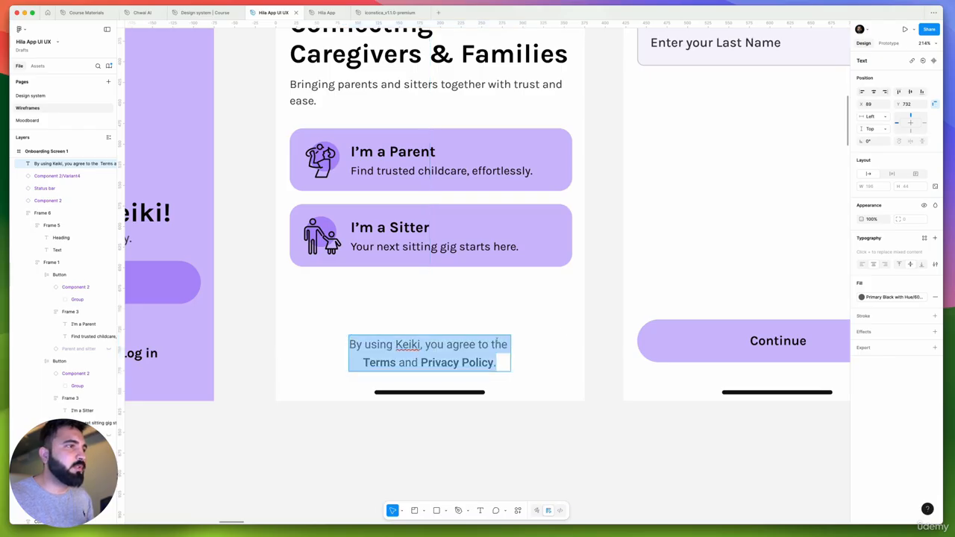
{"action": "left_click_drag", "start_coordinate": [511, 344], "coordinate": [327, 340]}
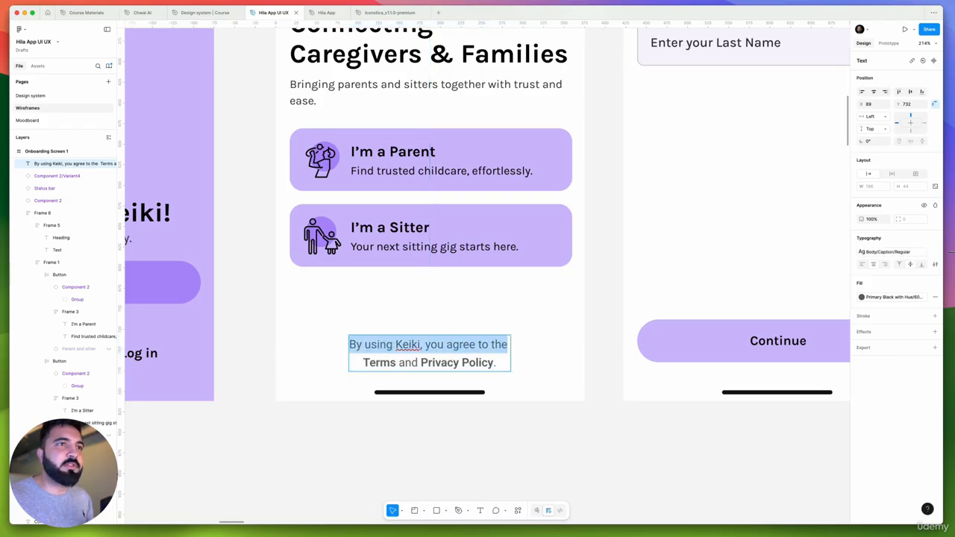
{"action": "left_click", "coordinate": [910, 253]}
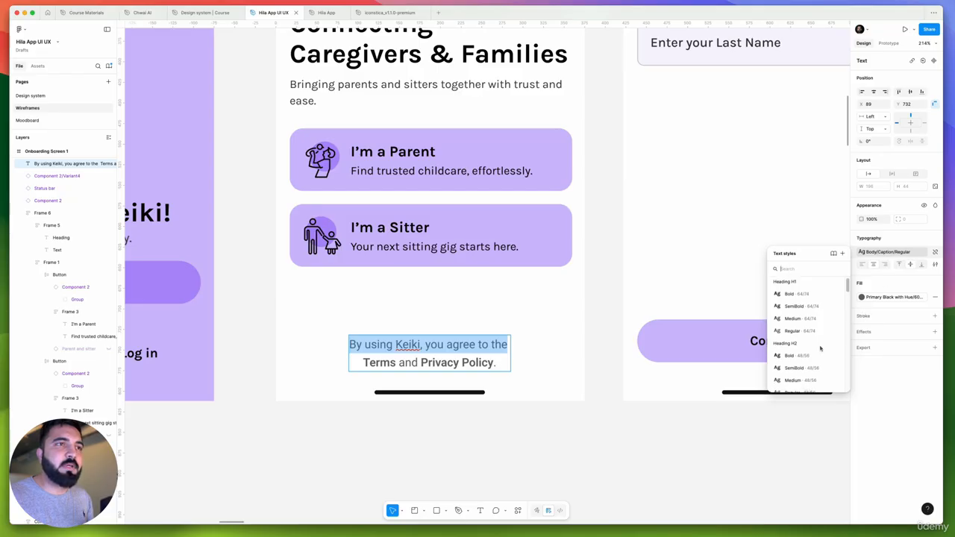
{"action": "scroll", "coordinate": [817, 335], "scroll_direction": "down", "scroll_amount": 3}
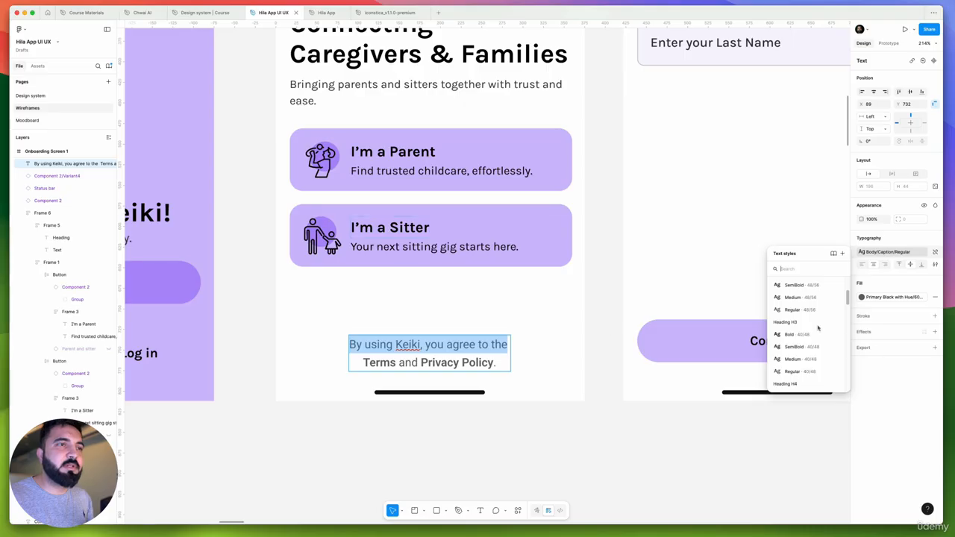
{"action": "scroll", "coordinate": [818, 328], "scroll_direction": "down", "scroll_amount": 6}
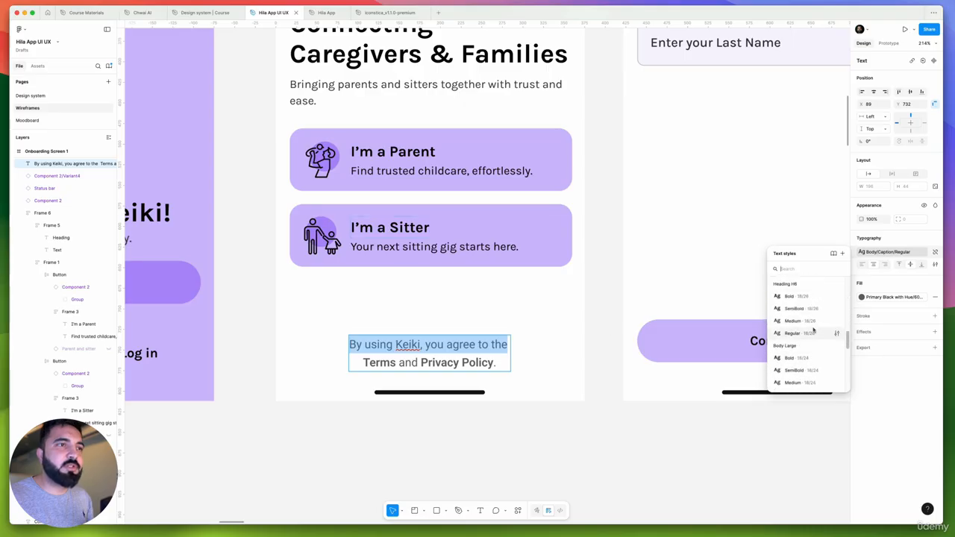
{"action": "scroll", "coordinate": [813, 331], "scroll_direction": "down", "scroll_amount": 3}
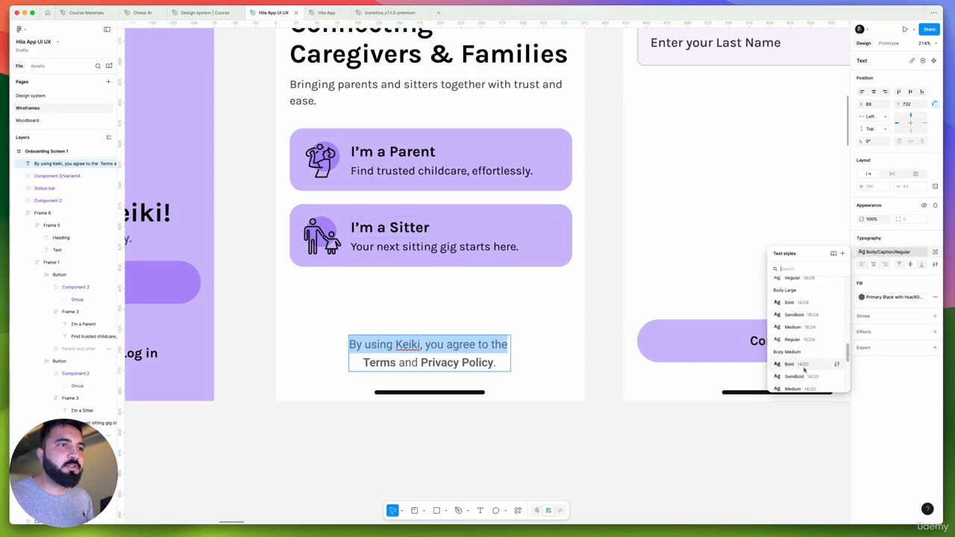
{"action": "scroll", "coordinate": [803, 373], "scroll_direction": "down", "scroll_amount": 2}
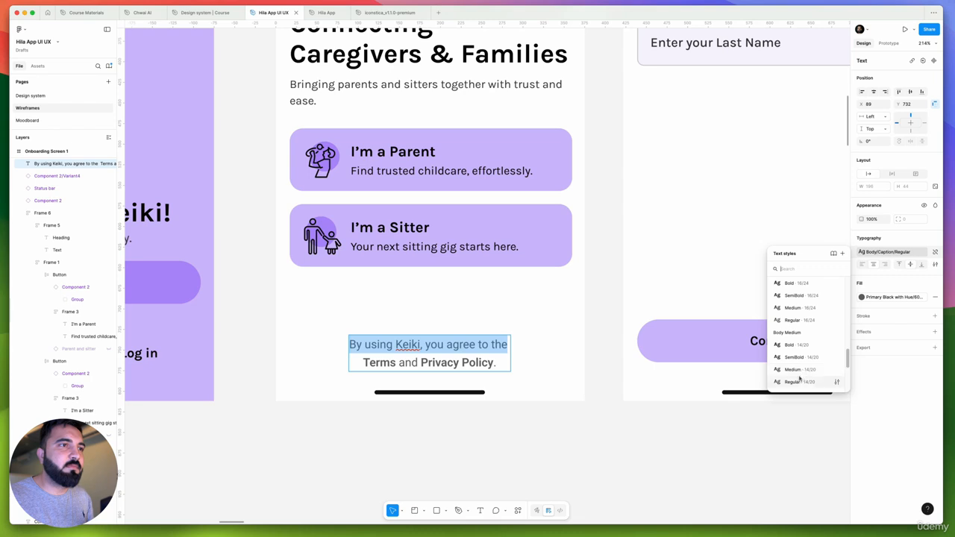
{"action": "left_click", "coordinate": [797, 382]}
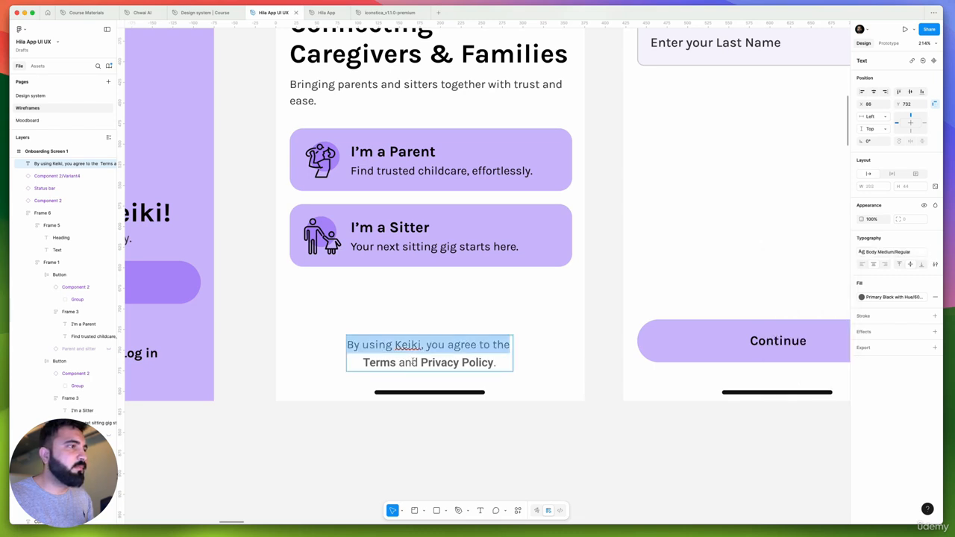
Reapply the Primary Black with Hue 60% Opacity fill to the word "and" and give it the Body Medium Regular text style
{"action": "left_click_drag", "start_coordinate": [415, 362], "coordinate": [405, 363]}
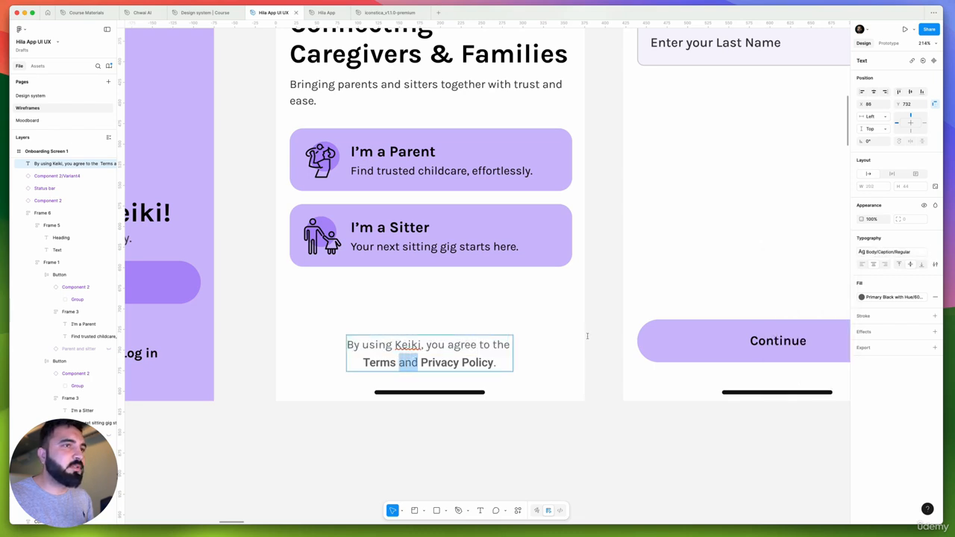
{"action": "left_click", "coordinate": [934, 298]}
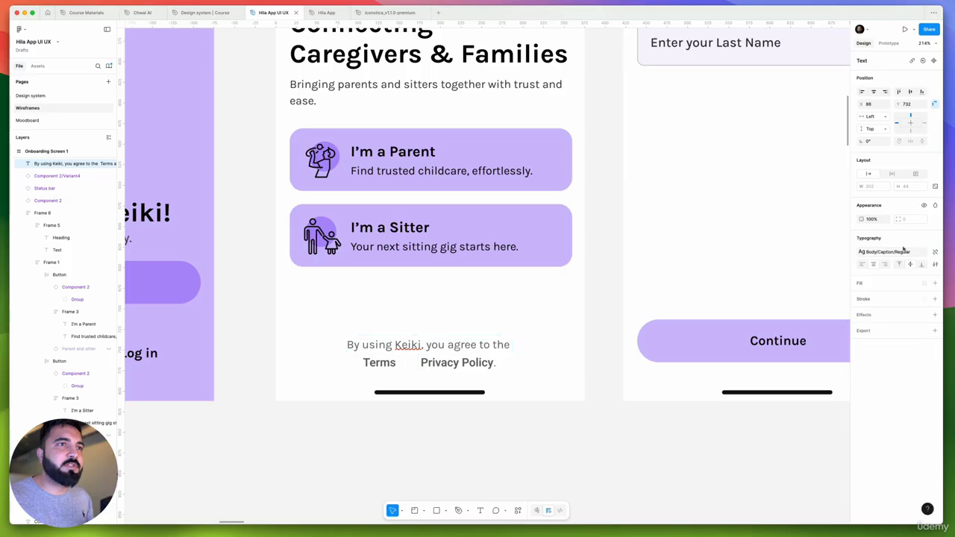
{"action": "key", "text": "super+z"}
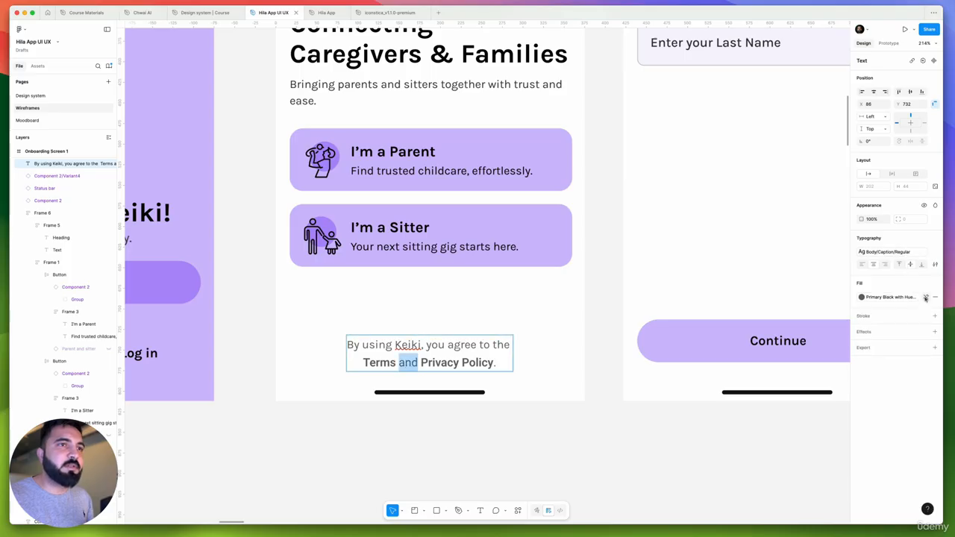
{"action": "left_click", "coordinate": [926, 298]}
{"action": "left_click", "coordinate": [924, 284]}
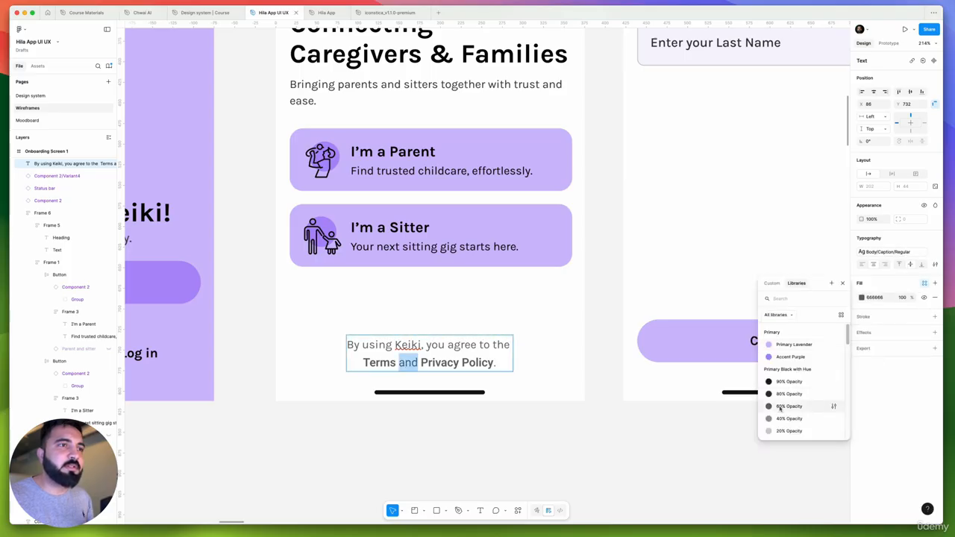
{"action": "left_click", "coordinate": [781, 408]}
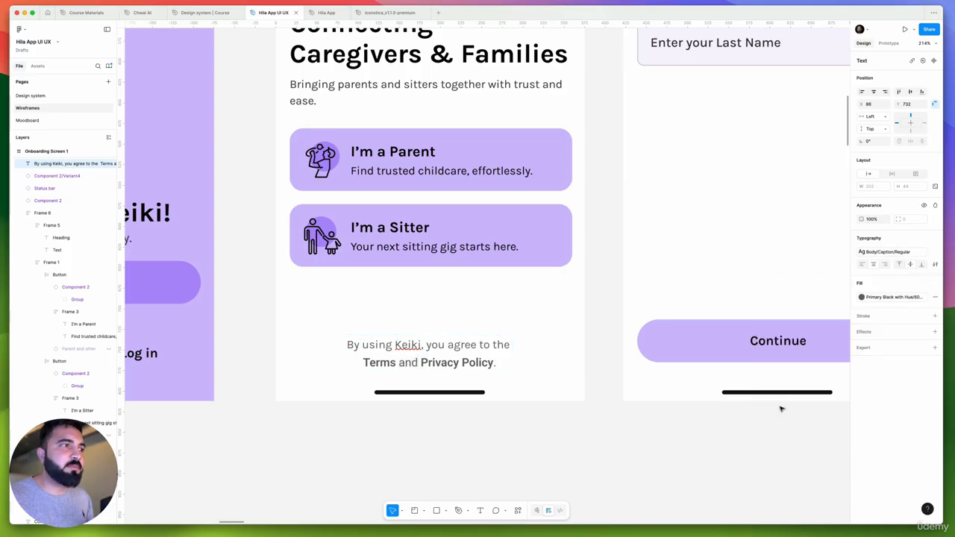
{"action": "left_click", "coordinate": [895, 252]}
{"action": "scroll", "coordinate": [828, 335], "scroll_direction": "down", "scroll_amount": 5}
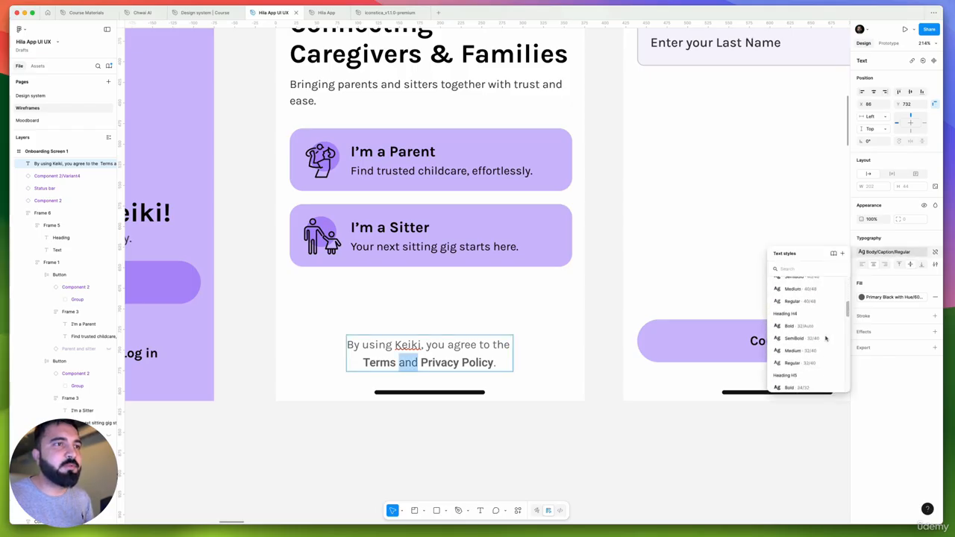
{"action": "scroll", "coordinate": [826, 339], "scroll_direction": "down", "scroll_amount": 6}
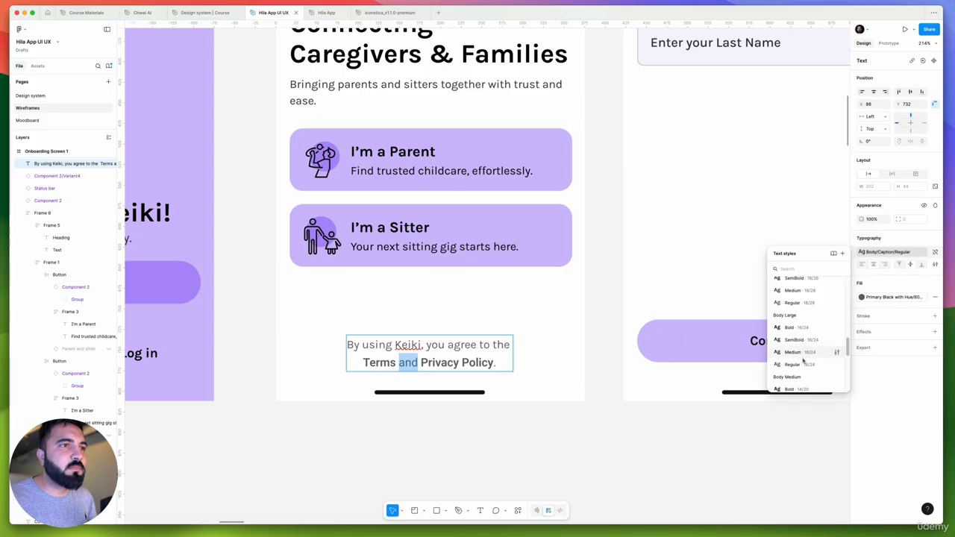
{"action": "scroll", "coordinate": [801, 360], "scroll_direction": "down", "scroll_amount": 2}
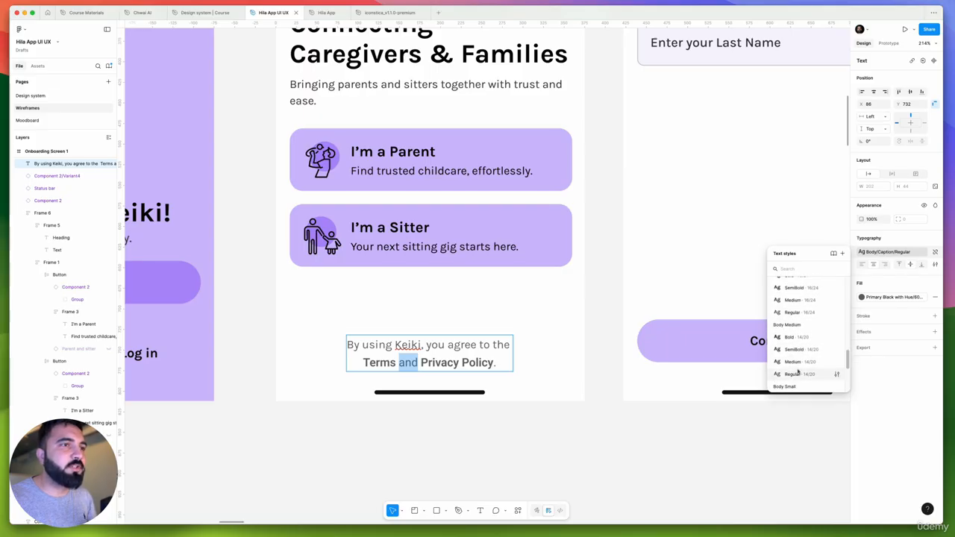
{"action": "left_click", "coordinate": [797, 381]}
Apply the Primary Black with Hue 60% Opacity fill to "Privacy Policy." in the terms text
{"action": "double_click", "coordinate": [427, 364]}
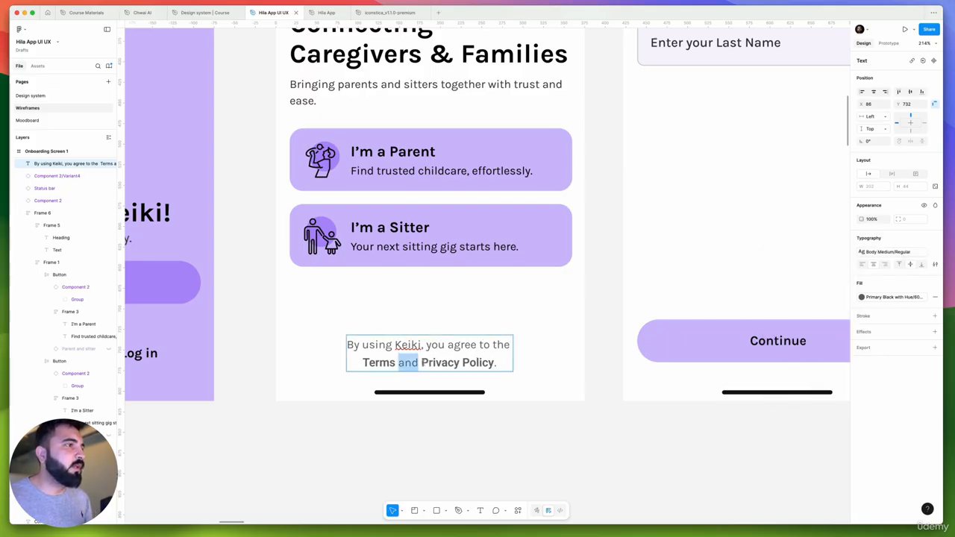
{"action": "left_click_drag", "start_coordinate": [422, 364], "coordinate": [511, 357]}
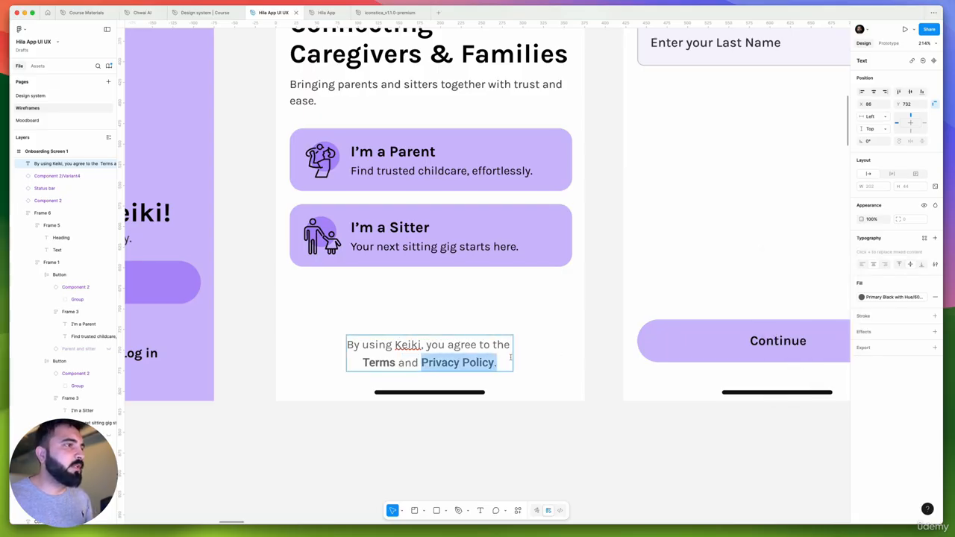
{"action": "left_click", "coordinate": [892, 297]}
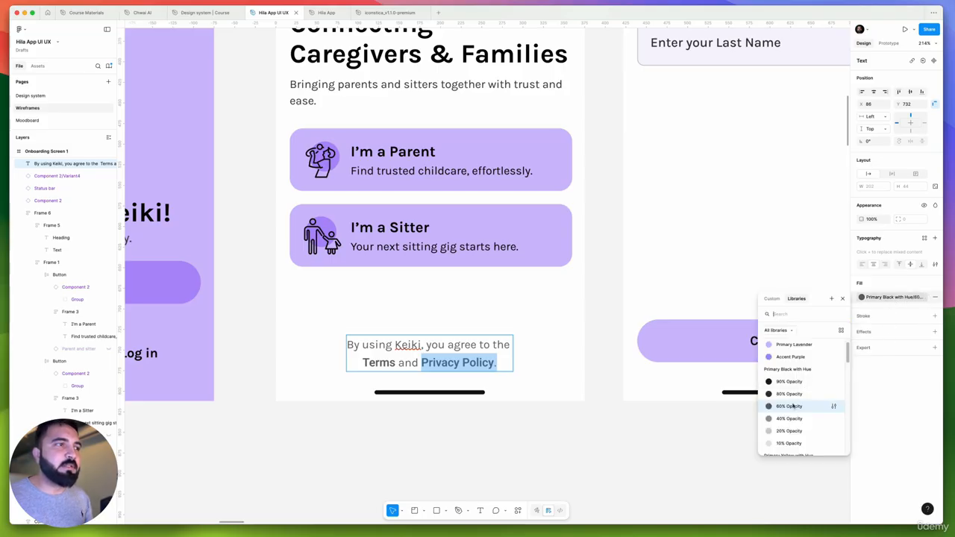
{"action": "left_click", "coordinate": [791, 405]}
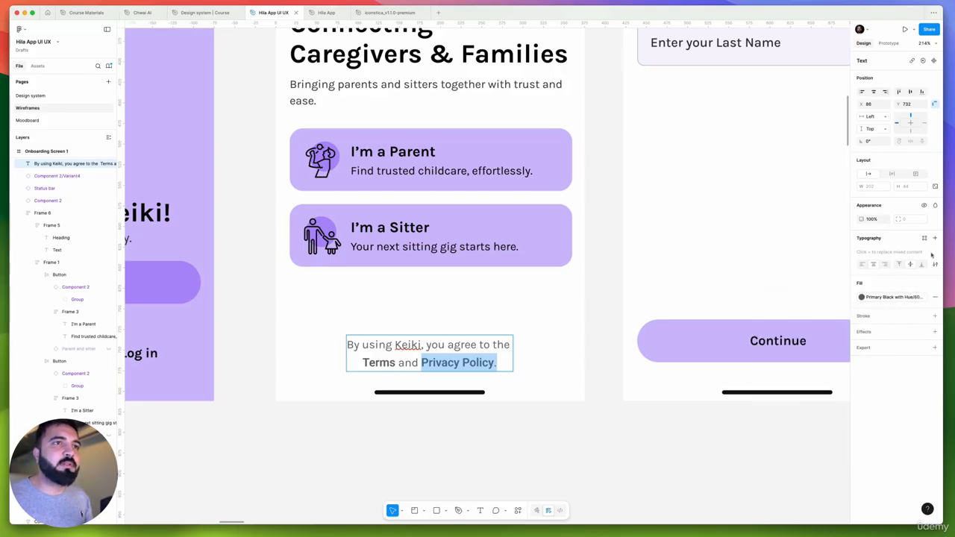
Apply the Heading H6 SemiBold text style to the words "Privacy Policy", excluding the full stop
{"action": "left_click_drag", "start_coordinate": [498, 362], "coordinate": [419, 363]}
{"action": "left_click", "coordinate": [489, 363]}
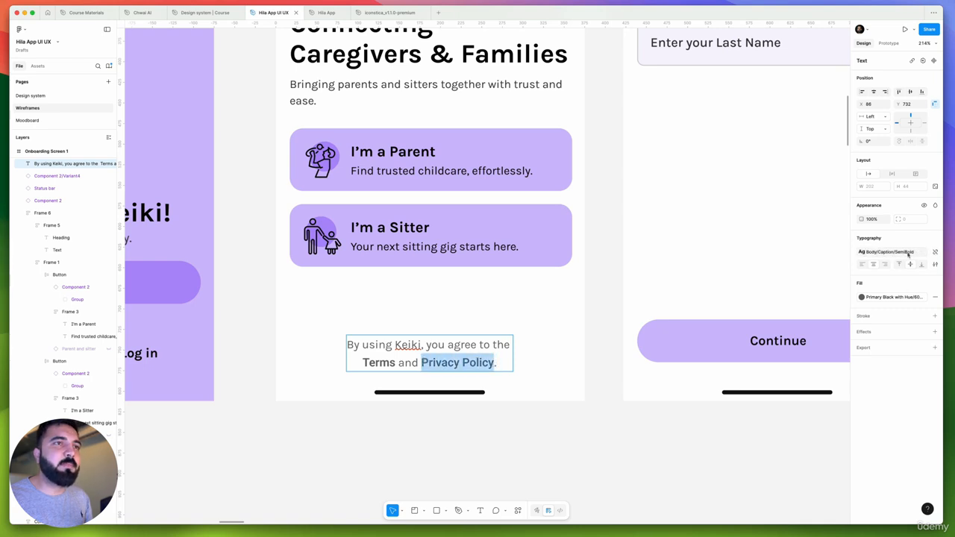
{"action": "left_click", "coordinate": [908, 255]}
{"action": "scroll", "coordinate": [802, 317], "scroll_direction": "up", "scroll_amount": 5}
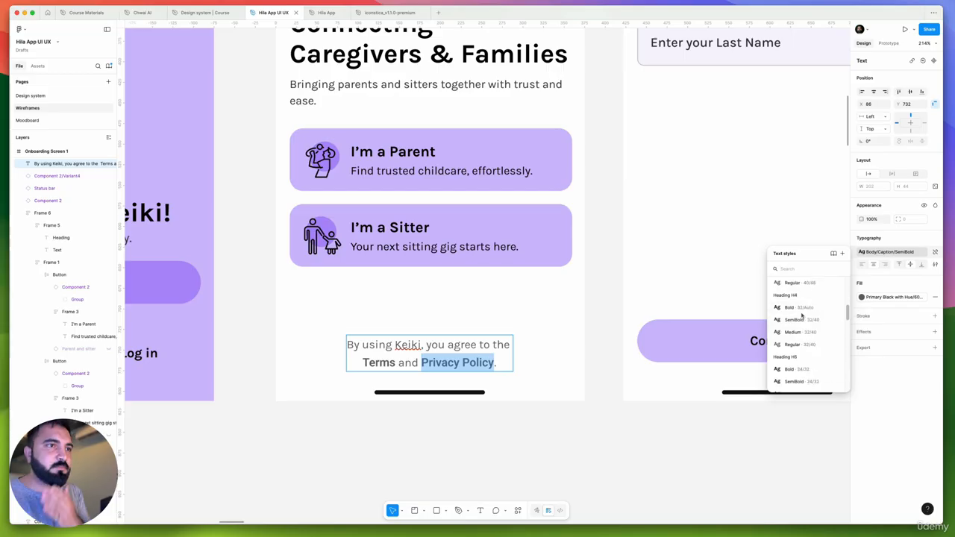
{"action": "scroll", "coordinate": [803, 317], "scroll_direction": "down", "scroll_amount": 5}
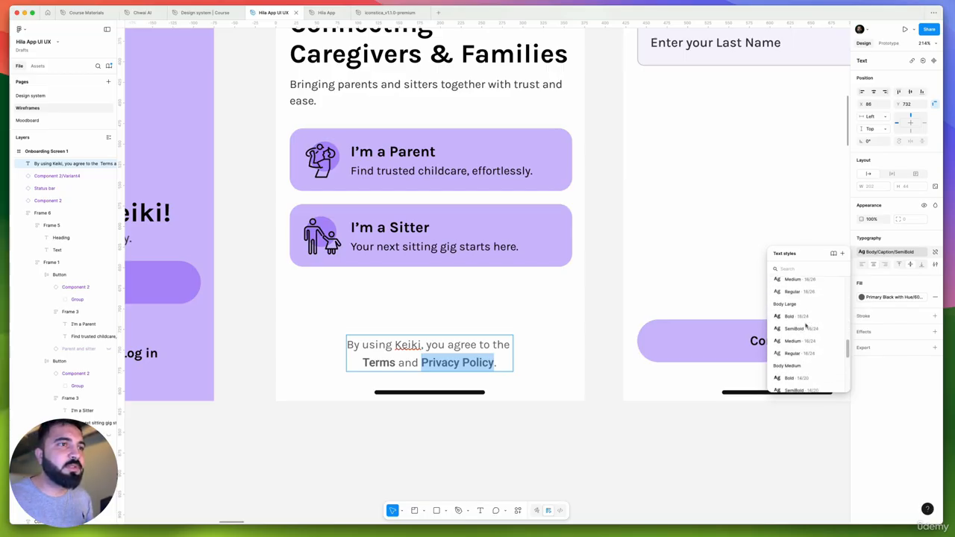
{"action": "scroll", "coordinate": [804, 321], "scroll_direction": "up", "scroll_amount": 2}
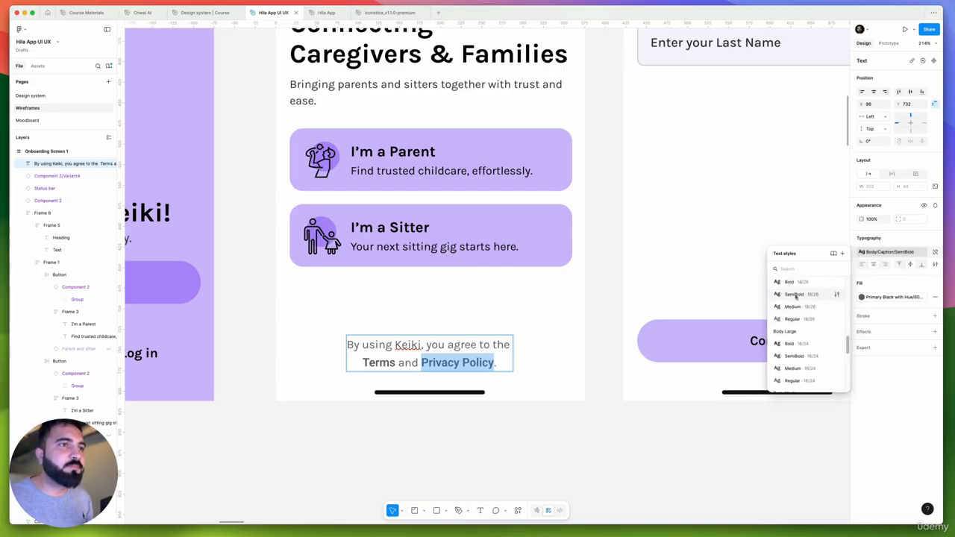
{"action": "left_click", "coordinate": [796, 296]}
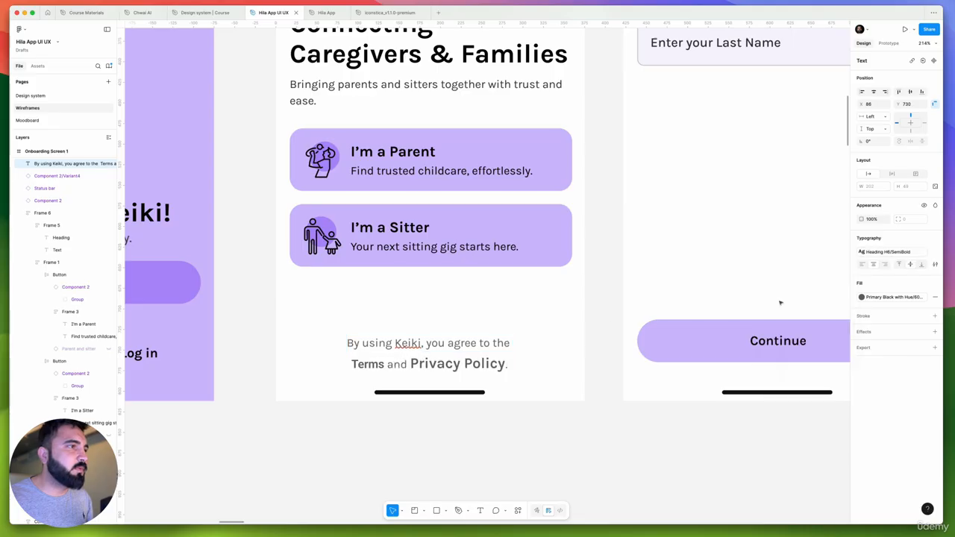
Apply the Body Medium Bold text style to the words "Privacy Policy" in the terms text on Onboarding Screen 1
{"action": "left_click", "coordinate": [879, 253]}
{"action": "scroll", "coordinate": [817, 337], "scroll_direction": "down", "scroll_amount": 5}
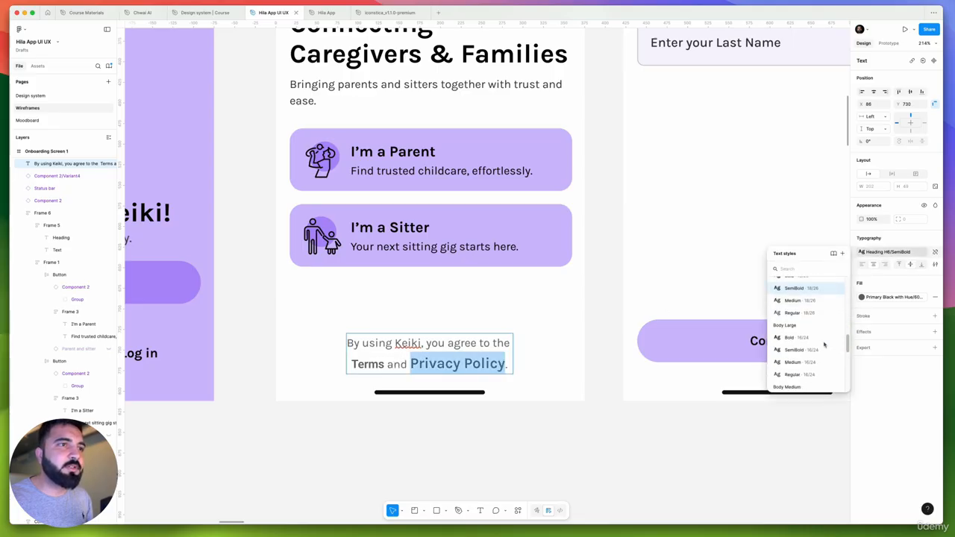
{"action": "left_click", "coordinate": [805, 350]}
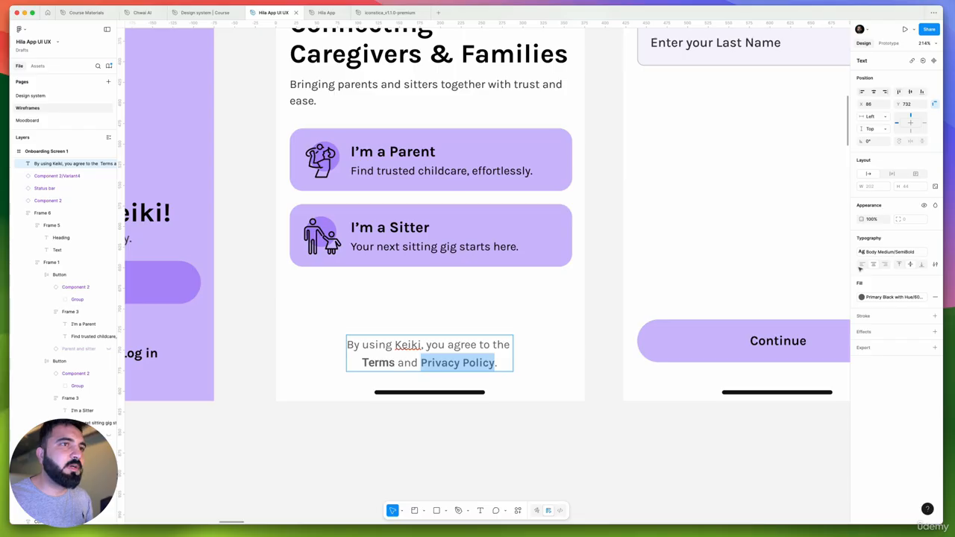
{"action": "left_click", "coordinate": [910, 254]}
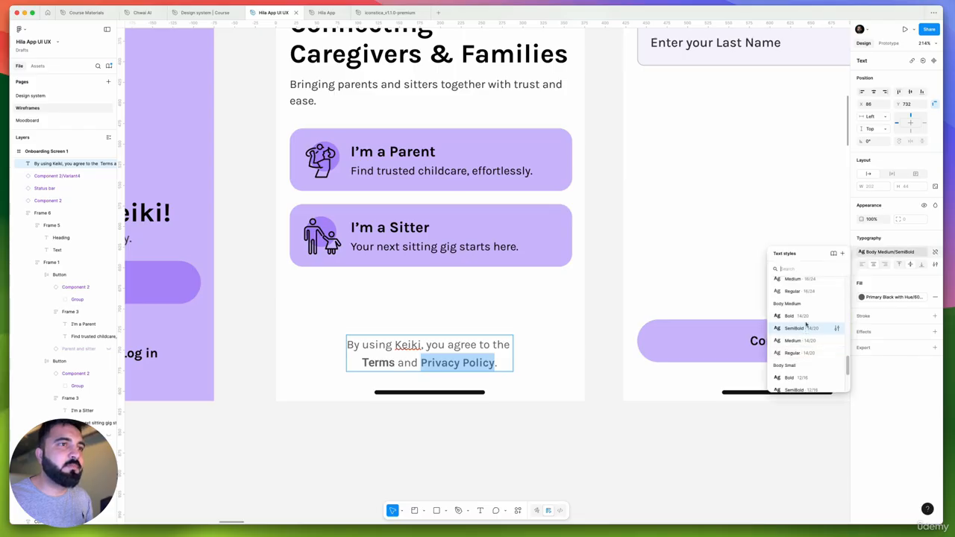
{"action": "left_click", "coordinate": [795, 316]}
Apply the Body Medium Bold text style to the word "Terms" and deselect the text
{"action": "left_click_drag", "start_coordinate": [392, 364], "coordinate": [346, 361]}
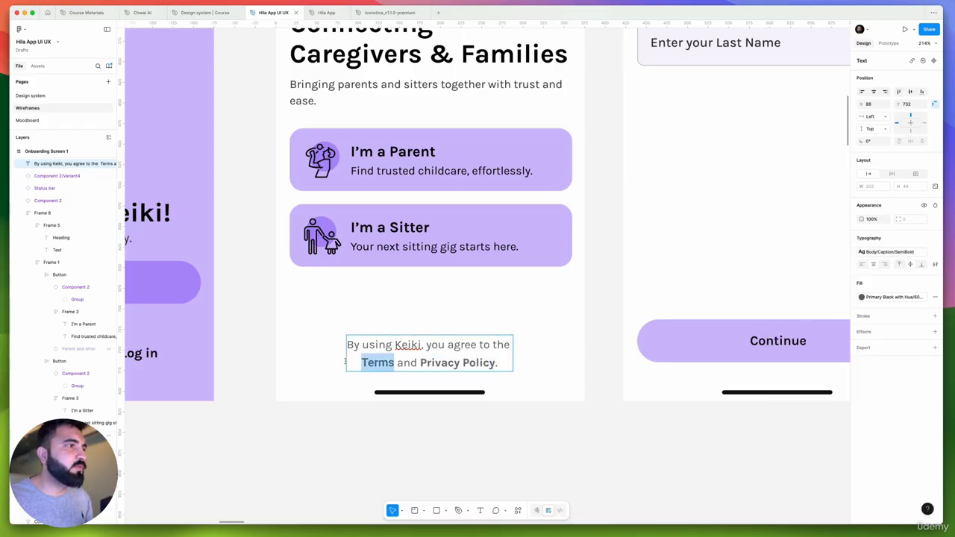
{"action": "left_click", "coordinate": [879, 255]}
{"action": "scroll", "coordinate": [818, 336], "scroll_direction": "up", "scroll_amount": 5}
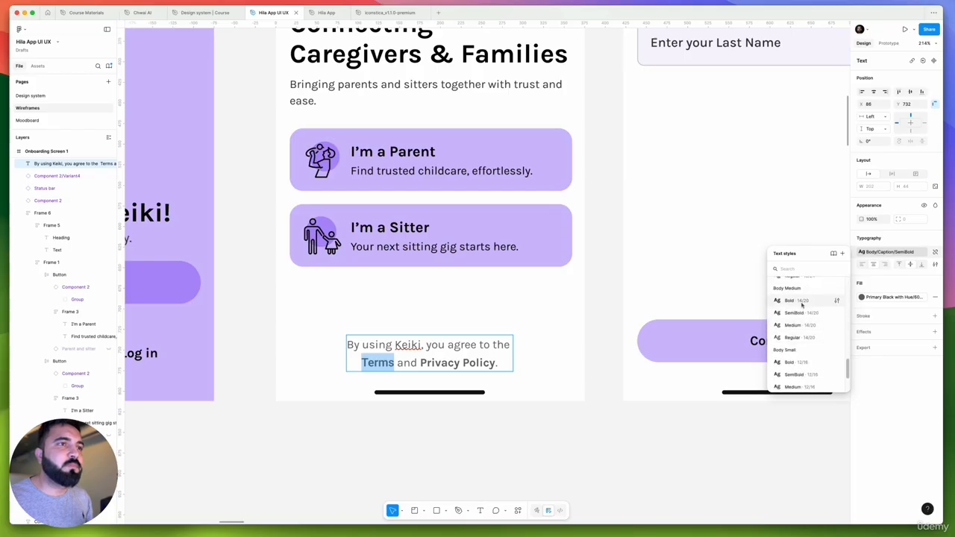
{"action": "left_click", "coordinate": [806, 301]}
{"action": "left_click", "coordinate": [433, 433]}
Review the terms text on Onboarding Screen 1 and compare the redesigned splash and onboarding screens with the original Name and Email wireframes
{"action": "scroll", "coordinate": [471, 330], "scroll_direction": "down", "scroll_amount": 8}
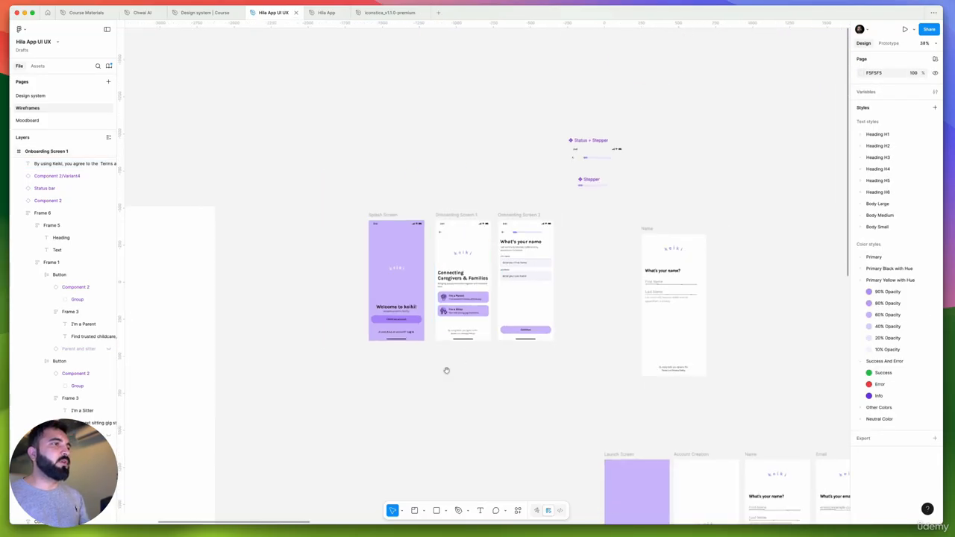
{"action": "left_click_drag", "start_coordinate": [446, 371], "coordinate": [530, 348]}
{"action": "scroll", "coordinate": [571, 299], "scroll_direction": "up", "scroll_amount": 4}
{"action": "scroll", "coordinate": [557, 274], "scroll_direction": "up", "scroll_amount": 3}
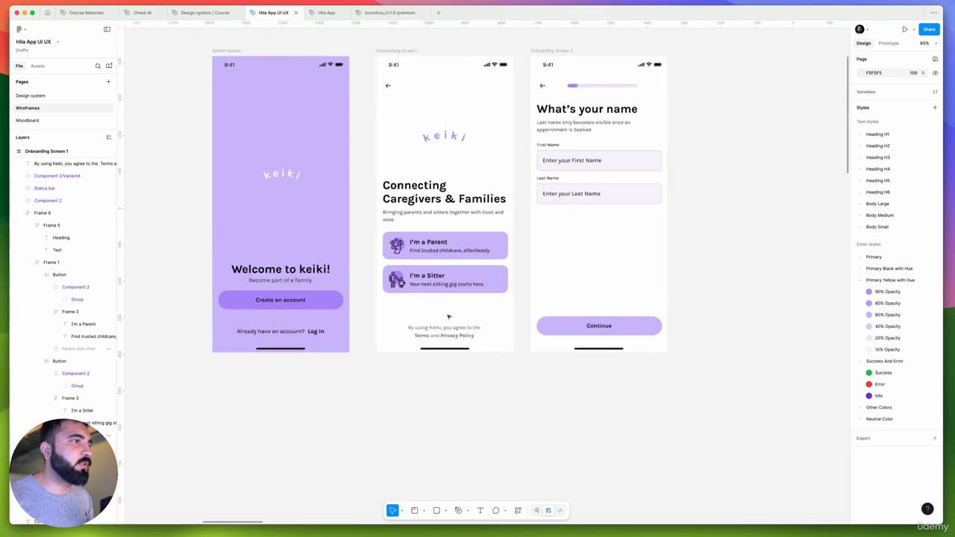
{"action": "scroll", "coordinate": [440, 328], "scroll_direction": "up", "scroll_amount": 5}
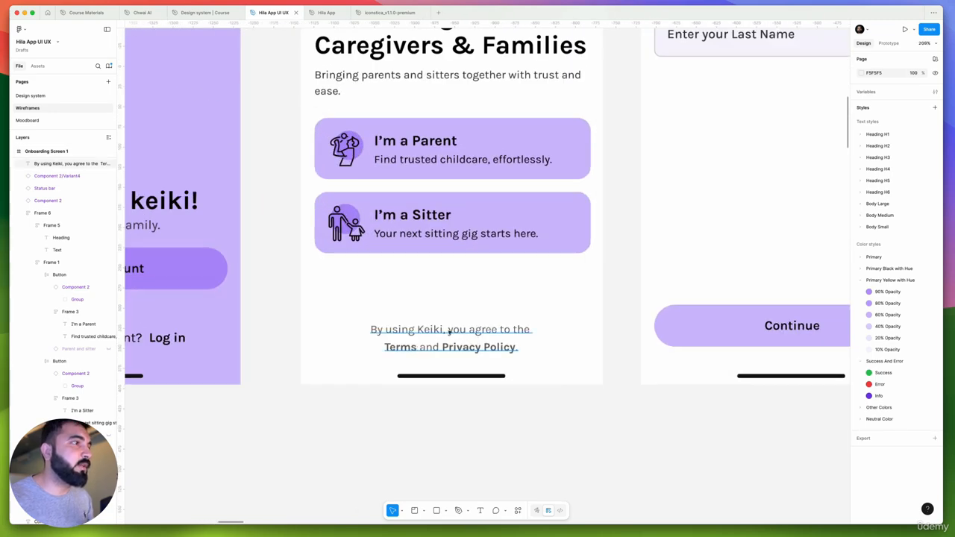
{"action": "scroll", "coordinate": [485, 334], "scroll_direction": "down", "scroll_amount": 5}
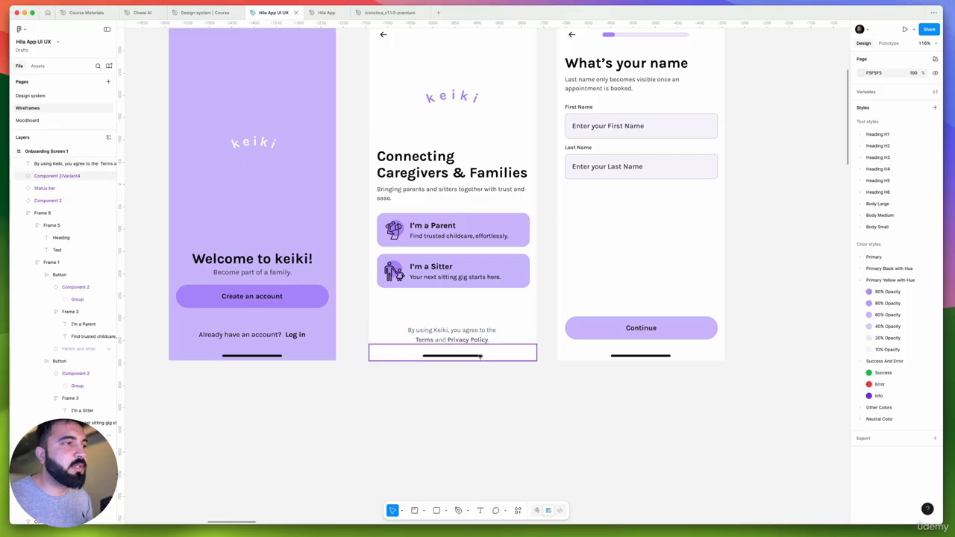
{"action": "scroll", "coordinate": [443, 351], "scroll_direction": "right", "scroll_amount": 5}
{"action": "scroll", "coordinate": [504, 279], "scroll_direction": "down", "scroll_amount": 3}
{"action": "scroll", "coordinate": [617, 234], "scroll_direction": "right", "scroll_amount": 5}
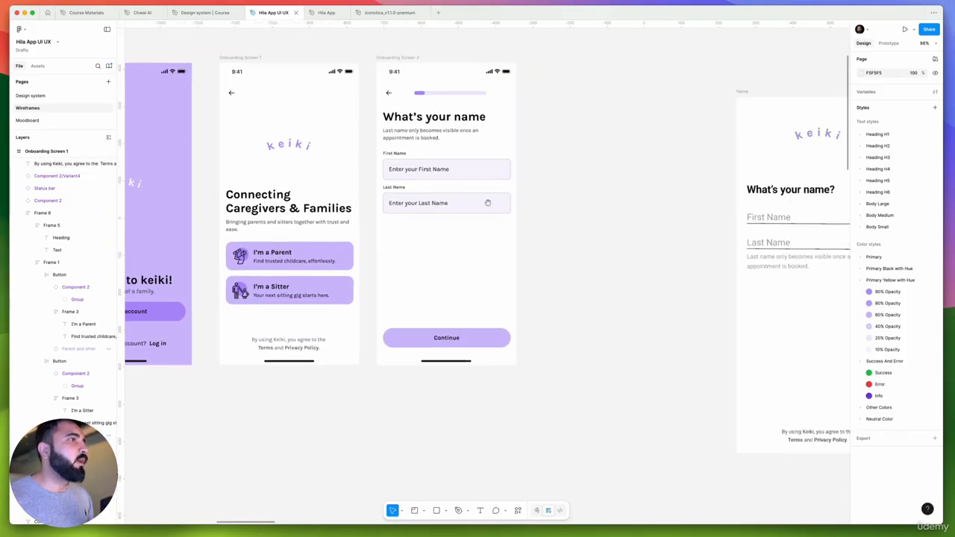
{"action": "scroll", "coordinate": [344, 119], "scroll_direction": "down", "scroll_amount": 2}
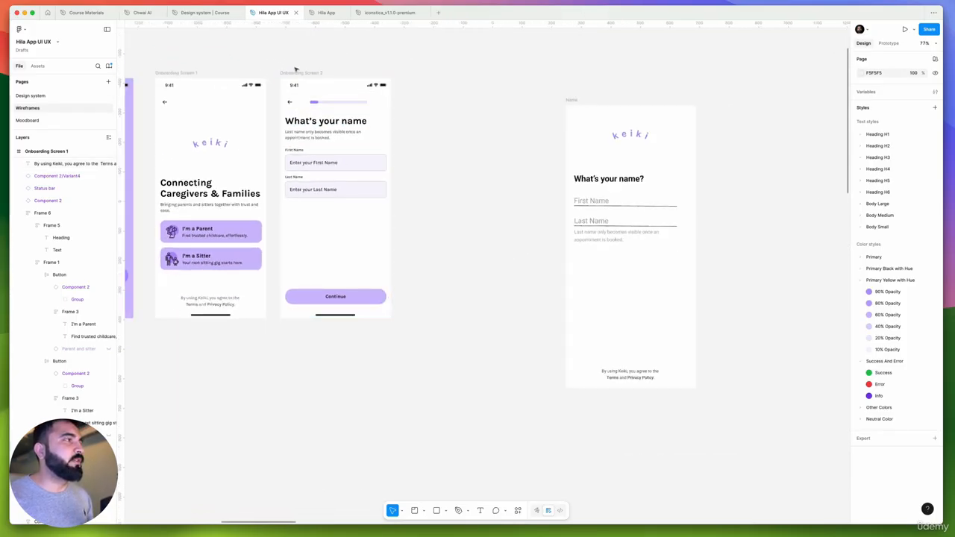
{"action": "scroll", "coordinate": [197, 74], "scroll_direction": "left", "scroll_amount": 4}
{"action": "left_click_drag", "start_coordinate": [144, 70], "coordinate": [591, 352]}
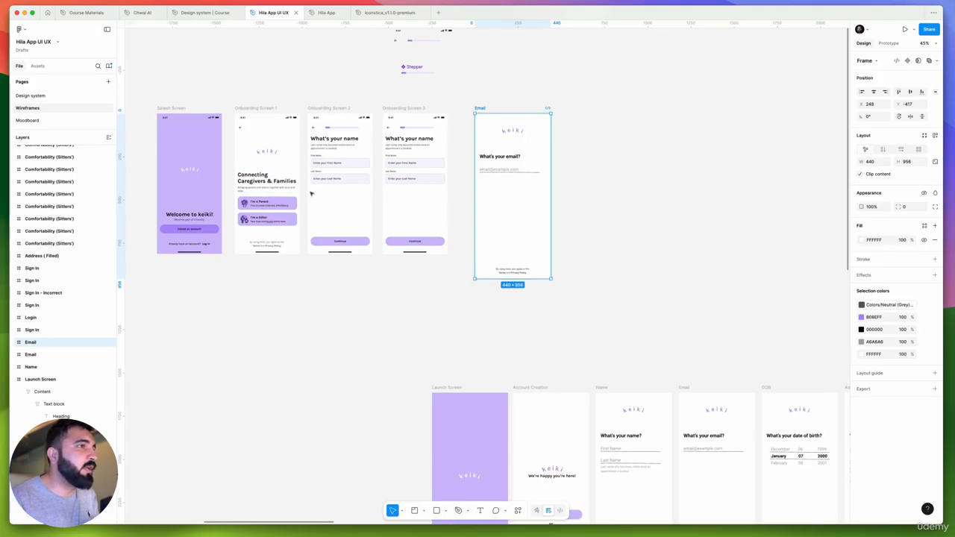
{"action": "scroll", "coordinate": [306, 179], "scroll_direction": "down", "scroll_amount": 3}
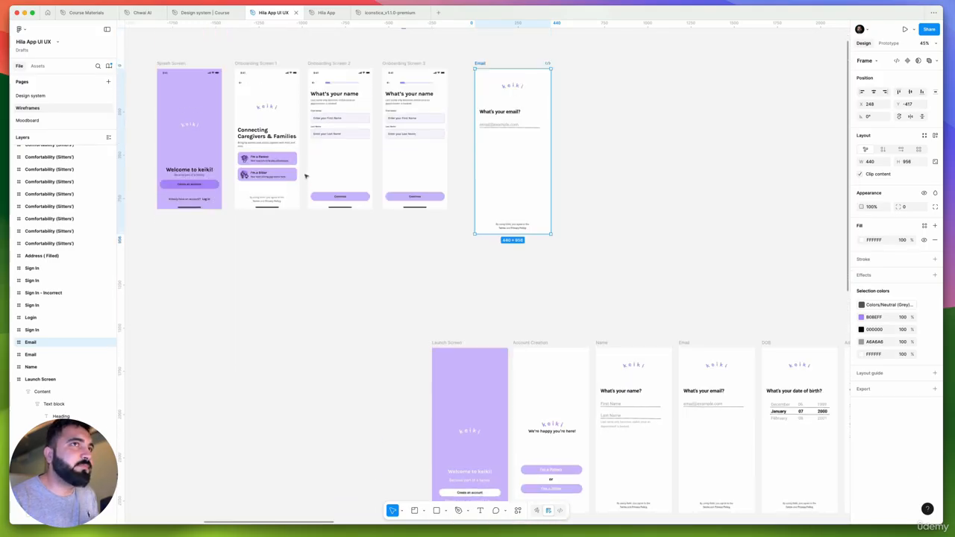